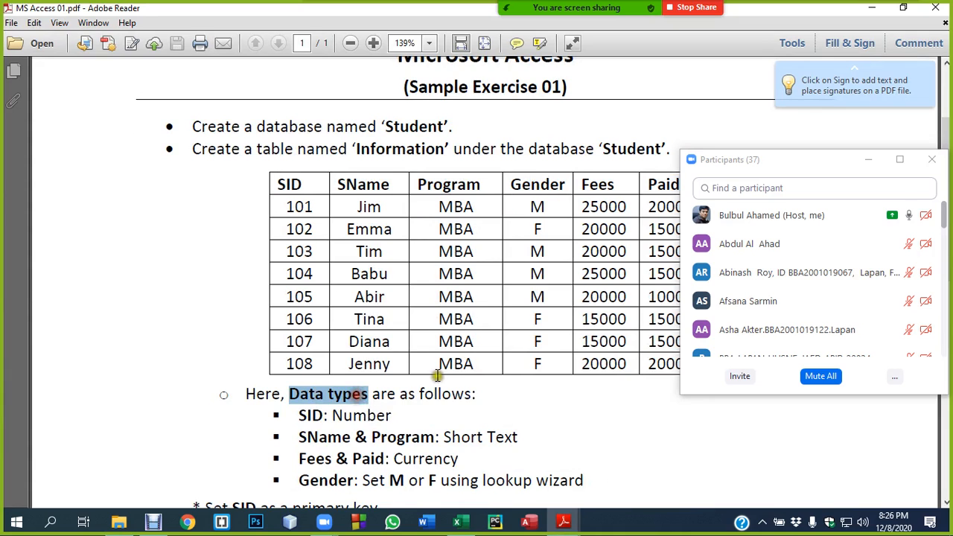
- Review the data types, primary key, default value, validation rule and validation text requirements in Sample Exercise 01
scroll(436, 372, down, 3)
drag(297, 312, 417, 364)
scroll(438, 403, down, 2)
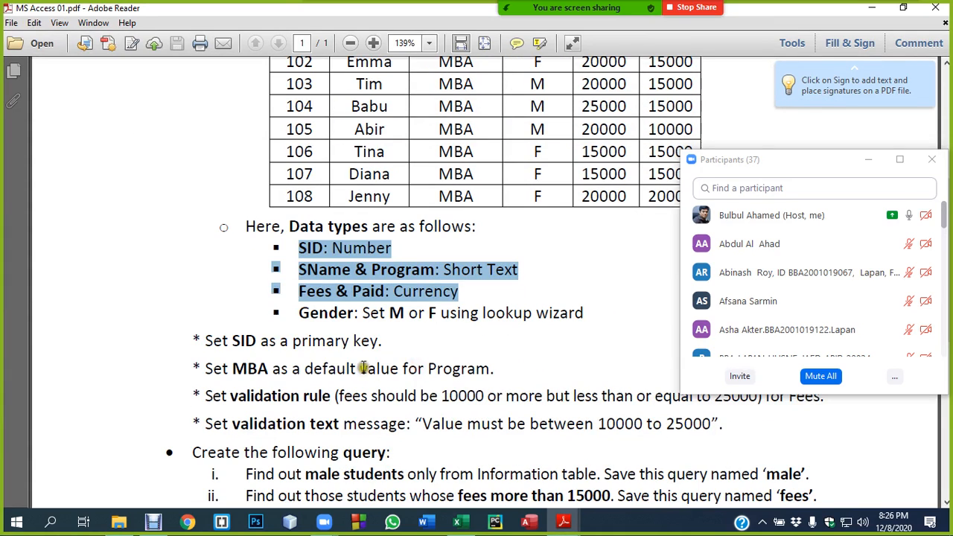
drag(294, 340, 379, 342)
drag(304, 368, 398, 370)
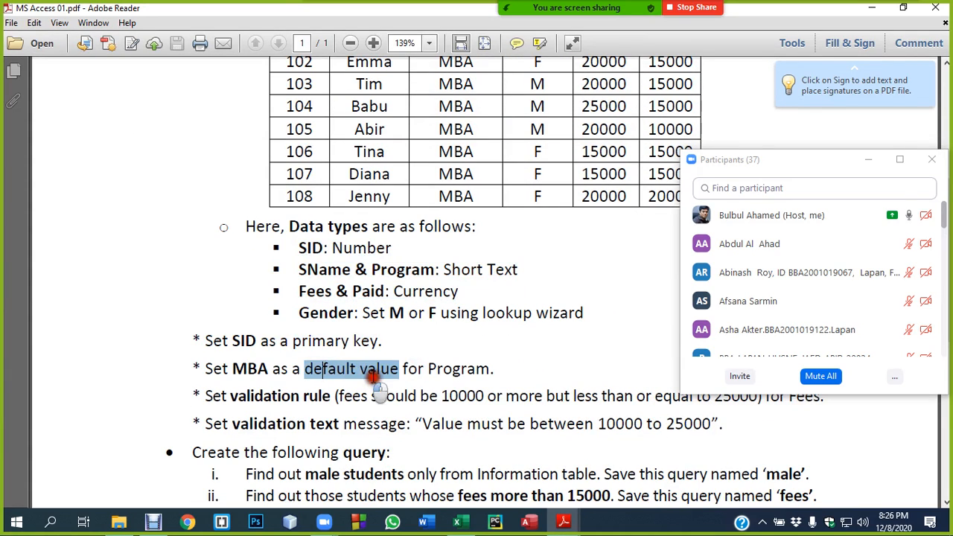
drag(231, 396, 339, 402)
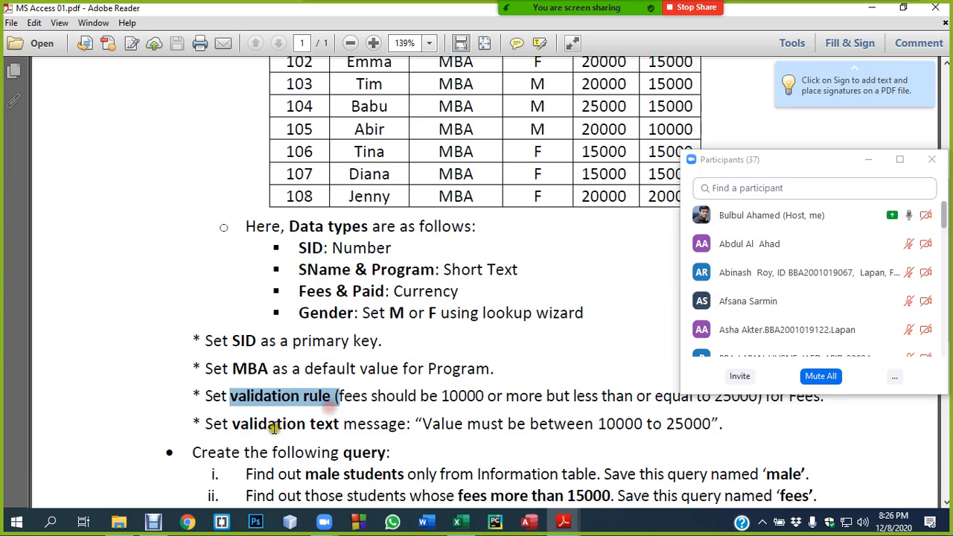
drag(231, 423, 407, 425)
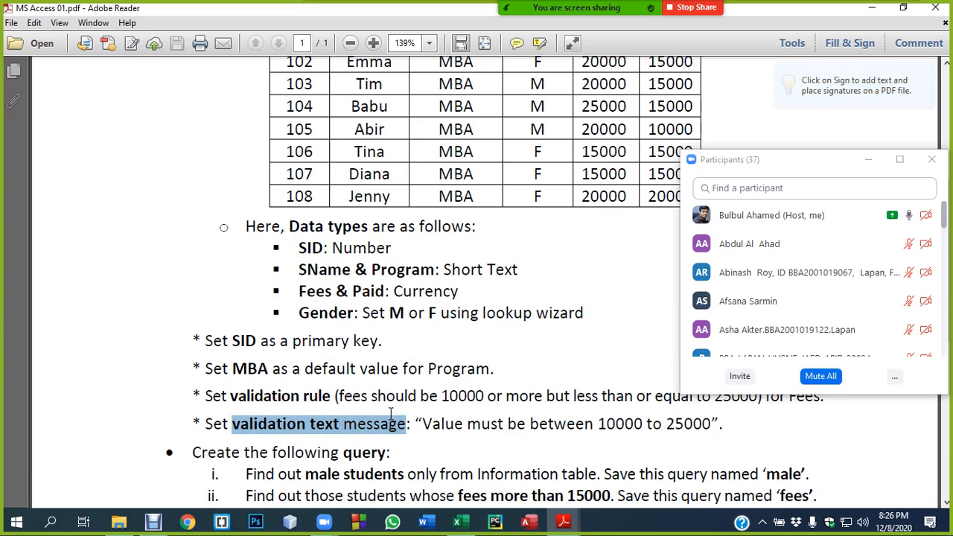
- Review the query, form and report tasks of Sample Exercise 01, and return to the start of the sheet
scroll(390, 416, down, 4)
drag(350, 320, 389, 320)
drag(262, 340, 403, 387)
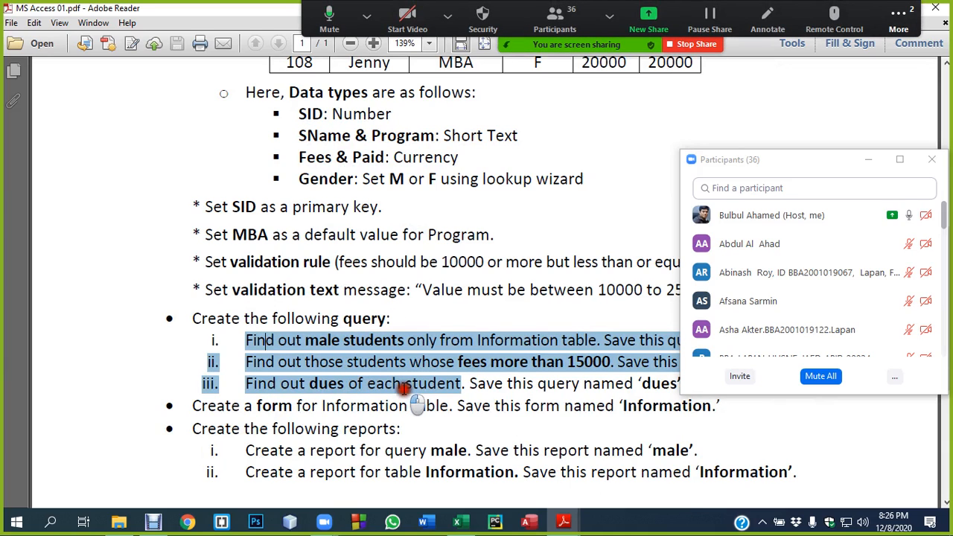
click(304, 378)
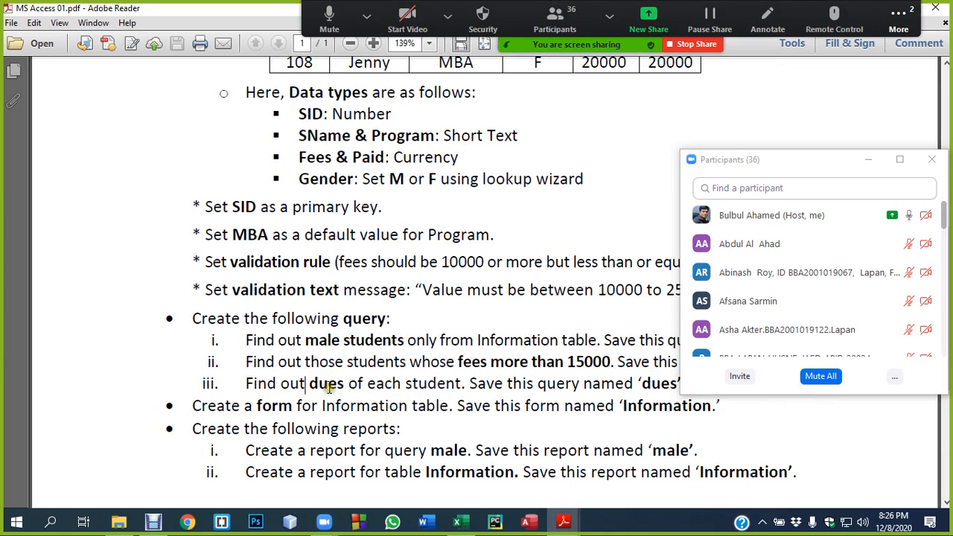
double_click(327, 383)
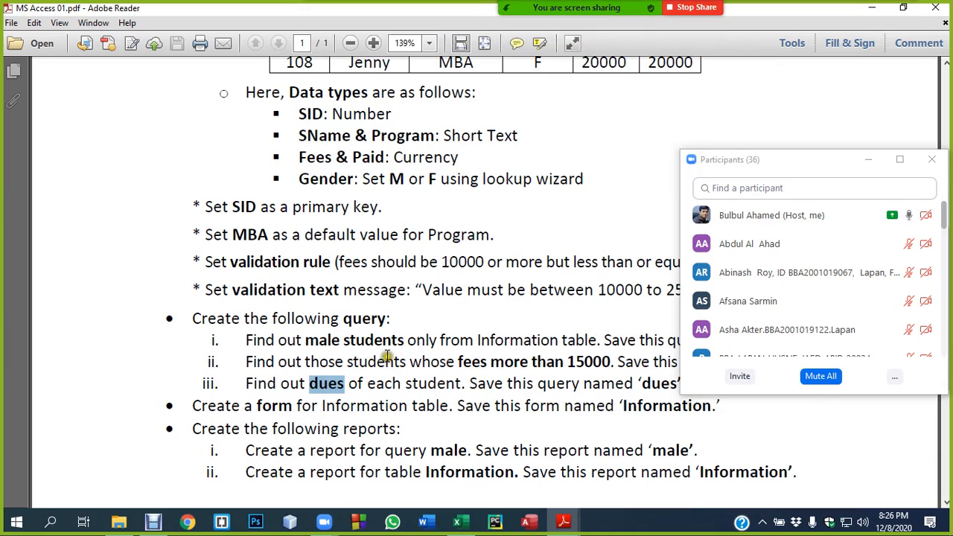
scroll(376, 349, down, 2)
drag(250, 338, 296, 340)
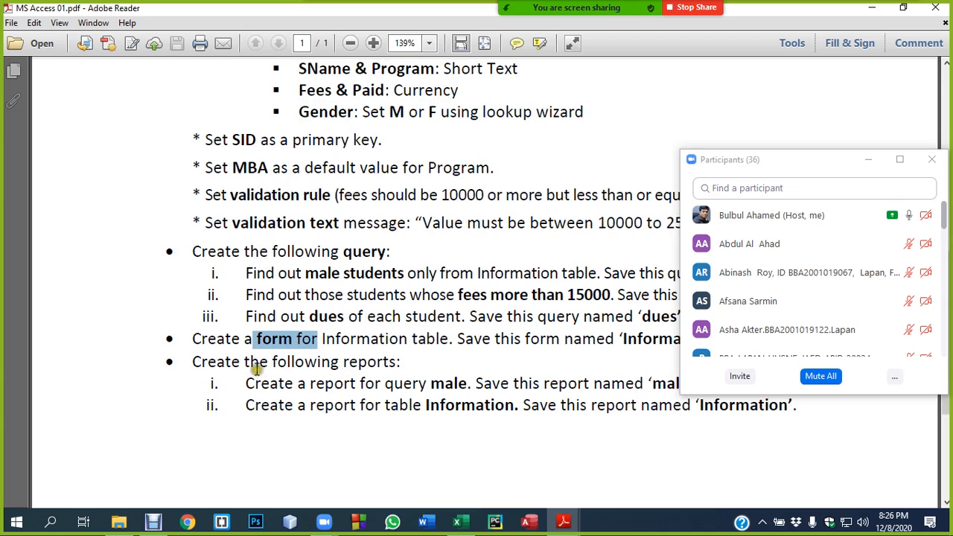
drag(358, 363, 485, 402)
scroll(424, 335, up, 5)
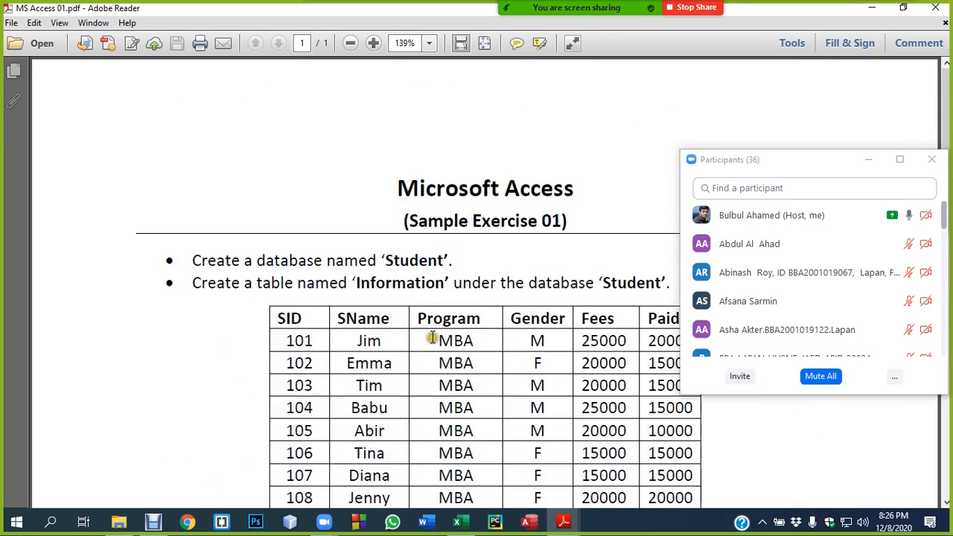
- Switch to the MS Access 02.pdf document and move the Participants window farther away from the exercise text
click(557, 529)
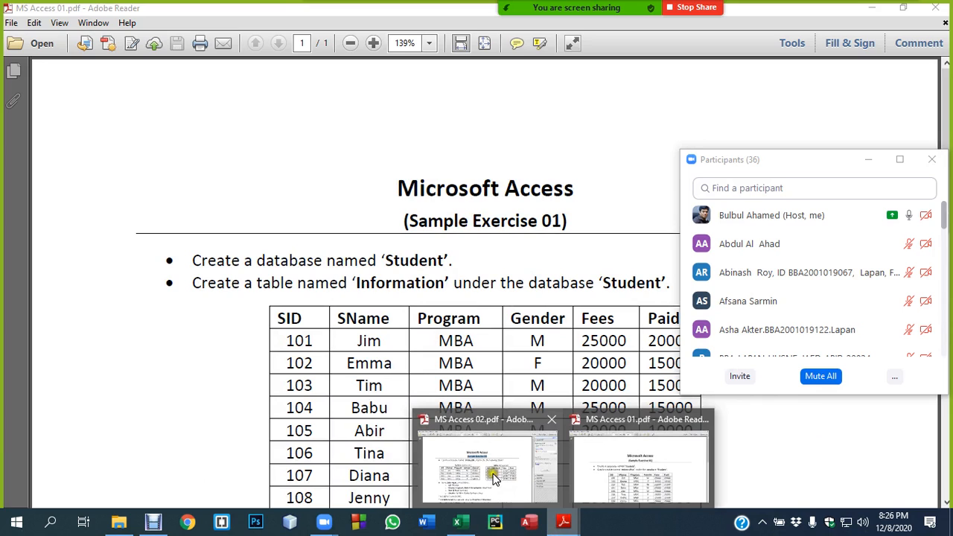
click(493, 477)
click(376, 223)
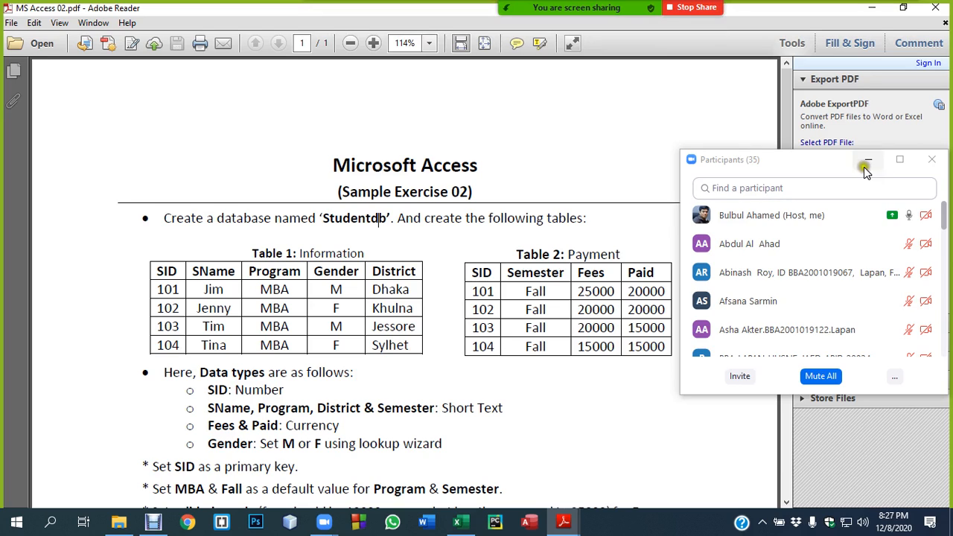
drag(810, 159, 828, 135)
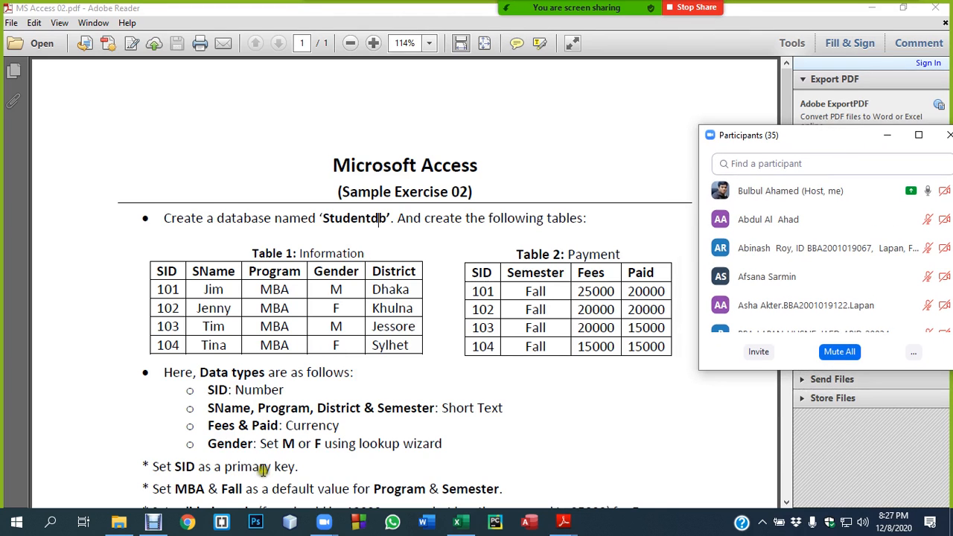
- Skim the Sample Exercise 02 sheet, select all of its text and clear the selection
scroll(334, 289, down, 10)
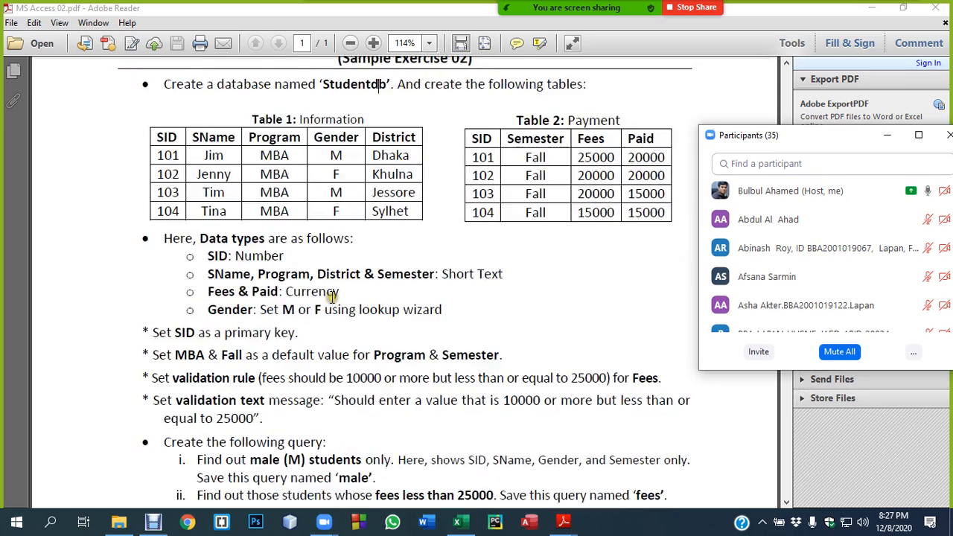
scroll(353, 363, up, 10)
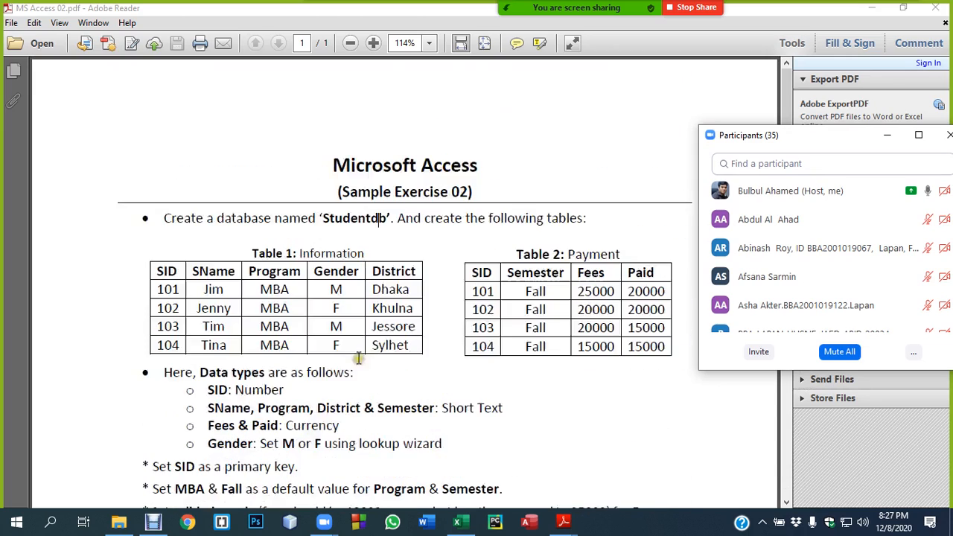
key(ctrl+a)
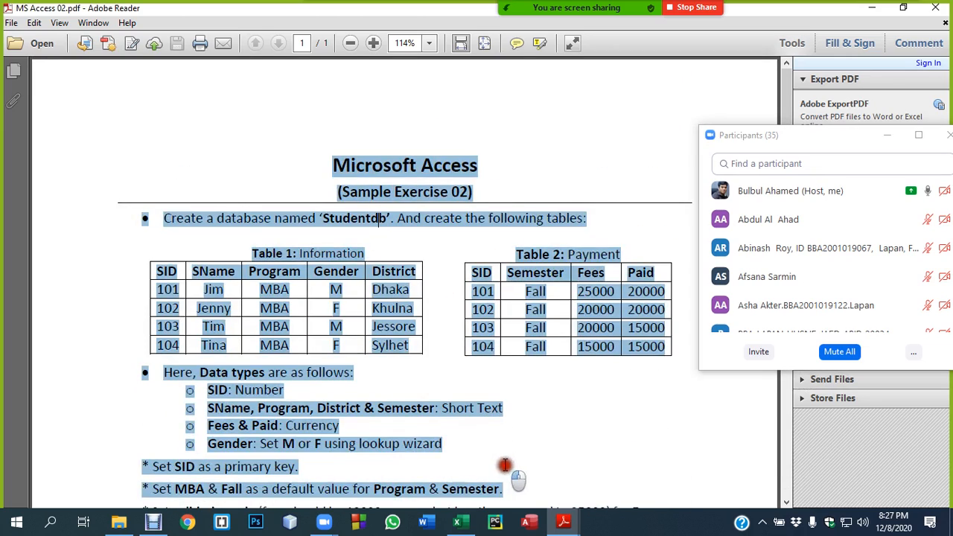
click(469, 405)
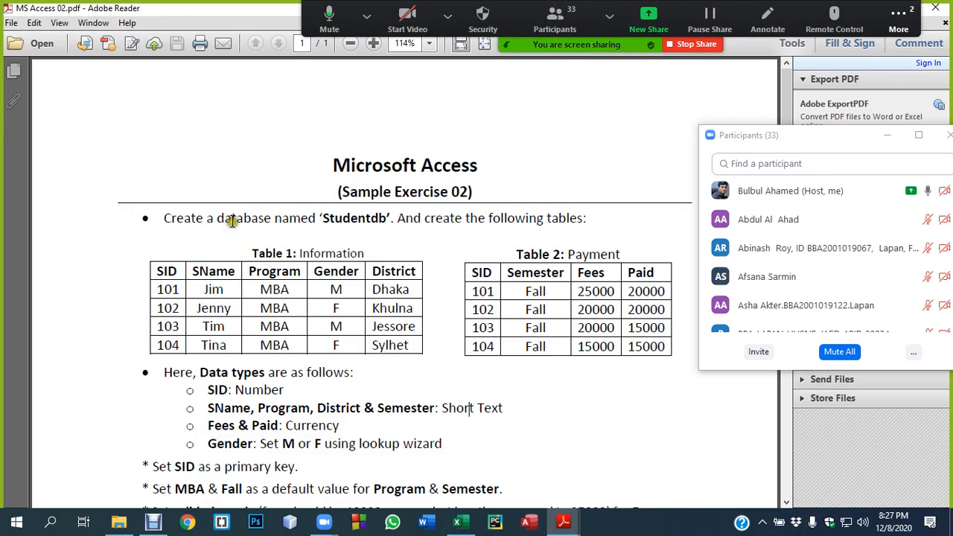
- Examine the database name Studentdb, the Information and Payment table names, and the column headings of both tables
drag(321, 218, 386, 219)
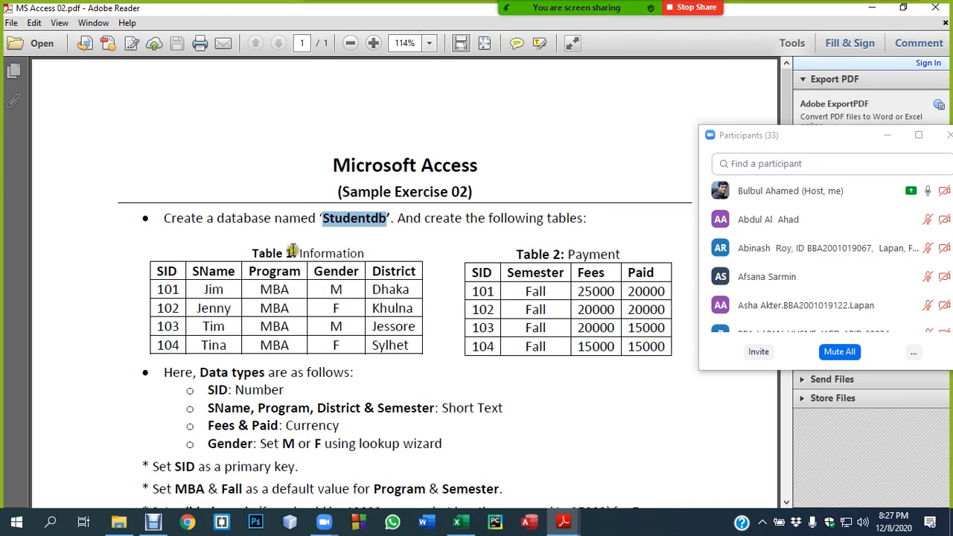
double_click(328, 254)
double_click(571, 254)
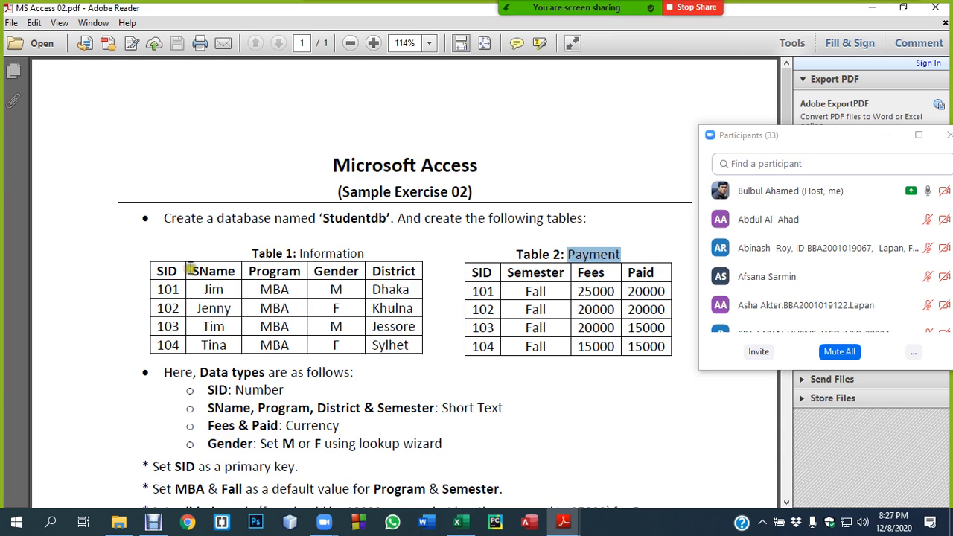
click(161, 272)
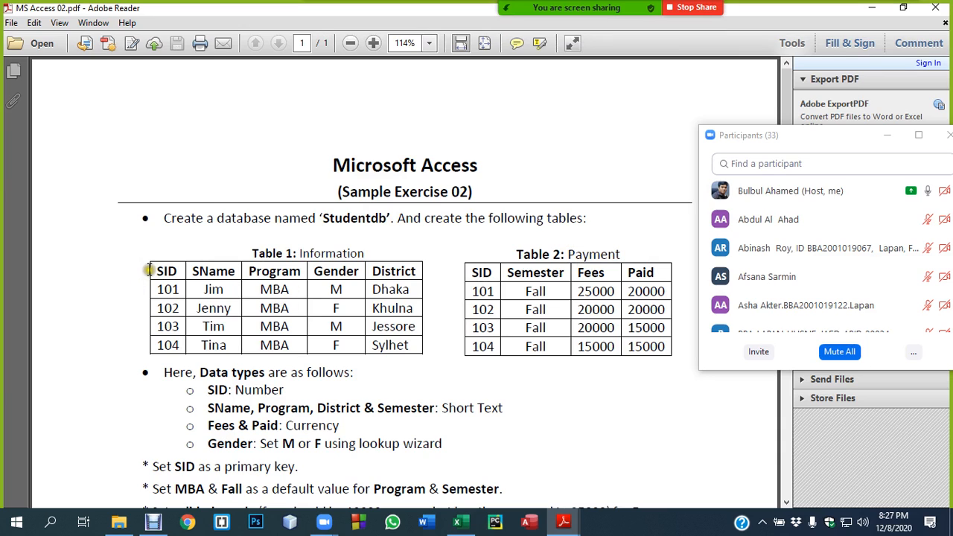
drag(152, 271, 395, 270)
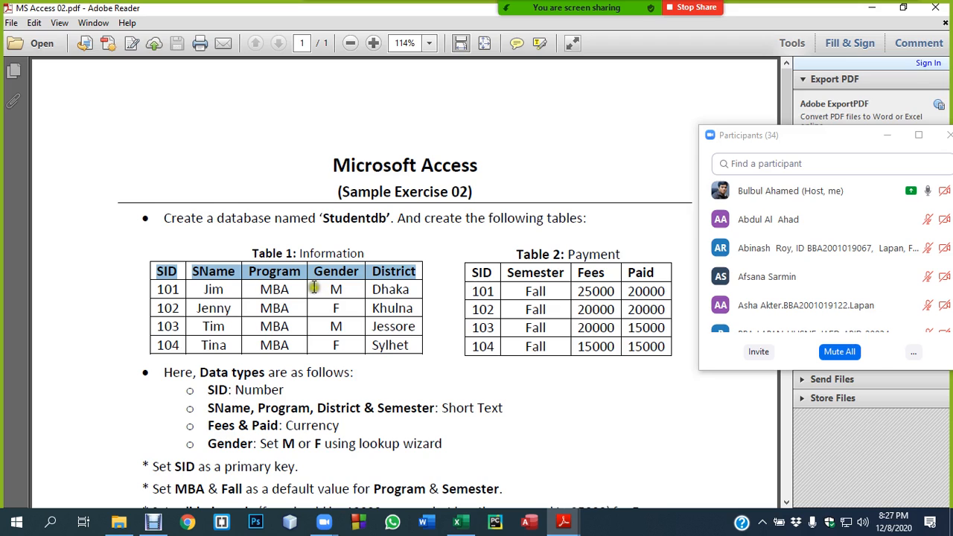
drag(478, 273, 631, 272)
- Check the data type required for SID and locate the SID column in the Information and Payment tables
drag(158, 374, 467, 524)
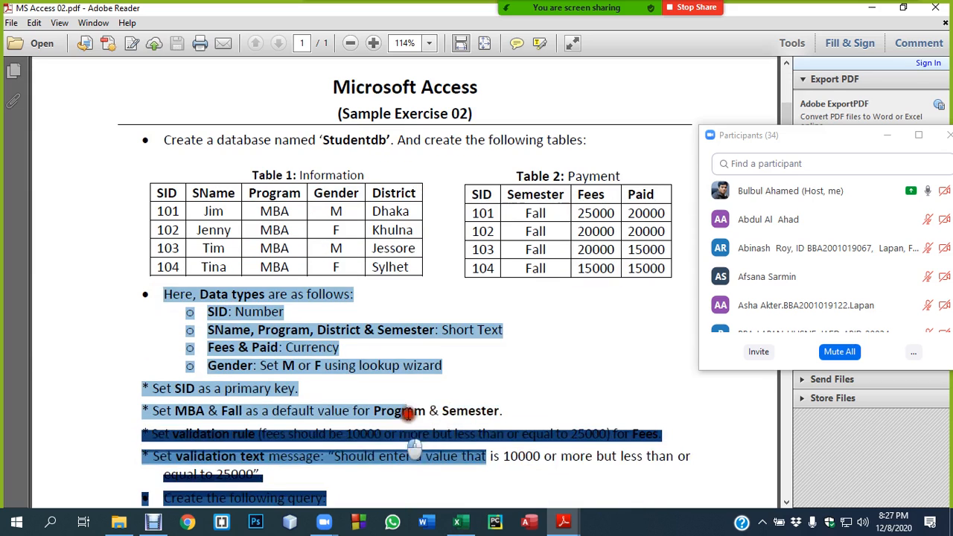
click(481, 410)
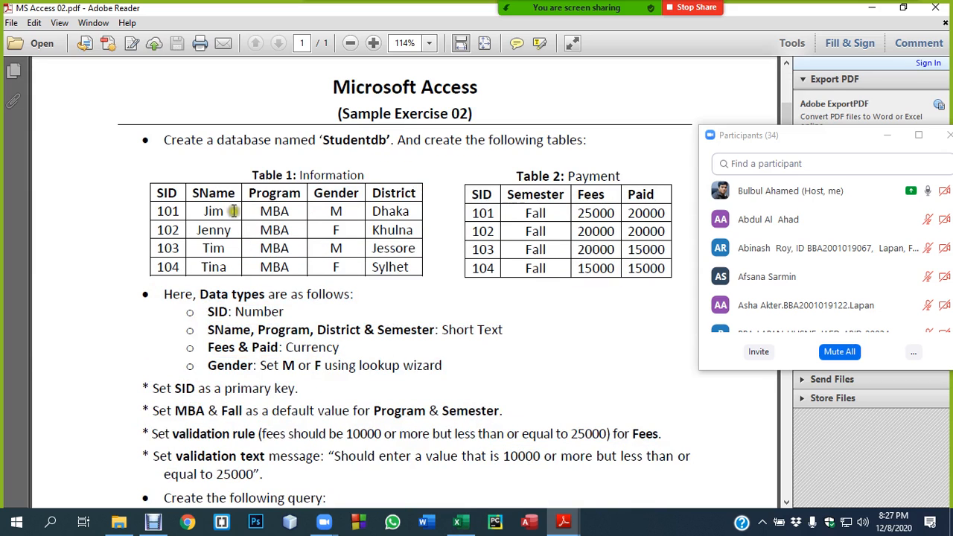
drag(200, 294, 275, 295)
drag(208, 312, 232, 311)
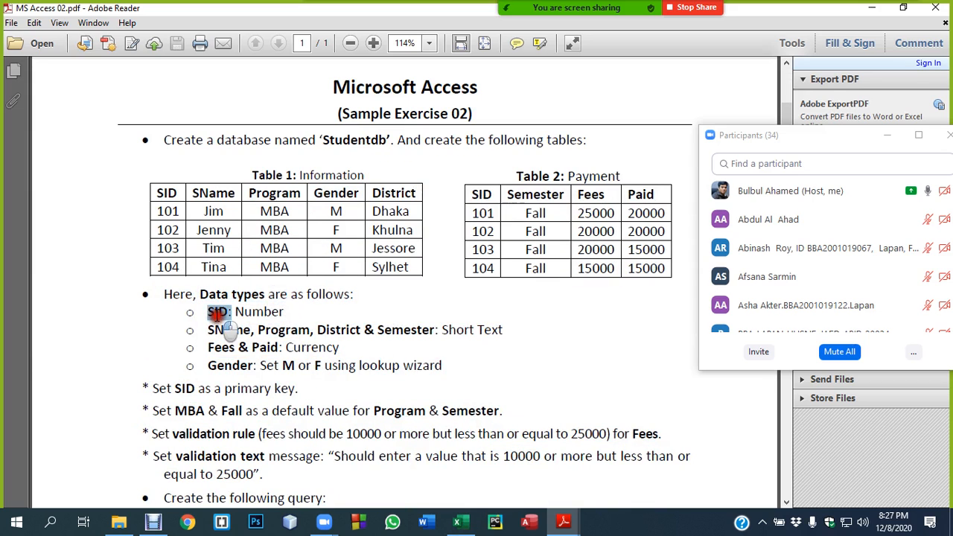
click(164, 195)
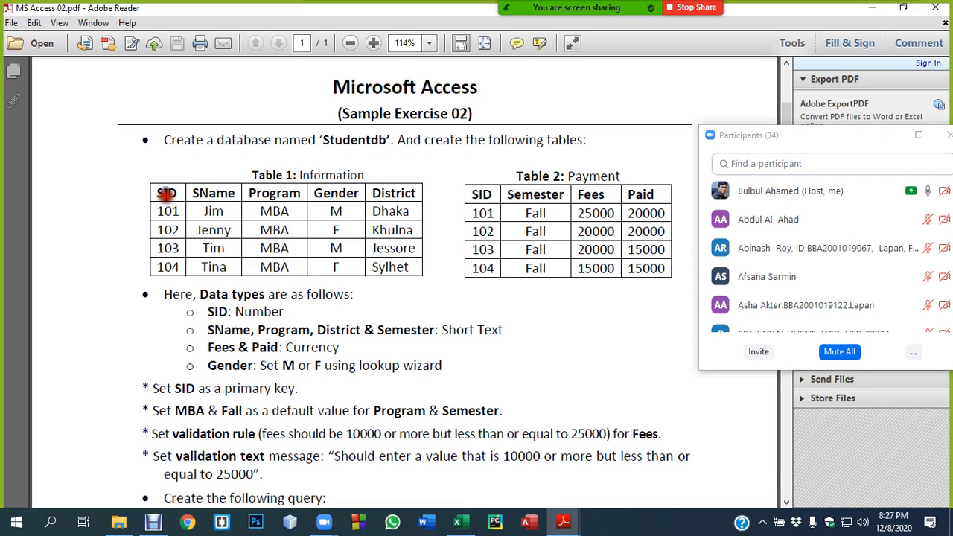
double_click(480, 195)
double_click(259, 312)
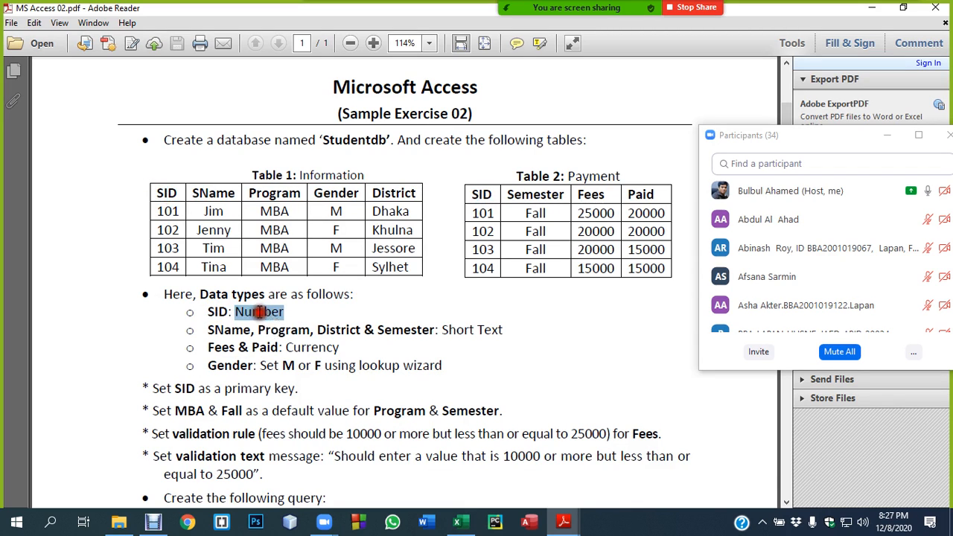
- Match the SName, Program, District and Semester columns in the two tables with their required data type
click(218, 330)
click(286, 329)
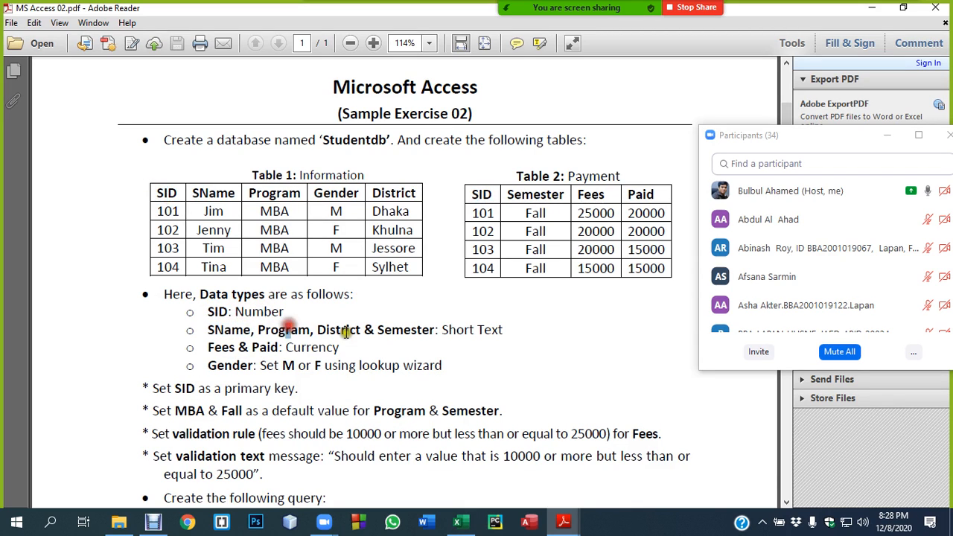
click(175, 194)
double_click(213, 194)
double_click(274, 194)
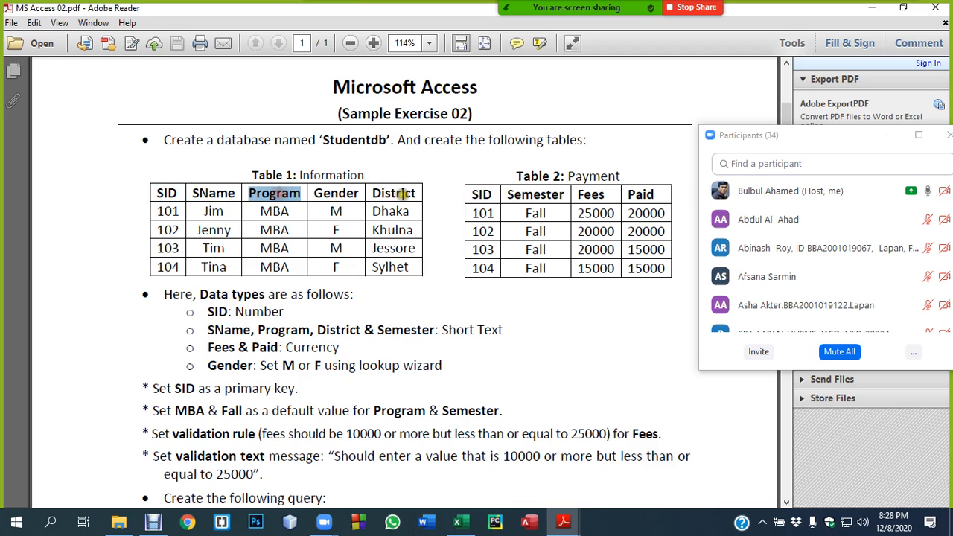
double_click(394, 193)
click(534, 195)
double_click(535, 195)
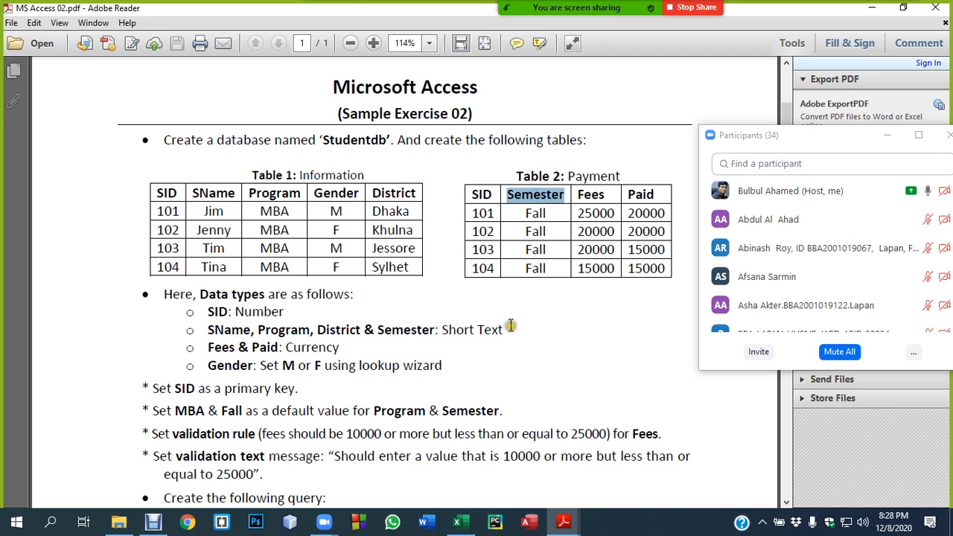
drag(503, 329, 378, 331)
- Check the data type required for the Fees and Paid columns and the lookup requirement for Gender
drag(206, 353, 280, 349)
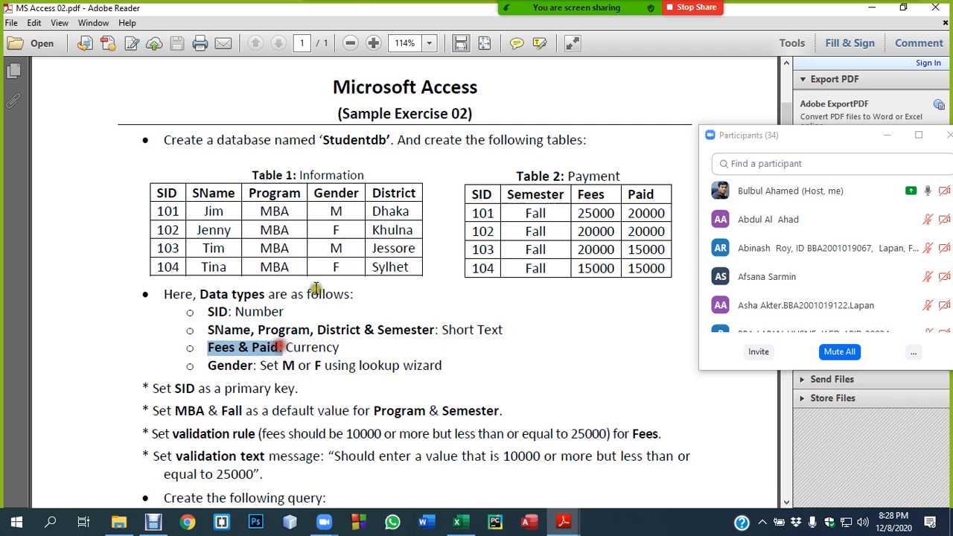
click(580, 195)
drag(581, 195, 639, 203)
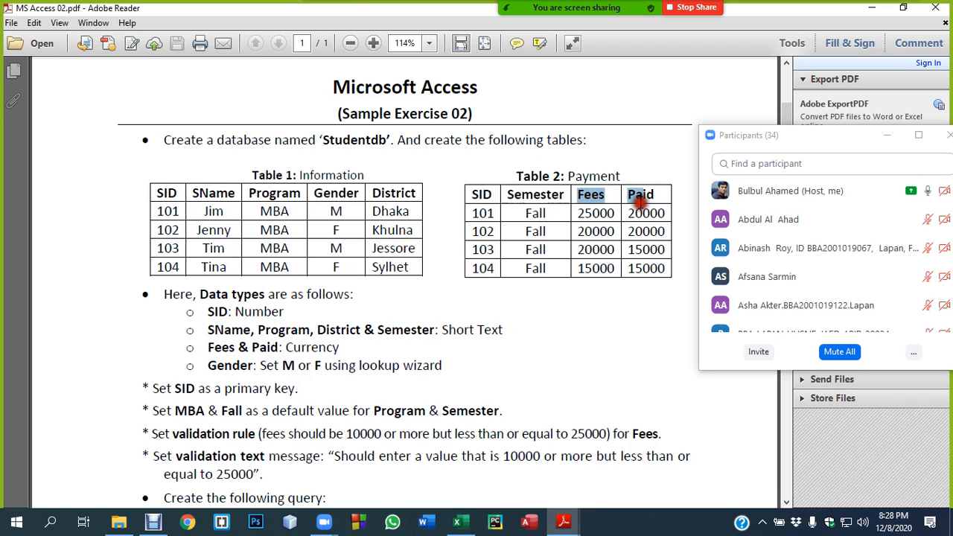
double_click(301, 346)
click(258, 372)
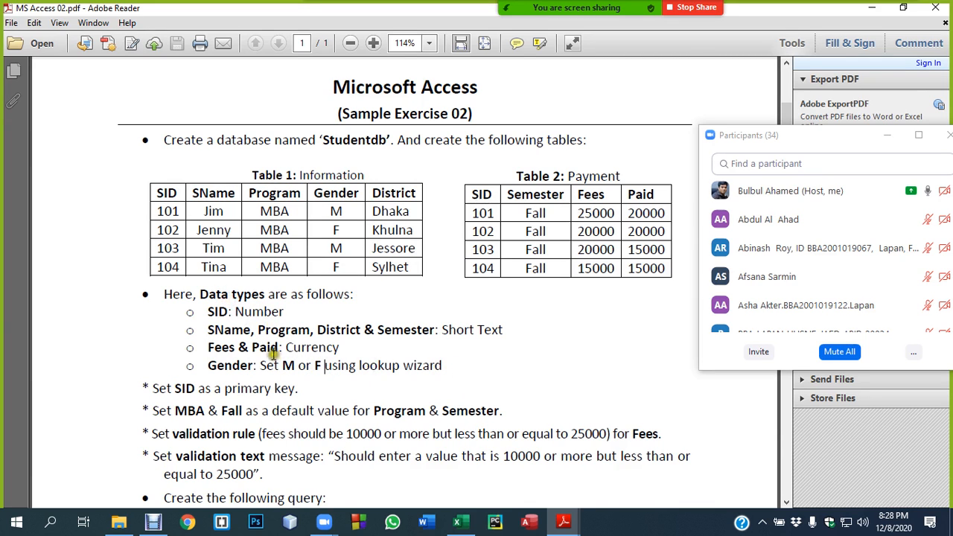
- Review the primary key and default value requirements, matching them with the Program and Semester columns in the tables
scroll(272, 350, down, 2)
double_click(188, 320)
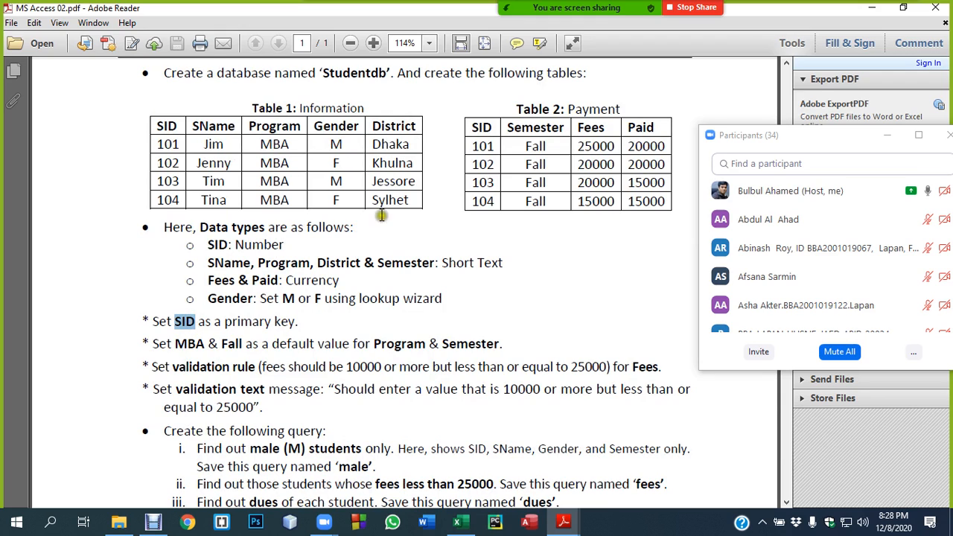
drag(175, 343, 425, 345)
double_click(269, 123)
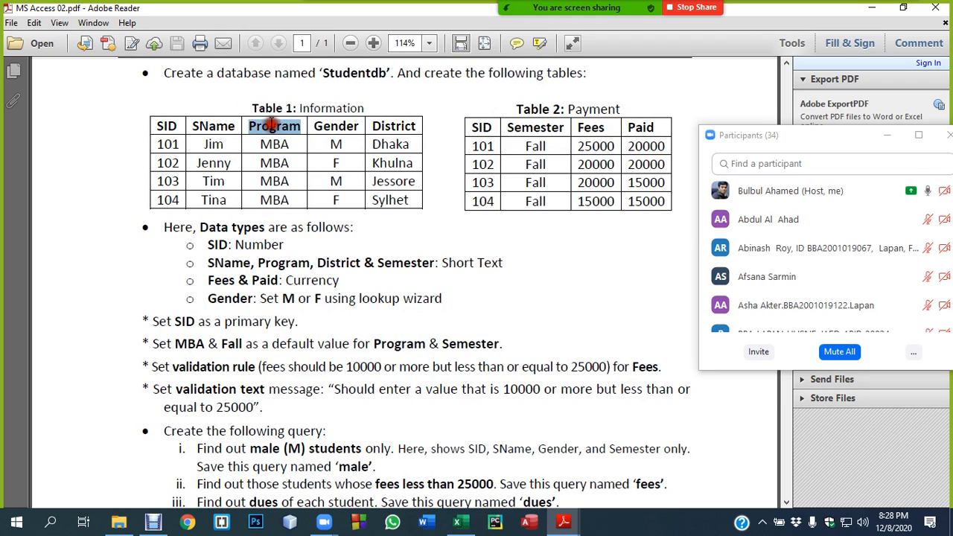
double_click(448, 344)
double_click(533, 147)
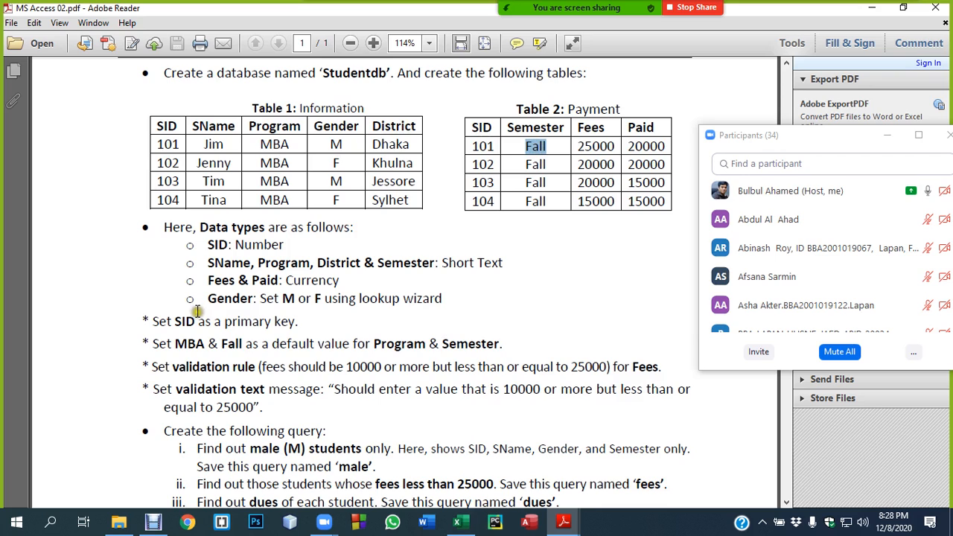
scroll(197, 311, down, 1)
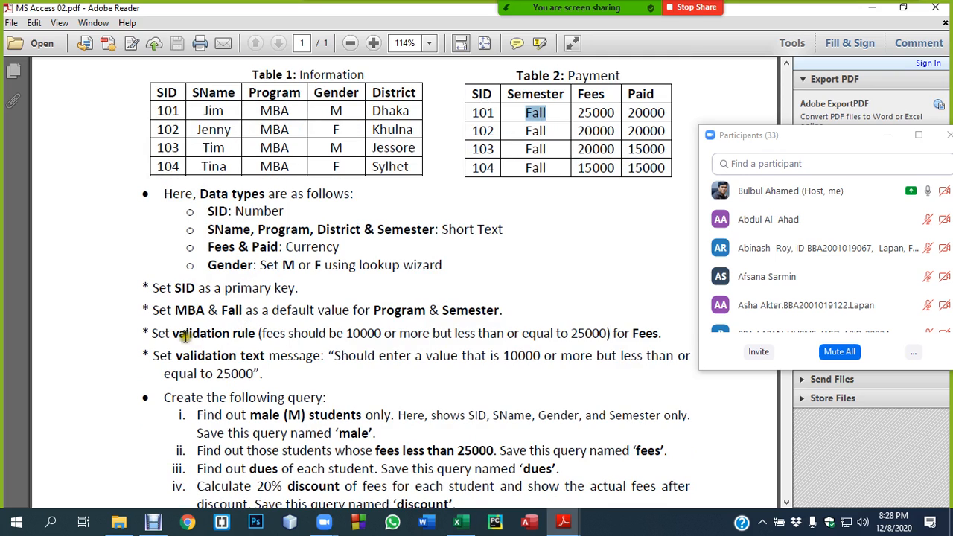
- Review the validation rule and validation text requirements, matching them with the Fees column of the Payment table
drag(179, 335, 618, 350)
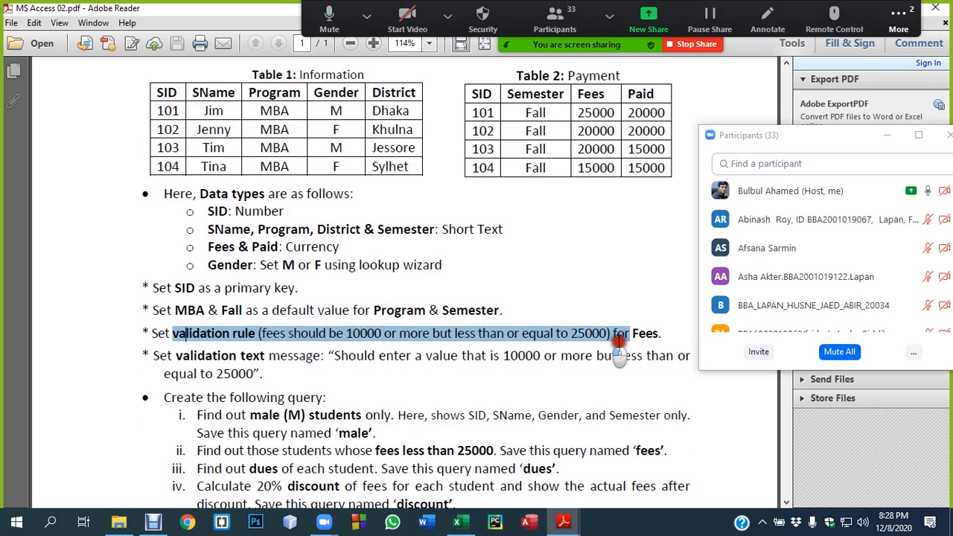
double_click(645, 333)
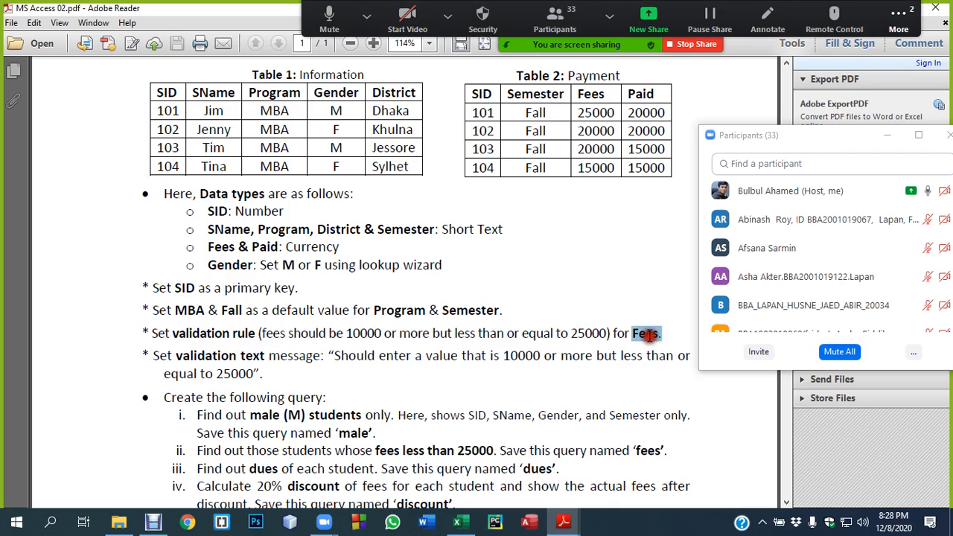
double_click(590, 93)
double_click(220, 355)
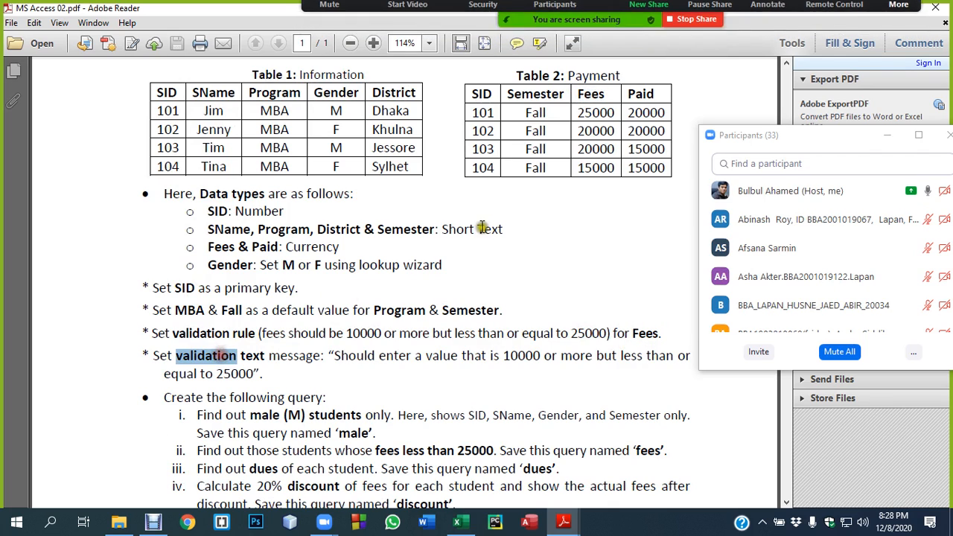
double_click(593, 94)
drag(302, 377, 283, 349)
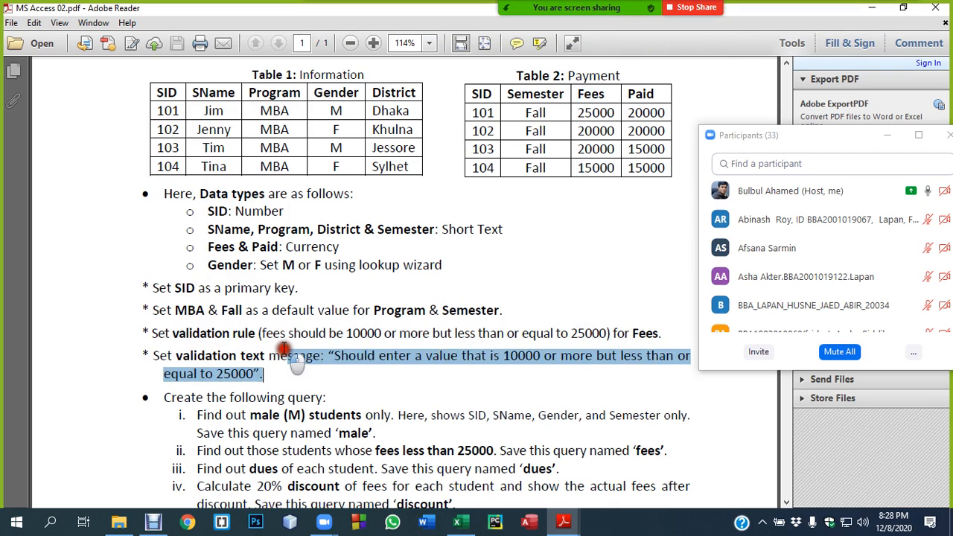
- Read through the exercise's query, form and report requirements, then return to the table specifications
scroll(291, 380, down, 2)
drag(164, 330, 316, 437)
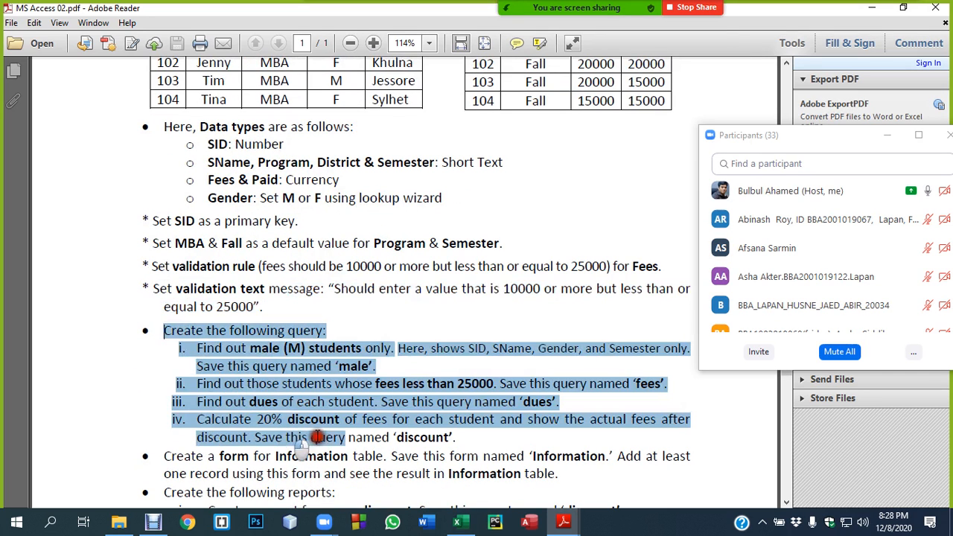
scroll(379, 421, down, 1)
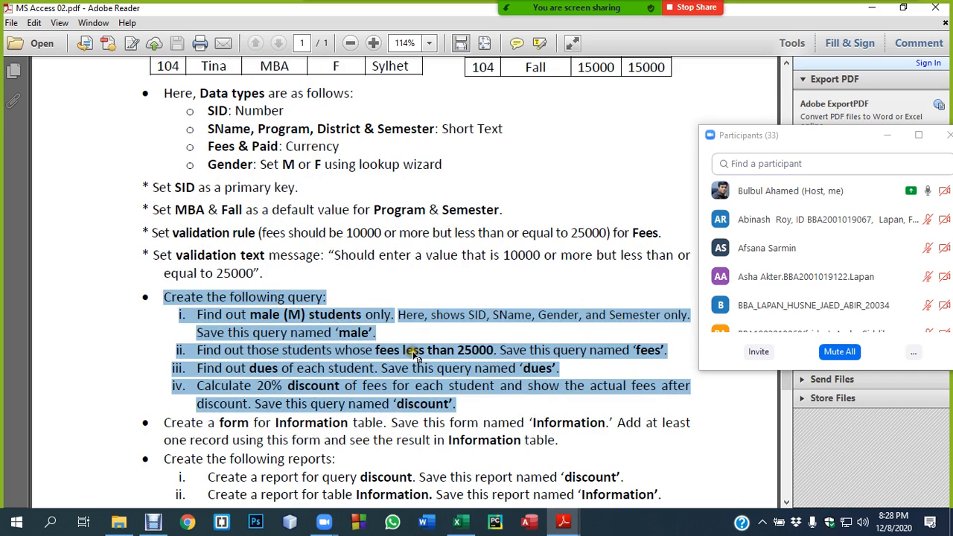
scroll(415, 357, down, 2)
drag(195, 361, 450, 428)
scroll(387, 402, up, 10)
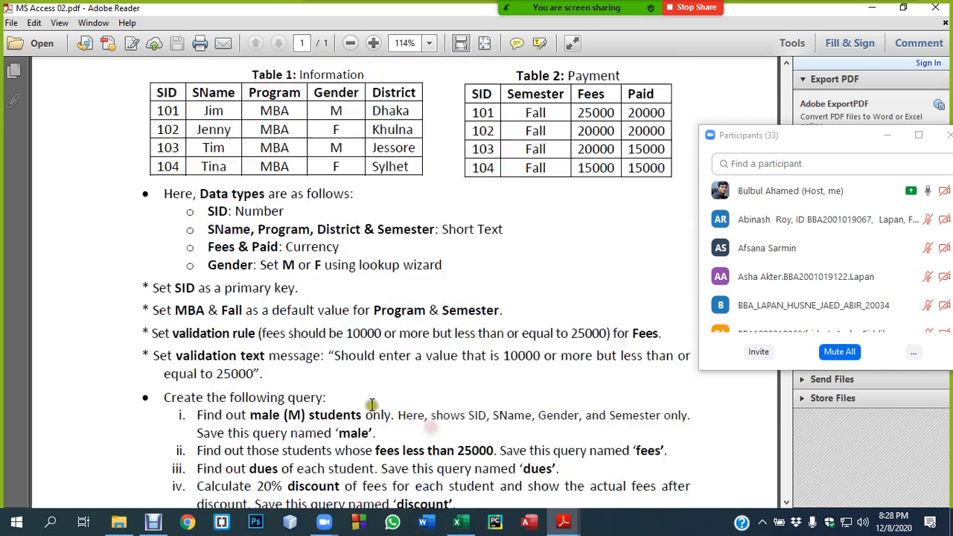
- Switch to Access and create a blank database with the file name studentdb
click(530, 523)
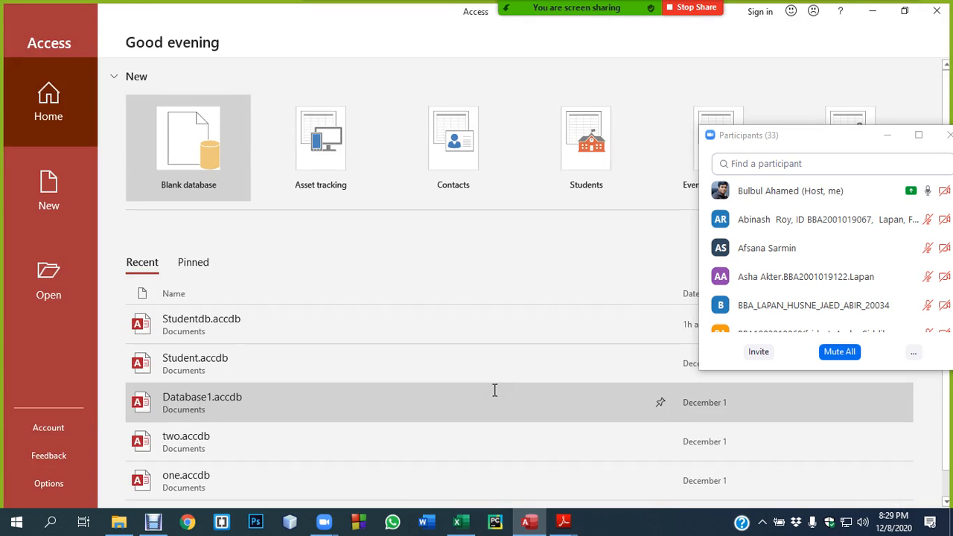
click(188, 132)
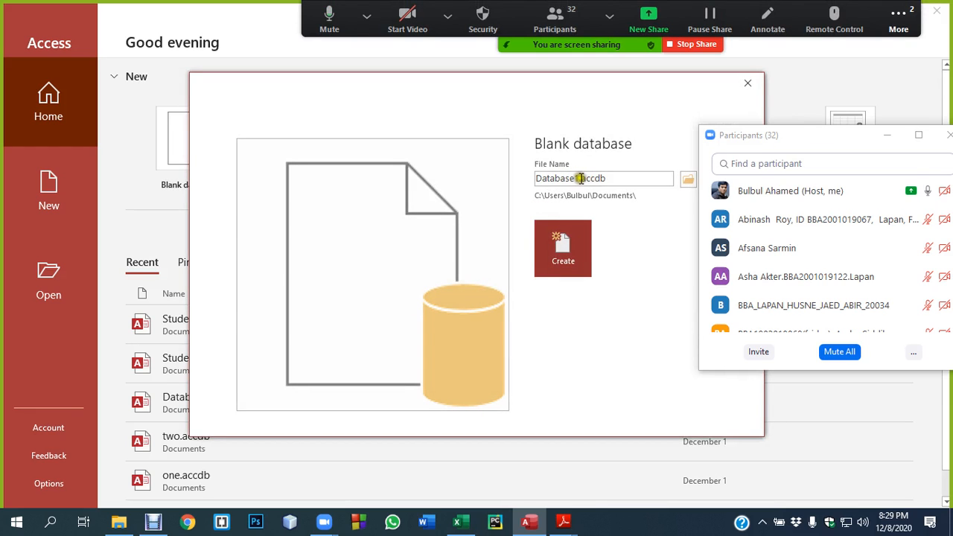
double_click(581, 178)
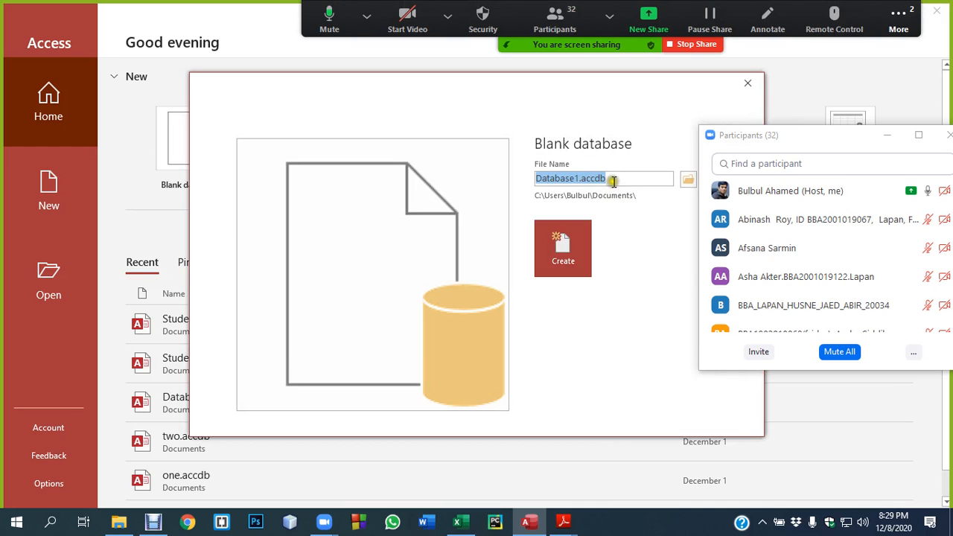
click(577, 178)
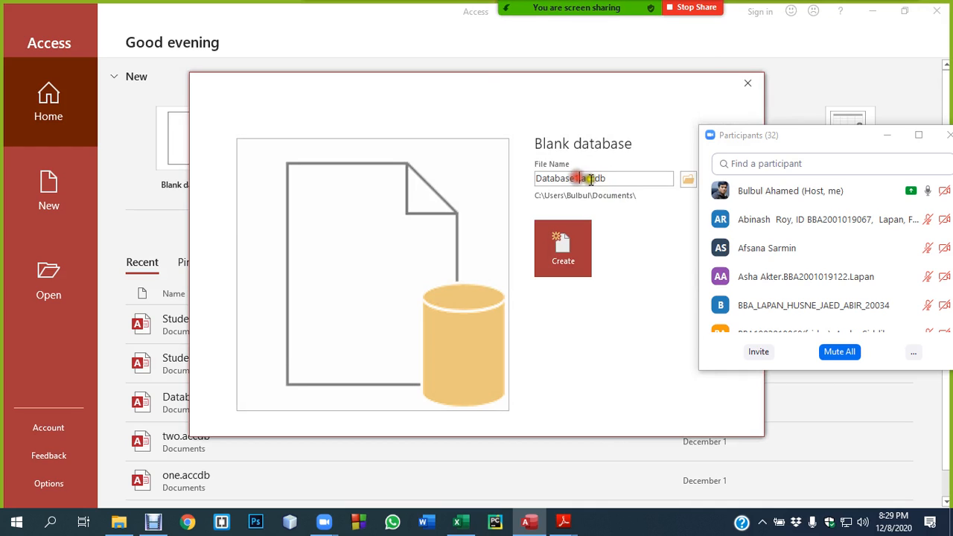
drag(578, 179, 496, 177)
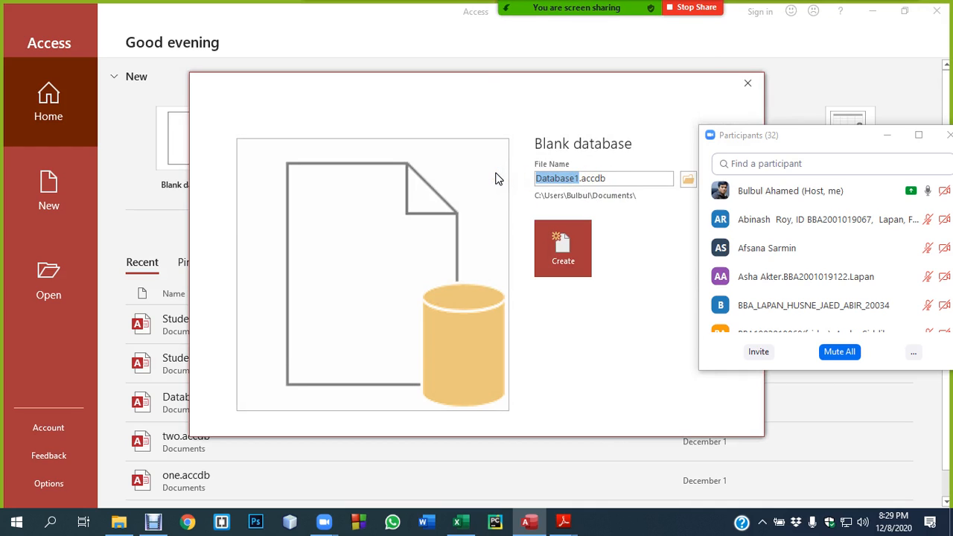
text(st)
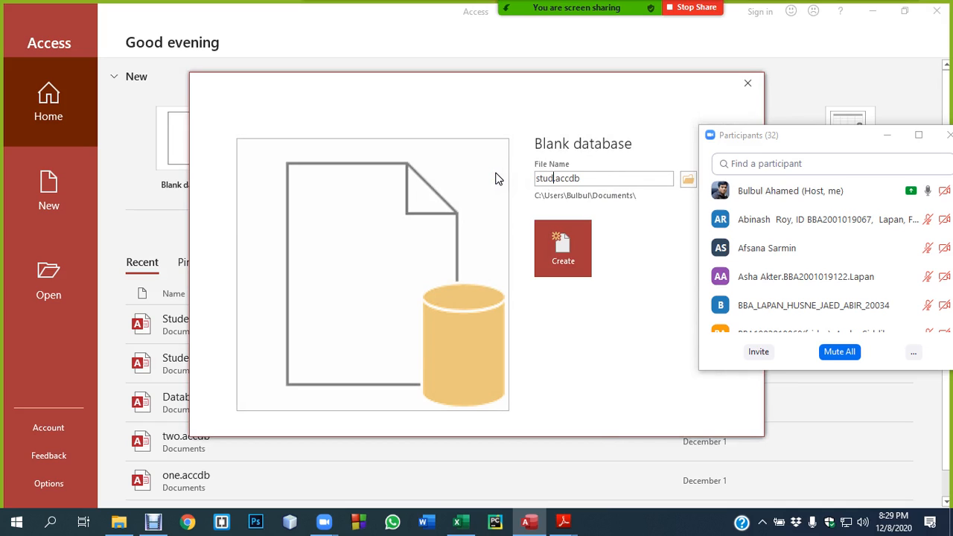
text(udento)
drag(821, 133, 813, 212)
drag(458, 81, 377, 81)
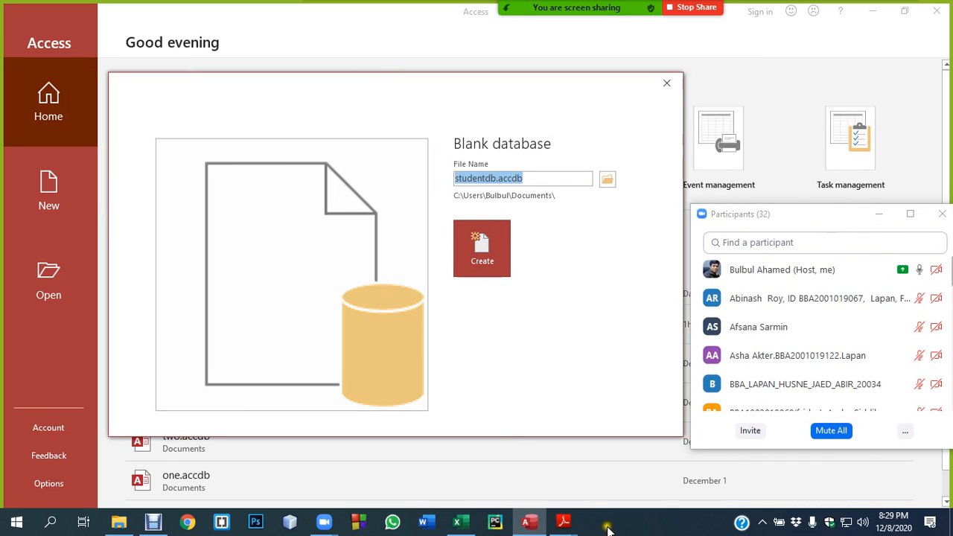
click(563, 523)
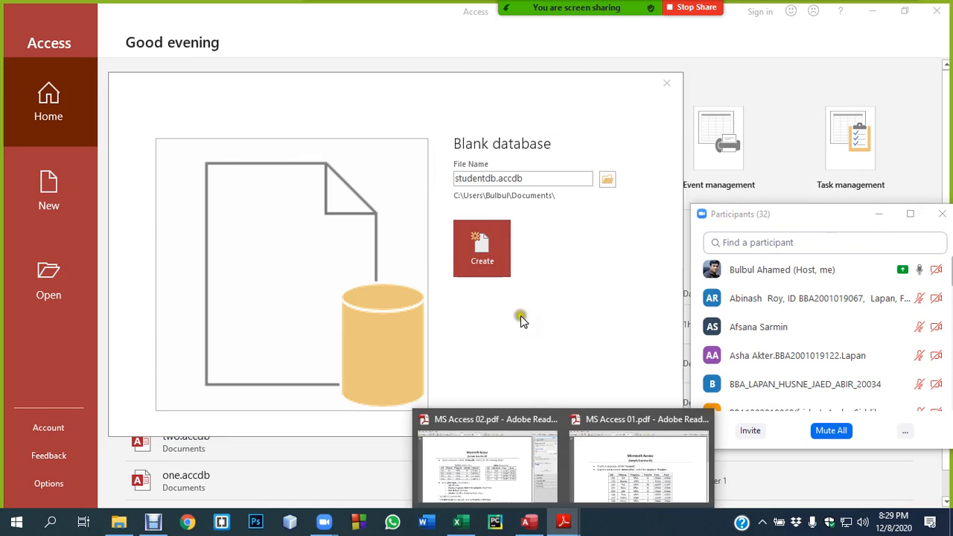
click(495, 253)
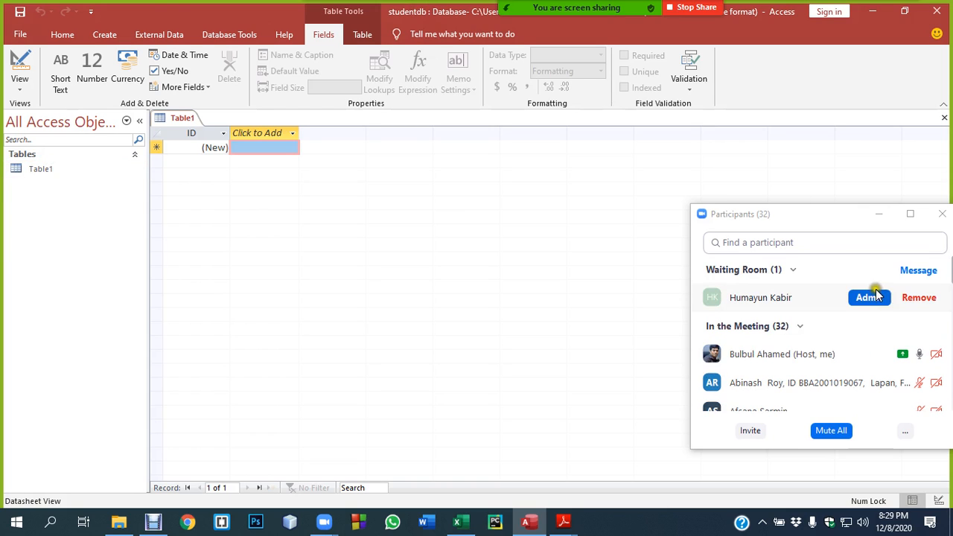
- Admit the waiting participant to the meeting
click(865, 298)
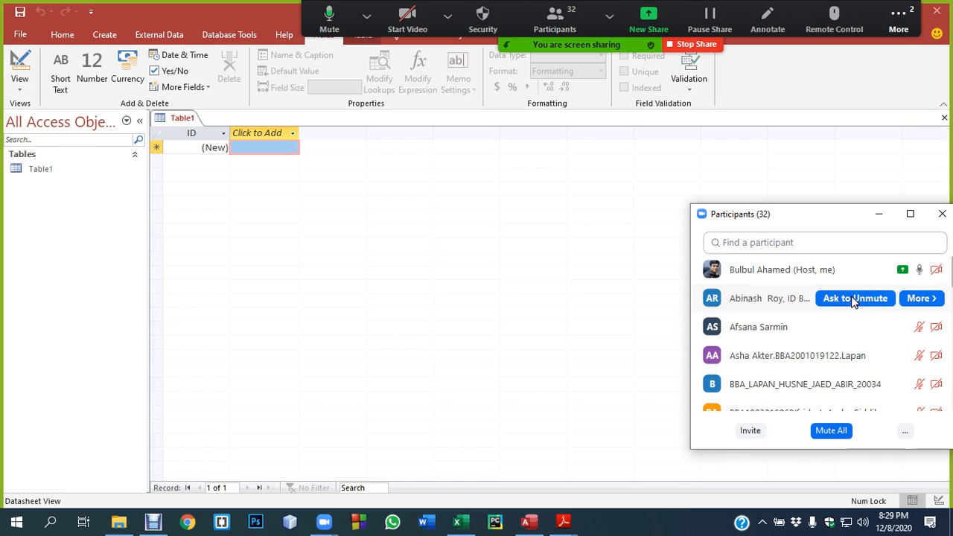
click(44, 169)
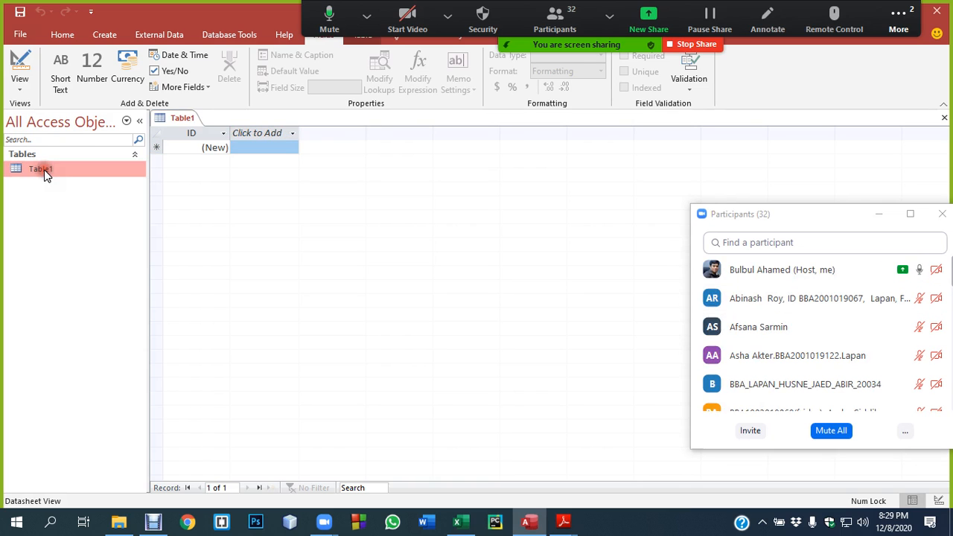
right_click(47, 169)
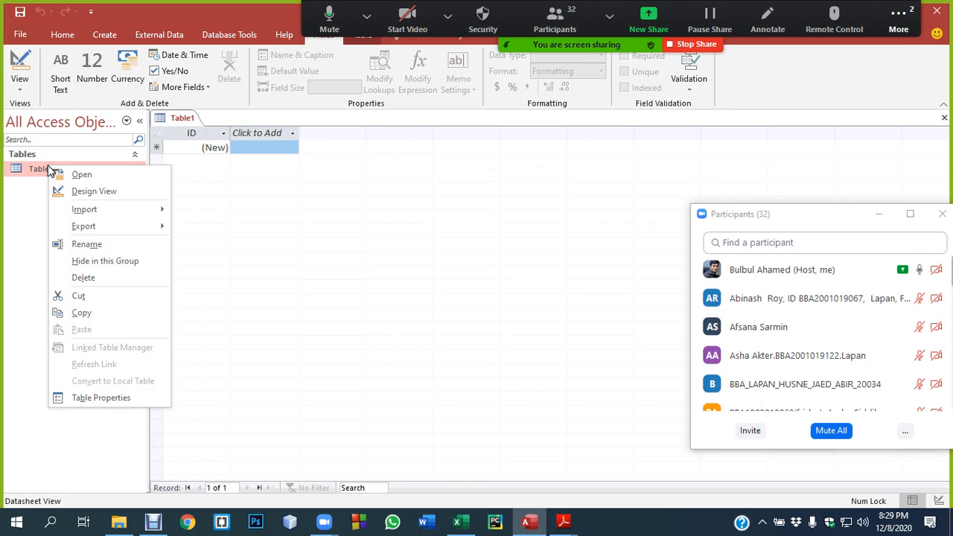
click(87, 177)
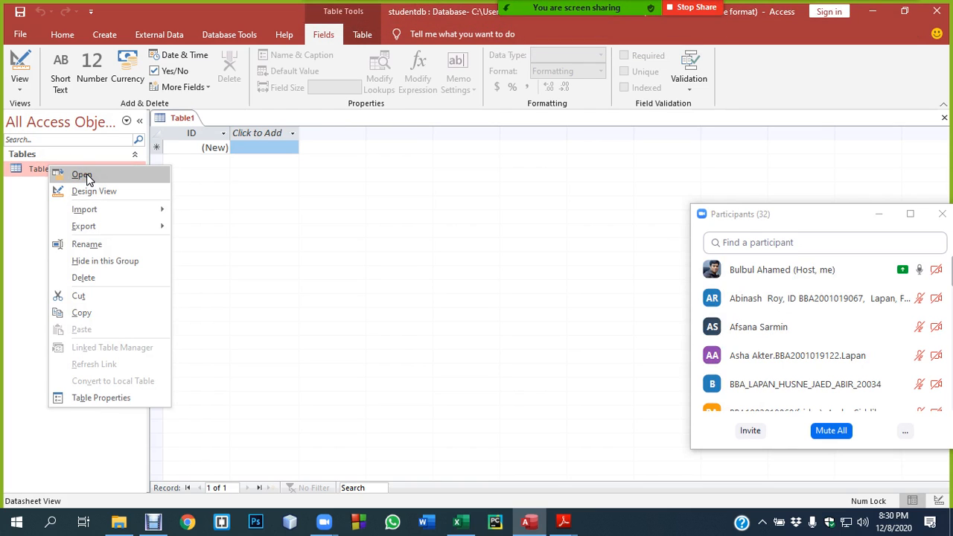
click(83, 193)
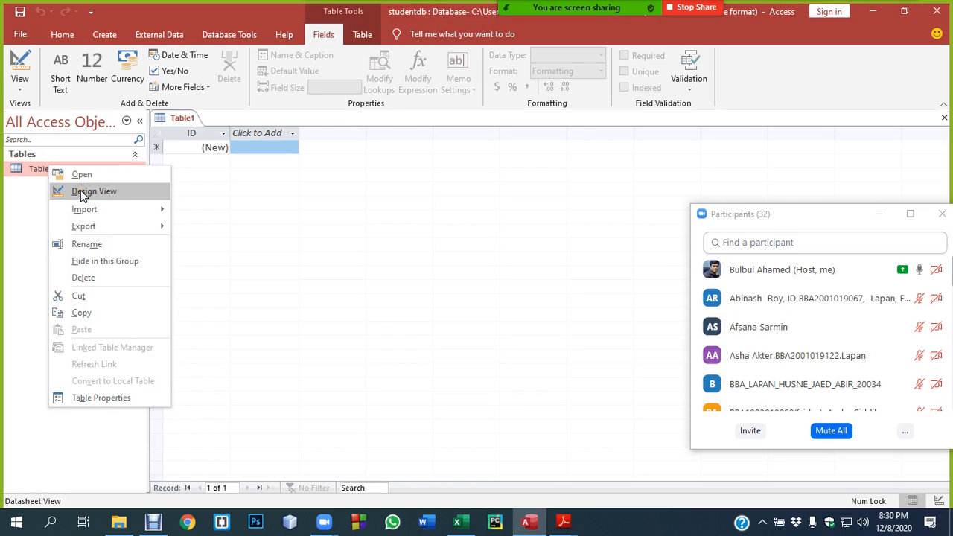
right_click(184, 120)
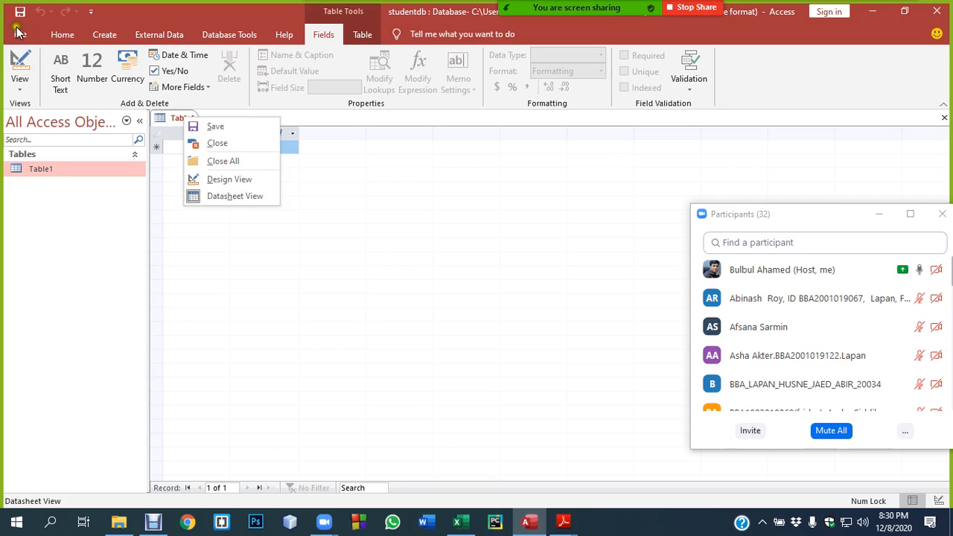
click(21, 85)
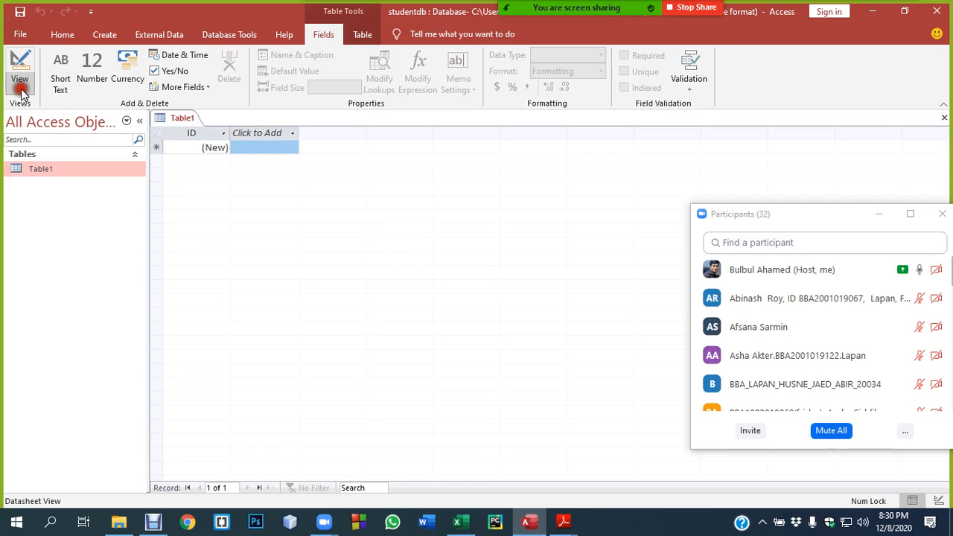
click(66, 144)
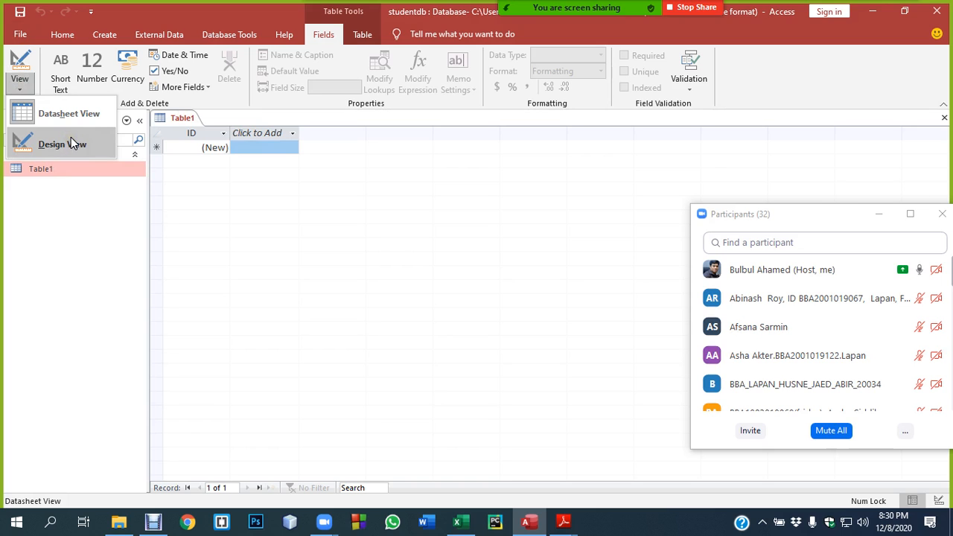
- Switch Table1 to Design View, looking up the required table names in the exercise sheet and saving it as Information
right_click(180, 118)
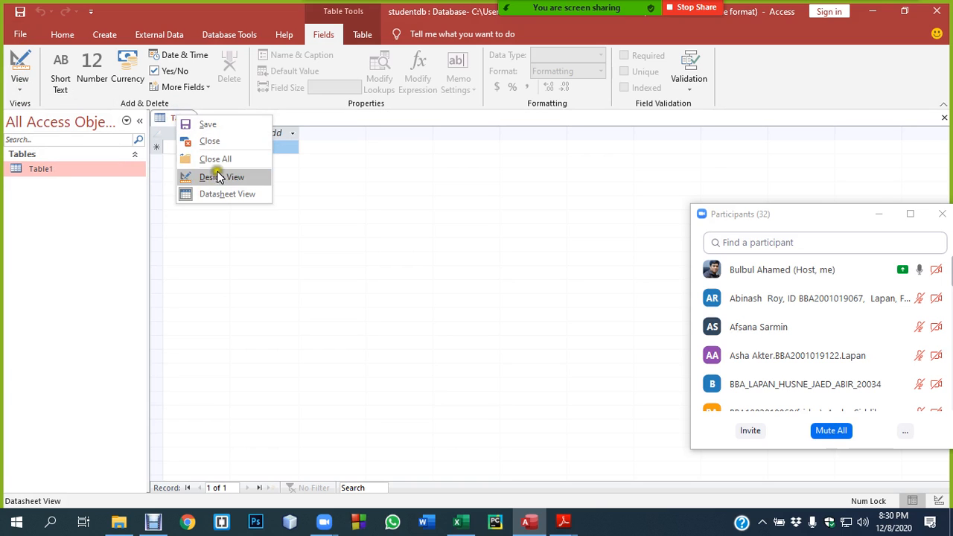
click(216, 176)
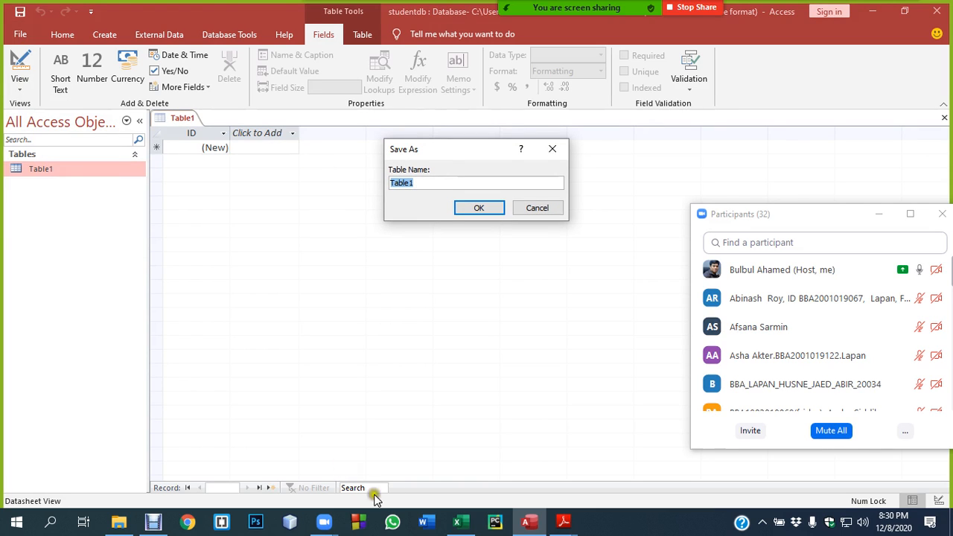
click(563, 524)
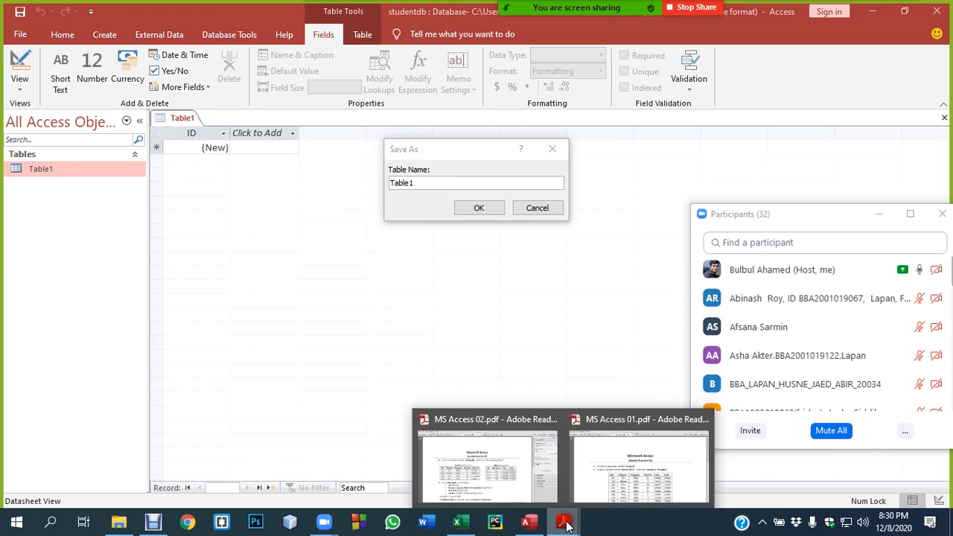
click(495, 465)
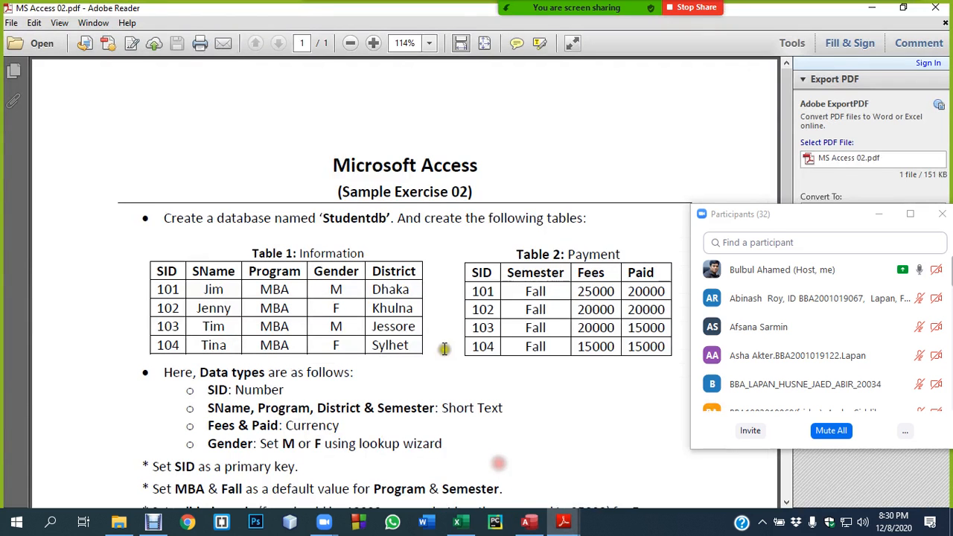
double_click(325, 254)
double_click(601, 255)
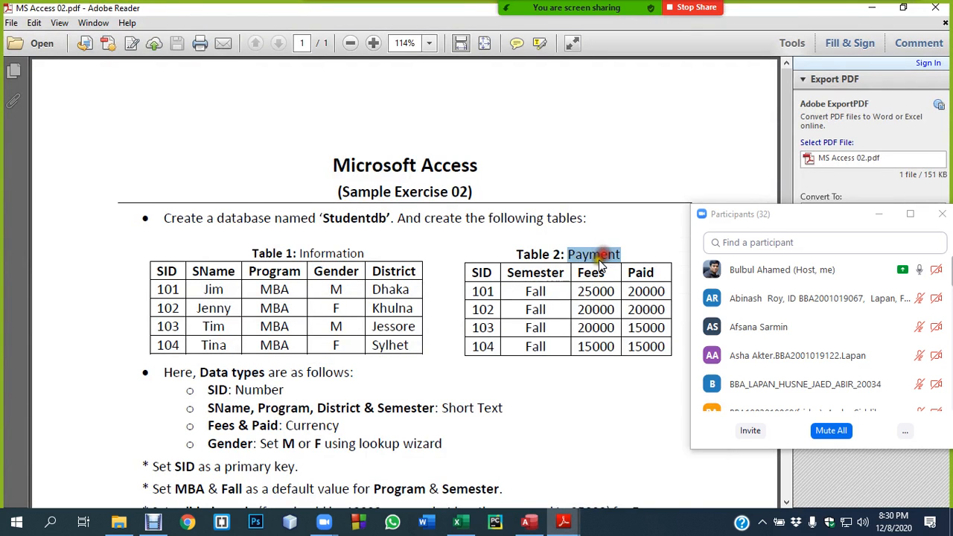
click(869, 9)
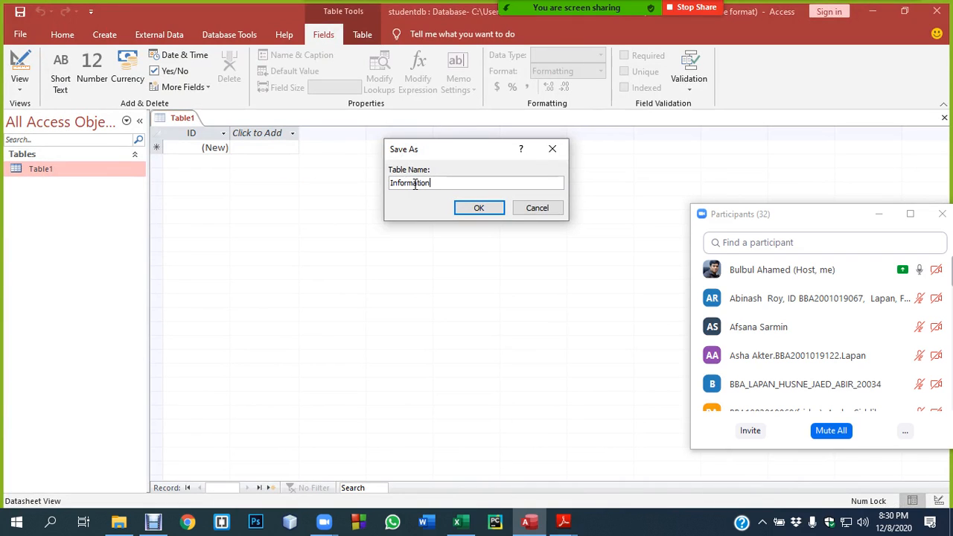
click(481, 208)
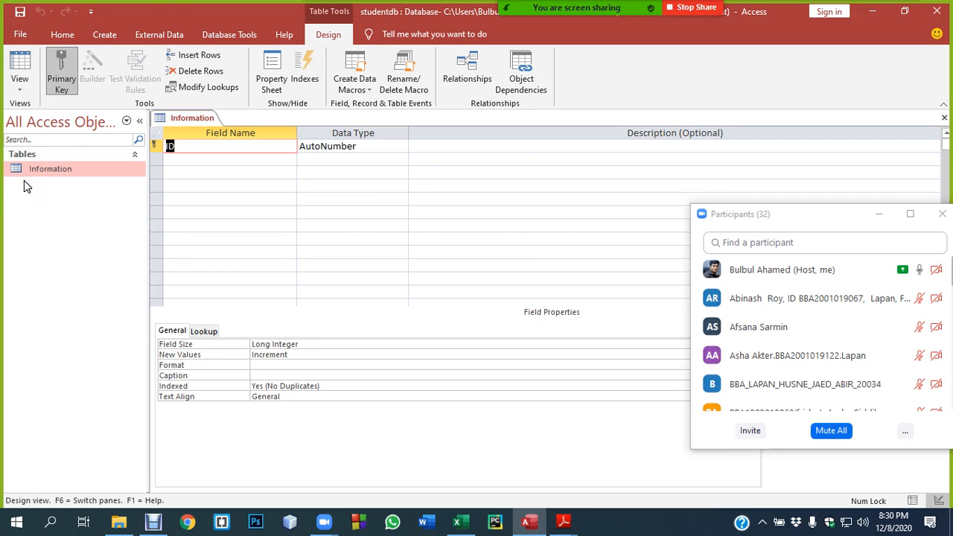
- Create a second table and switch it to Design View, saving it as Payment
click(106, 35)
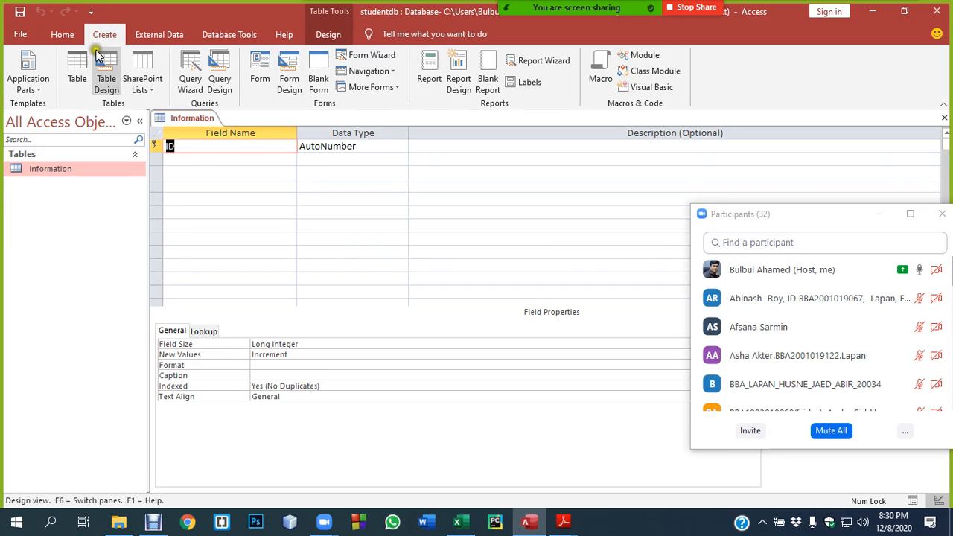
click(78, 67)
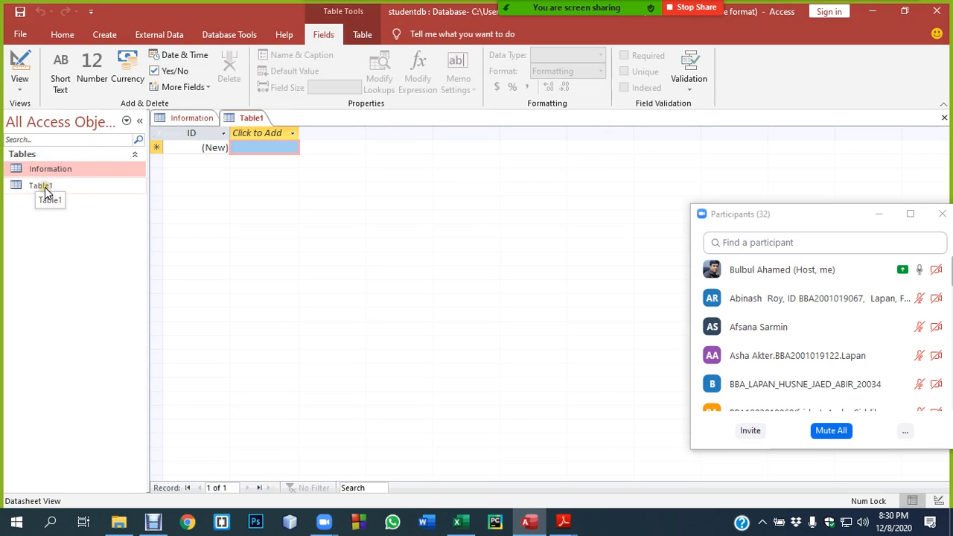
right_click(46, 187)
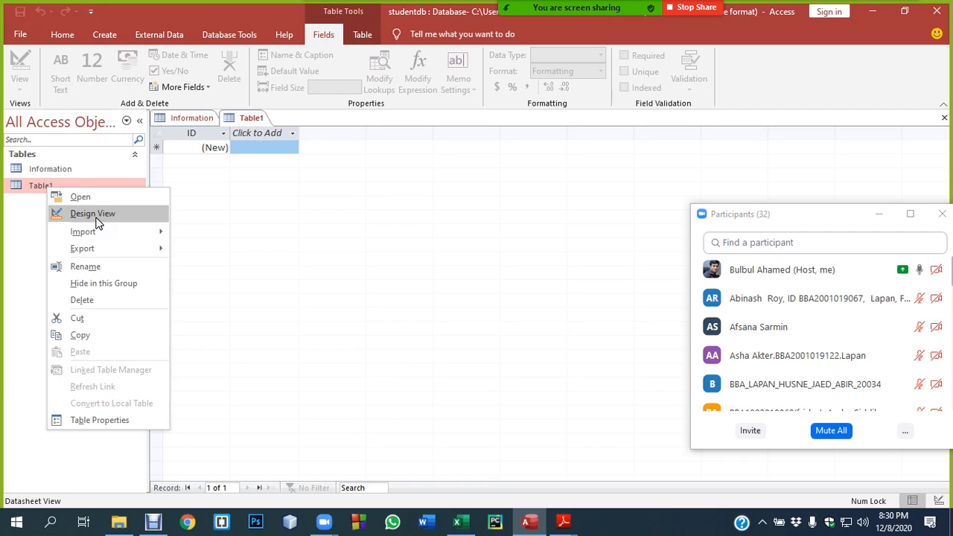
right_click(251, 117)
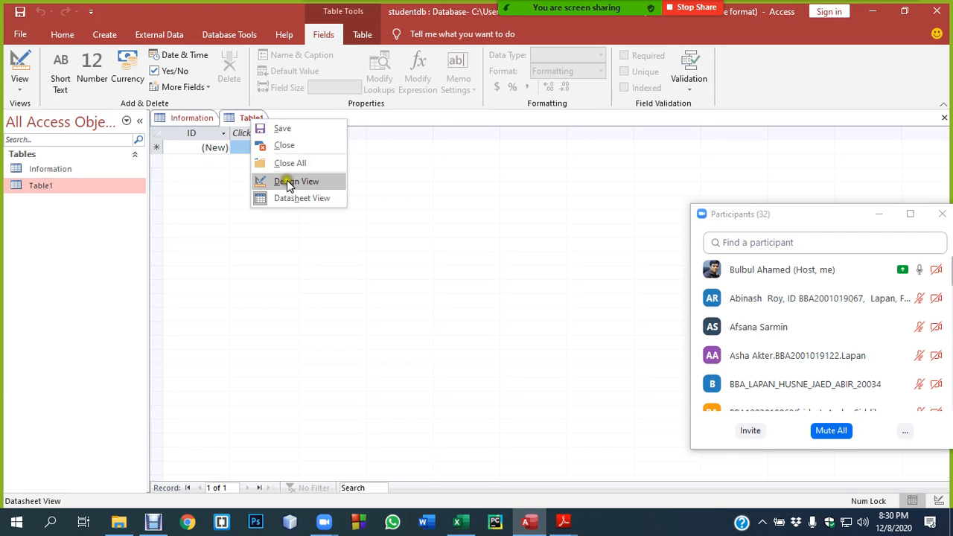
click(20, 87)
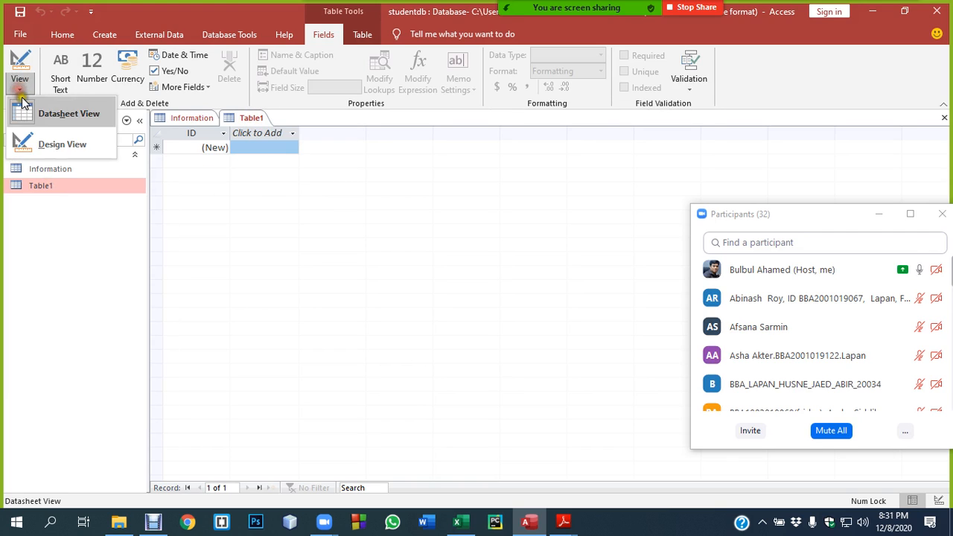
click(63, 146)
click(643, 163)
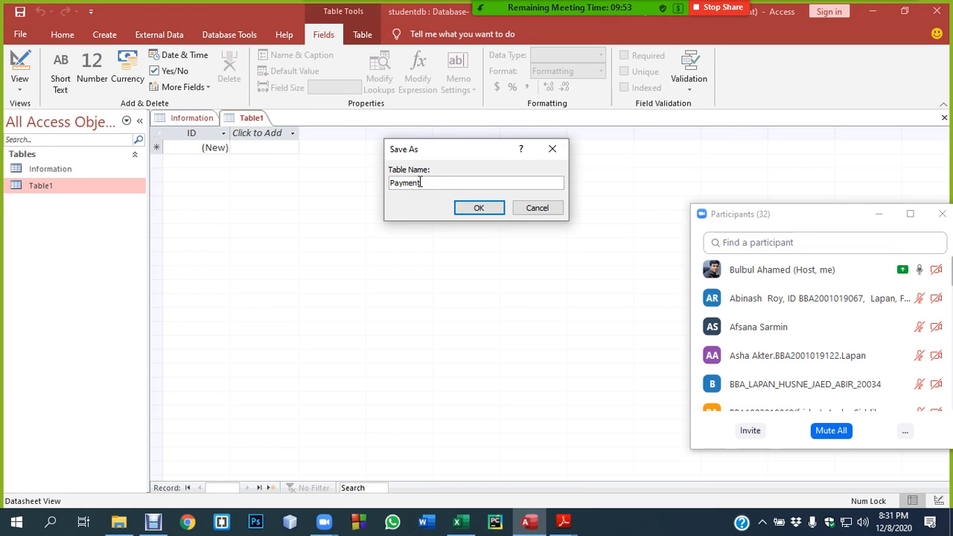
key(Return)
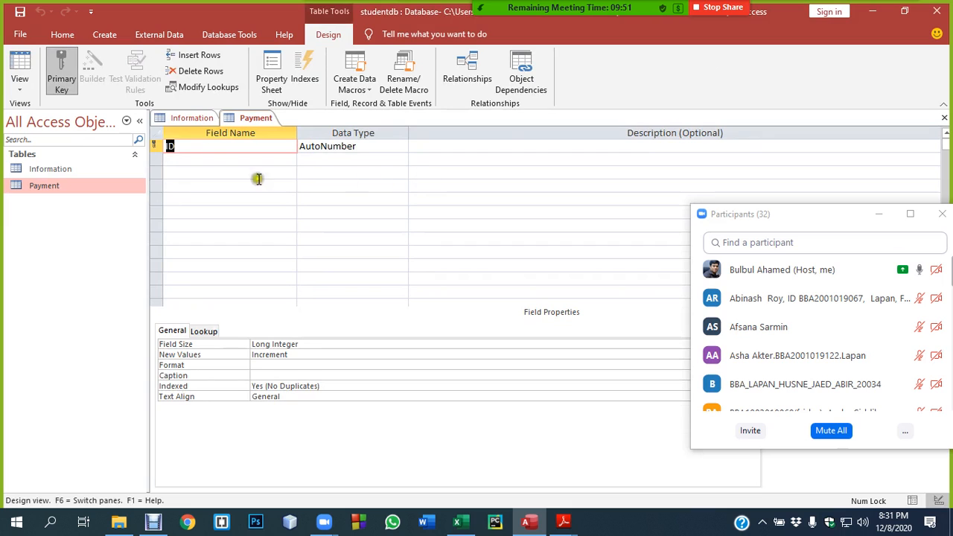
right_click(42, 193)
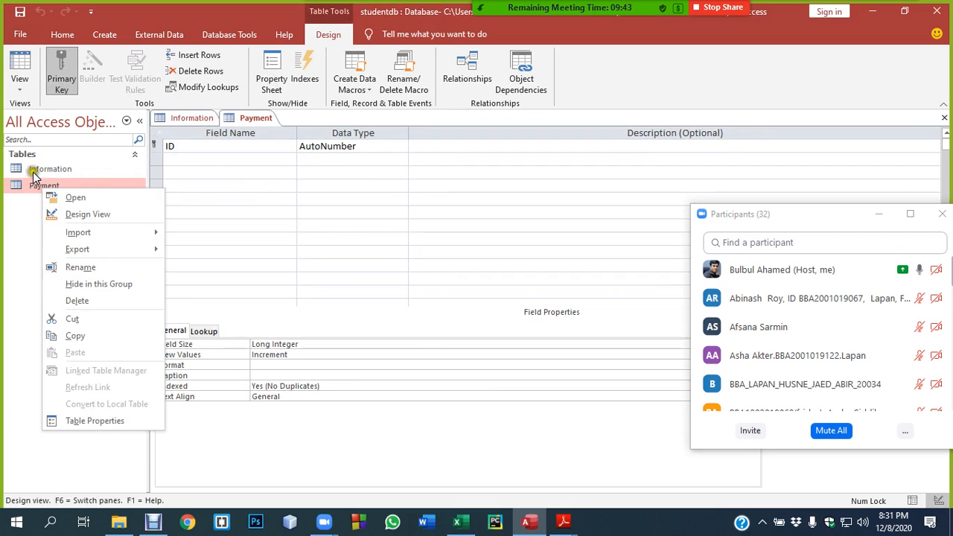
click(25, 235)
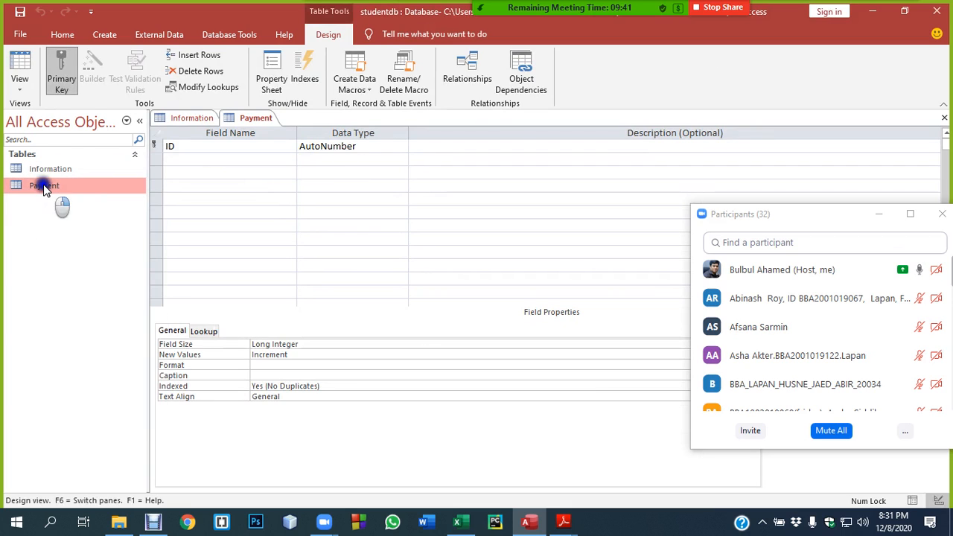
right_click(44, 188)
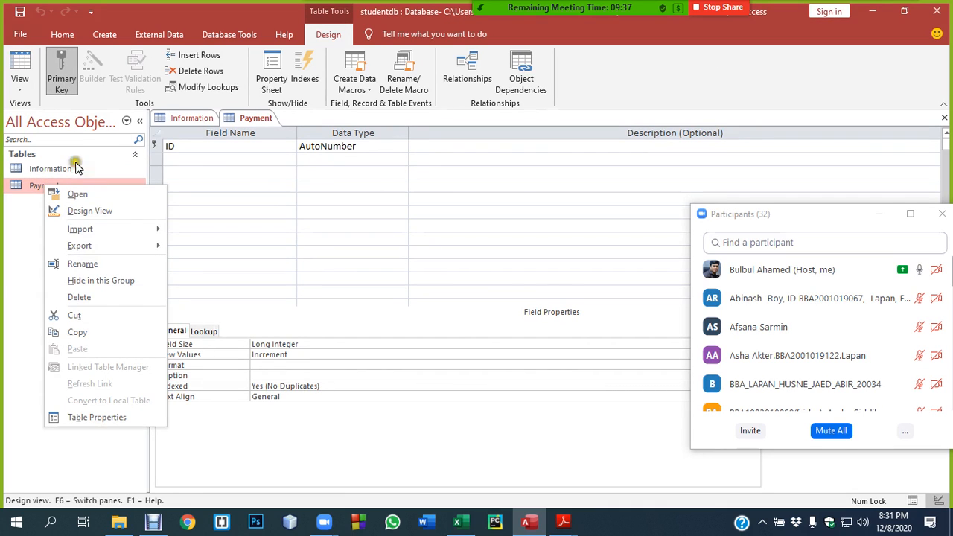
click(9, 251)
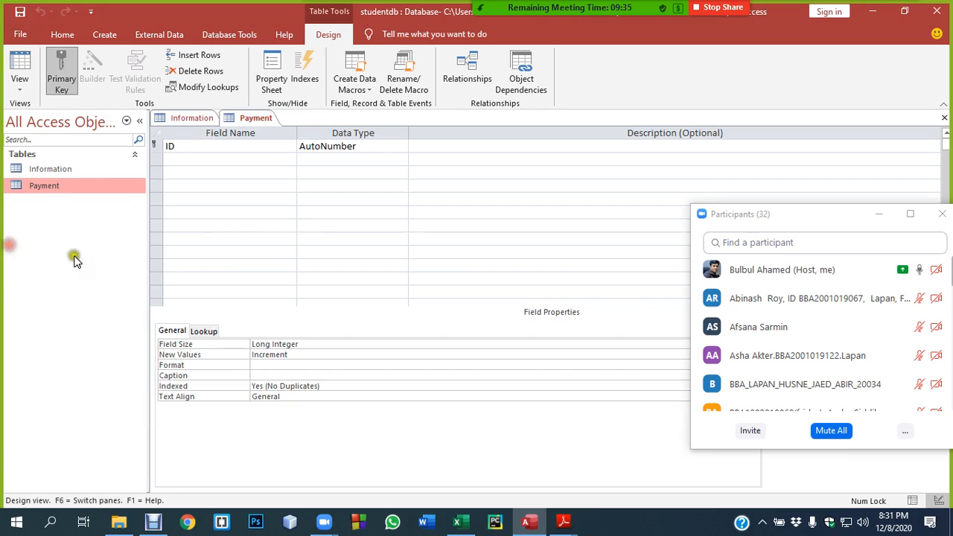
- Close all open tables, then reopen the Information table in Design View
right_click(189, 118)
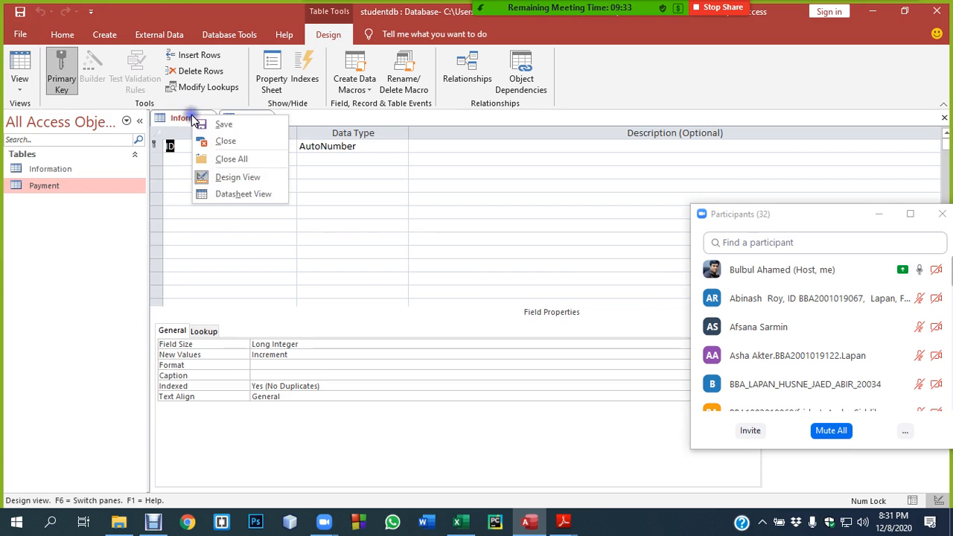
click(228, 160)
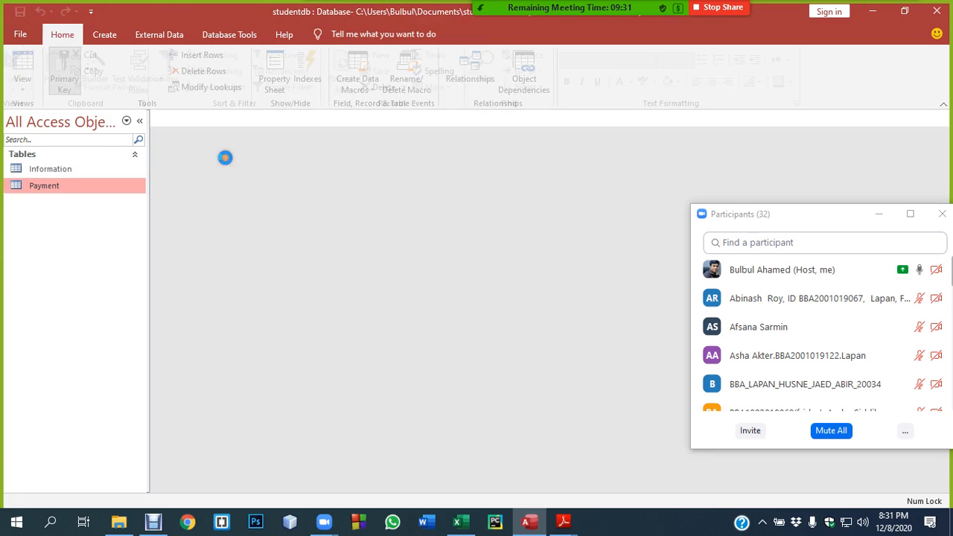
click(55, 168)
right_click(70, 170)
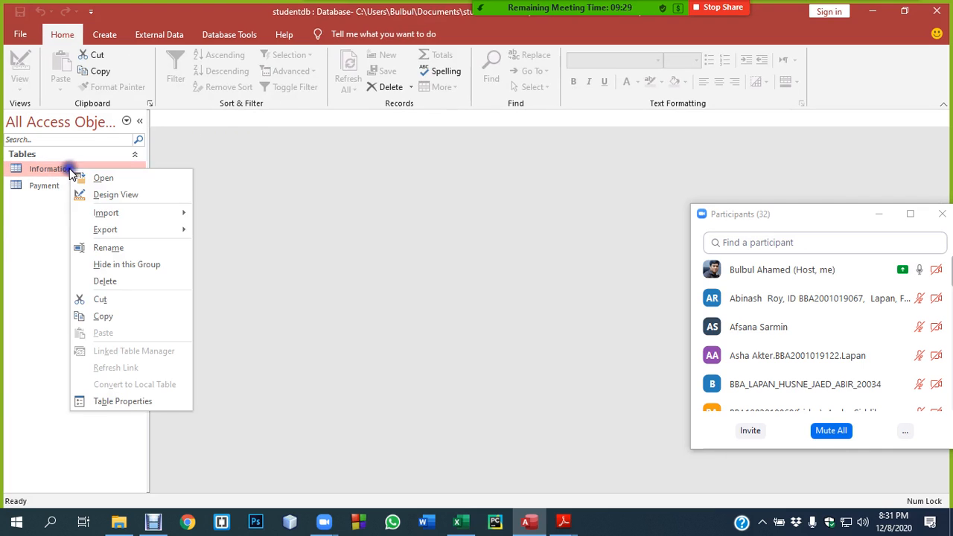
click(116, 194)
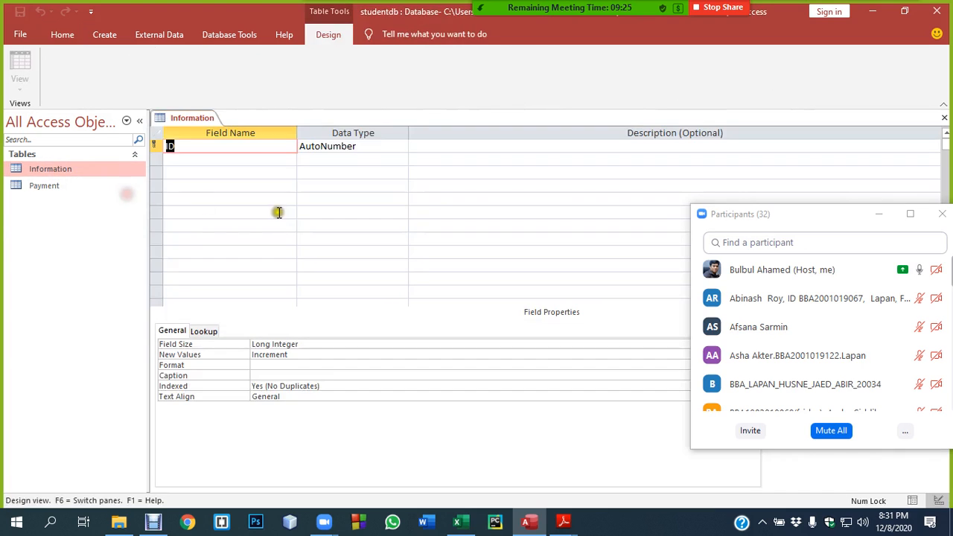
- Look up Table 1's field names in the exercise sheet, then rename the Information table's ID field to SID with data type Number
mouse_move(563, 524)
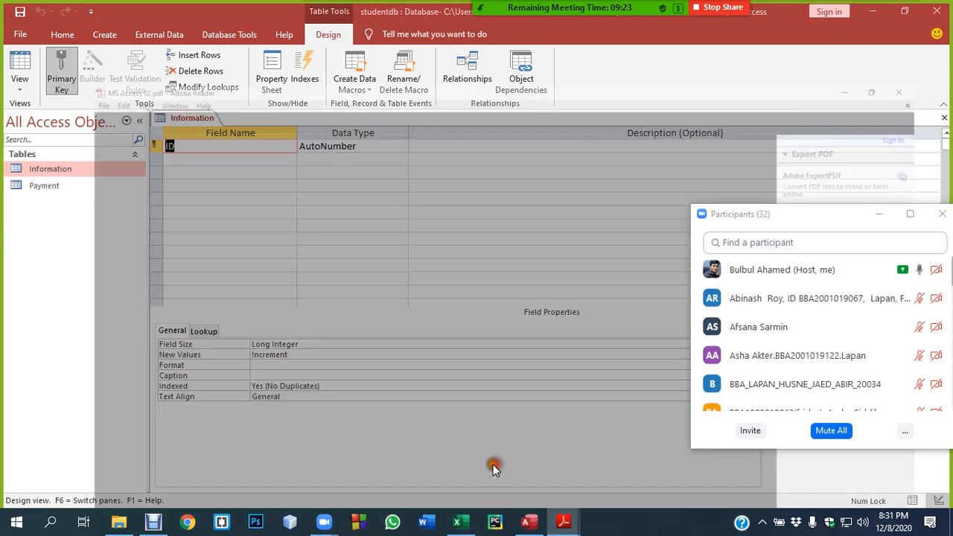
click(492, 465)
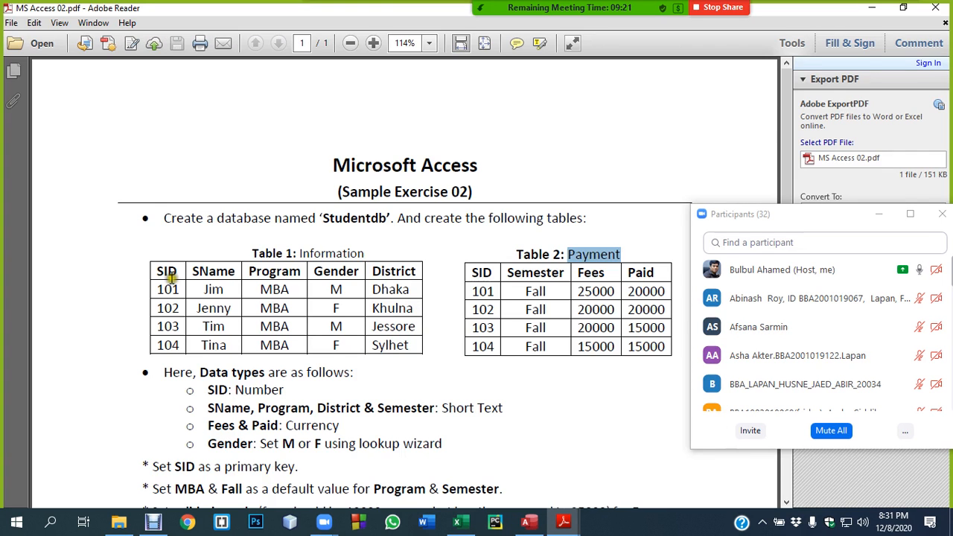
drag(157, 271, 414, 271)
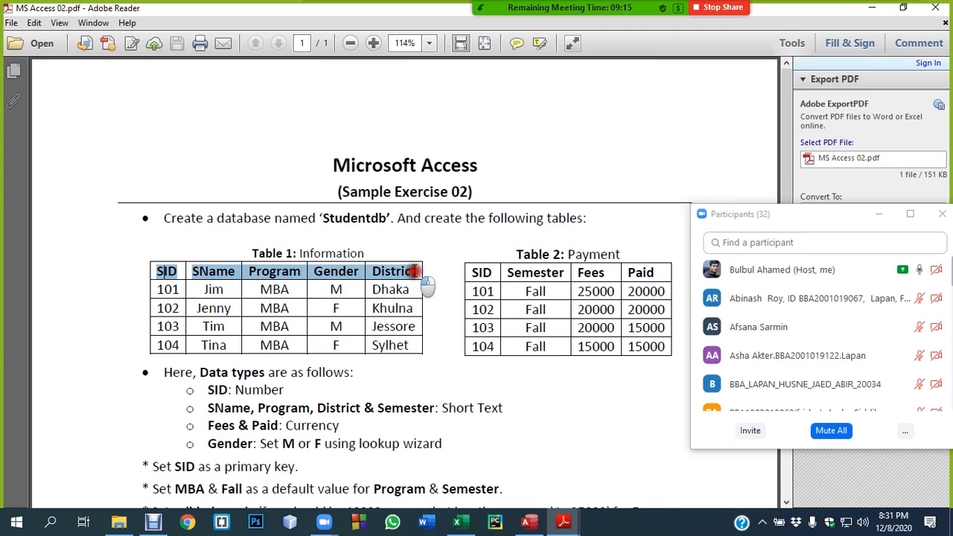
drag(414, 271, 419, 271)
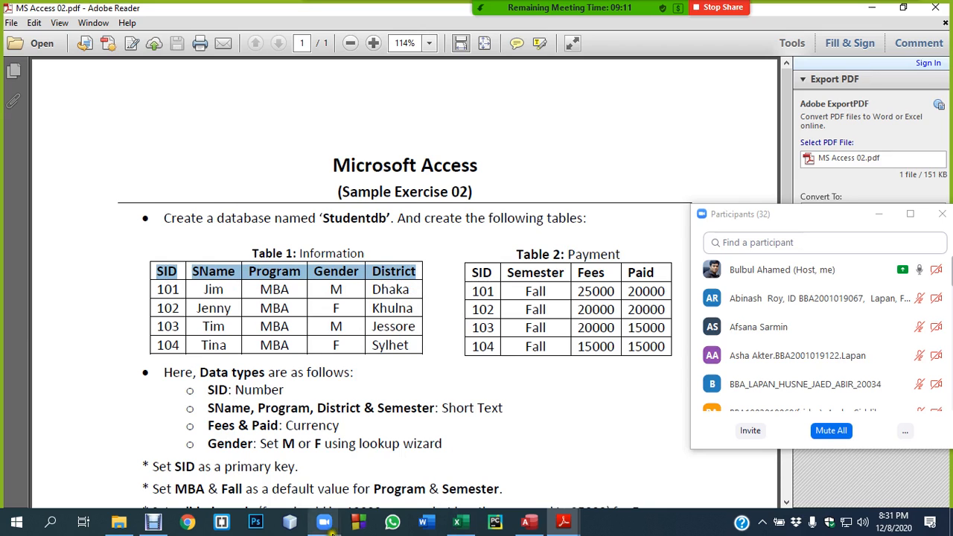
click(527, 524)
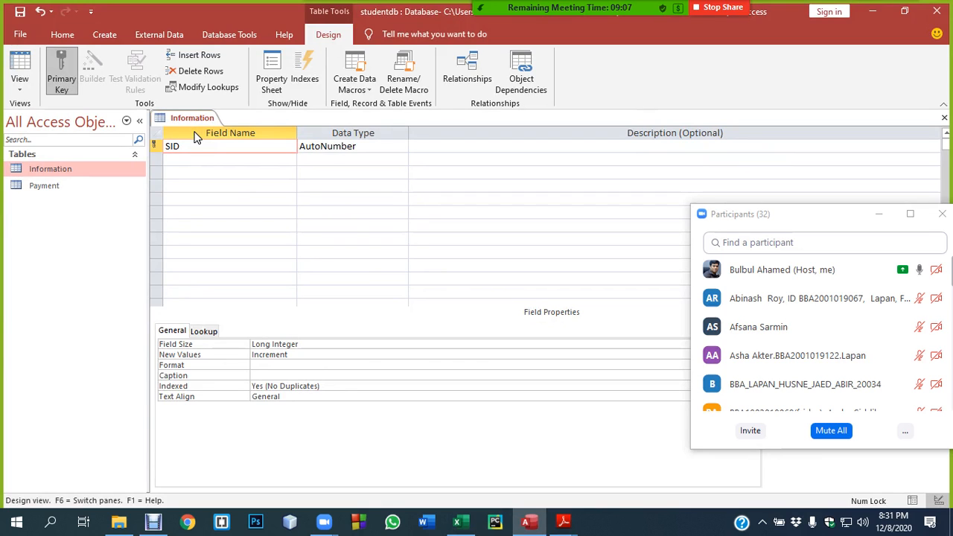
click(328, 146)
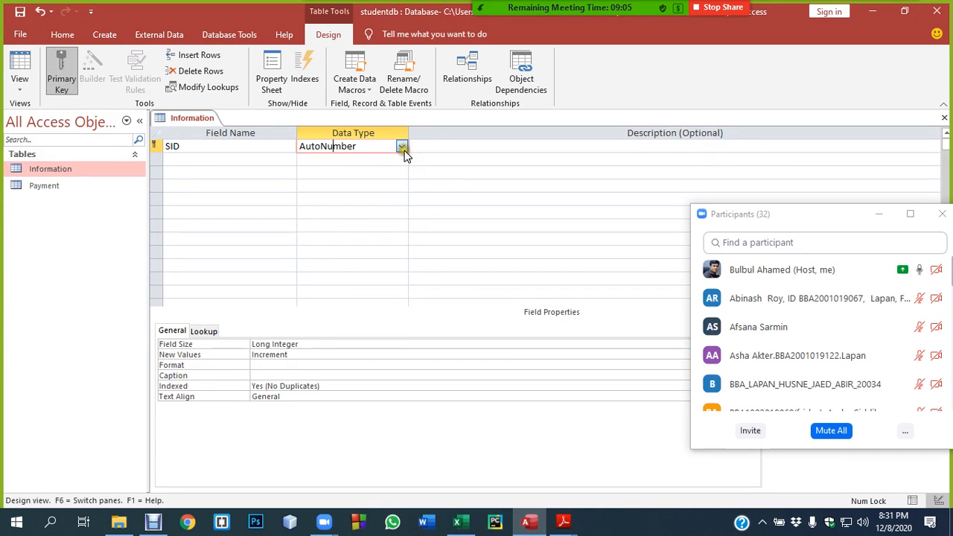
click(402, 148)
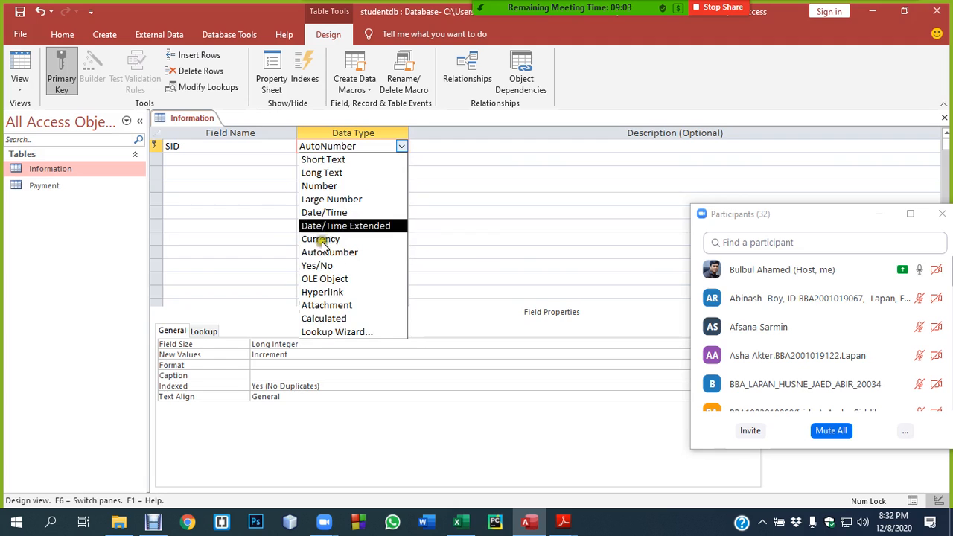
click(328, 185)
- Add the fields SName, Program, Gender and District to the Information table, each with the Short Text data type
click(196, 160)
text(S)
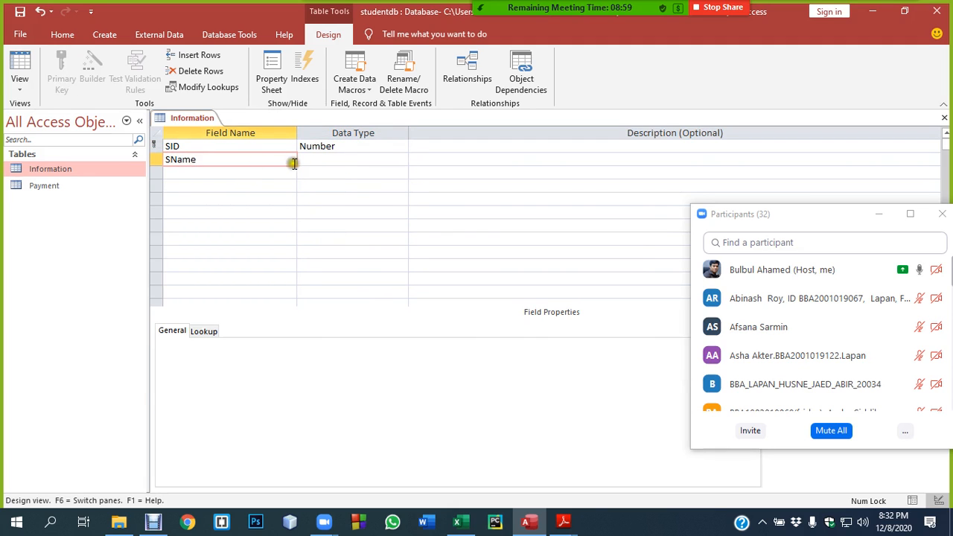
text(Name)
click(310, 161)
click(182, 171)
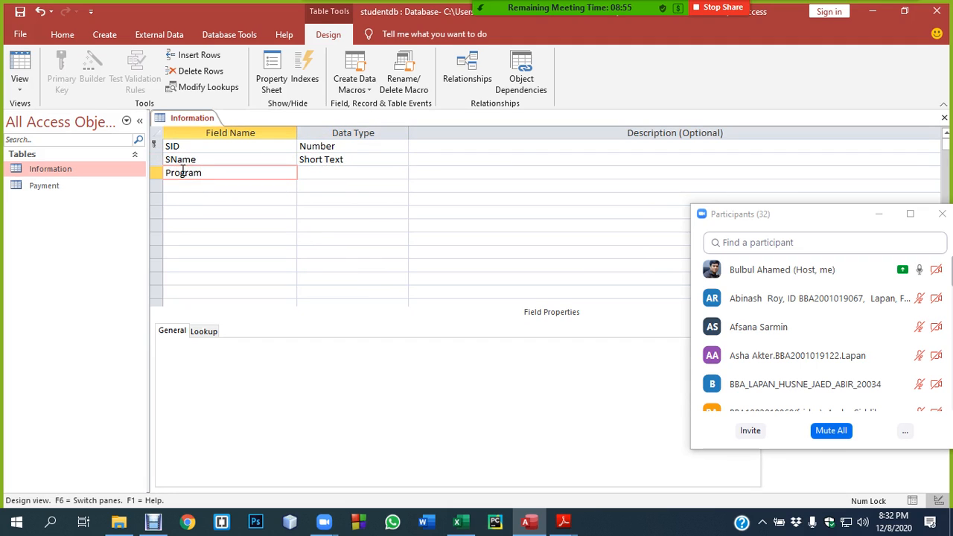
text(Program)
key(Down)
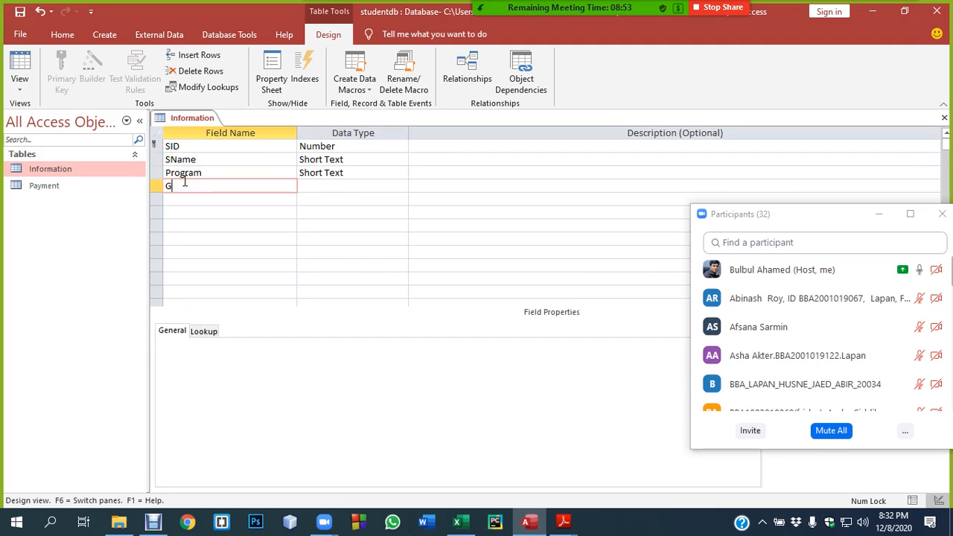
text(Gender)
click(228, 198)
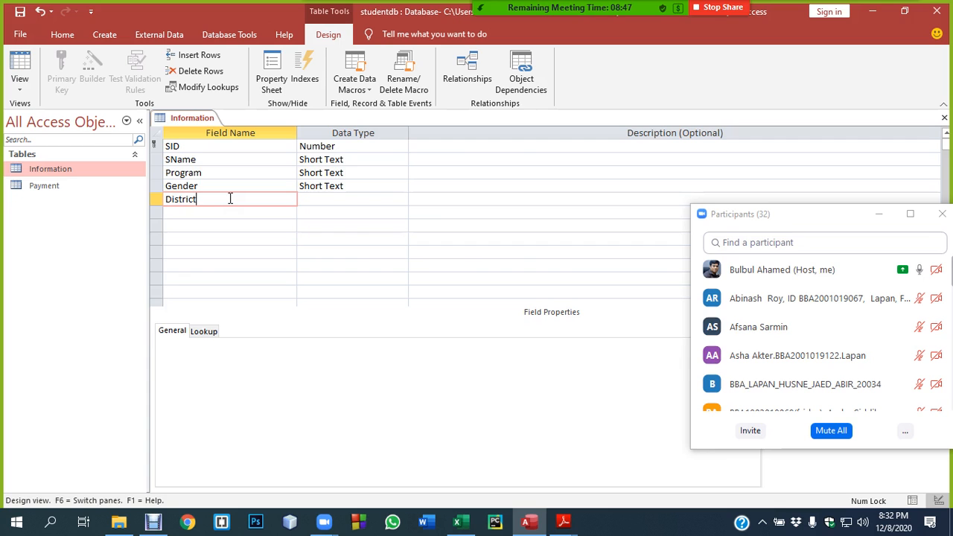
key(Tab)
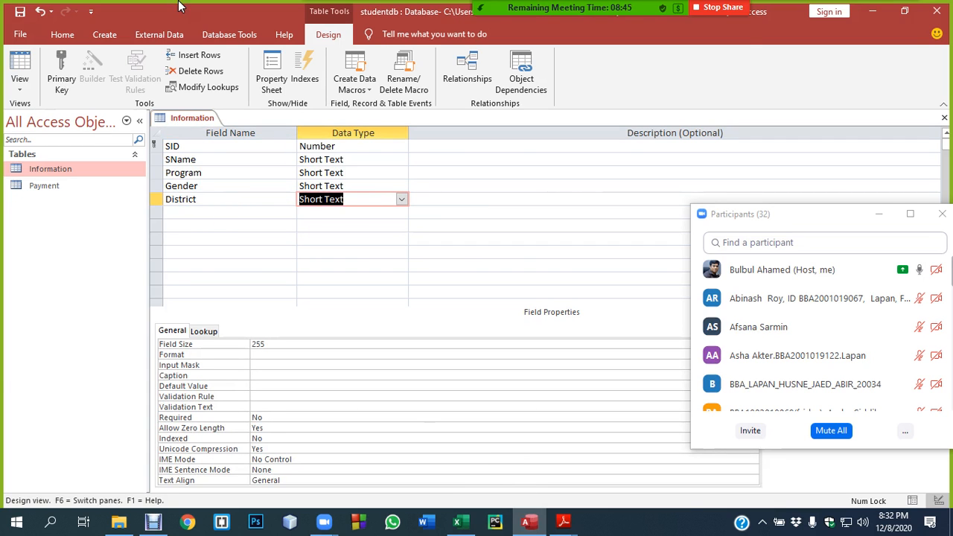
- Review the exercise sheet's data types, Gender lookup, primary key and default value requirements for the table fields
mouse_move(573, 524)
click(458, 450)
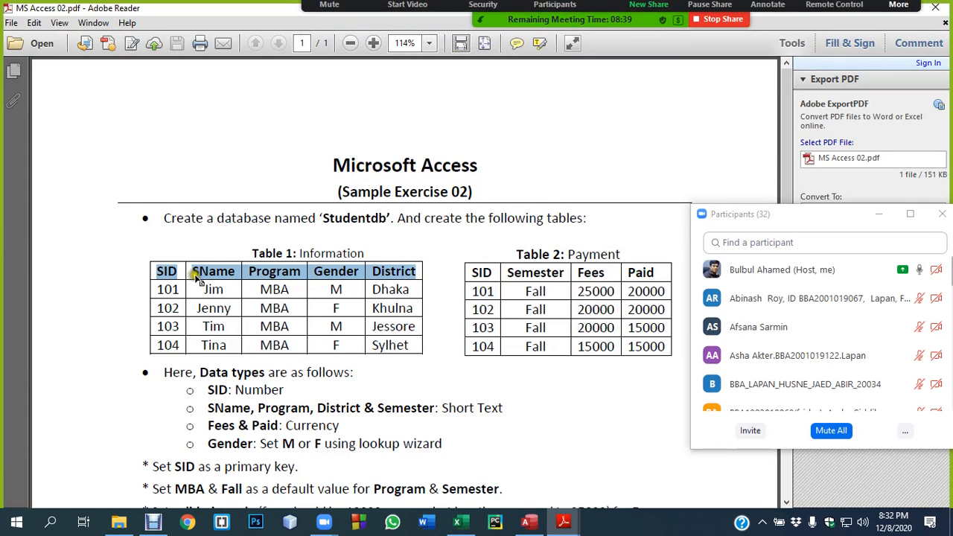
scroll(197, 277, down, 1)
click(227, 359)
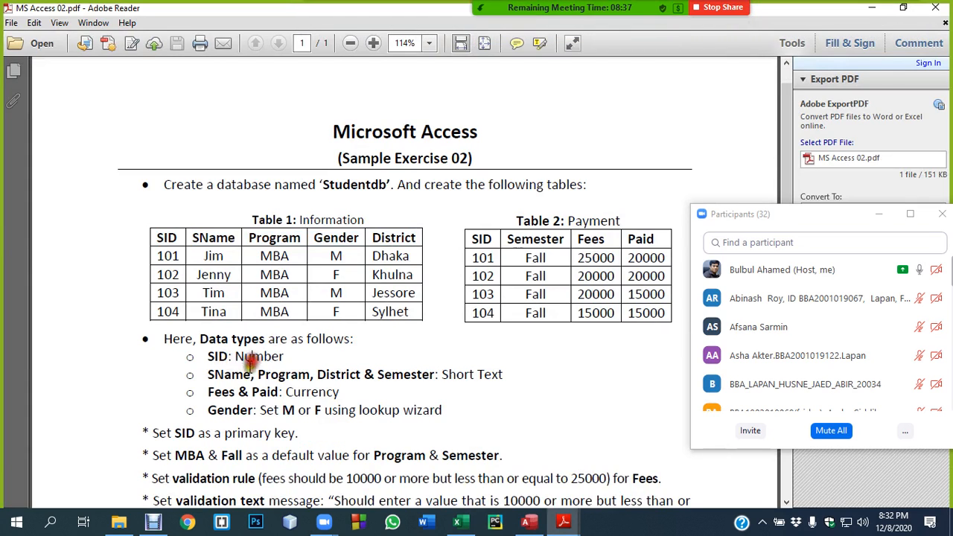
double_click(225, 373)
double_click(285, 374)
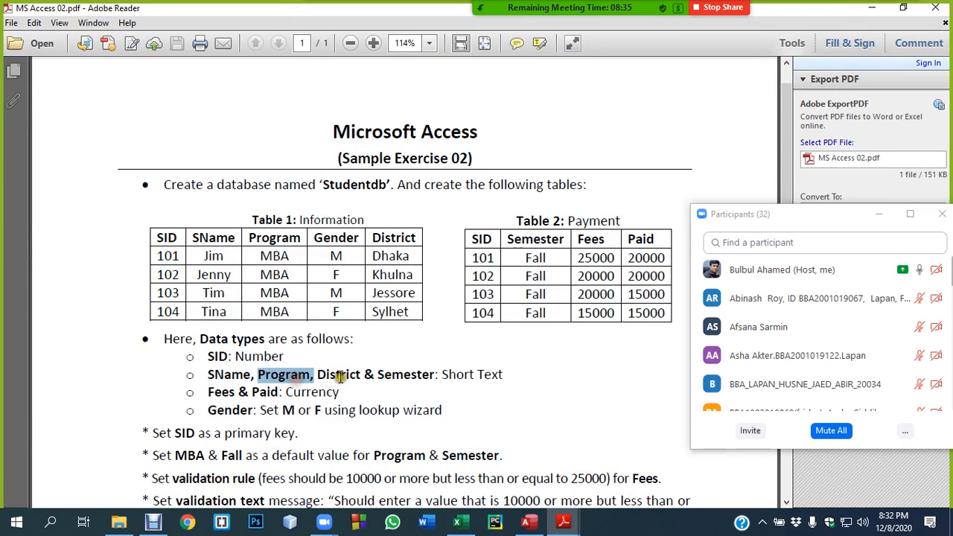
double_click(338, 374)
drag(442, 375, 504, 374)
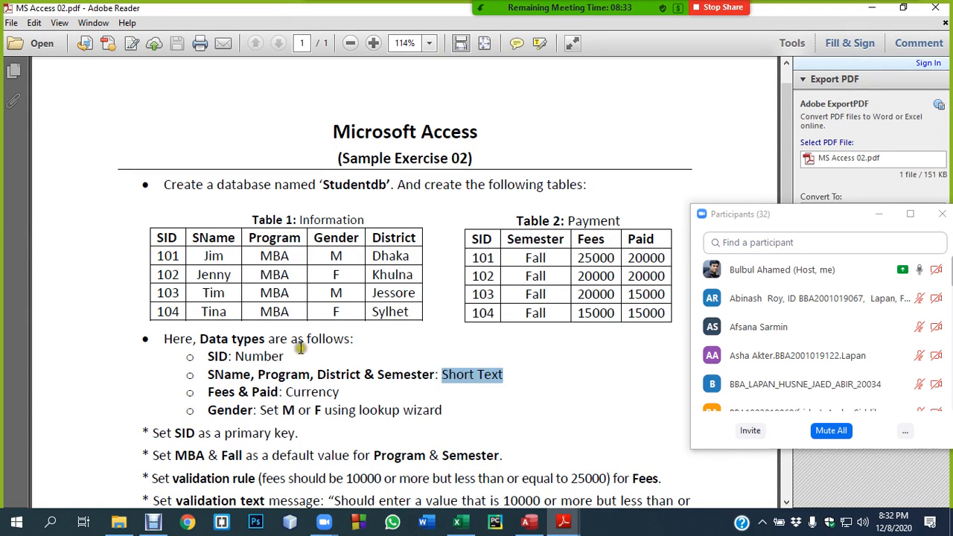
drag(282, 411, 440, 412)
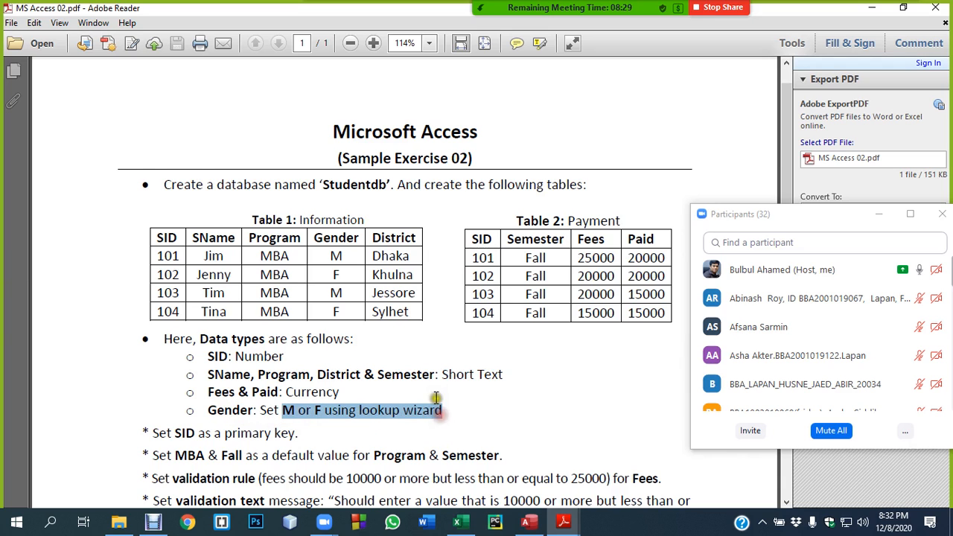
scroll(435, 398, down, 2)
drag(374, 186, 394, 243)
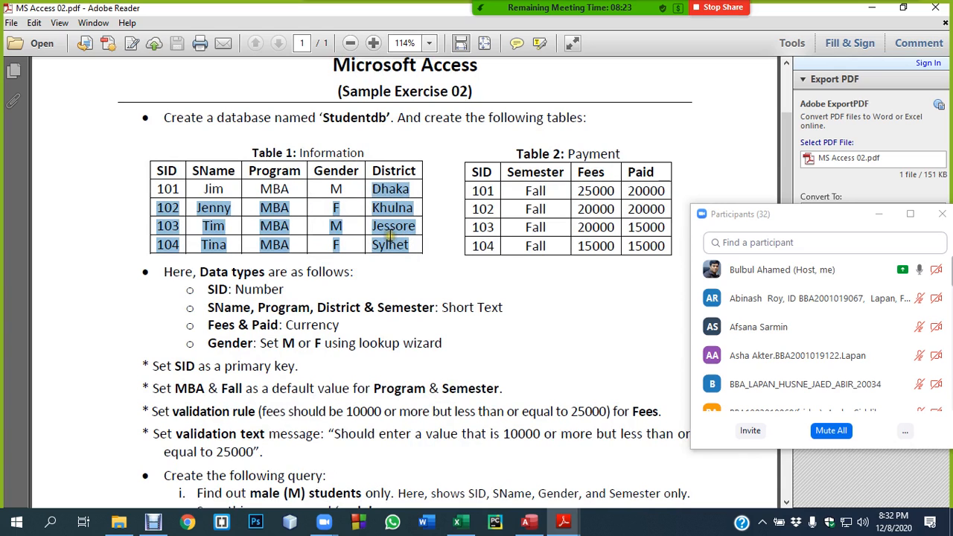
scroll(378, 294, down, 1)
double_click(189, 357)
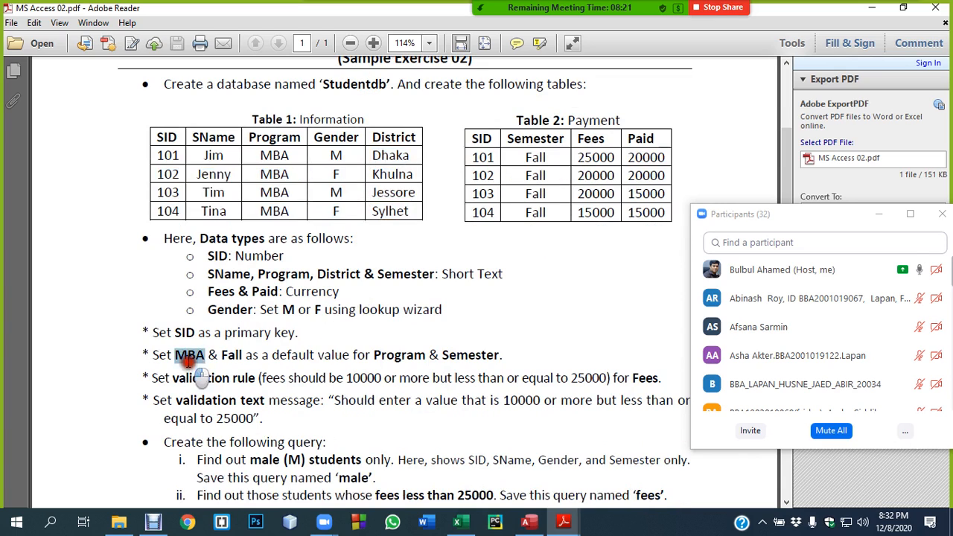
double_click(296, 355)
scroll(368, 365, down, 3)
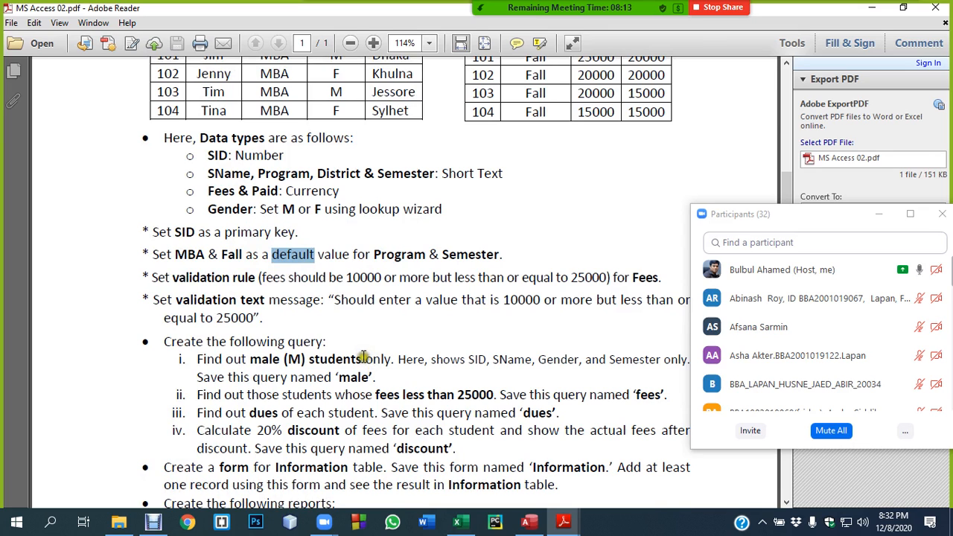
- Switch to Access and set the default value of the Information table's Program field to MBA
mouse_move(330, 524)
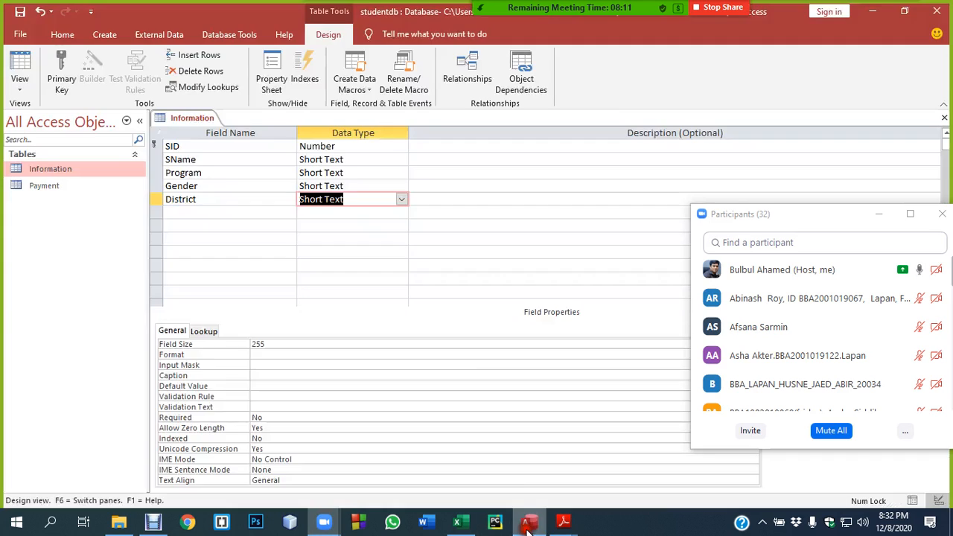
click(527, 521)
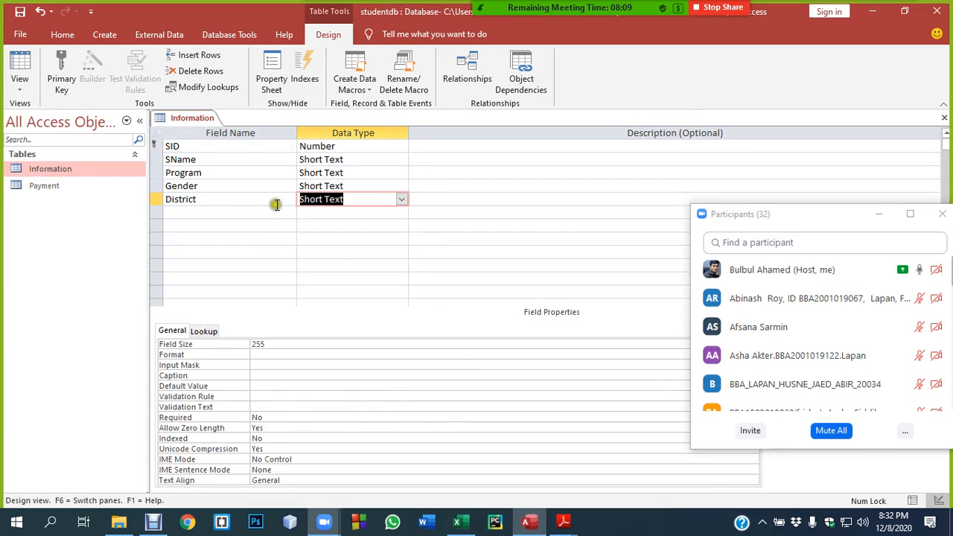
click(204, 172)
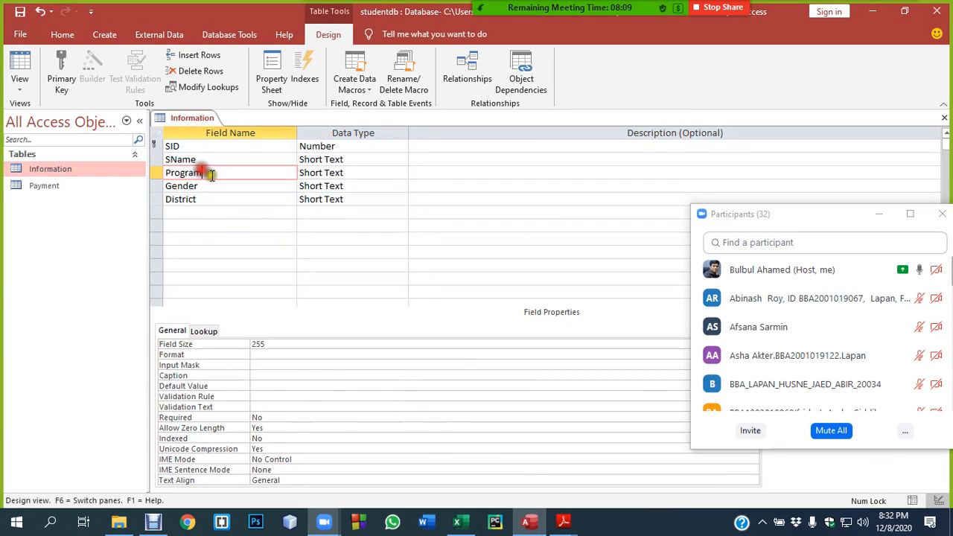
click(340, 172)
click(231, 172)
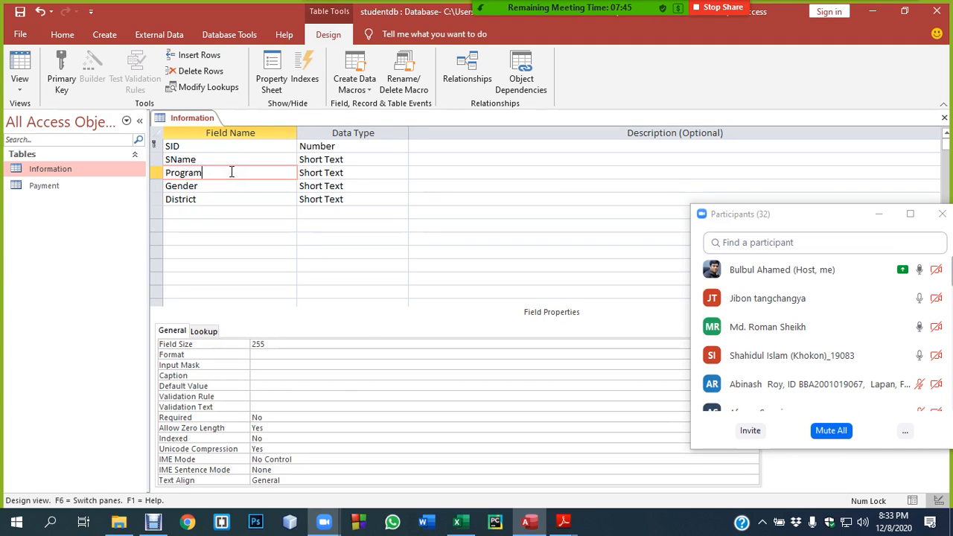
click(271, 385)
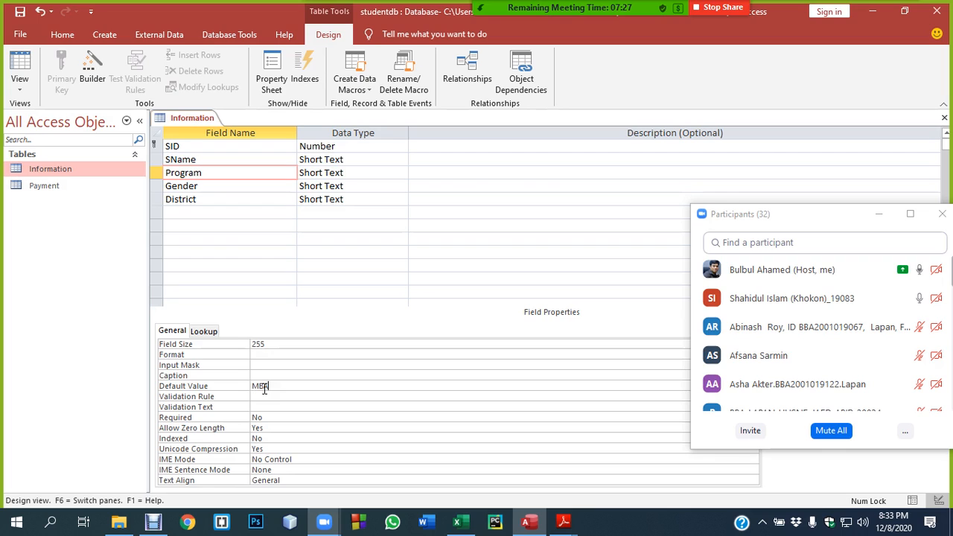
text(A)
click(197, 161)
click(202, 173)
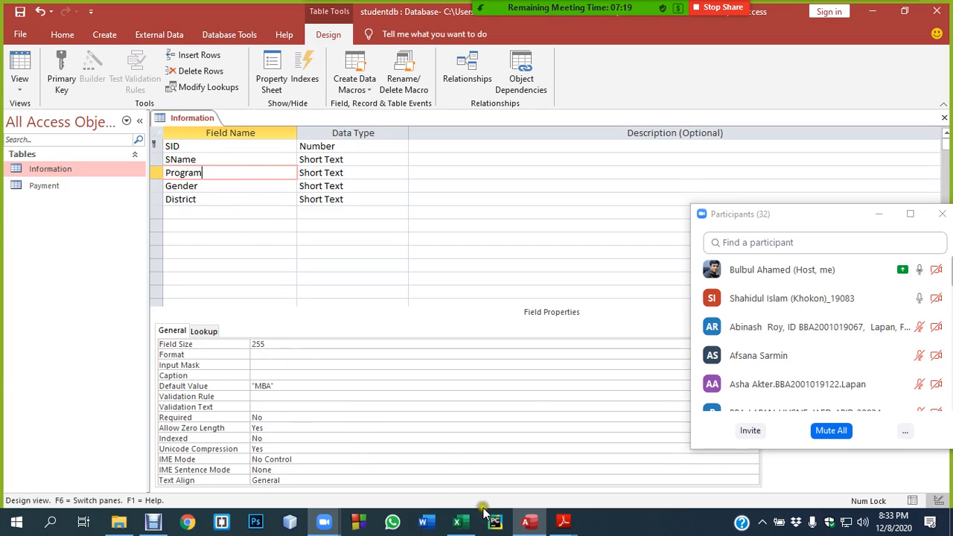
- Set District as the primary key of the Information table, and return the primary key to SID
click(187, 143)
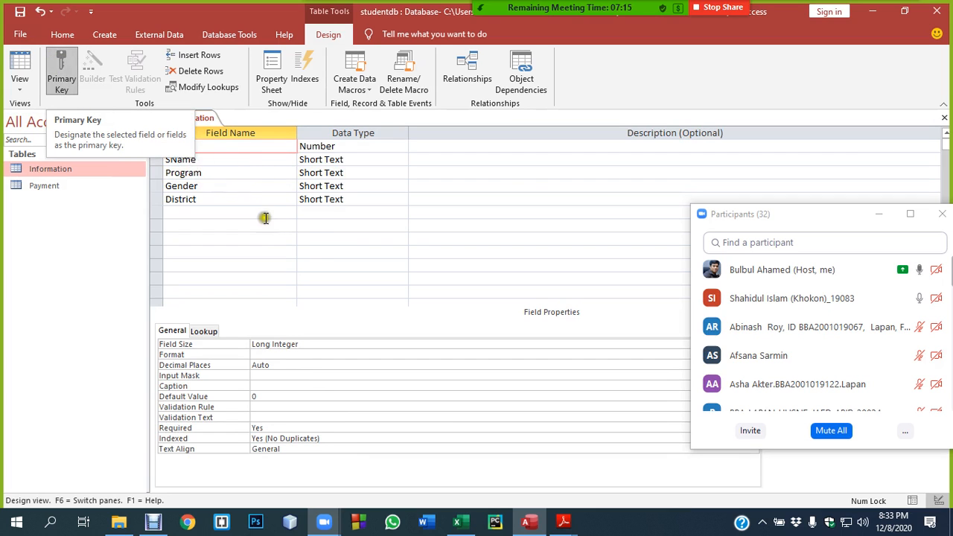
click(215, 159)
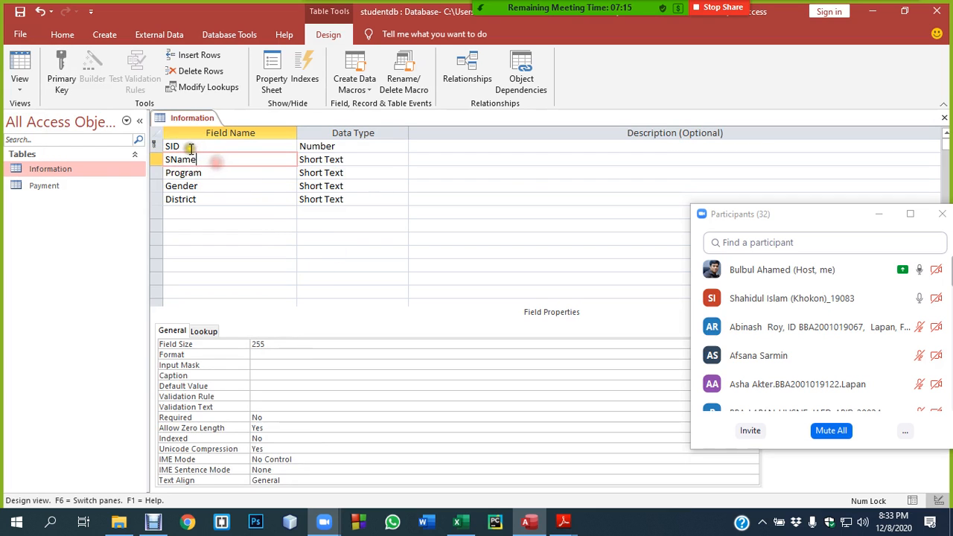
click(180, 199)
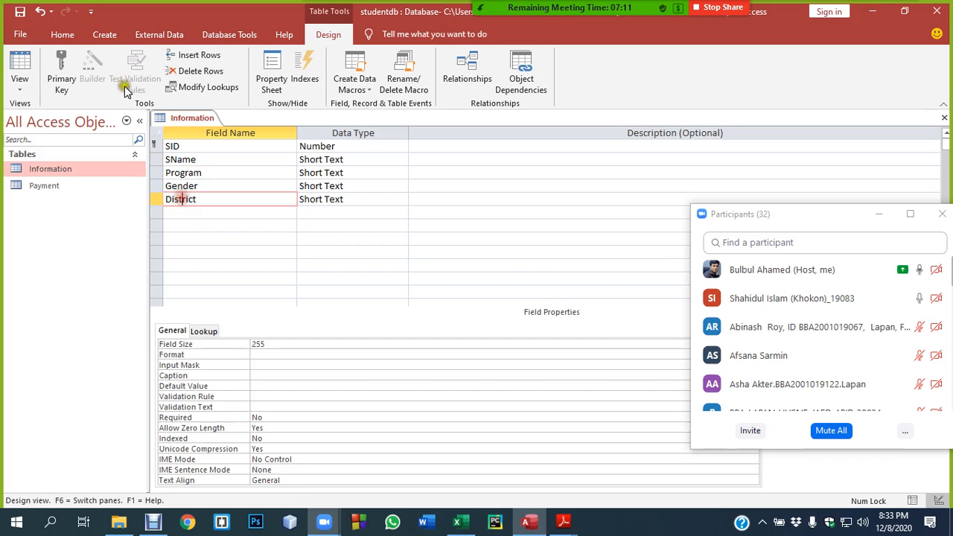
click(62, 75)
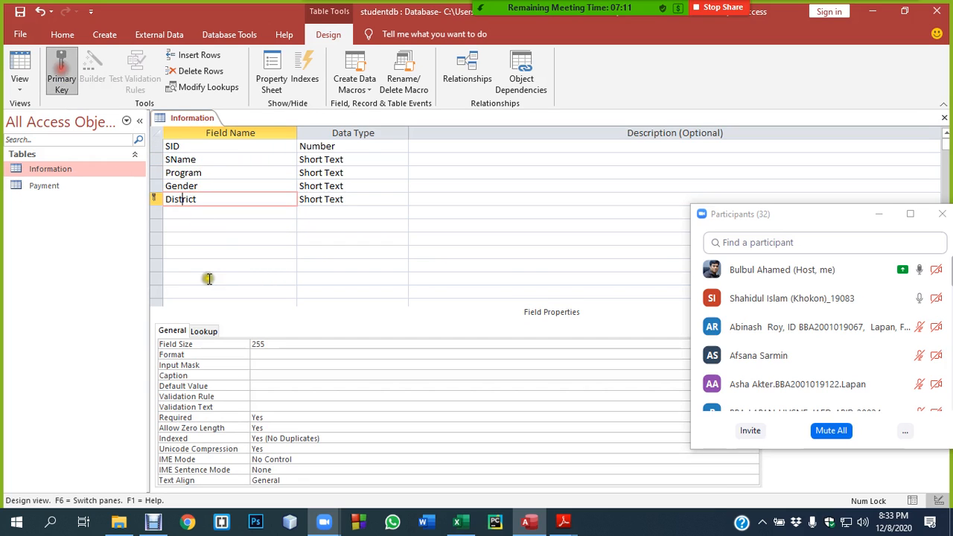
click(178, 146)
click(62, 74)
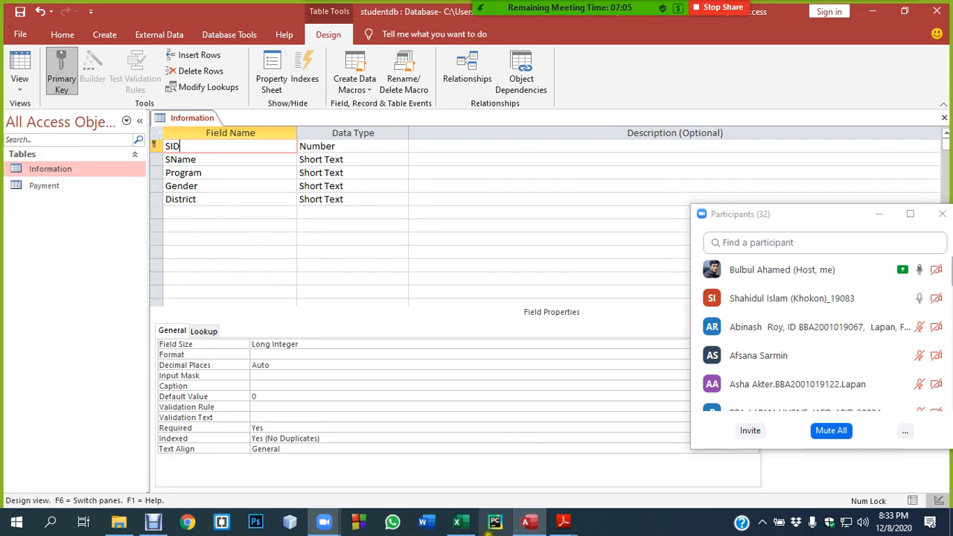
- Switch to the MS Access 02 exercise sheet and review its primary key, default value and Gender lookup requirements
mouse_move(551, 525)
click(506, 469)
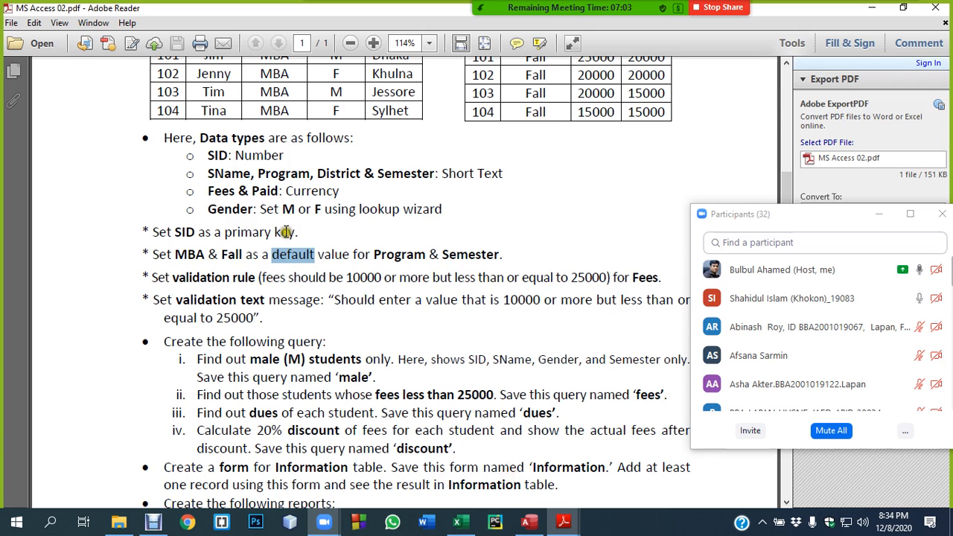
double_click(189, 232)
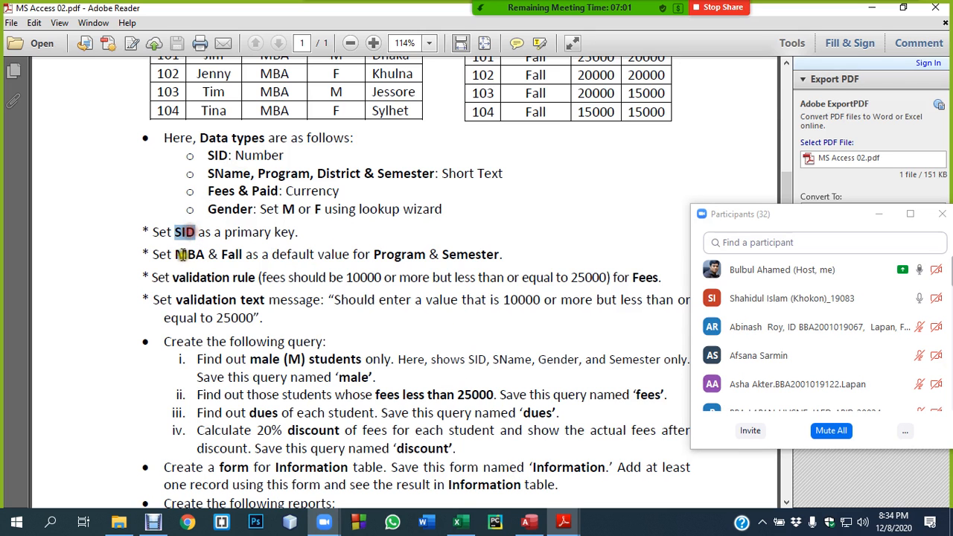
double_click(181, 256)
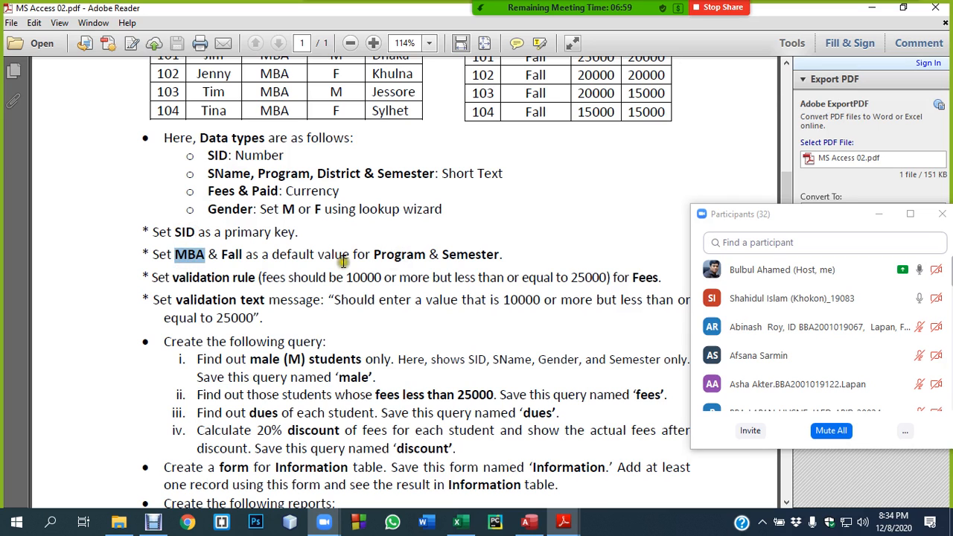
click(291, 256)
double_click(292, 256)
scroll(235, 280, up, 2)
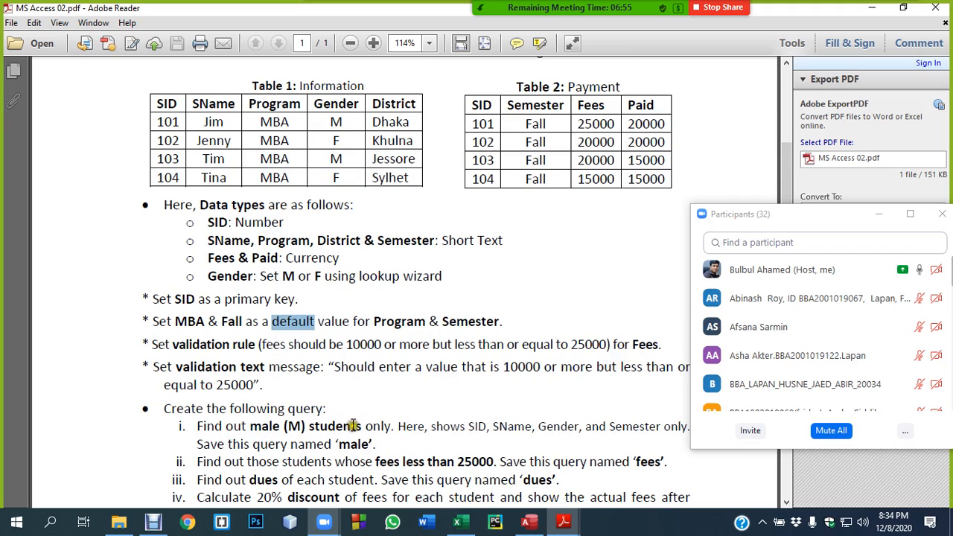
- Switch to Access and start the Lookup Wizard for the Gender field, choosing to type in the values
click(529, 521)
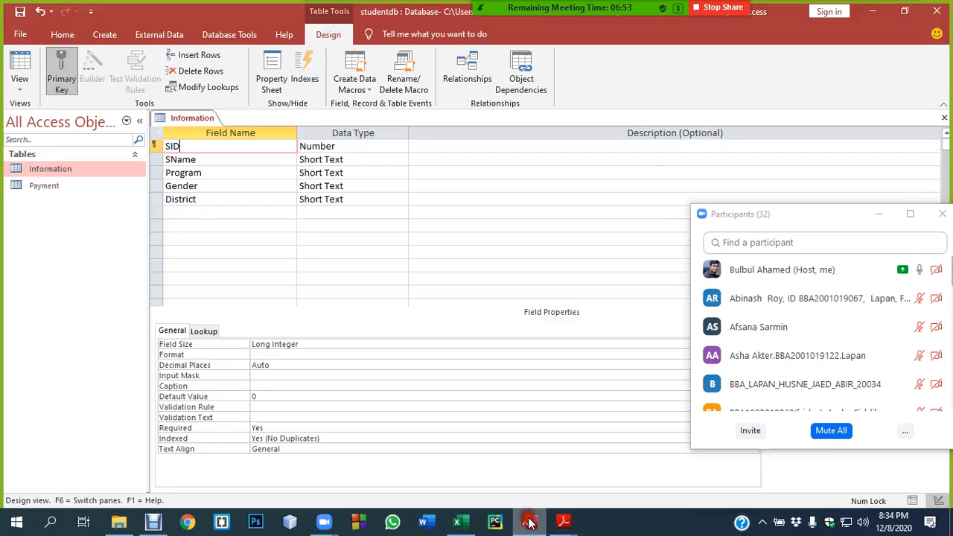
click(200, 188)
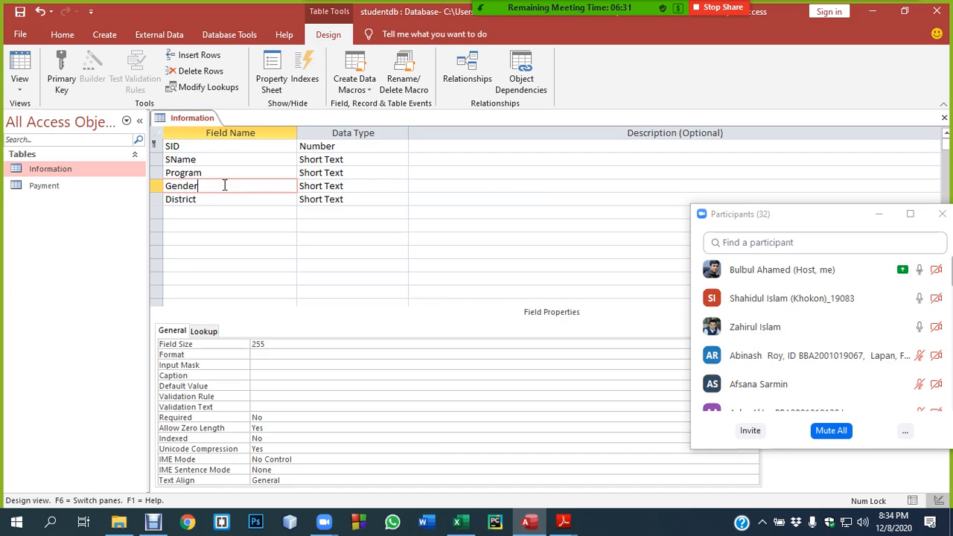
click(320, 186)
click(401, 187)
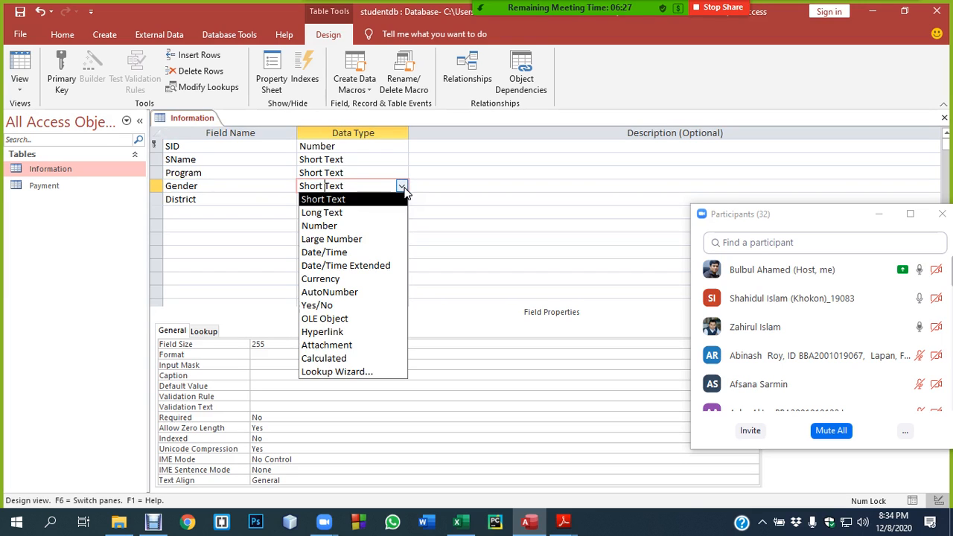
click(367, 371)
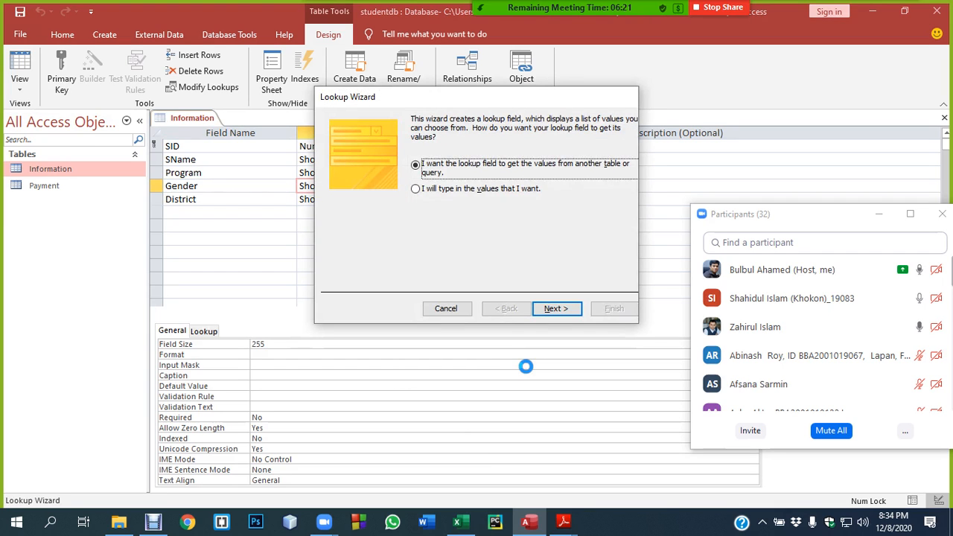
click(435, 189)
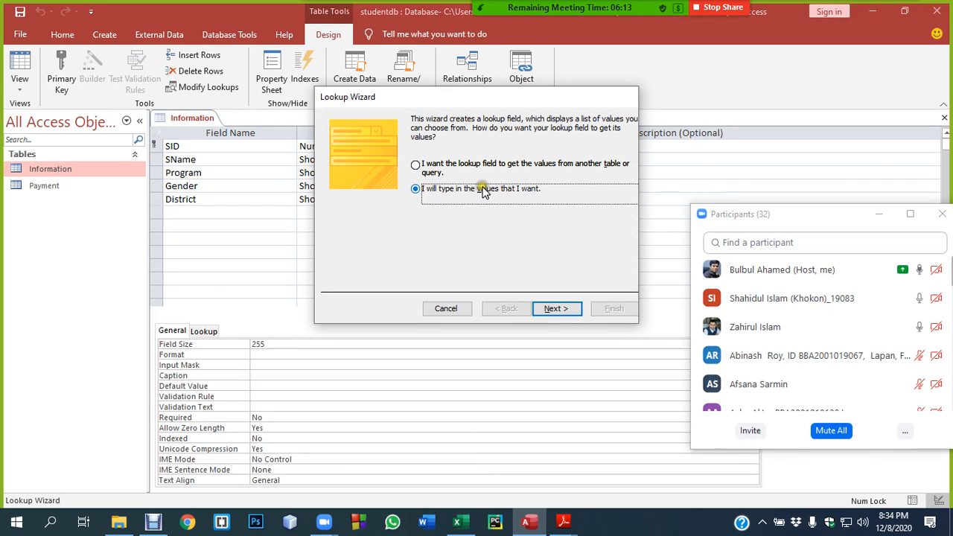
click(557, 308)
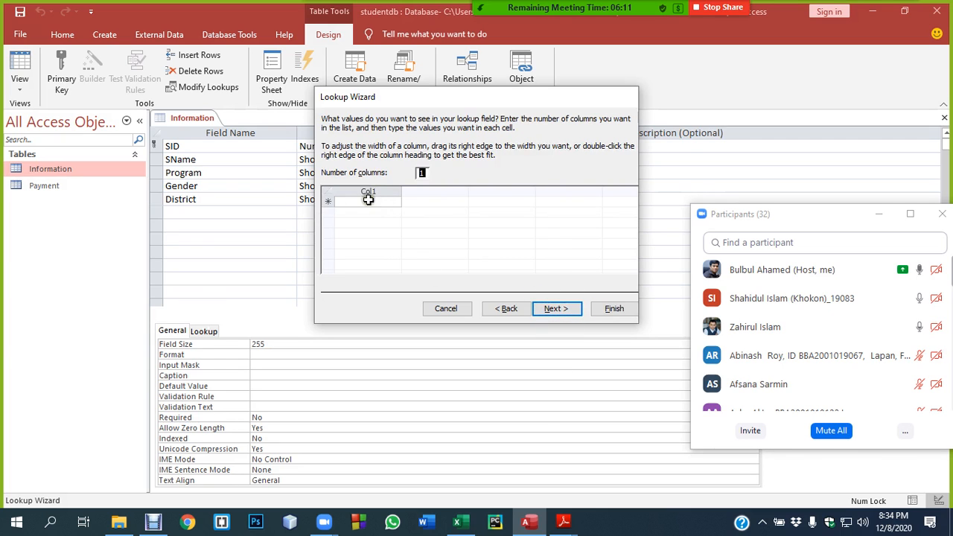
- Enter M and F as the Gender lookup values and finish the wizard with Limit To List enabled
click(367, 199)
text(M)
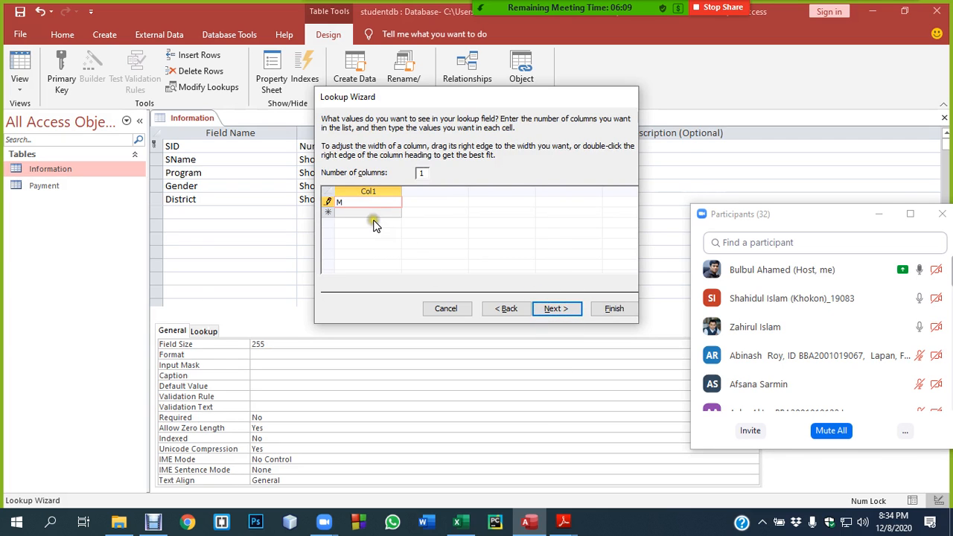
click(361, 212)
text(F)
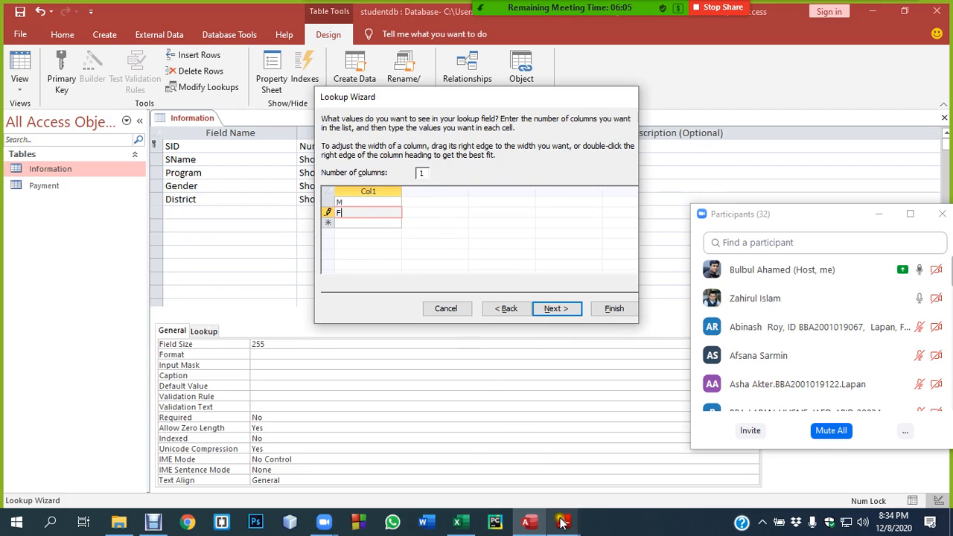
click(555, 308)
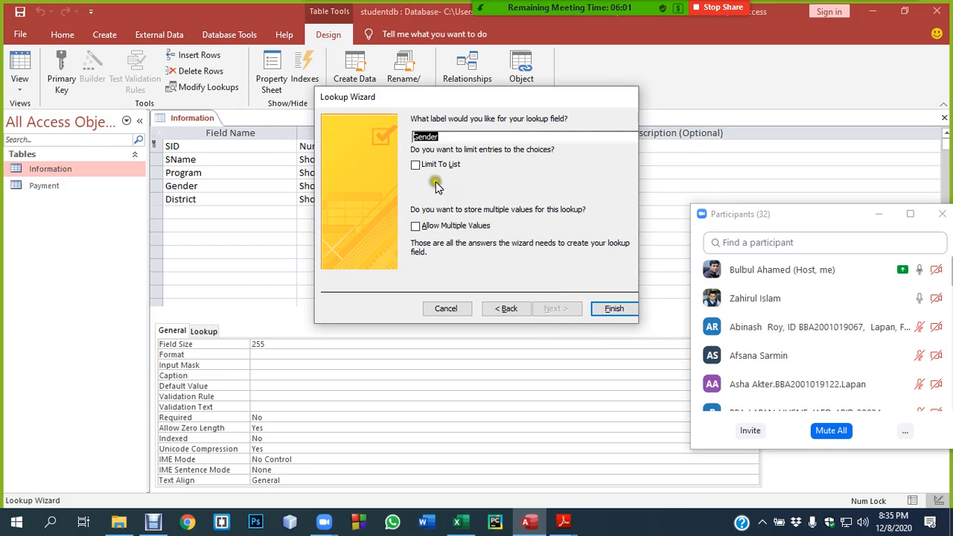
click(415, 165)
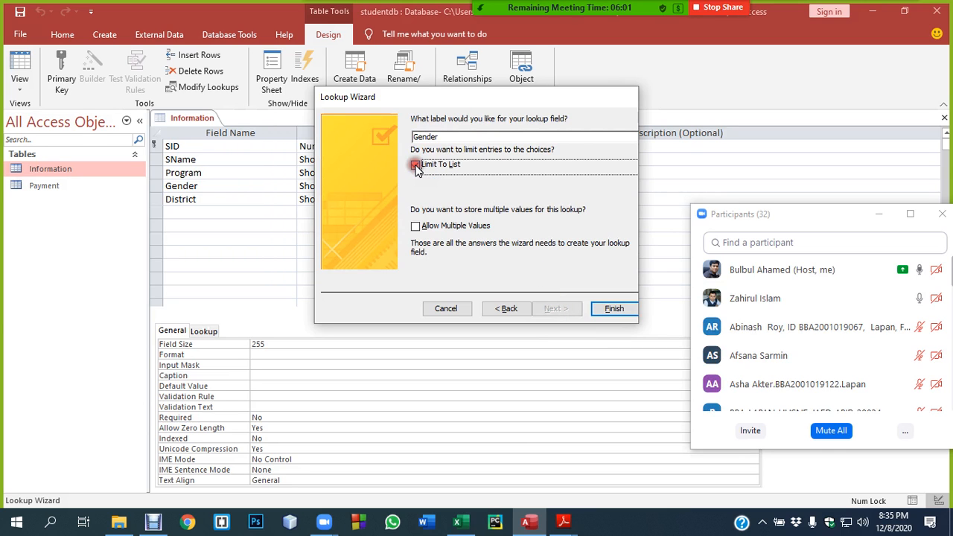
click(614, 308)
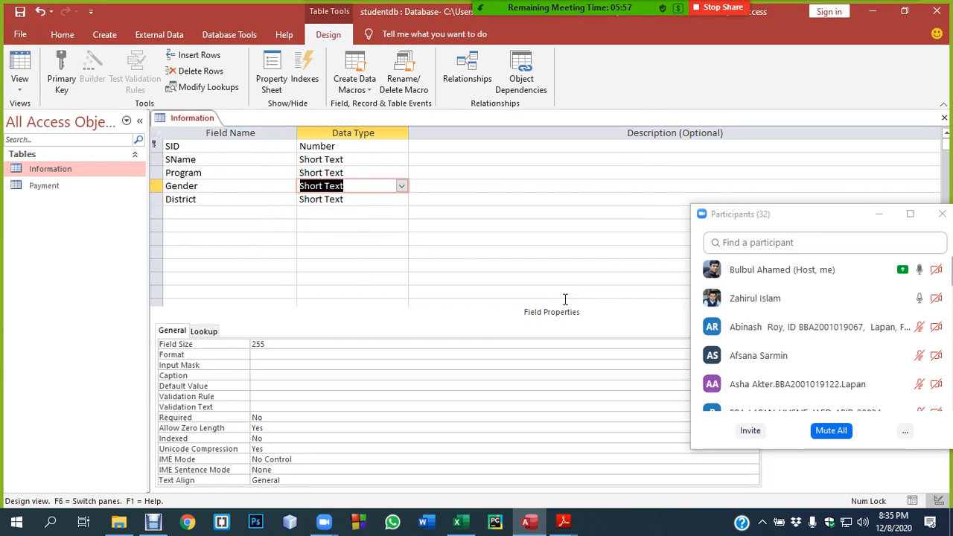
- Check Table 1's District values in the exercise sheet, then start the Lookup Wizard for the District field with typed-in values
click(349, 198)
mouse_move(570, 524)
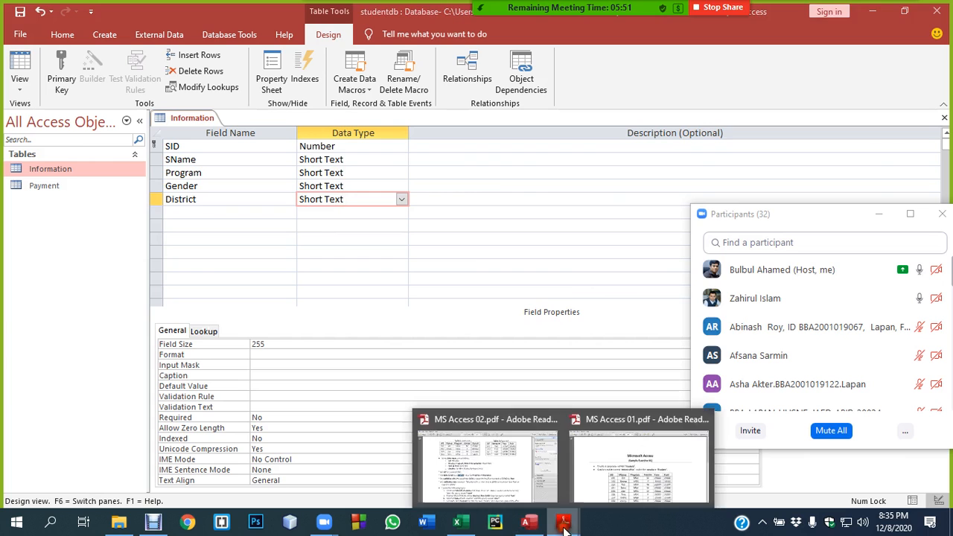
click(501, 461)
drag(372, 117, 404, 178)
click(400, 141)
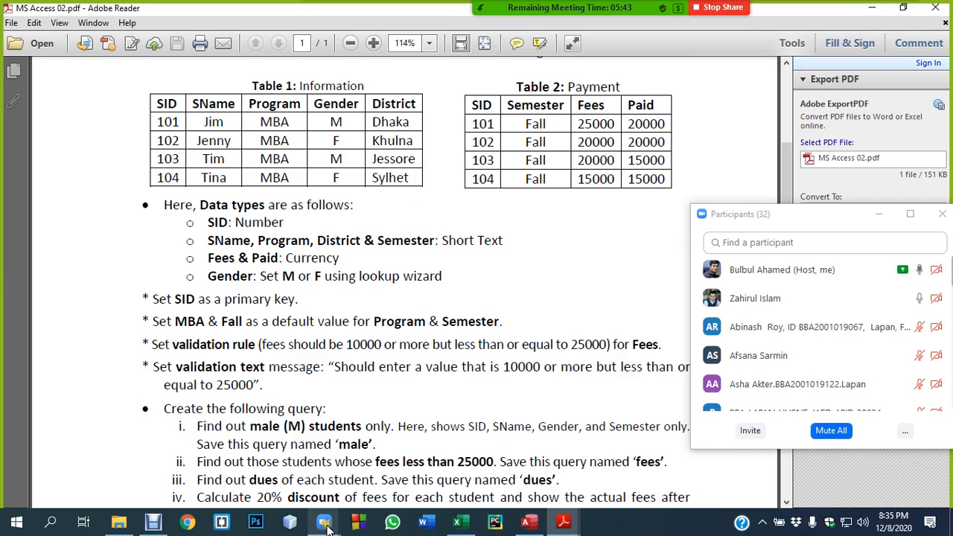
click(530, 523)
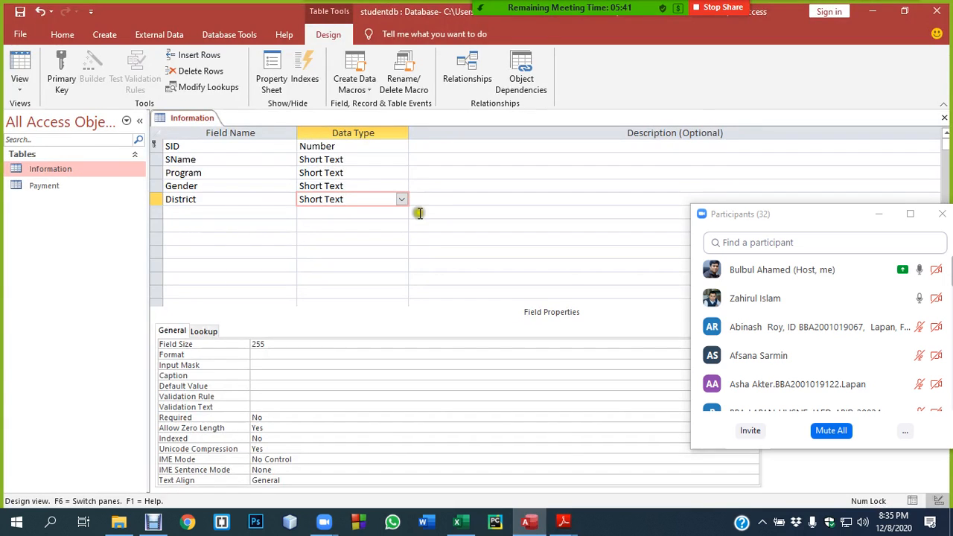
click(401, 199)
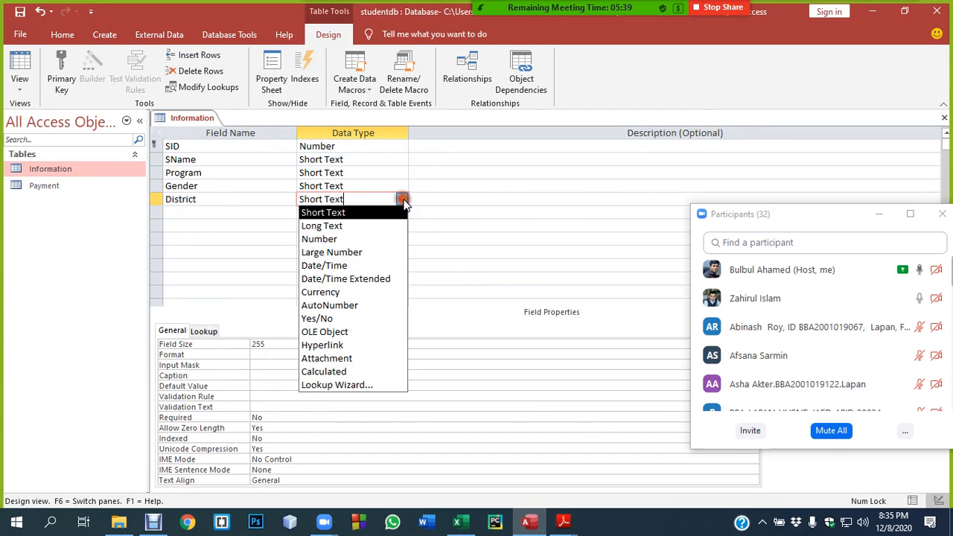
click(343, 382)
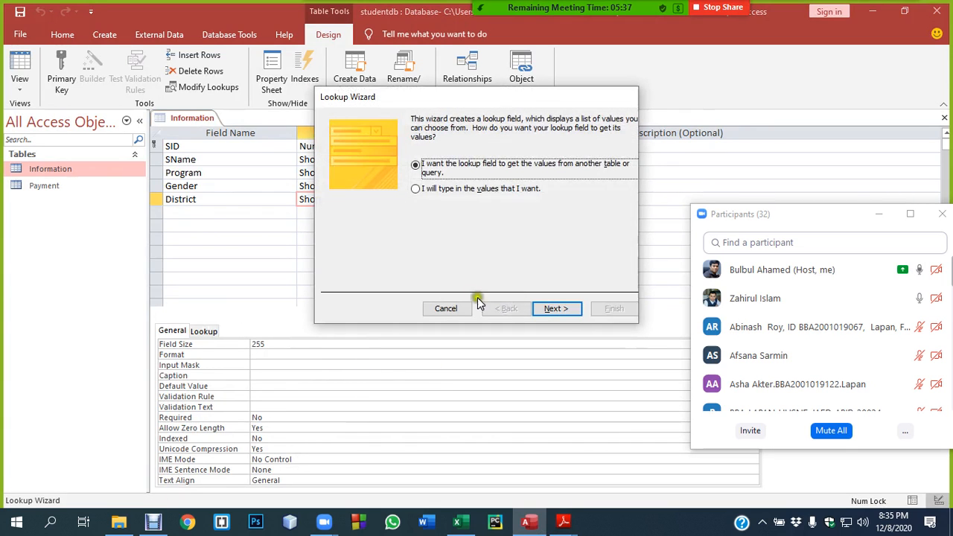
click(415, 189)
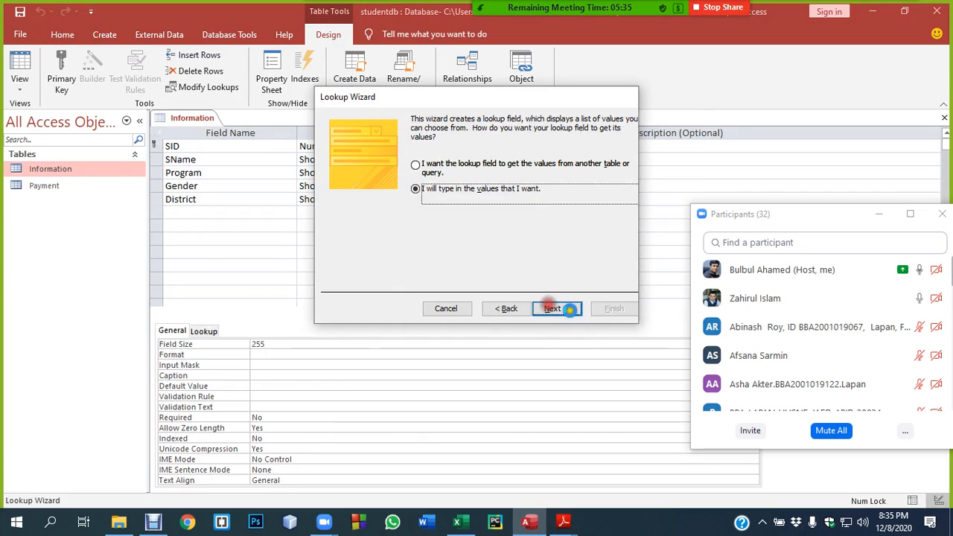
click(556, 308)
- Enter Dhaka, Sylhet, Barisal, Jessore and Khulna as the lookup values for the District field
click(355, 199)
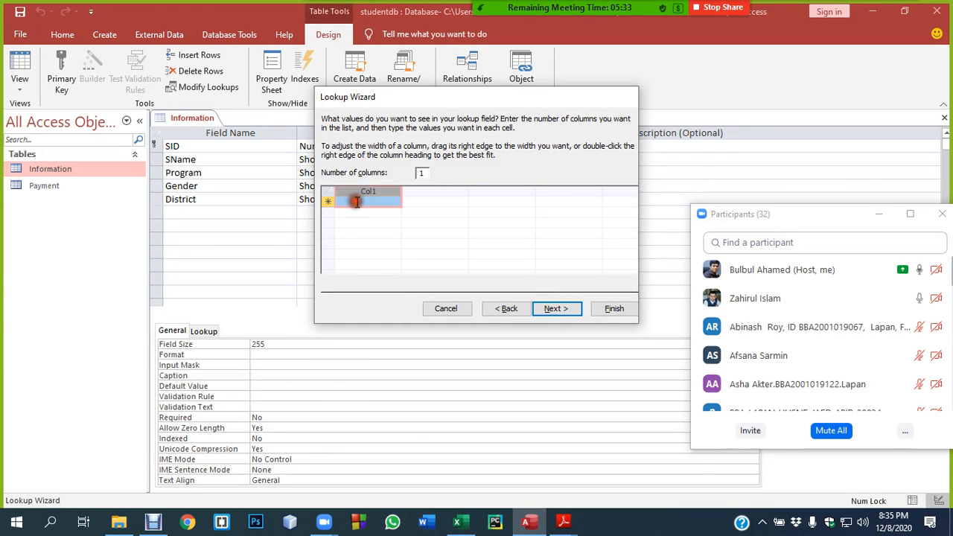
text(Dha)
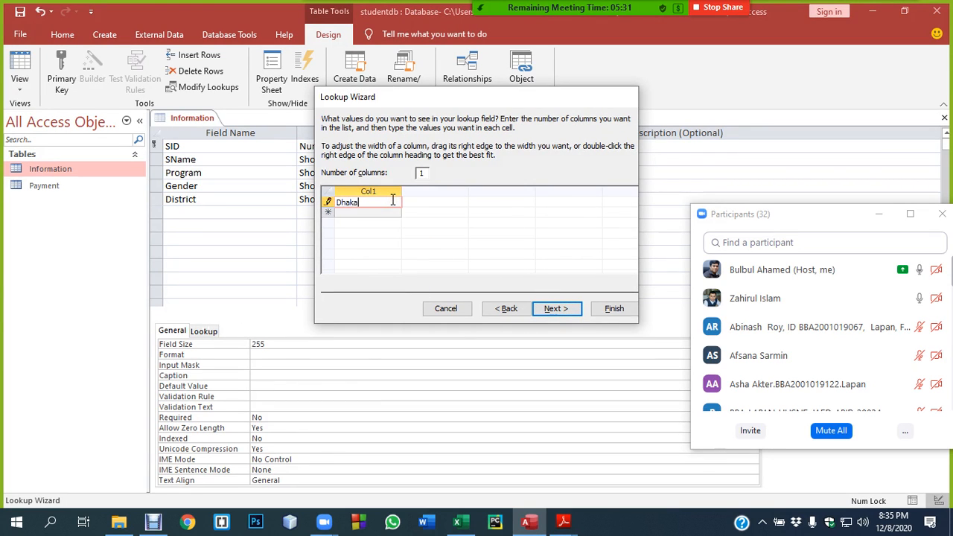
text(ka)
key(Tab)
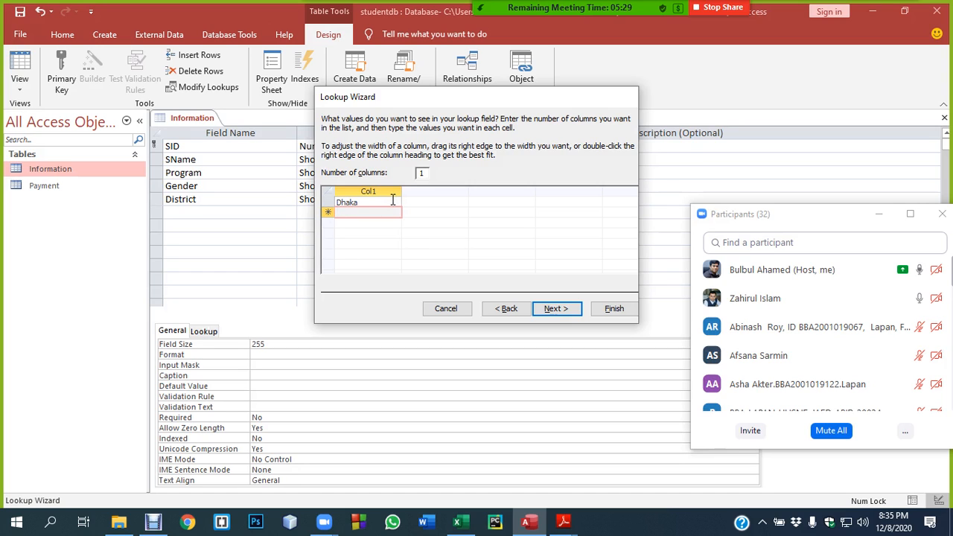
text(Sylhet)
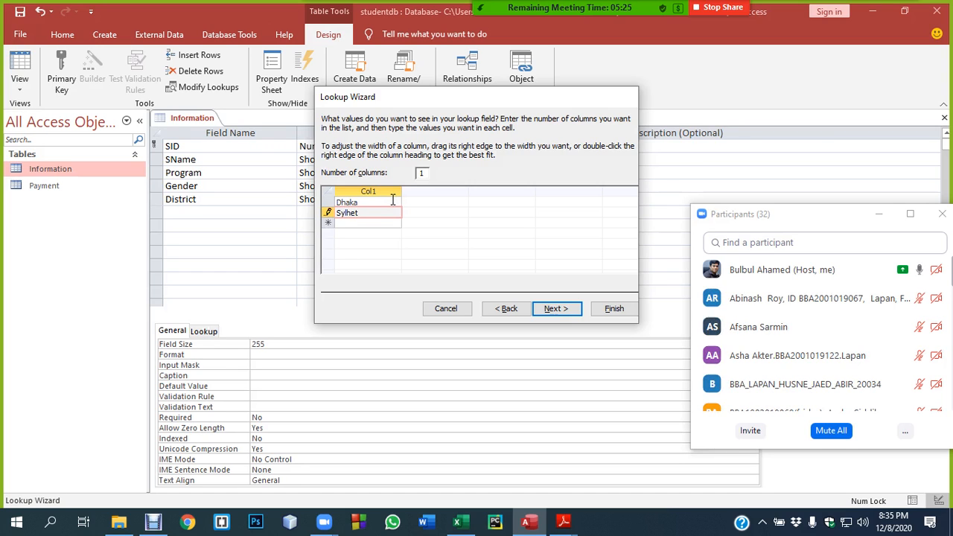
key(Tab)
text(Ba)
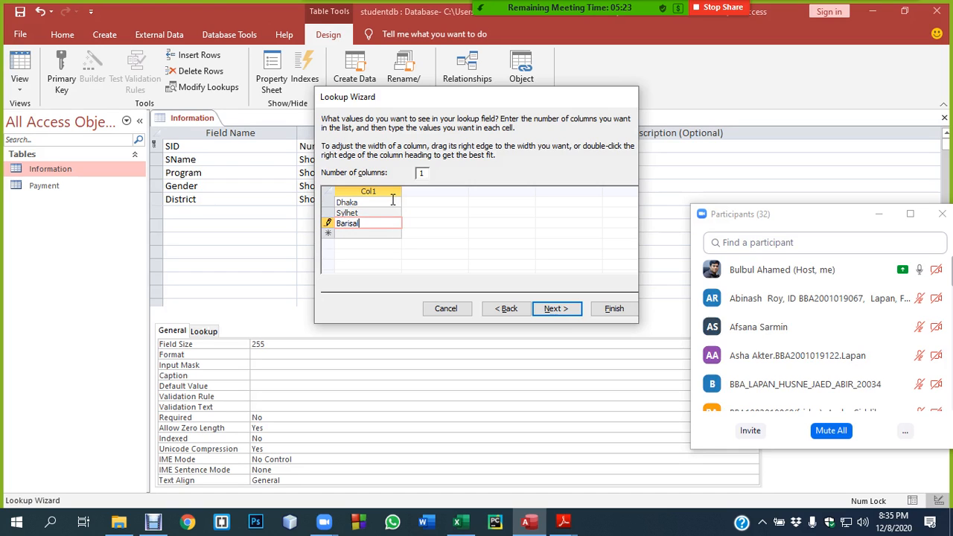
key(Tab)
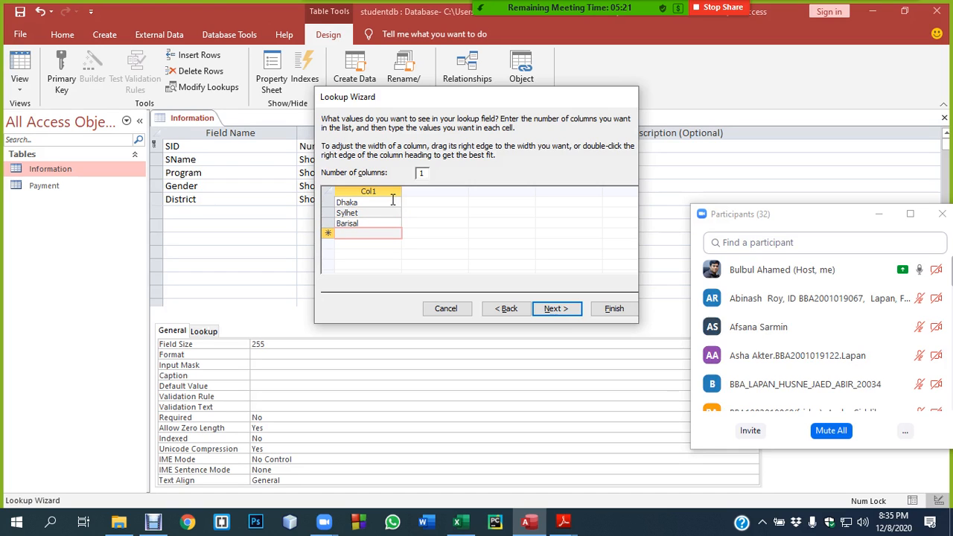
text(Jessore)
key(Tab)
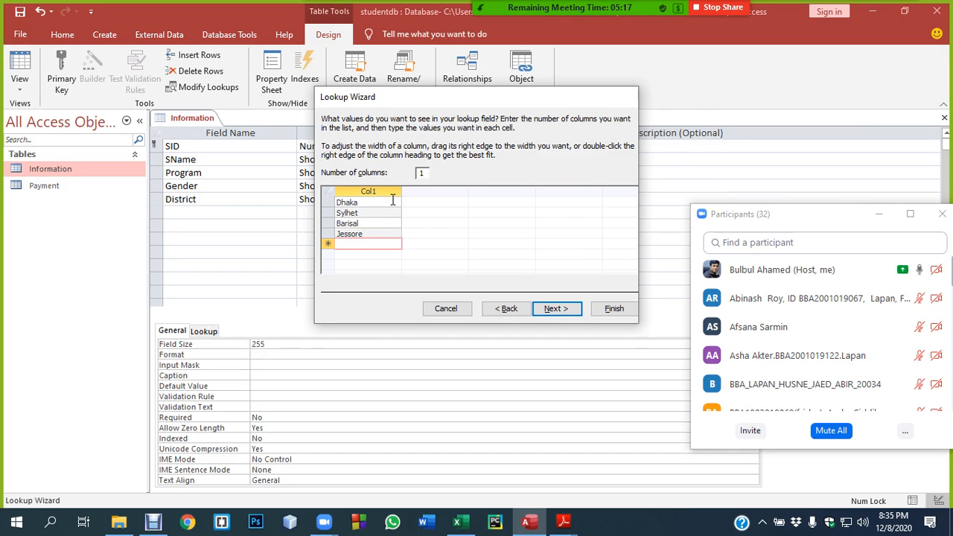
text(Khulna)
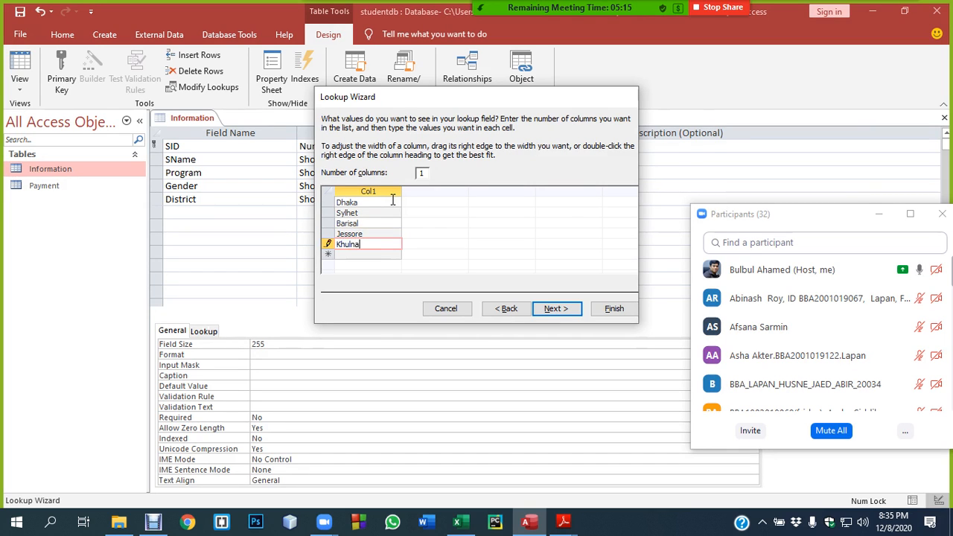
- Finish the District lookup wizard with Limit To List enabled, admitting the participant waiting to join the meeting
click(556, 308)
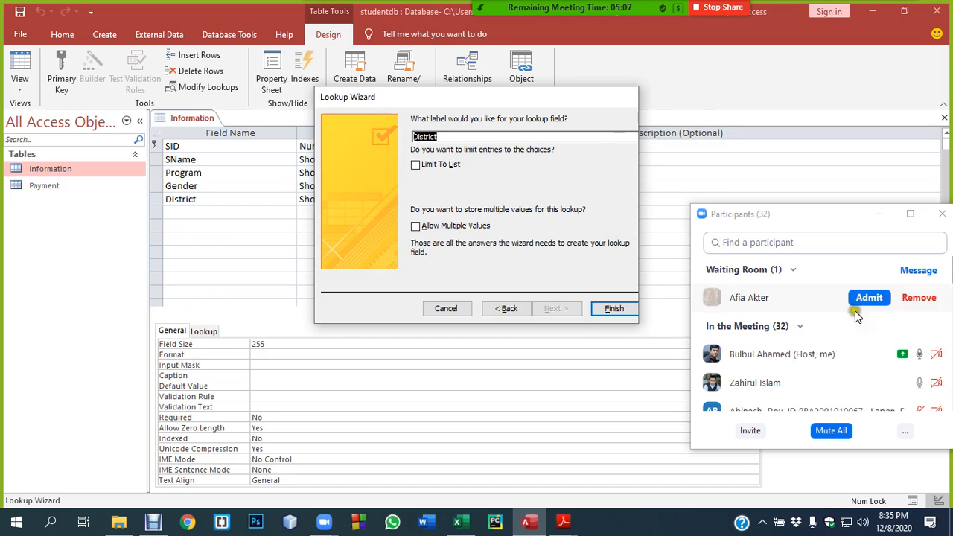
click(867, 298)
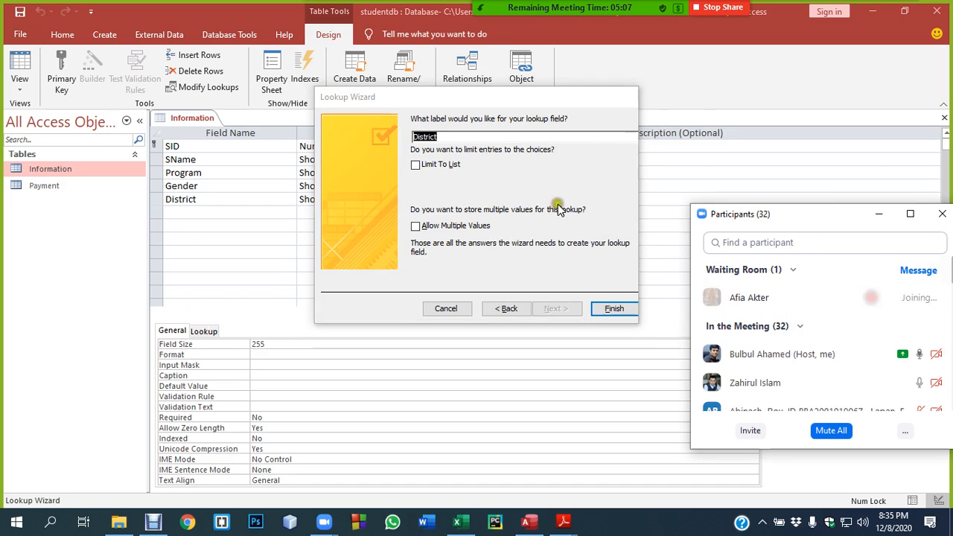
click(415, 164)
click(613, 308)
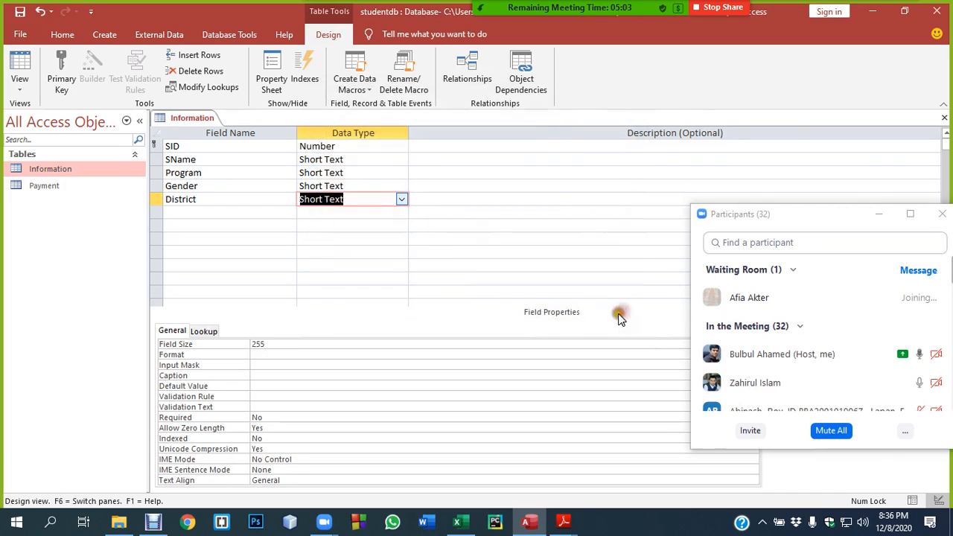
- Switch to the MS Access 02 exercise sheet and review the two tables, data types, primary key, default value and validation requirements
mouse_move(564, 521)
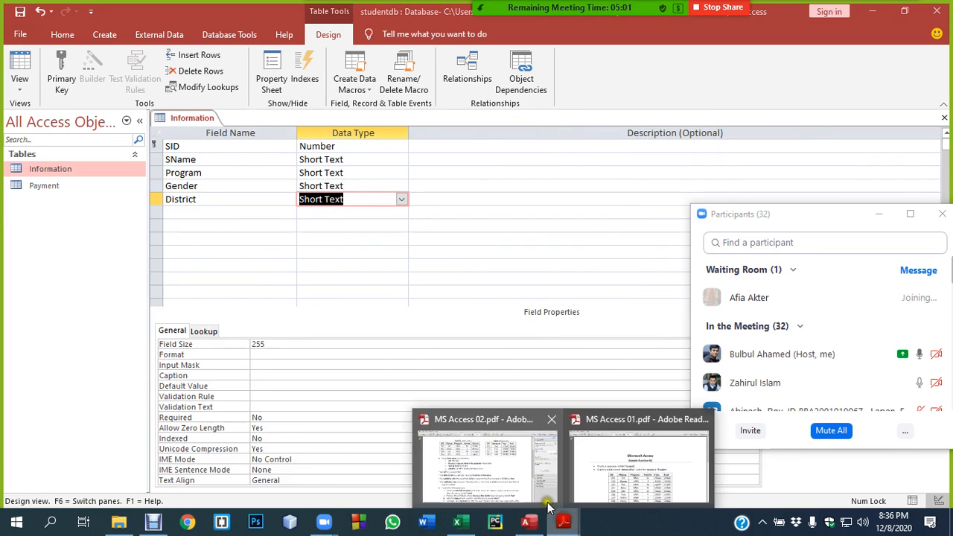
click(486, 469)
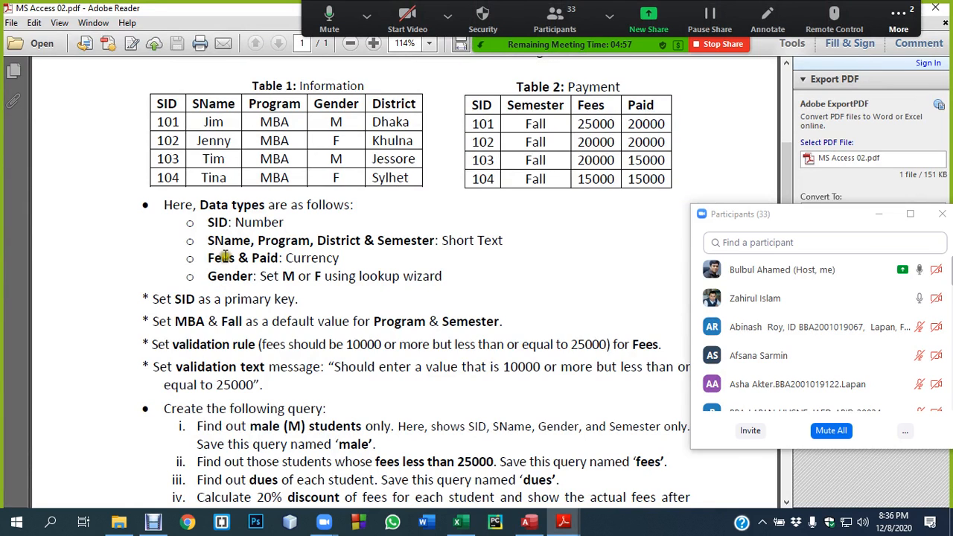
scroll(257, 271, up, 5)
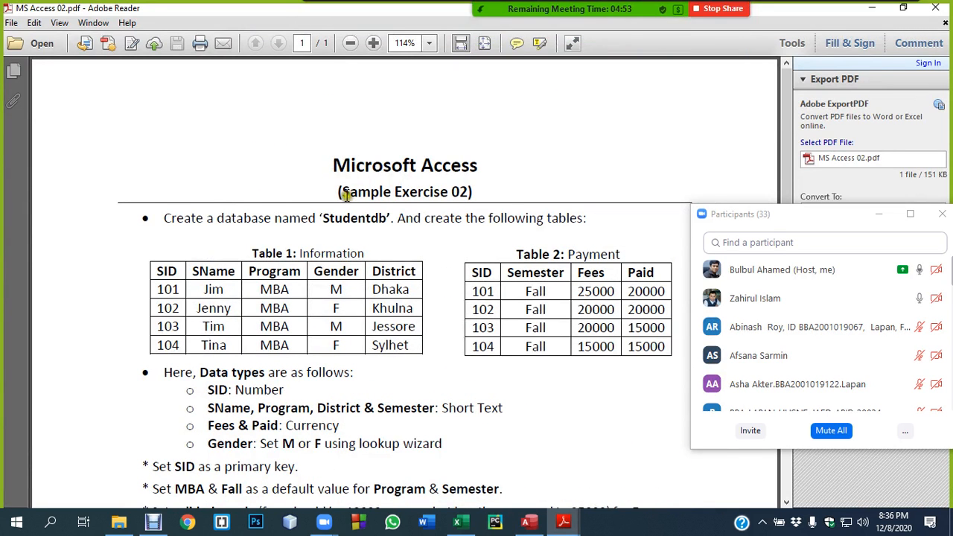
scroll(330, 207, down, 2)
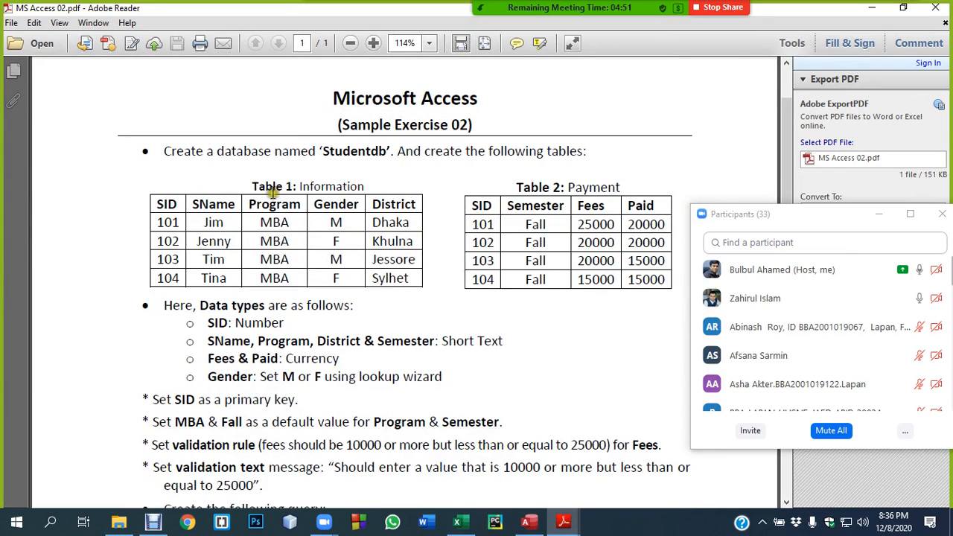
drag(166, 205, 379, 222)
scroll(307, 368, down, 2)
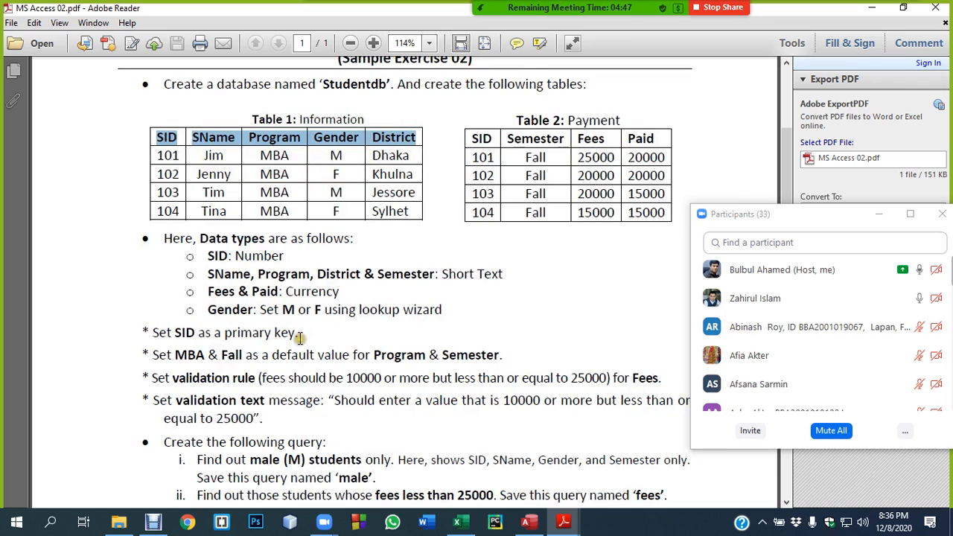
drag(552, 119, 596, 128)
scroll(182, 249, down, 2)
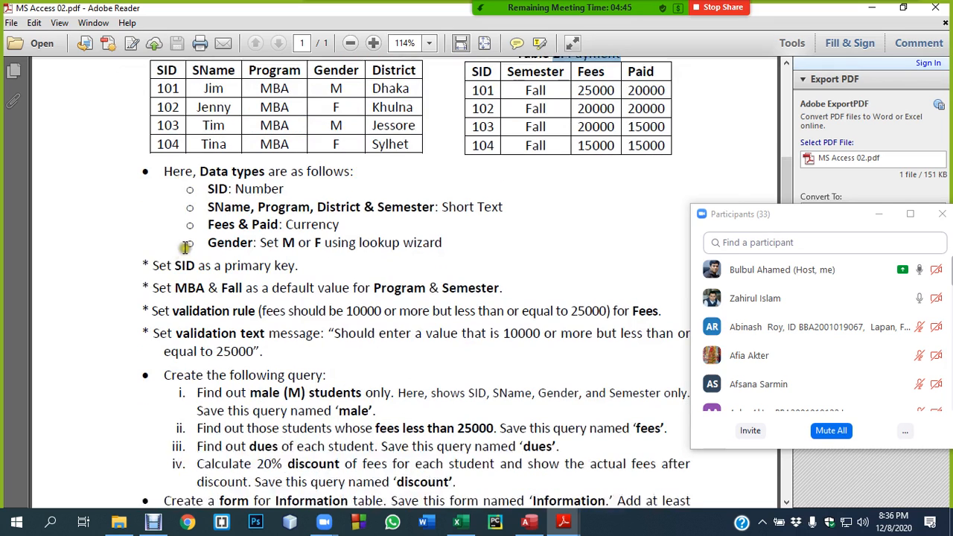
drag(163, 171, 186, 203)
click(255, 355)
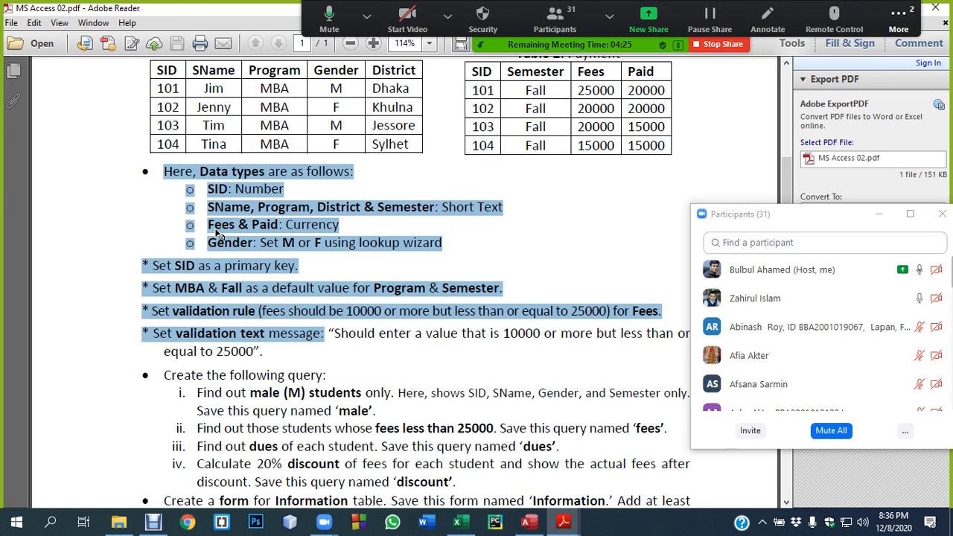
click(292, 333)
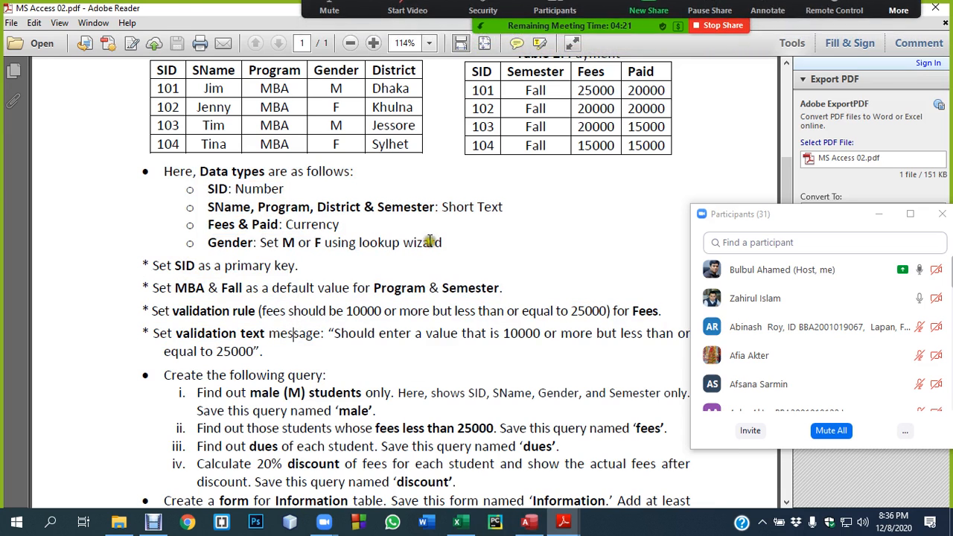
scroll(423, 246, up, 3)
drag(171, 189, 387, 281)
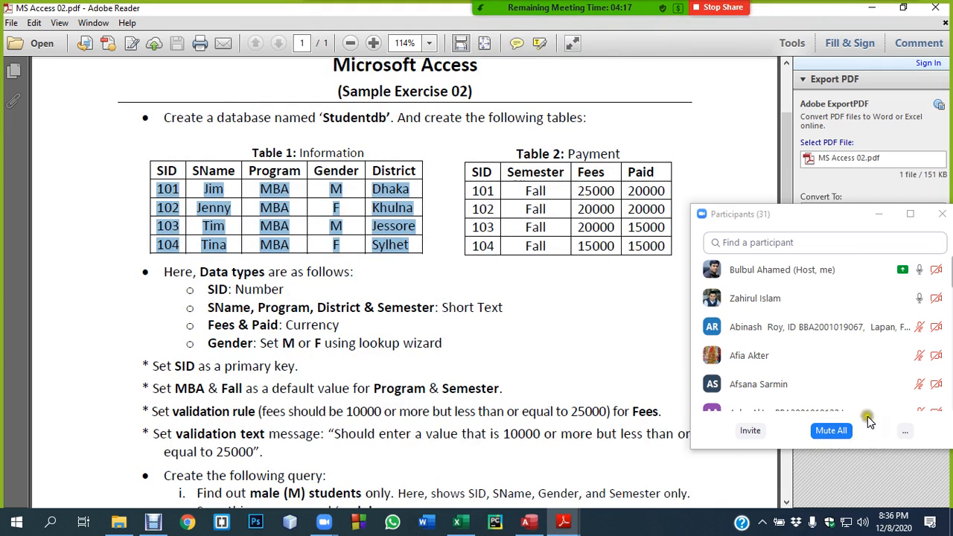
- Mute all participants in the Zoom meeting
click(830, 430)
click(528, 298)
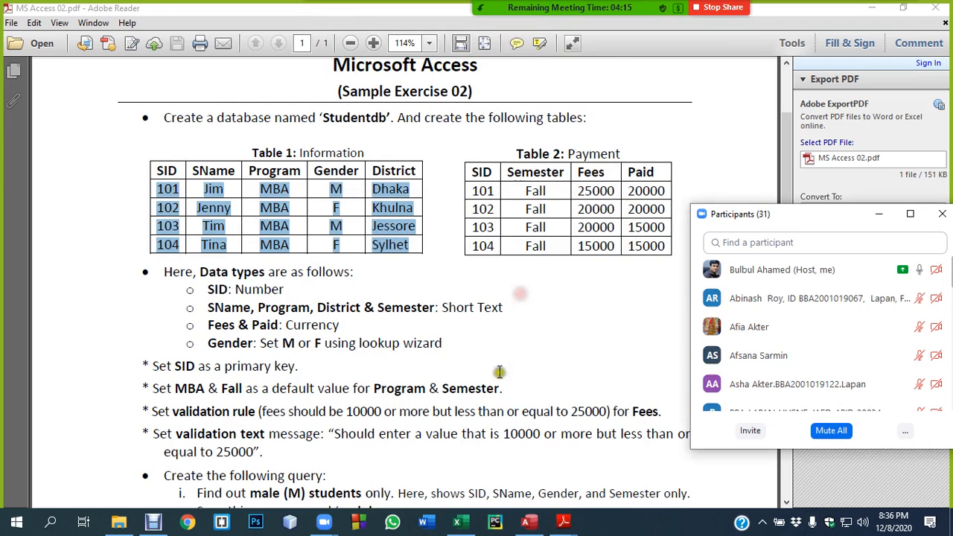
- Switch to Access and save the Information table's design
click(528, 520)
click(349, 148)
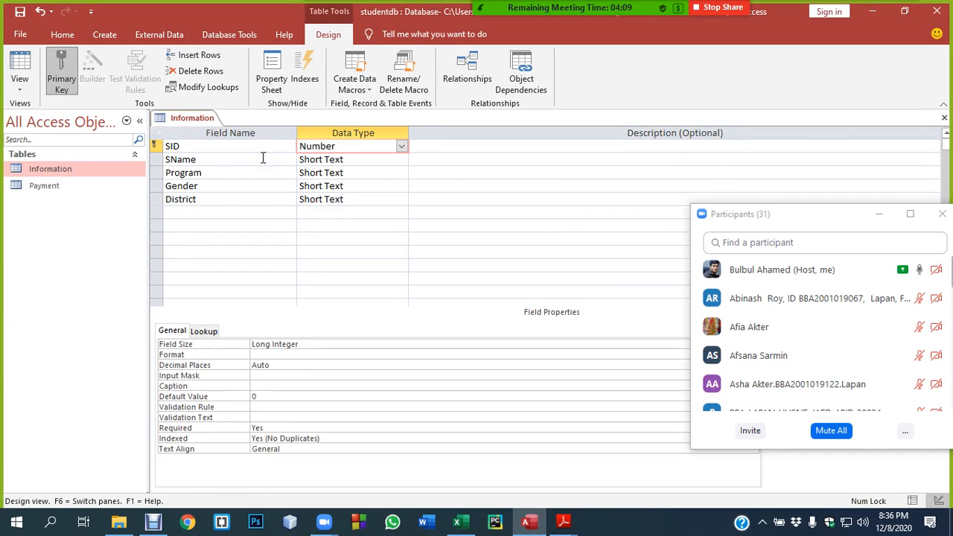
click(64, 170)
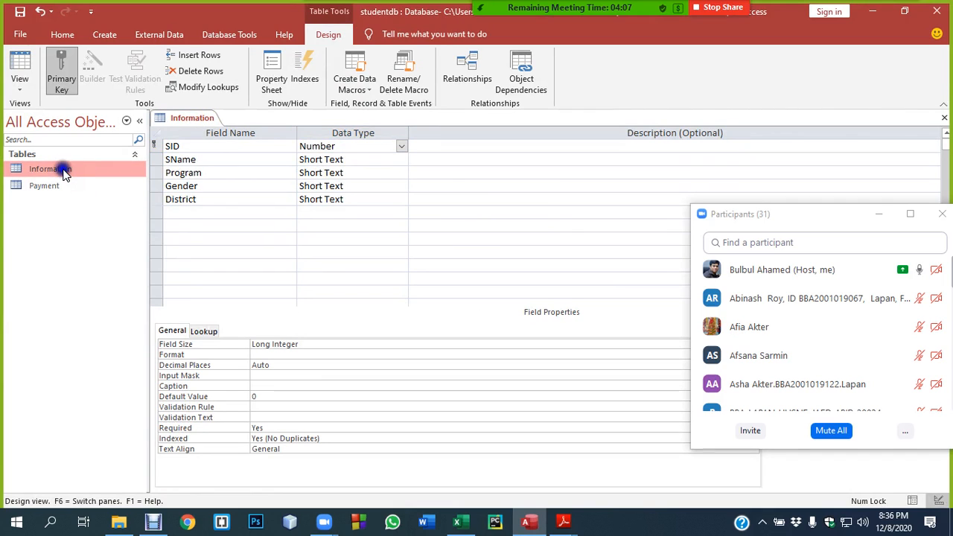
right_click(64, 171)
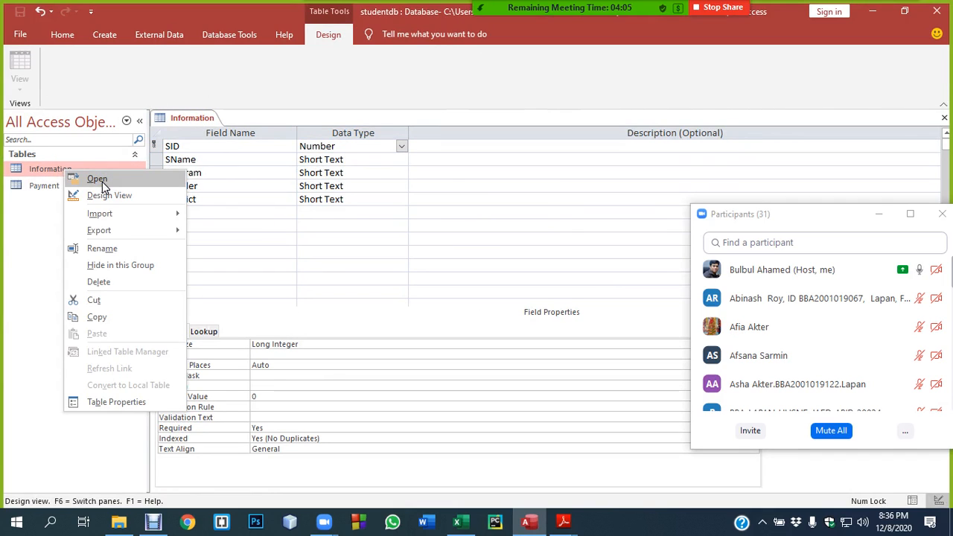
click(194, 145)
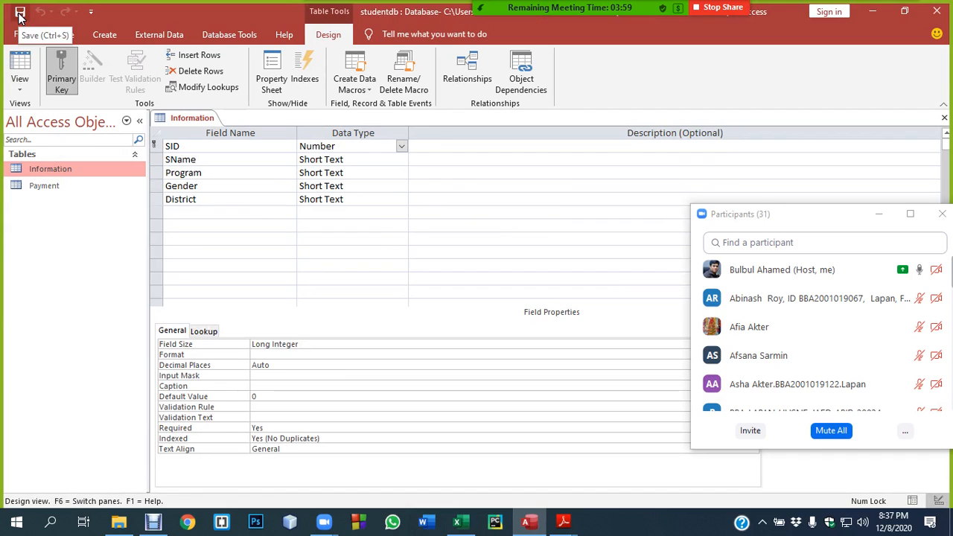
right_click(64, 169)
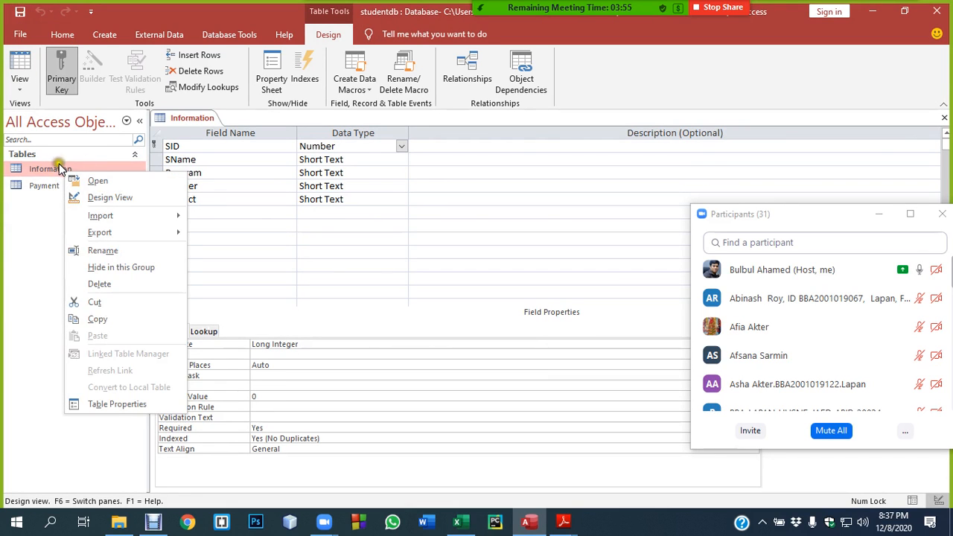
right_click(195, 119)
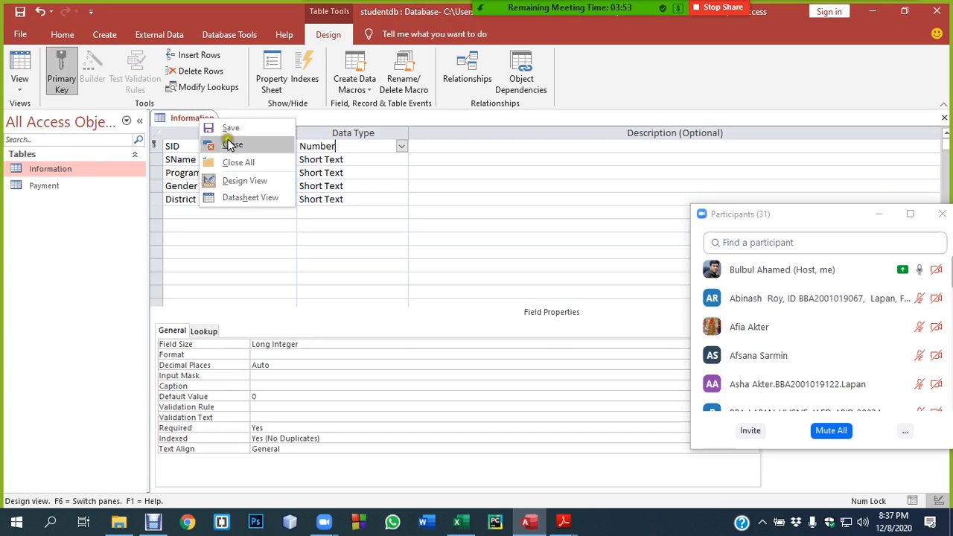
click(250, 198)
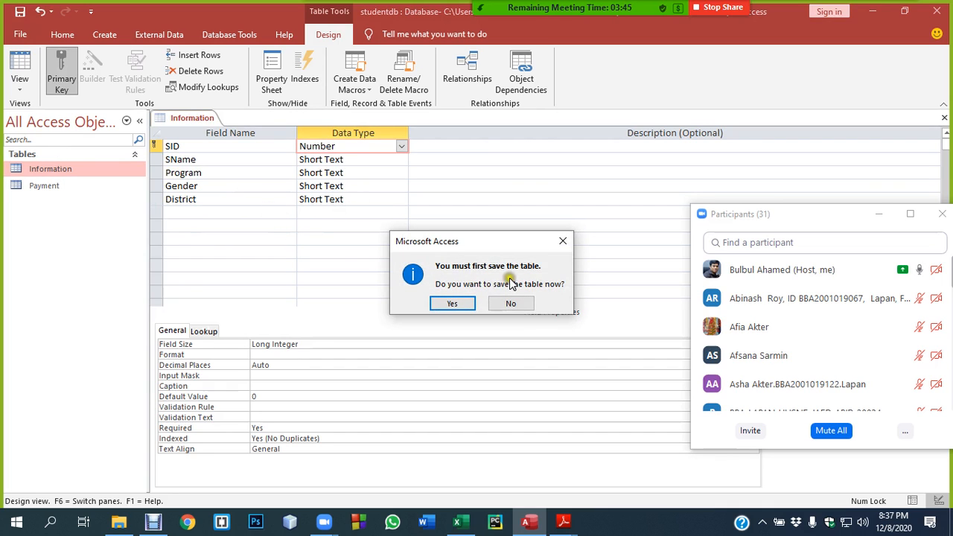
click(564, 242)
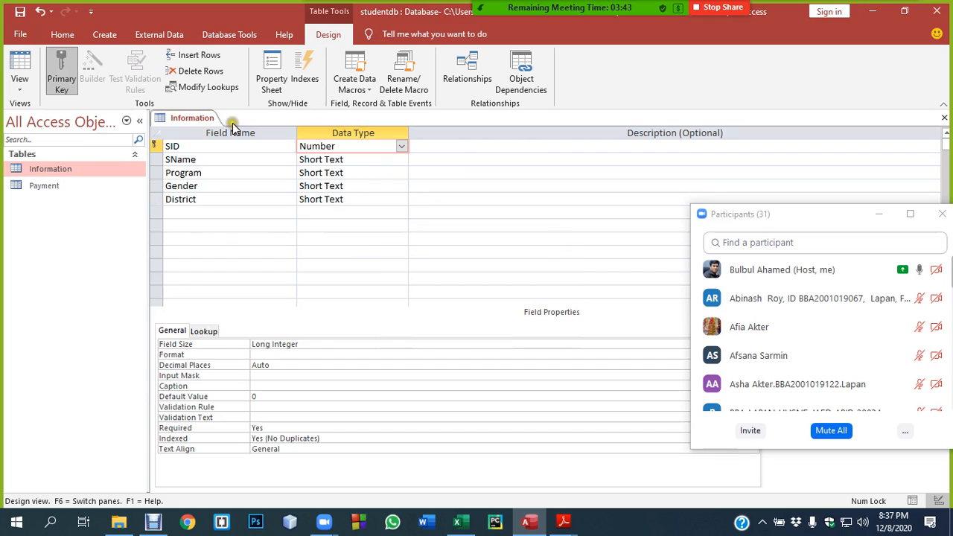
- Switch the Information table to Datasheet View, saving its design changes
click(22, 78)
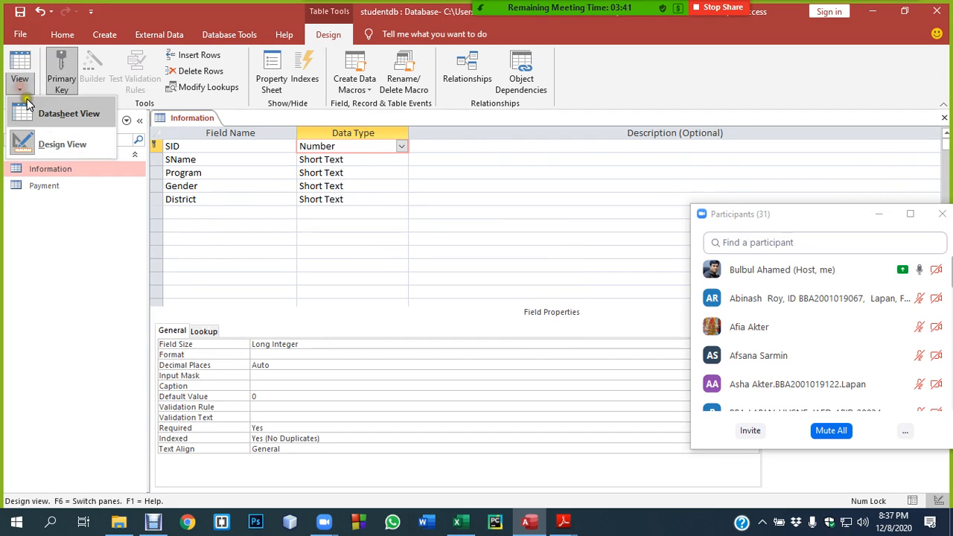
click(60, 116)
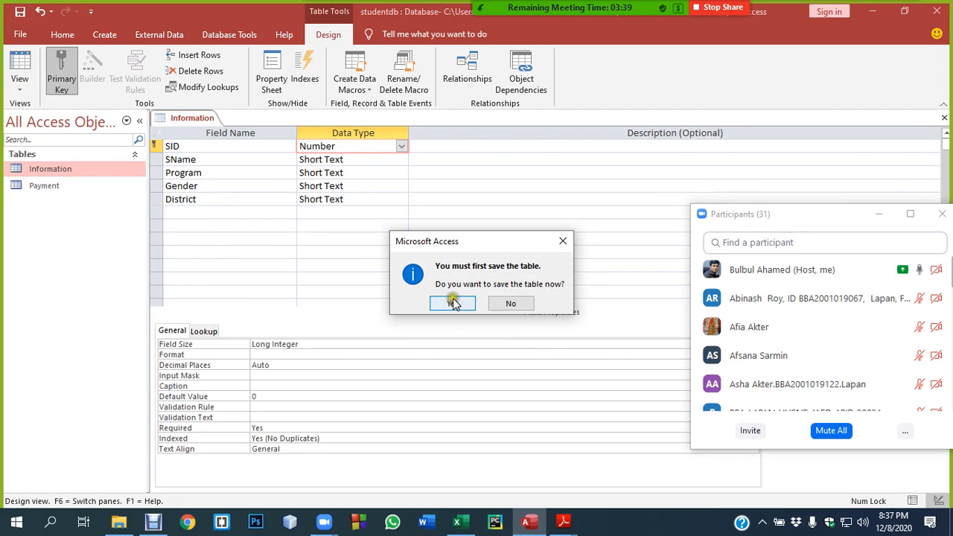
click(457, 304)
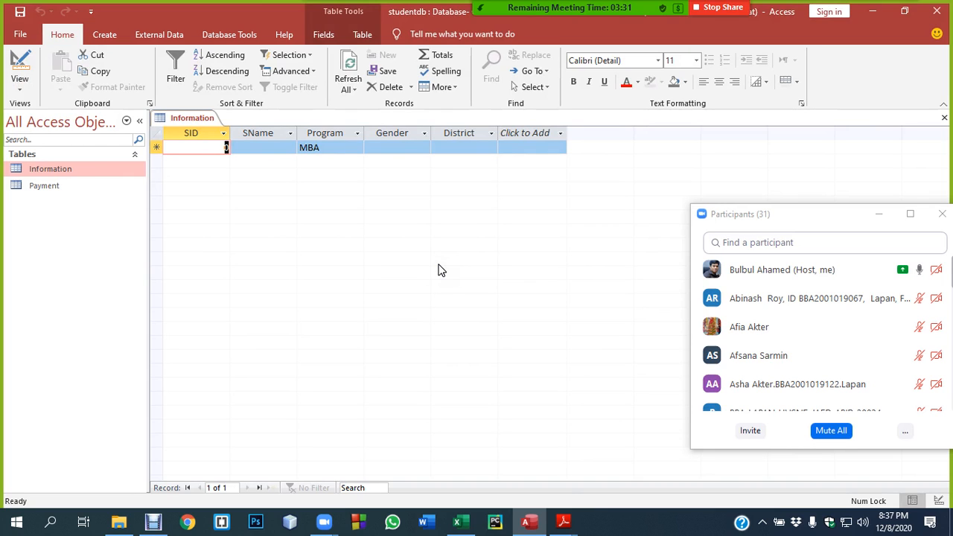
- Return the Information table to Design View and reopen it as a datasheet
right_click(86, 171)
click(125, 199)
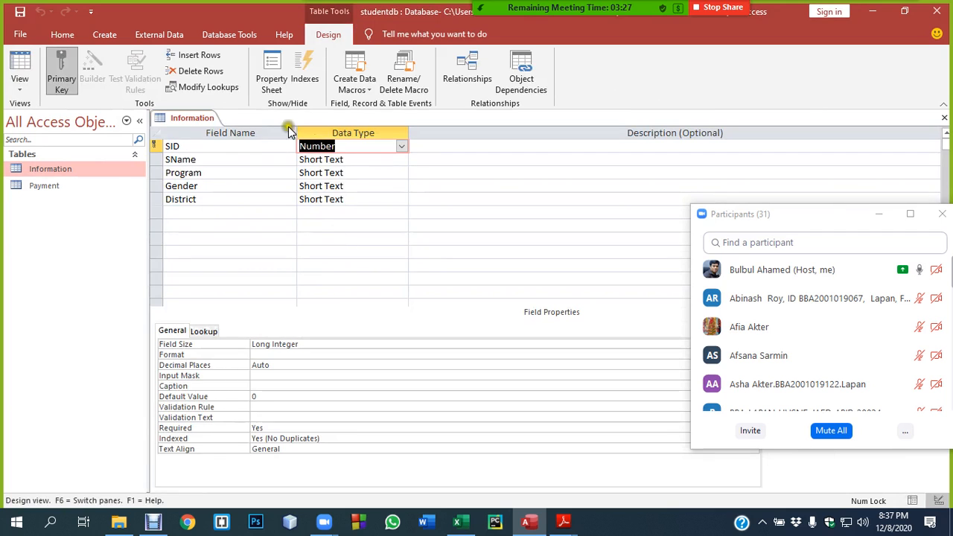
right_click(83, 170)
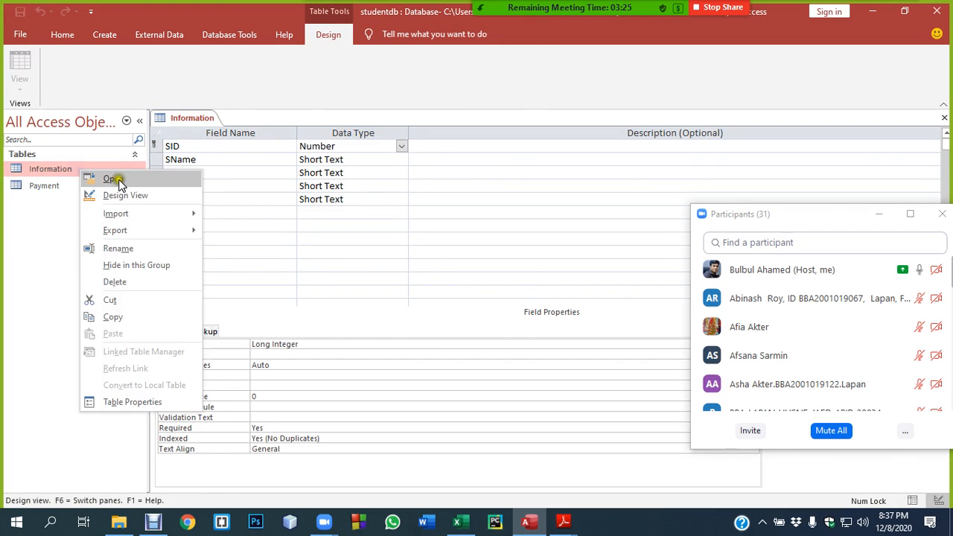
click(111, 176)
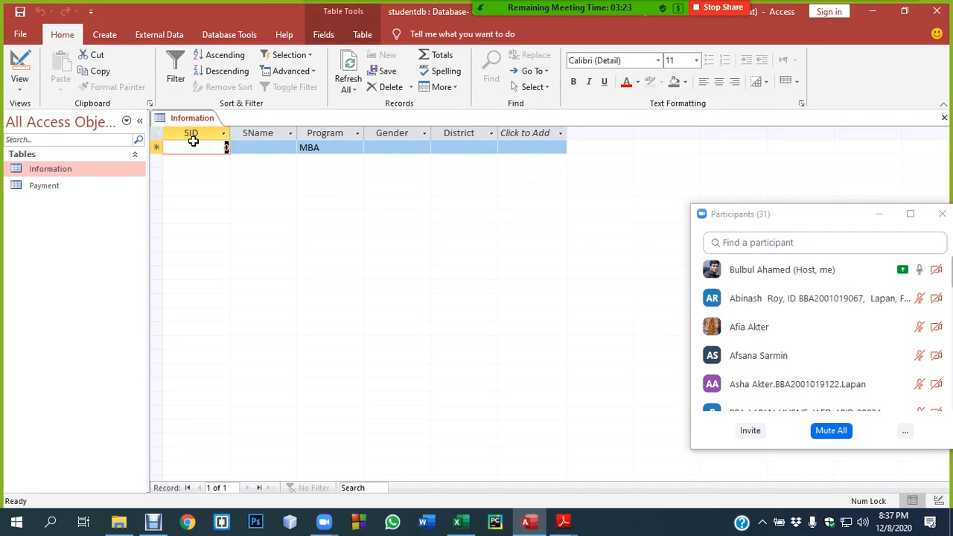
- Enter the first Information record with SID 101, the student's first name, gender F and district Dhaka
text(101)
key(Tab)
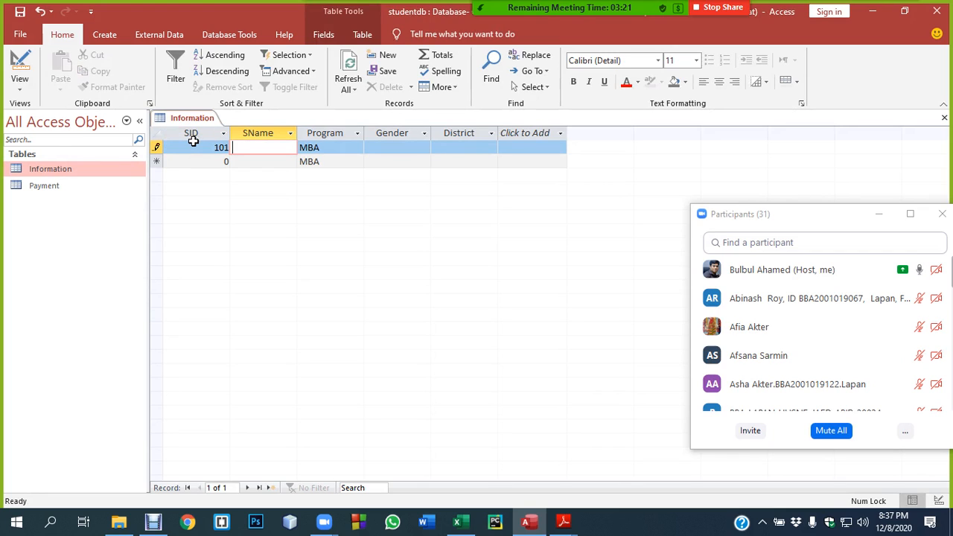
text(Afia)
key(Tab)
key(Tab)
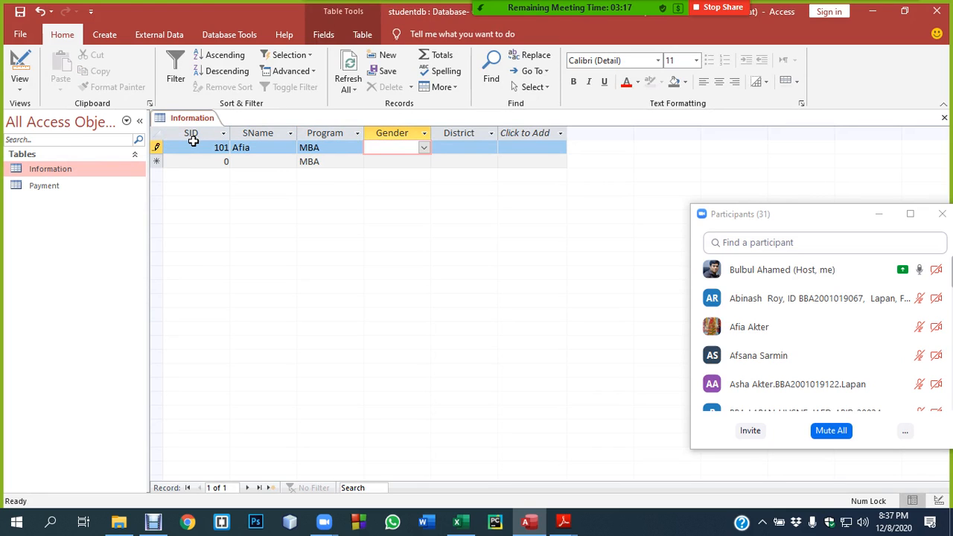
click(421, 148)
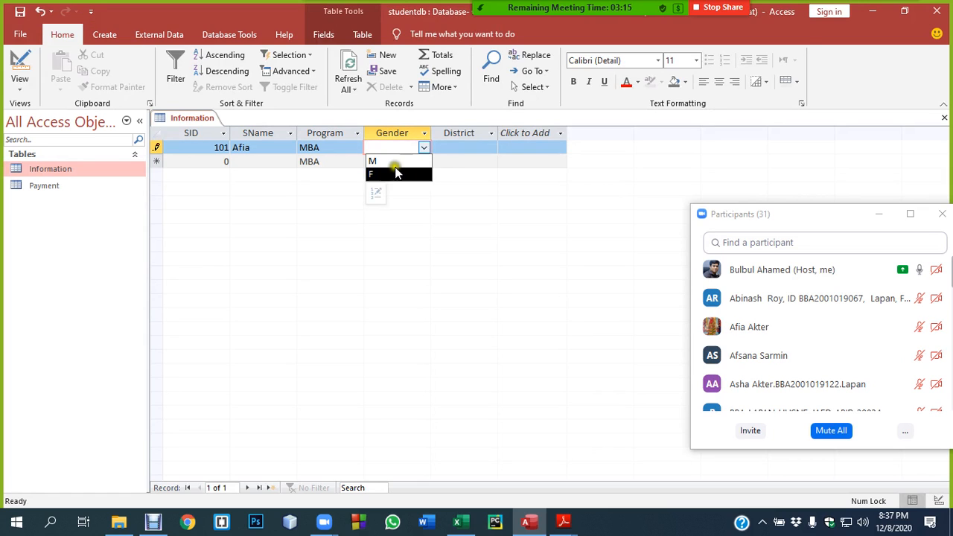
click(397, 168)
click(488, 148)
click(489, 148)
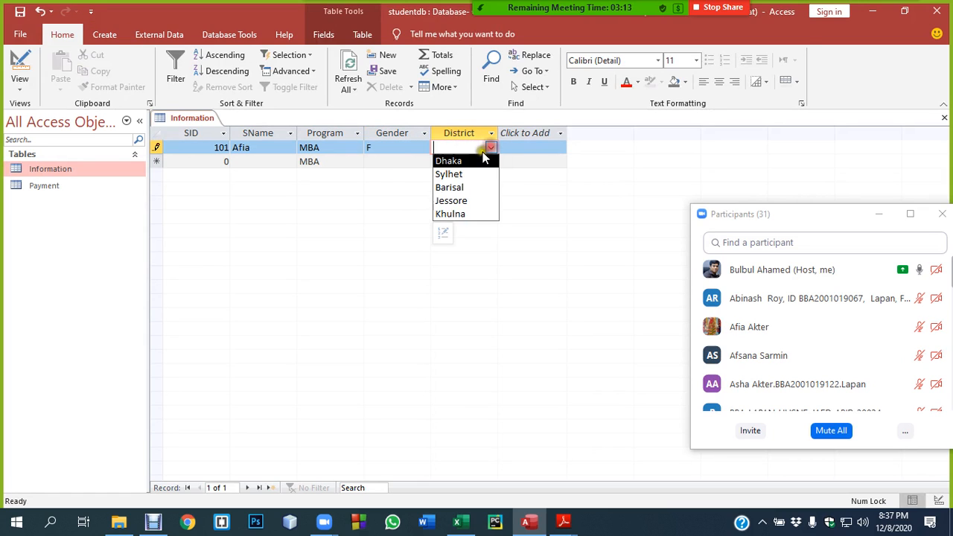
click(462, 158)
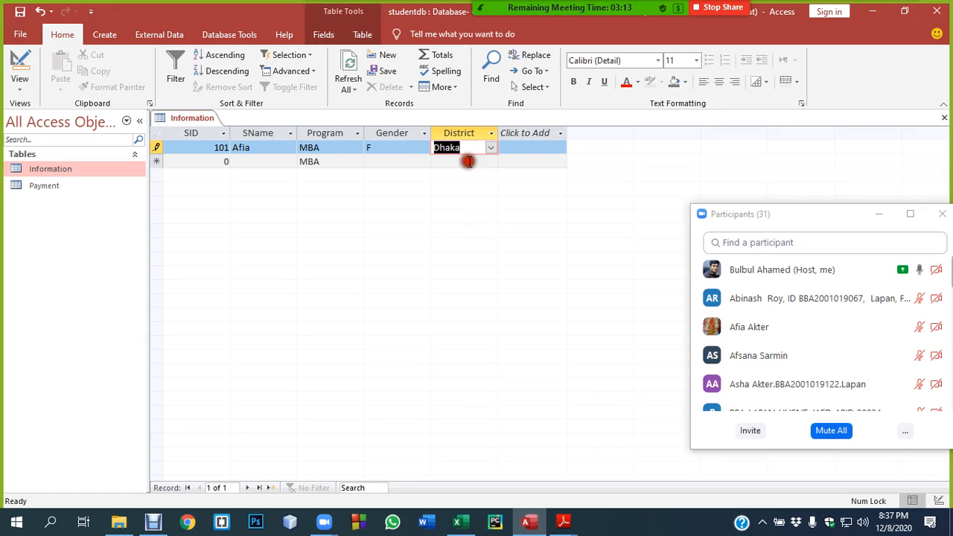
- Add a second record with SID 102, the student's first name, gender M and district Sylhet
click(222, 161)
text(100)
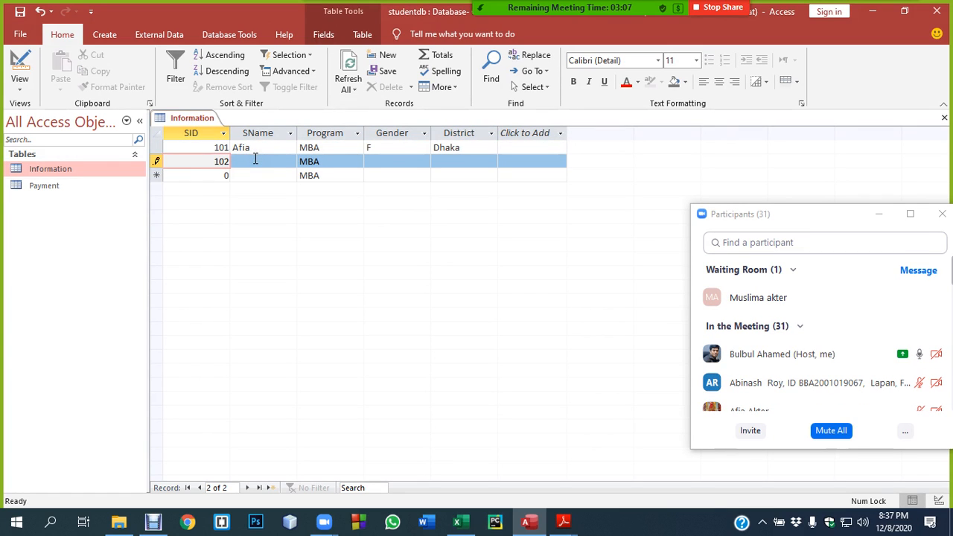
click(263, 162)
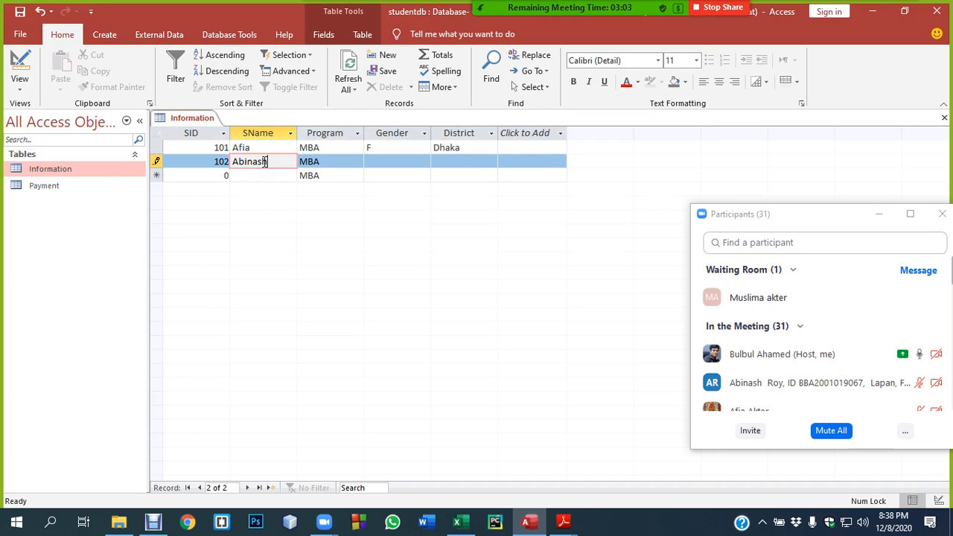
click(392, 161)
click(423, 162)
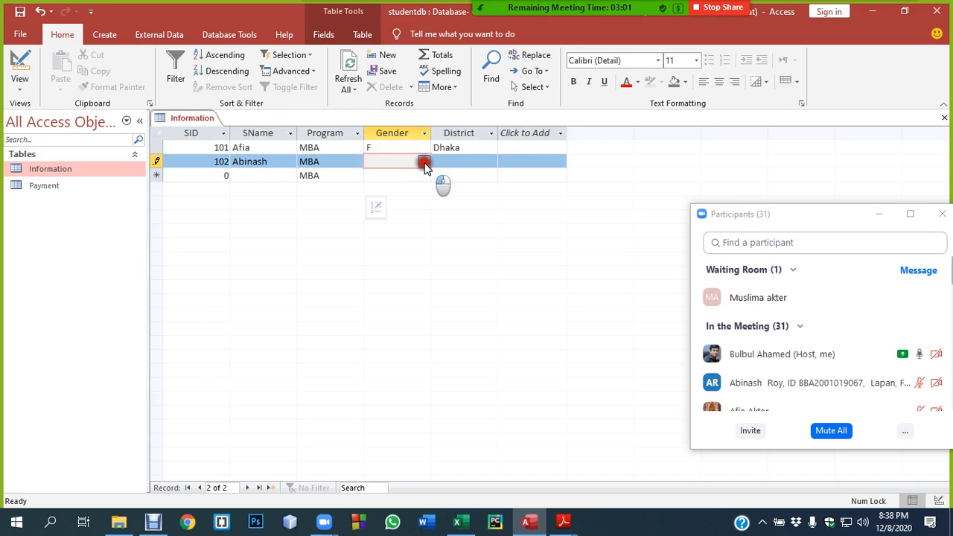
click(387, 175)
click(476, 161)
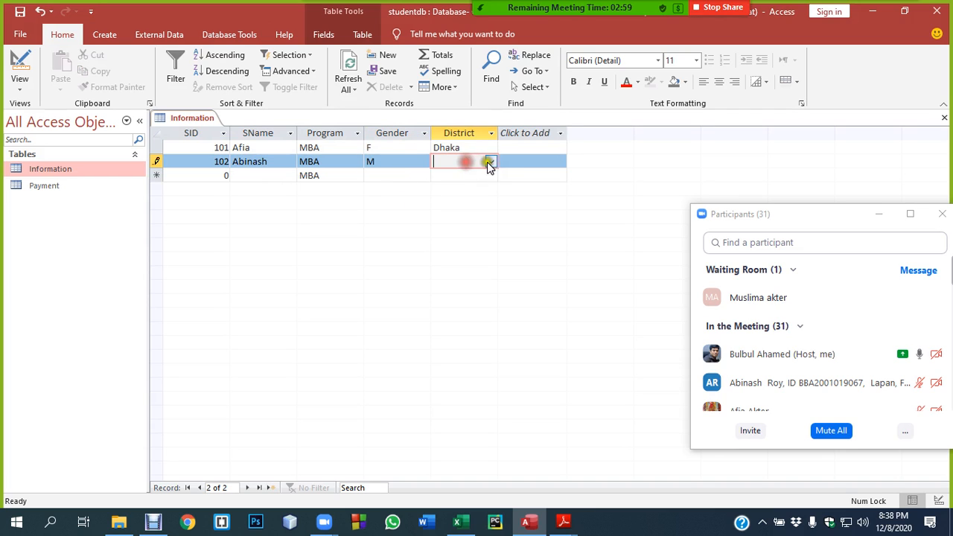
click(493, 162)
click(462, 187)
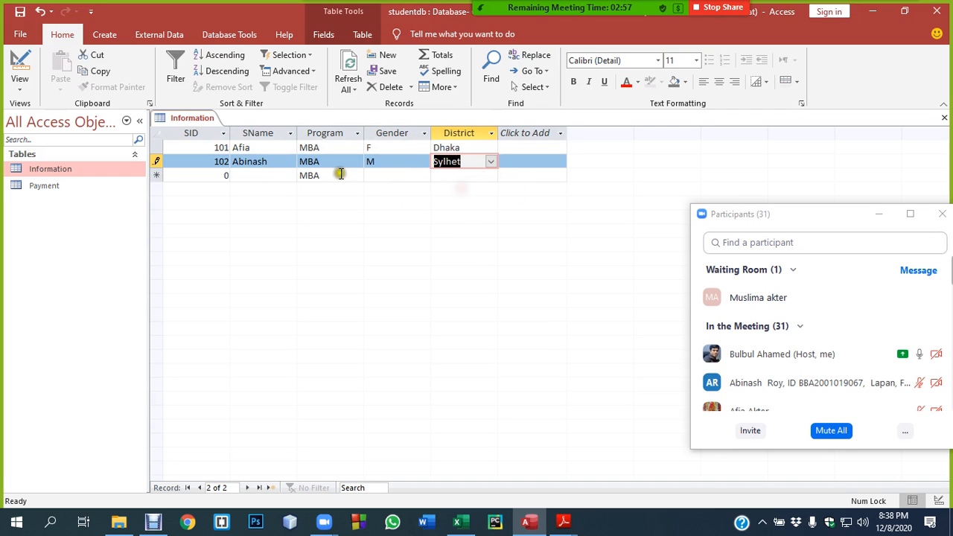
- Start a third record with SID 103 and a student's first name taken from the meeting's participant list
click(226, 176)
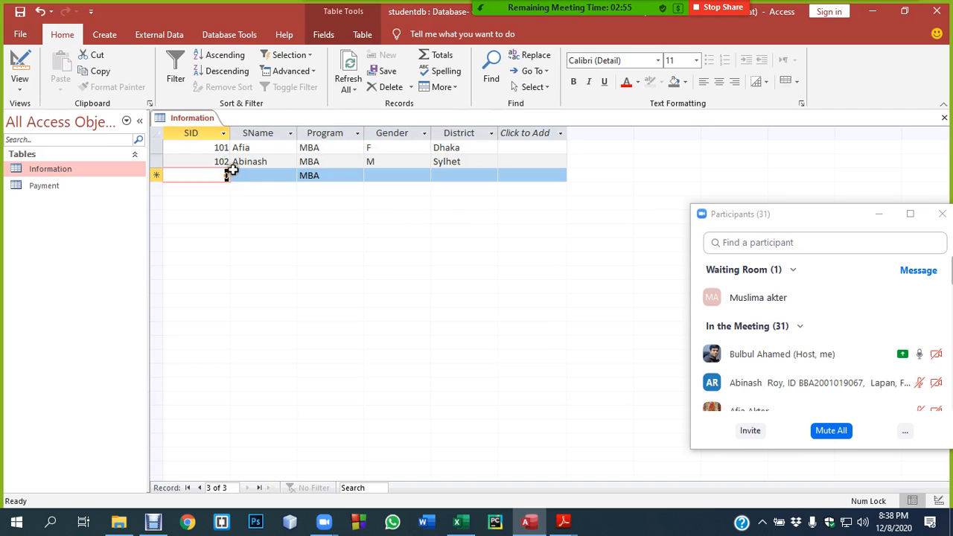
text(103)
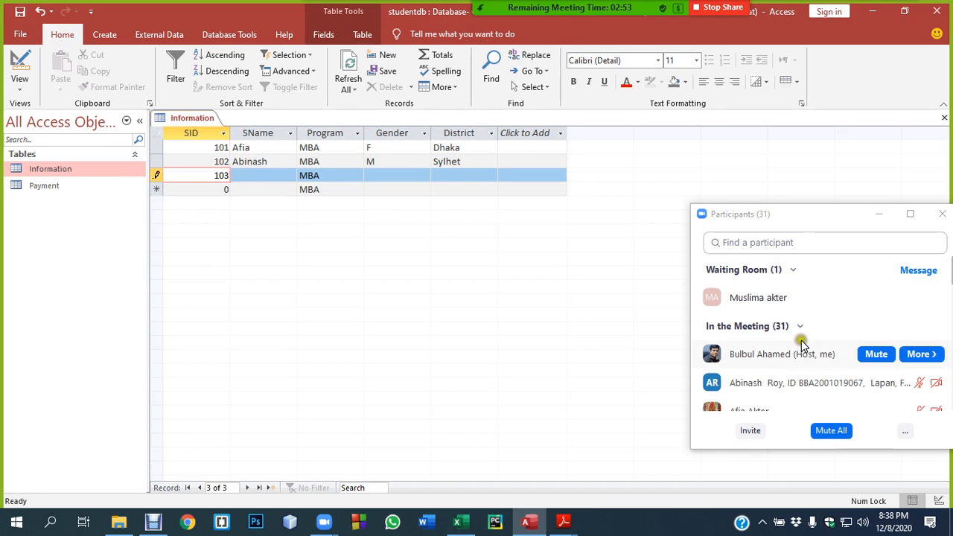
click(863, 297)
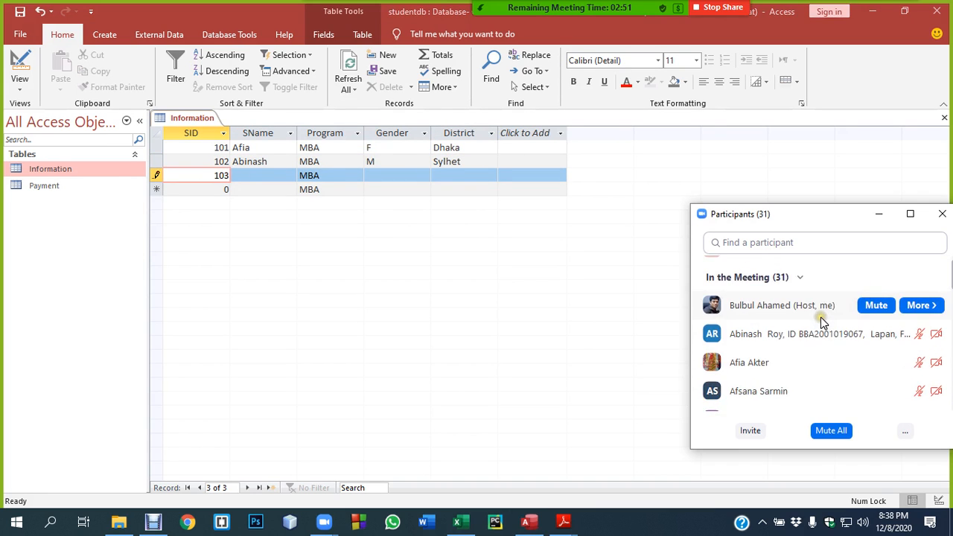
scroll(821, 320, down, 3)
scroll(819, 320, down, 1)
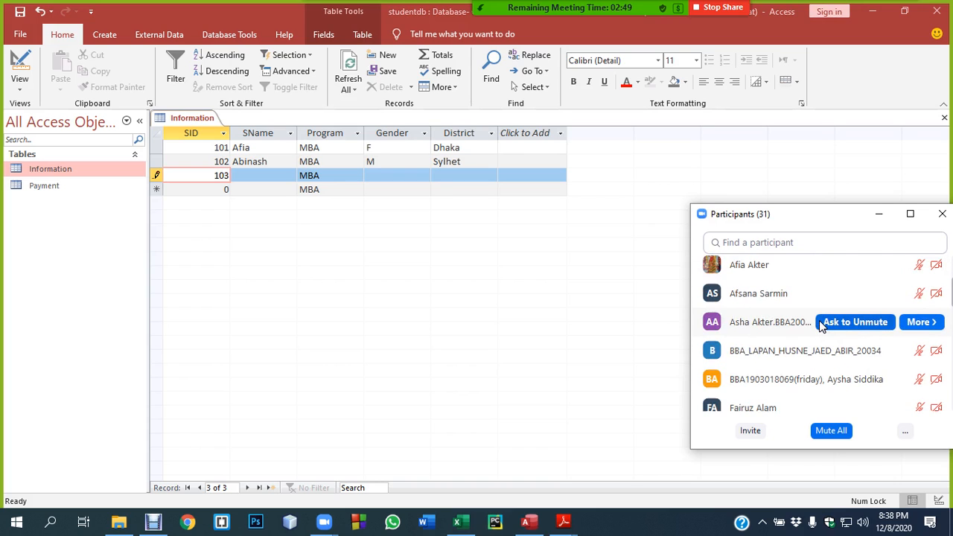
click(253, 179)
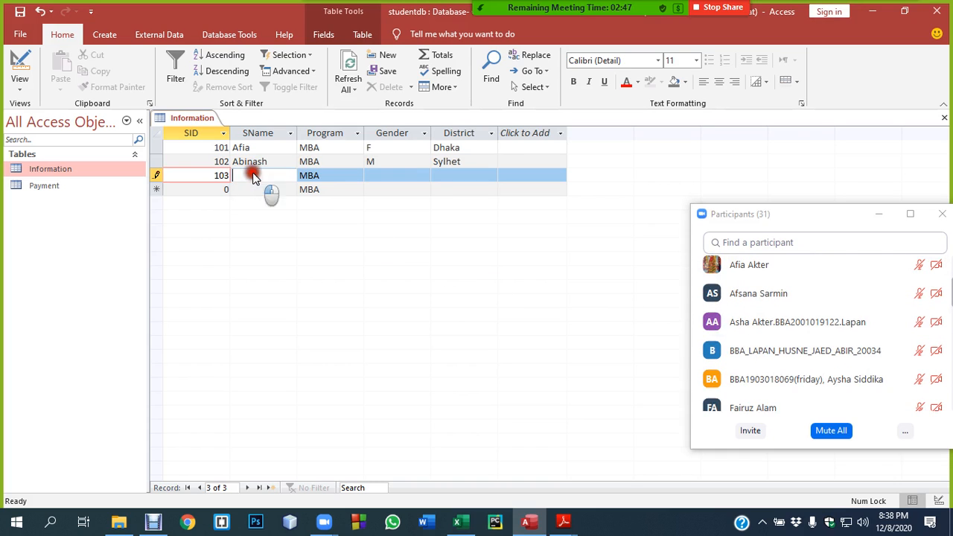
text(Jae)
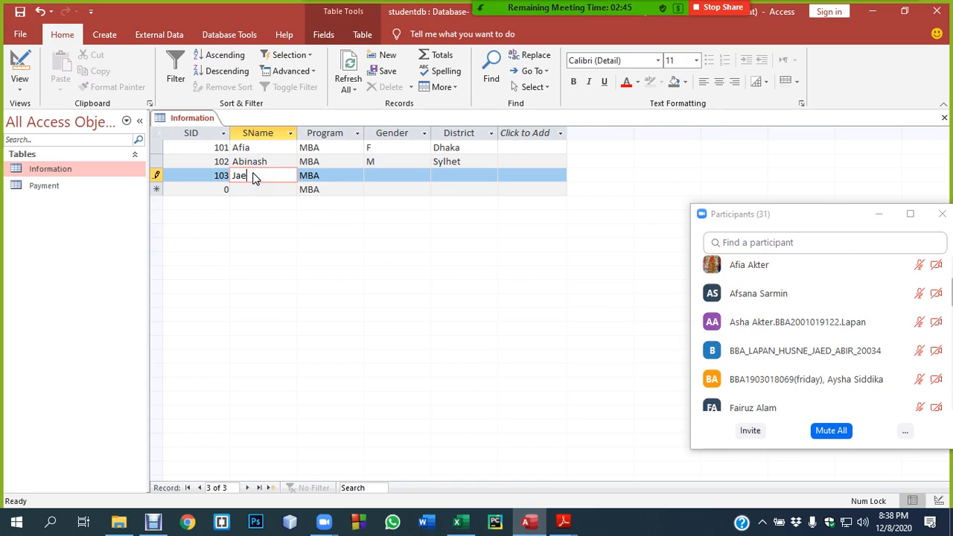
text(d)
- Set the gender to M and the district to Khulna for record 103
key(Tab)
key(Tab)
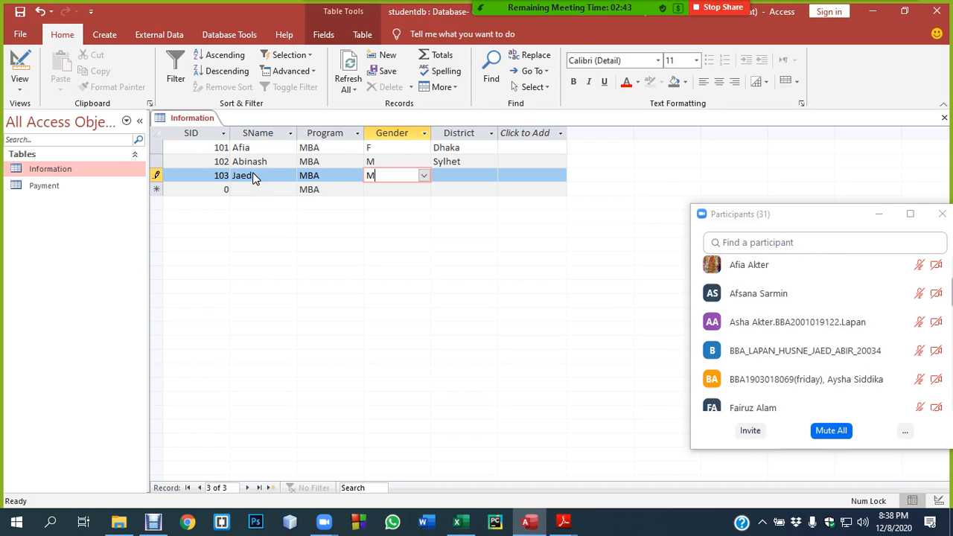
text(M)
click(482, 177)
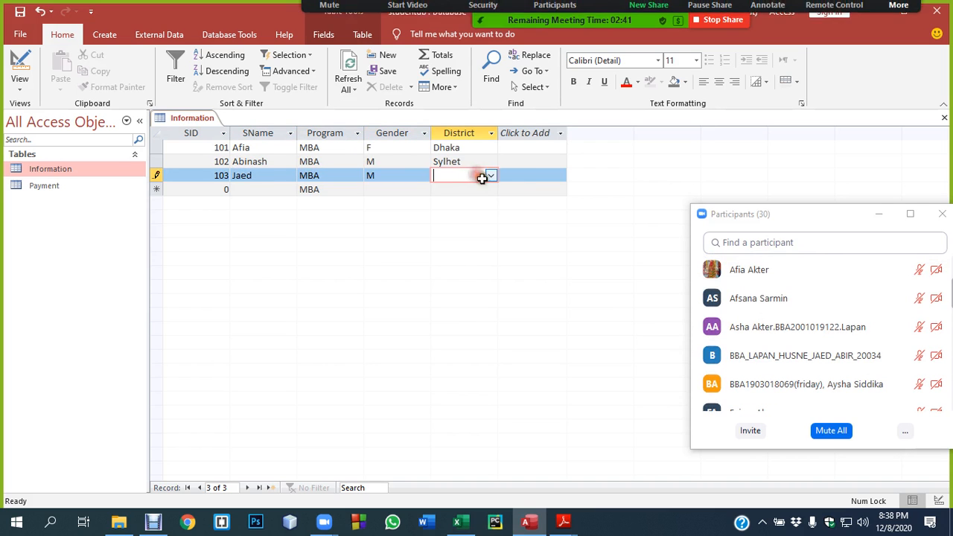
click(472, 175)
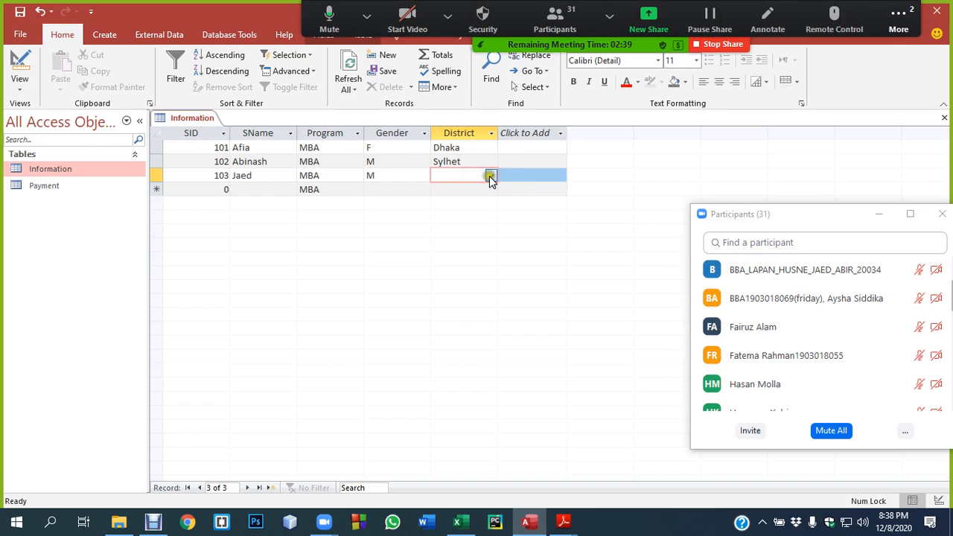
click(490, 177)
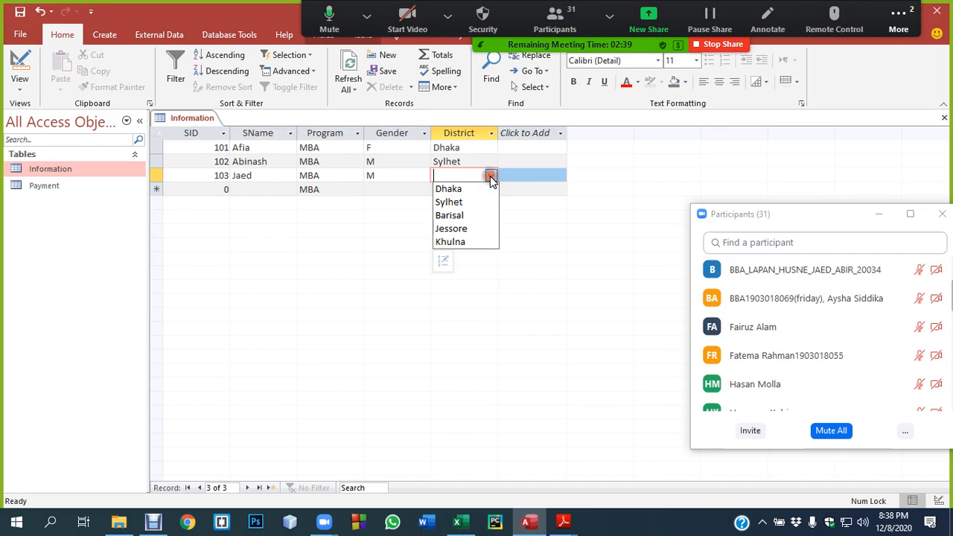
click(453, 240)
- Add a fourth record with SID 104, the student's first name, gender M and district Jessore
click(226, 189)
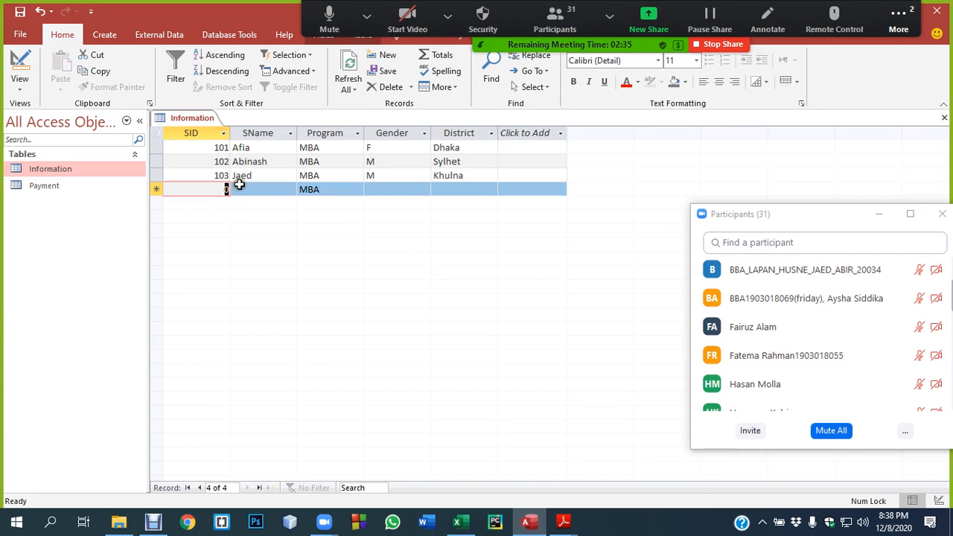
text(104)
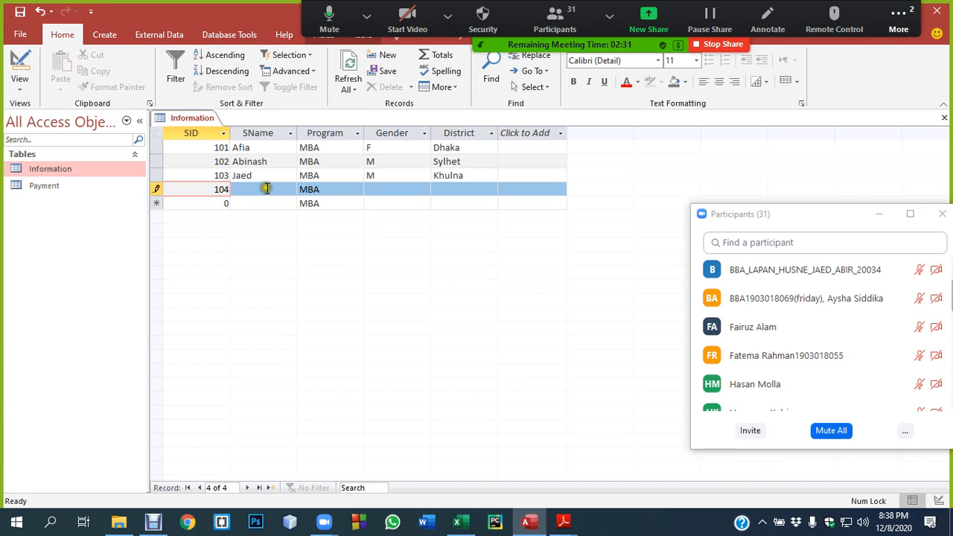
click(261, 190)
text(Hasan)
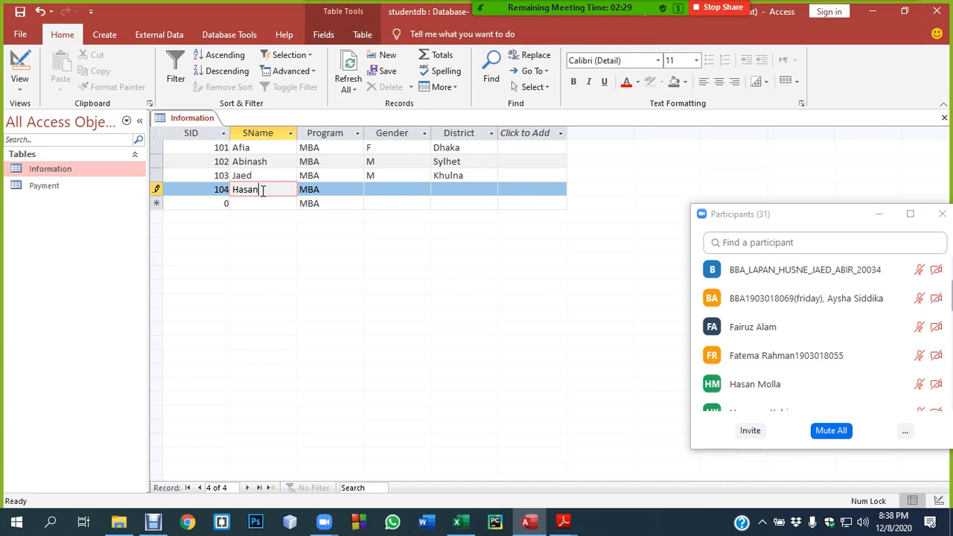
key(Tab)
key(Tab)
click(422, 191)
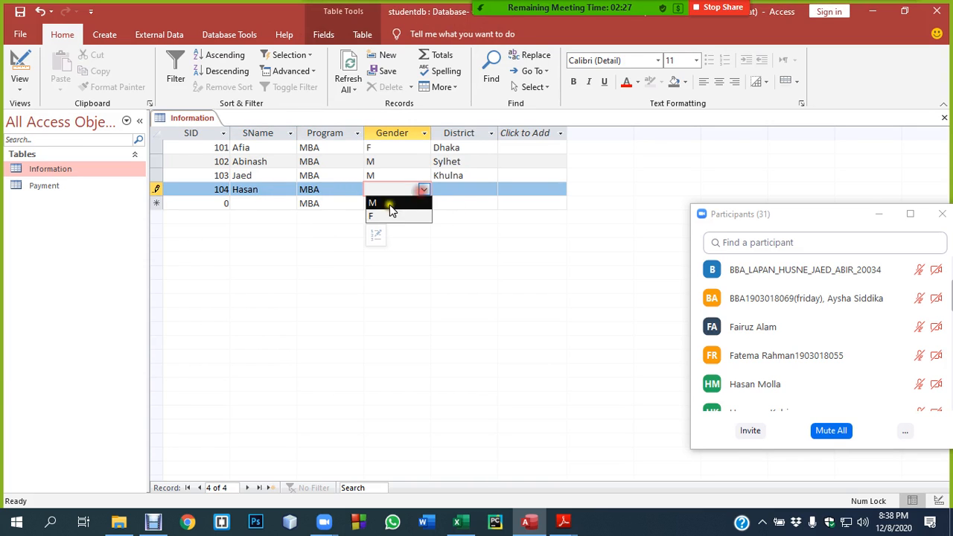
click(382, 205)
click(465, 192)
click(489, 190)
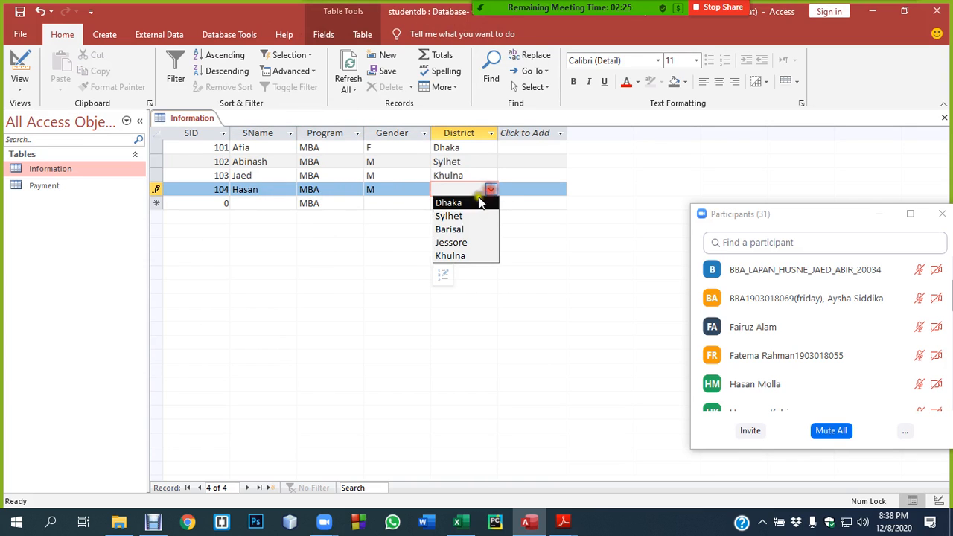
click(453, 242)
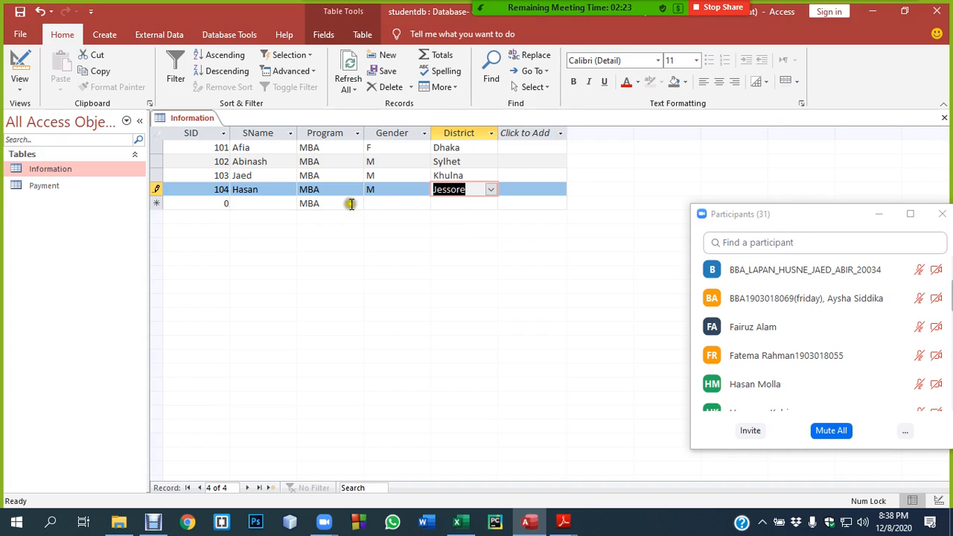
- Start a fifth record with SID 105 and a student's first name taken from the meeting's participant list
key(Tab)
text(10)
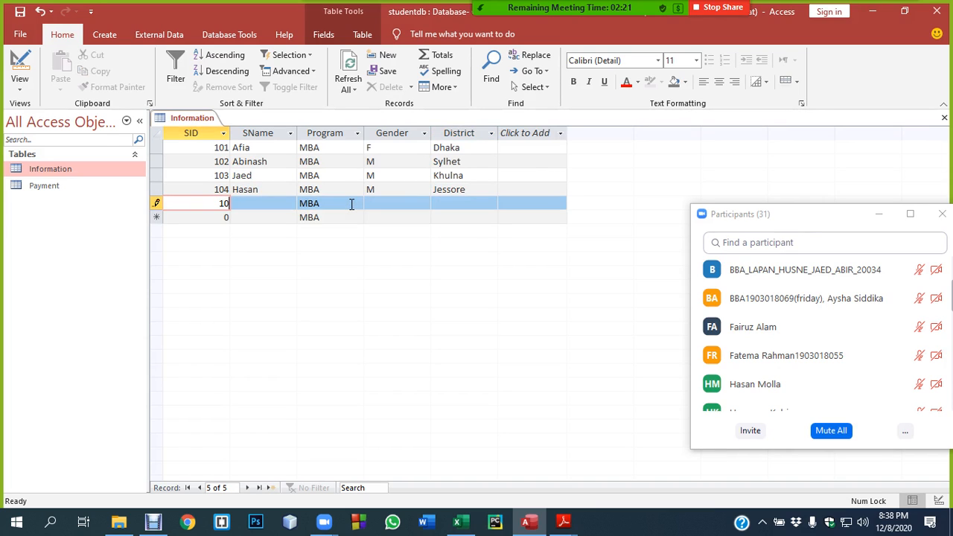
text(5)
click(255, 202)
scroll(766, 350, down, 2)
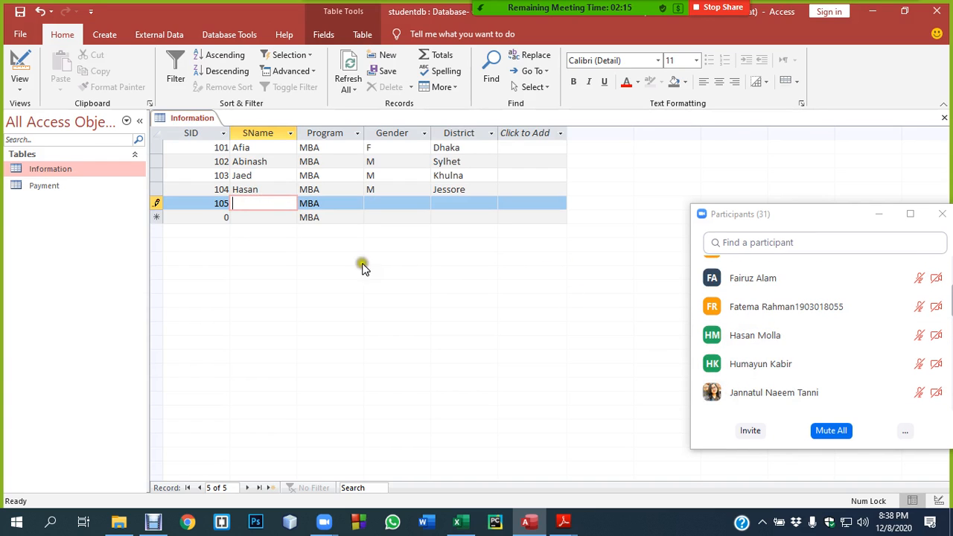
text(Jannatul)
- Set the gender to F and the district to Barisal for record 105
key(Tab)
key(Tab)
click(422, 204)
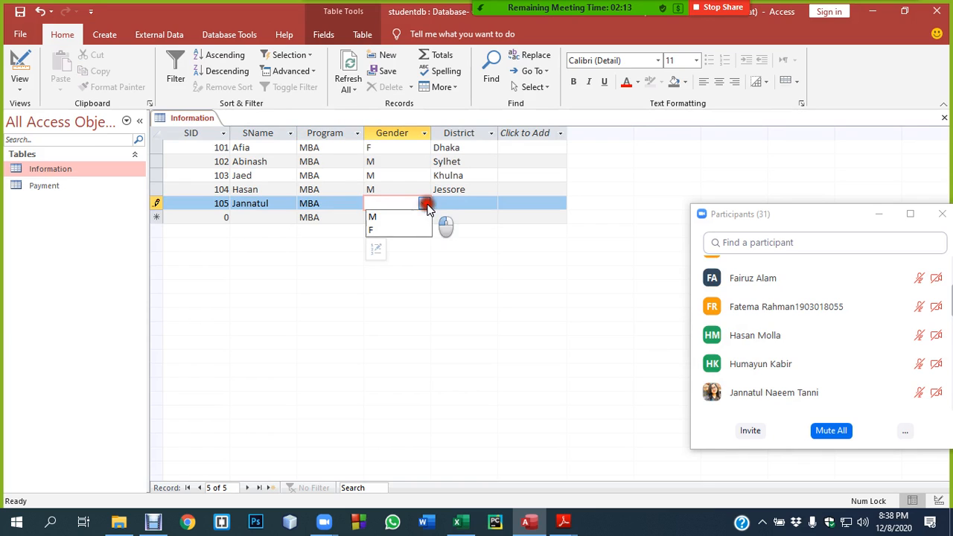
click(392, 233)
click(482, 203)
click(490, 204)
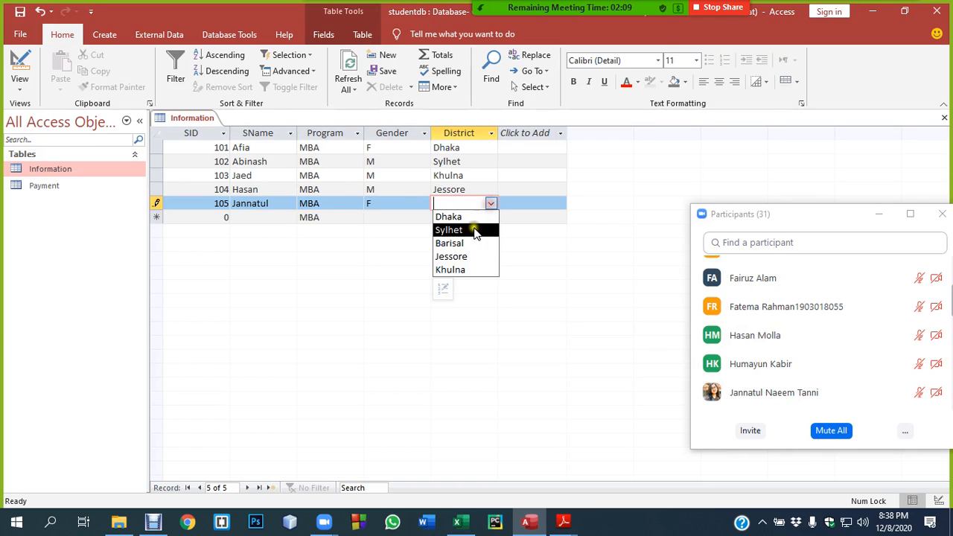
click(461, 242)
- Start a sixth record with SID 105 and a student's first name taken from the meeting's participant list
key(Tab)
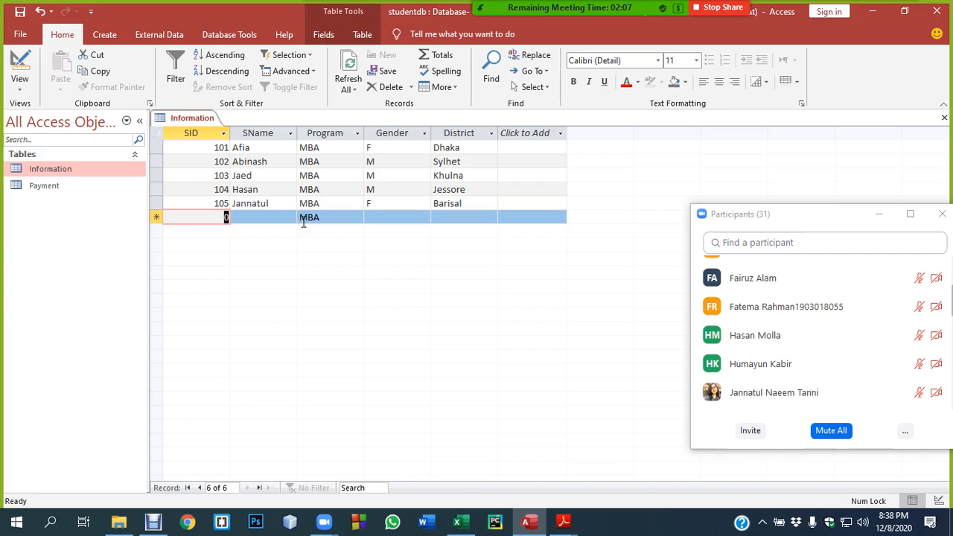
text(105)
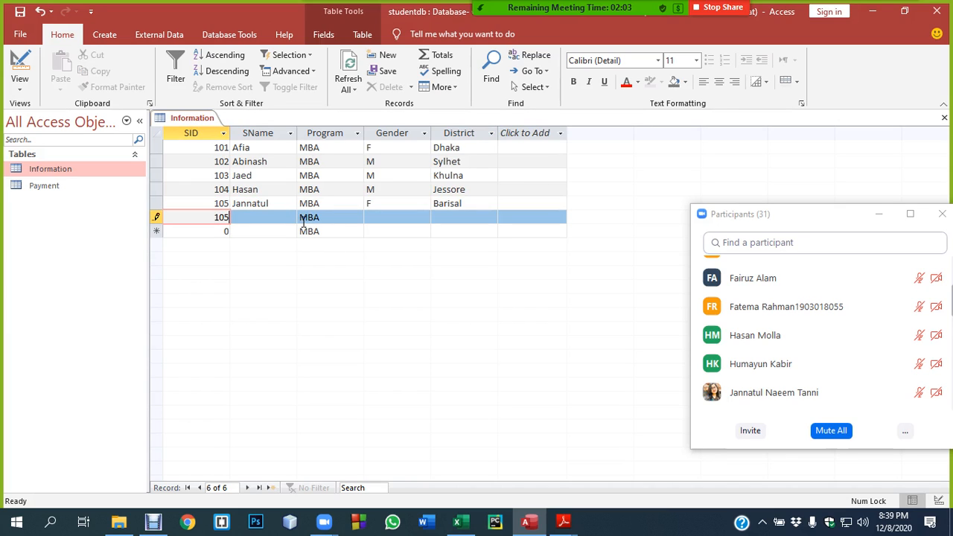
key(Tab)
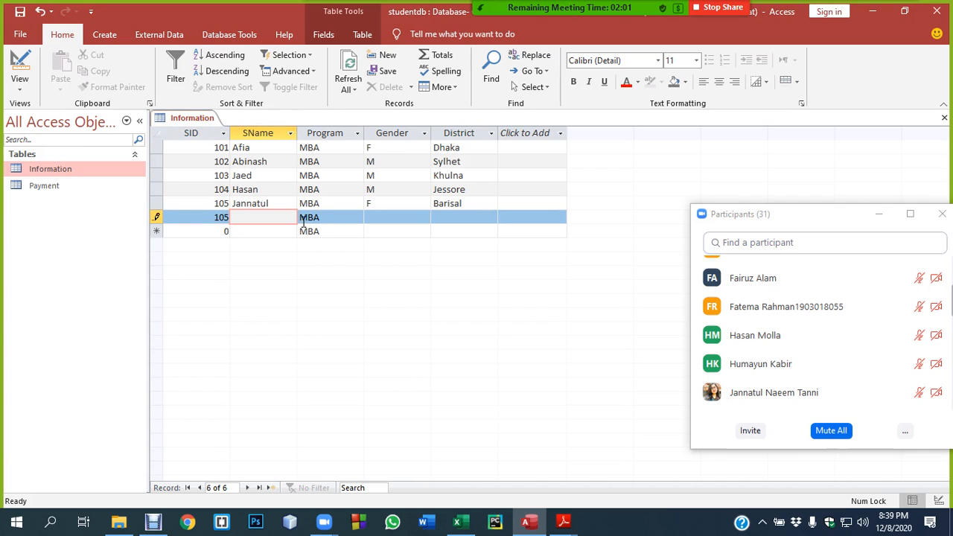
mouse_move(794, 332)
key(Tab)
key(Tab)
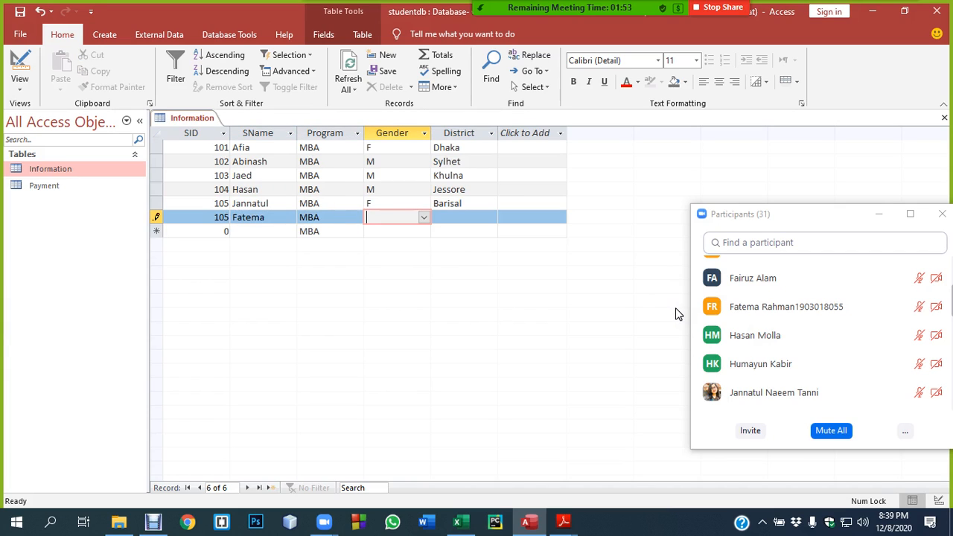
- Set the gender to F and the district to Dhaka for the sixth record and try to save it
key(alt+Down)
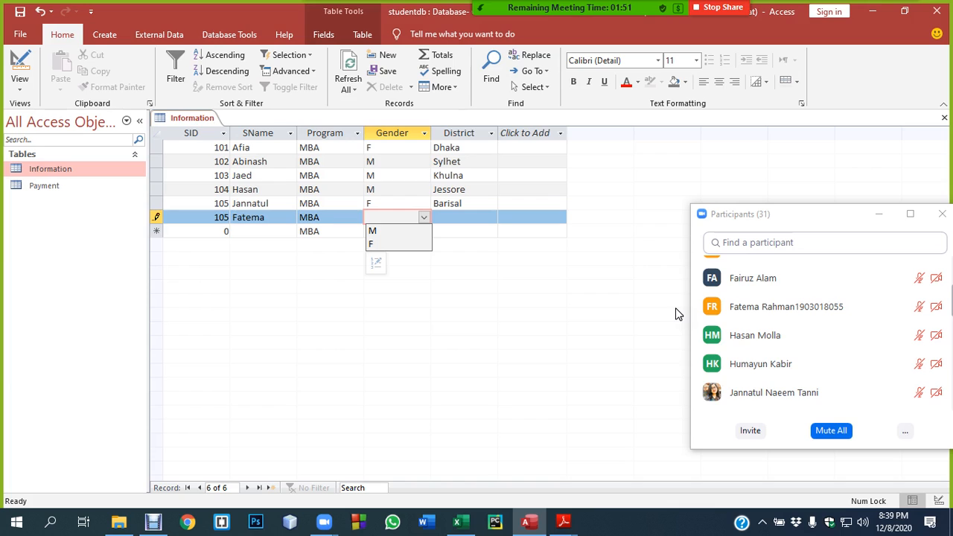
click(375, 245)
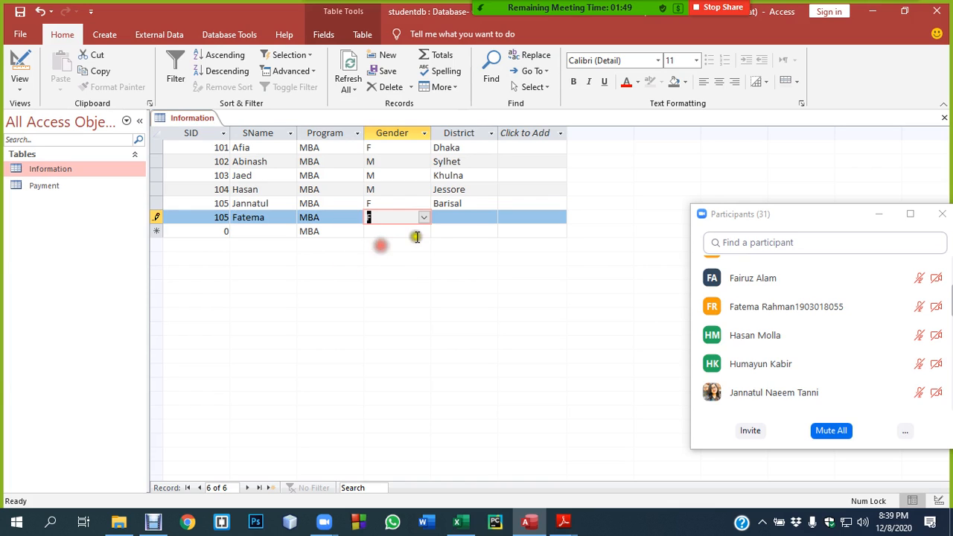
click(451, 215)
click(491, 217)
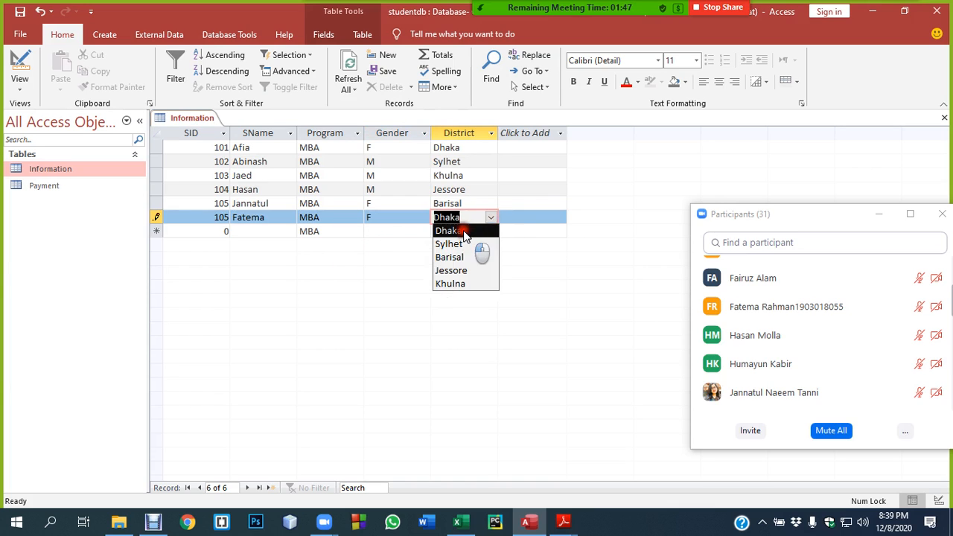
click(462, 231)
click(434, 239)
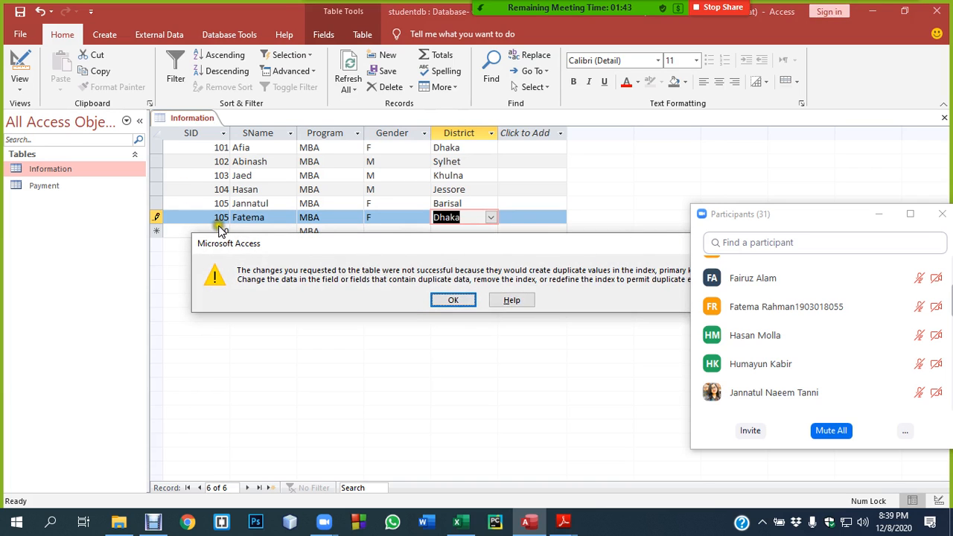
- Move the participant list aside, change the sixth record's SID to 106 and save the record
drag(820, 214, 836, 113)
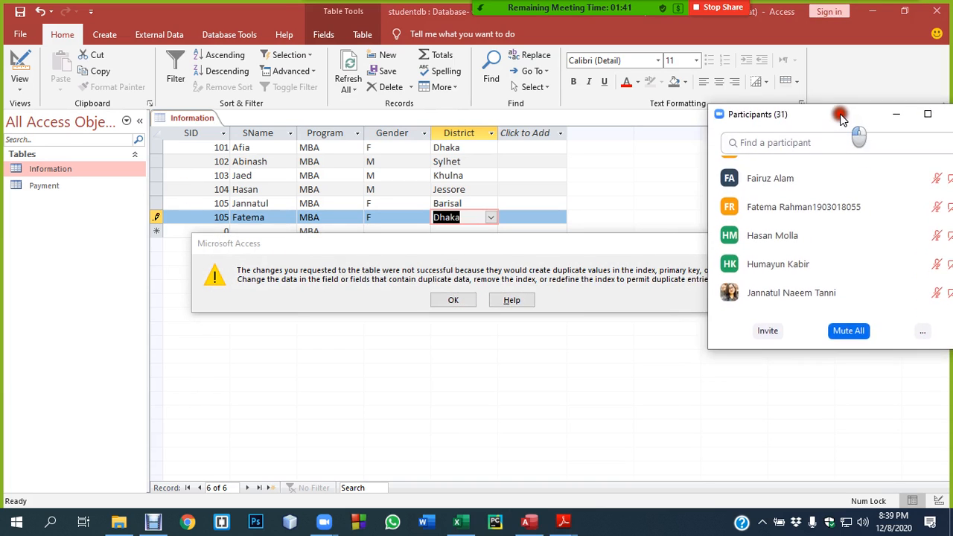
click(235, 218)
click(452, 300)
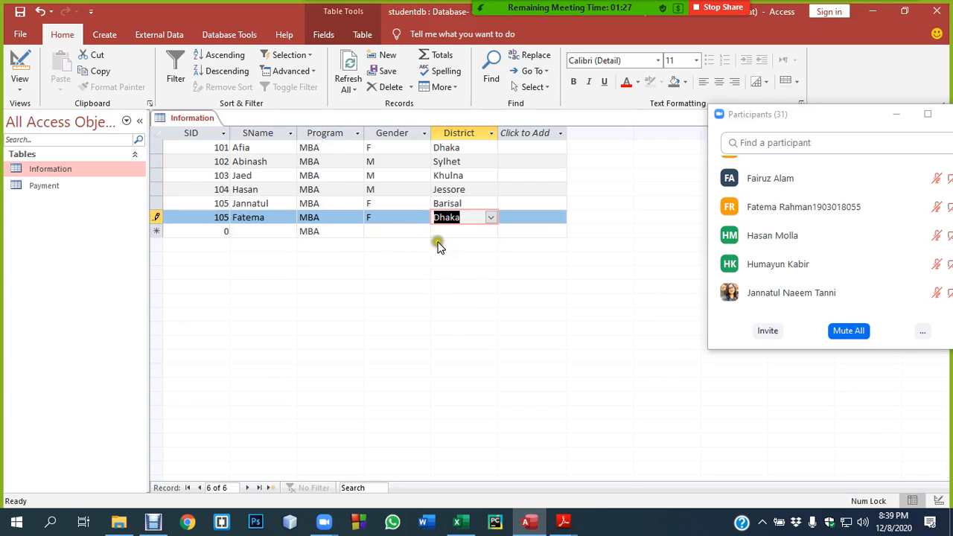
click(221, 217)
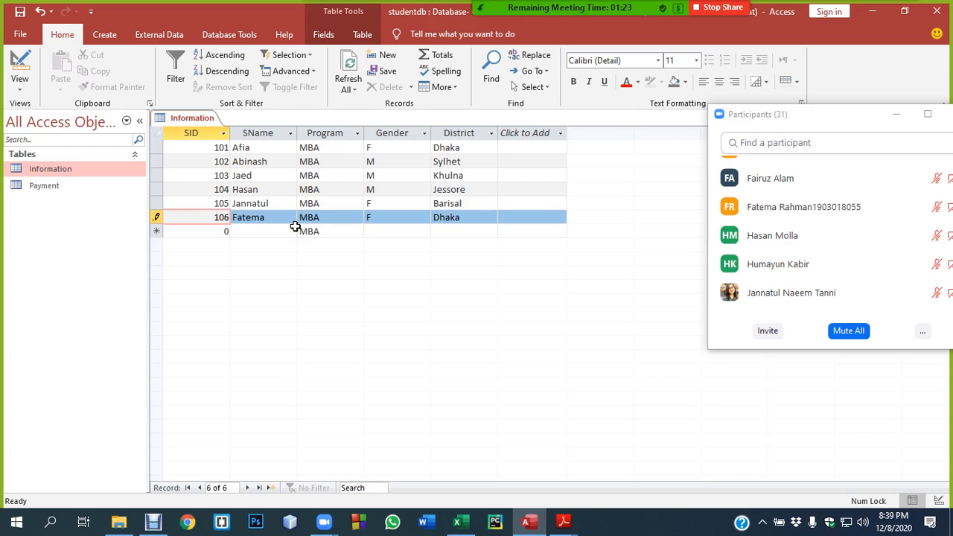
key(Tab)
key(Tab)
key(Tab)
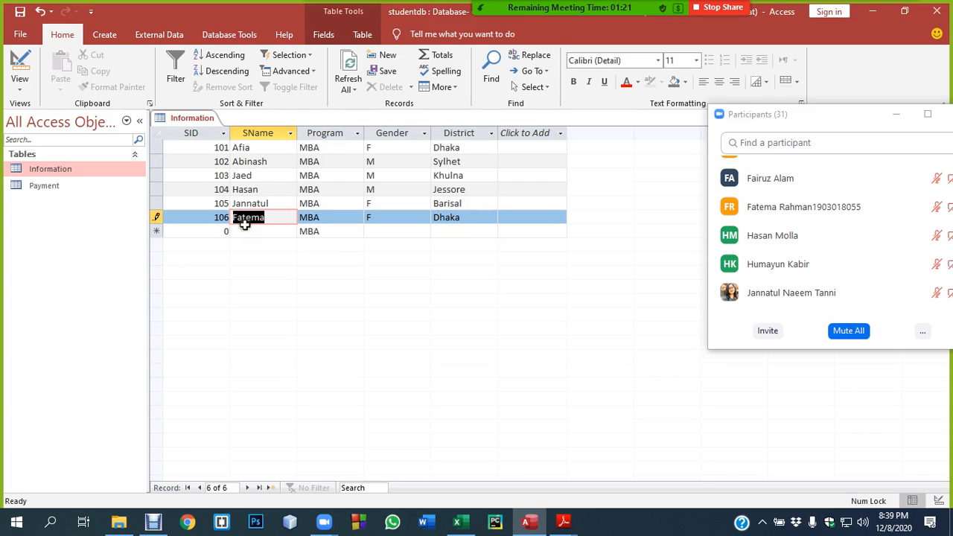
key(Tab)
key(Tab)
- Add a seventh record with SID 107, the student's first name, gender M and district Sylhet
text(10)
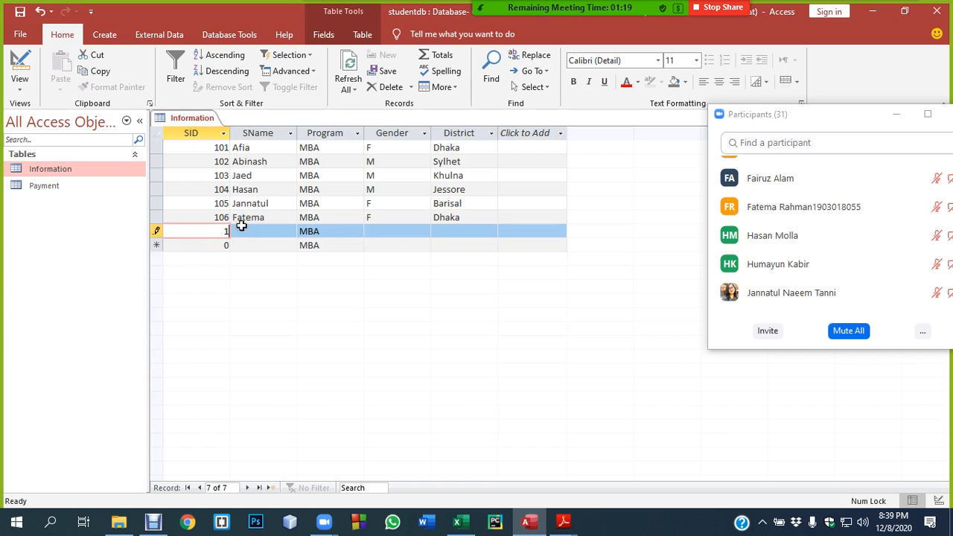
click(241, 228)
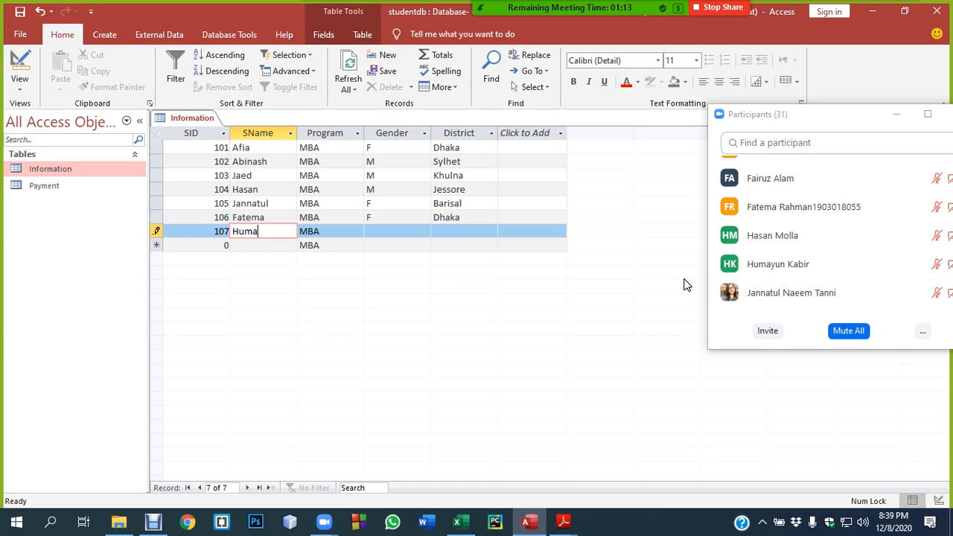
text(Humayun)
key(Tab)
key(Tab)
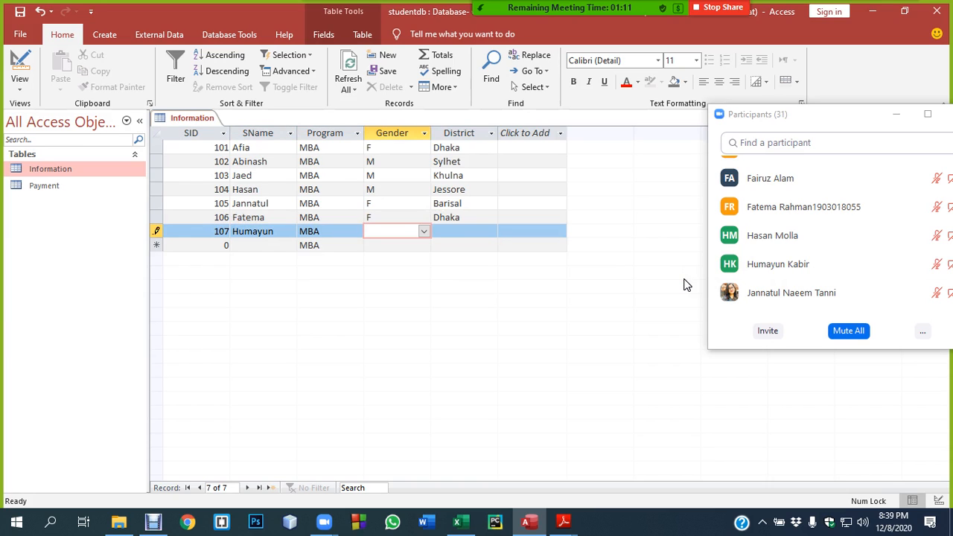
key(Tab)
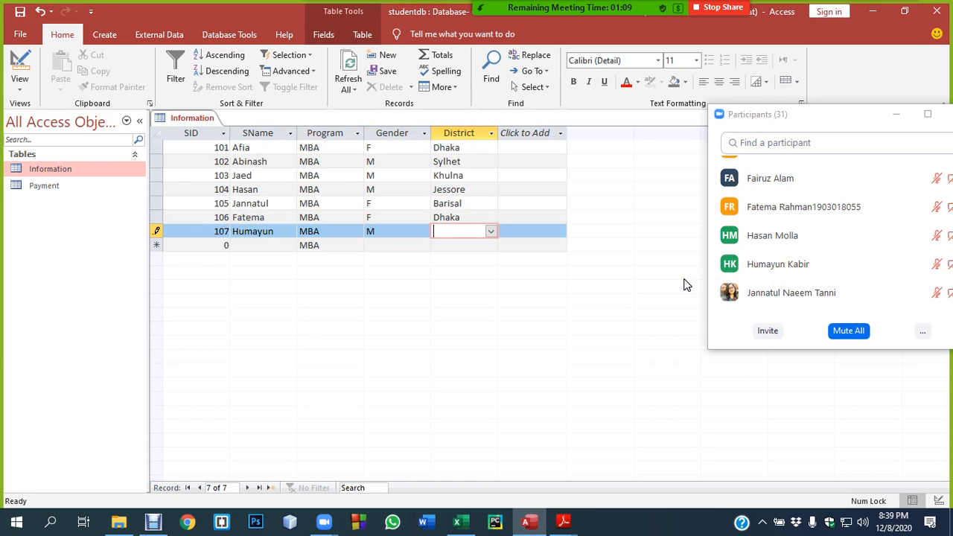
key(alt+Down)
key(Down)
key(Return)
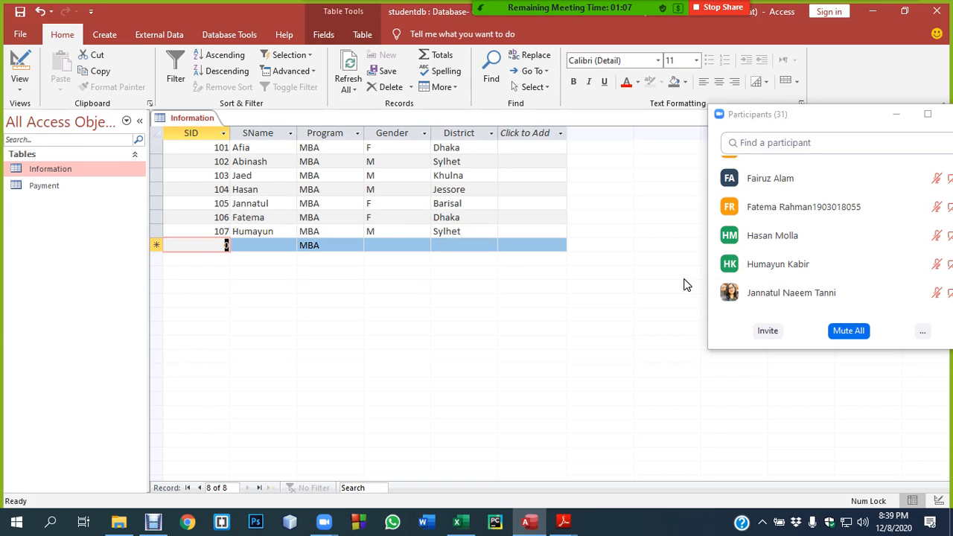
- Start an eighth record with SID 108 and a student's first name picked from further down the participant list
text(10)
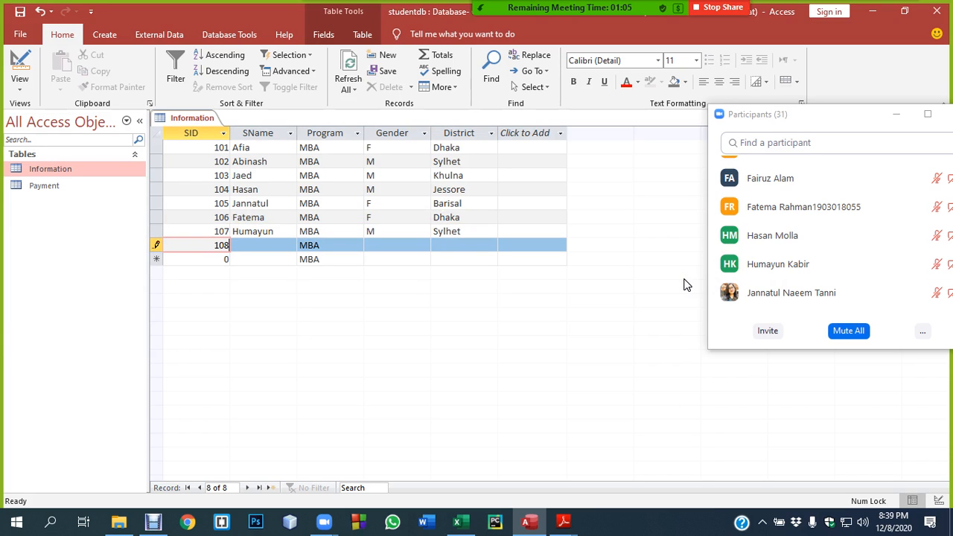
text(8)
key(Tab)
scroll(814, 245, down, 3)
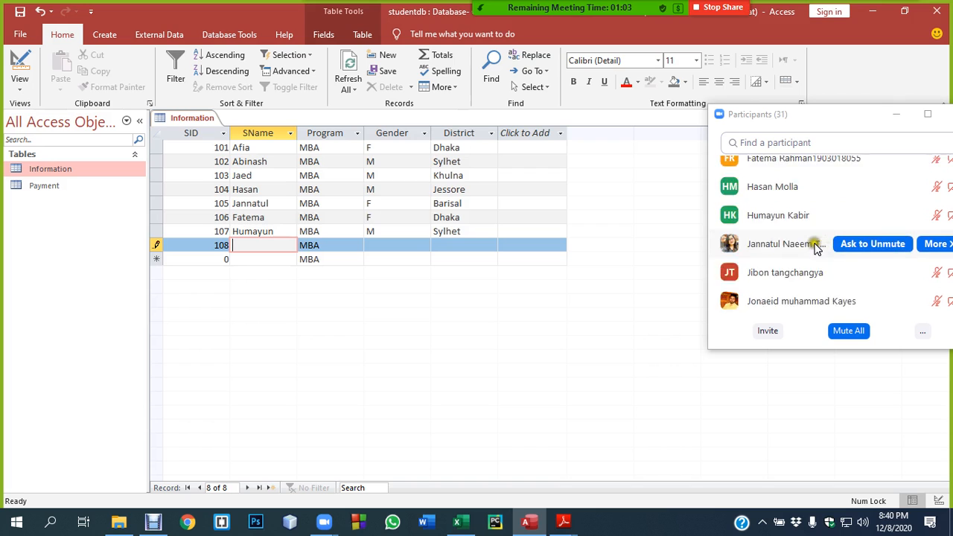
scroll(789, 262, down, 1)
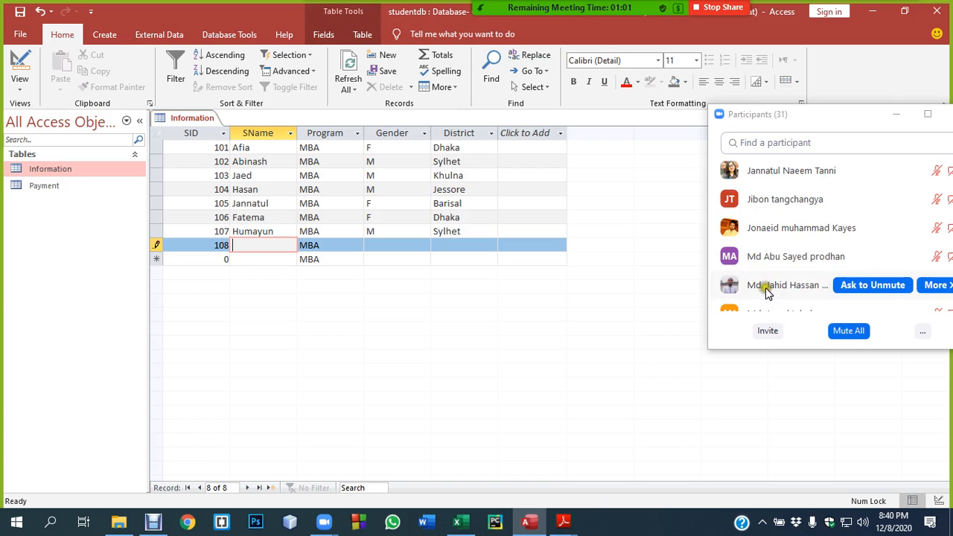
scroll(765, 289, down, 2)
scroll(766, 274, down, 1)
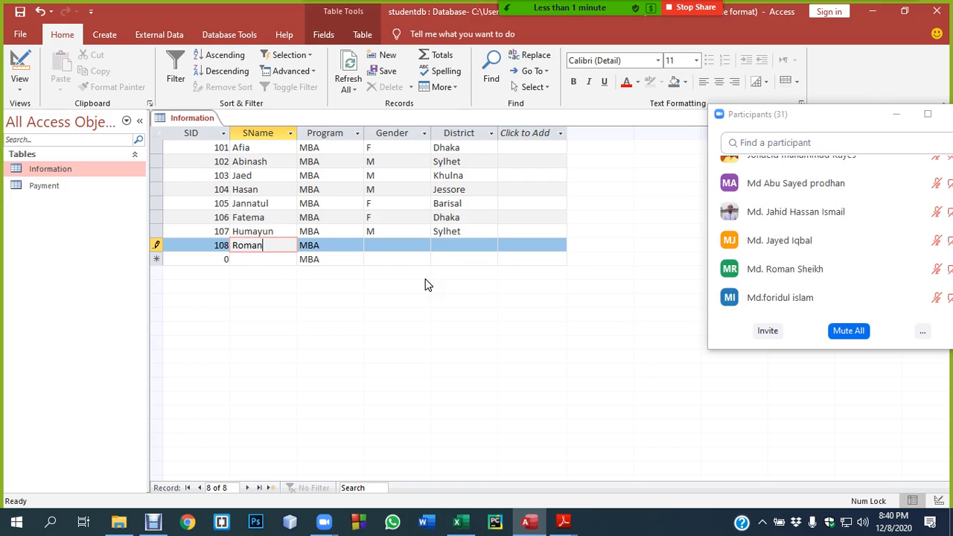
key(Tab)
- Set the gender to M and the district to Dhaka for record 108
key(Tab)
key(Tab)
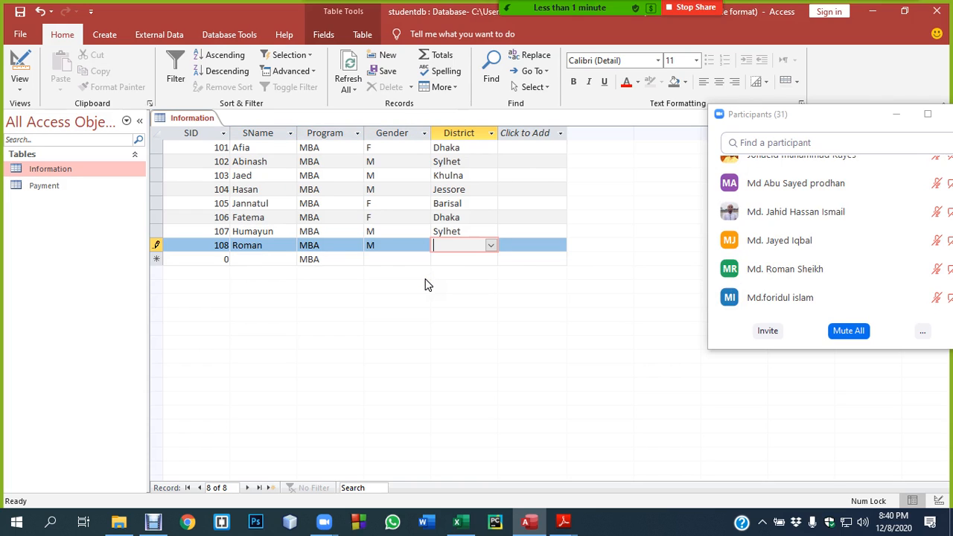
text(dhaka)
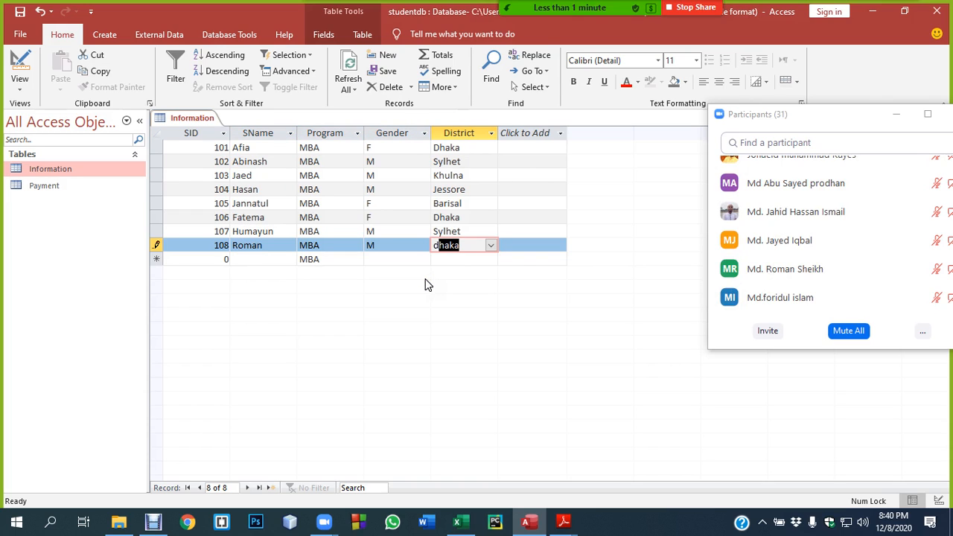
key(Tab)
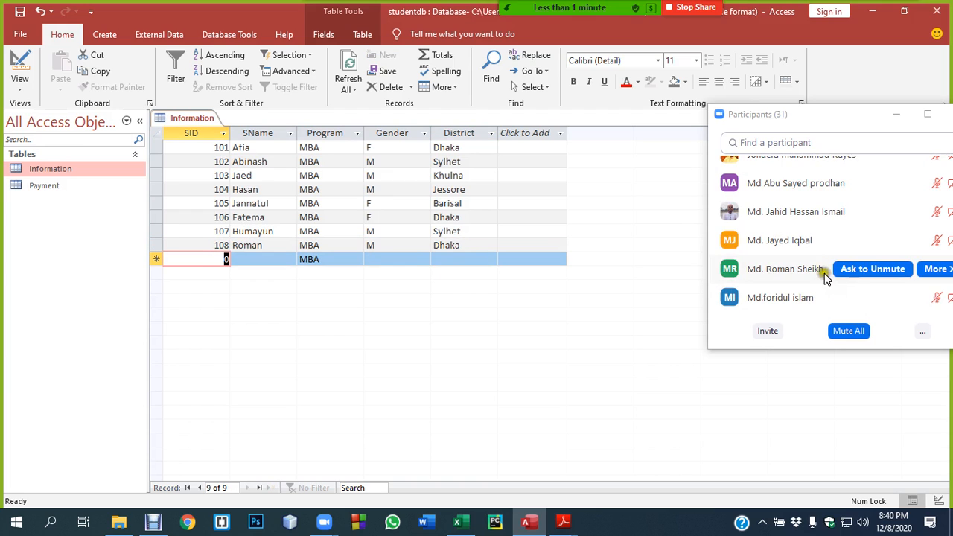
- Start a ninth record with SID 109 and another student's first name from the participant list
scroll(800, 271, down, 2)
scroll(752, 279, down, 2)
scroll(759, 265, up, 1)
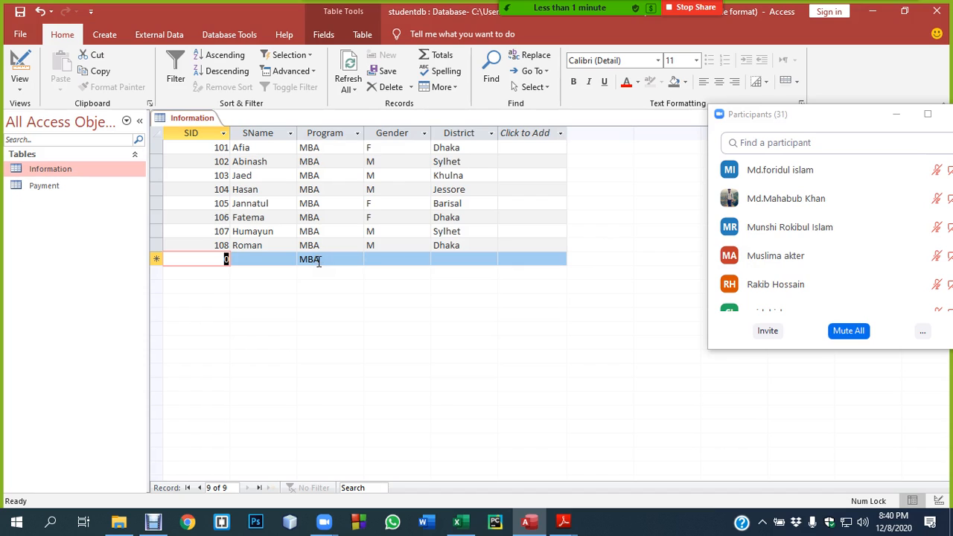
text(109)
key(Tab)
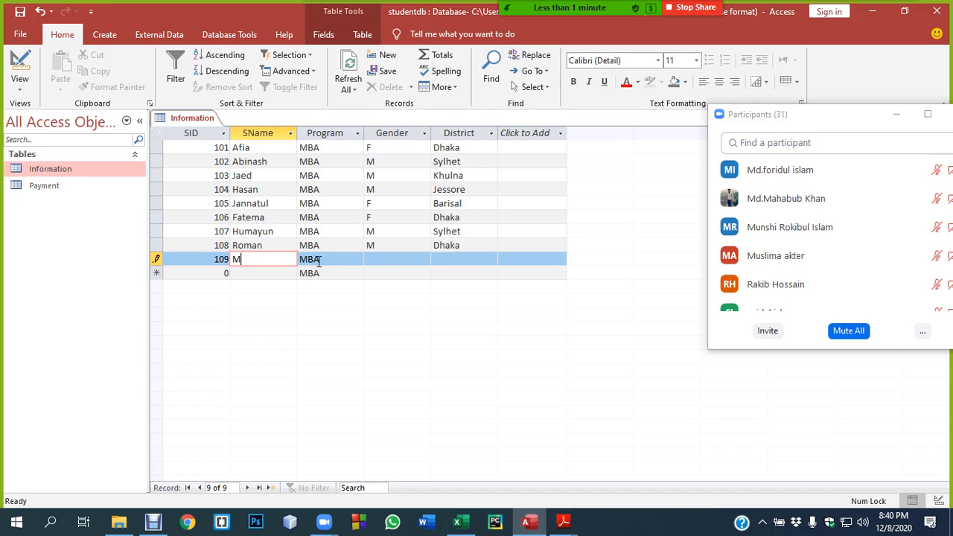
key(Tab)
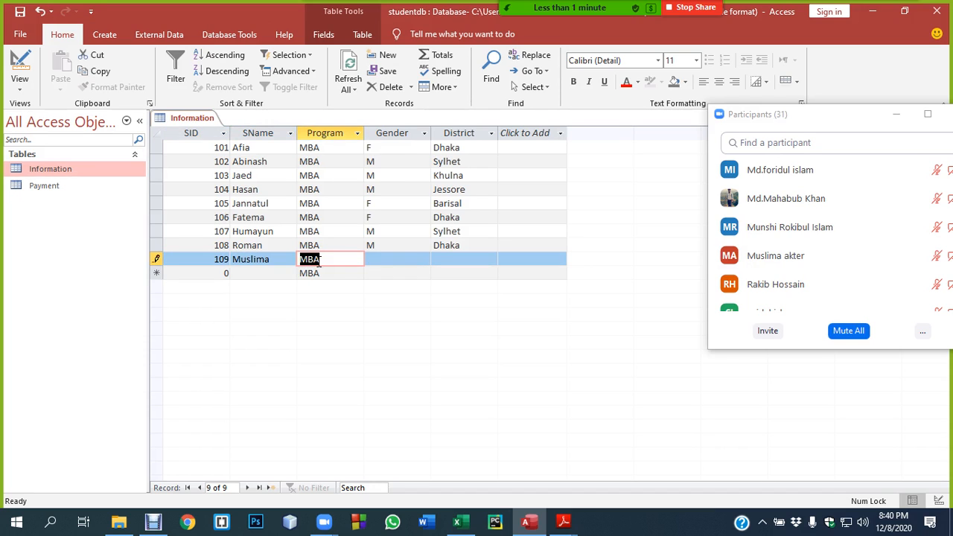
- Set the gender to F and the district to Khulna for record 109
key(Tab)
text(F)
key(Tab)
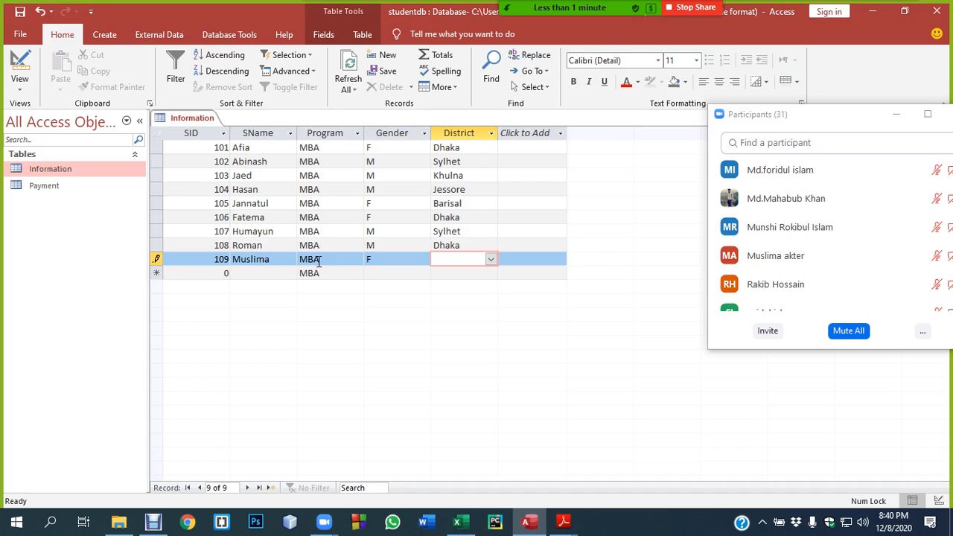
text(Khulna)
key(Tab)
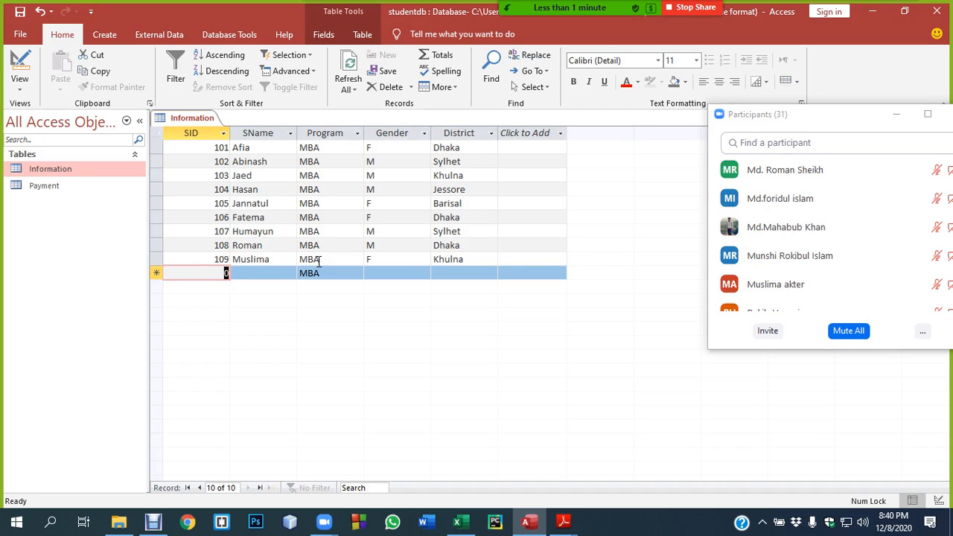
- Start a tenth record with SID 110 and the first name of another student in the participant list
text(110)
key(Tab)
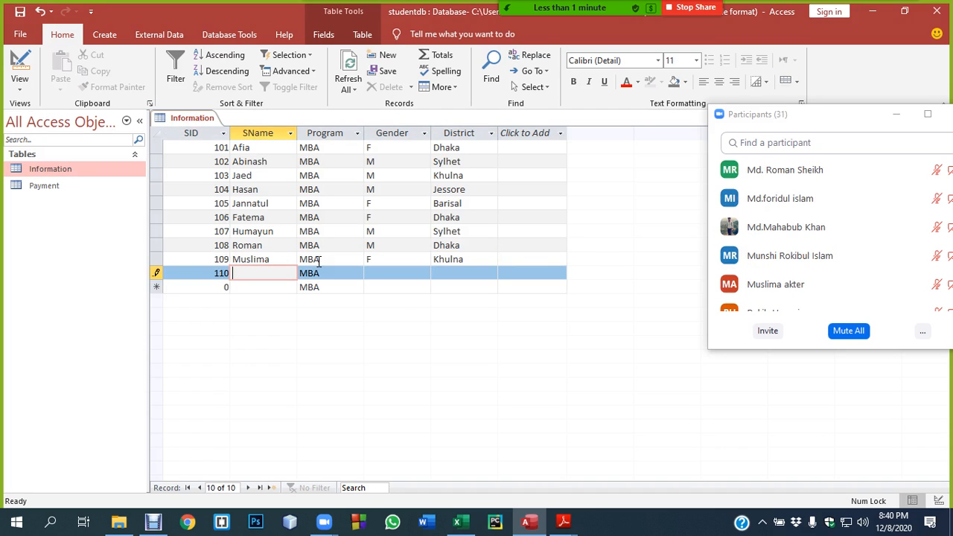
scroll(815, 238, down, 2)
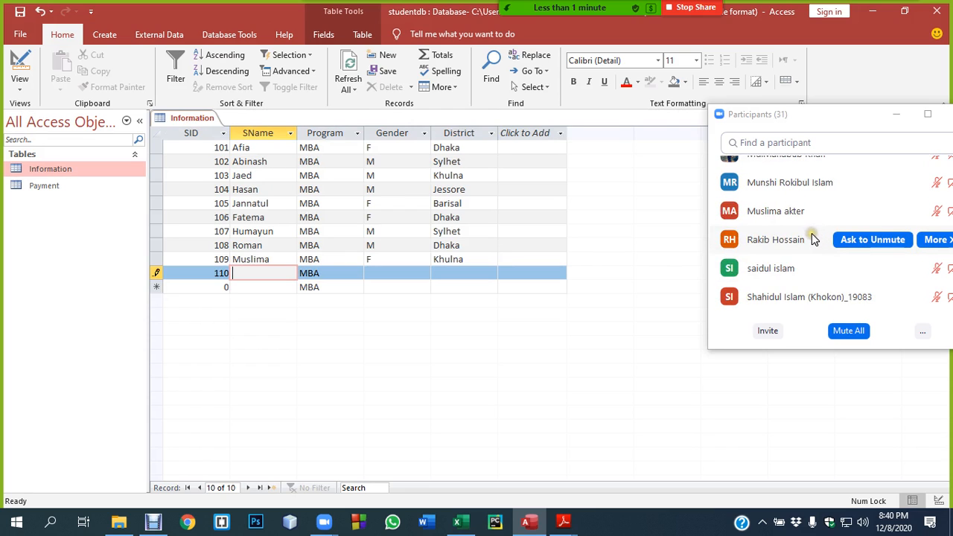
scroll(814, 238, down, 1)
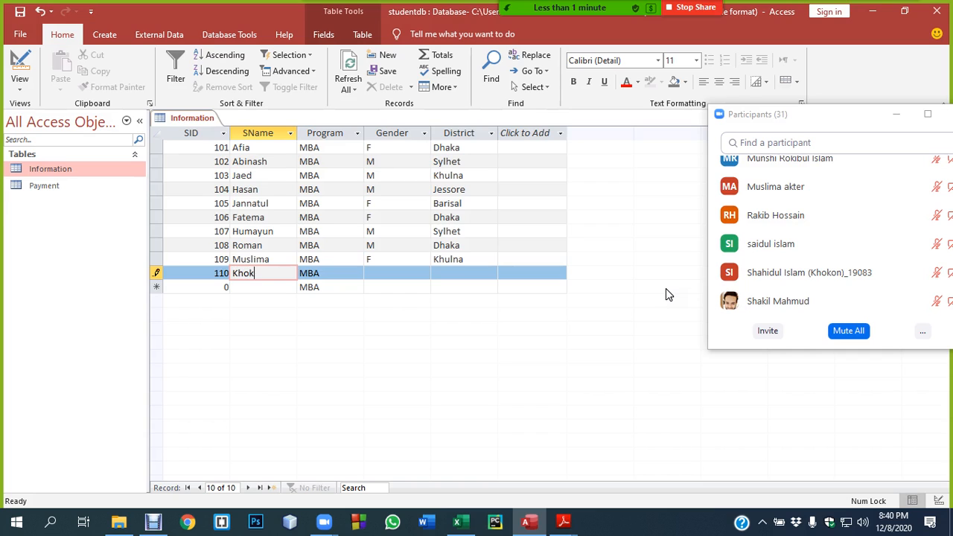
key(Tab)
- Set the gender to M and the district to Jessore for record 110
key(Tab)
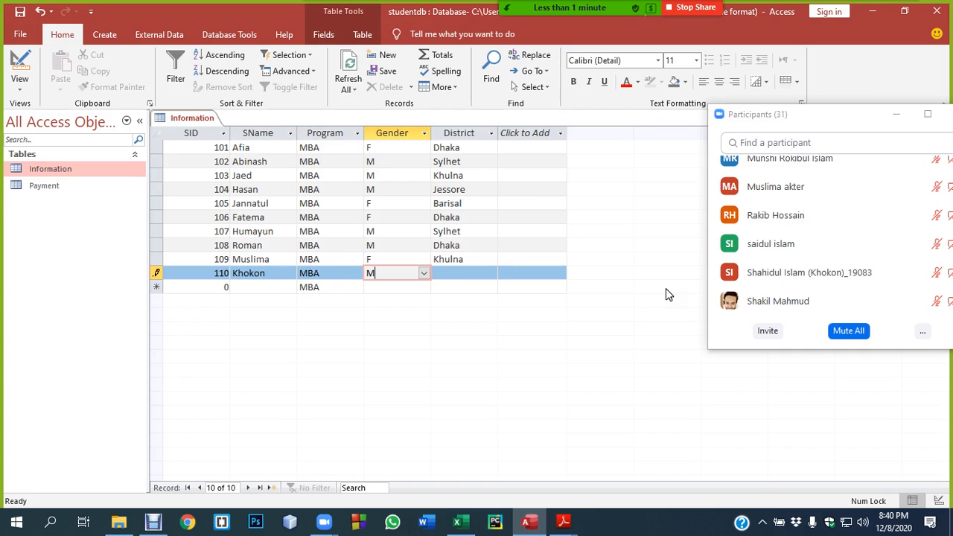
text(M)
key(Tab)
text(J)
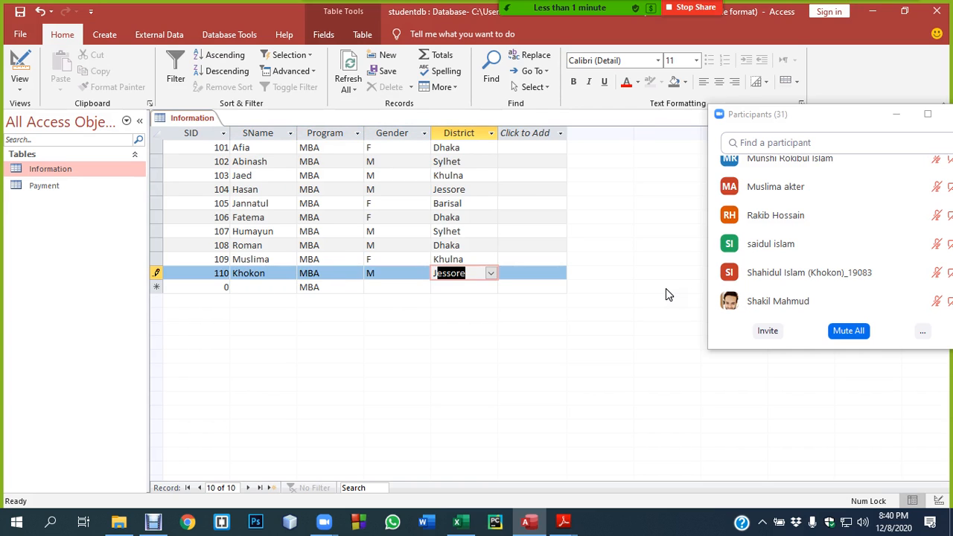
key(Tab)
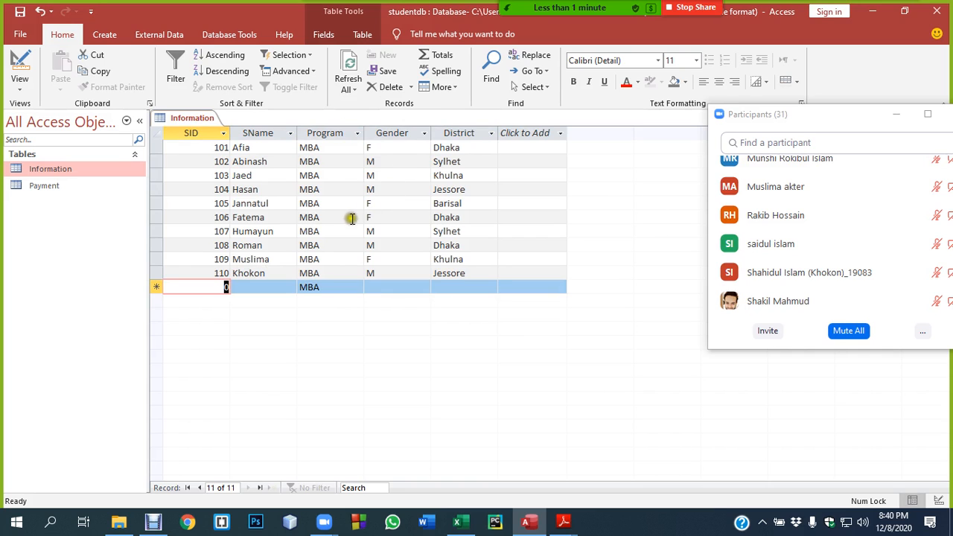
- Close the Information table and reopen it in Datasheet View to check the ten student records
right_click(189, 120)
click(221, 143)
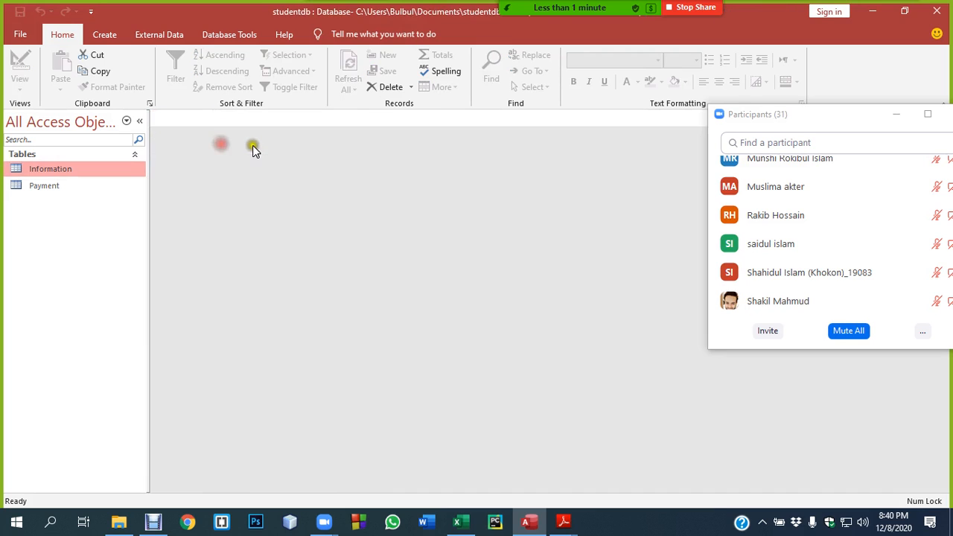
right_click(70, 168)
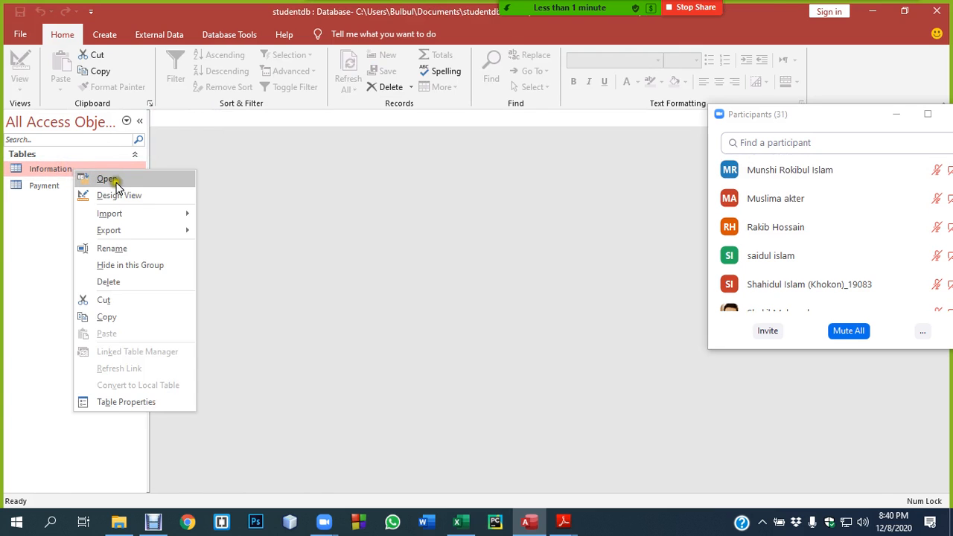
click(108, 179)
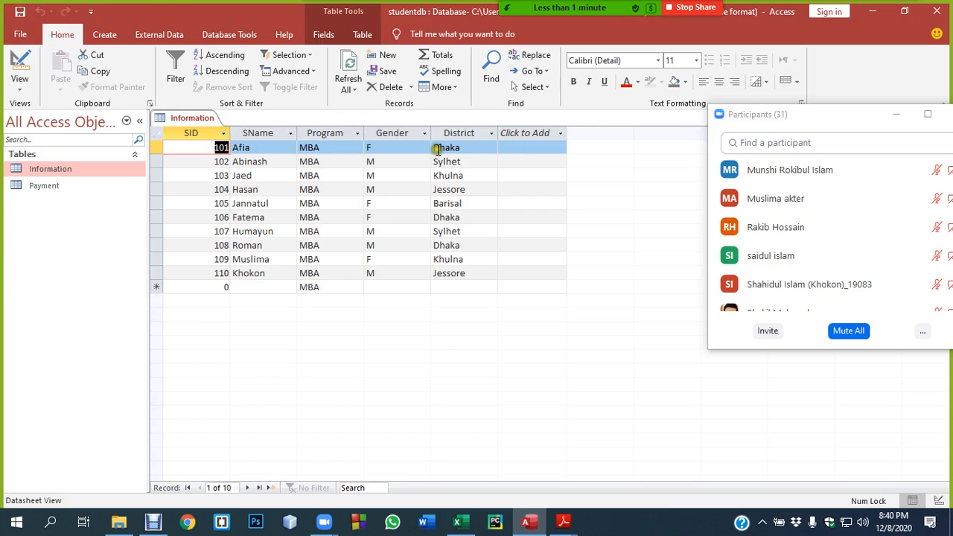
- Switch the Information table to Design View, and try to open it in Datasheet View again
right_click(68, 164)
click(100, 188)
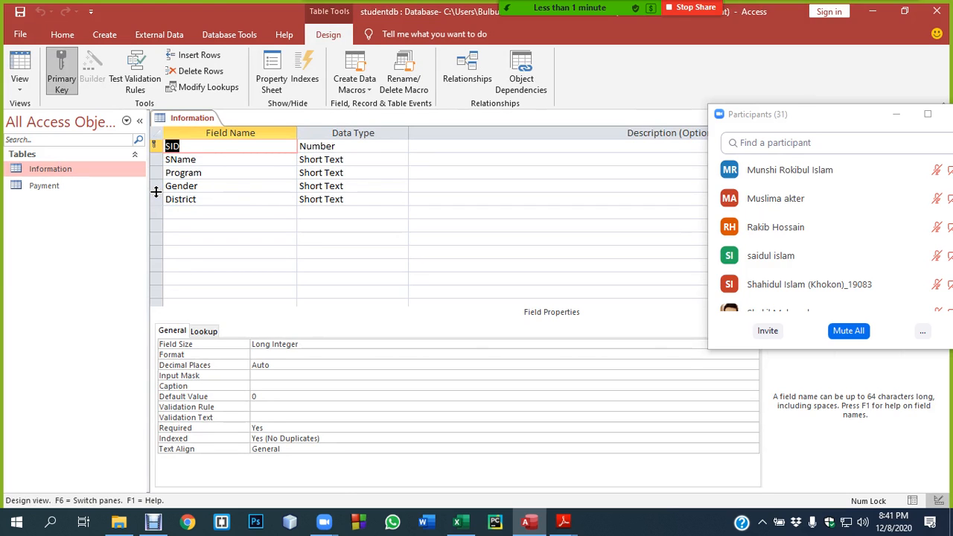
right_click(88, 169)
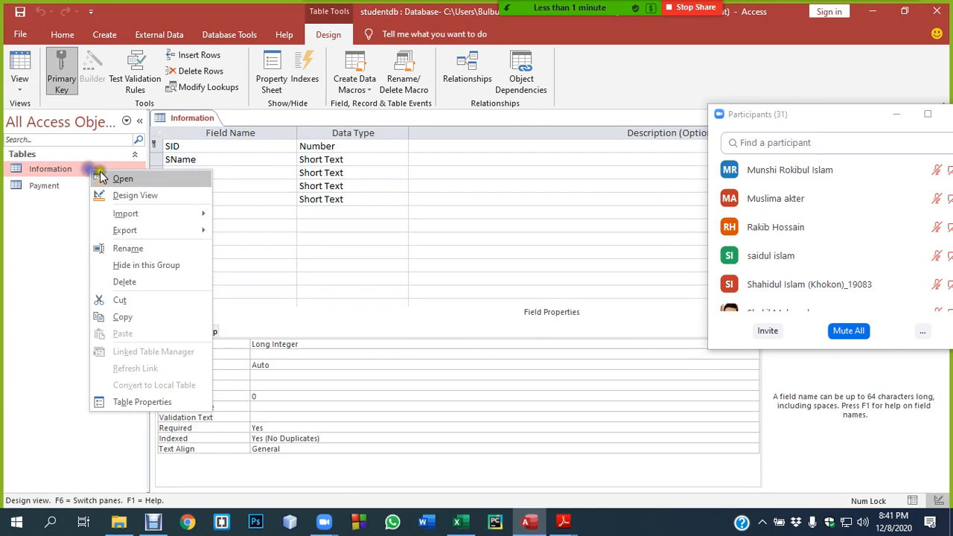
click(112, 175)
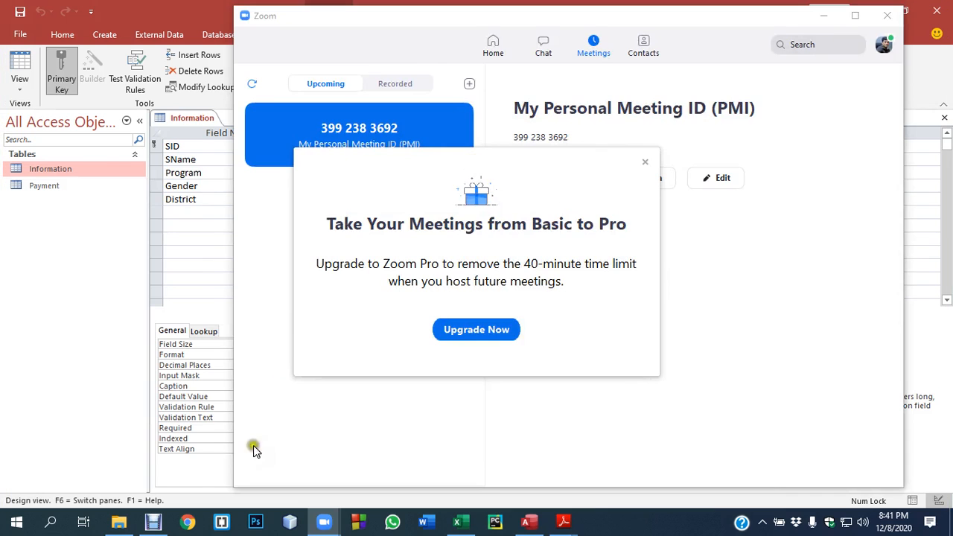
click(154, 521)
click(331, 467)
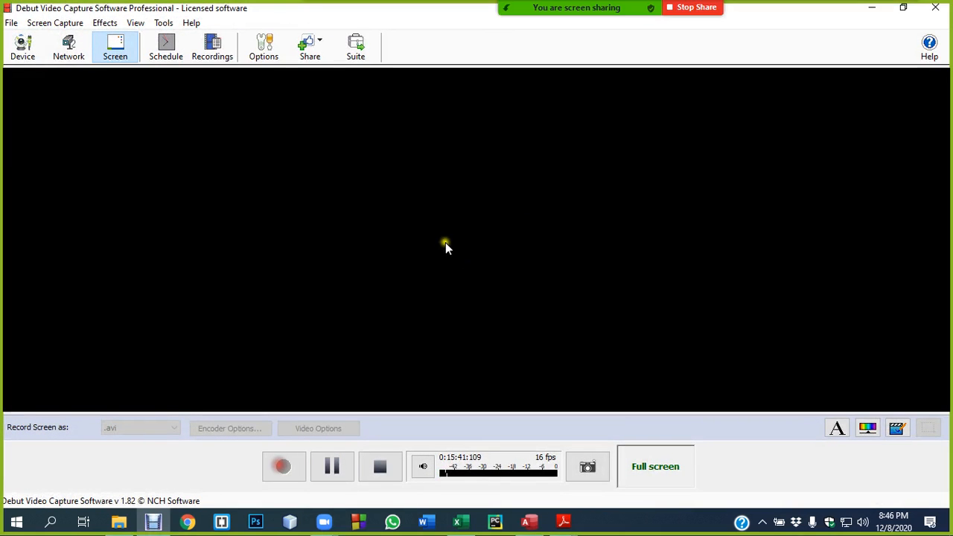
click(867, 11)
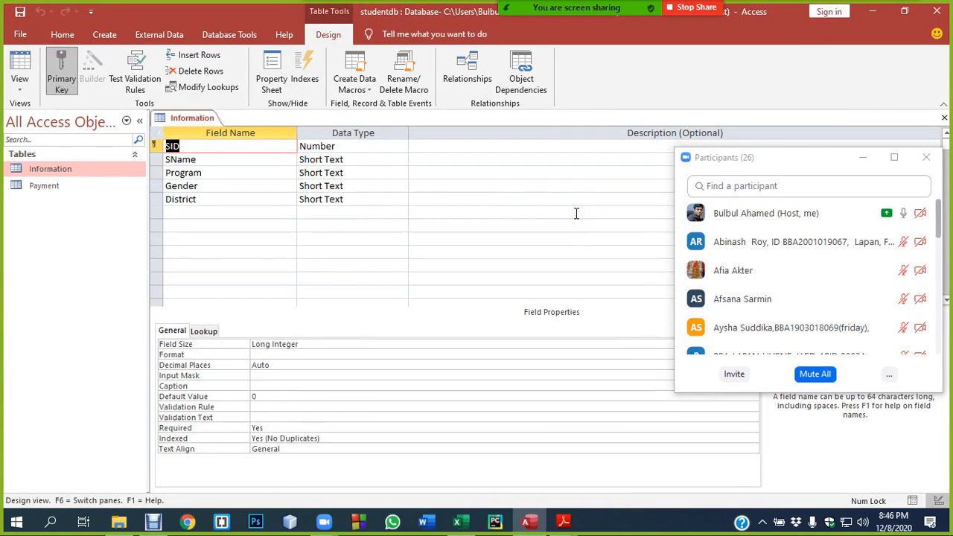
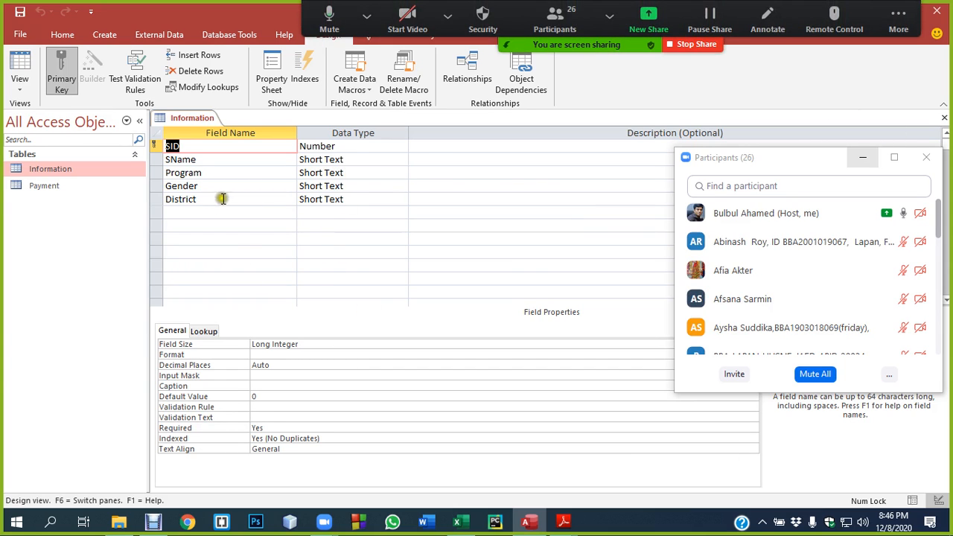
- Review the Information table's field list in Design View, from SID to District
click(190, 158)
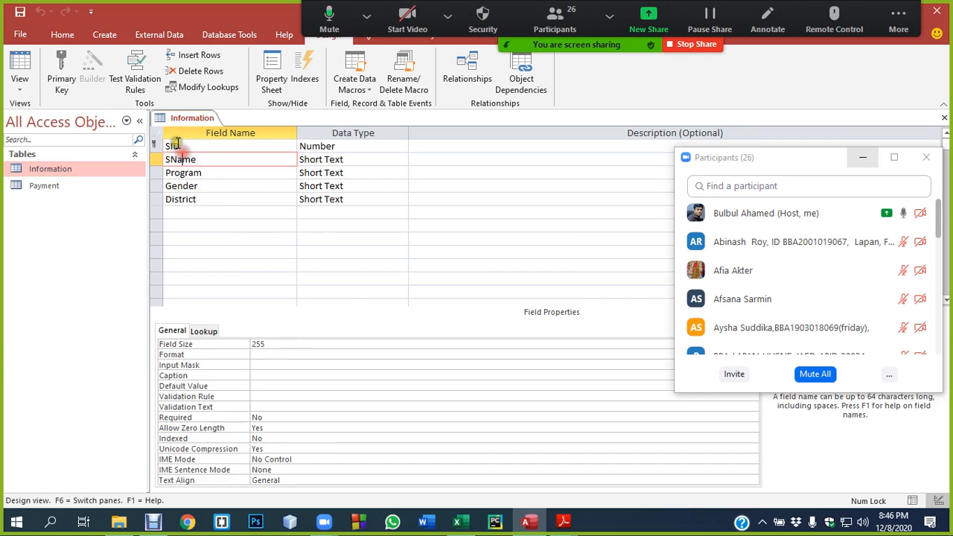
click(170, 142)
click(178, 186)
click(179, 199)
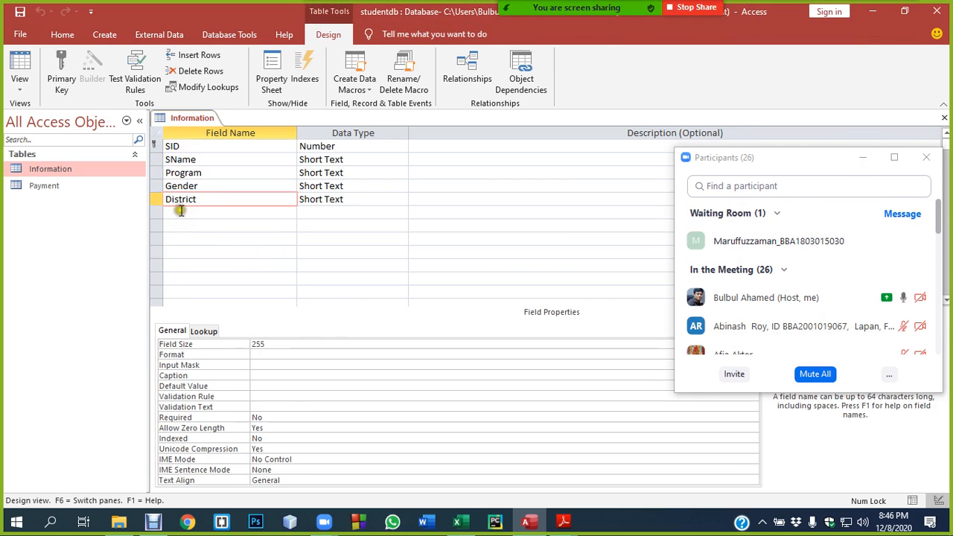
click(180, 212)
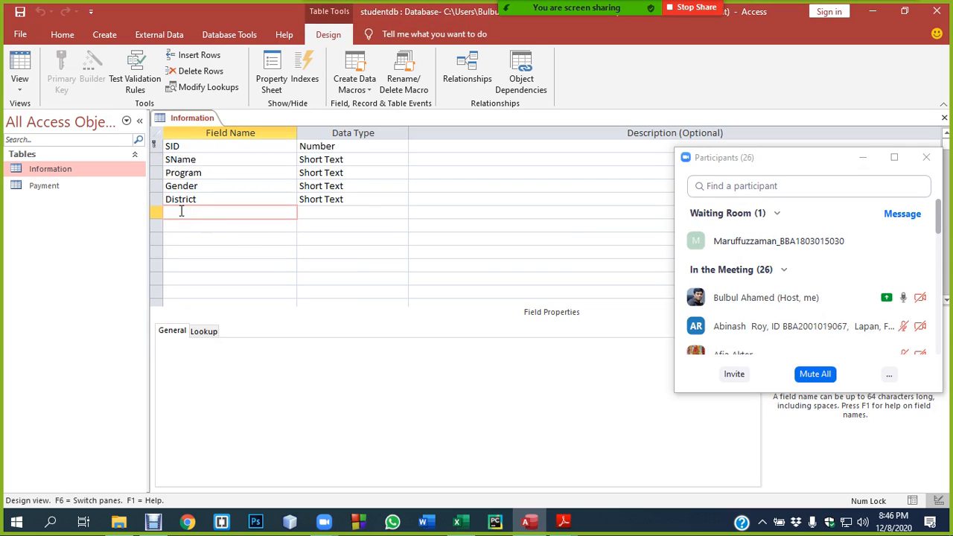
- Admit the participant in the waiting room and open the Information table in Datasheet View
click(856, 241)
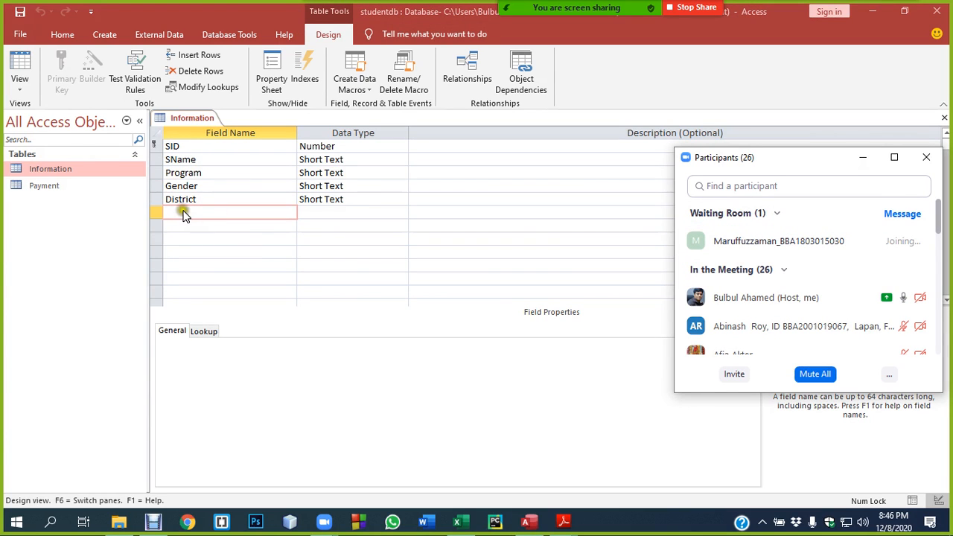
click(184, 213)
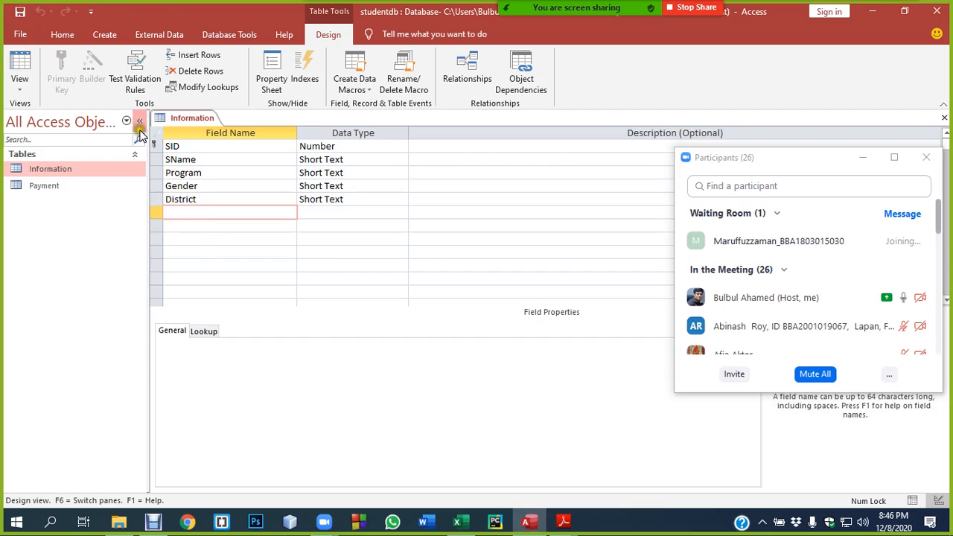
right_click(189, 117)
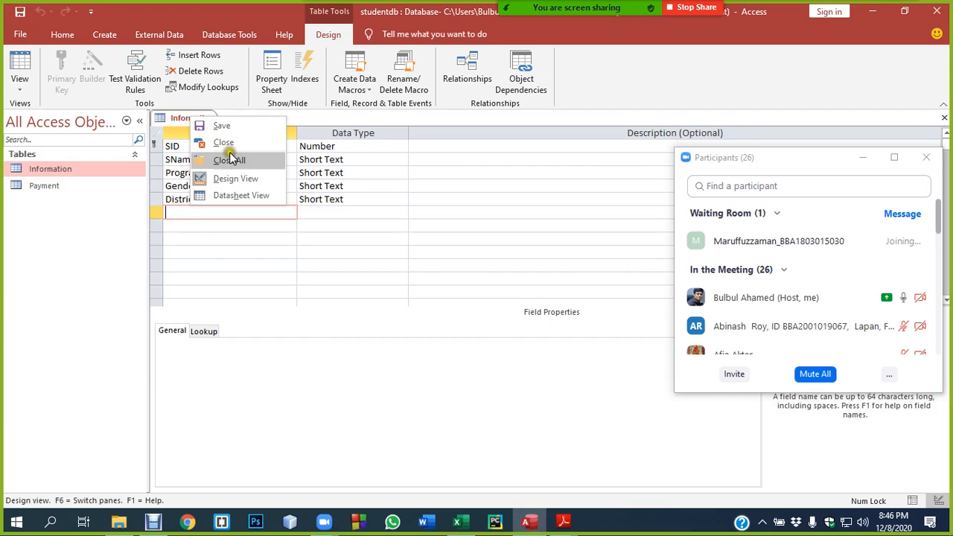
click(61, 172)
right_click(61, 172)
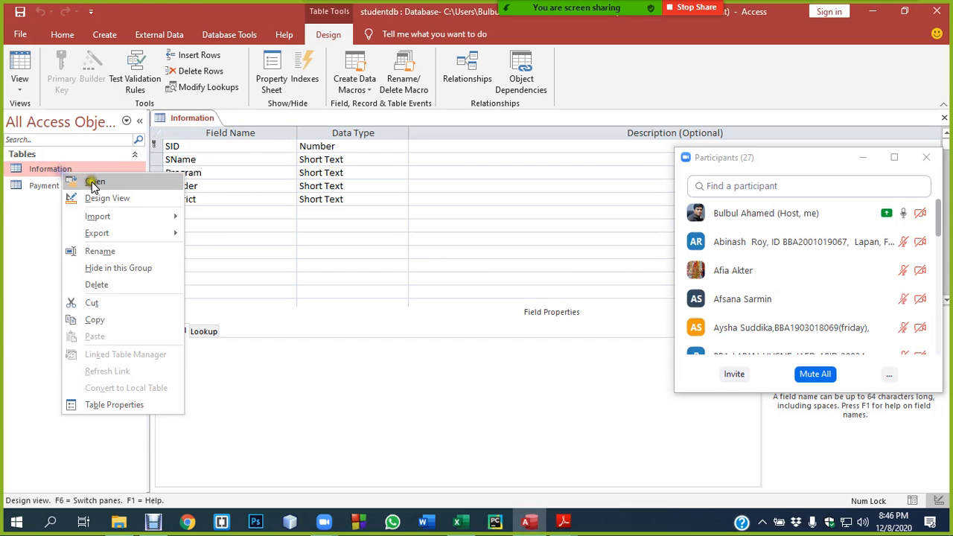
click(93, 183)
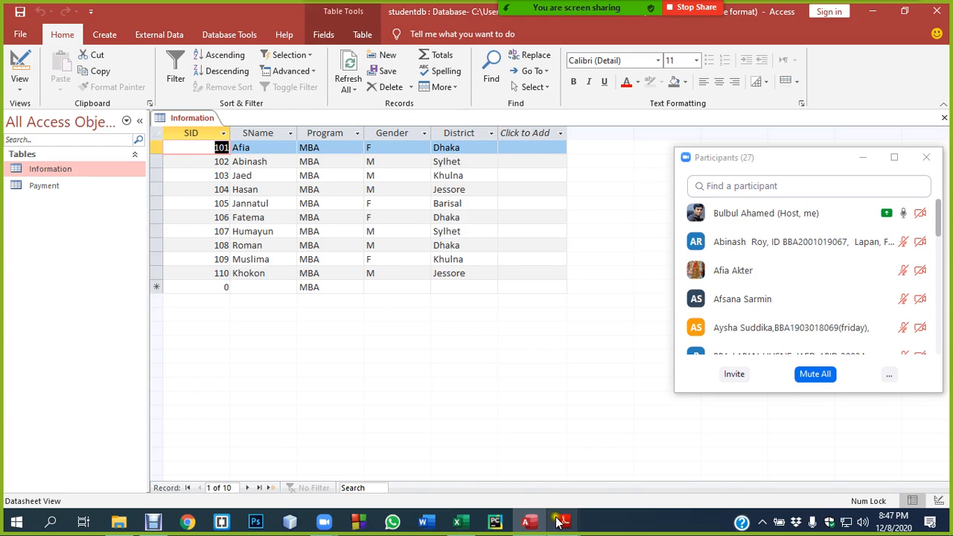
- Check the table definitions in MS Access 02.pdf and return to the Access database
mouse_move(564, 526)
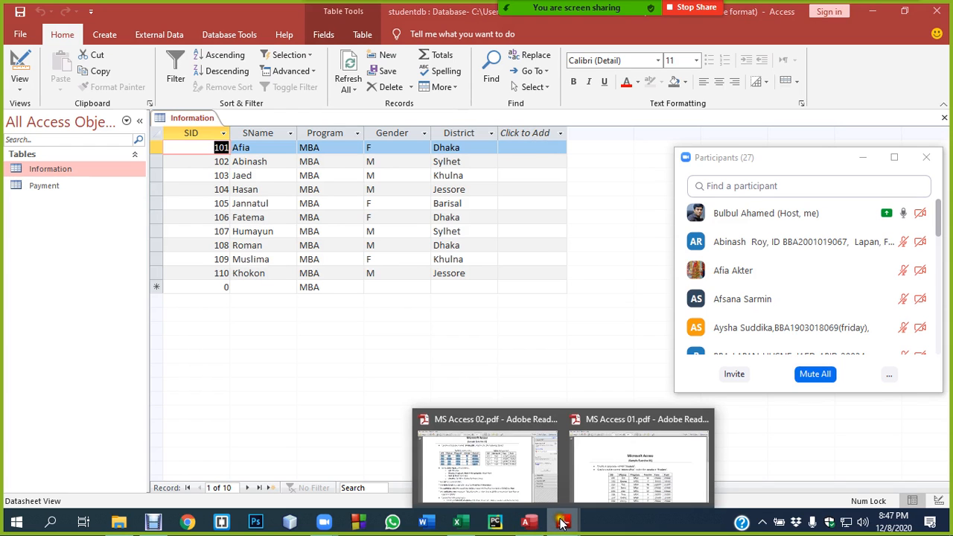
click(519, 480)
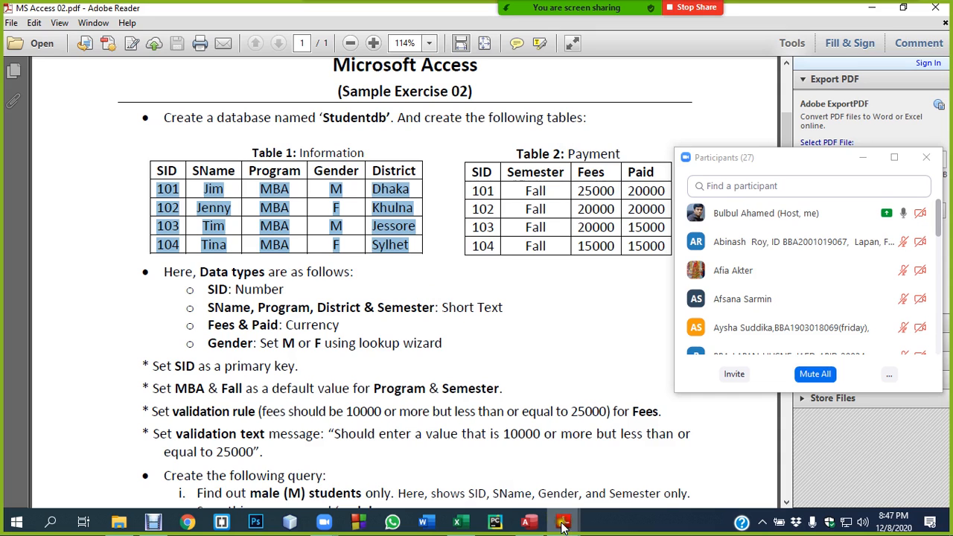
mouse_move(563, 524)
click(495, 469)
key(alt+Tab)
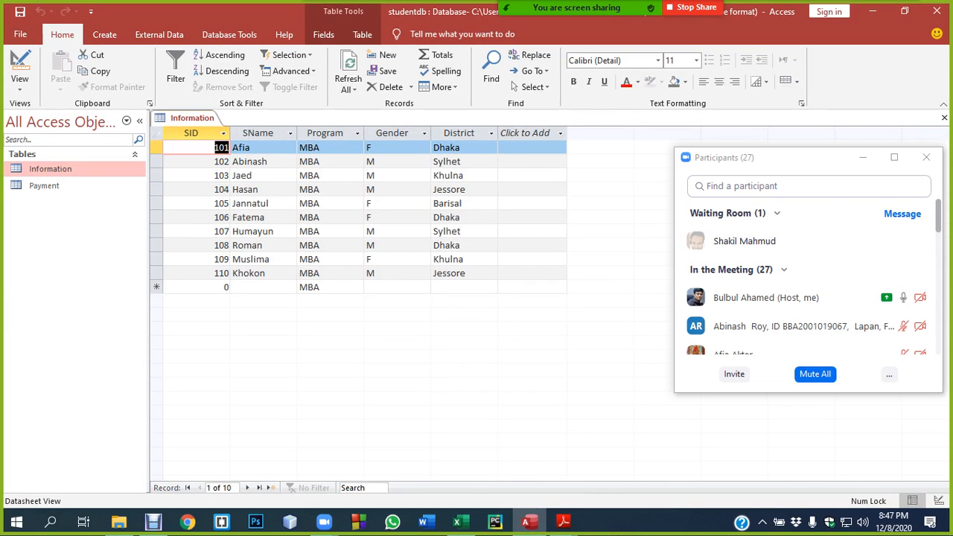
- Admit another waiting participant to the Zoom meeting and mute all participants
click(854, 241)
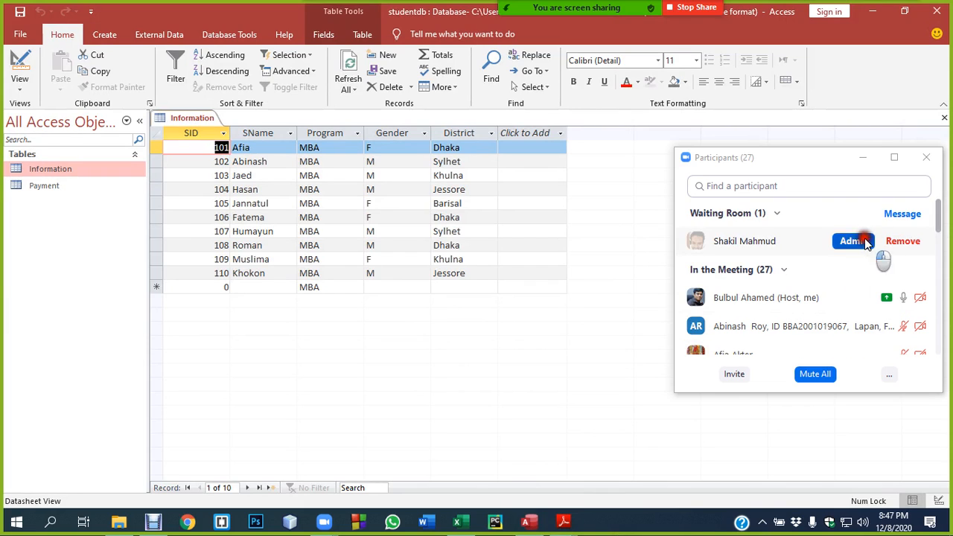
click(743, 414)
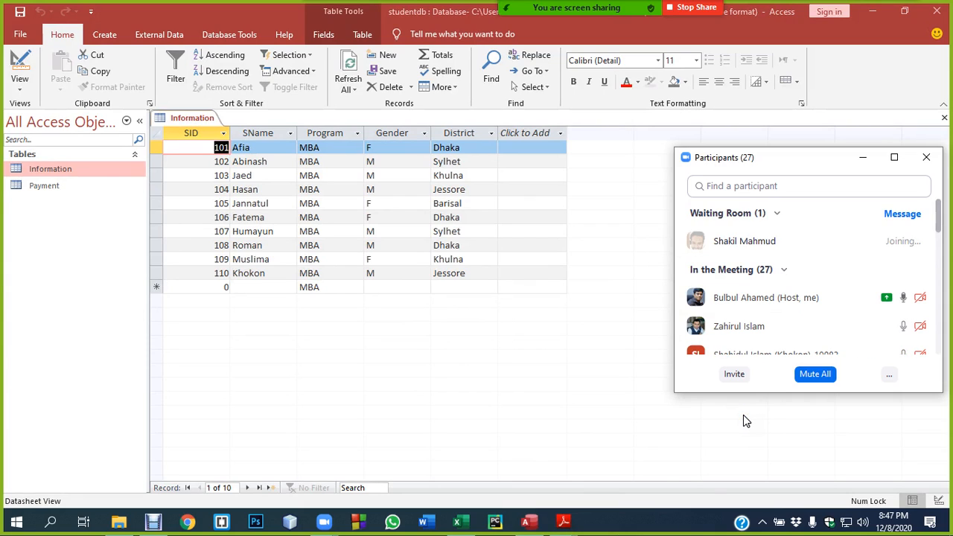
click(925, 382)
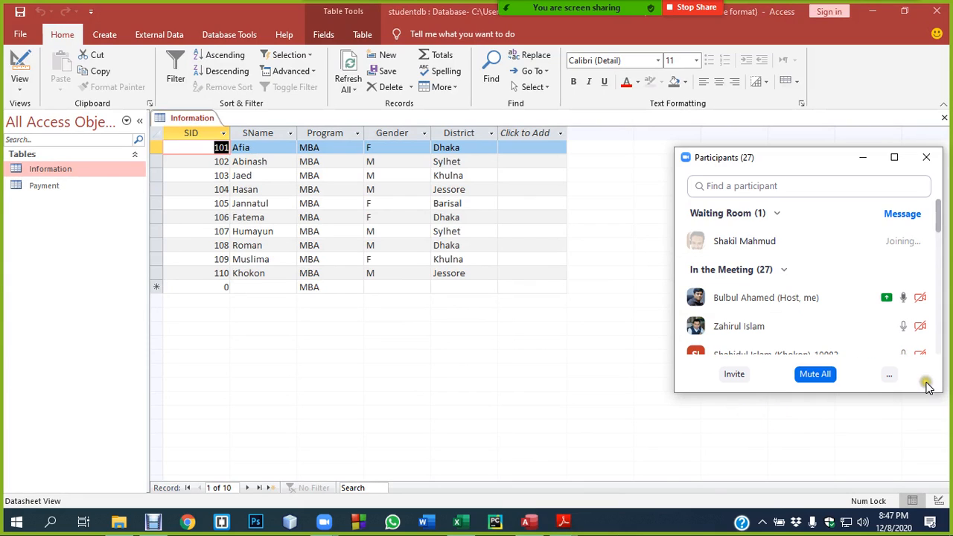
click(805, 374)
click(527, 297)
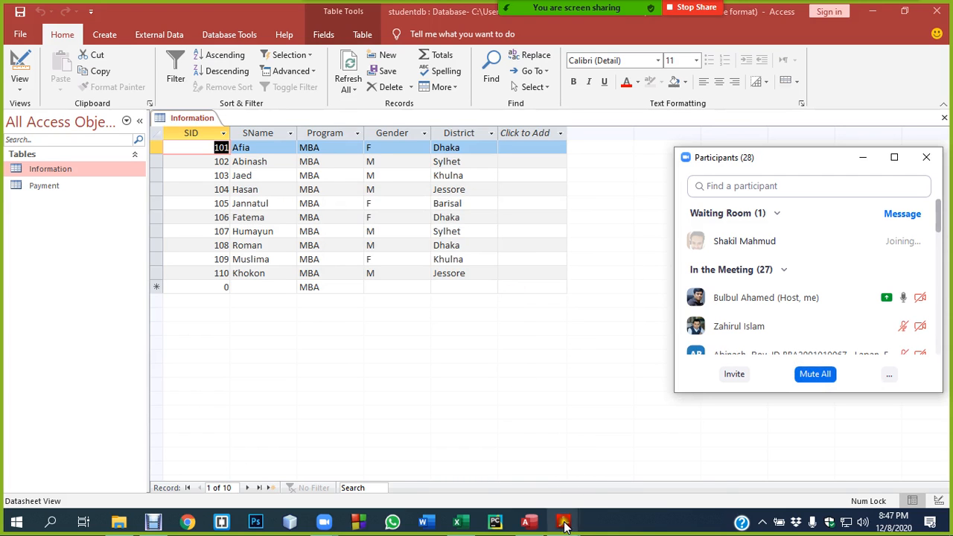
- Switch to MS Access 02.pdf, uncover the Payment table and highlight its column headings SID, Semester, Fees and Paid
mouse_move(564, 521)
click(476, 462)
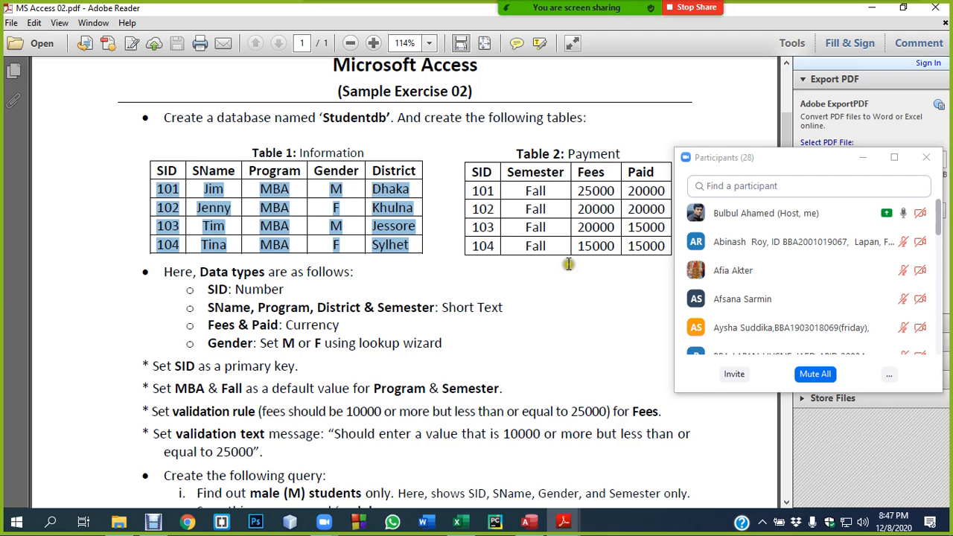
drag(773, 171, 814, 240)
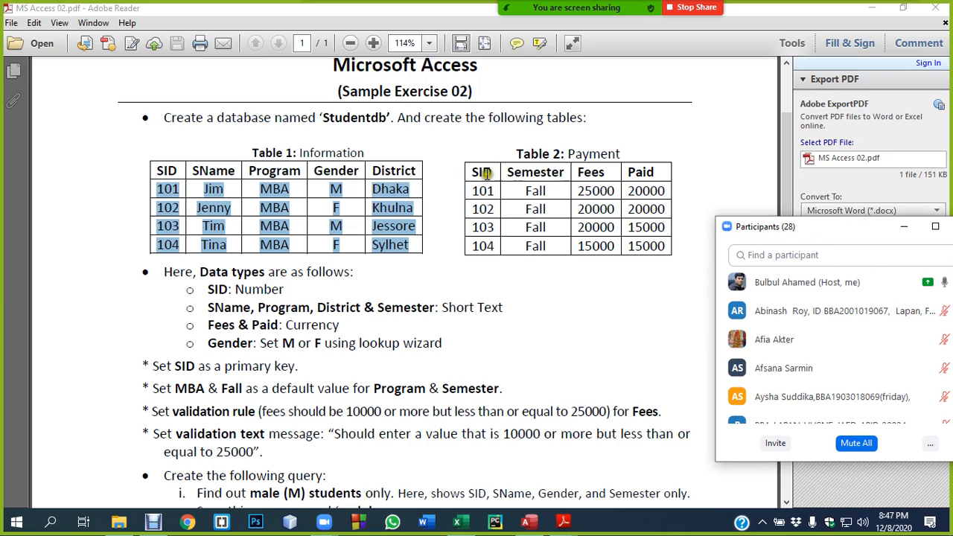
drag(475, 173, 661, 184)
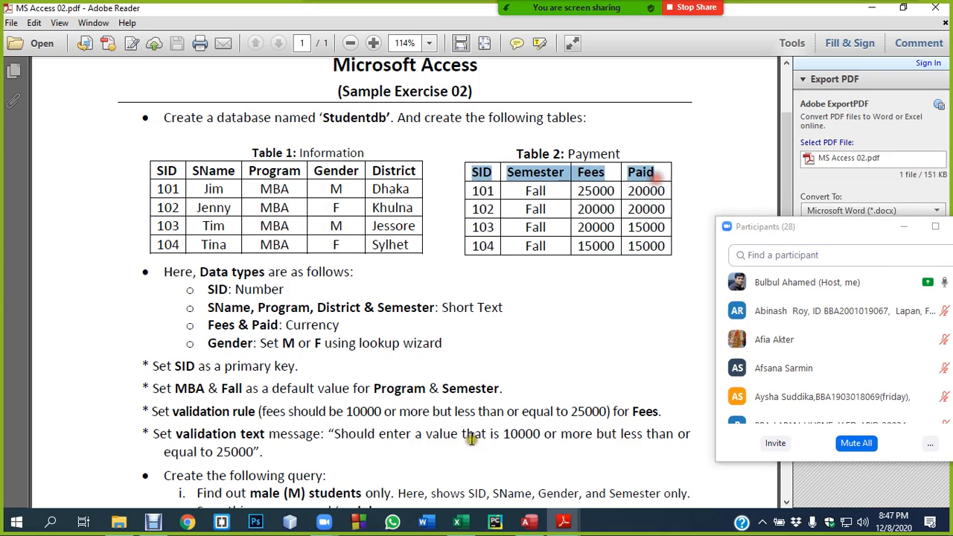
- Return to Access, open the Payment table in Design View and rename its ID field to SID
click(529, 521)
right_click(51, 186)
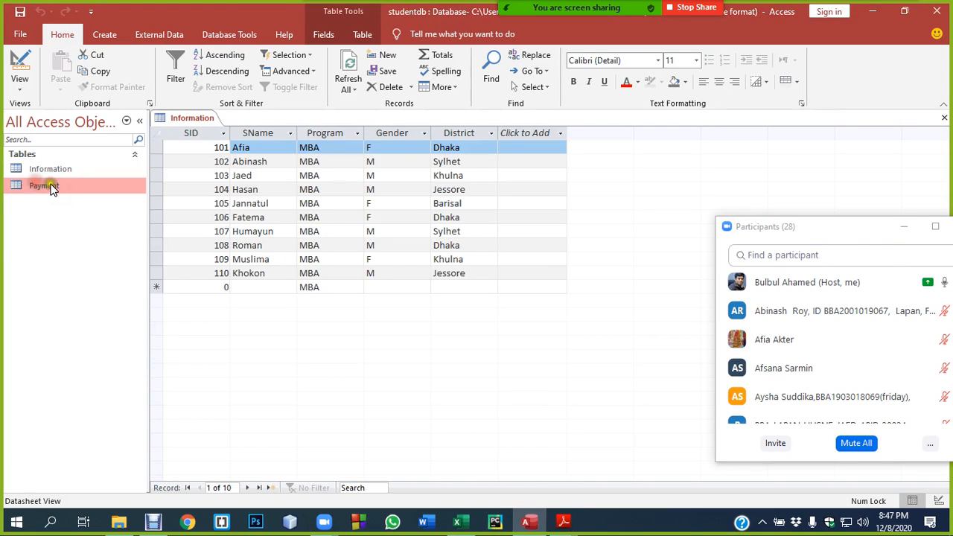
click(95, 209)
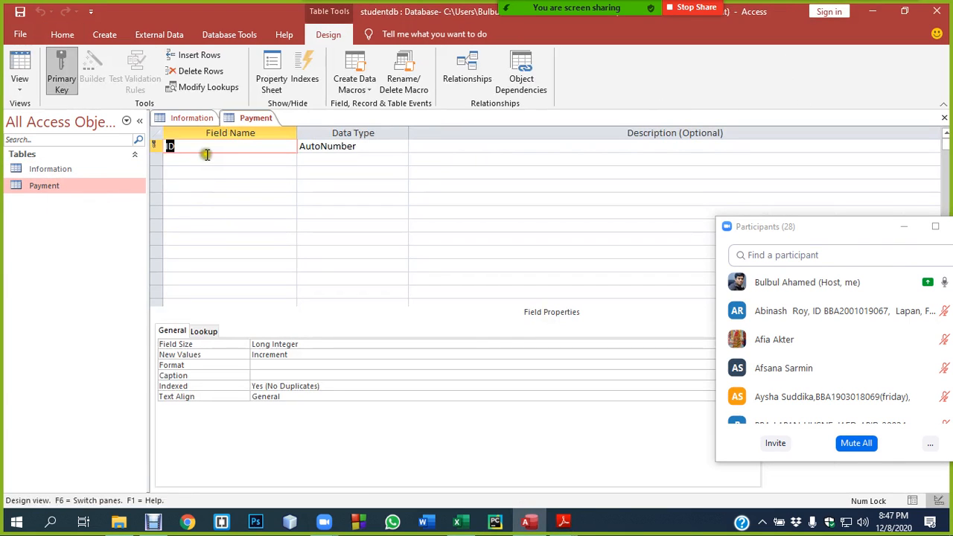
text(SI)
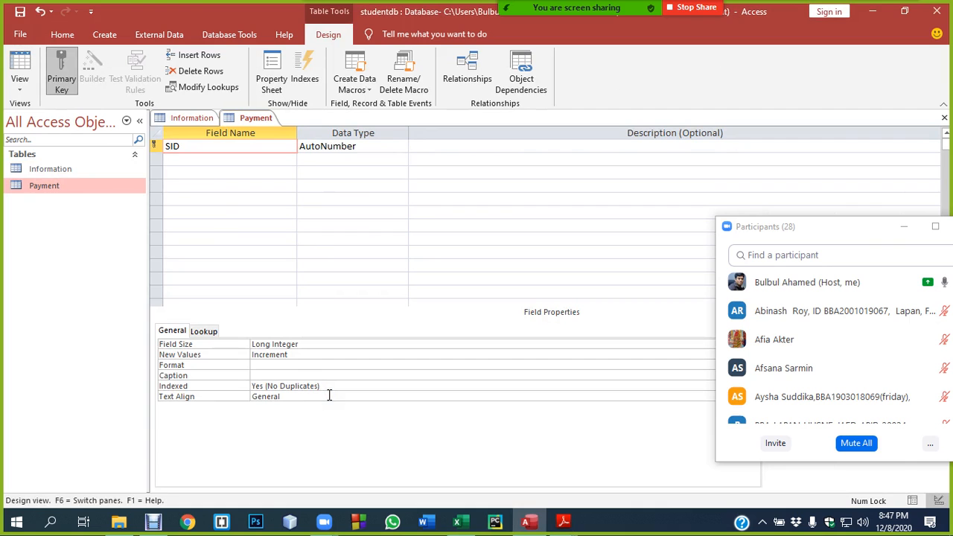
mouse_move(563, 520)
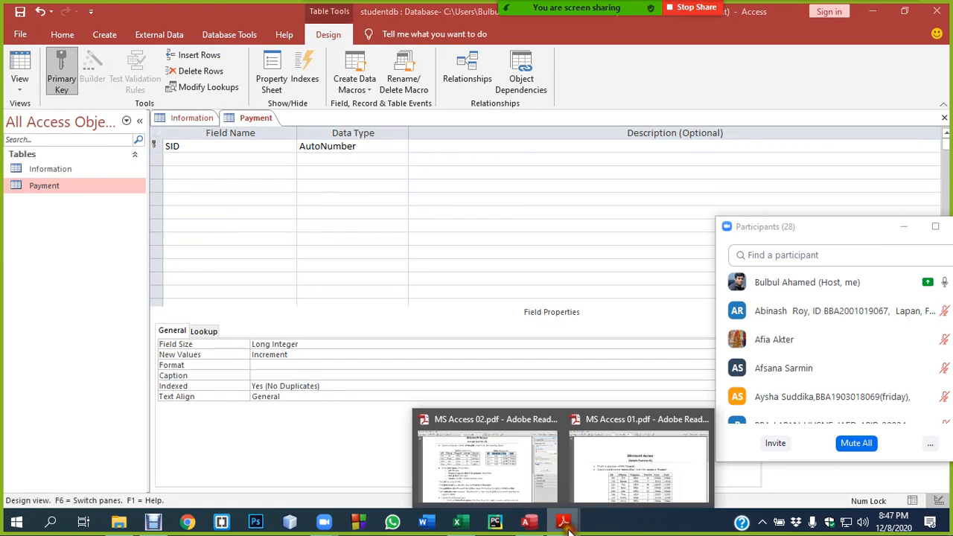
click(480, 477)
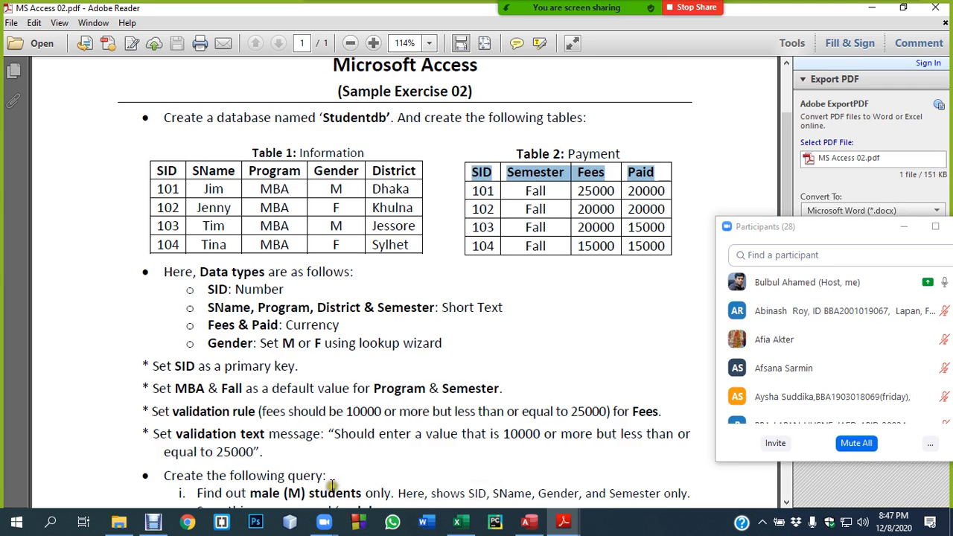
click(529, 521)
text(D)
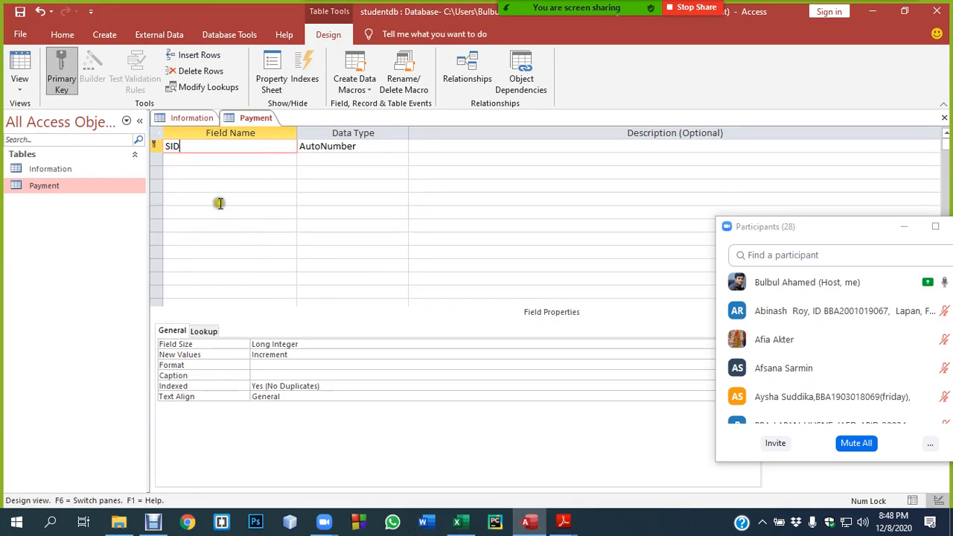
- Add the fields Semester, Fees and Paid below SID in the Payment table's design
click(185, 158)
text(Semester)
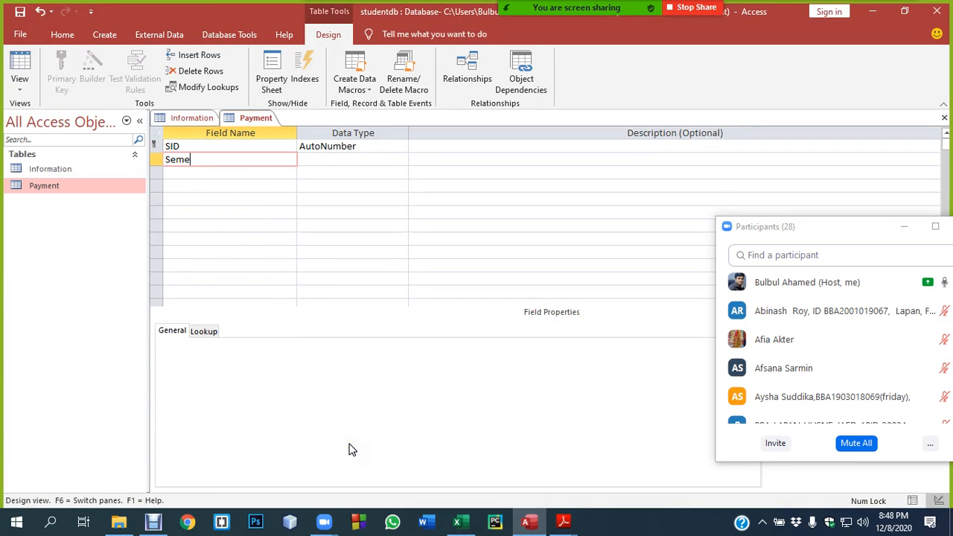
click(199, 170)
text(Fees)
click(190, 184)
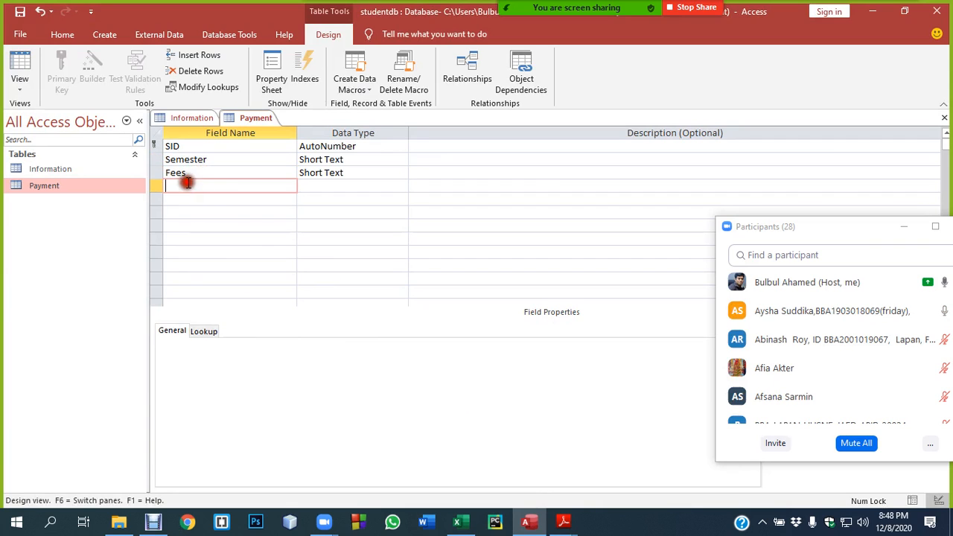
text(p)
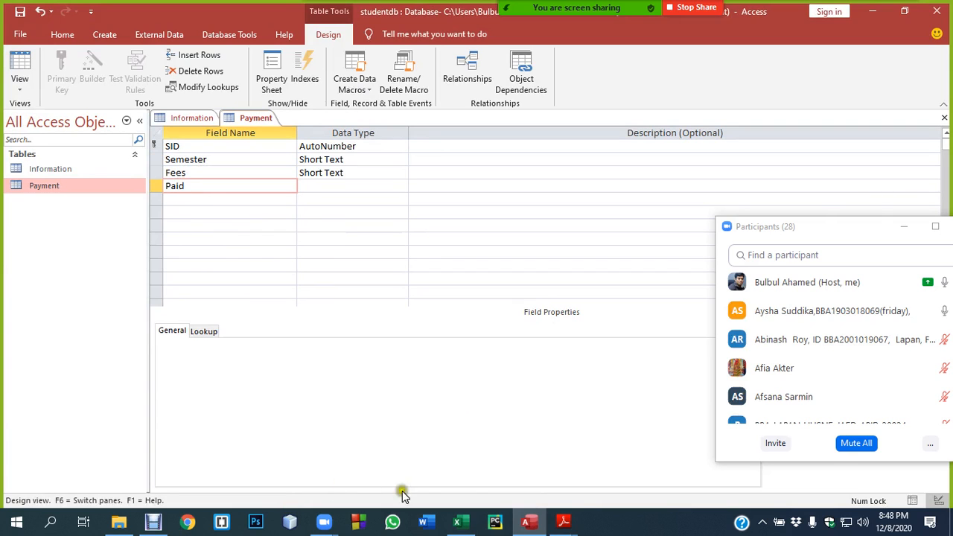
- Set the data type of the Fees and Paid fields to Currency
click(334, 172)
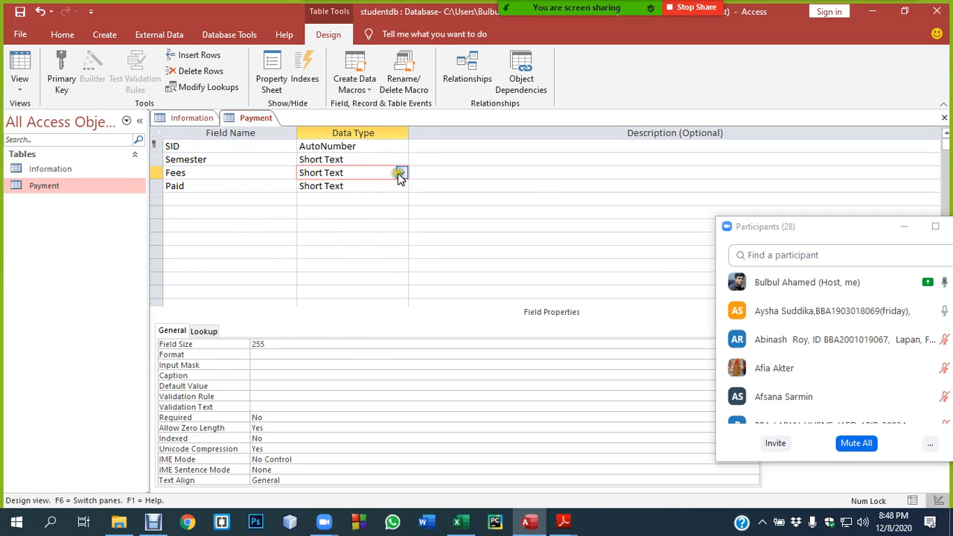
click(401, 173)
click(336, 262)
click(359, 186)
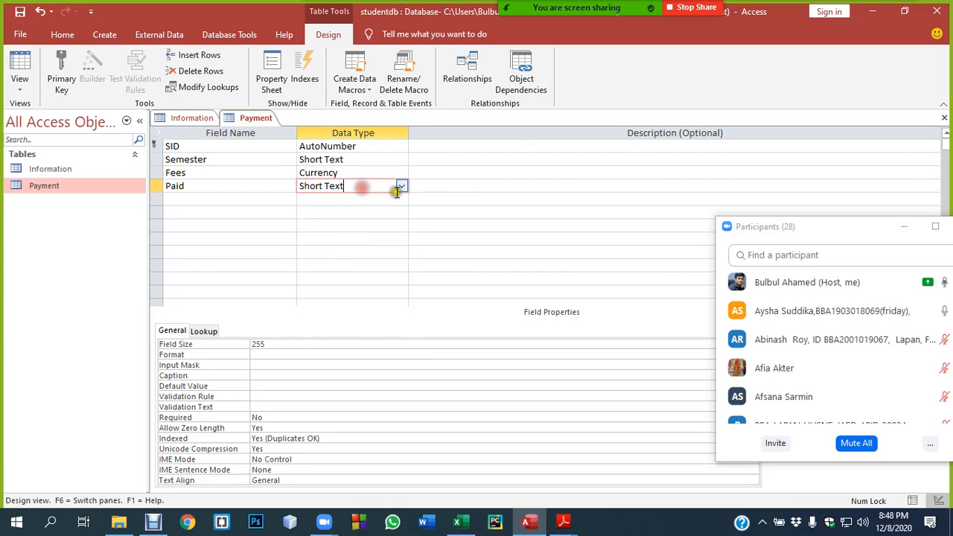
click(401, 186)
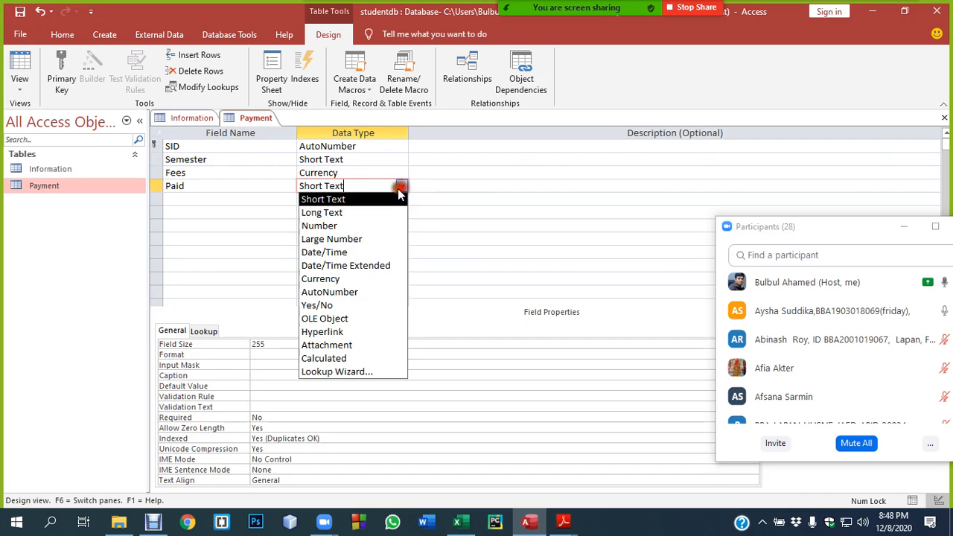
click(321, 279)
- Change the data type of the Payment table's SID field to Number
click(344, 158)
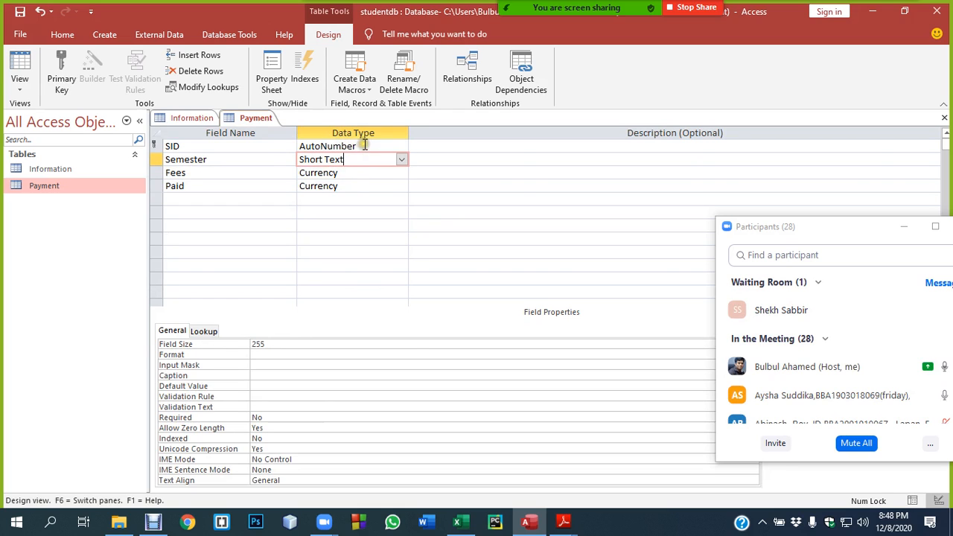
click(364, 146)
click(397, 145)
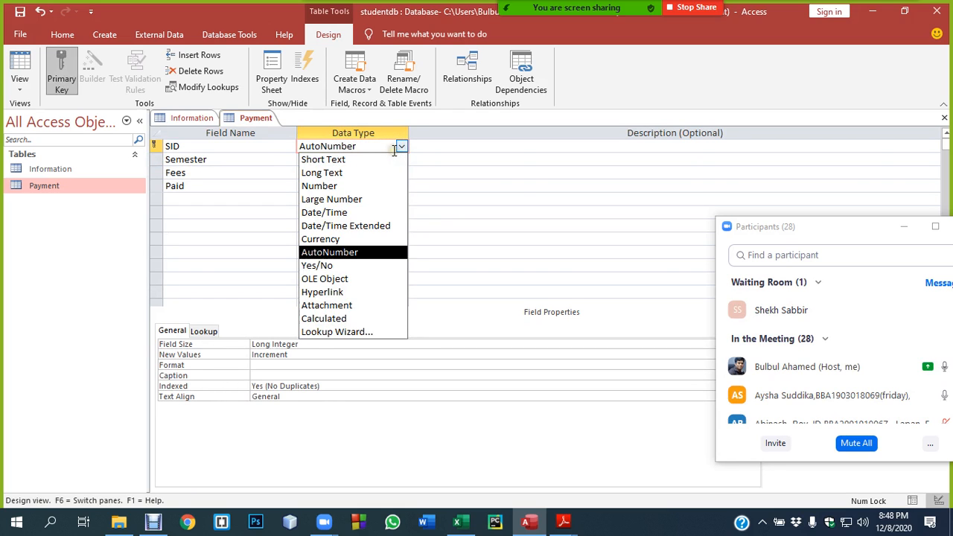
click(327, 185)
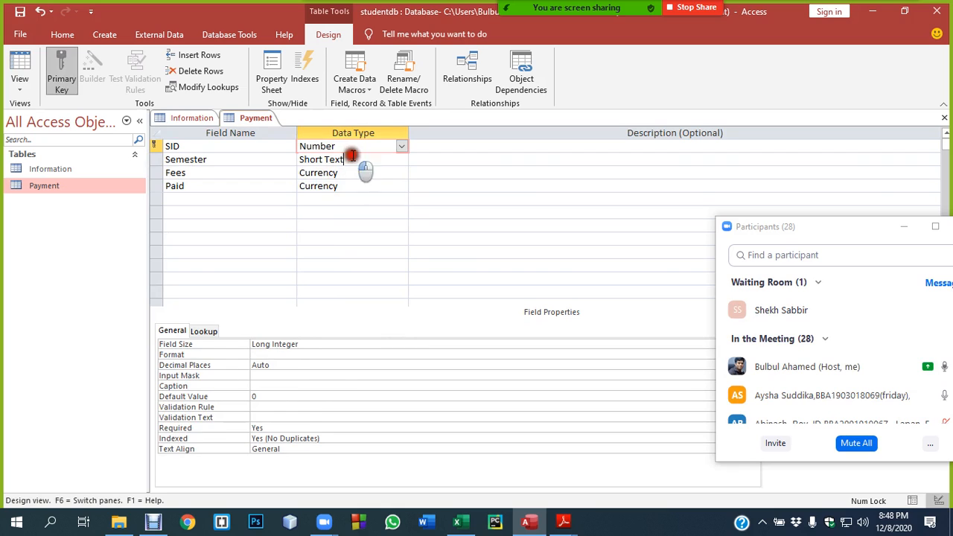
- Set the default value of the Semester field to Fall
click(351, 158)
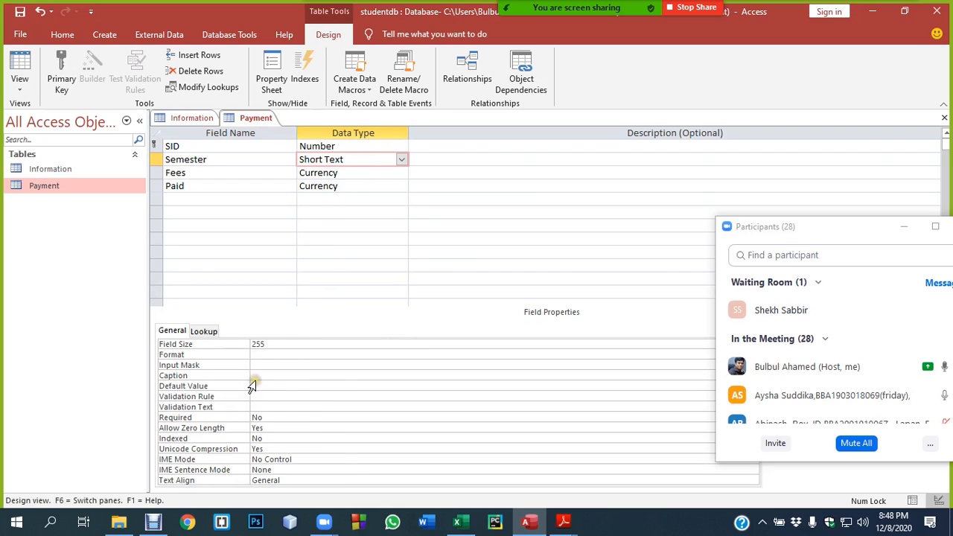
click(185, 158)
click(321, 158)
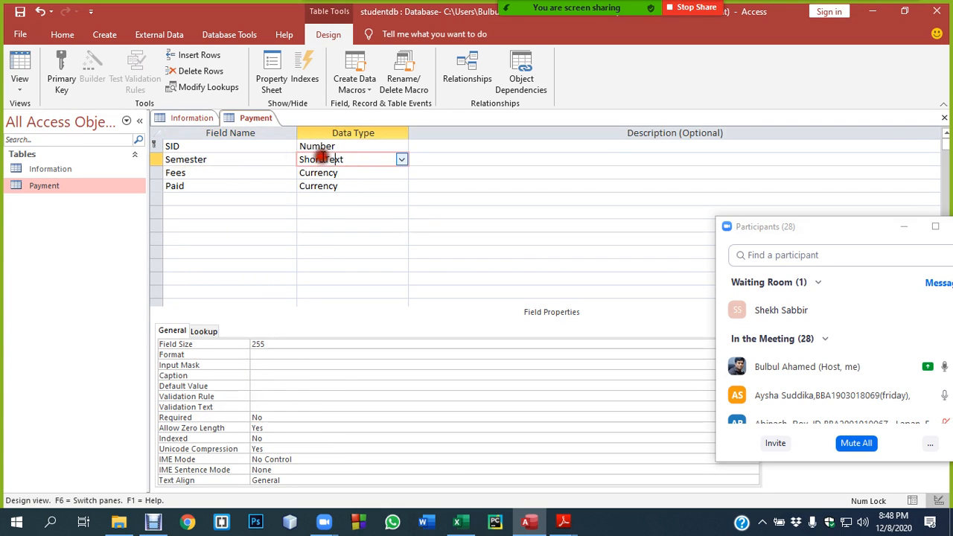
click(253, 157)
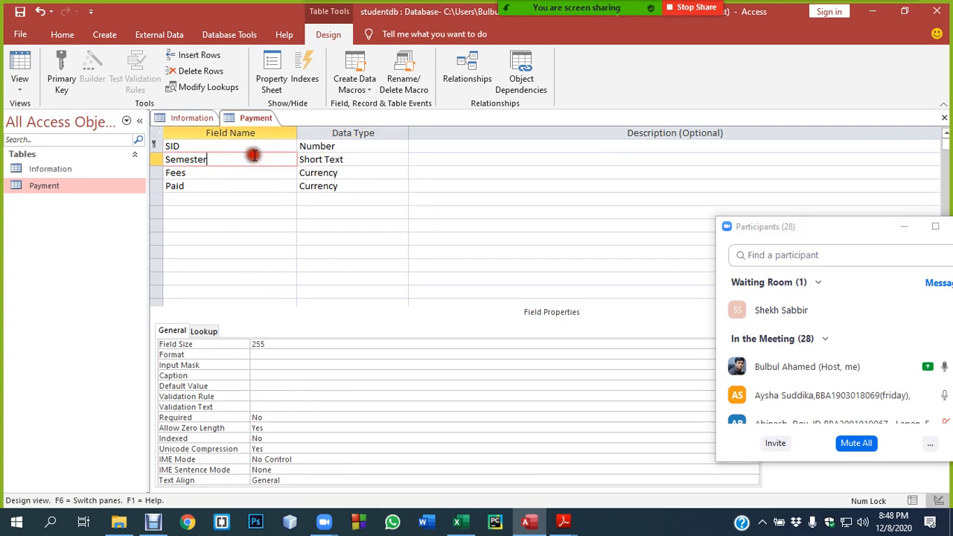
click(272, 385)
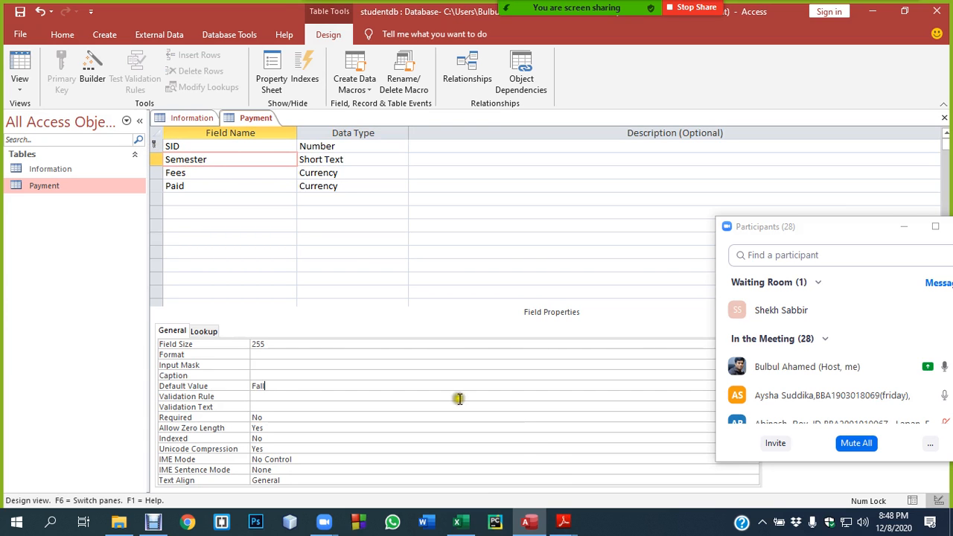
- Switch to MS Access 02.pdf in Adobe Reader and highlight Semester in the default value instruction
click(563, 521)
click(601, 476)
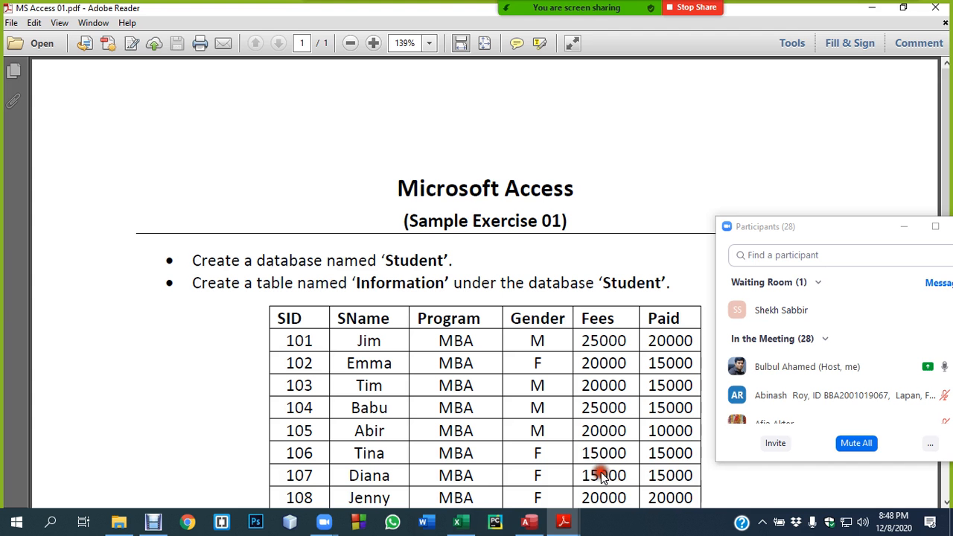
click(563, 520)
click(495, 470)
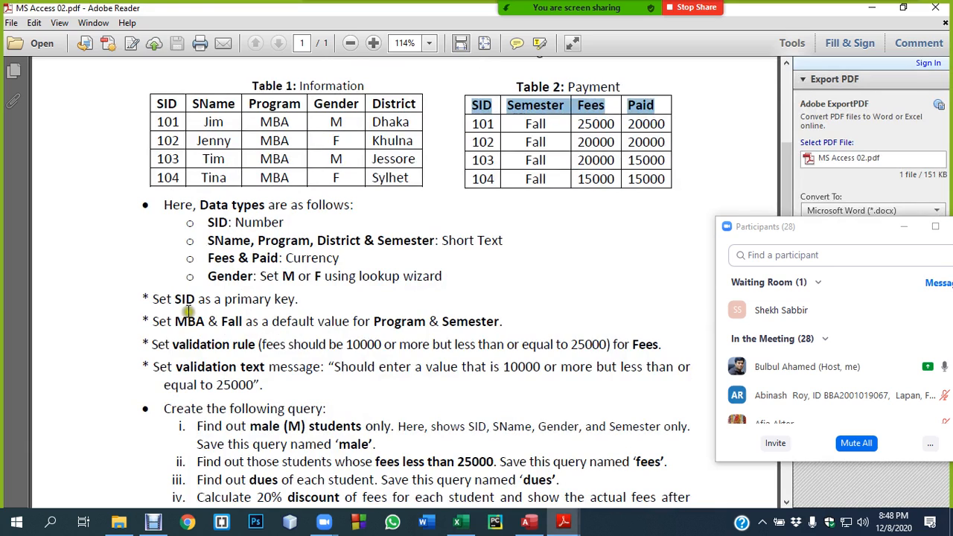
click(223, 318)
click(461, 322)
double_click(461, 322)
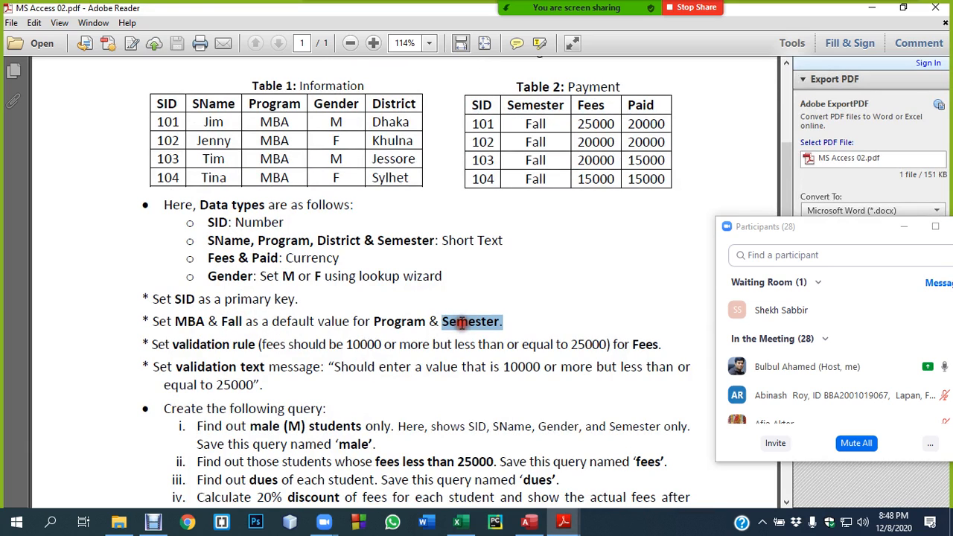
- Highlight the validation rule and validation text instructions for Fees in MS Access 02.pdf
double_click(646, 344)
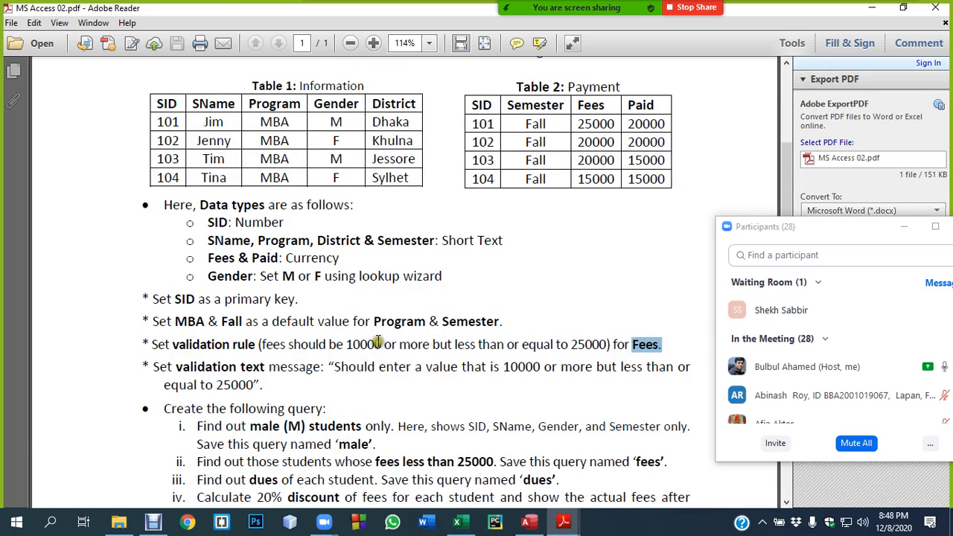
drag(172, 344, 255, 345)
drag(176, 366, 316, 363)
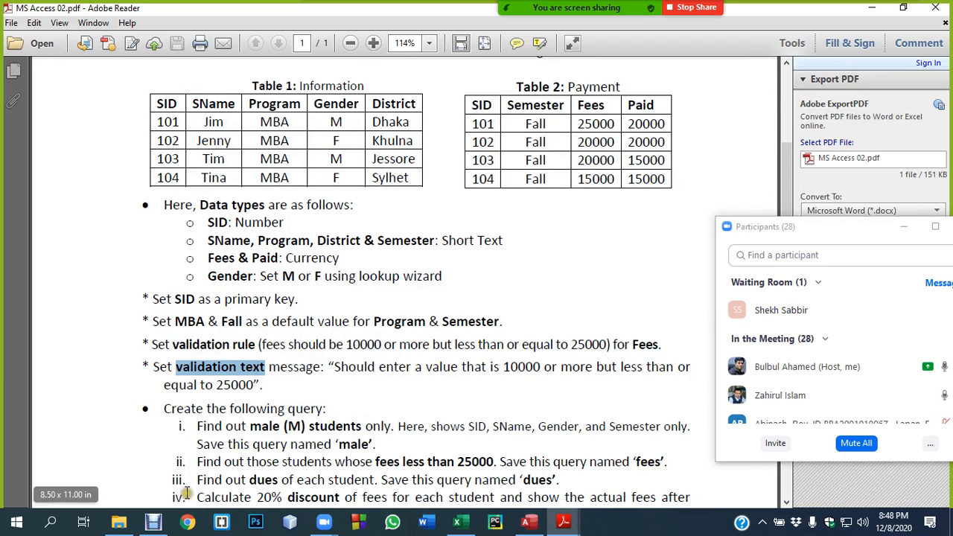
click(152, 522)
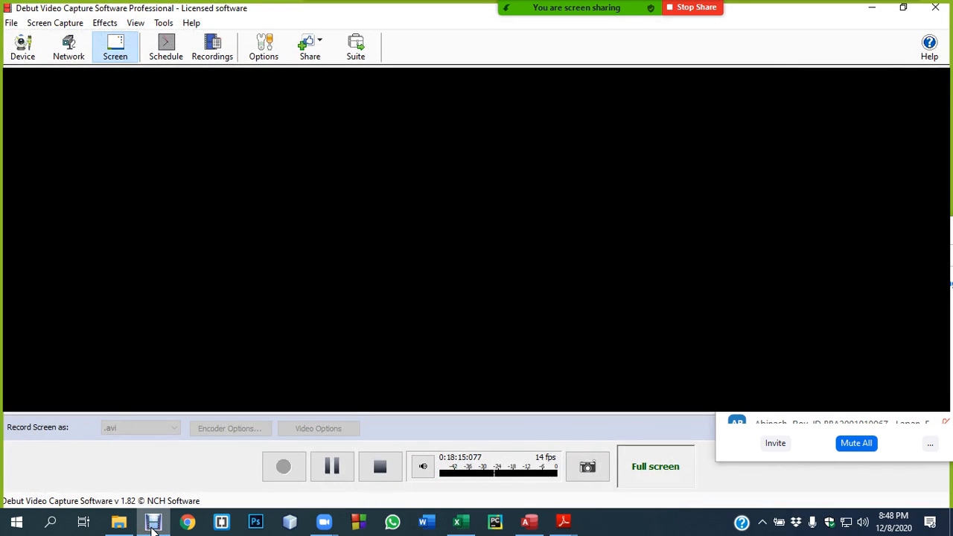
click(153, 522)
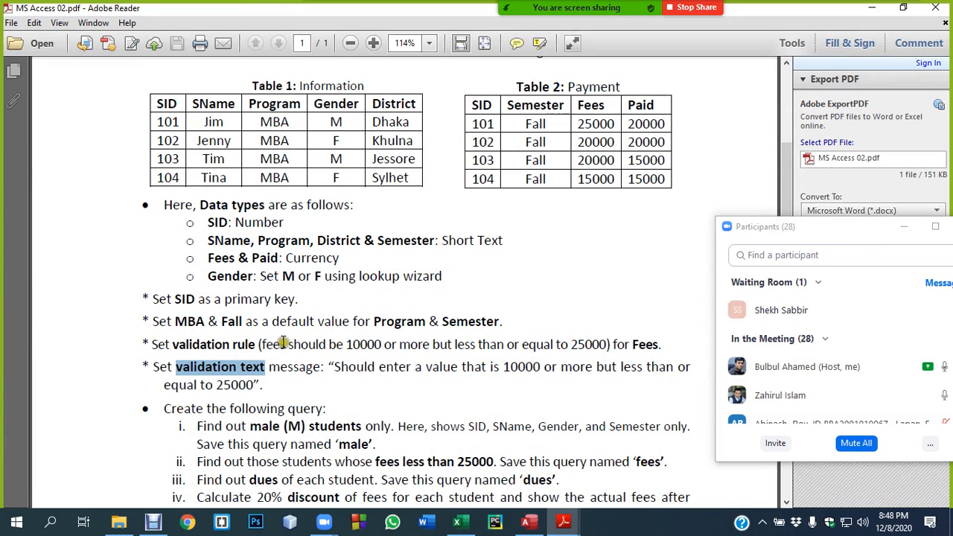
drag(344, 343, 592, 346)
click(524, 342)
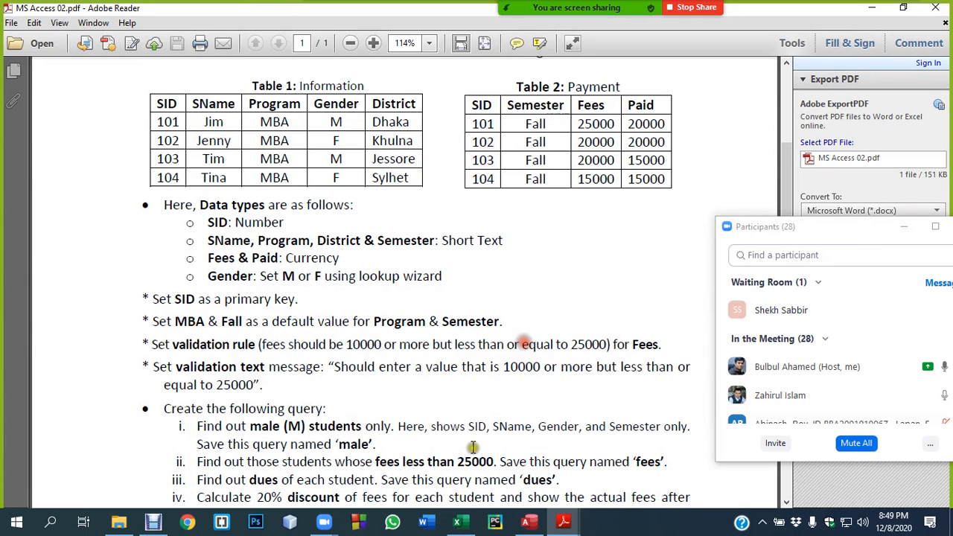
- Return to Access, admit the waiting Zoom participant and move the Participants window so it is fully on screen
click(528, 521)
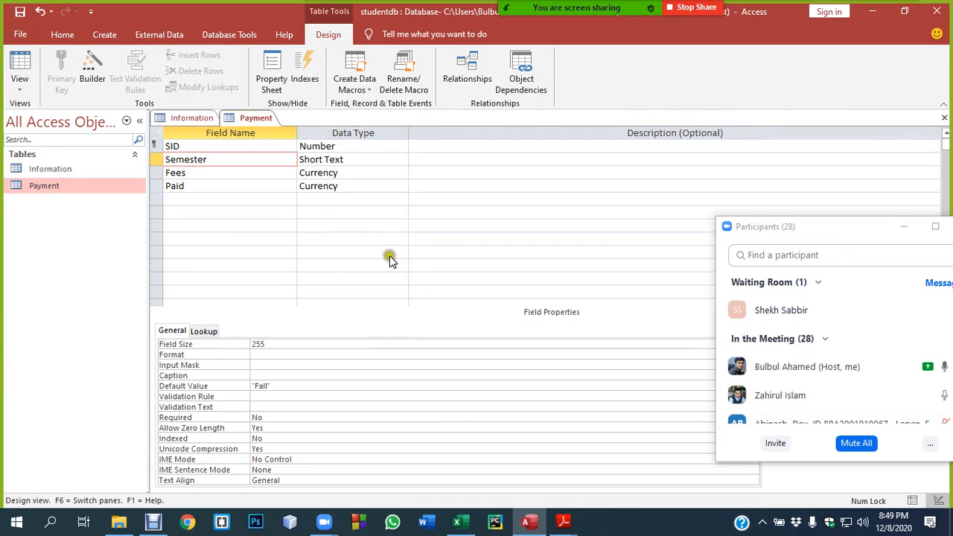
click(893, 311)
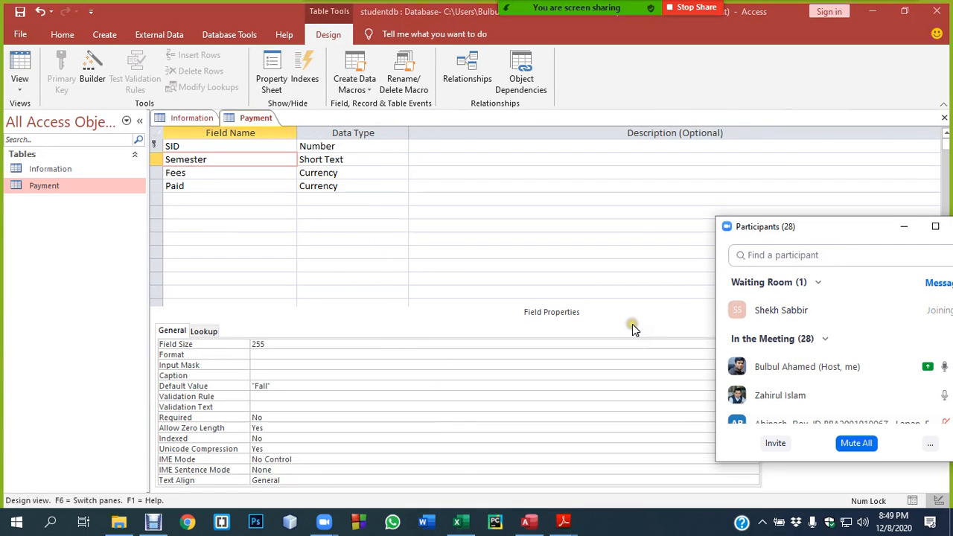
drag(857, 231, 786, 159)
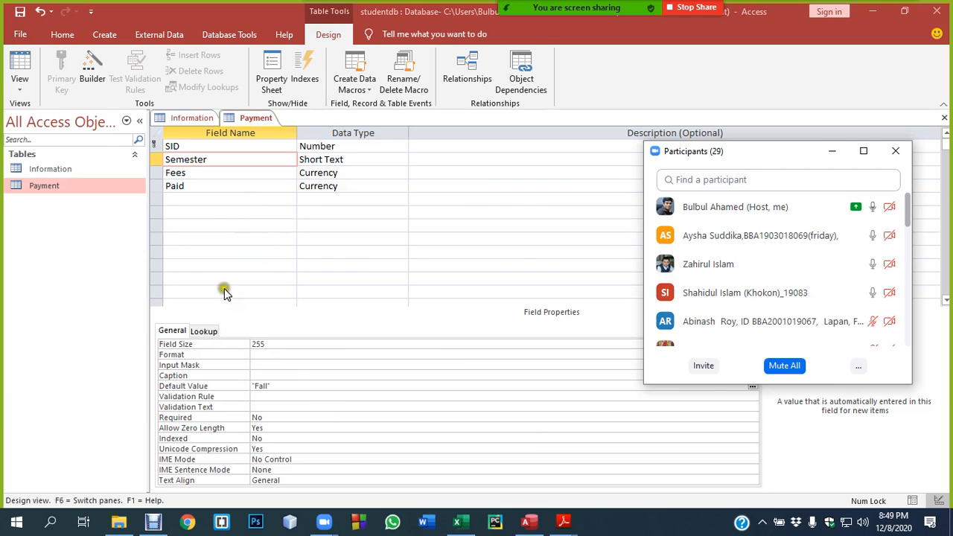
- Enter >=10000 as the first condition of the Fees field's validation rule
click(199, 172)
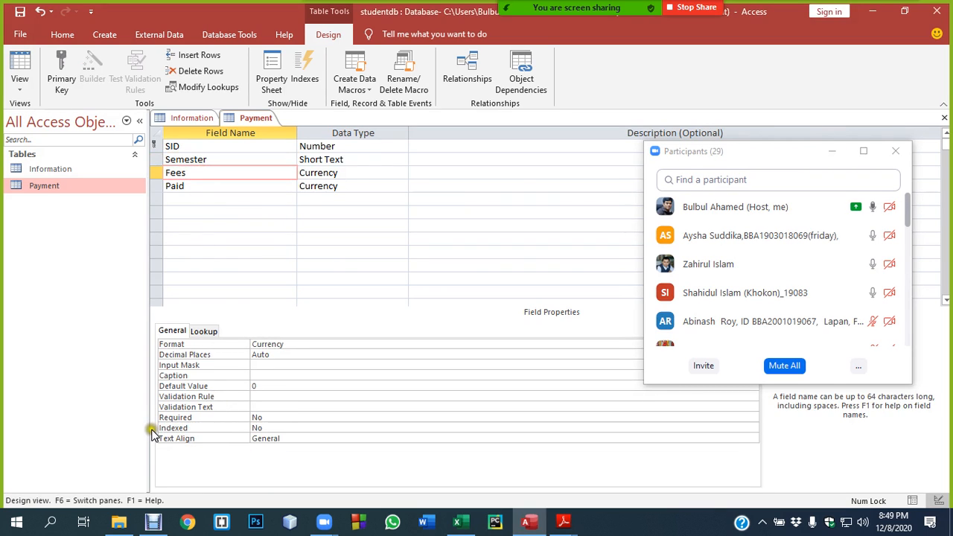
click(262, 396)
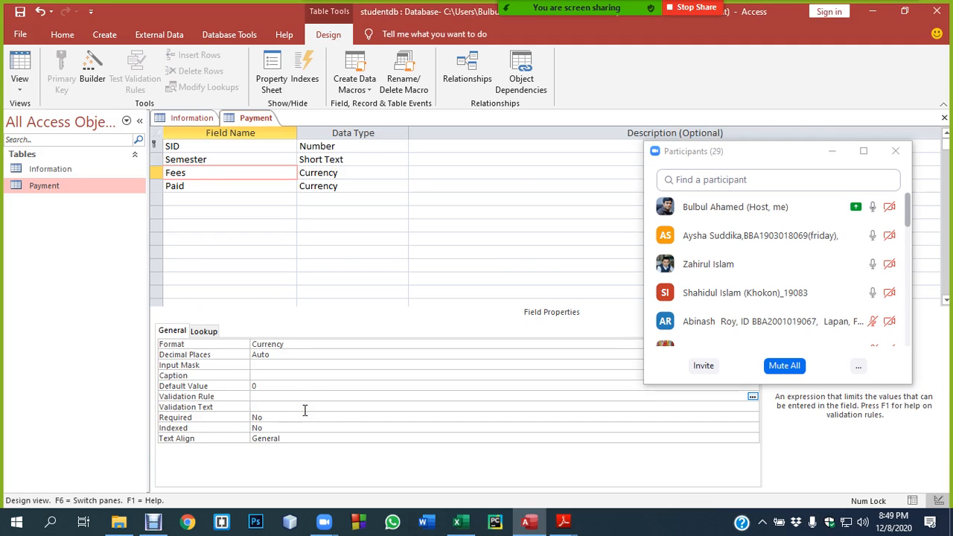
click(563, 521)
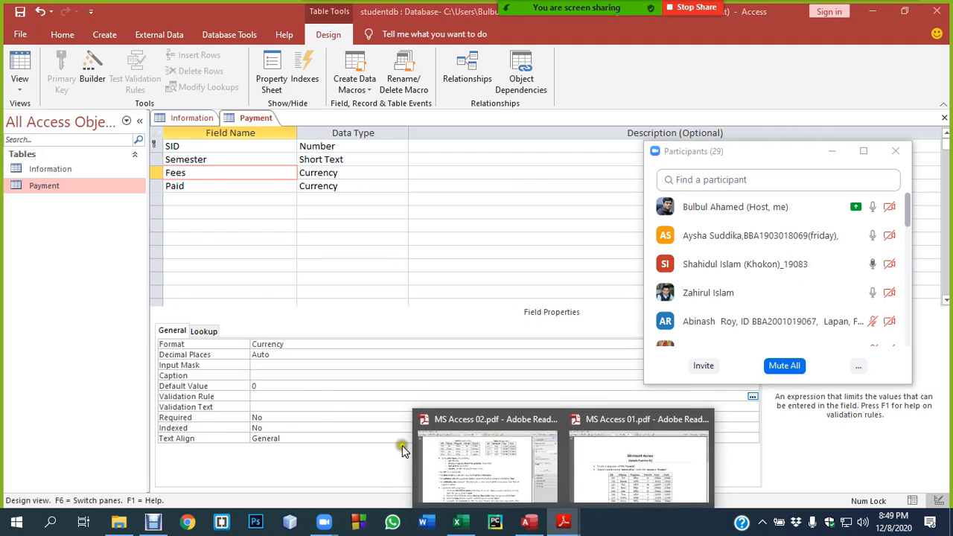
click(272, 399)
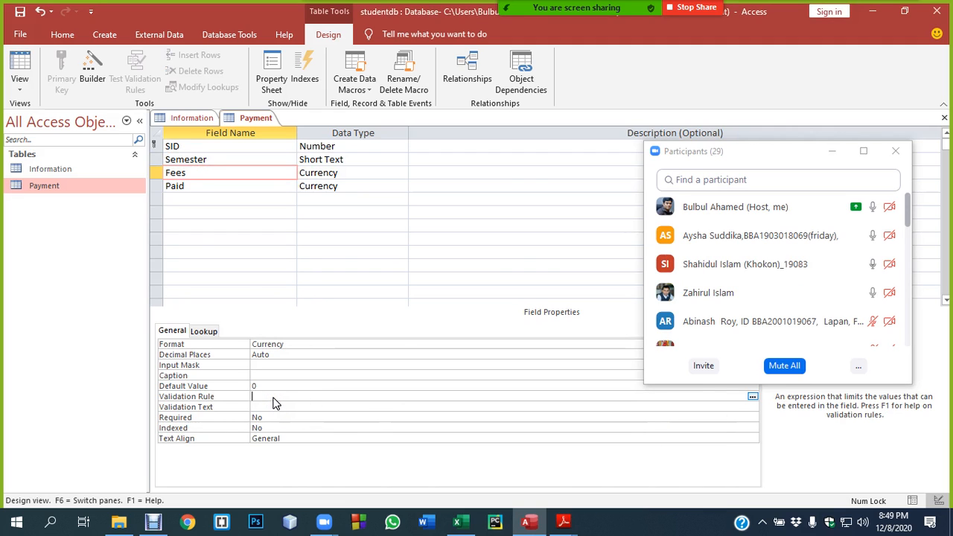
click(296, 461)
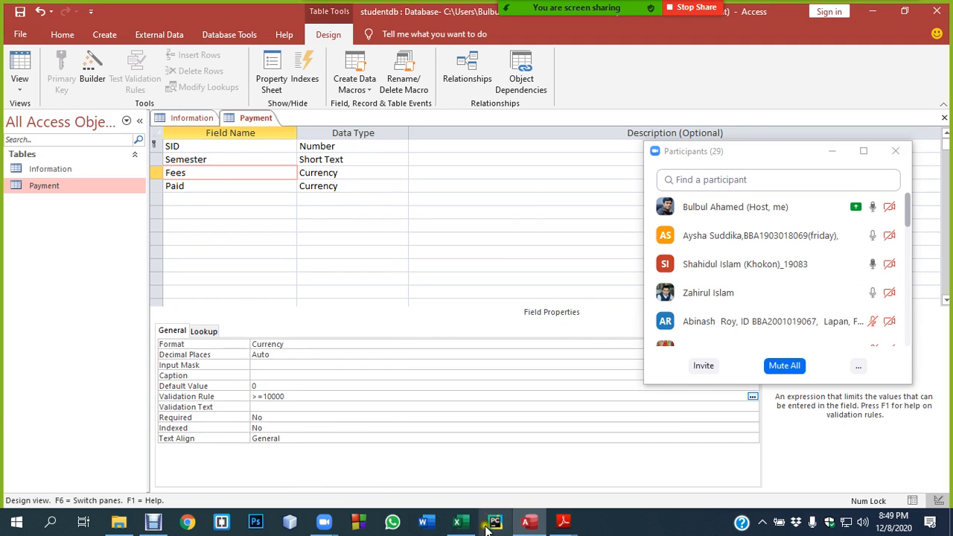
- Check the upper limit in MS Access 02.pdf, extend the Fees validation rule with AND <=25000, and admit the waiting Zoom participant
click(564, 521)
click(473, 463)
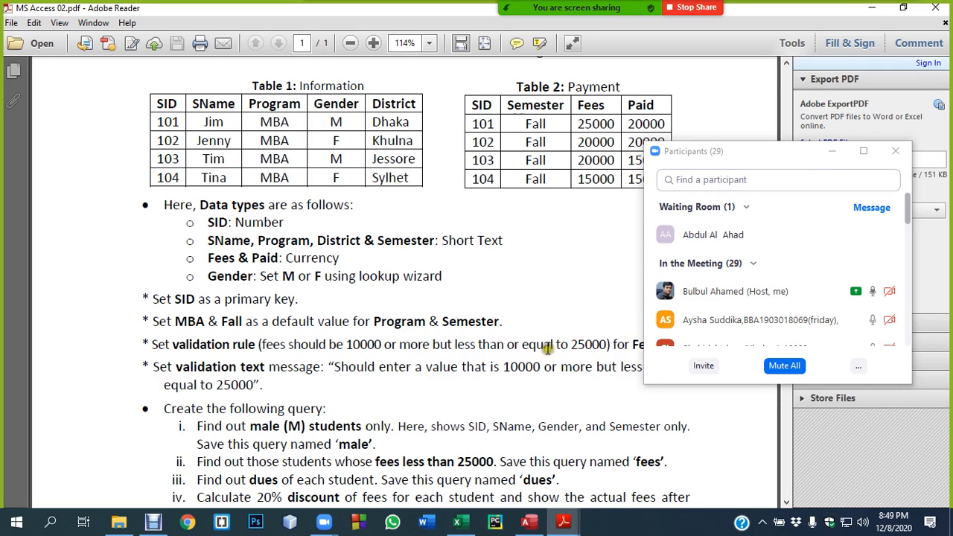
click(528, 521)
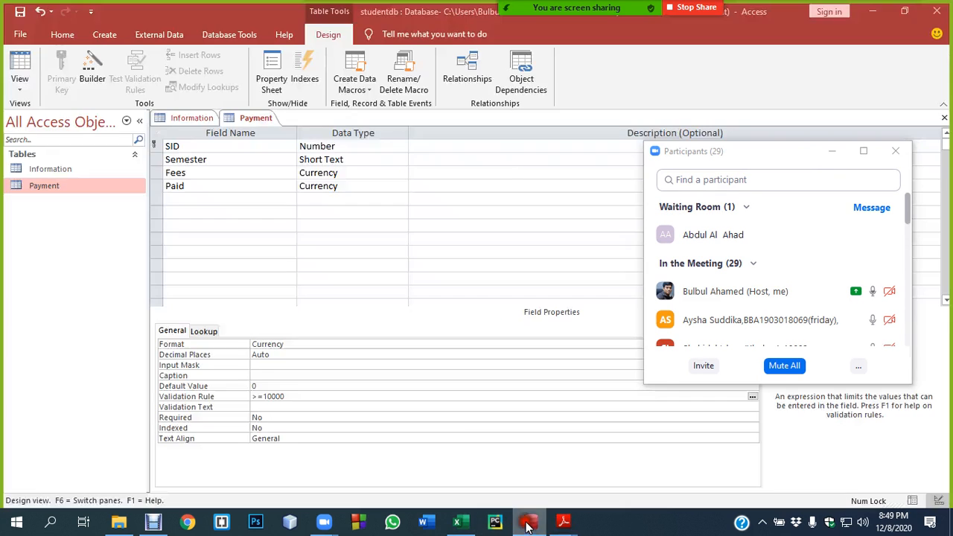
click(316, 396)
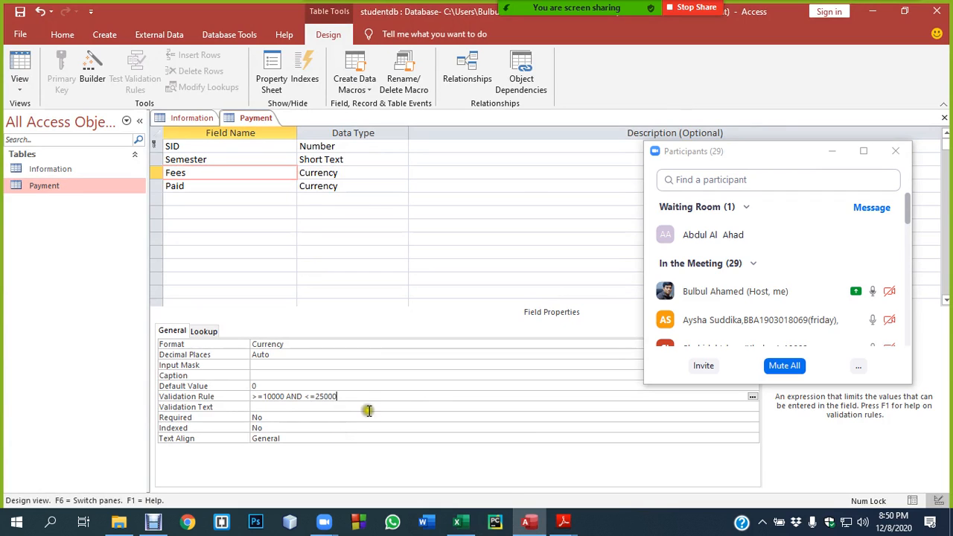
click(820, 234)
- Retype the AND operator between >=10000 and <=25000 in the Fees field's validation rule
click(292, 397)
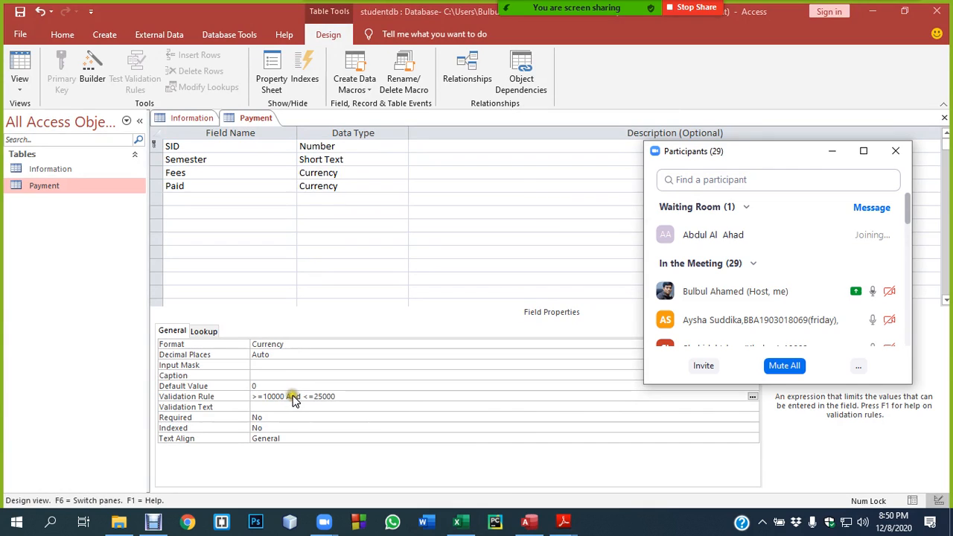
double_click(293, 397)
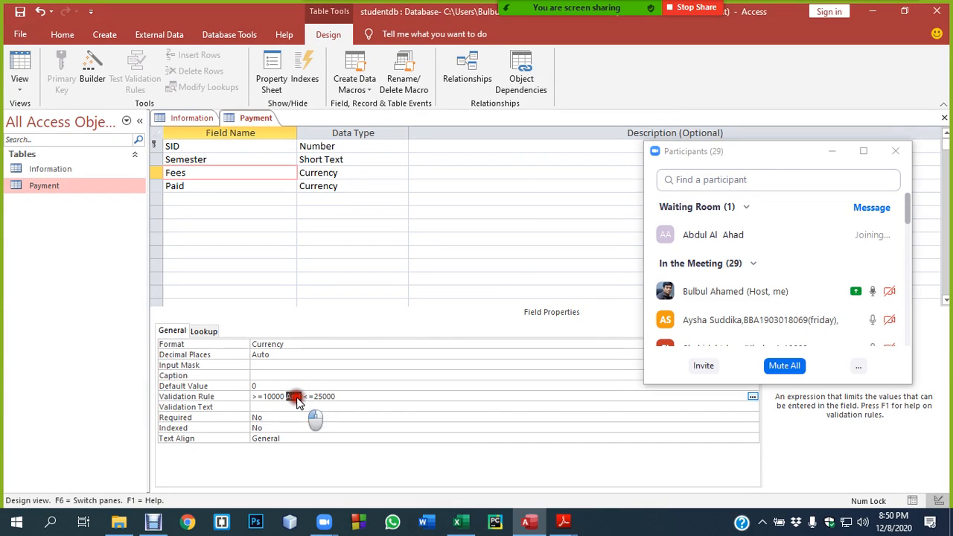
key(Delete)
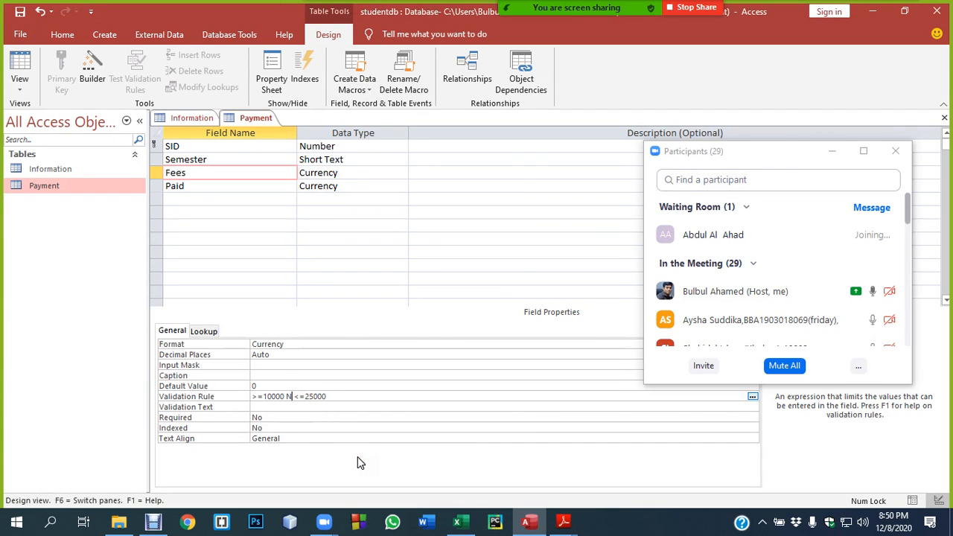
text(AND)
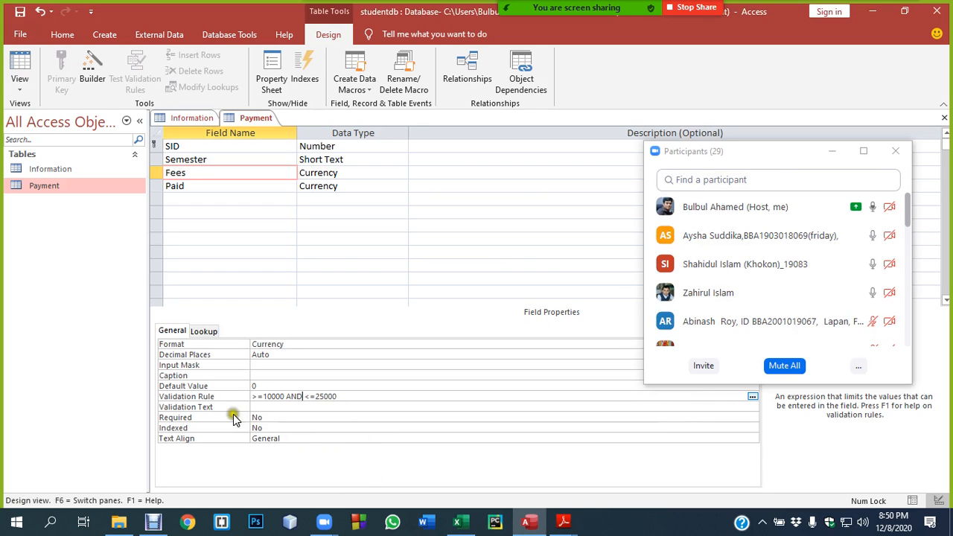
- Switch to MS Access 02.pdf, move the Participants window off the instructions and copy the validation text message without its quotation marks
click(260, 406)
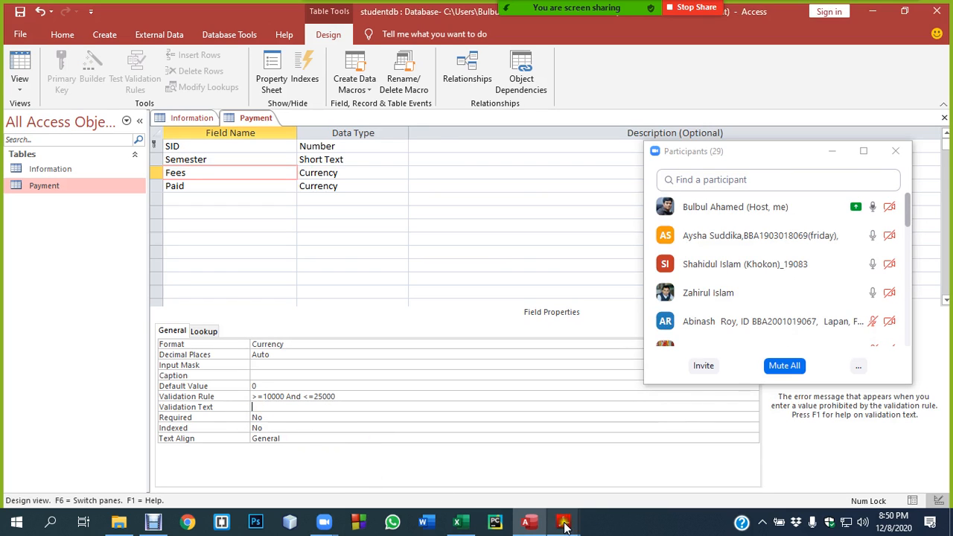
mouse_move(563, 521)
click(526, 468)
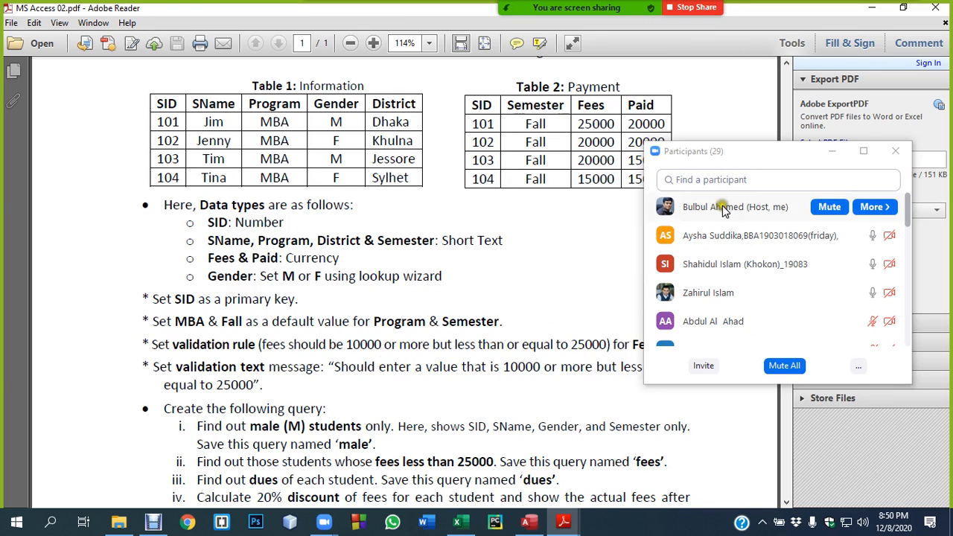
drag(760, 157, 797, 111)
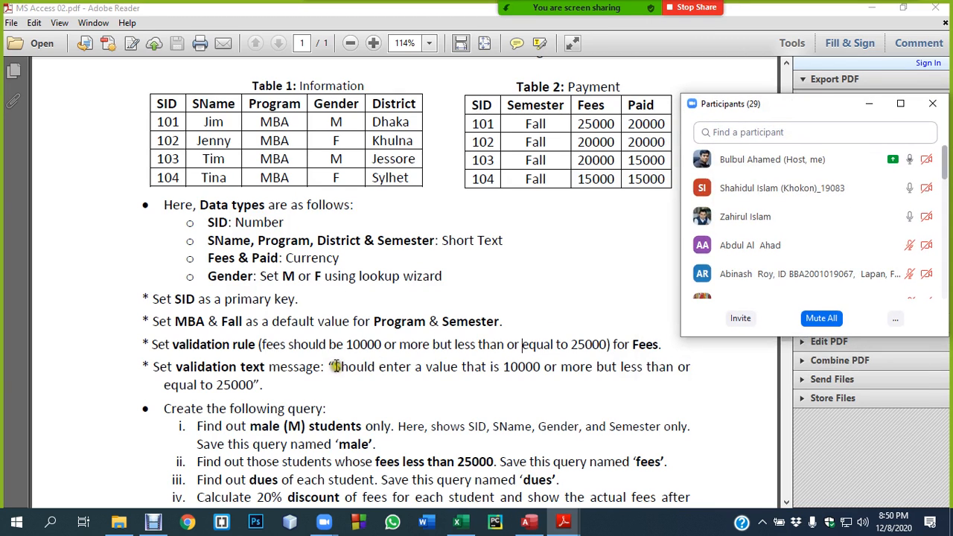
drag(335, 366, 253, 385)
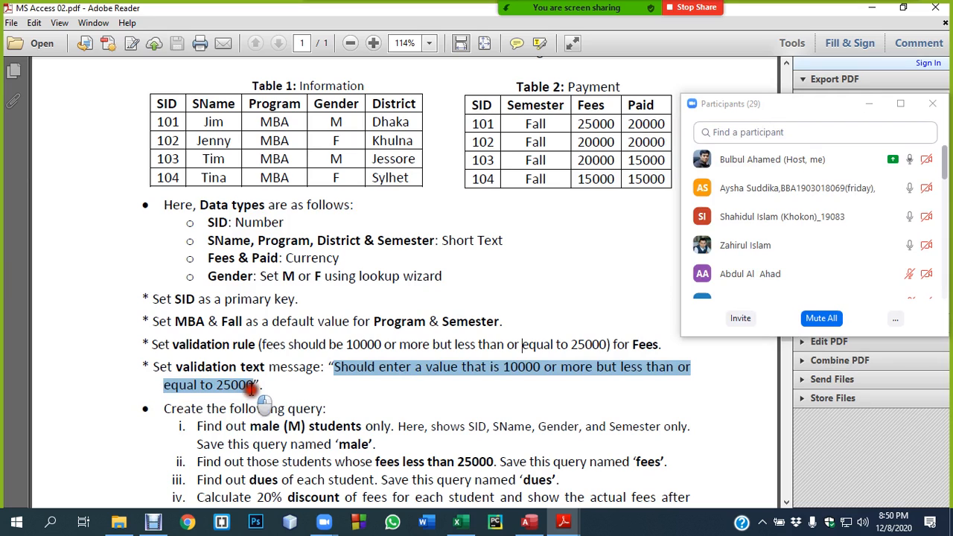
- Return to Access and paste "Should enter a value that is 10000 or more but less than or equal to 25000" as the Fees field's validation text
click(529, 521)
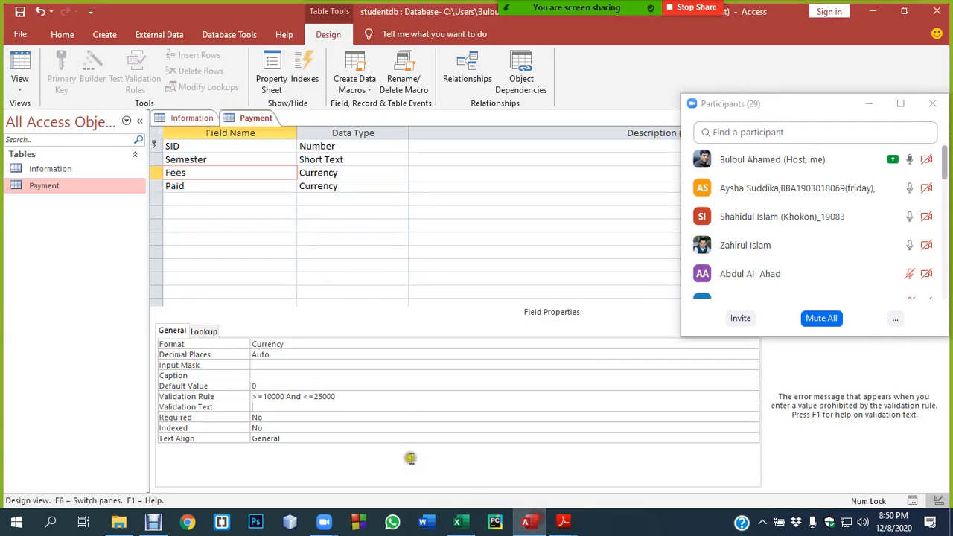
click(292, 407)
key(ctrl+v)
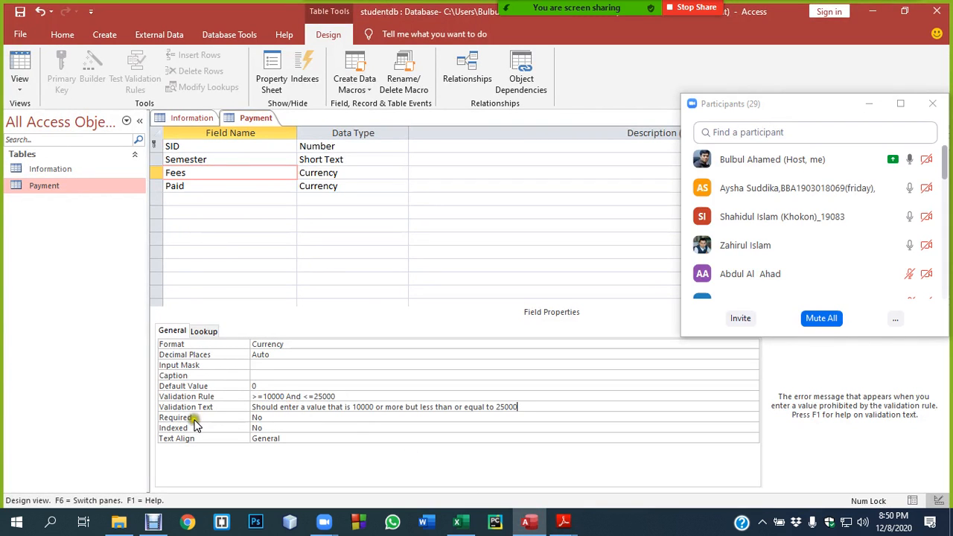
- Compare the properties of the Fees and Paid fields and review the data type, default and validation instructions in MS Access 02.pdf
click(210, 174)
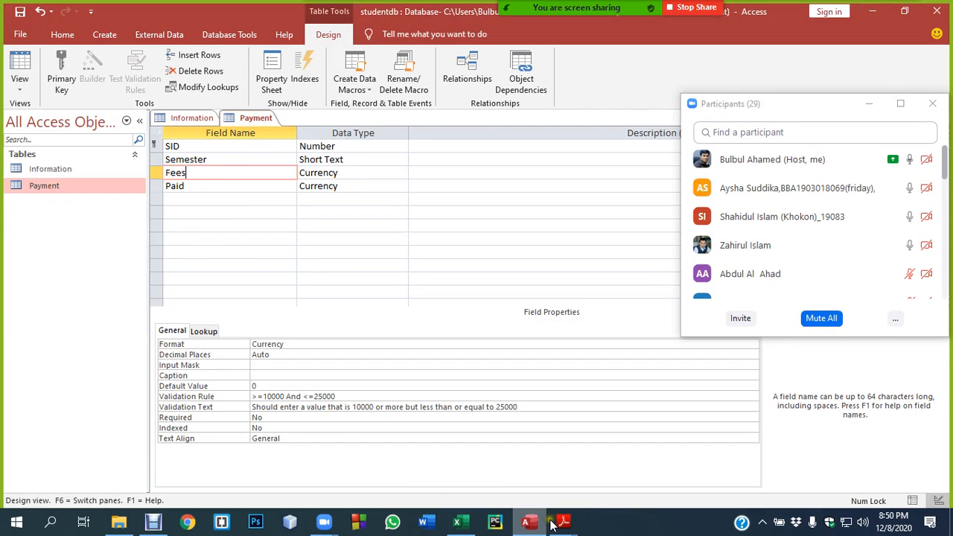
click(208, 186)
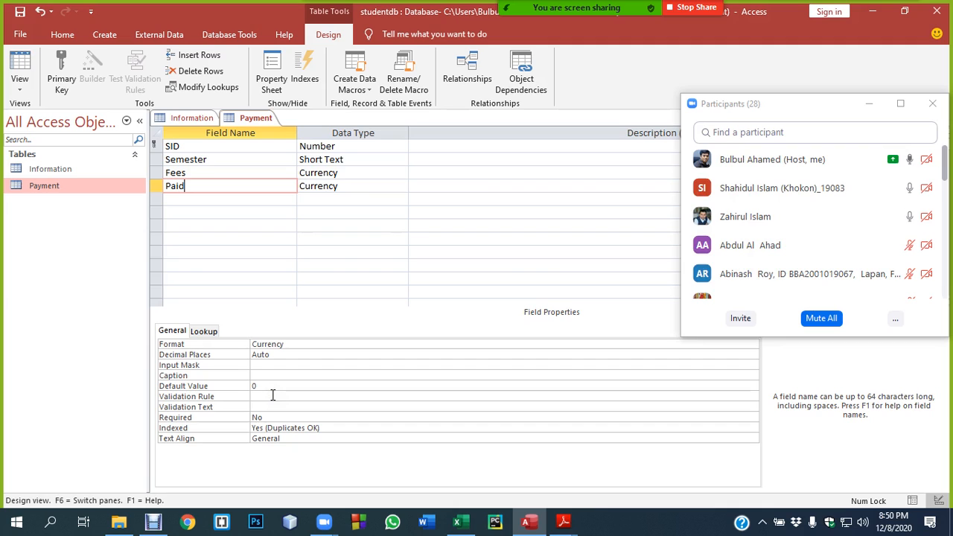
click(214, 172)
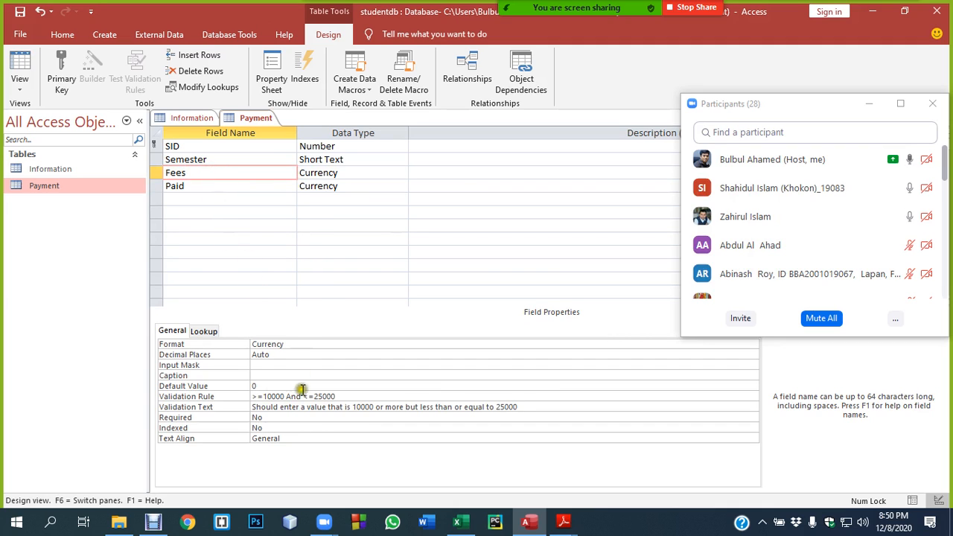
click(207, 185)
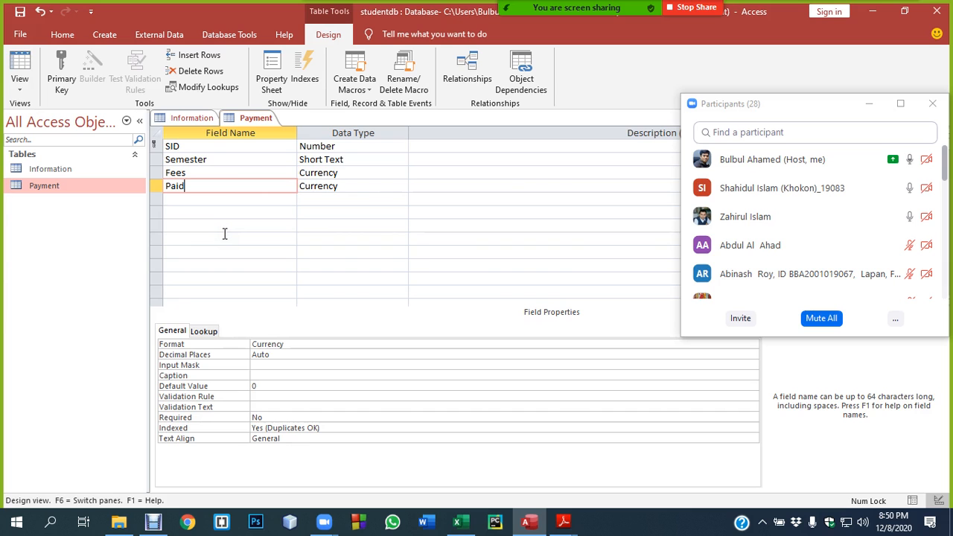
click(216, 174)
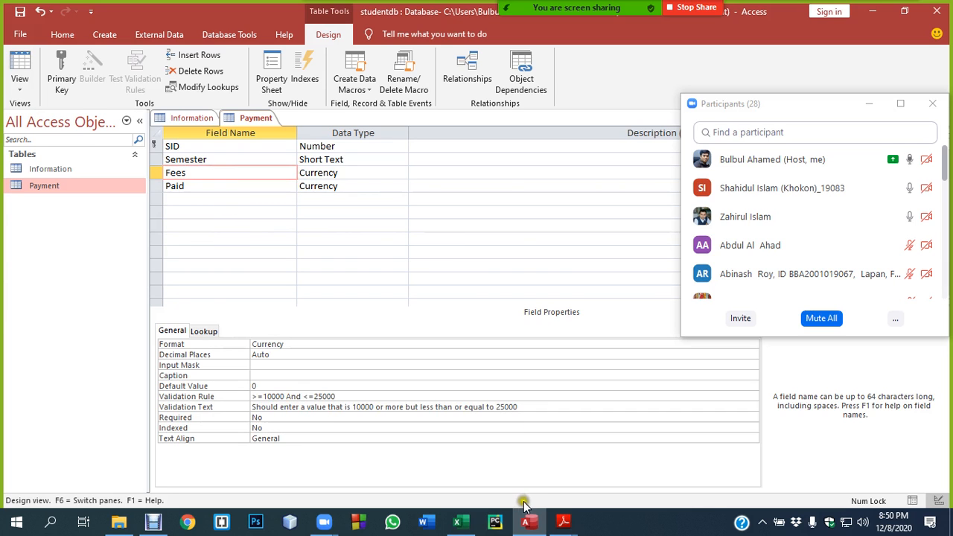
mouse_move(562, 525)
click(469, 476)
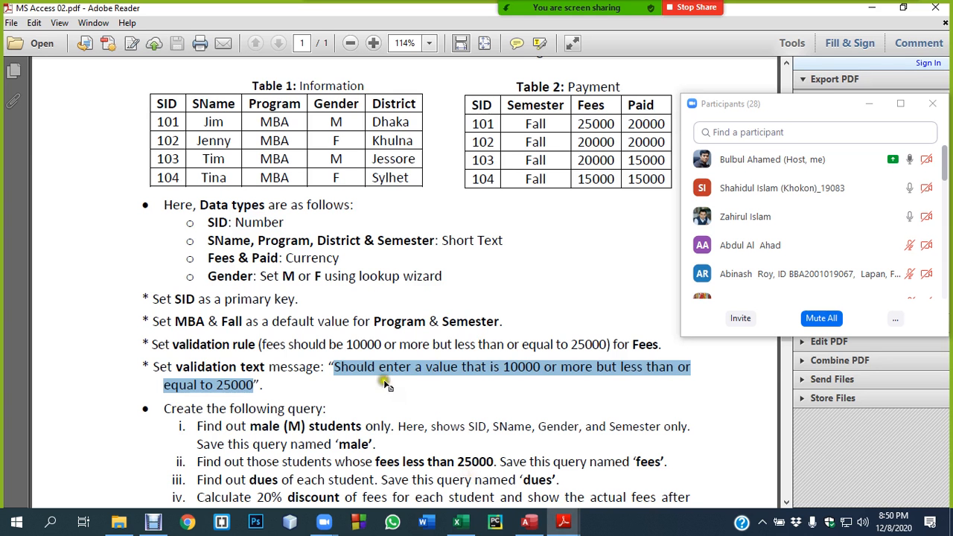
drag(262, 370, 168, 216)
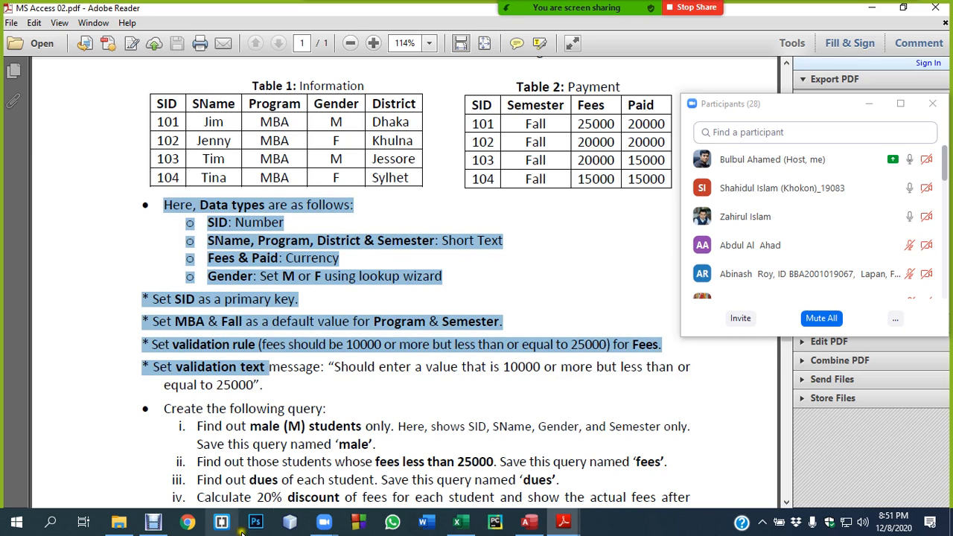
- Return to Access, save the Payment table design and open the table in Datasheet view
click(528, 522)
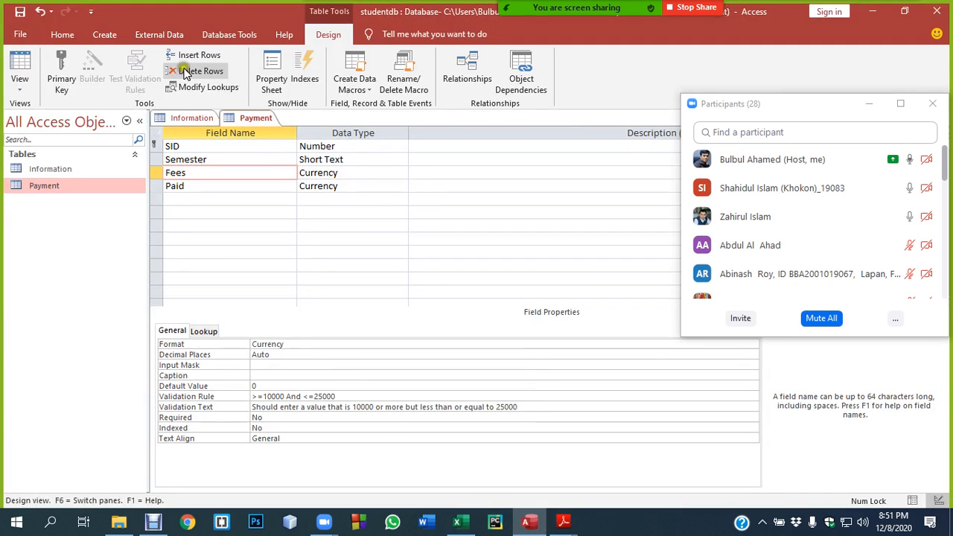
click(20, 11)
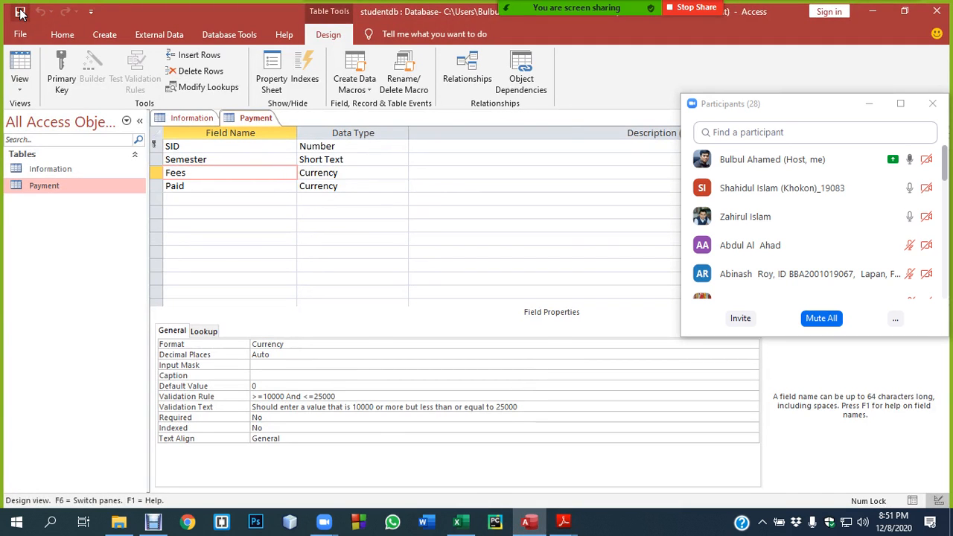
right_click(63, 189)
click(89, 194)
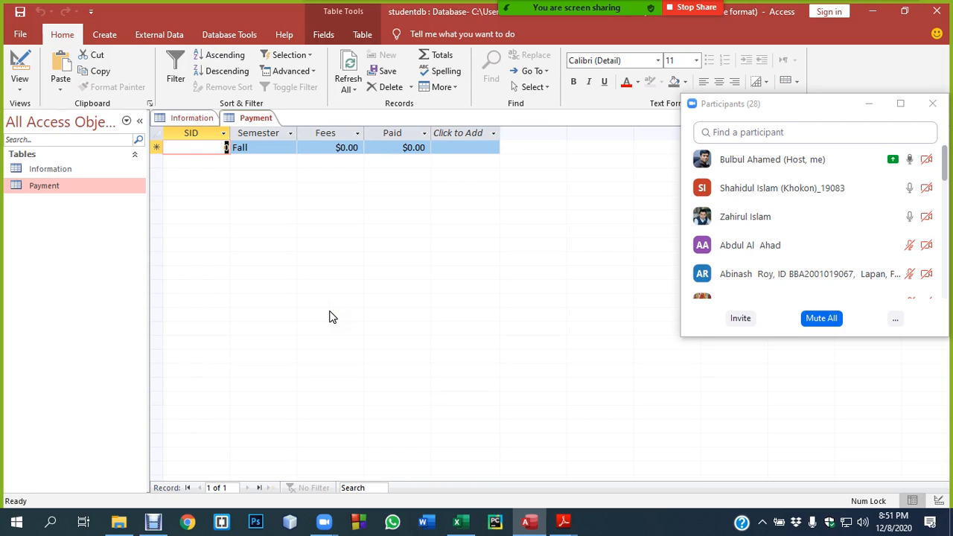
- Start the first Payment record with SID 101 and semester Fall, and test the Fees validation rule with 200000
text(101)
key(Tab)
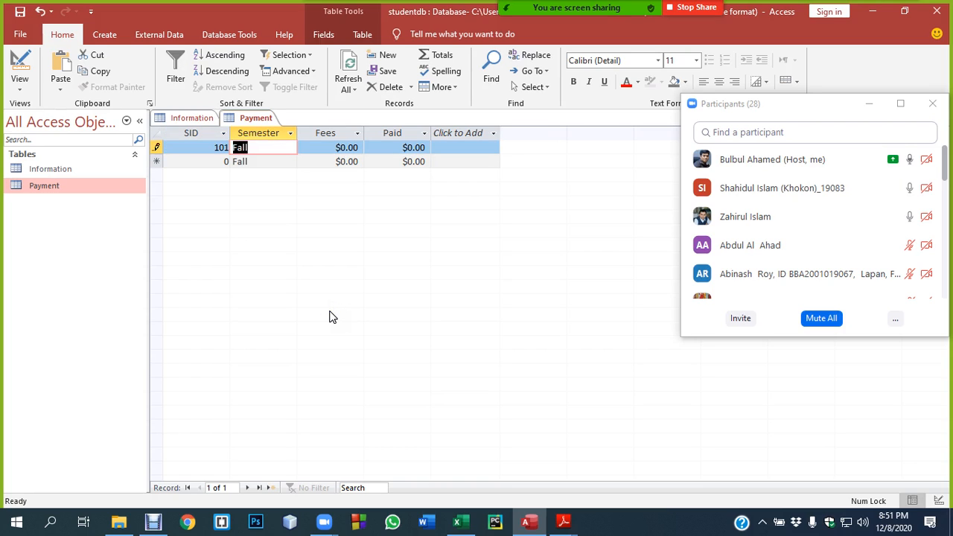
key(Tab)
text(20)
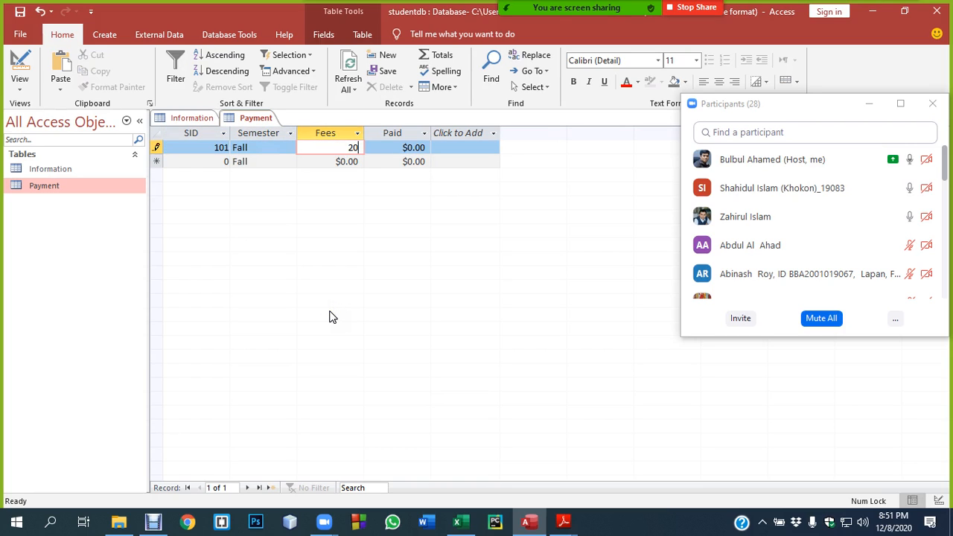
key(Tab)
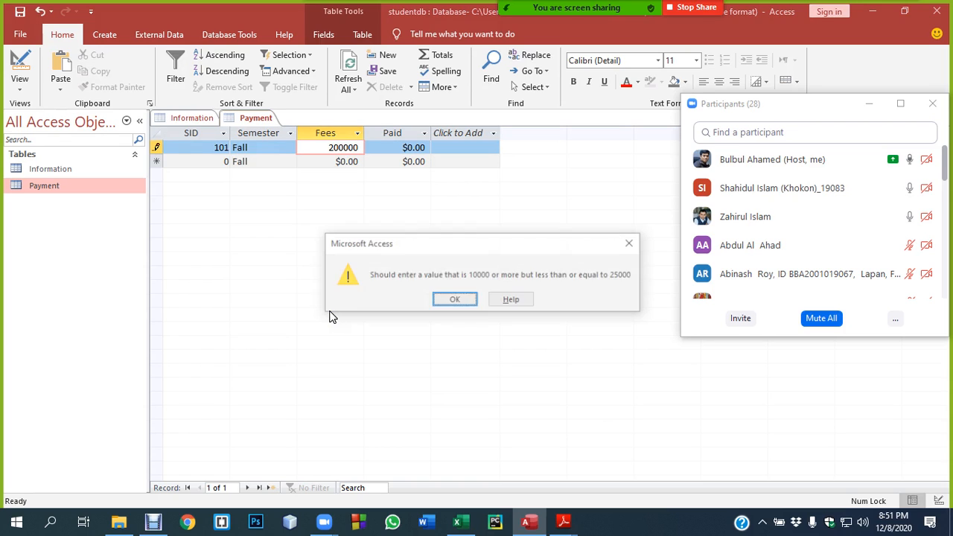
click(457, 295)
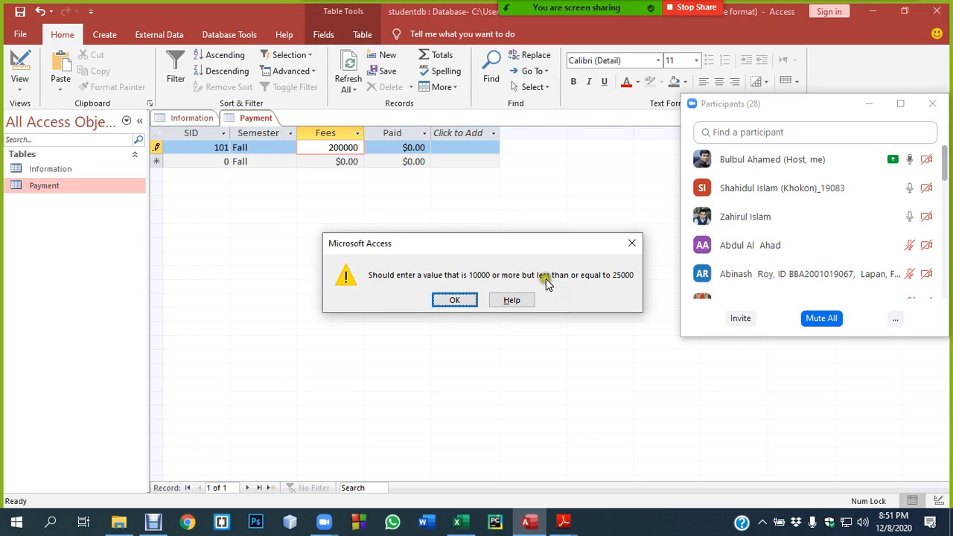
click(632, 244)
- Mute all Zoom participants and complete record 101 with Fees 20000 and Paid 20000
click(823, 320)
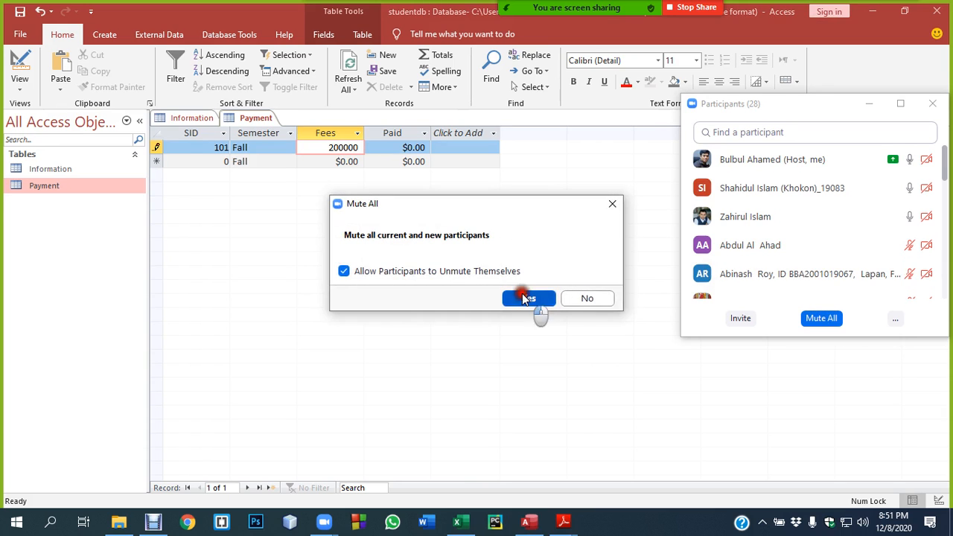
click(528, 296)
click(356, 148)
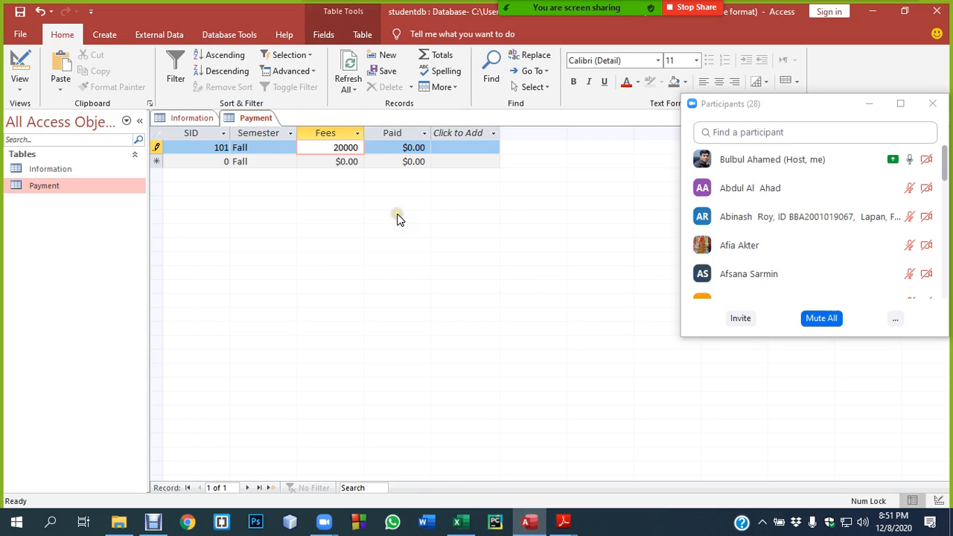
key(Tab)
text(200)
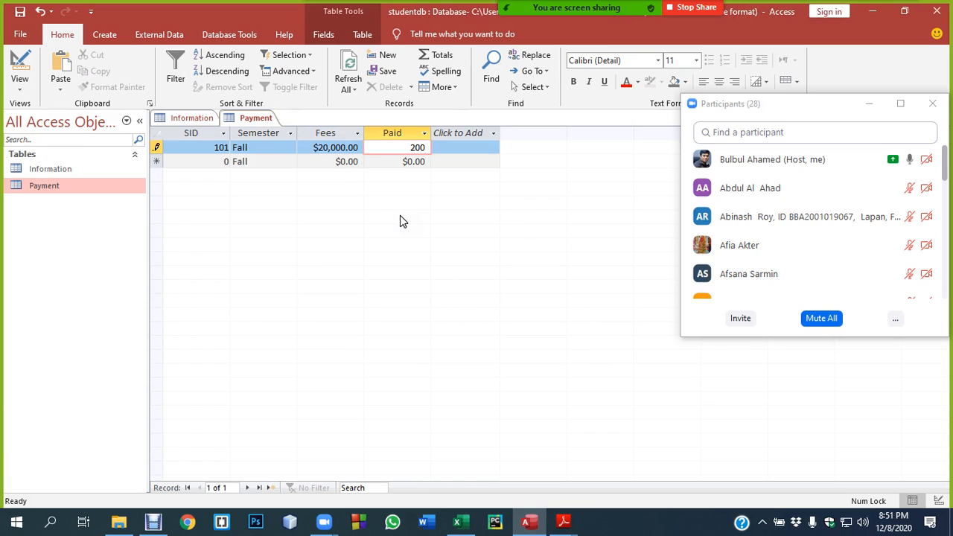
text(00)
key(Tab)
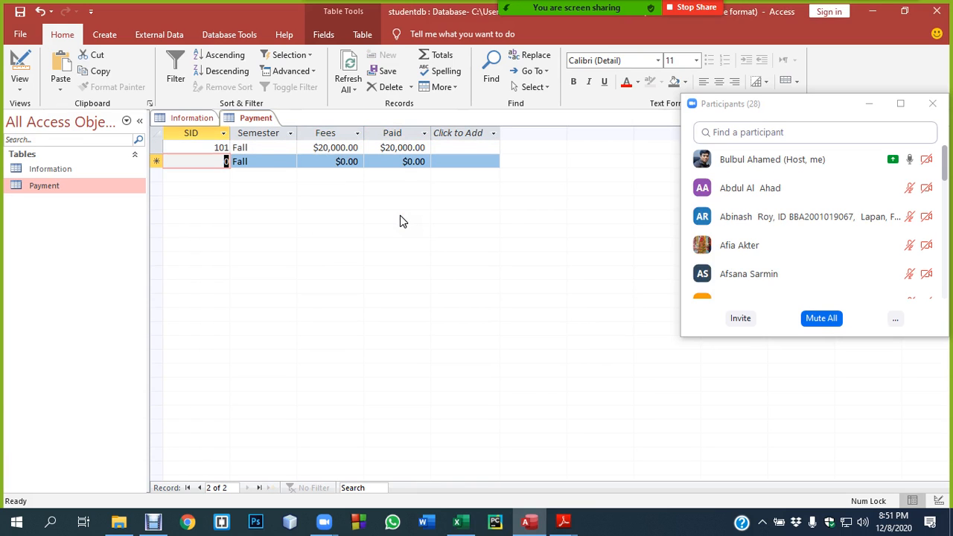
- Add a Payment record with SID 102, semester Fall, Fees 25000 and Paid 20000
text(102)
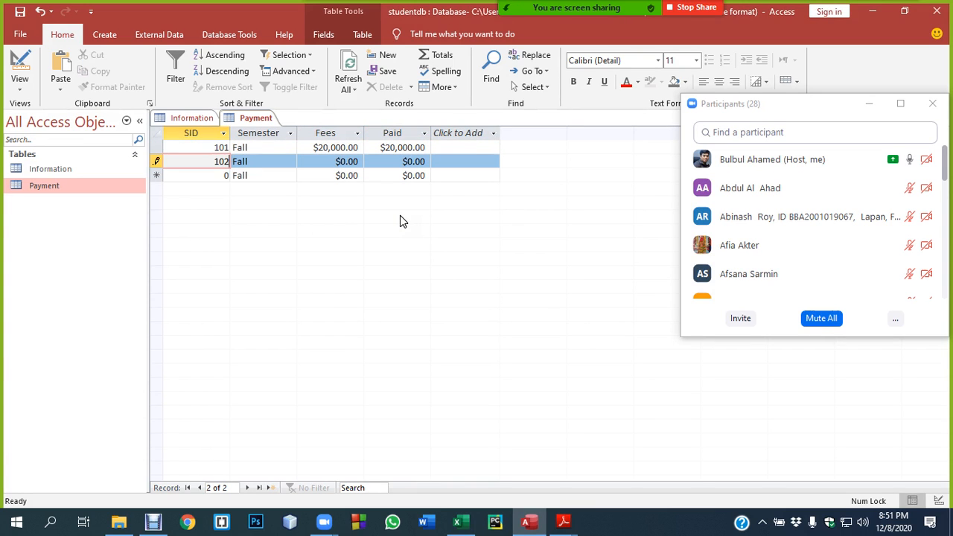
key(Tab)
key(Tab)
text(2)
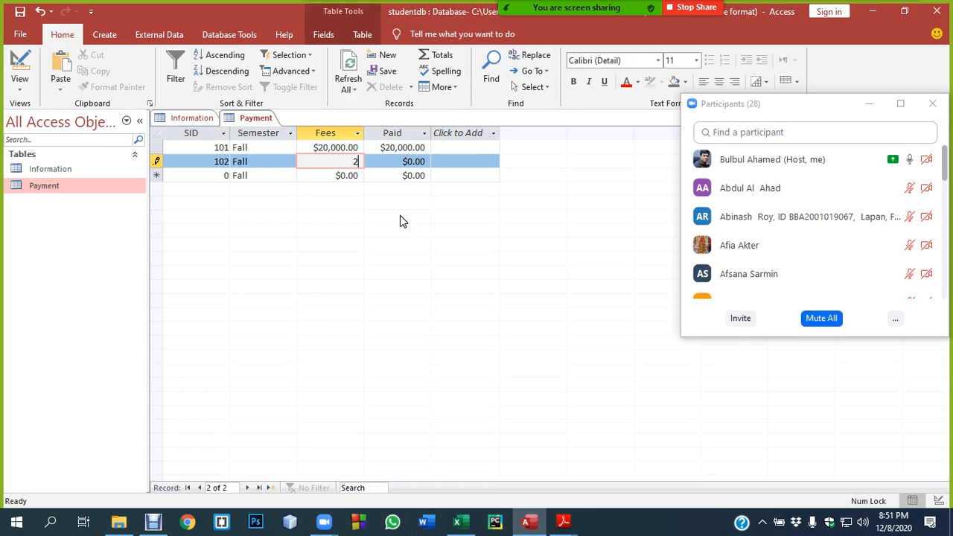
text(5000)
key(Tab)
text(20,00)
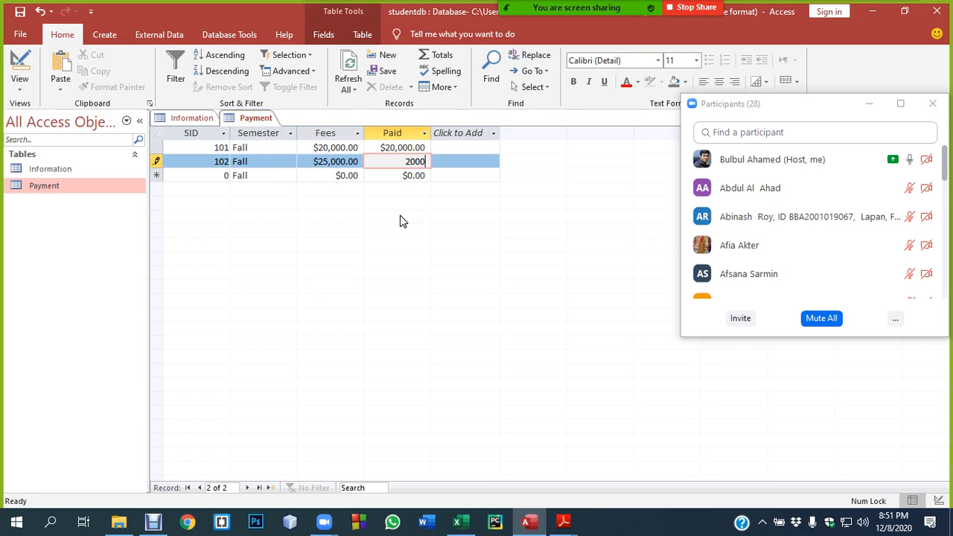
text(0)
key(Tab)
- Add a Payment record with SID 103, semester Fall, Fees 15000 and Paid 15000
text(1)
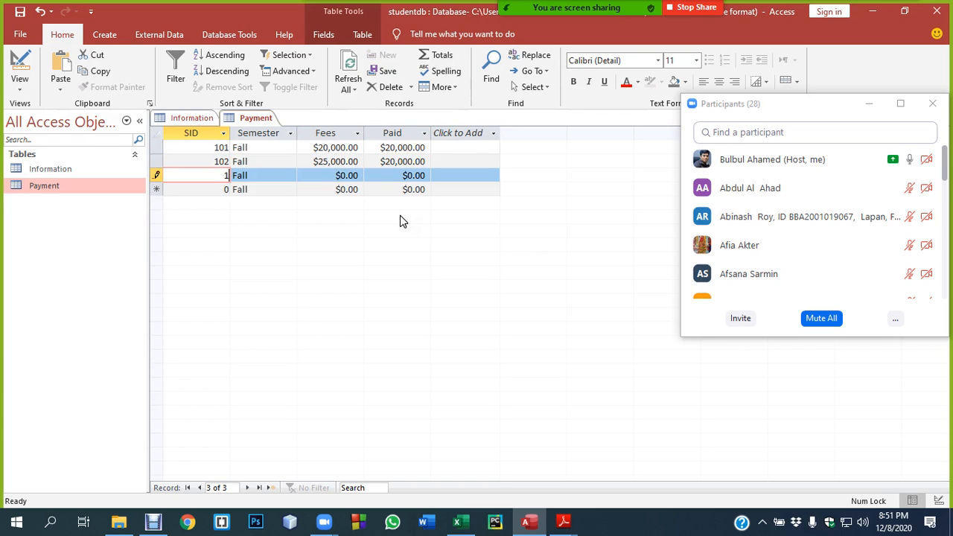
text(03)
key(Tab)
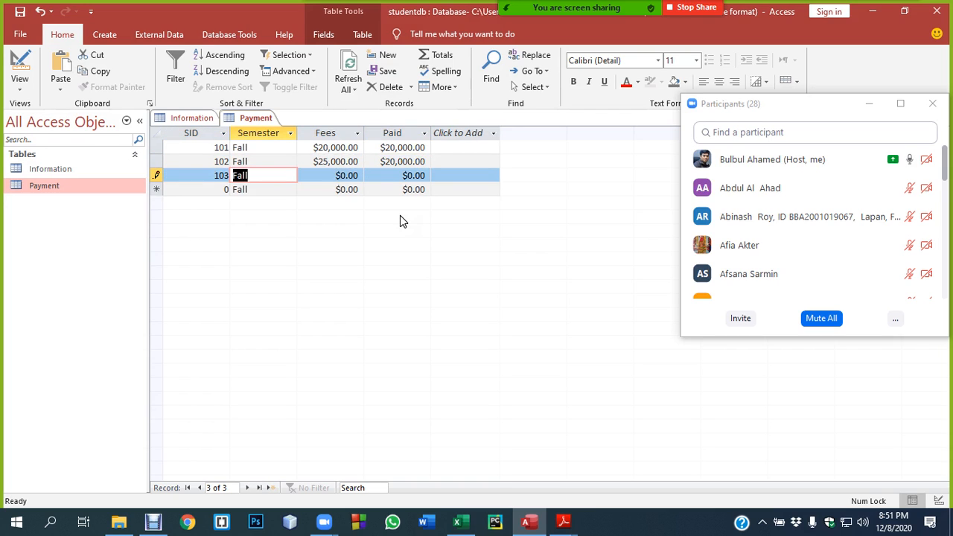
key(Tab)
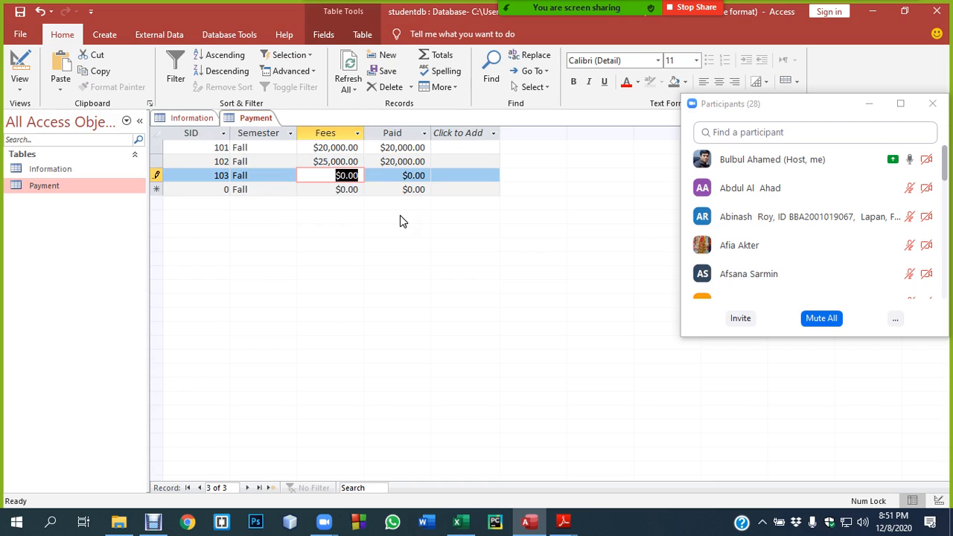
text(15000)
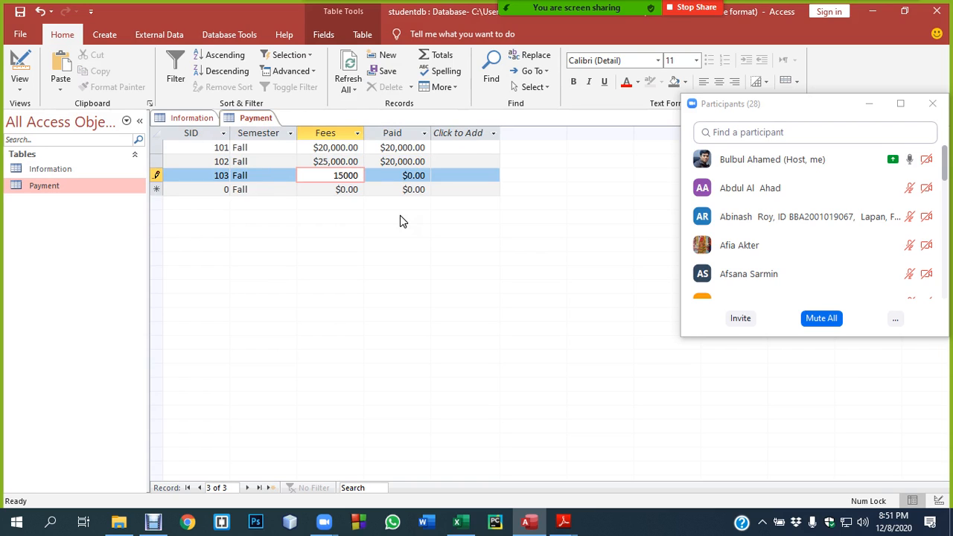
key(Tab)
text(1)
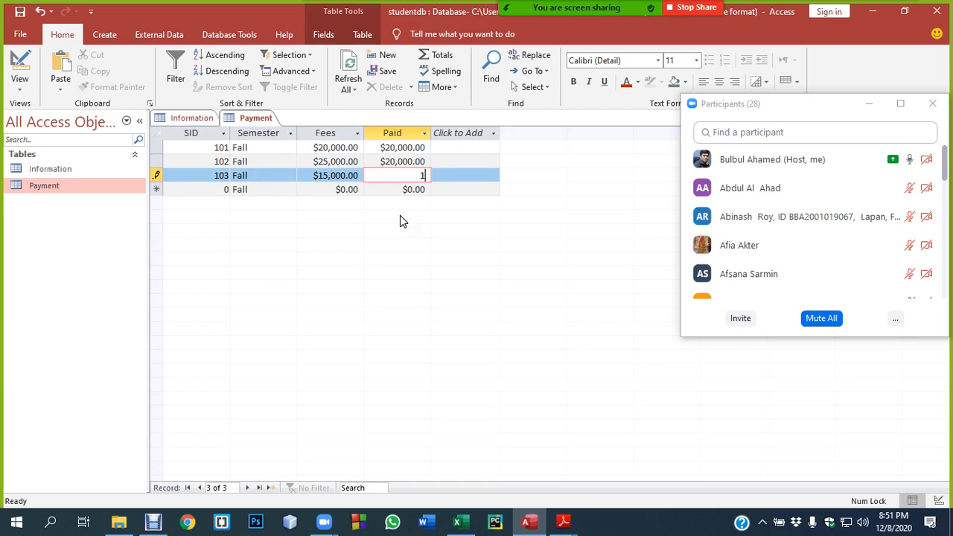
text(5,000)
key(Tab)
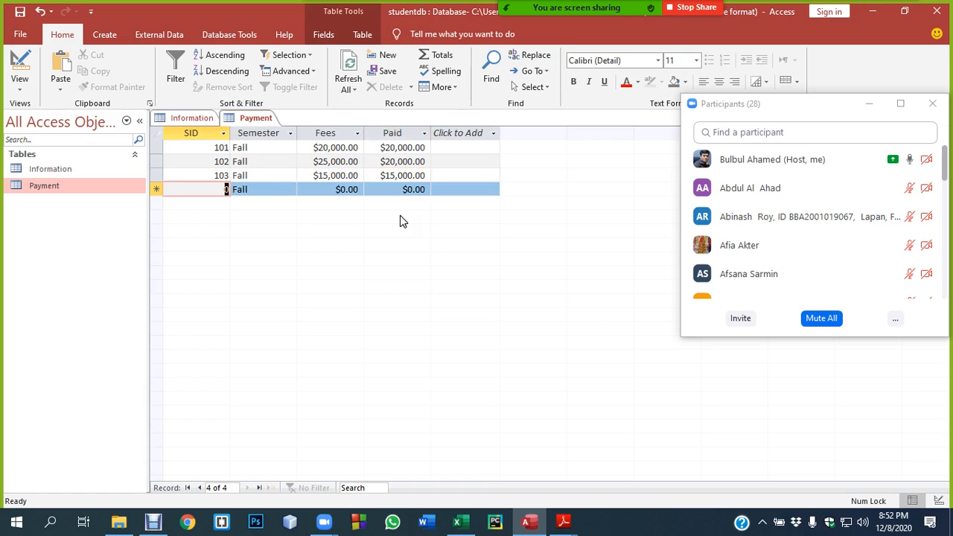
- Add a Payment record with SID 104, semester Fall, Fees 22000 and Paid 16000
text(104)
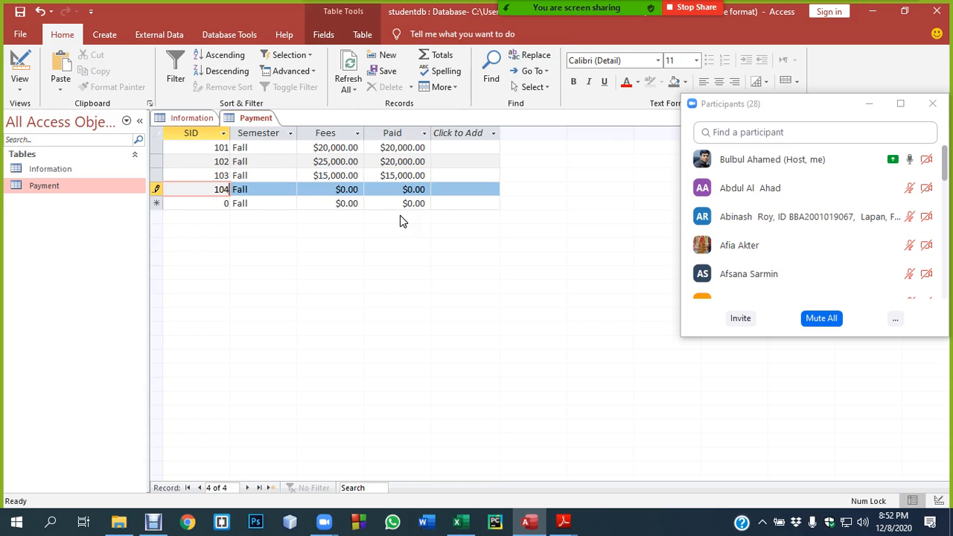
key(Tab)
key(Tab)
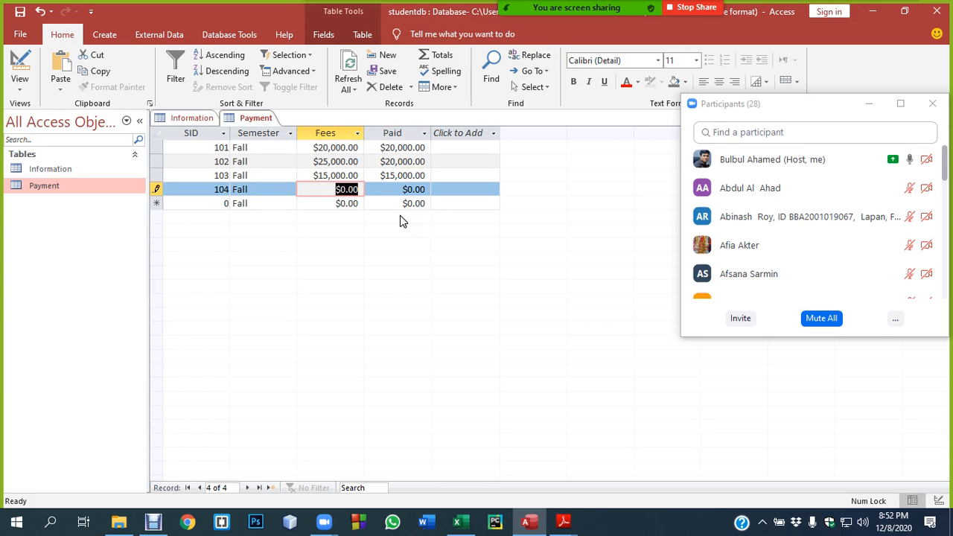
text(22000)
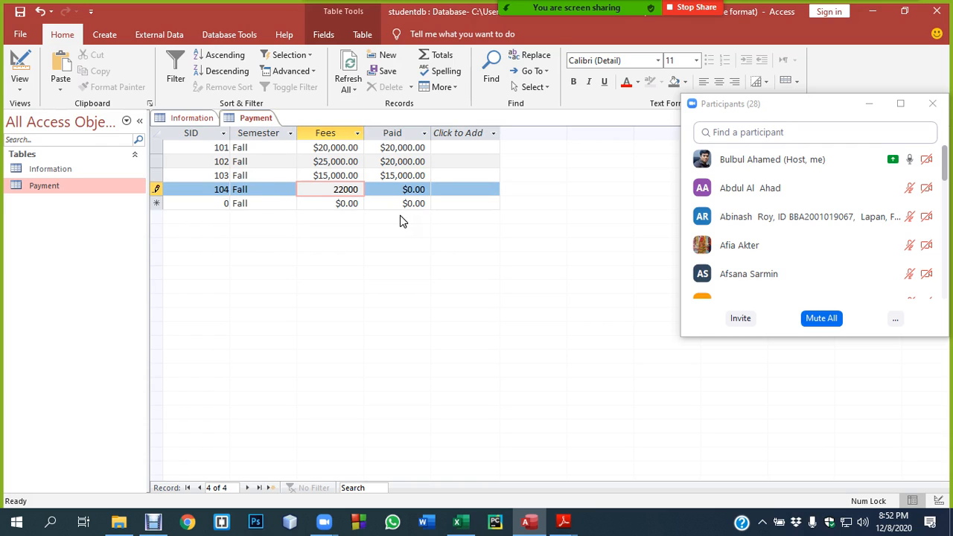
key(Tab)
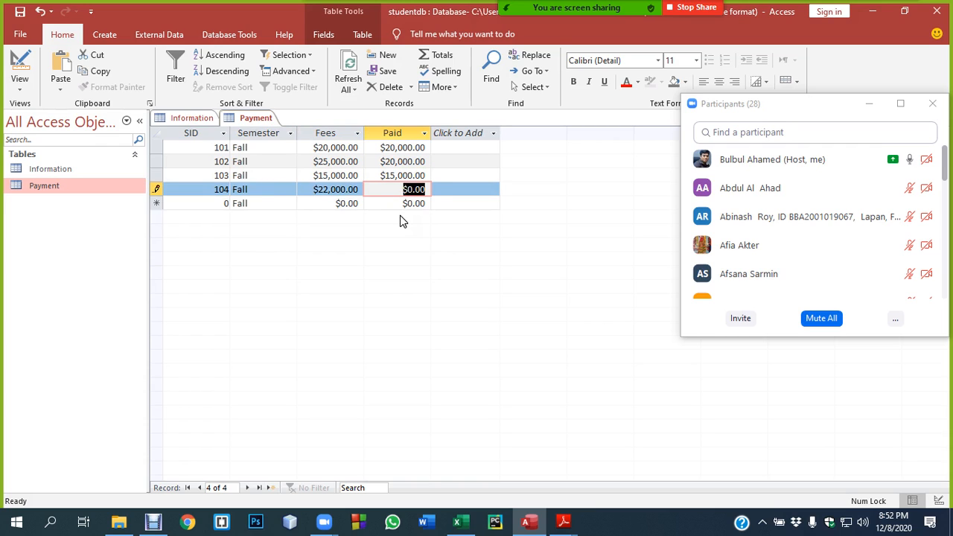
text(16,000)
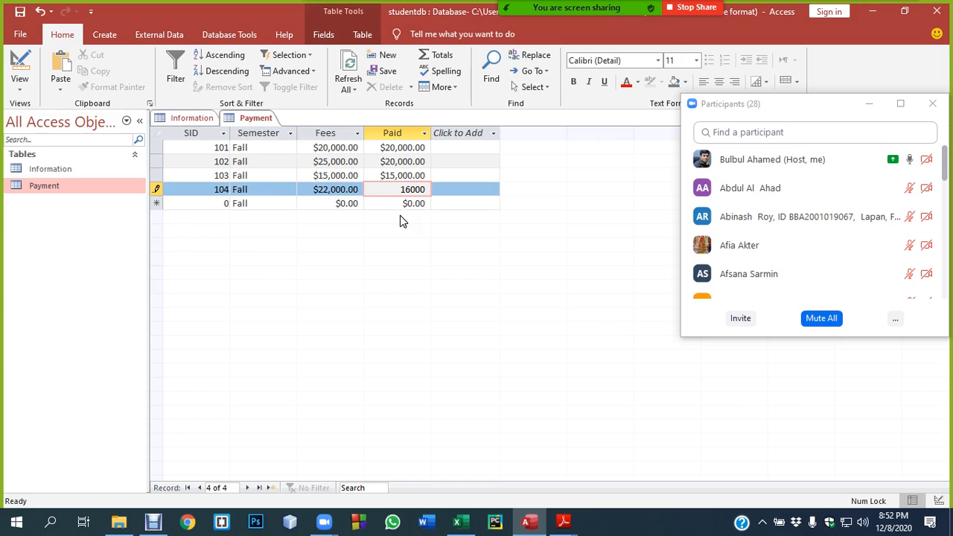
key(Tab)
- Add a Payment record with SID 105, semester Fall, Fees 25000 and Paid 20000
text(10)
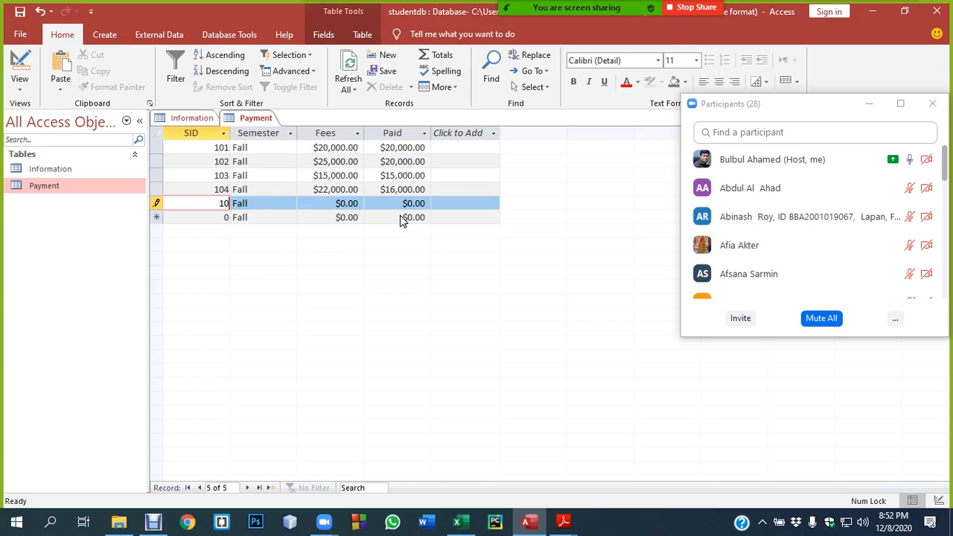
text(5)
key(Tab)
key(Tab)
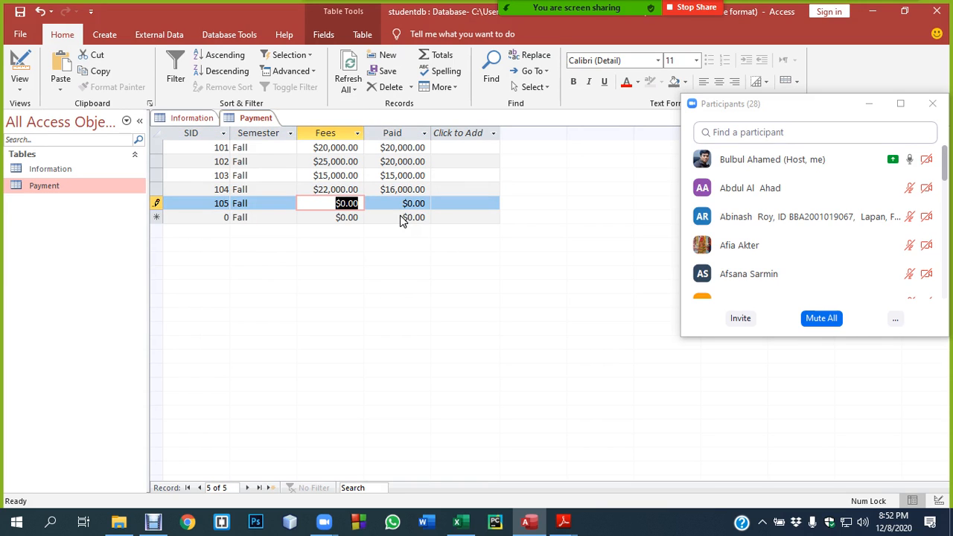
text(25000)
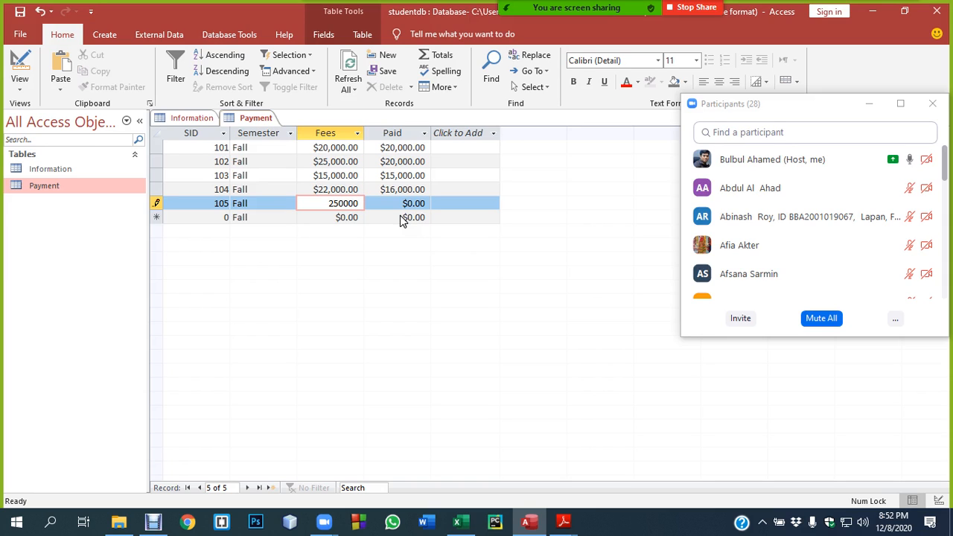
key(Tab)
text(2)
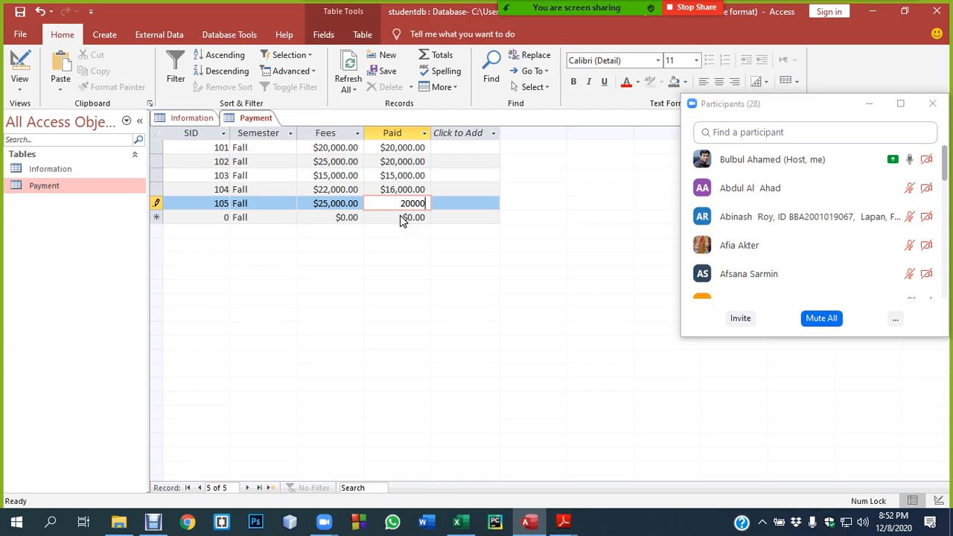
key(Tab)
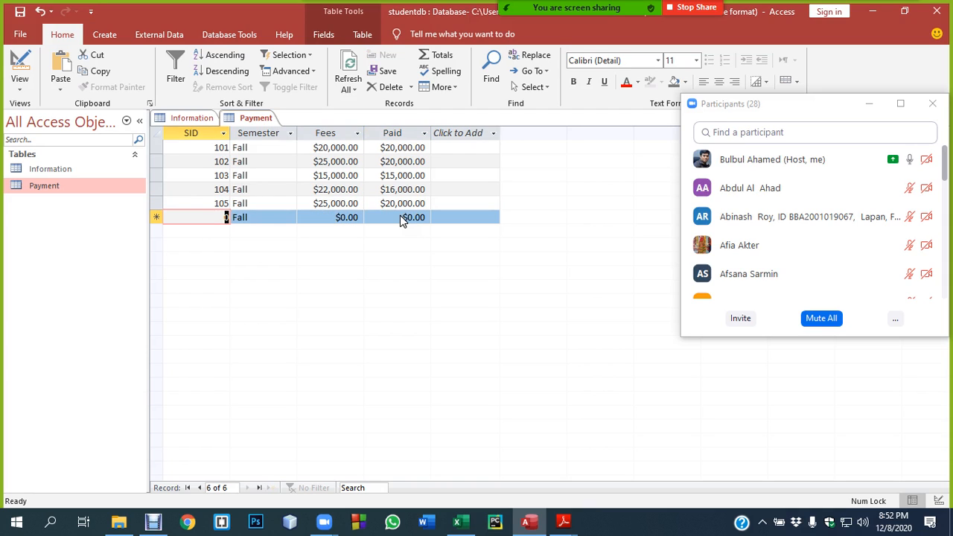
- Add a Payment record with SID 106, semester Fall, Fees 20000 and Paid 16000
text(106)
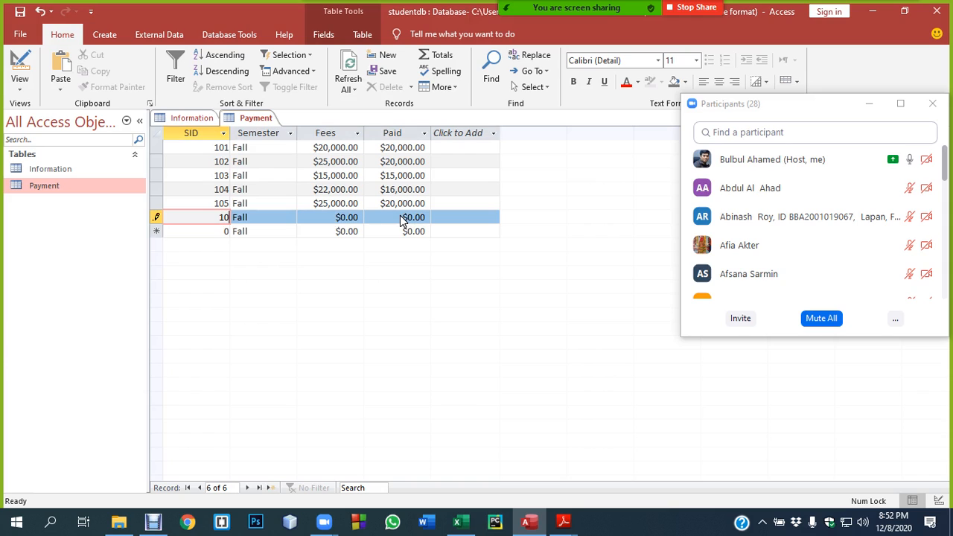
key(Tab)
key(Tab)
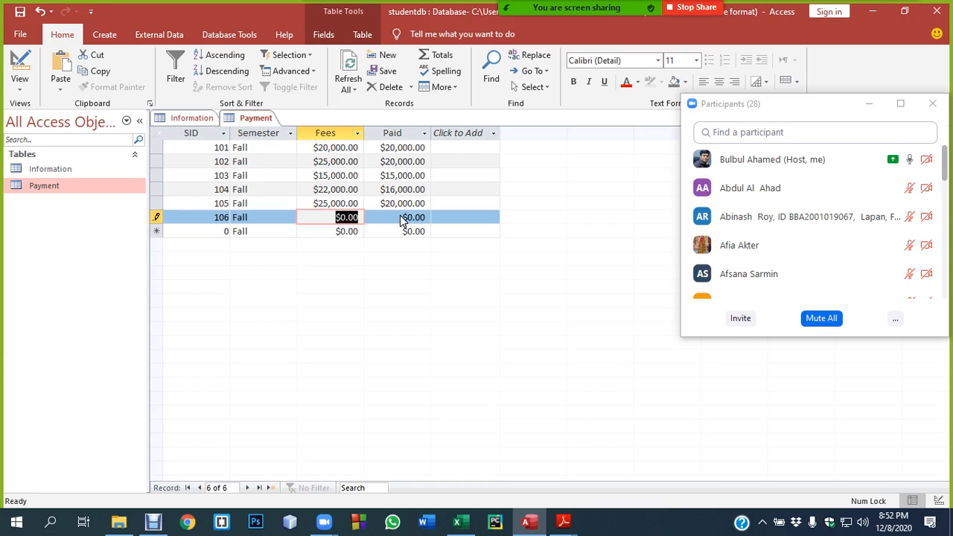
text(20000)
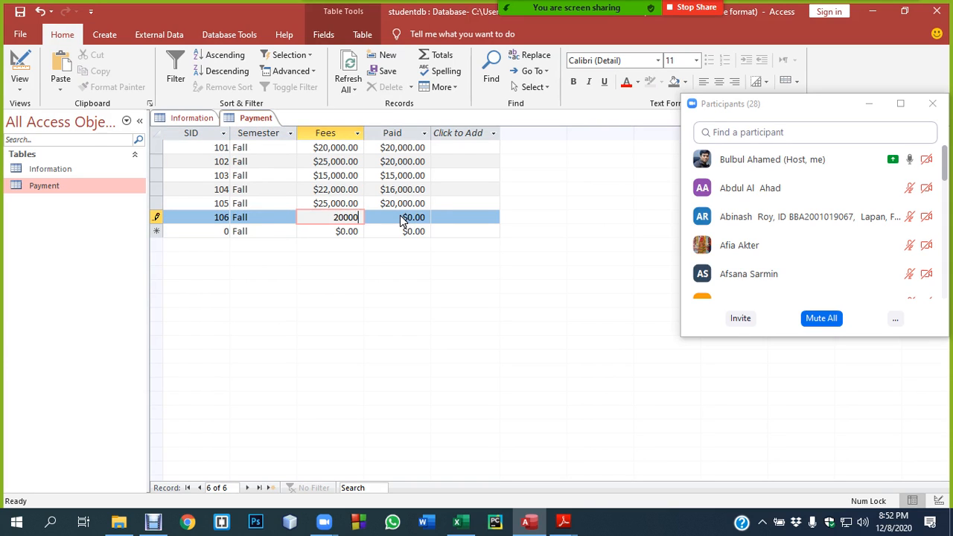
key(Tab)
text(16000)
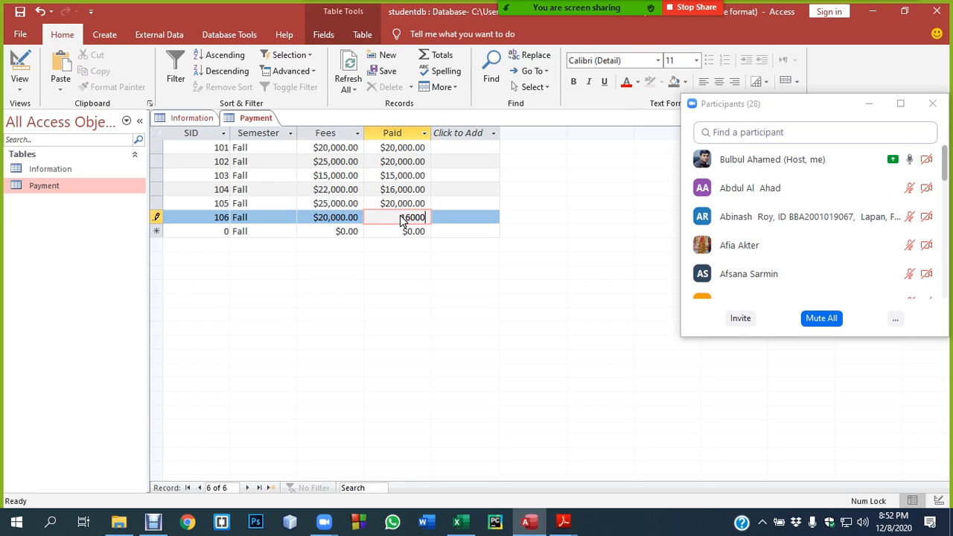
key(Tab)
- Add a Payment record with SID 107, semester Fall, Fees 10000 and Paid 10000
text(107)
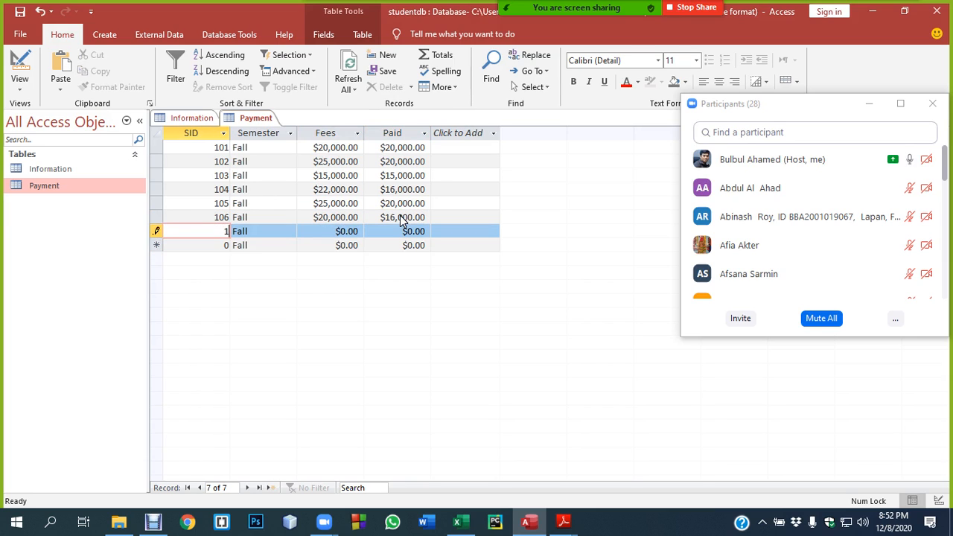
key(Tab)
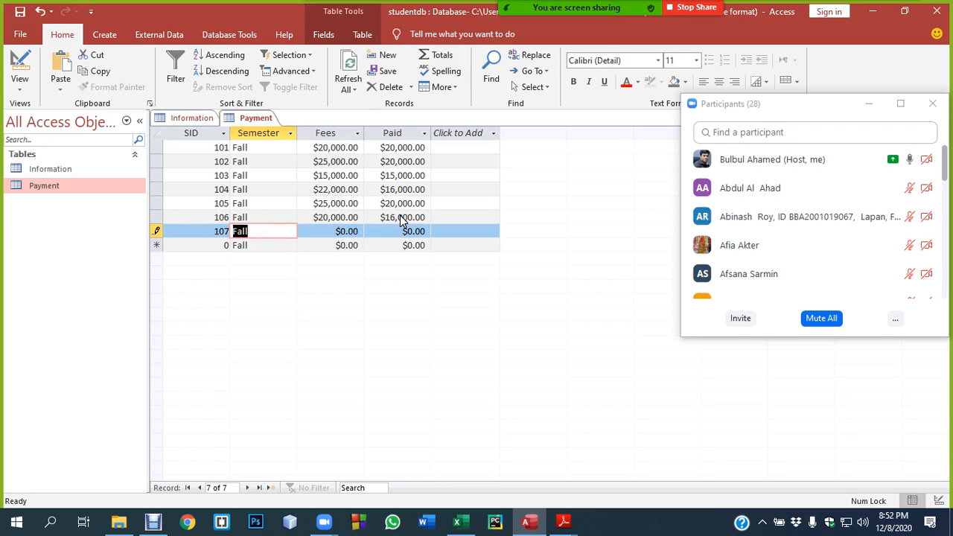
key(Tab)
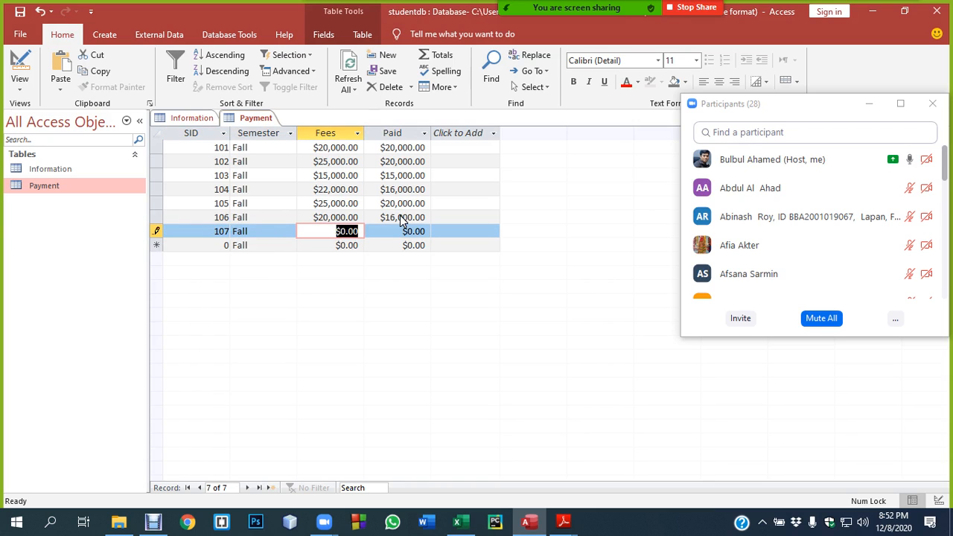
text(10000)
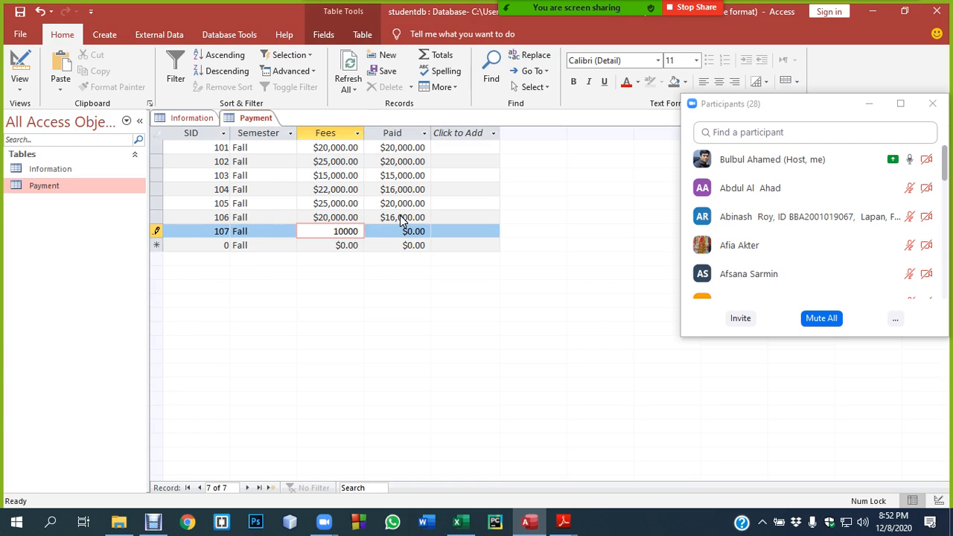
key(Tab)
text(10,00)
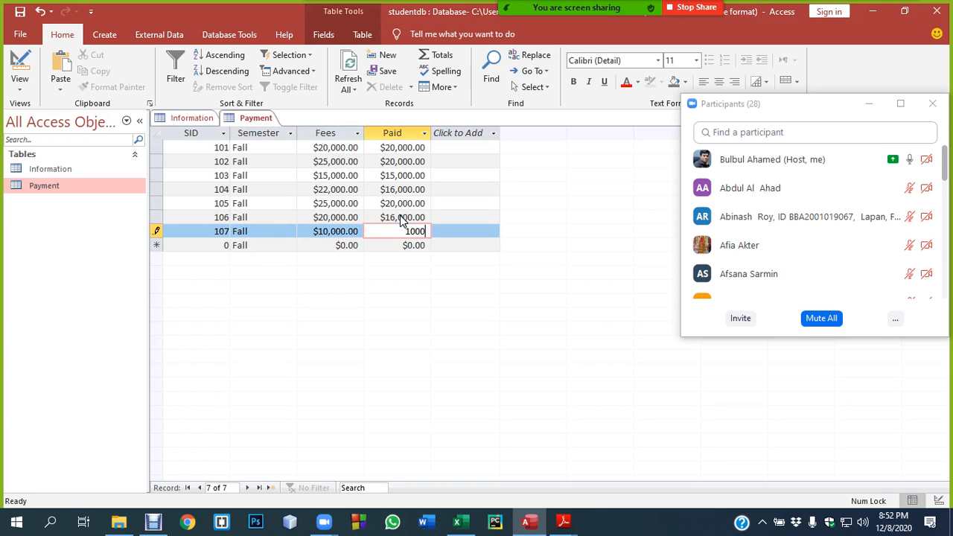
text(0)
key(Tab)
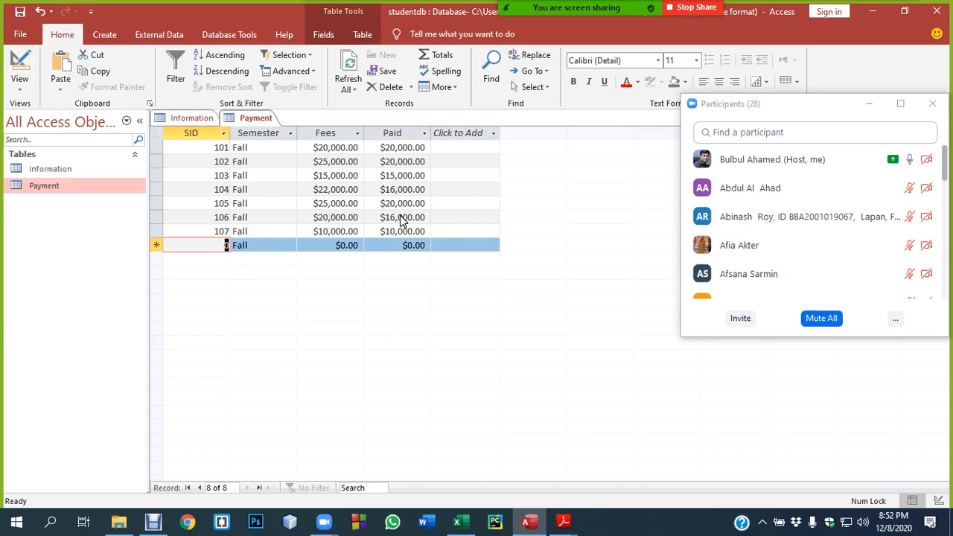
- Add a Payment record with SID 108, semester Fall, Fees 12000 and Paid 10000
text(108)
key(Tab)
key(Tab)
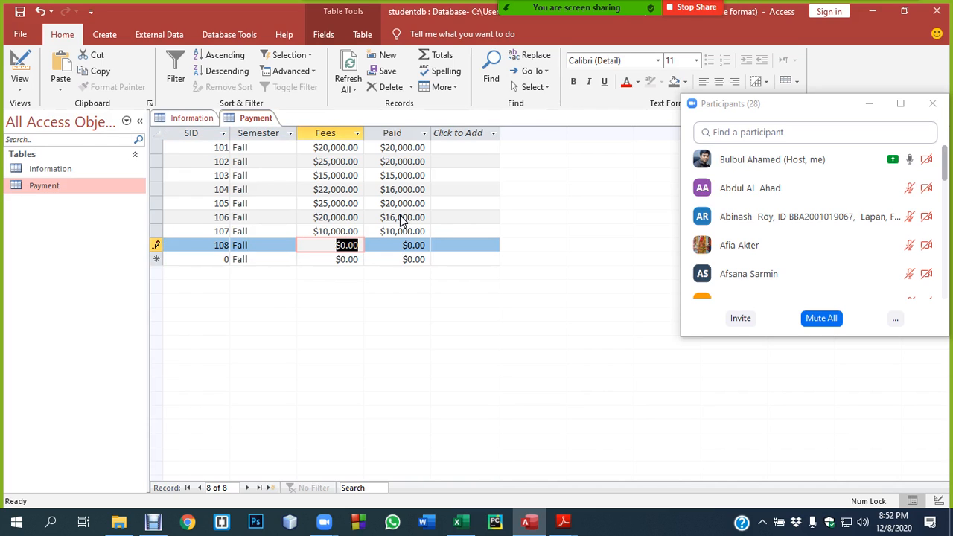
text(12000)
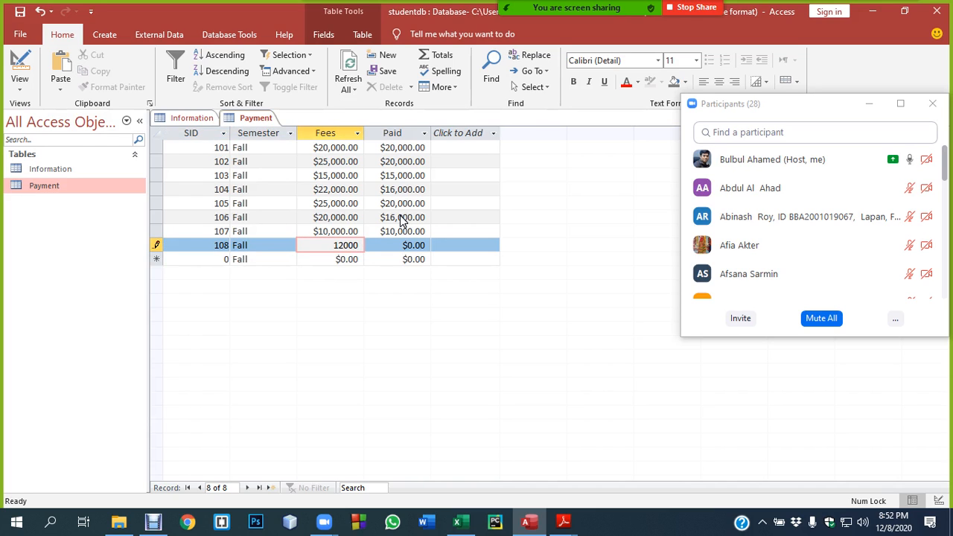
key(Tab)
text(10,00)
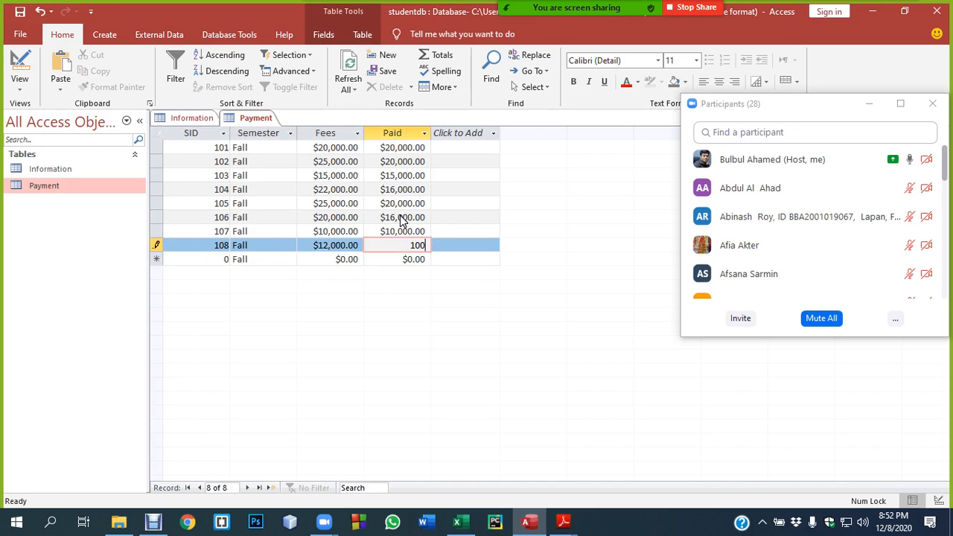
text(00)
key(Tab)
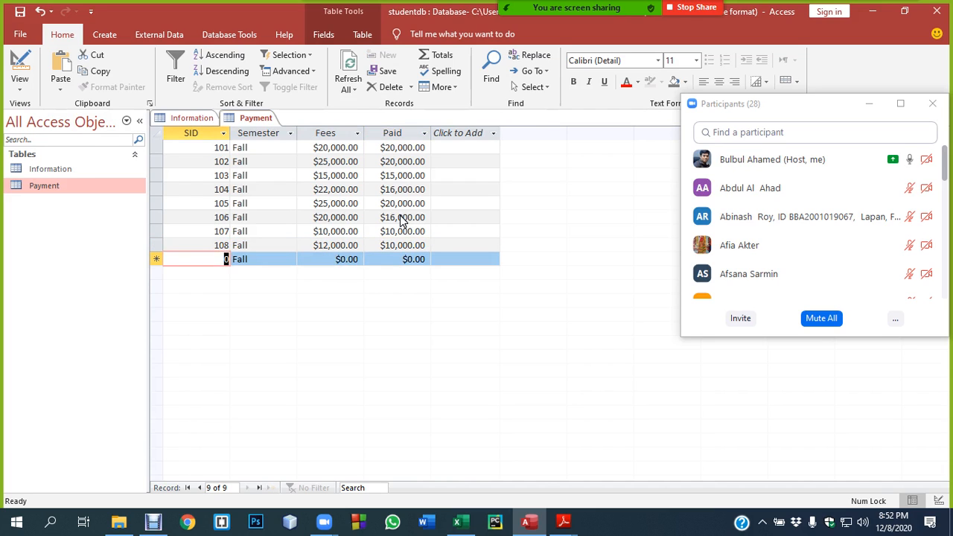
- Add a Payment record with SID 109, semester Fall, Fees 24000 and Paid 18000
text(109)
key(Tab)
key(Tab)
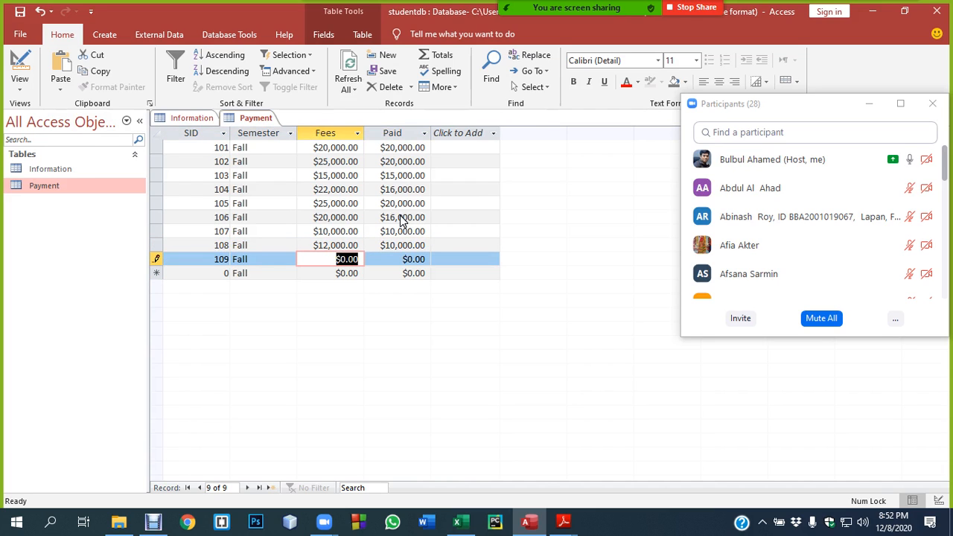
text(2)
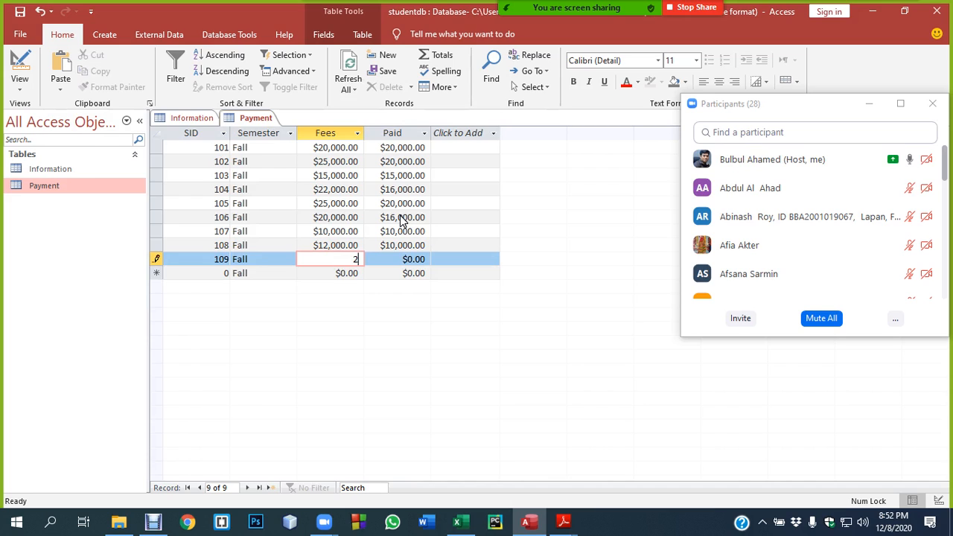
text(4000)
key(Tab)
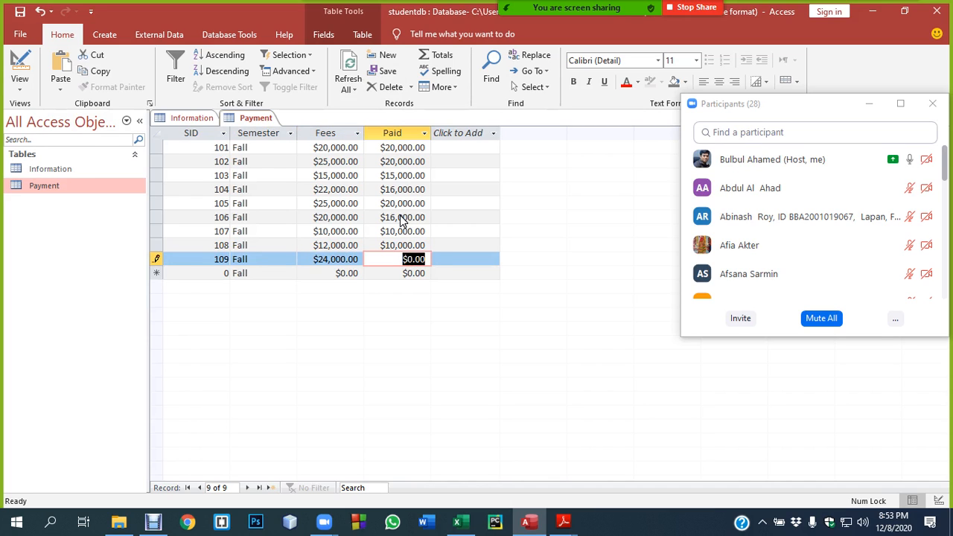
text(18000)
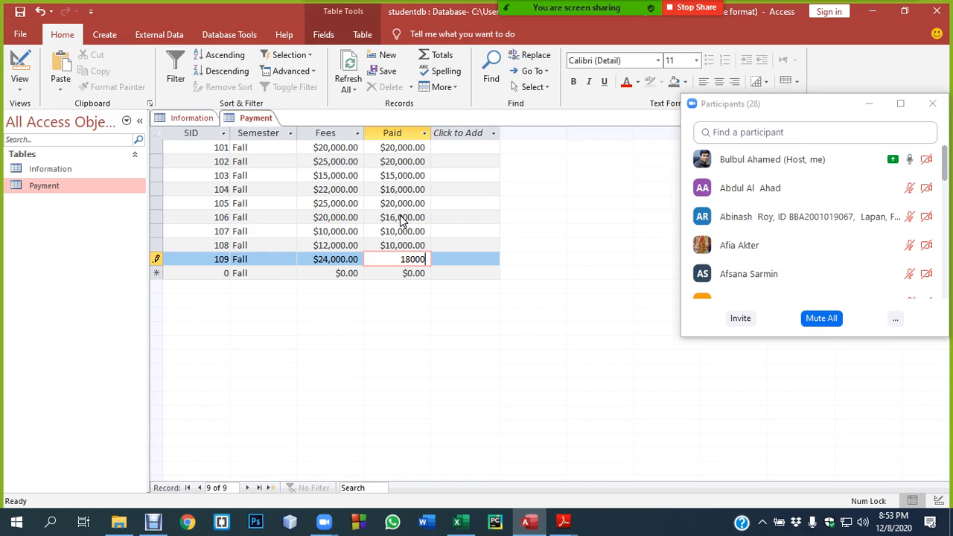
key(Tab)
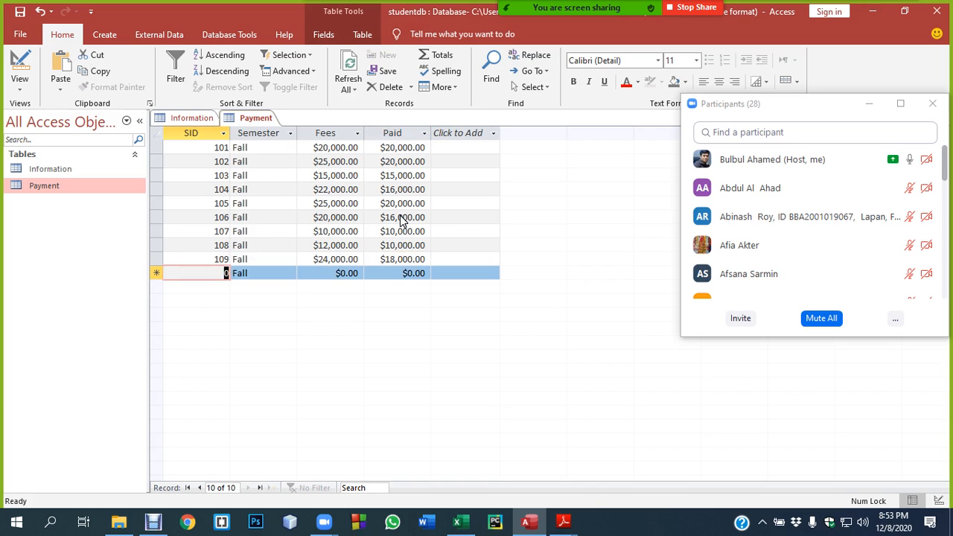
- Add a Payment record with SID 110, semester Fall, Fees 15000 and Paid 12000
text(110)
key(Tab)
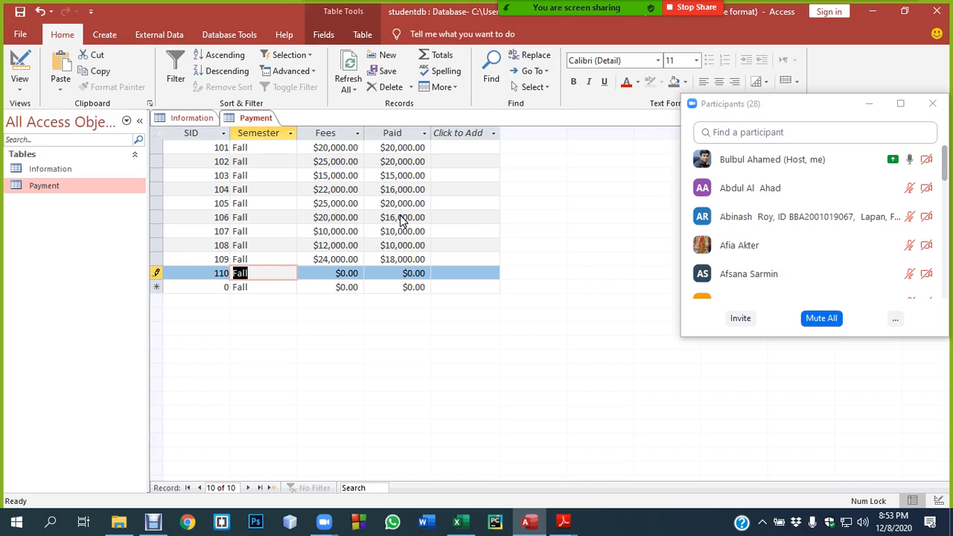
key(Tab)
text(15000)
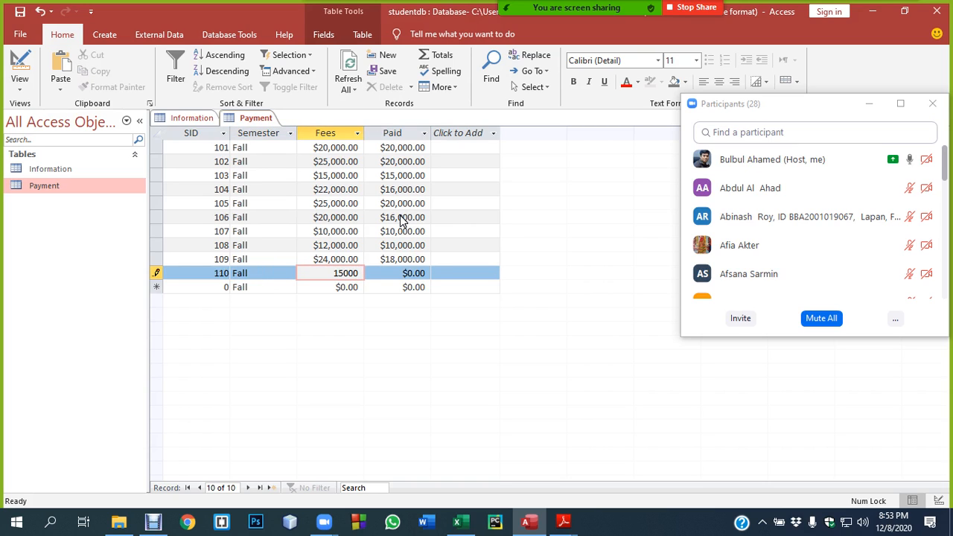
key(Tab)
text(12000)
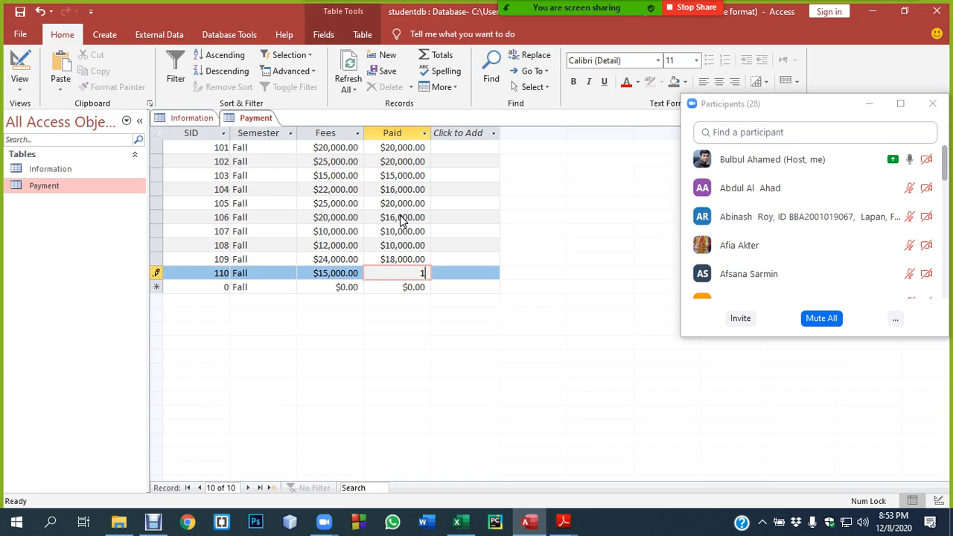
click(391, 176)
click(307, 181)
click(330, 217)
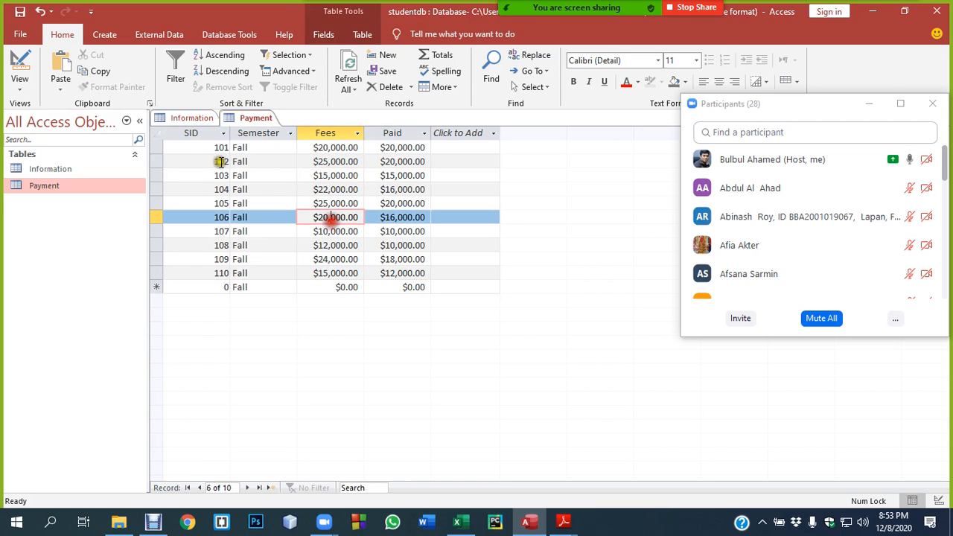
- Check the records in the Information and Payment tables against the sample tables in MS Access 02.pdf
click(186, 119)
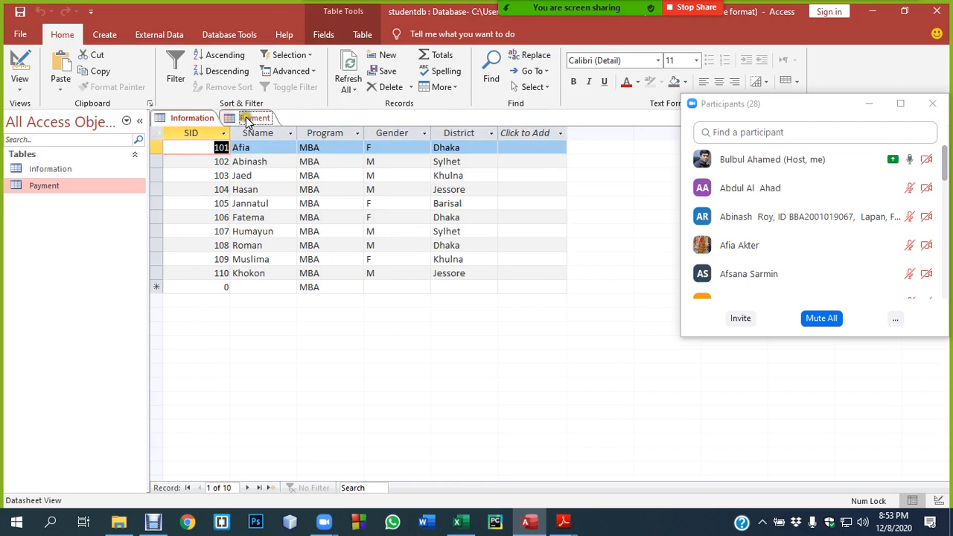
click(249, 118)
mouse_move(564, 517)
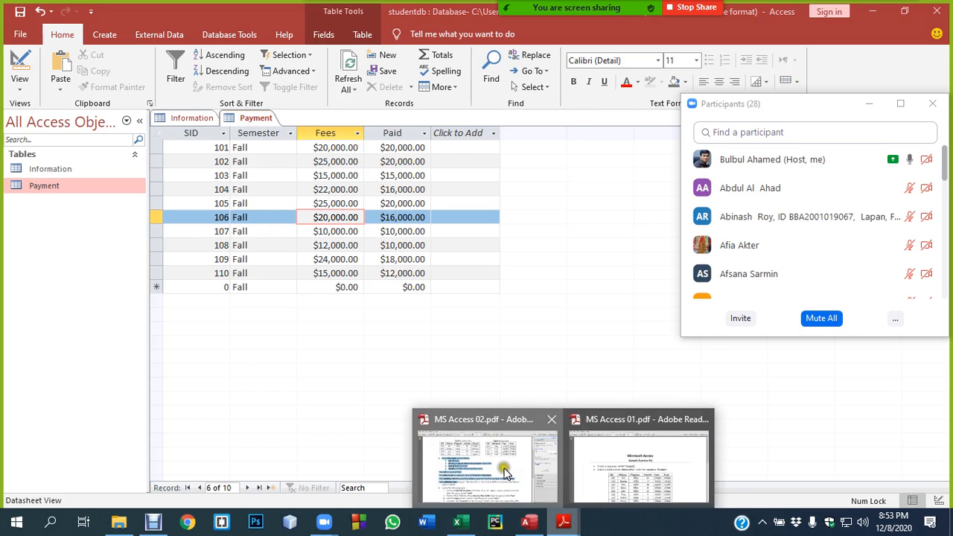
click(539, 476)
scroll(452, 321, up, 2)
scroll(455, 212, down, 3)
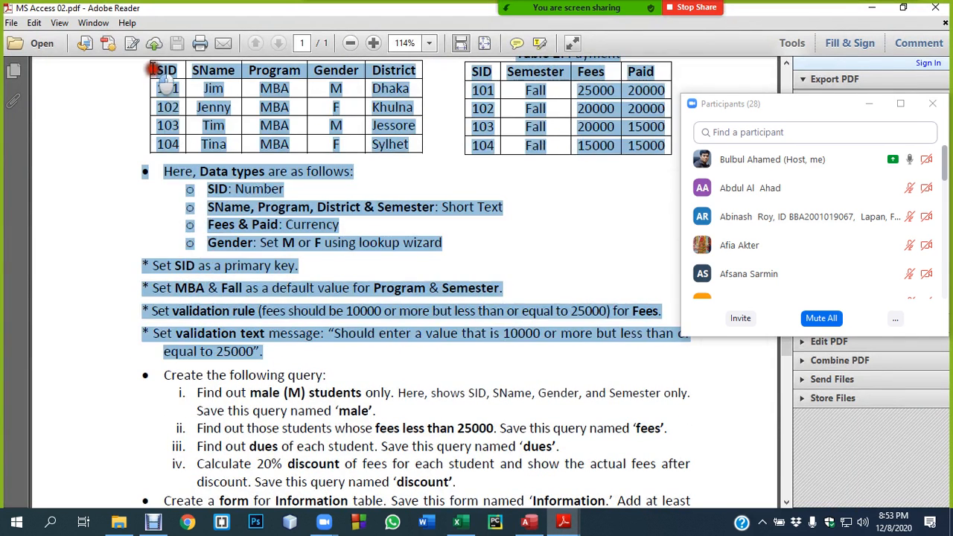
click(528, 521)
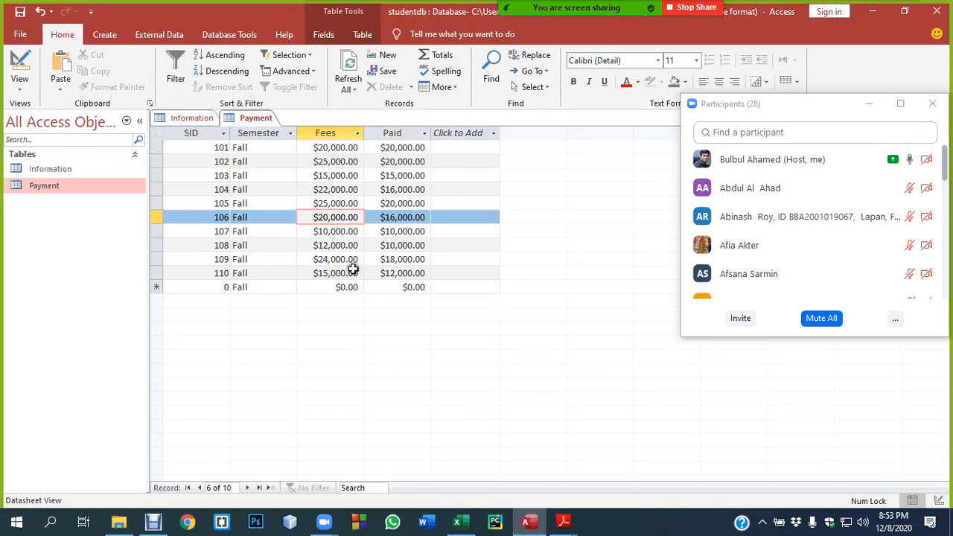
click(223, 160)
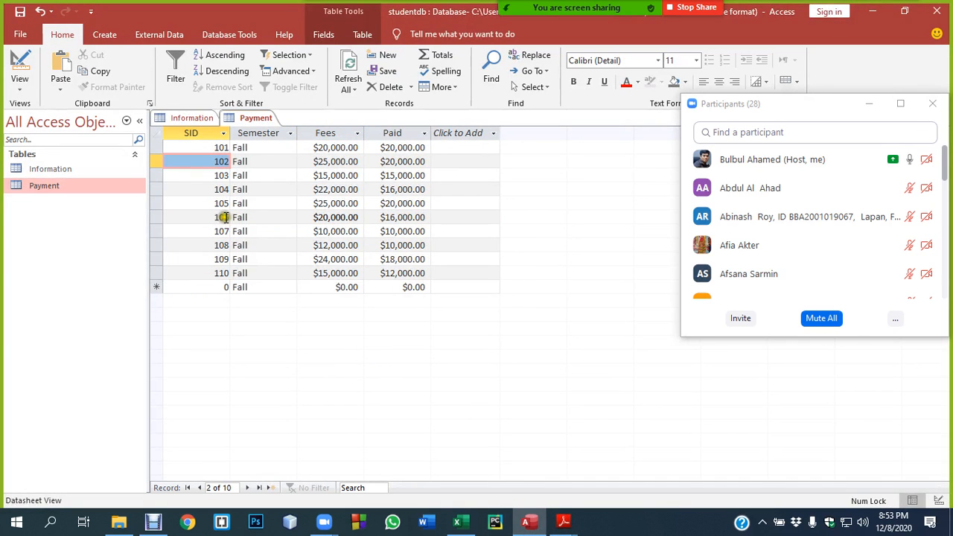
click(409, 177)
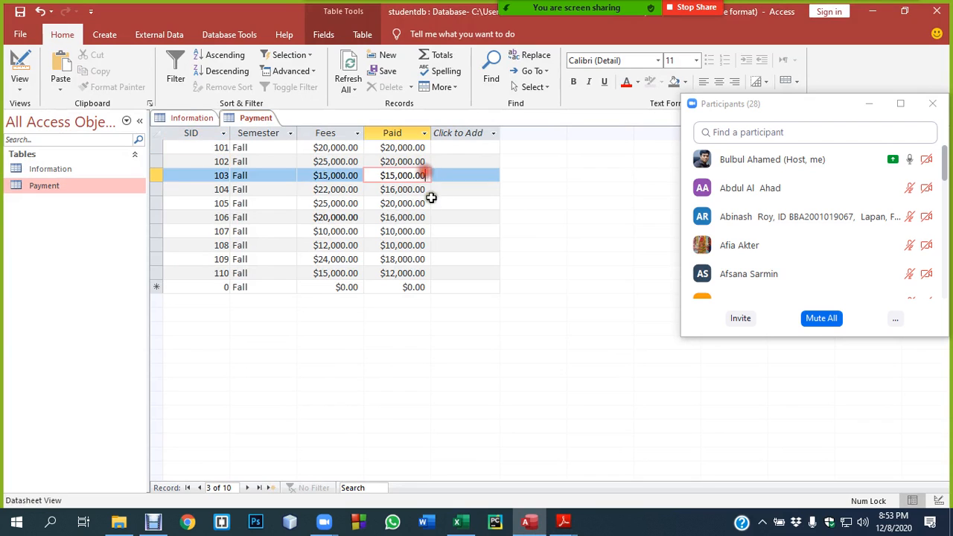
- Close all open tables in the studentdb database
click(35, 223)
right_click(186, 121)
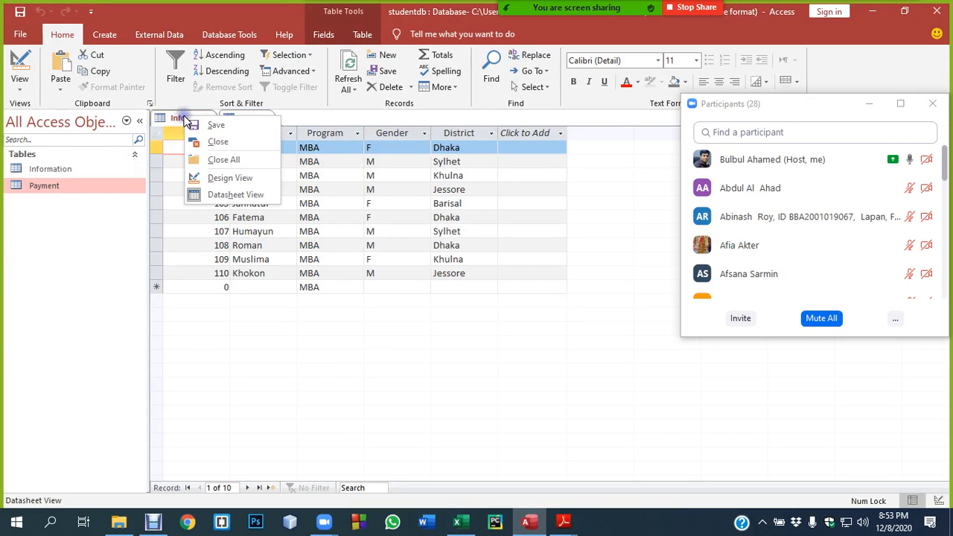
click(222, 160)
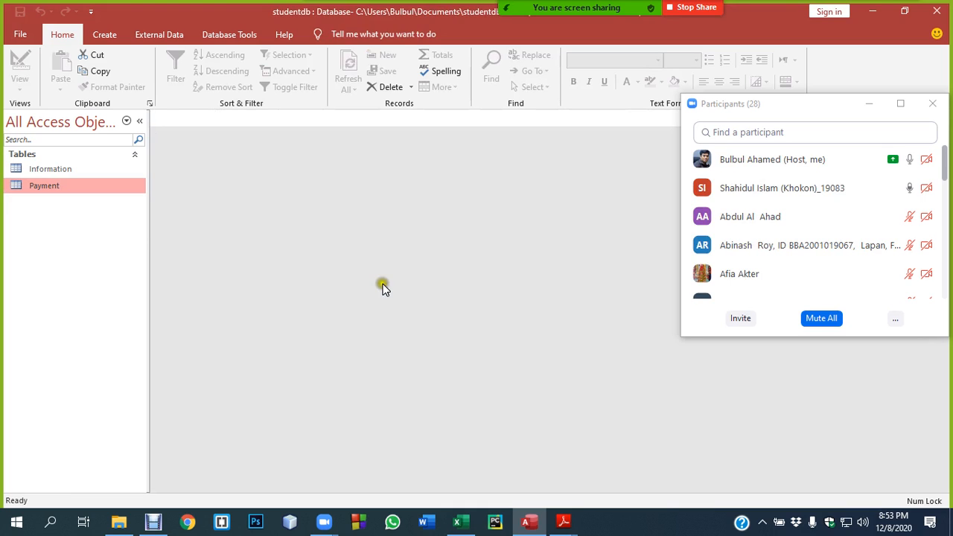
- Open the Payment and Information tables in Design View
right_click(58, 184)
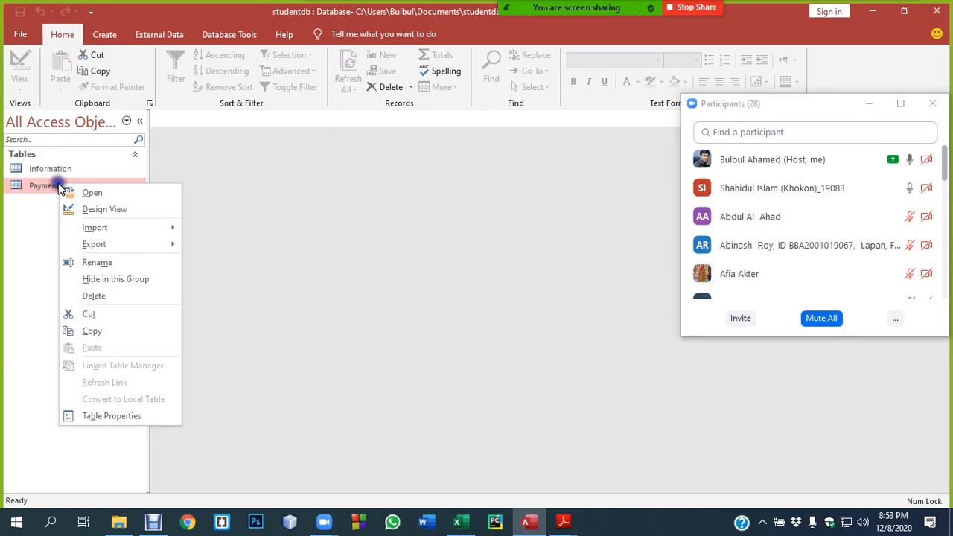
click(93, 208)
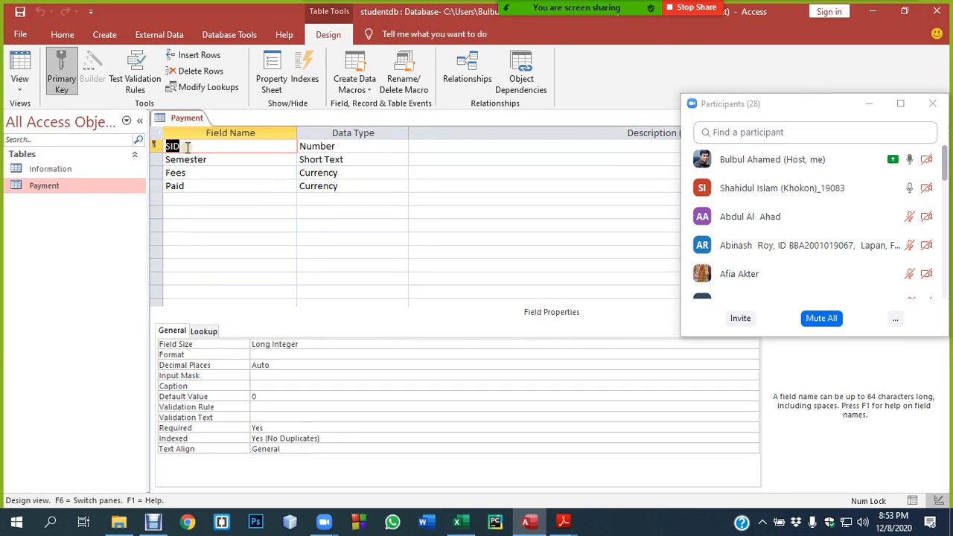
right_click(77, 170)
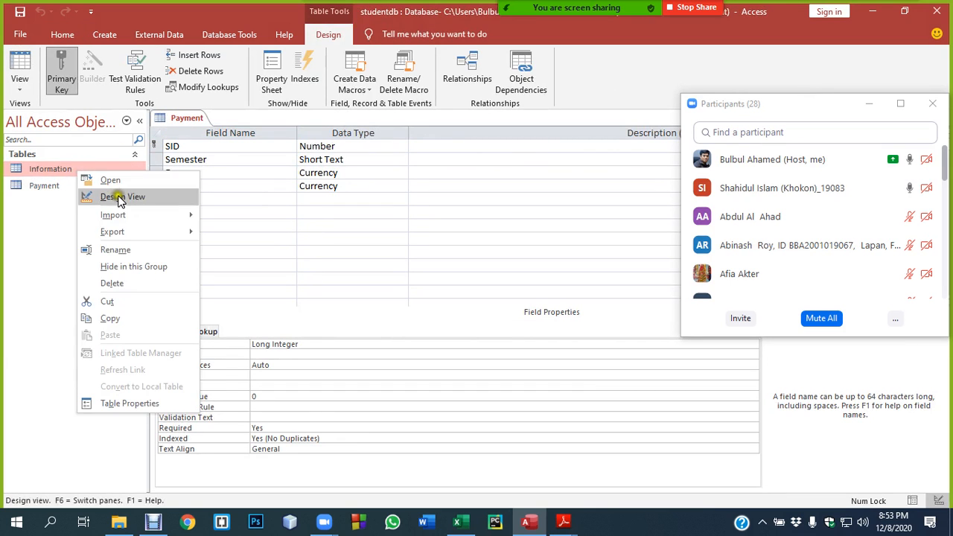
click(112, 196)
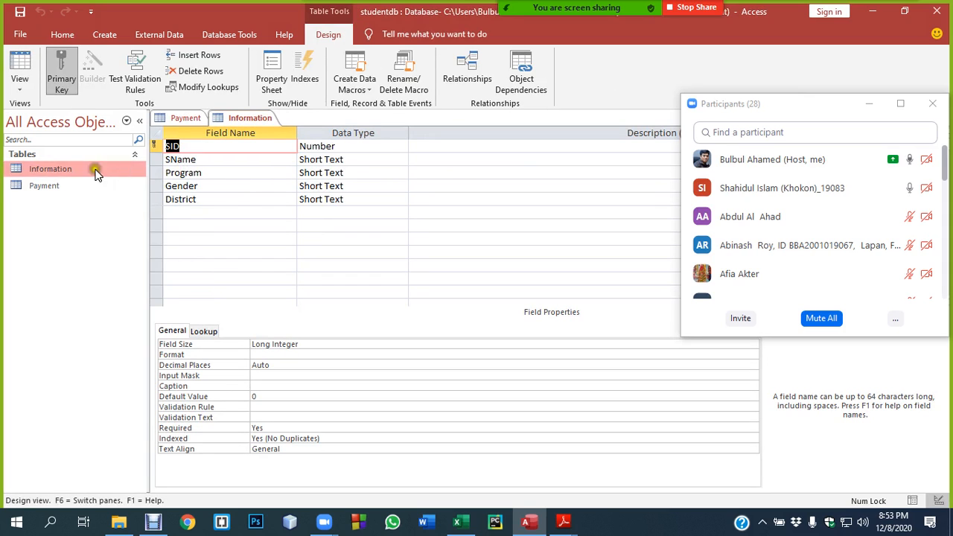
right_click(59, 187)
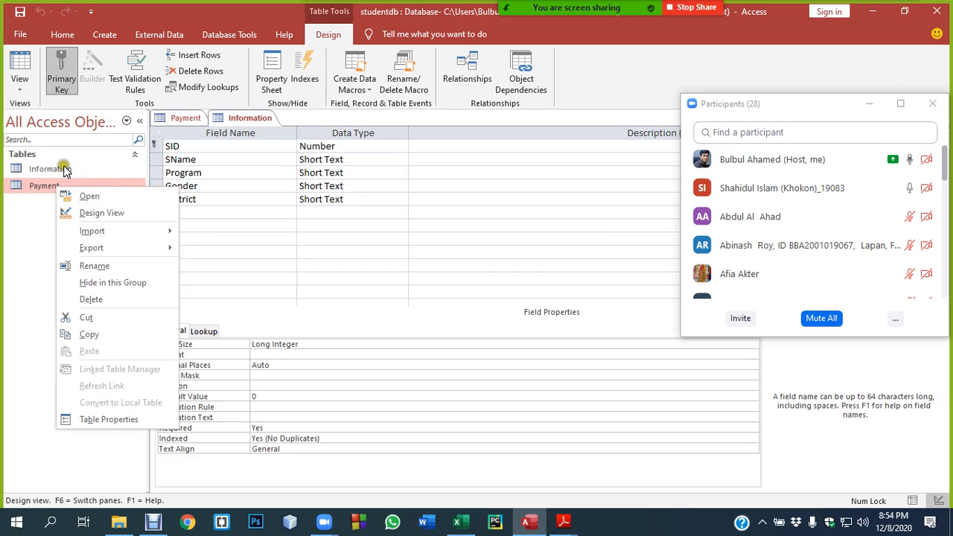
click(69, 170)
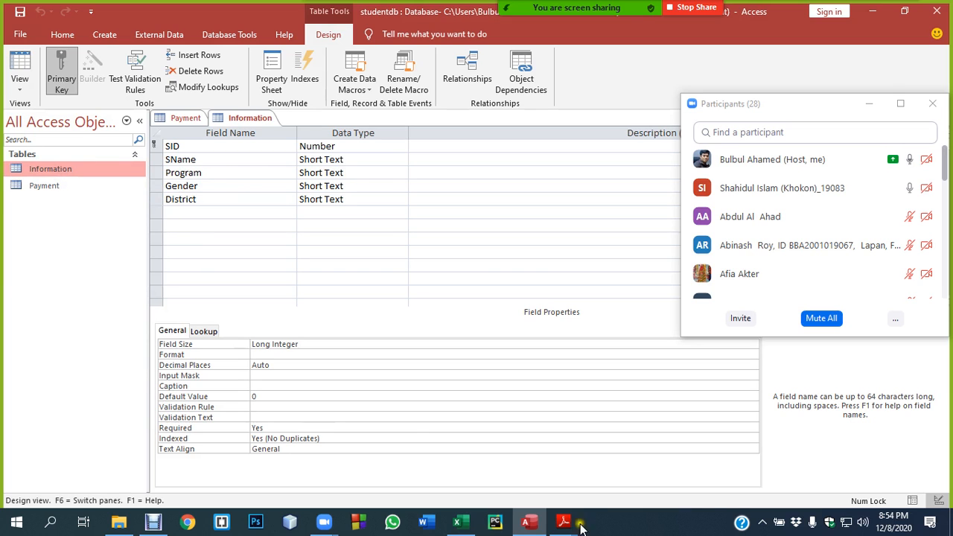
- Switch to MS Access 02.pdf and read the data type, default value, validation and query requirements
mouse_move(565, 525)
click(488, 460)
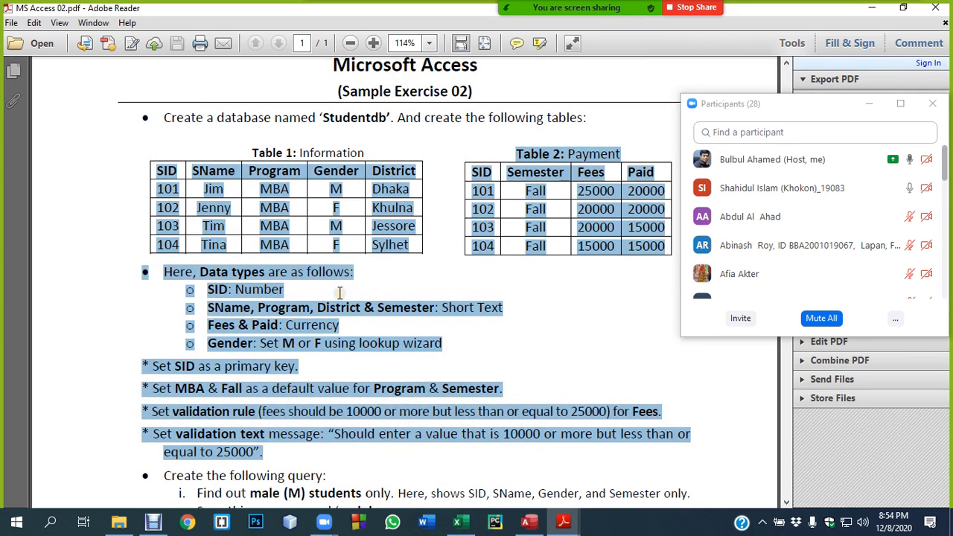
click(386, 307)
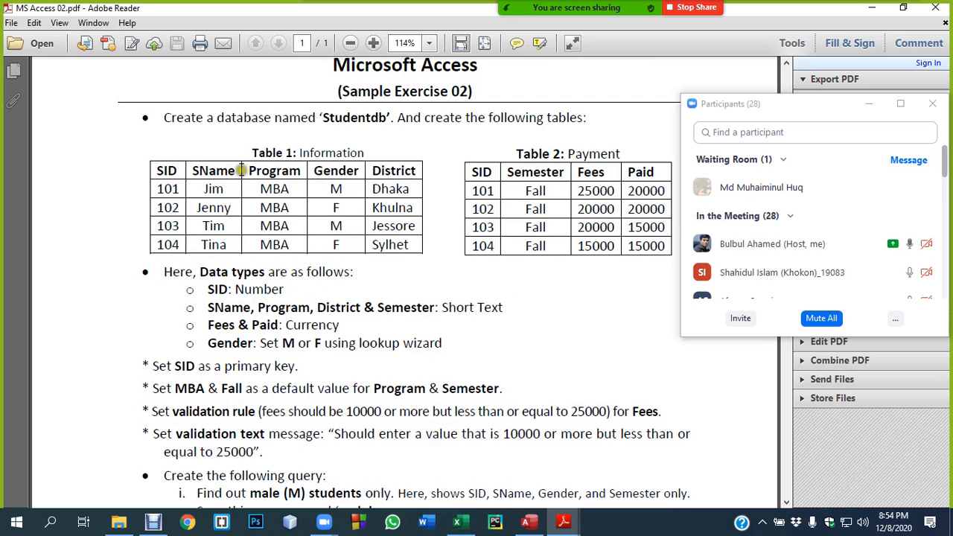
scroll(442, 294, down, 3)
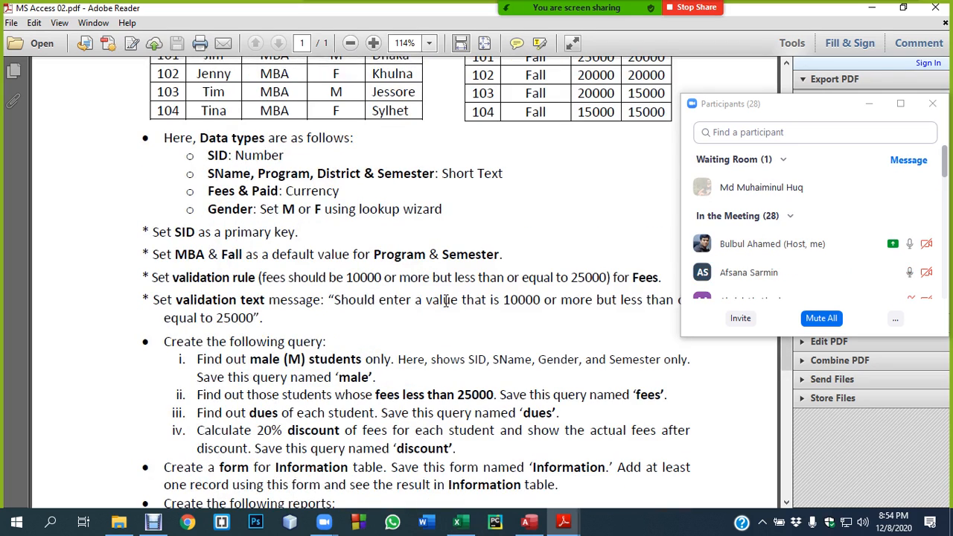
- Admit the person in the Zoom waiting room to the meeting
click(860, 188)
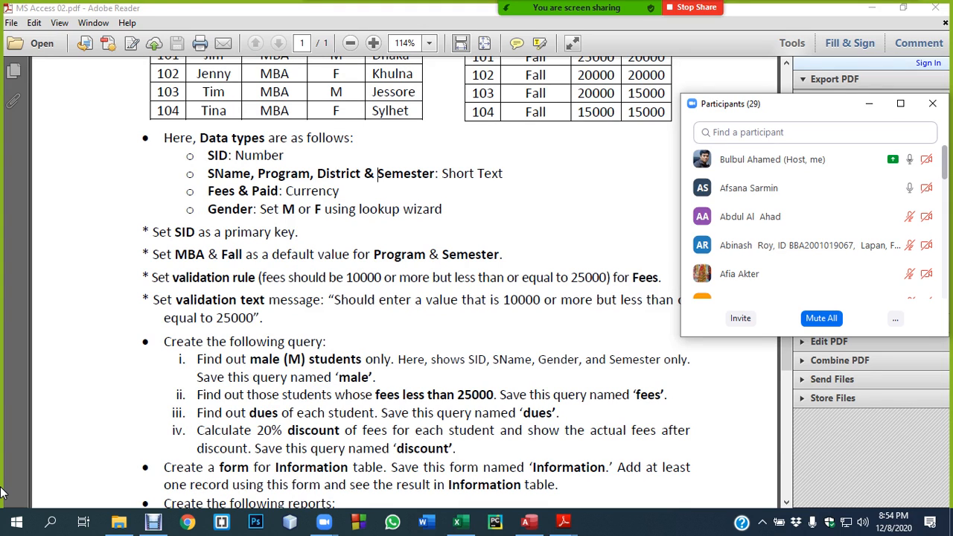
- Close the meeting's participants list and review the exercise's table layouts, data types and query tasks
click(932, 104)
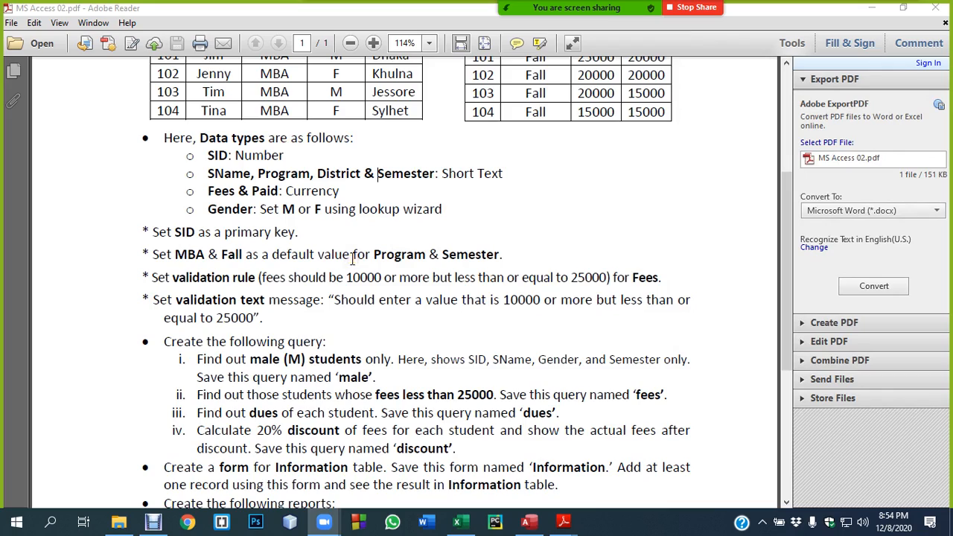
scroll(352, 257, down, 3)
scroll(352, 253, up, 6)
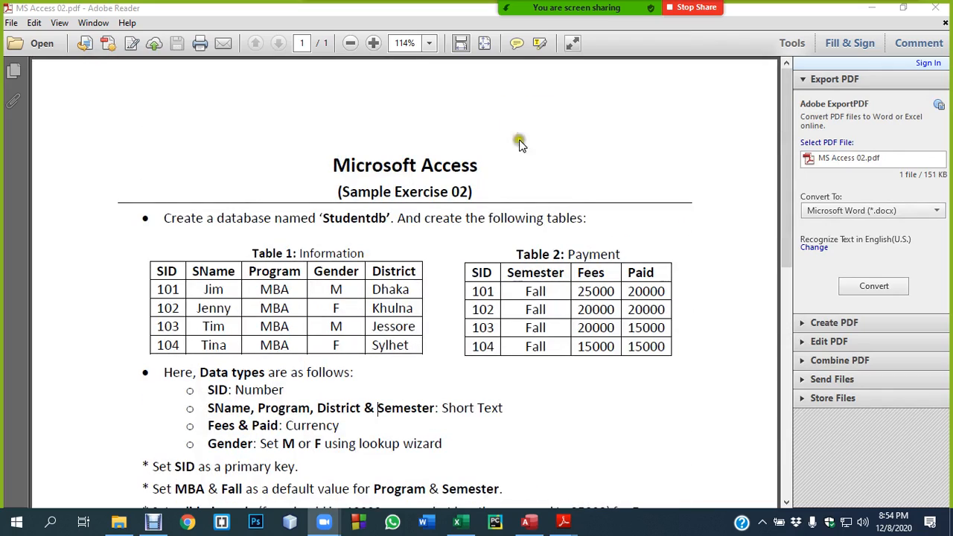
scroll(420, 234, down, 1)
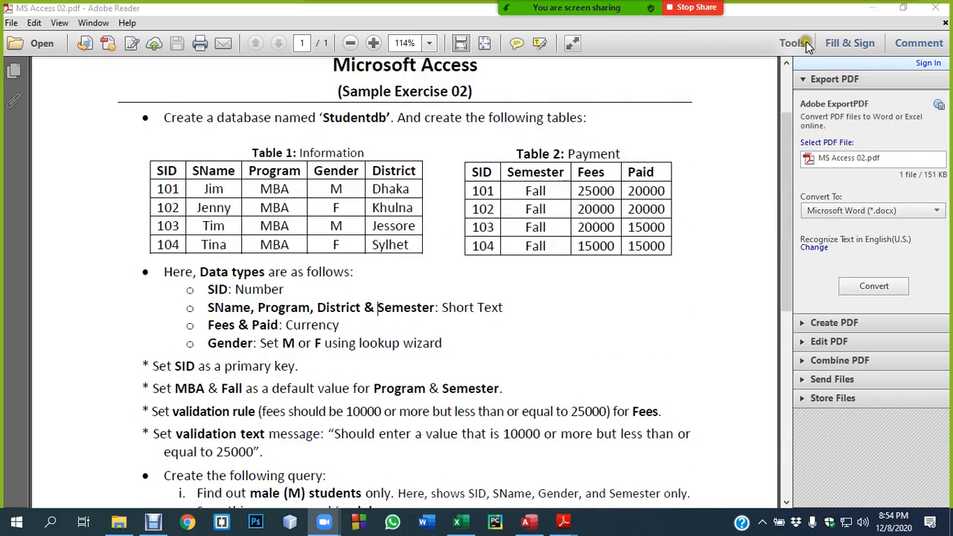
scroll(436, 250, down, 3)
click(170, 242)
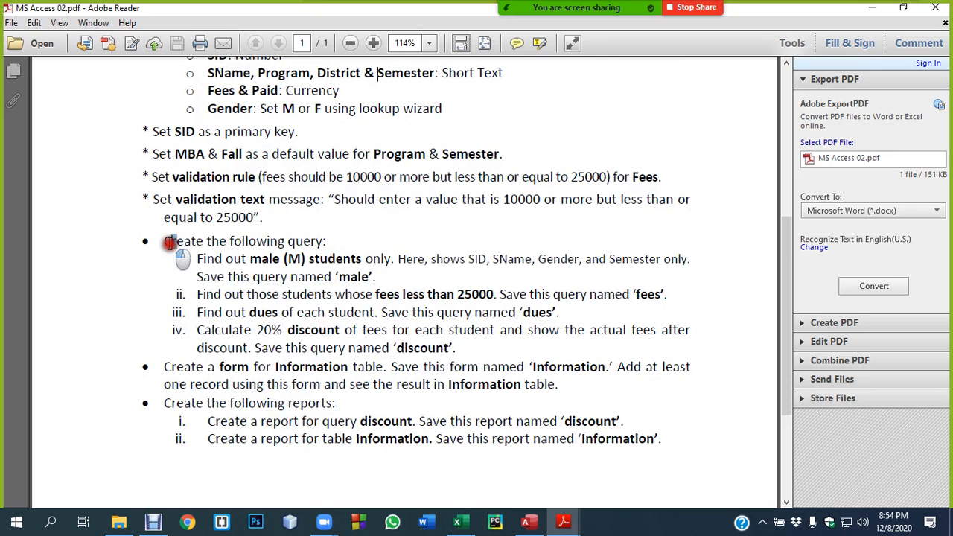
drag(170, 242, 465, 350)
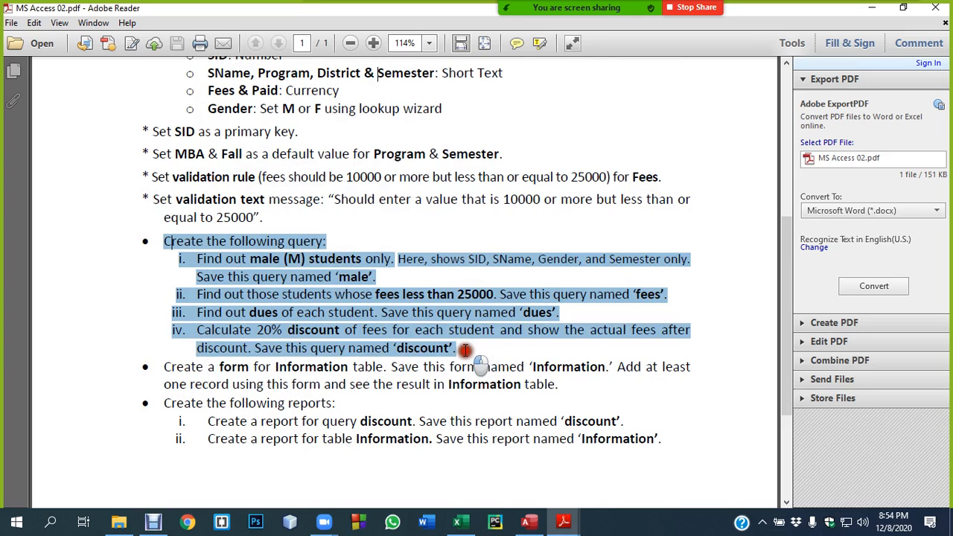
scroll(446, 328, up, 5)
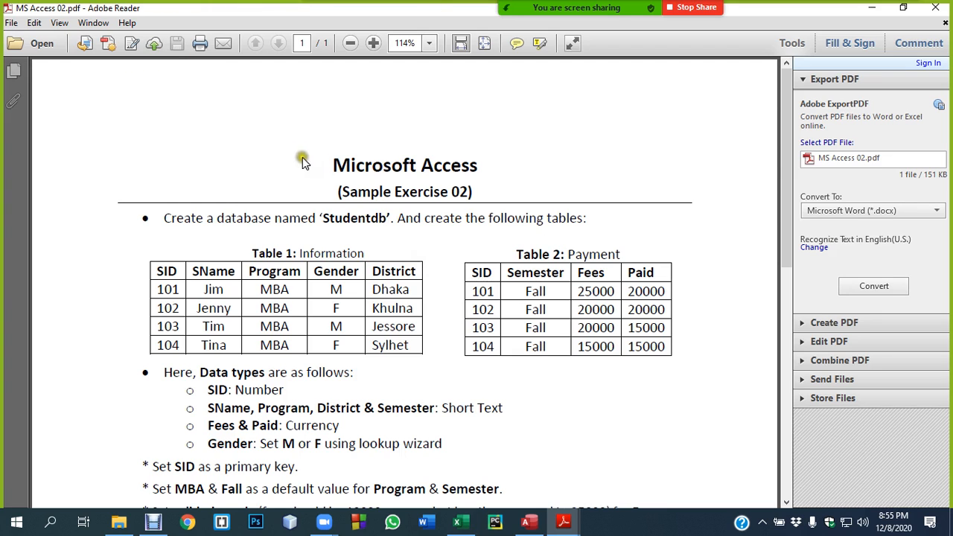
drag(340, 169, 544, 379)
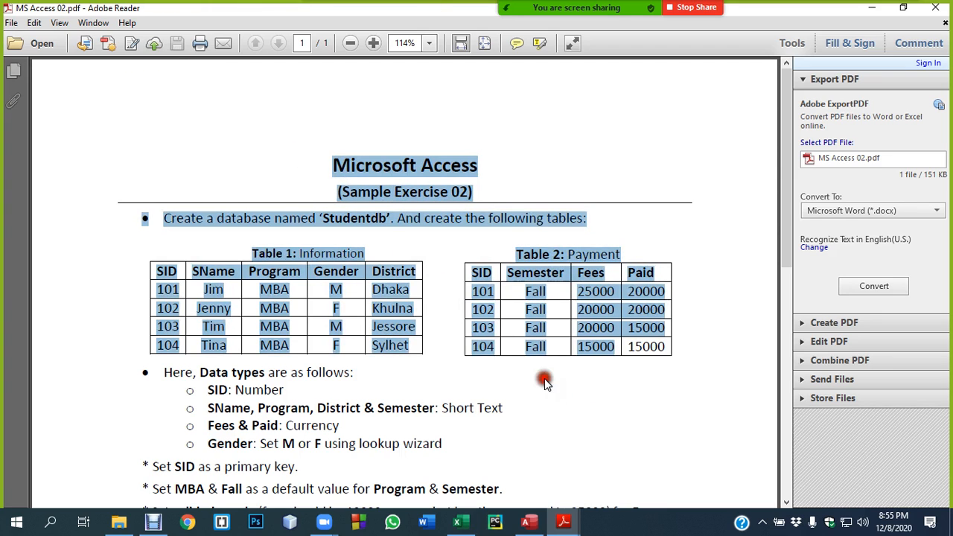
scroll(428, 378, down, 3)
scroll(428, 378, down, 4)
scroll(435, 368, down, 2)
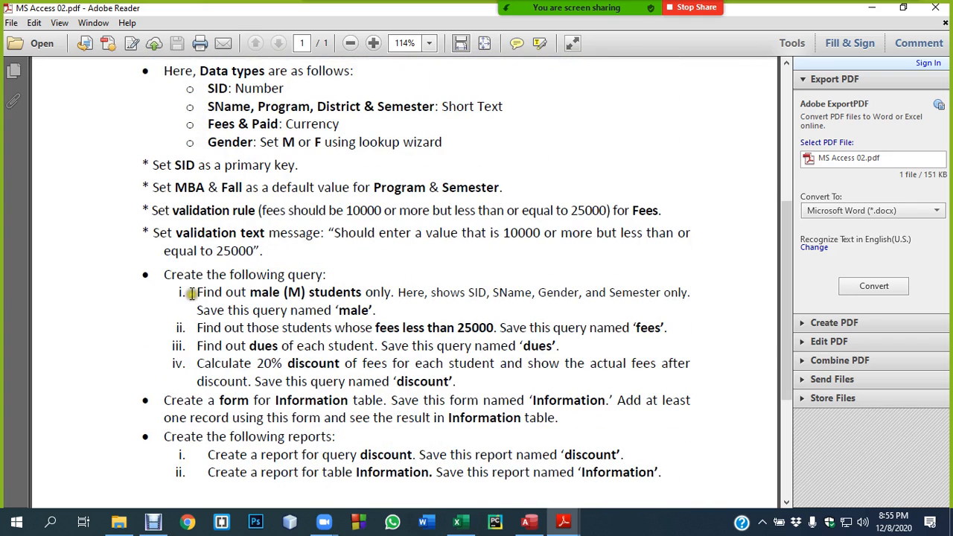
- Examine the first query task, for male (M) students only, together with the Information and Payment tables in the exercise
drag(195, 293, 395, 318)
scroll(395, 317, up, 5)
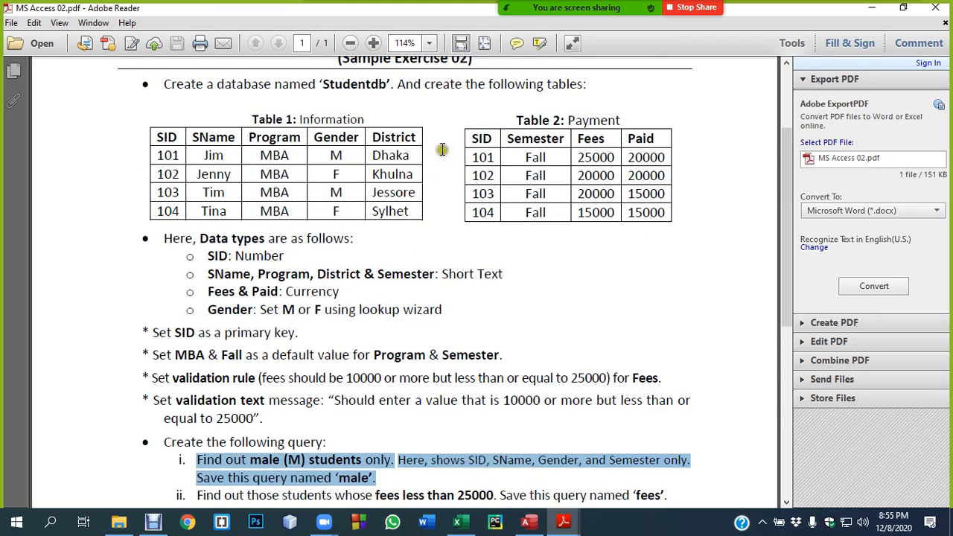
scroll(418, 175, down, 4)
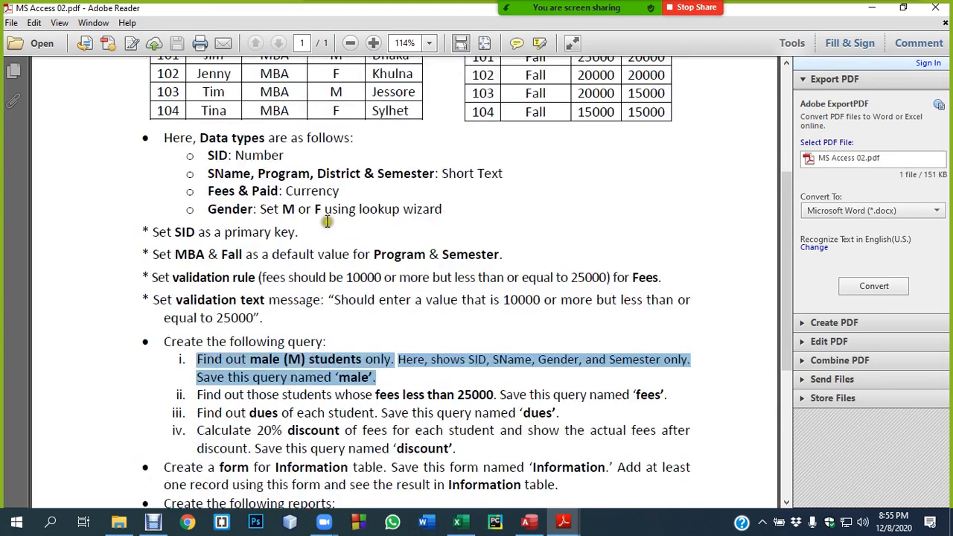
scroll(327, 222, up, 4)
scroll(328, 217, down, 4)
click(223, 361)
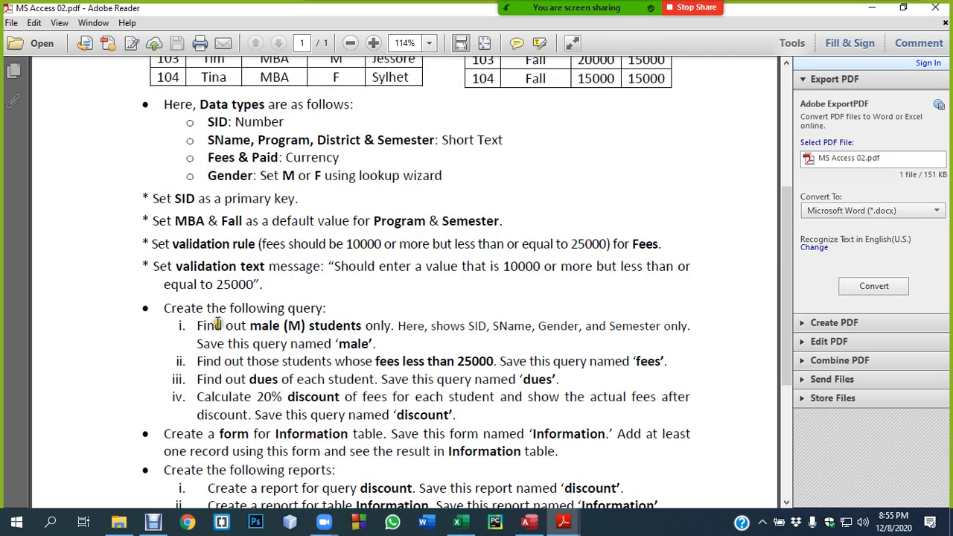
drag(251, 325, 201, 330)
click(357, 328)
scroll(201, 331, up, 4)
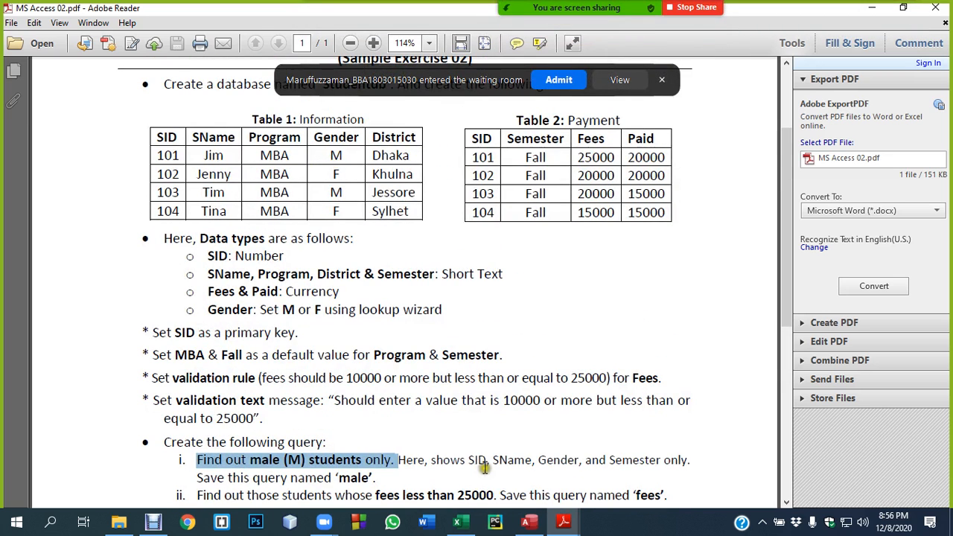
- Check which fields the exercise asks the male students query to show
scroll(480, 462, down, 3)
drag(440, 359, 480, 360)
click(506, 362)
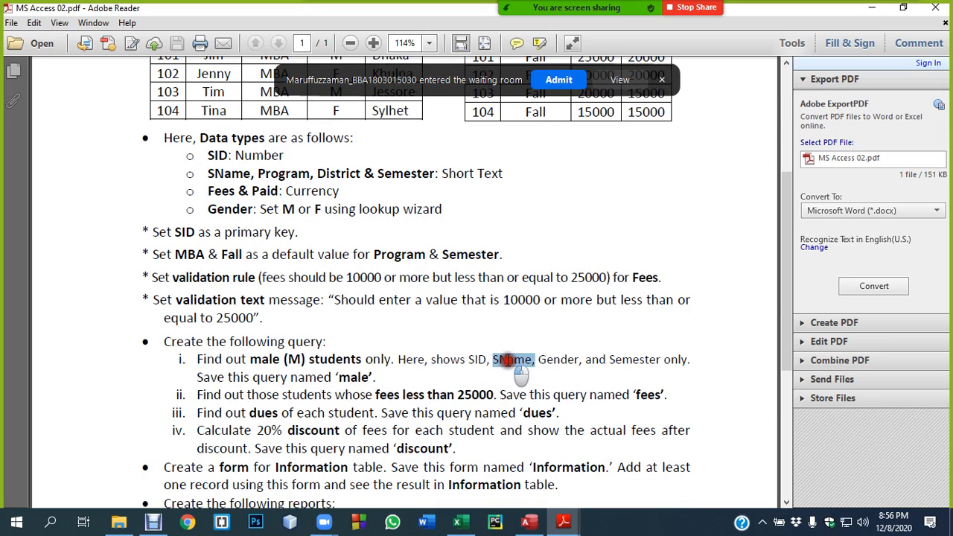
double_click(559, 360)
double_click(616, 360)
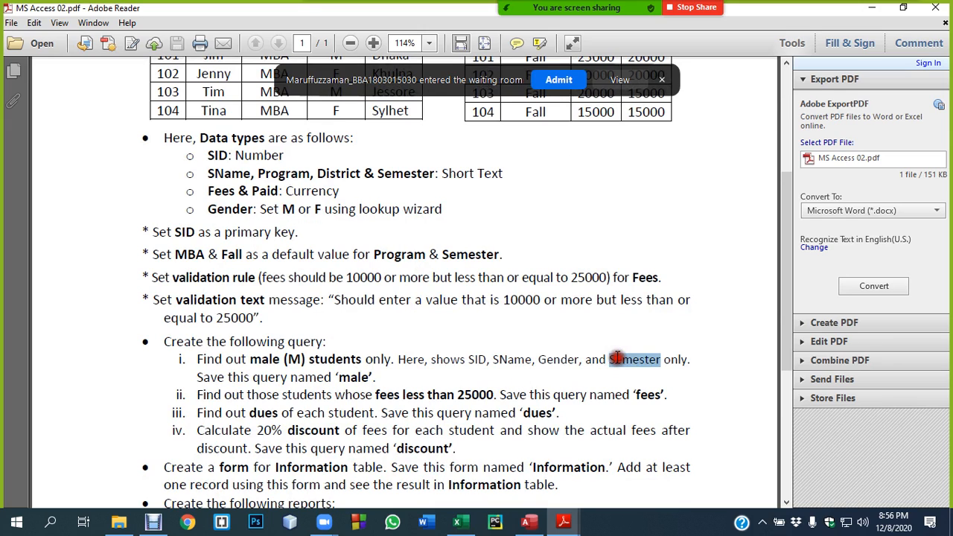
double_click(476, 359)
double_click(512, 359)
double_click(558, 359)
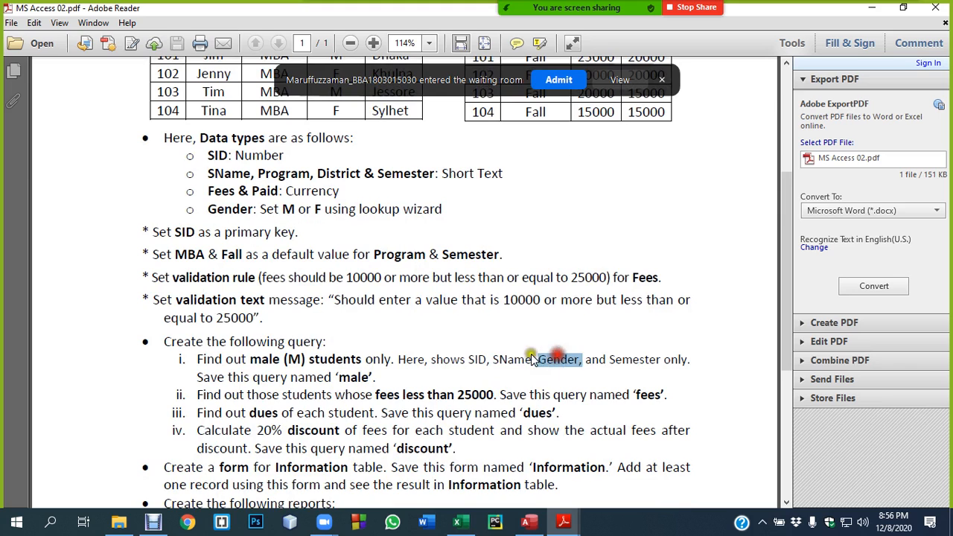
- Locate SID, SName, Gender and Semester in the exercise's two tables, and admit the waiting meeting participant
scroll(558, 362, up, 3)
double_click(166, 137)
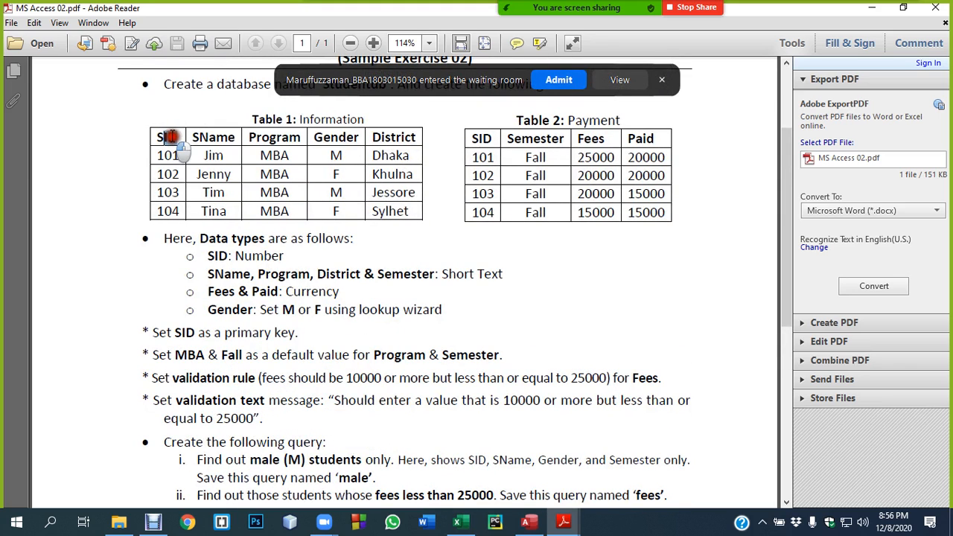
double_click(204, 137)
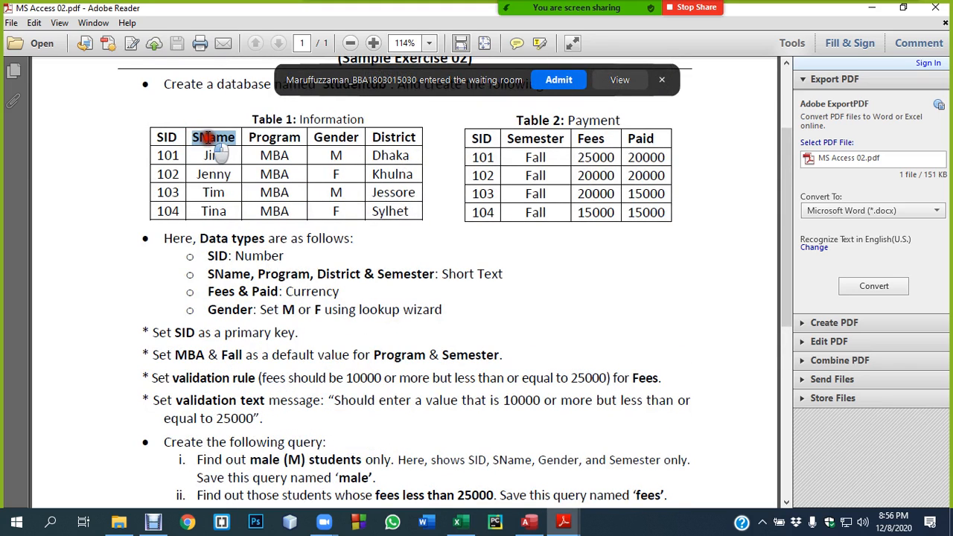
double_click(334, 137)
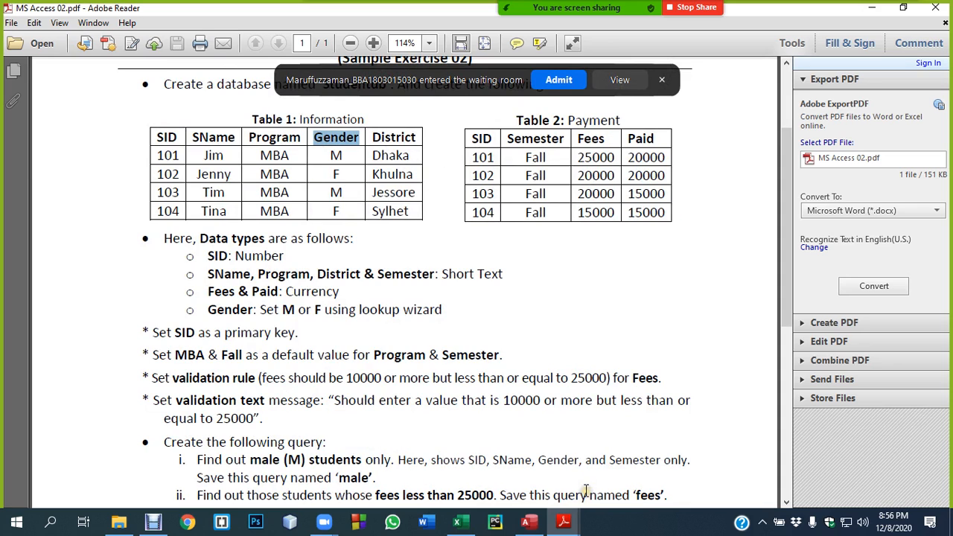
triple_click(628, 463)
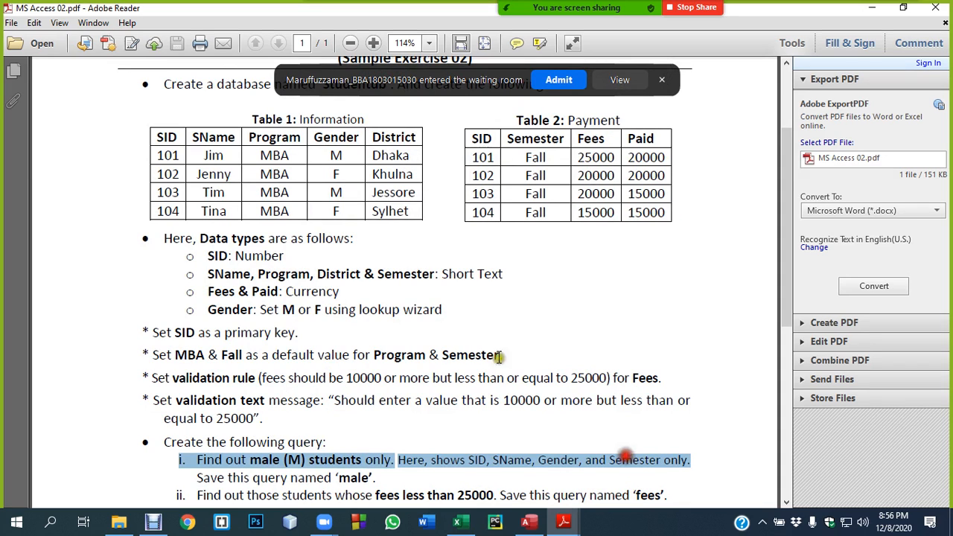
double_click(526, 137)
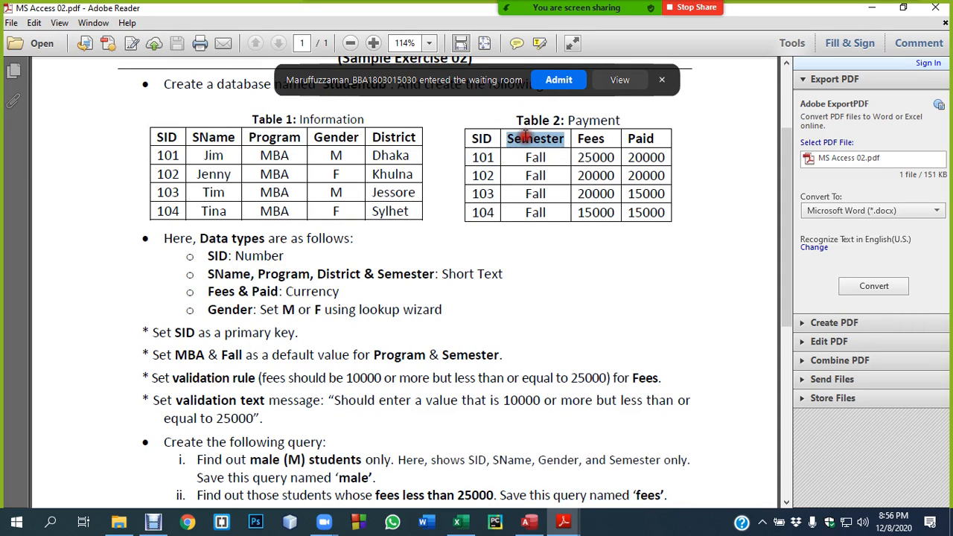
click(543, 80)
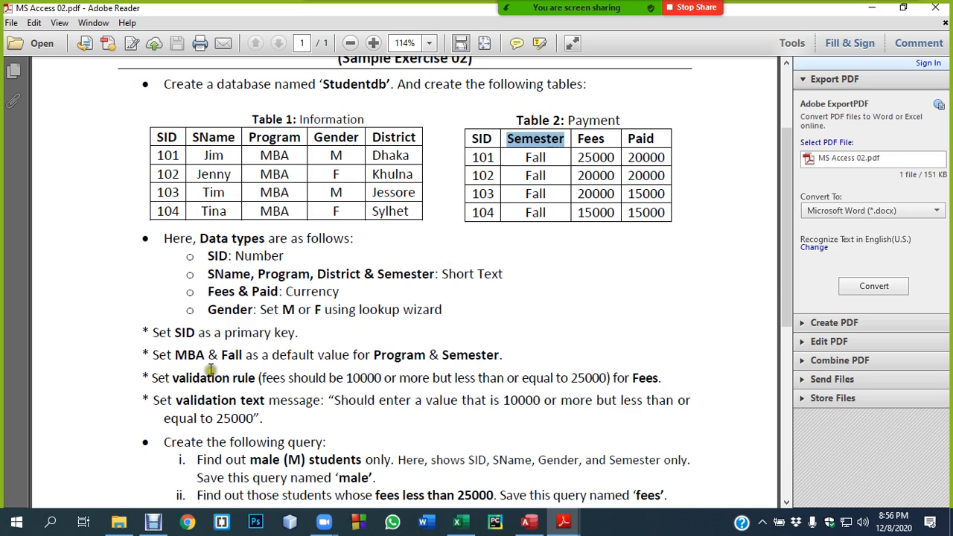
- Switch to Access and close all open tables of the studentdb database
click(525, 523)
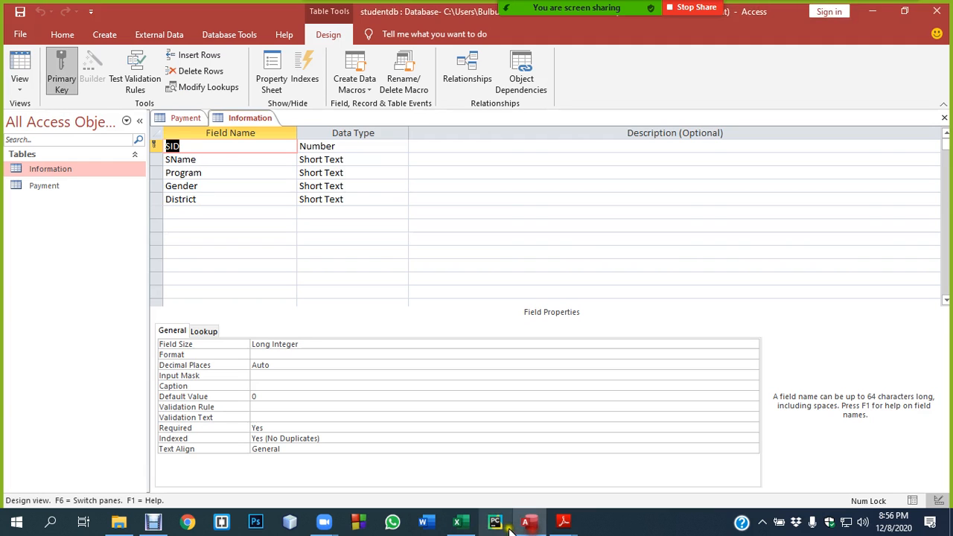
right_click(177, 121)
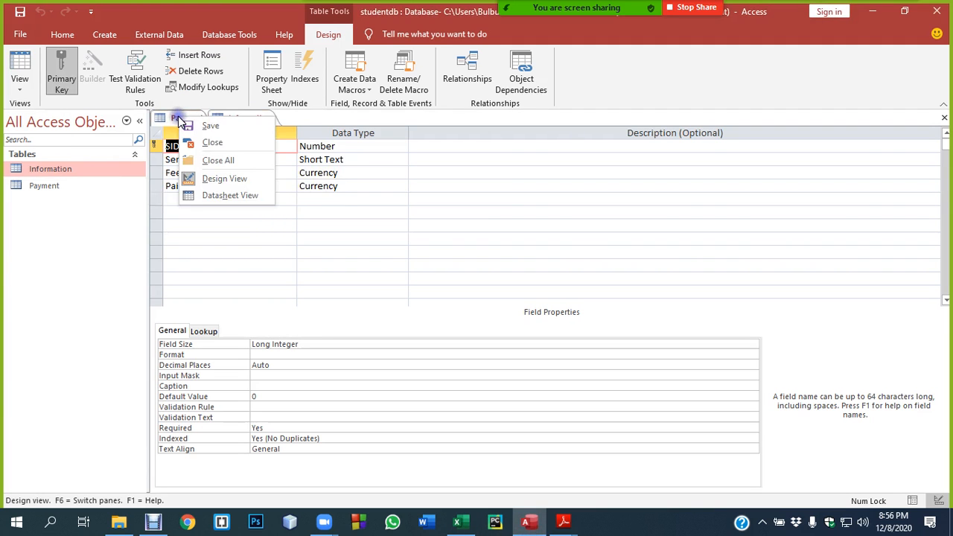
click(216, 161)
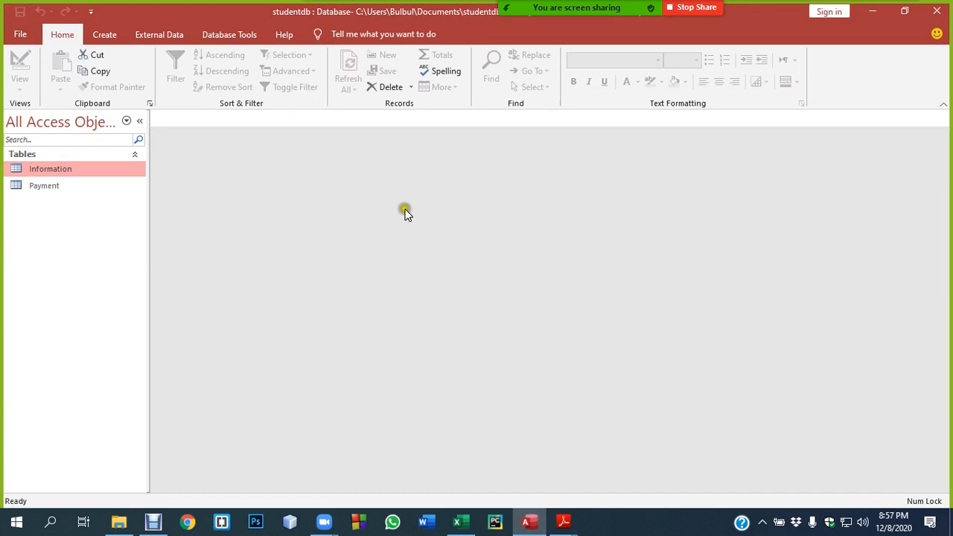
- Create a new query in Design view and add the Information and Payment tables to it
click(105, 34)
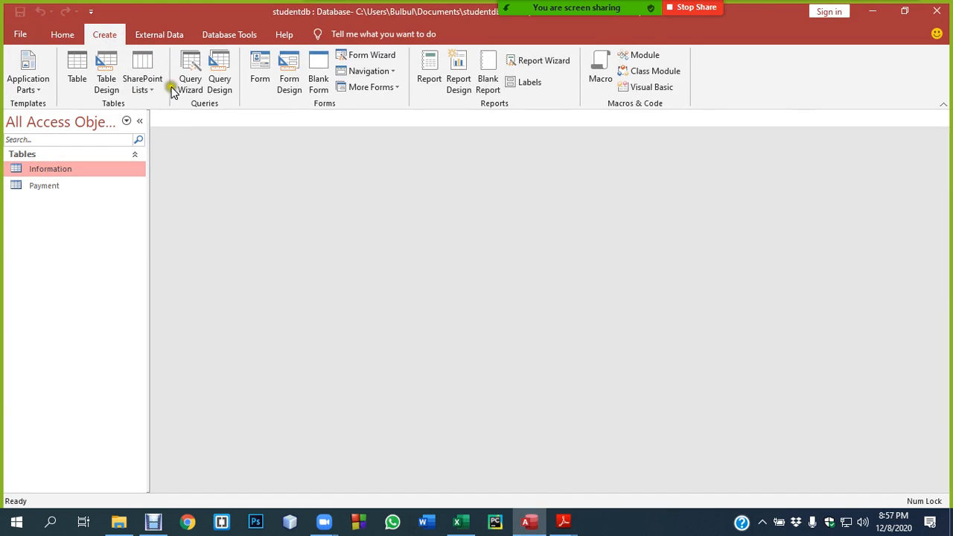
click(220, 78)
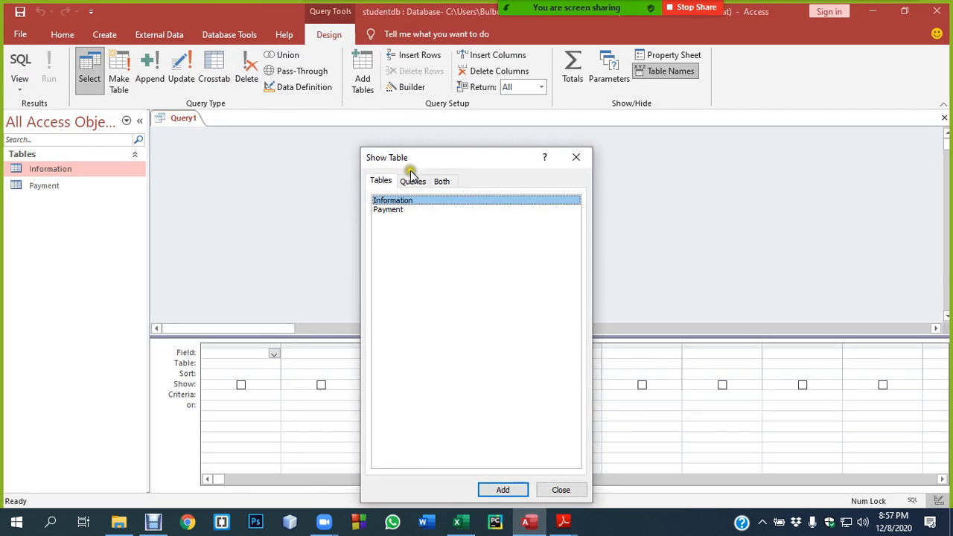
click(410, 183)
click(439, 181)
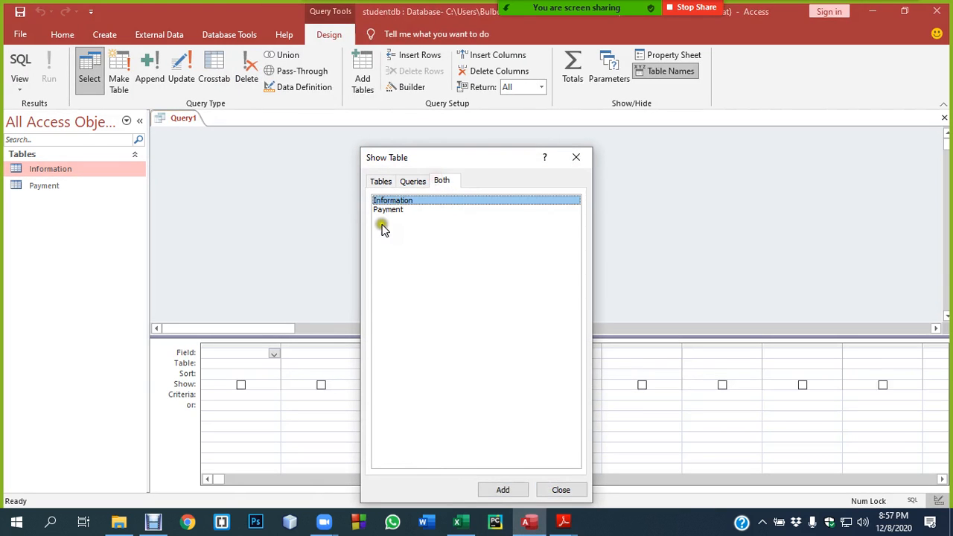
click(380, 183)
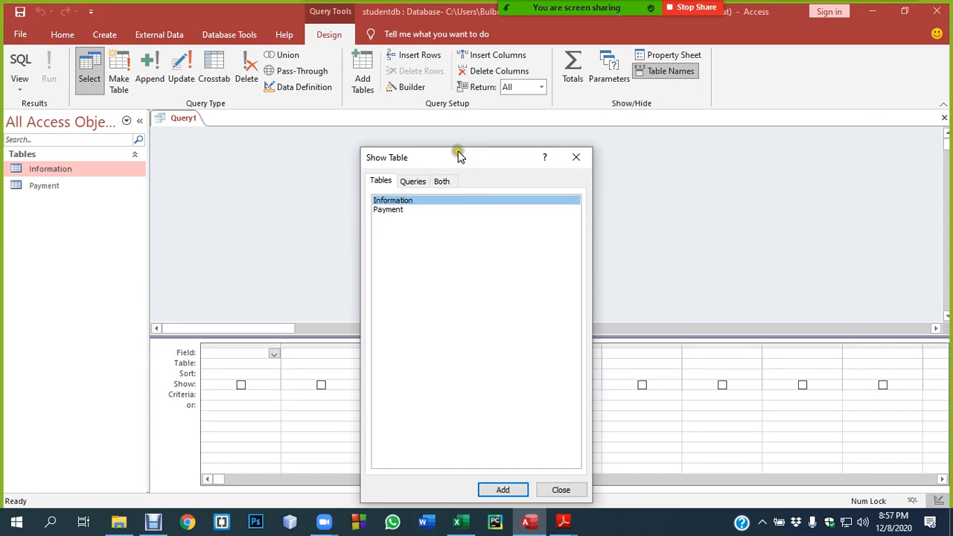
drag(464, 158, 729, 136)
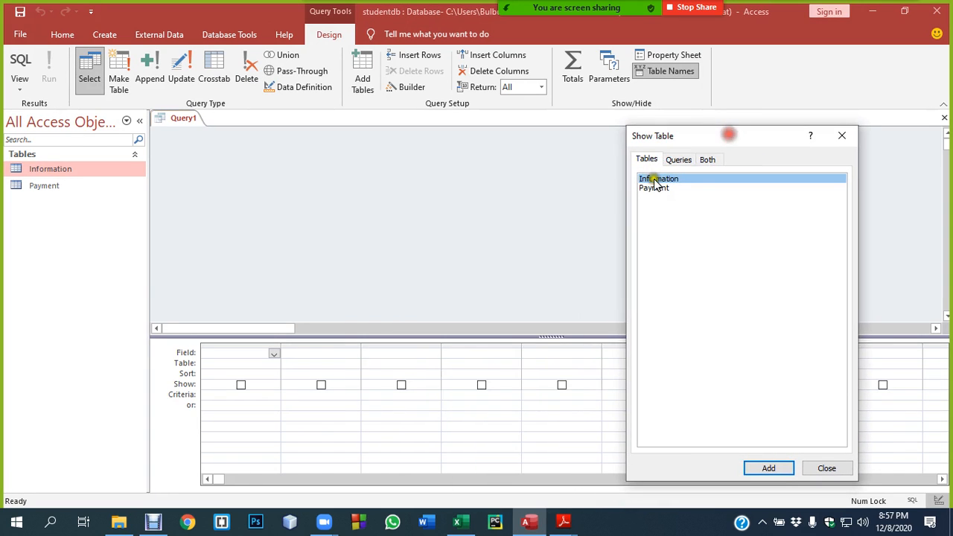
click(769, 468)
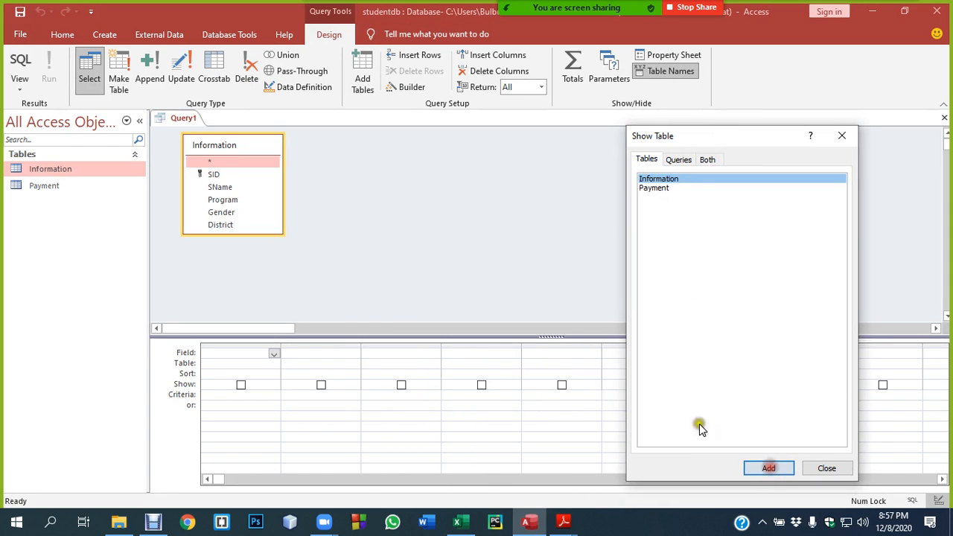
click(655, 190)
click(770, 469)
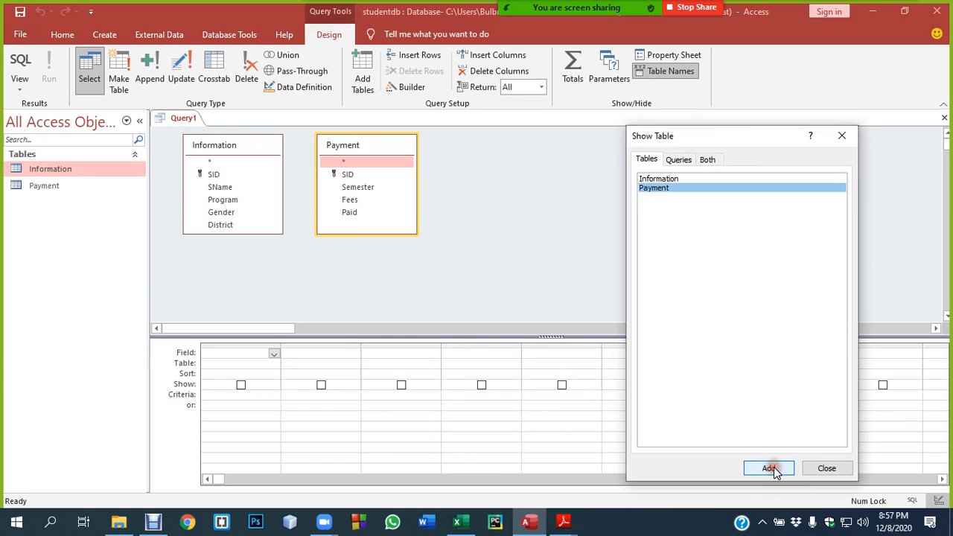
click(826, 469)
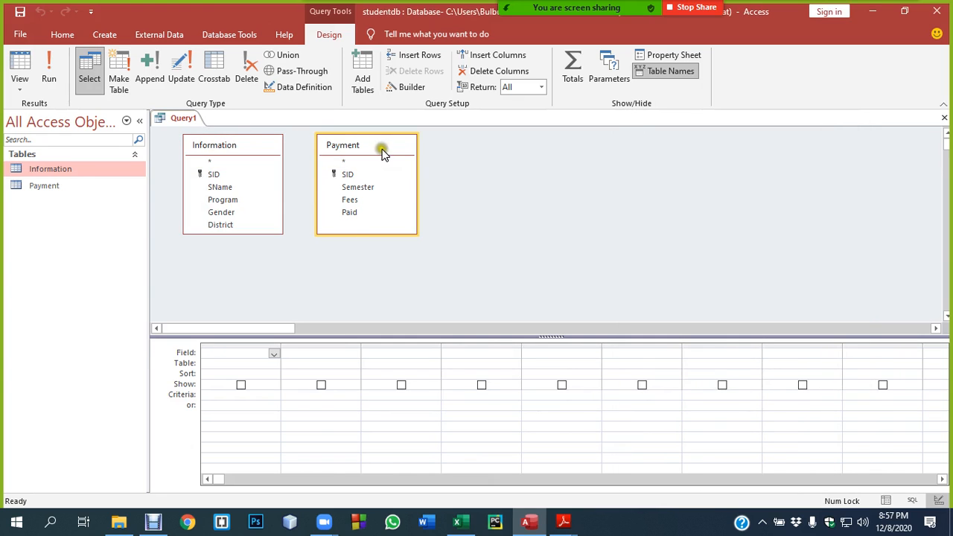
- Arrange the Information and Payment tables side by side in the query design with a wider gap between them
drag(380, 145, 482, 167)
drag(261, 146, 323, 178)
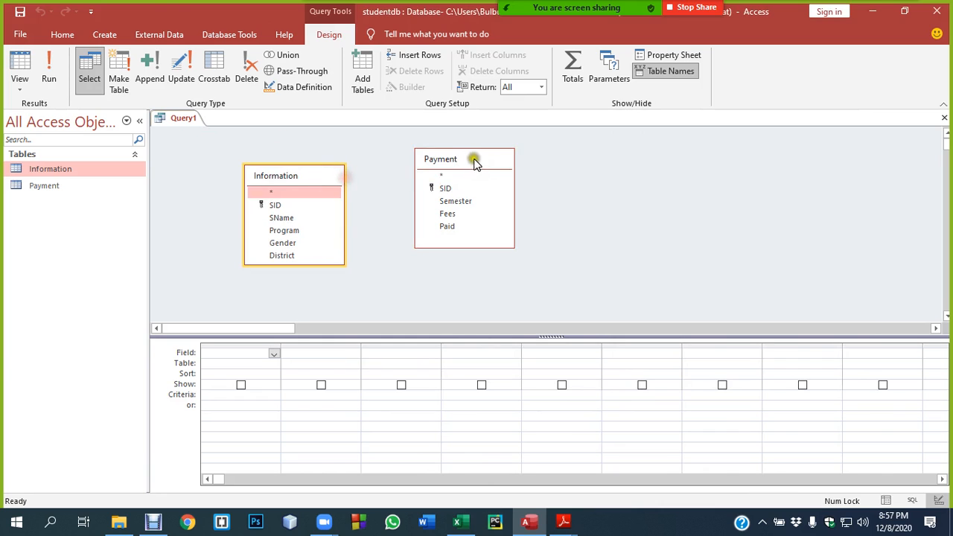
drag(484, 158, 539, 170)
drag(315, 177, 287, 157)
drag(535, 169, 472, 153)
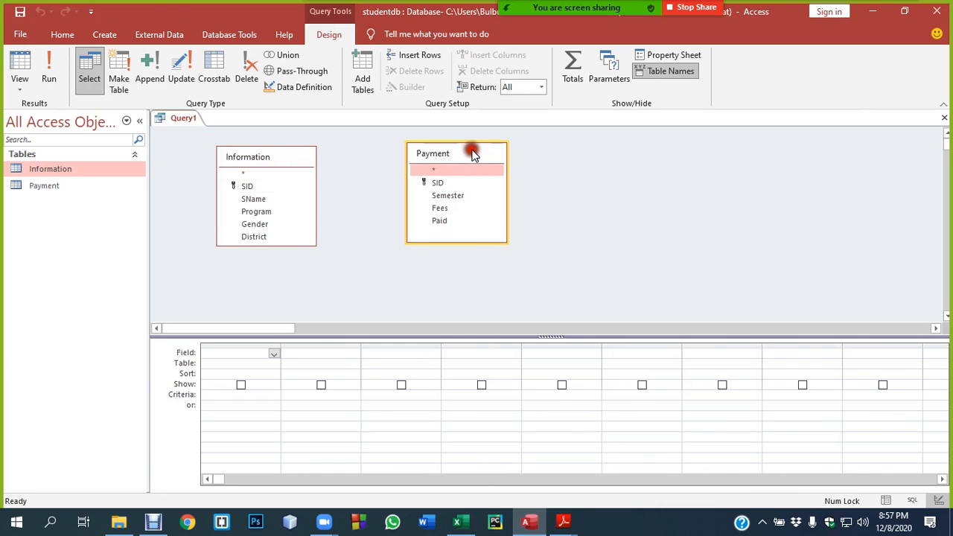
- Add SID, SName and Gender from the Information table and Semester from the Payment table to the query grid
double_click(247, 187)
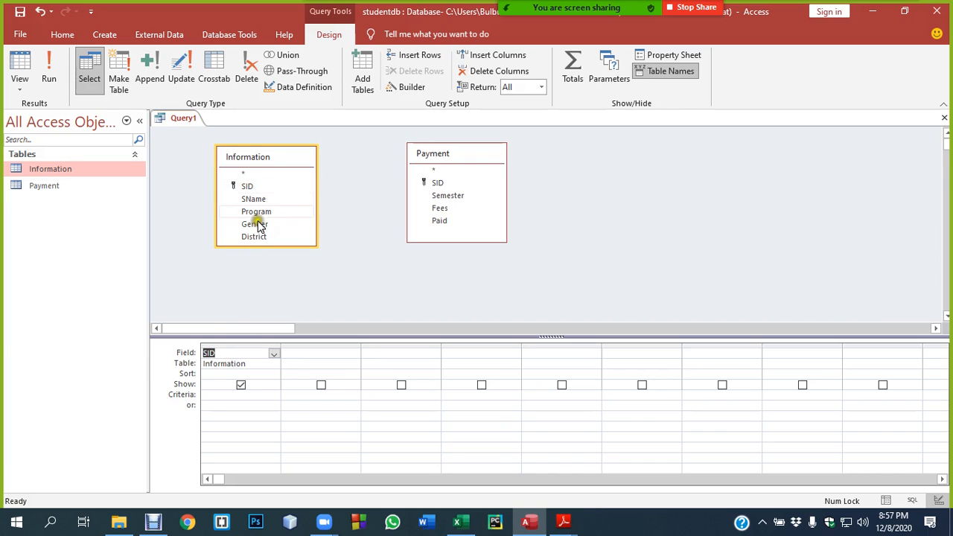
click(253, 201)
double_click(253, 202)
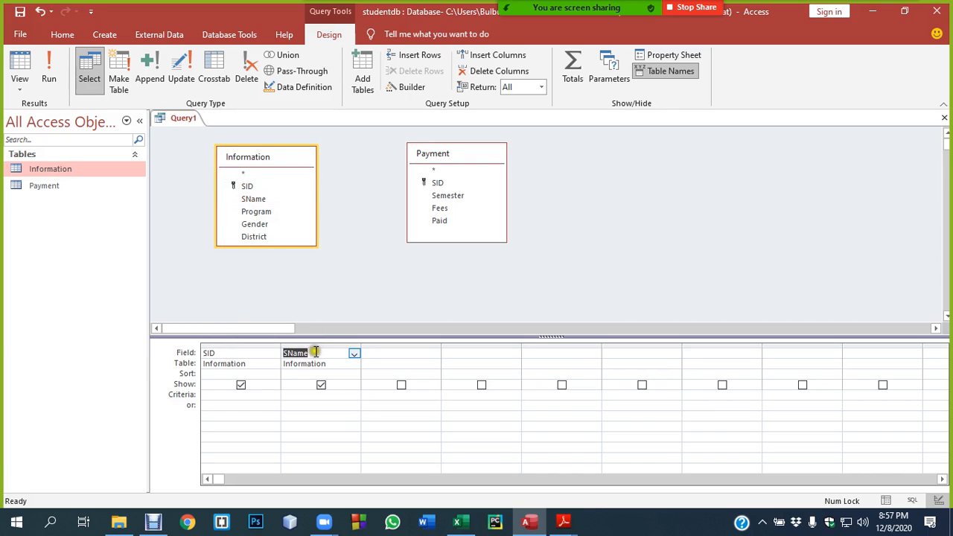
double_click(255, 224)
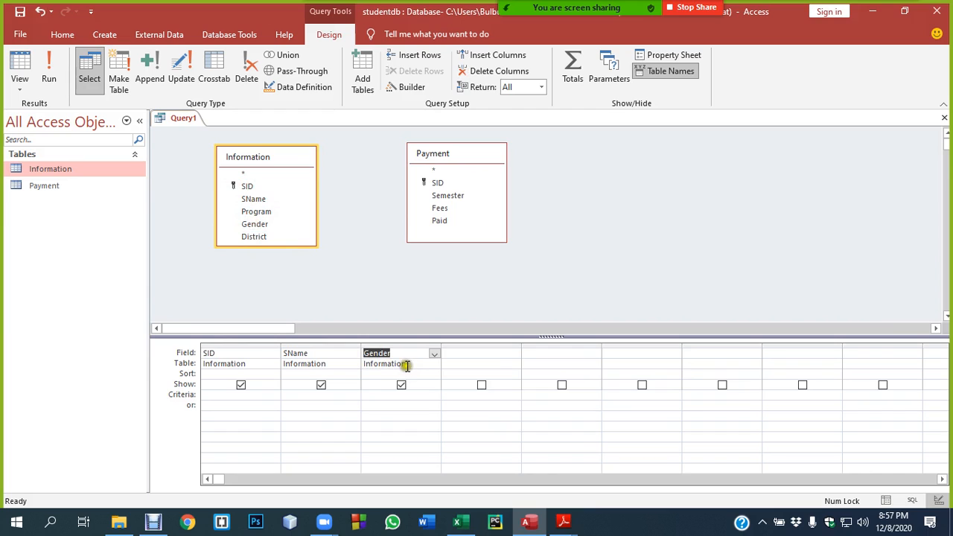
double_click(450, 196)
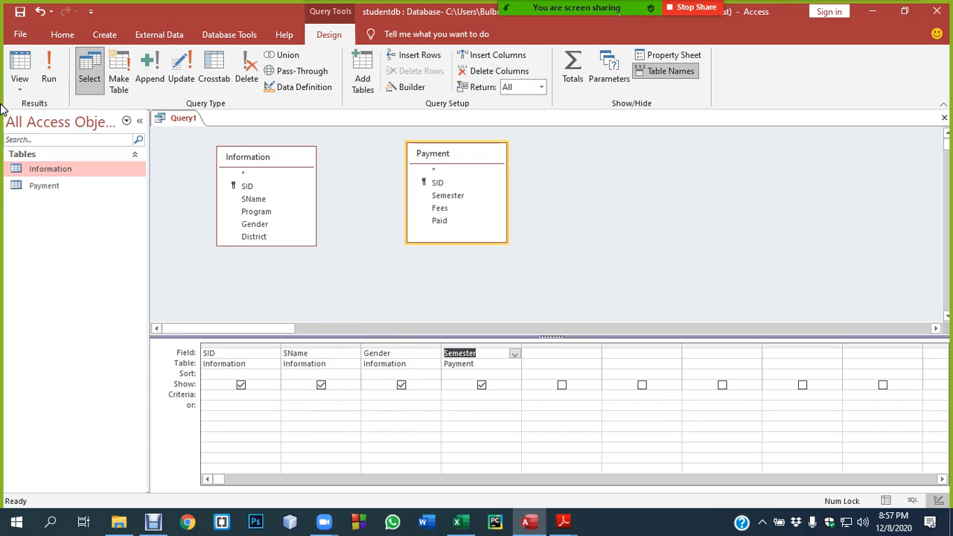
- Run the query without criteria and look through the returned student records
click(49, 75)
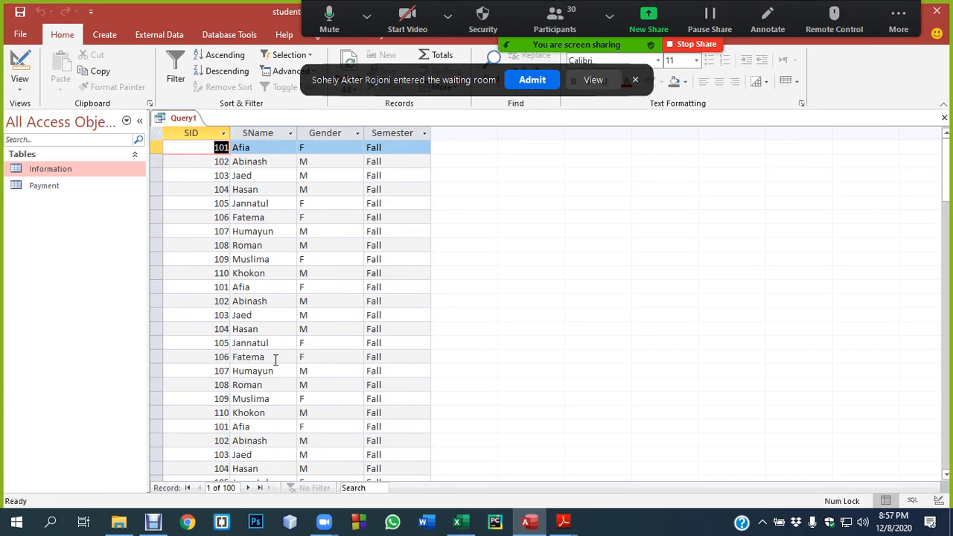
scroll(295, 267, down, 9)
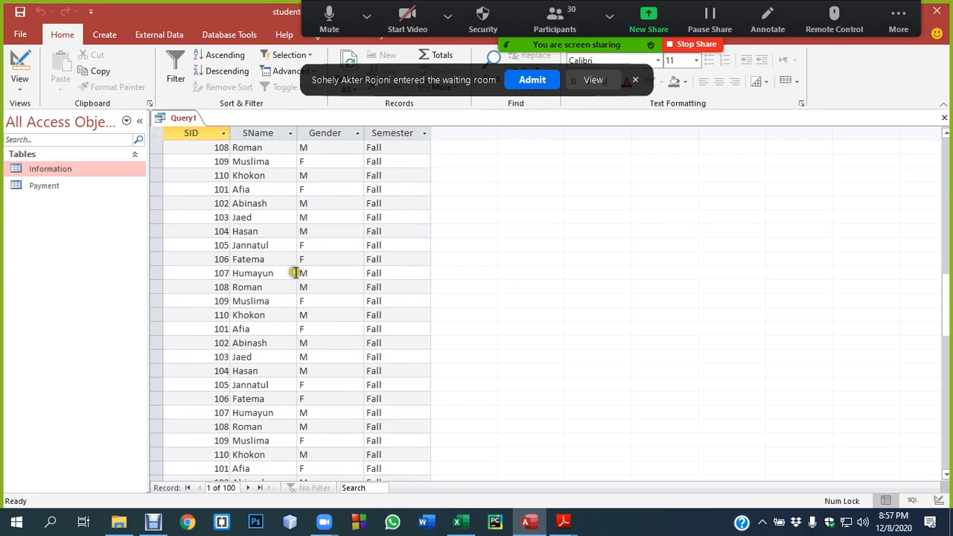
scroll(295, 273, up, 5)
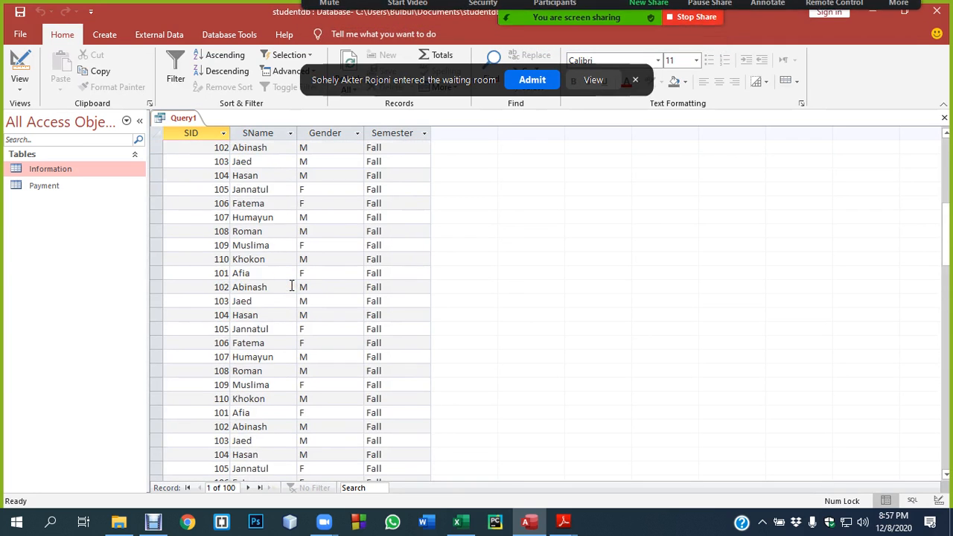
scroll(291, 286, up, 1)
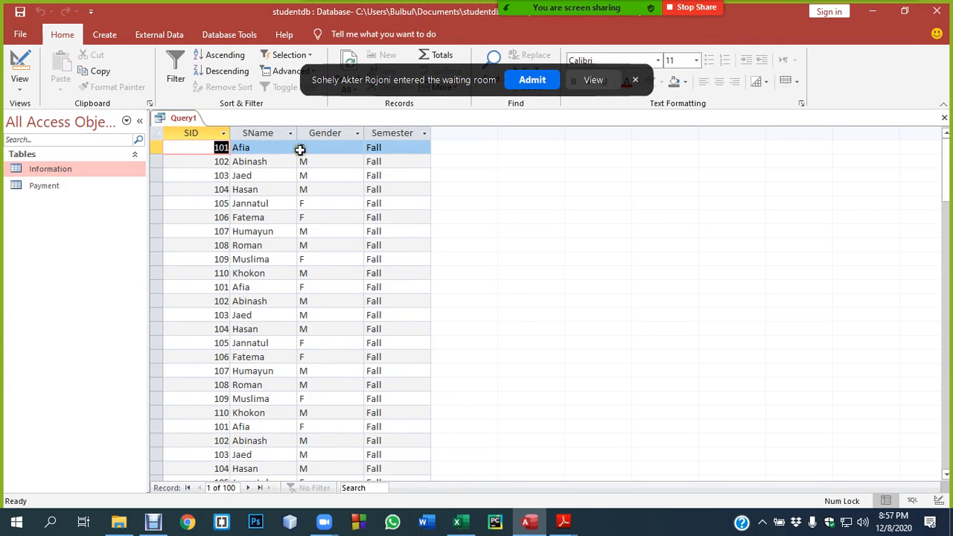
- Return to the query design, set the Gender criterion to M and run the query
click(19, 59)
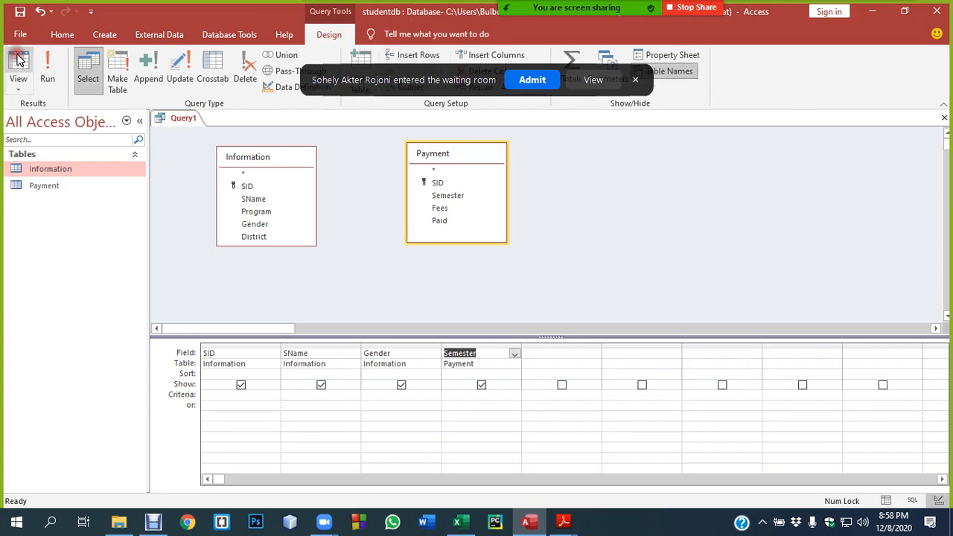
click(372, 397)
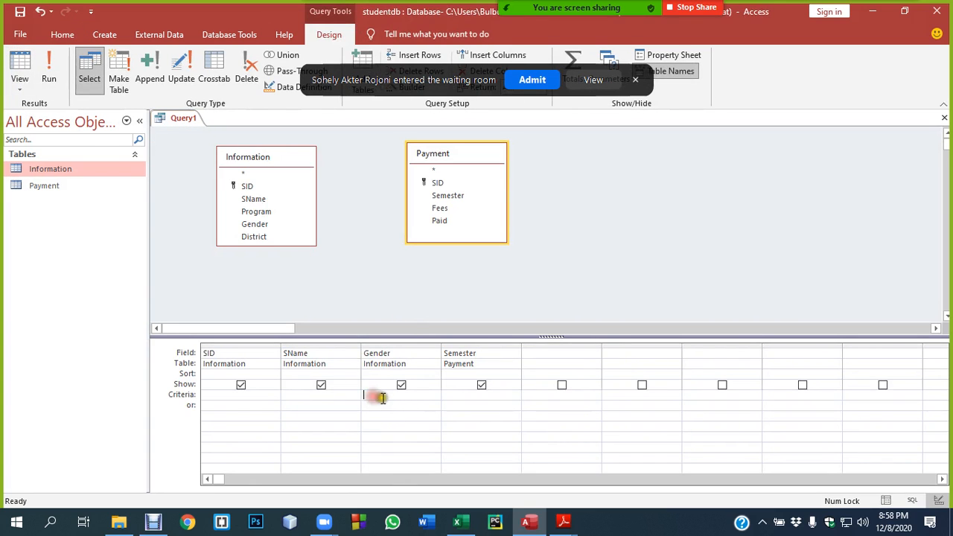
text(M)
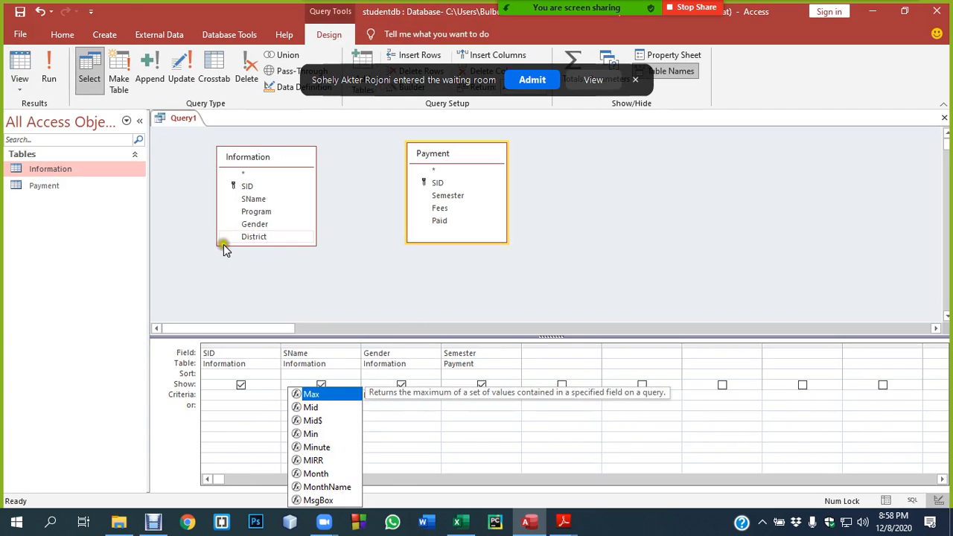
click(49, 71)
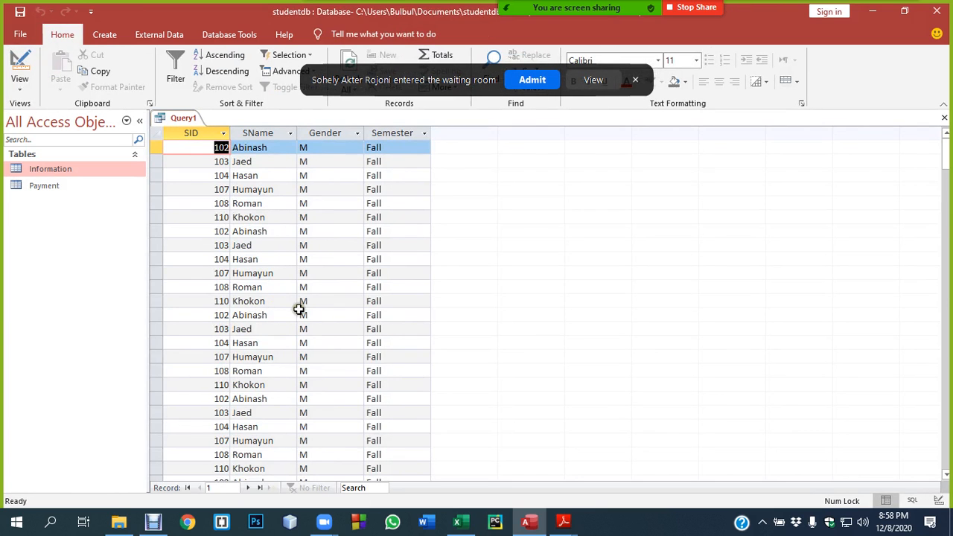
- Examine the filtered records from start to end, checking the Gender values and repeated student entries
scroll(291, 328, down, 18)
scroll(283, 355, up, 3)
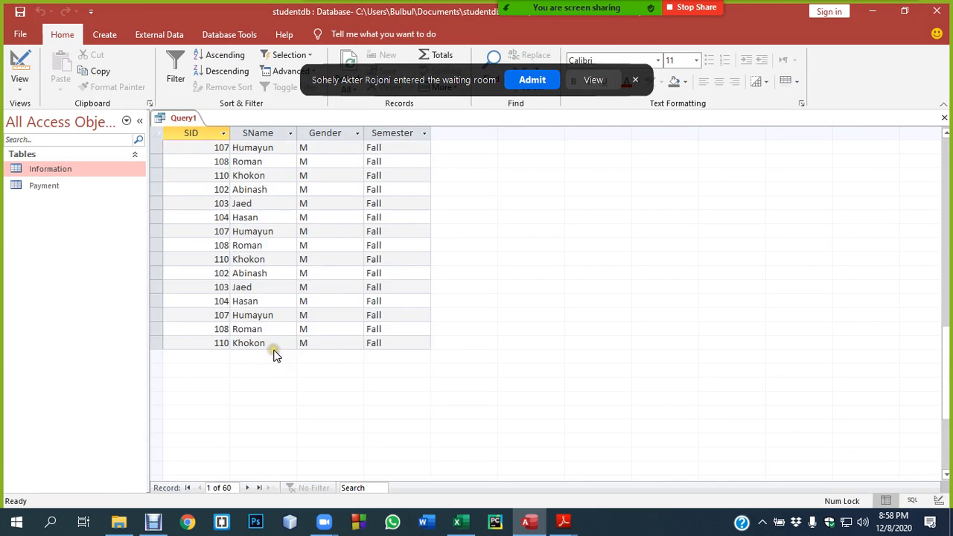
scroll(273, 355, up, 15)
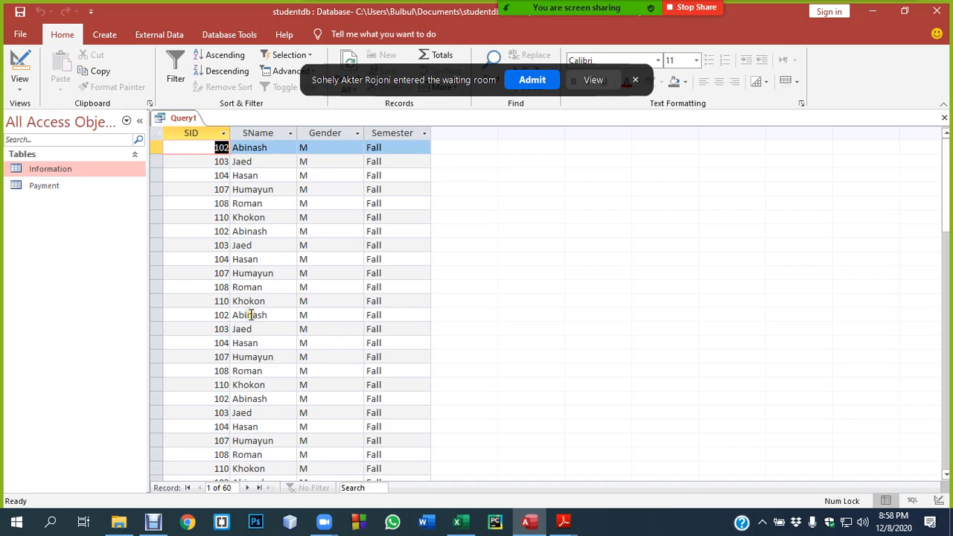
scroll(253, 400, down, 2)
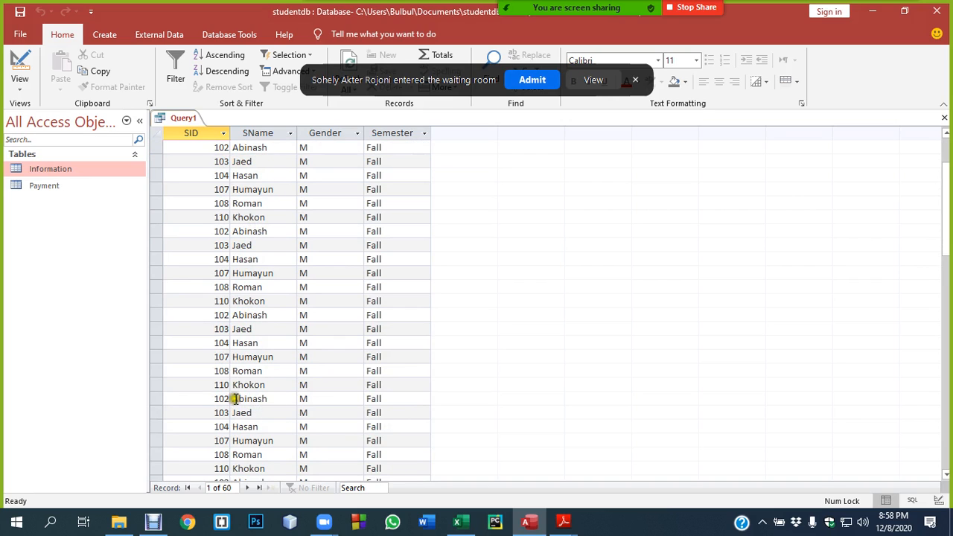
click(262, 400)
scroll(268, 407, down, 2)
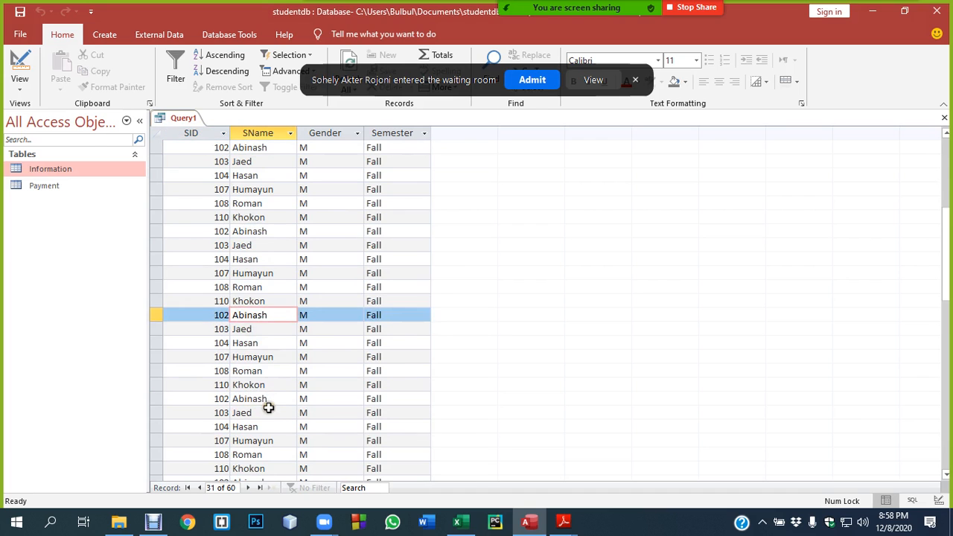
scroll(268, 412, down, 8)
scroll(268, 421, up, 4)
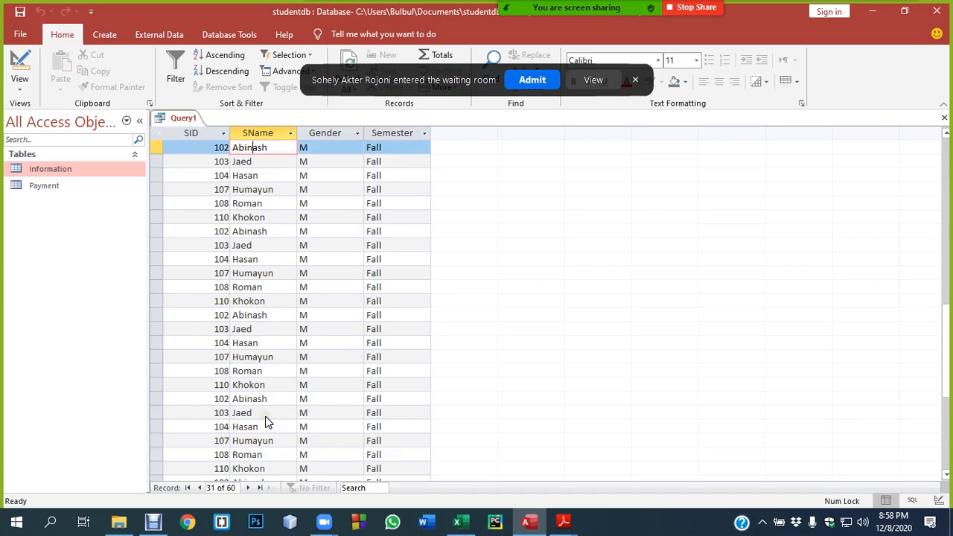
scroll(268, 421, up, 9)
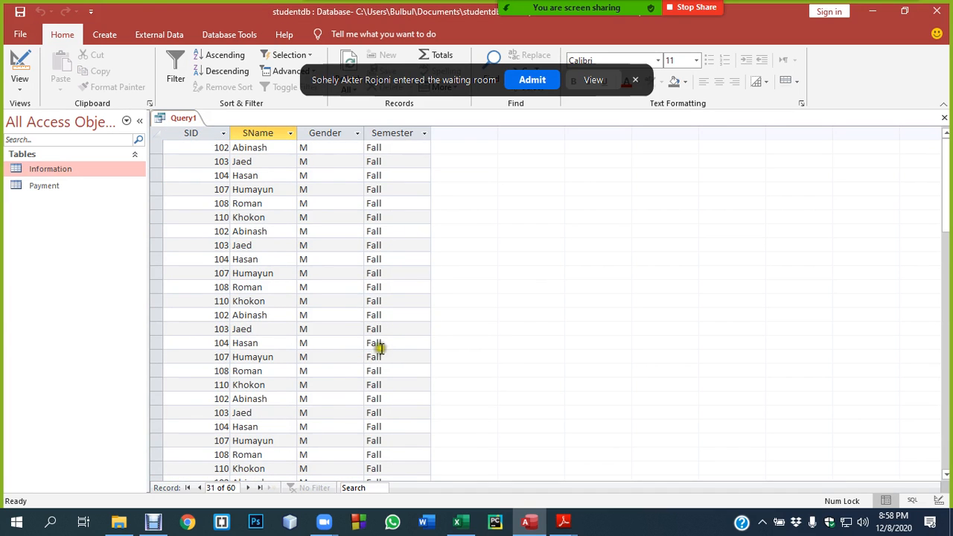
scroll(312, 331, down, 15)
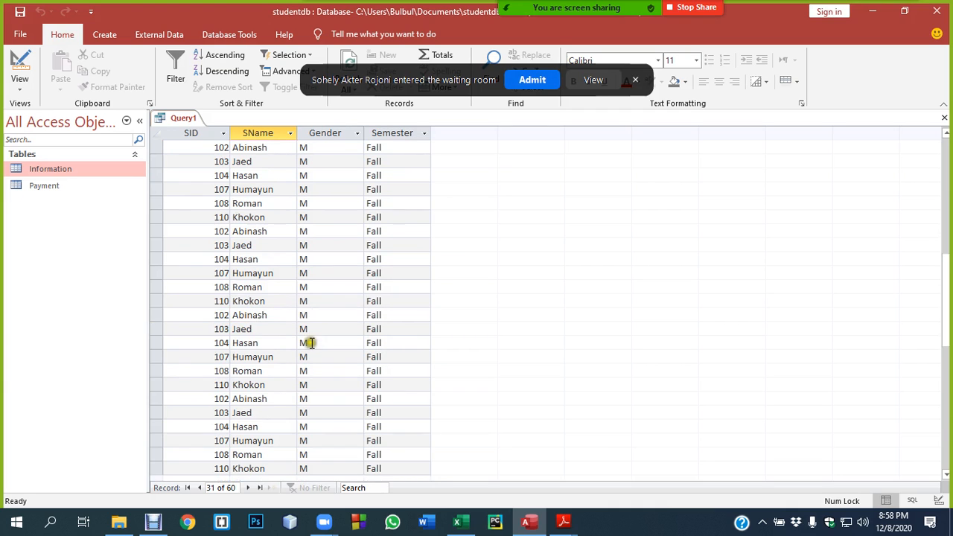
scroll(309, 350, up, 8)
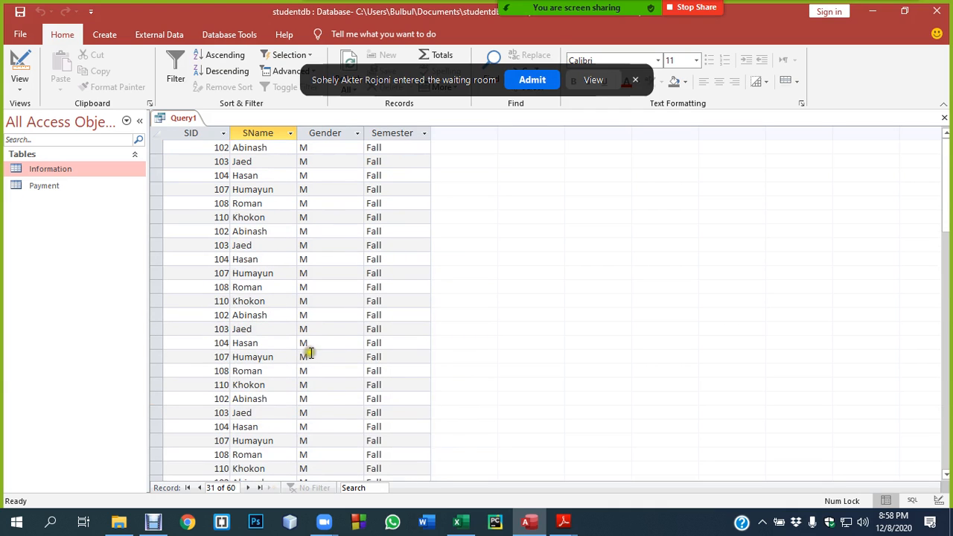
- Return the query to Design view and display its SQL statement
right_click(188, 120)
click(227, 180)
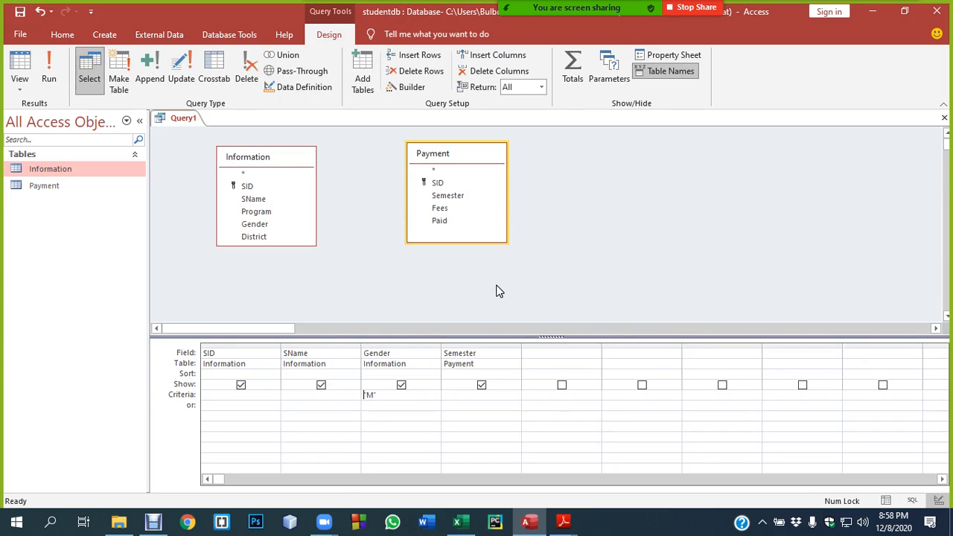
right_click(611, 174)
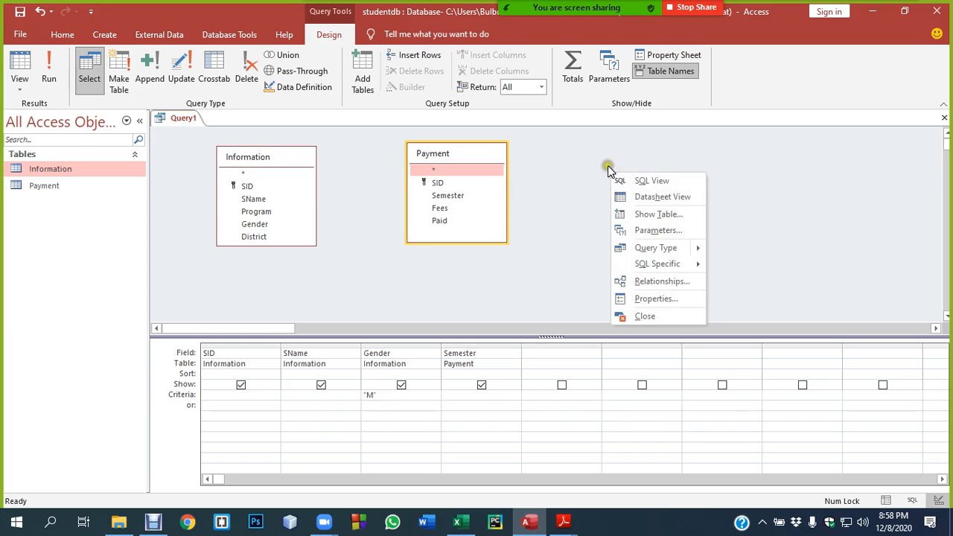
click(659, 181)
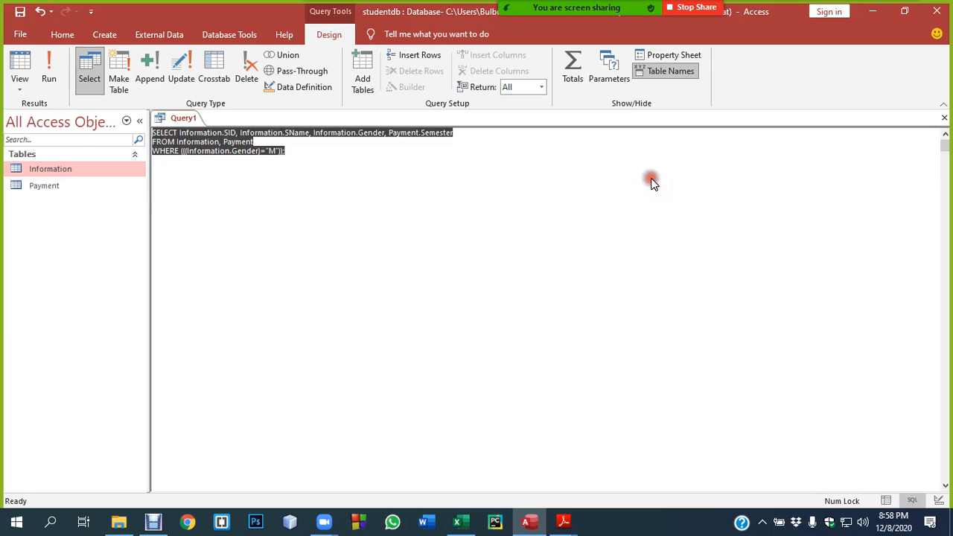
- Examine the SQL statement's SELECT clause, including the table prefixes and the listed field names
click(198, 134)
drag(305, 161, 143, 128)
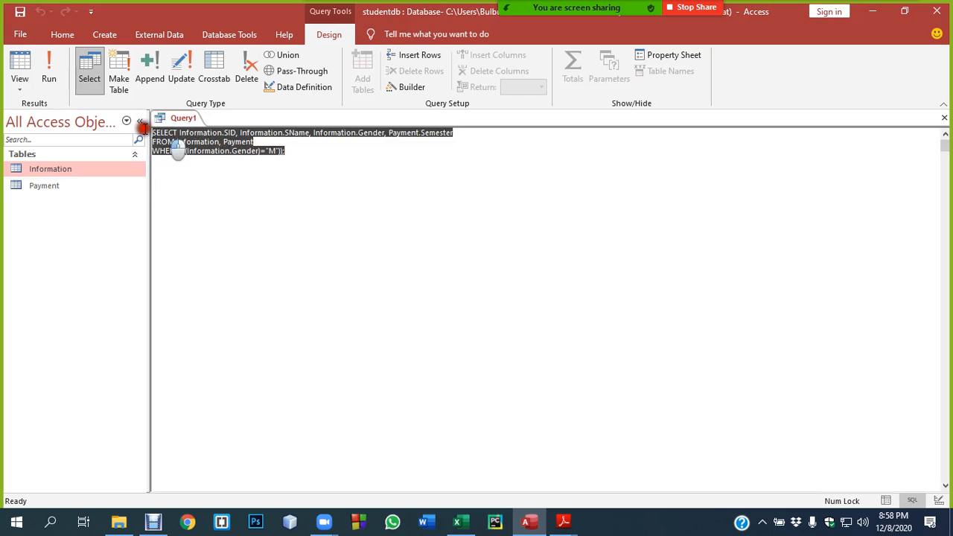
click(229, 162)
double_click(158, 132)
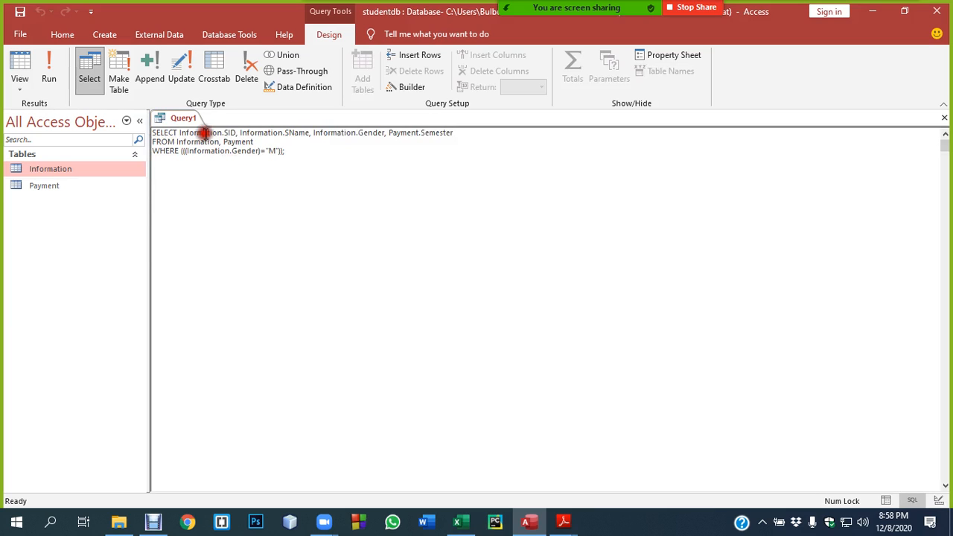
double_click(203, 132)
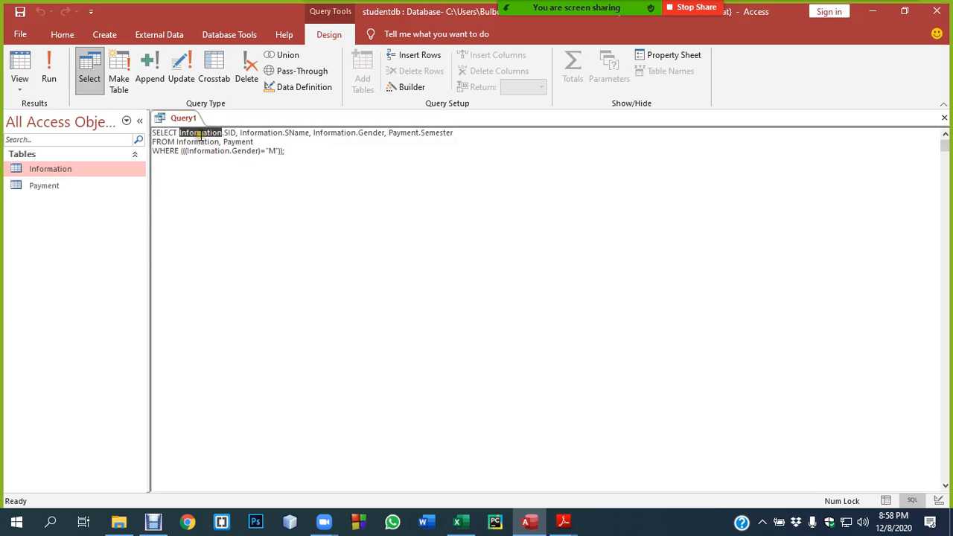
click(223, 145)
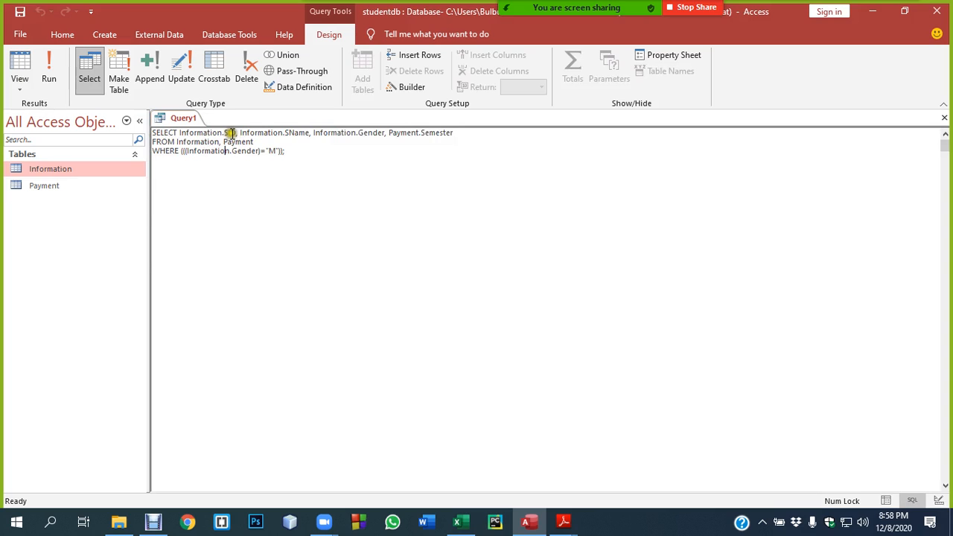
double_click(229, 133)
drag(180, 132, 444, 134)
drag(185, 132, 450, 135)
drag(451, 134, 171, 137)
- Examine the tables in the FROM clause and the Gender condition in the WHERE clause, ending with the whole statement selected
double_click(200, 141)
double_click(245, 142)
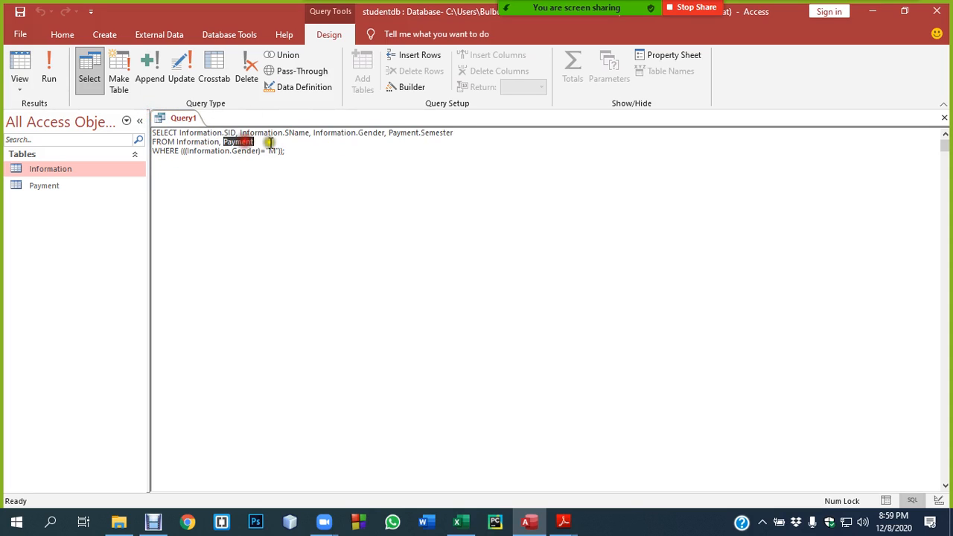
double_click(155, 142)
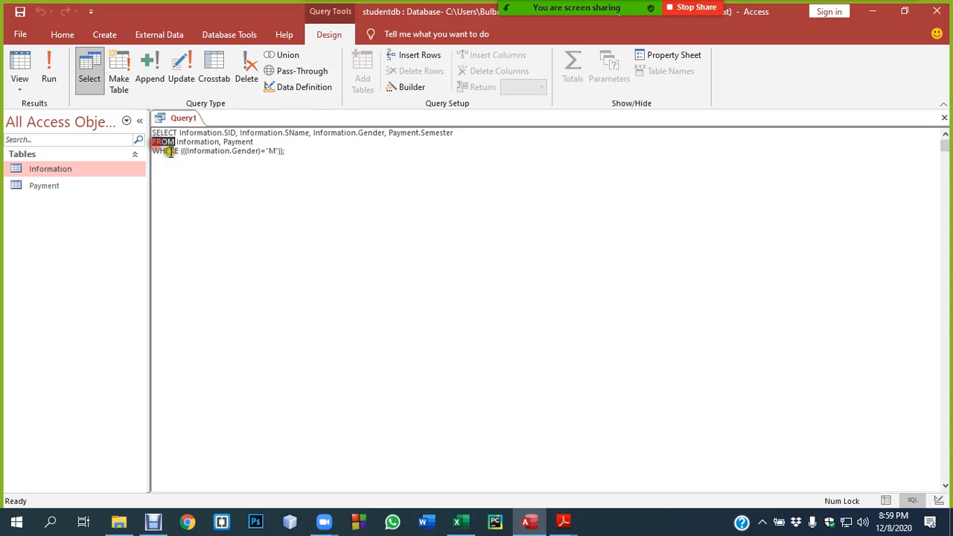
double_click(166, 153)
click(200, 152)
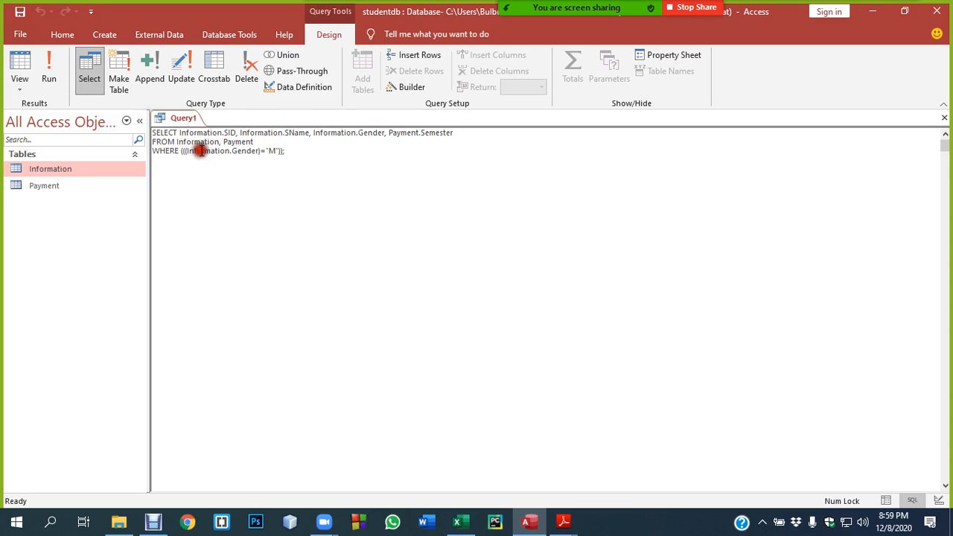
double_click(273, 151)
key(ctrl+a)
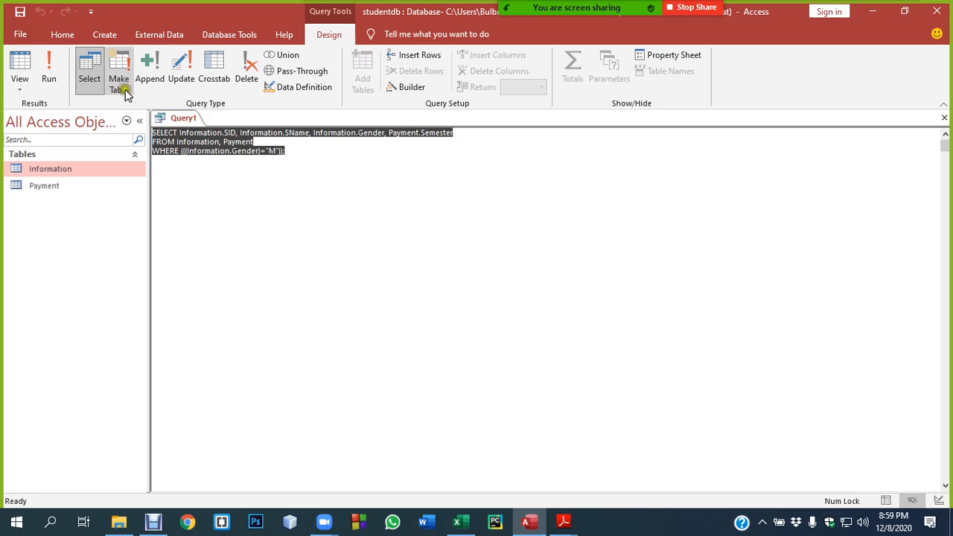
- Switch the query back to Design view to check its layout, and reopen SQL View
right_click(184, 122)
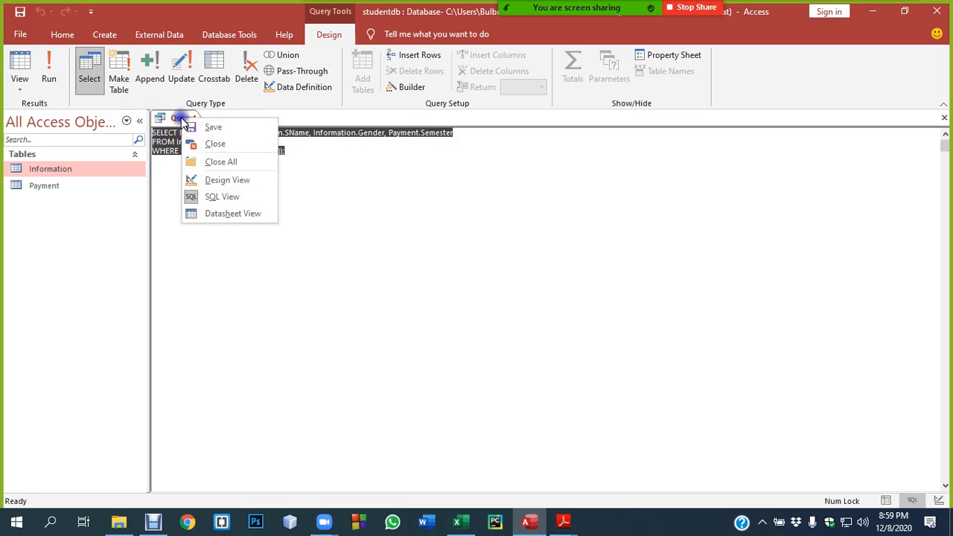
click(223, 183)
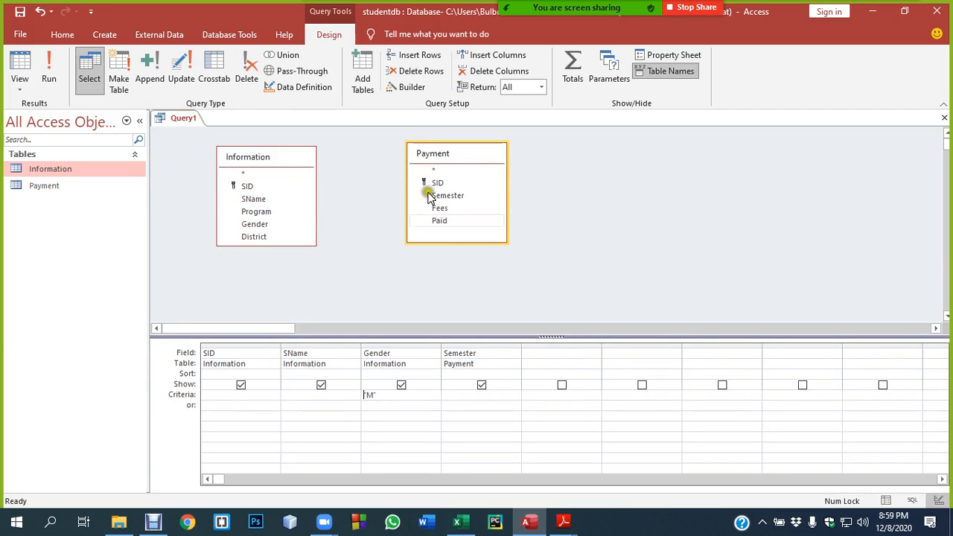
right_click(599, 175)
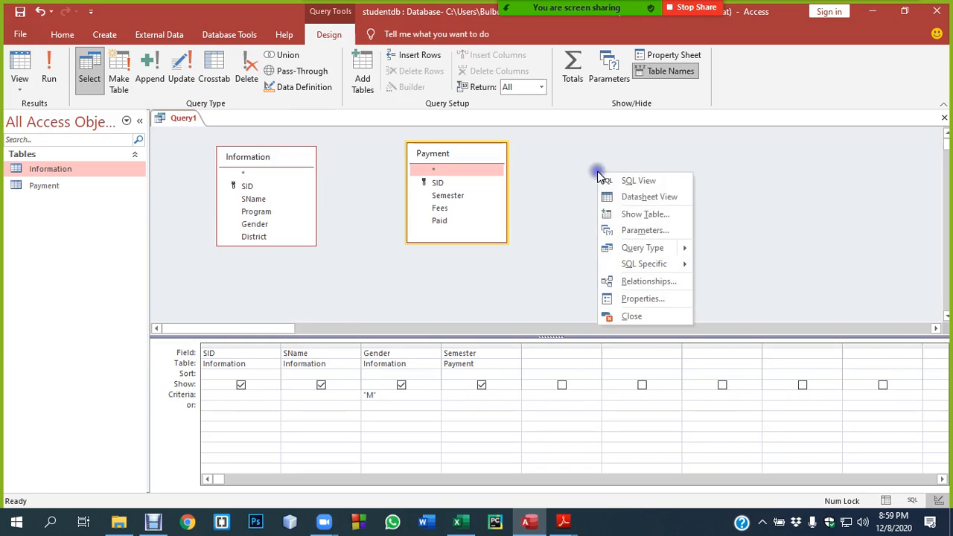
click(631, 186)
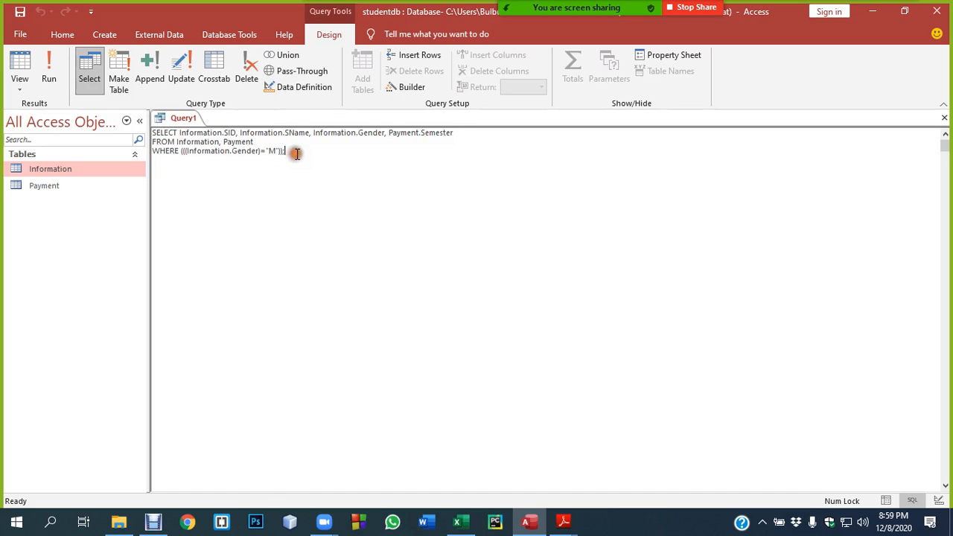
- Review the entire SQL statement and switch the query back to Design view
drag(293, 153, 140, 135)
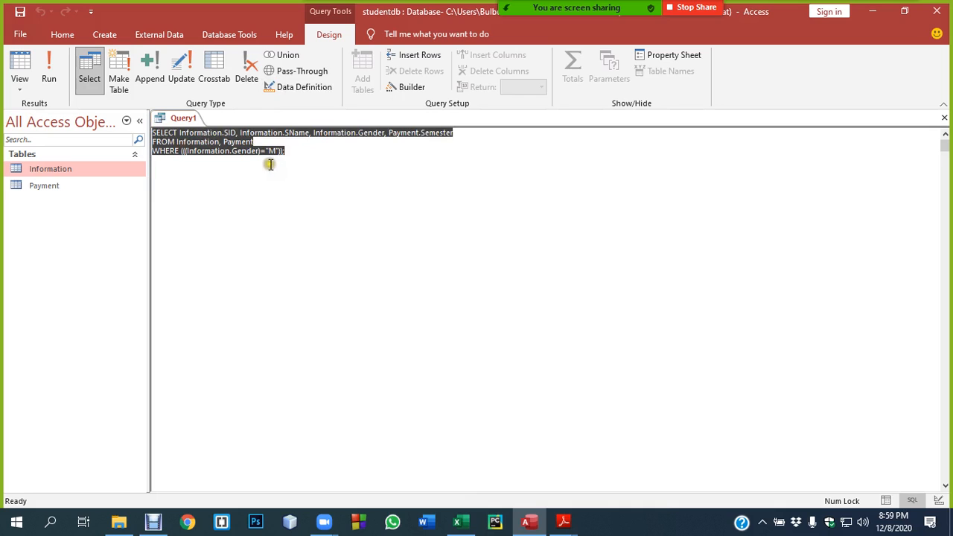
right_click(342, 200)
right_click(181, 118)
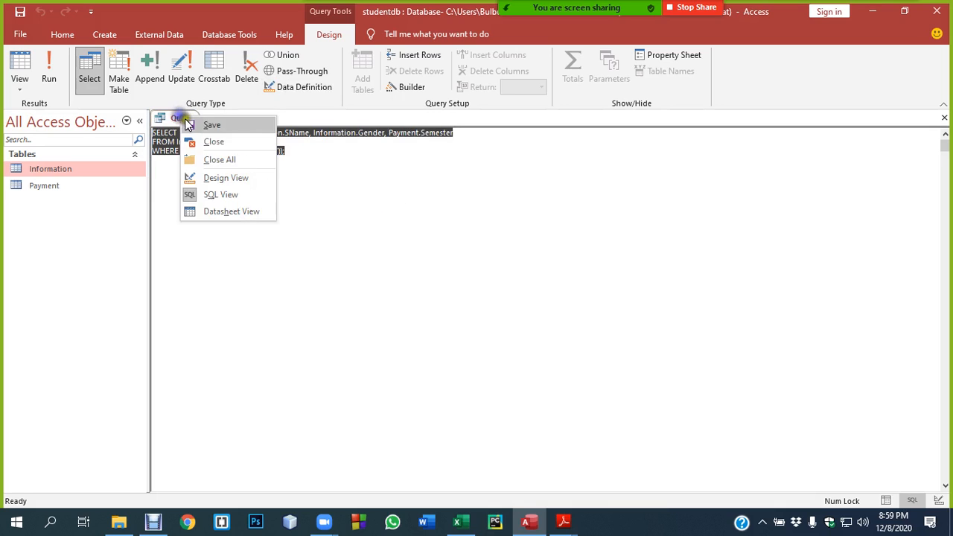
click(221, 178)
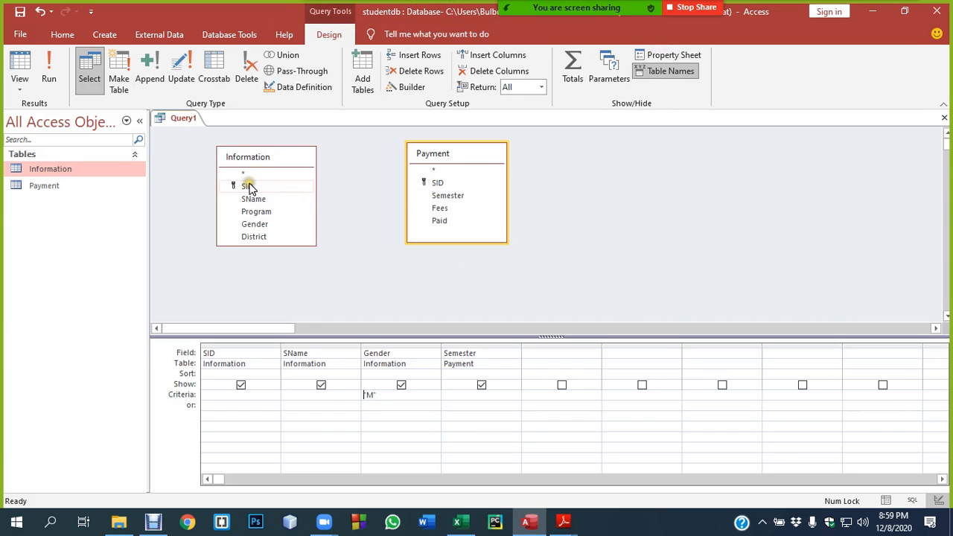
- Try joining SID in the Information table to Paid in the Payment table, run the query, and delete that join
drag(249, 186, 435, 220)
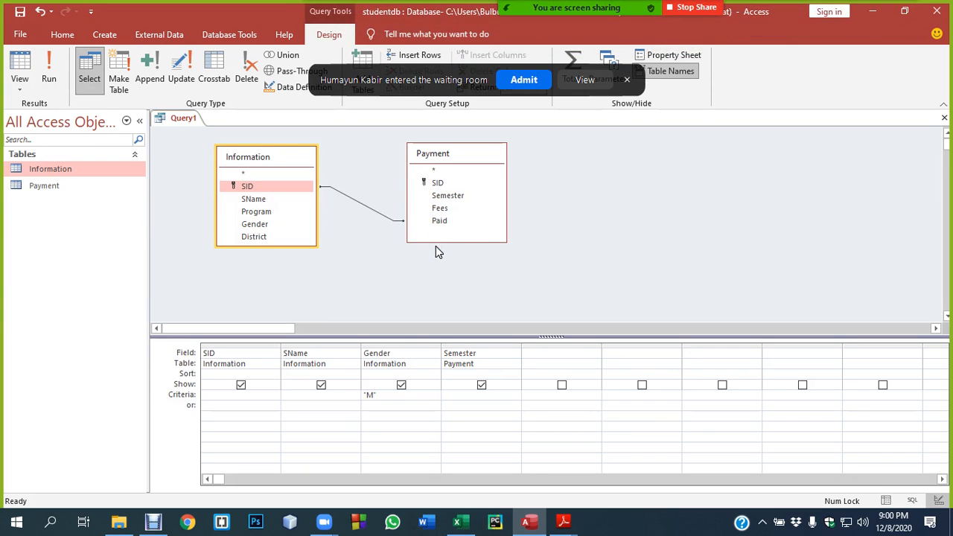
click(525, 82)
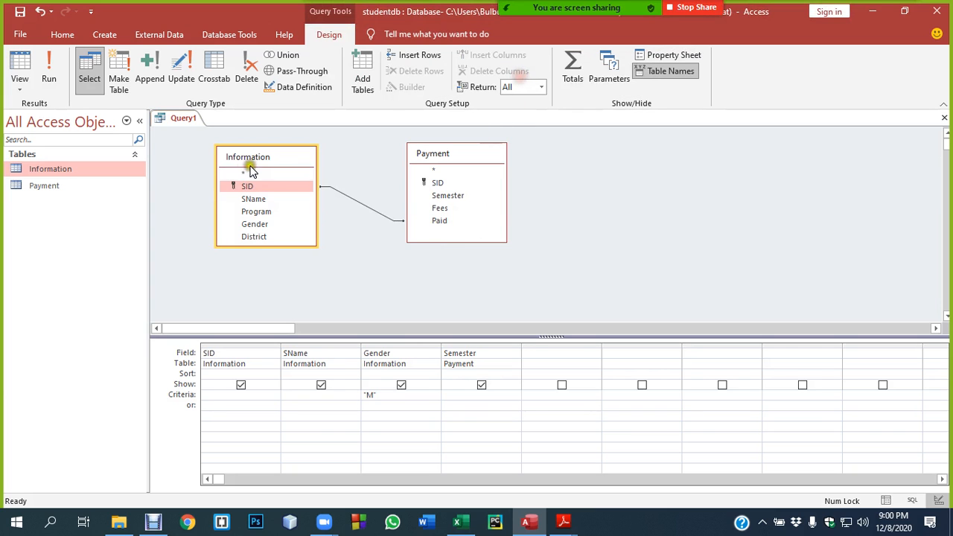
click(48, 71)
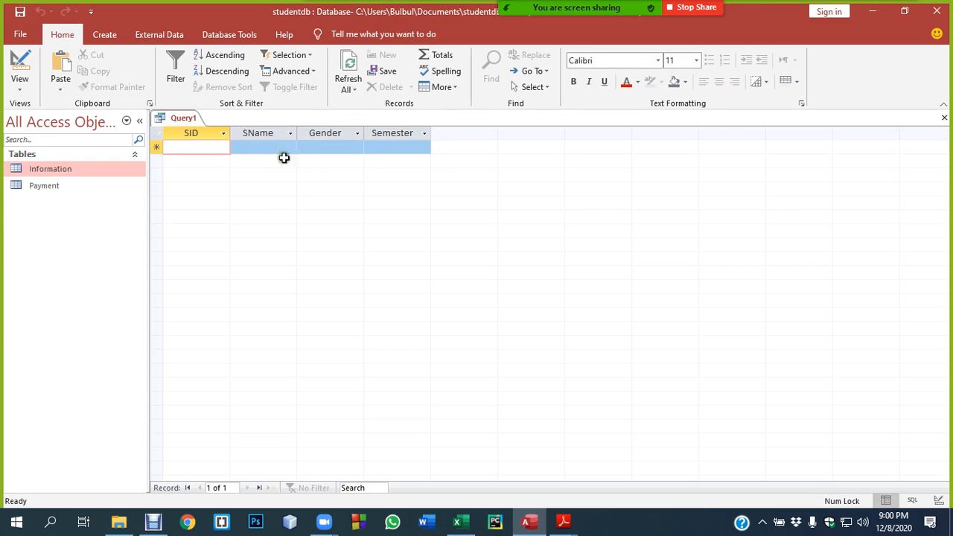
click(17, 71)
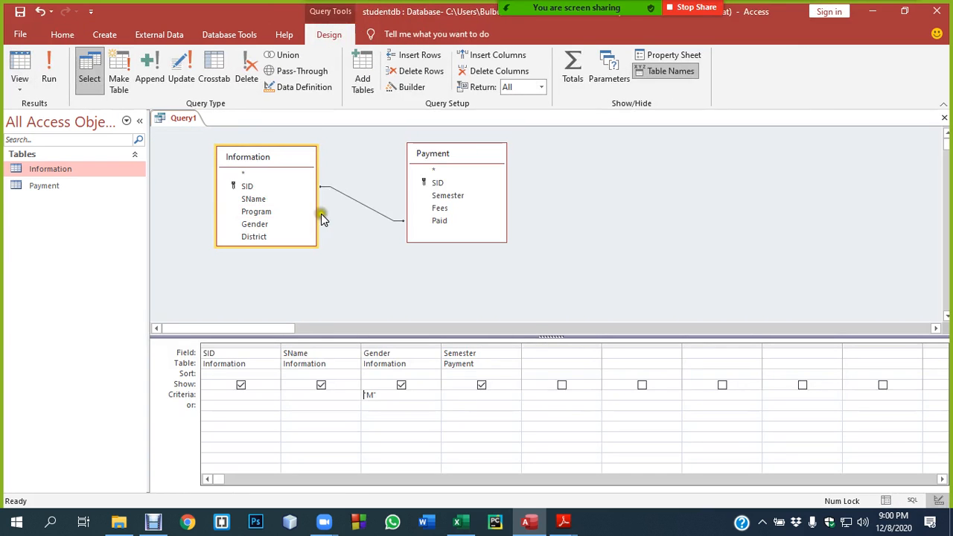
right_click(357, 202)
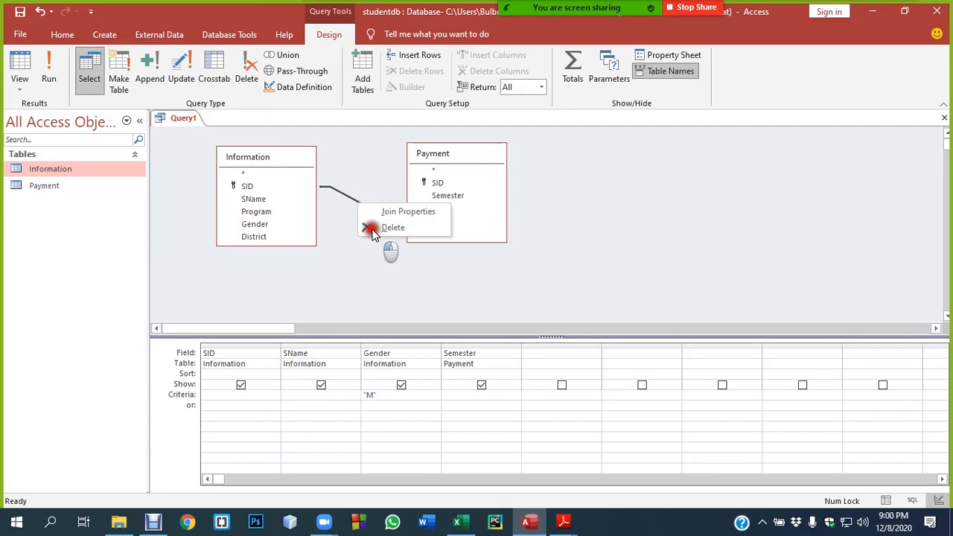
click(375, 229)
- Try joining SID in the Information table to Semester in the Payment table, run the query, and delete that join
click(248, 186)
drag(269, 192, 445, 195)
click(49, 71)
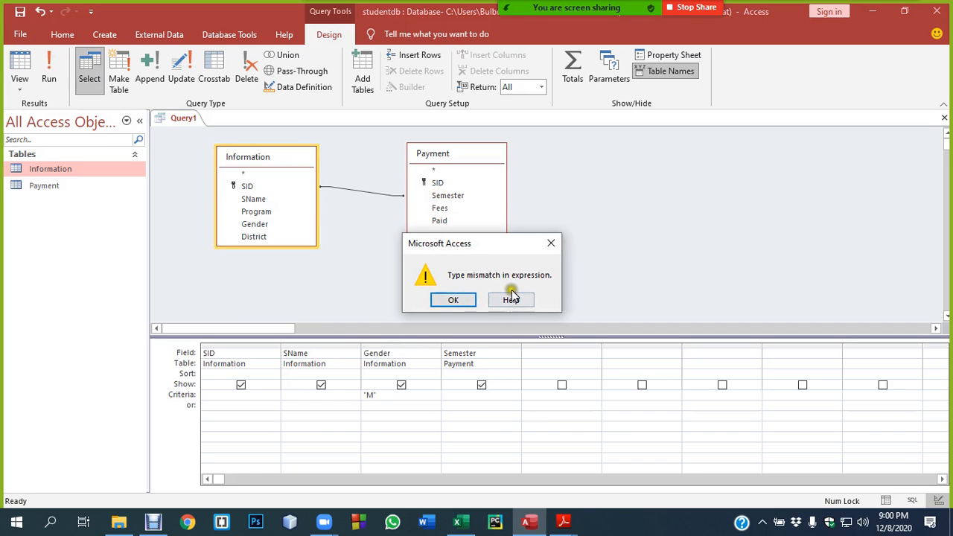
click(454, 299)
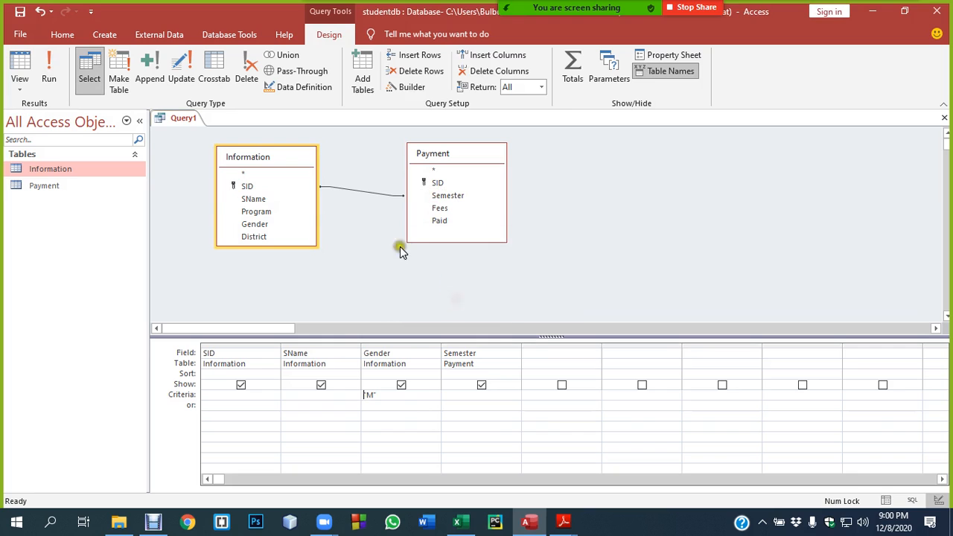
right_click(365, 188)
click(335, 189)
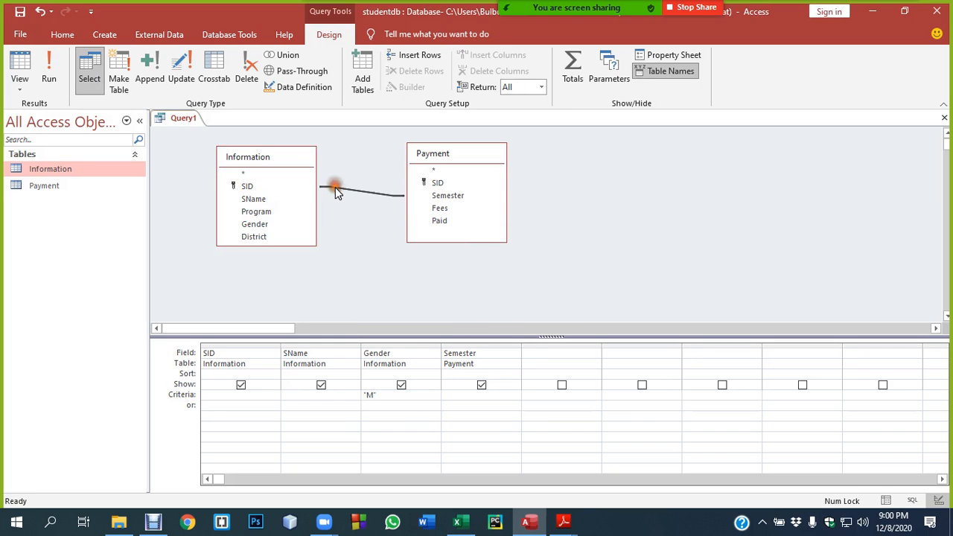
right_click(335, 187)
click(362, 213)
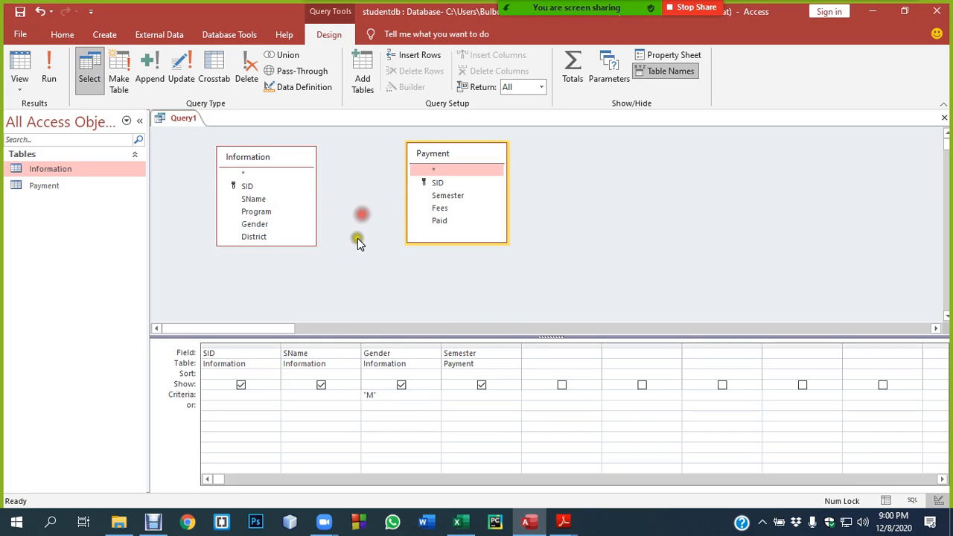
- Join the Information table's SID to the Payment table's SID, move the Payment table lower, and run the query
click(291, 187)
drag(294, 192, 429, 185)
drag(454, 154, 439, 219)
click(49, 74)
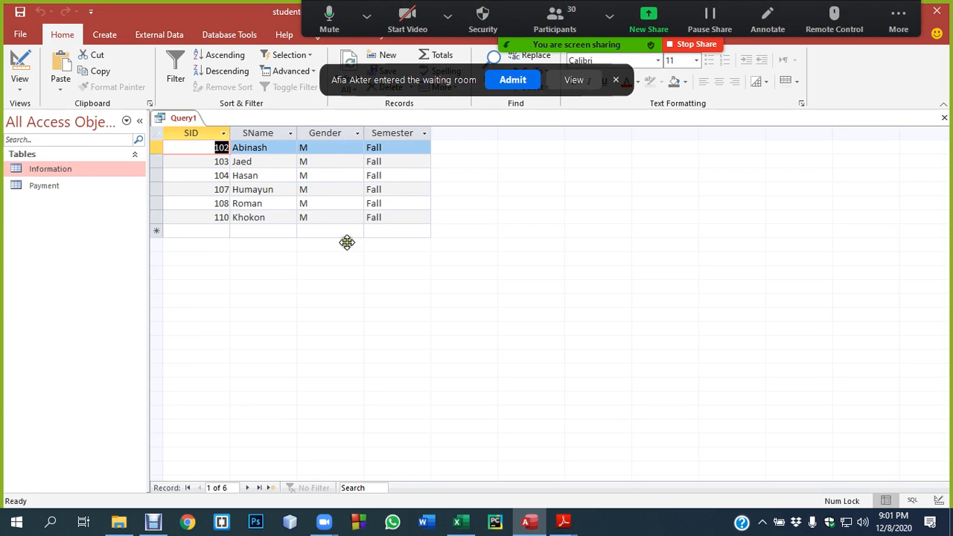
- Admit the participants from the Zoom meeting's waiting room
click(512, 80)
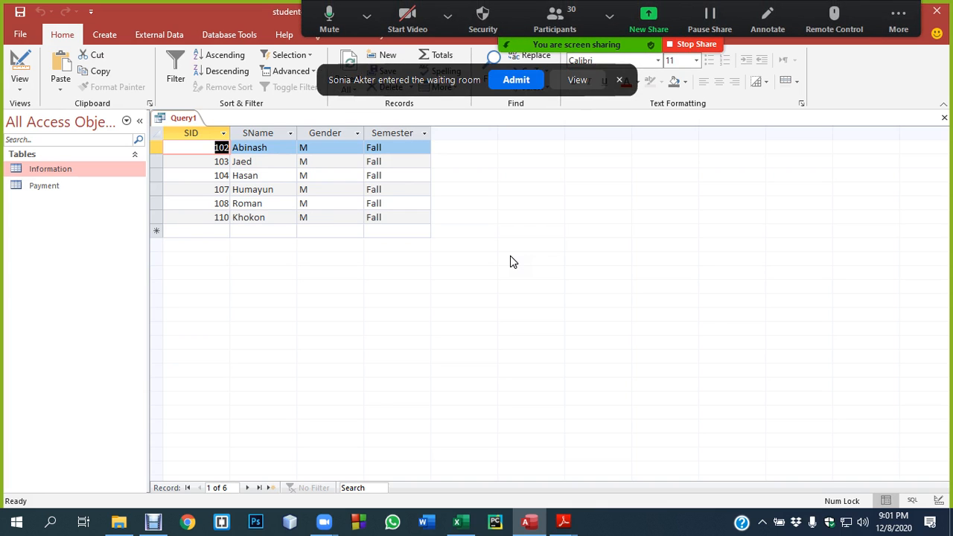
click(519, 80)
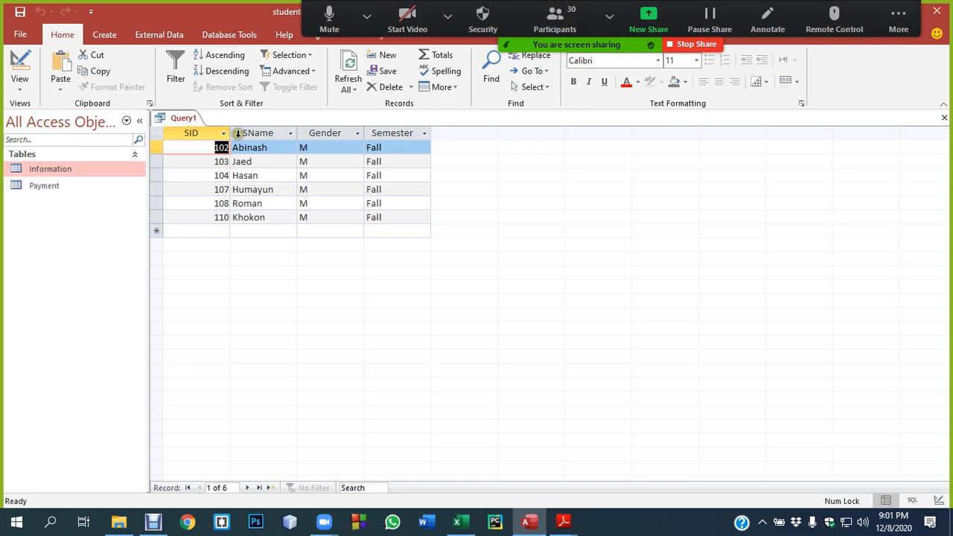
- Return to Design view, delete the SID join between Information and Payment, and rerun the query without it
right_click(187, 118)
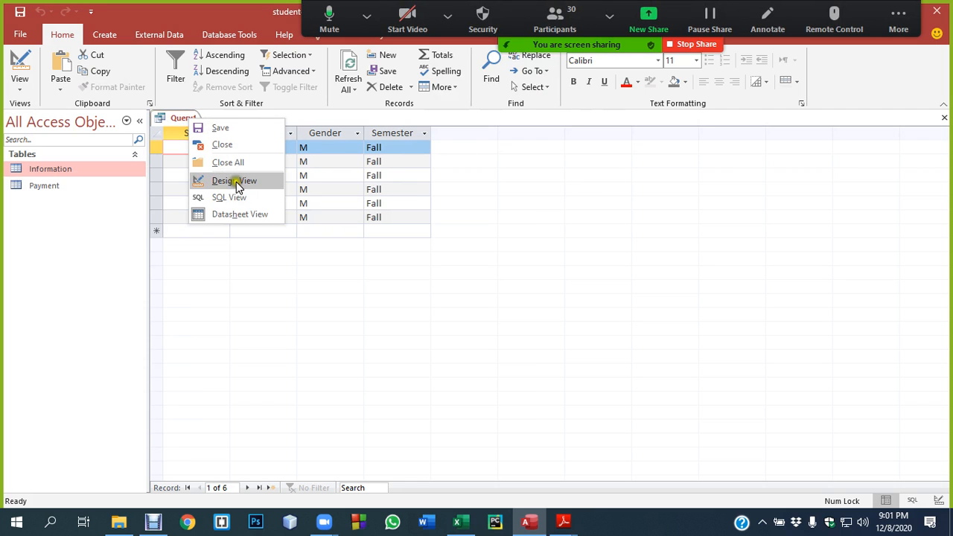
click(235, 181)
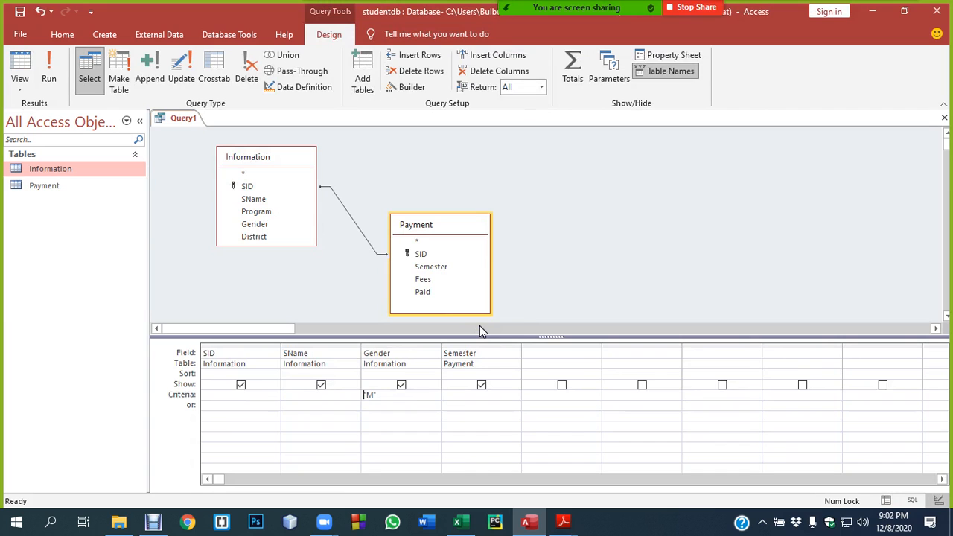
right_click(357, 222)
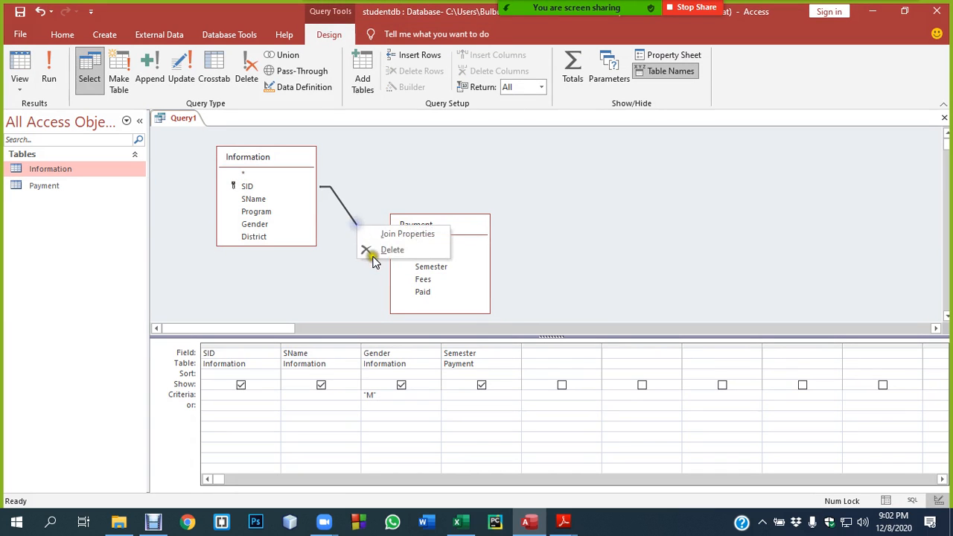
click(373, 252)
click(46, 84)
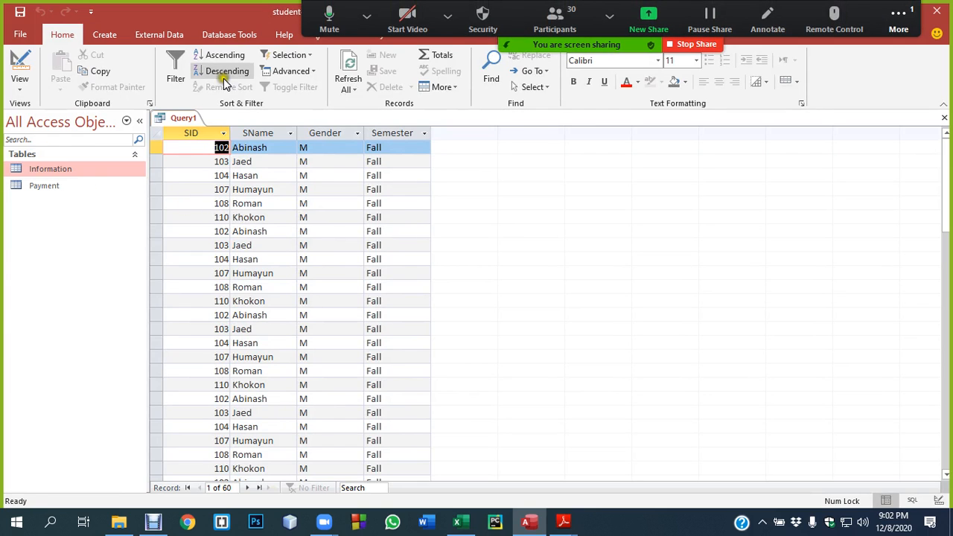
- In Design view, join the SID fields of the Information and Payment tables, and run the query
right_click(183, 117)
click(222, 178)
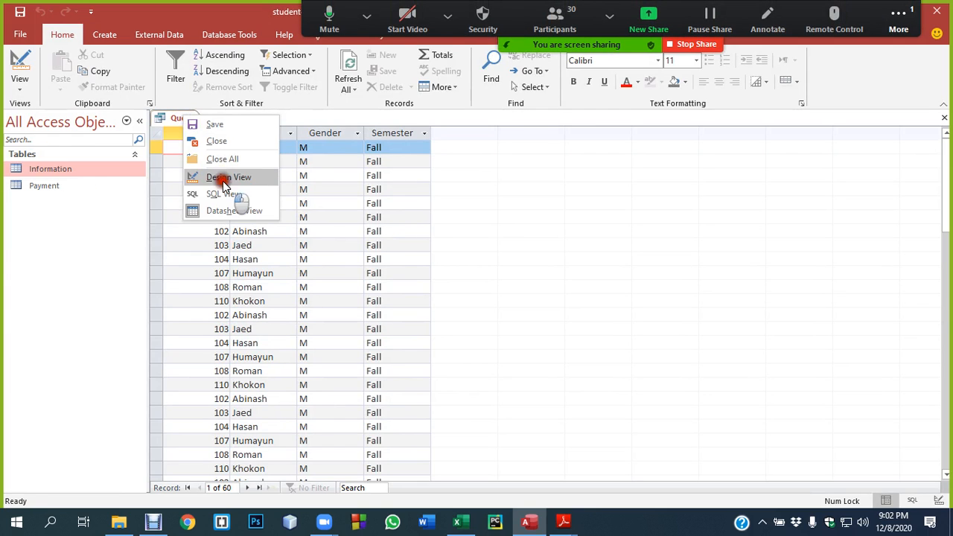
mouse_move(250, 186)
mouse_down()
mouse_move(289, 187)
mouse_move(410, 255)
mouse_move(450, 225)
mouse_move(445, 204)
mouse_move(439, 213)
mouse_up()
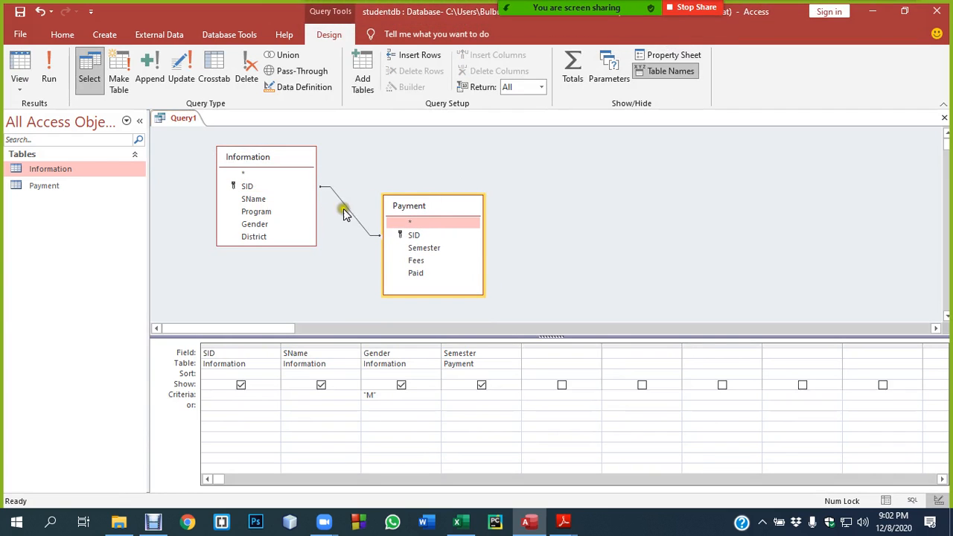
click(47, 68)
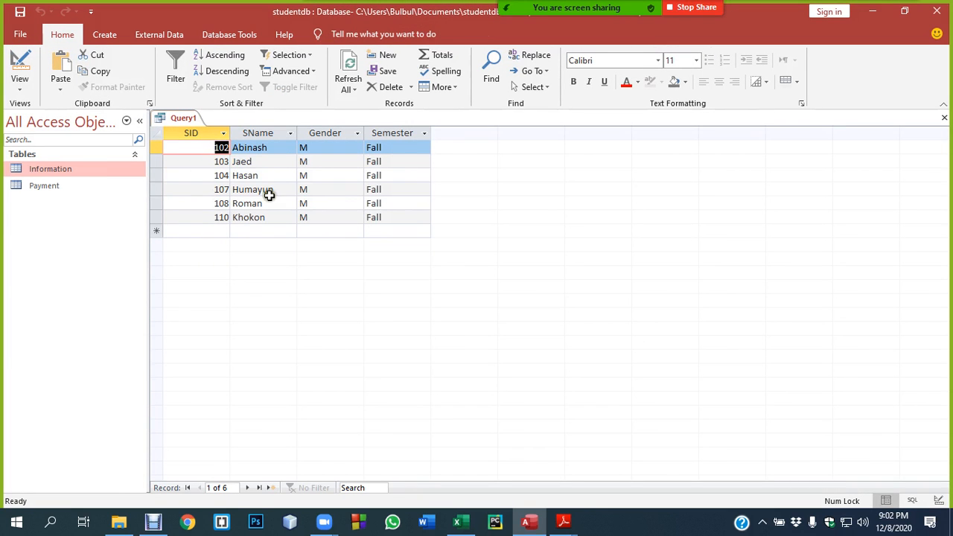
- Check the required query name in the exercise PDF and save the query as Male
click(20, 11)
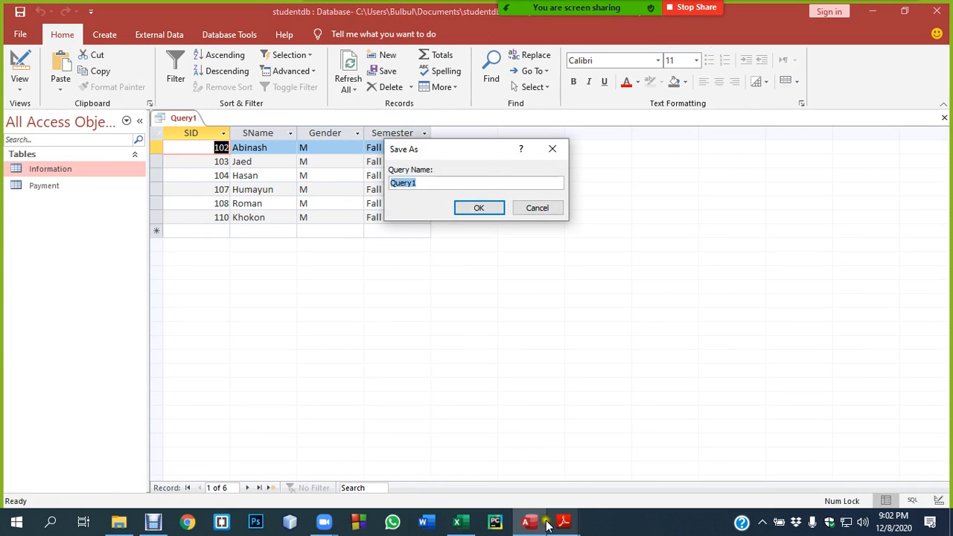
mouse_move(563, 521)
click(503, 469)
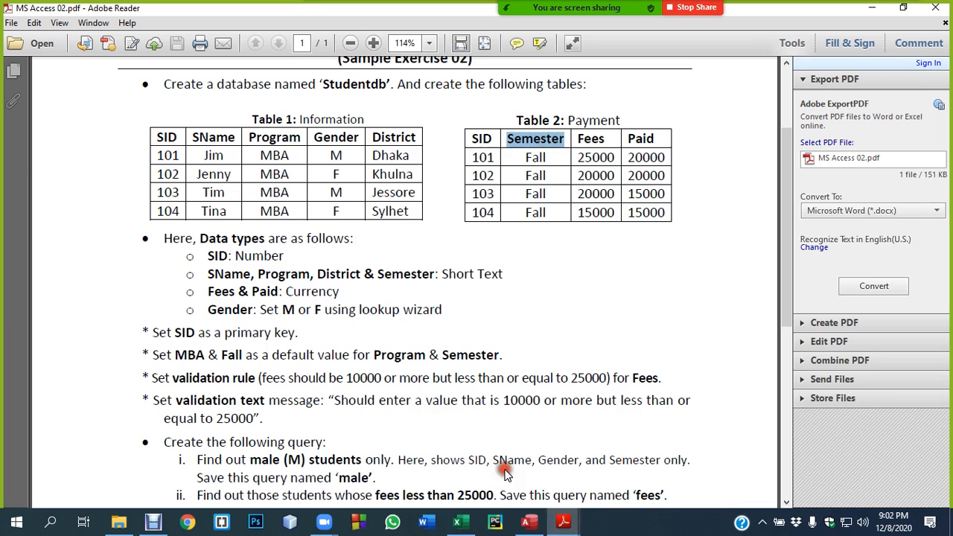
scroll(383, 389, down, 2)
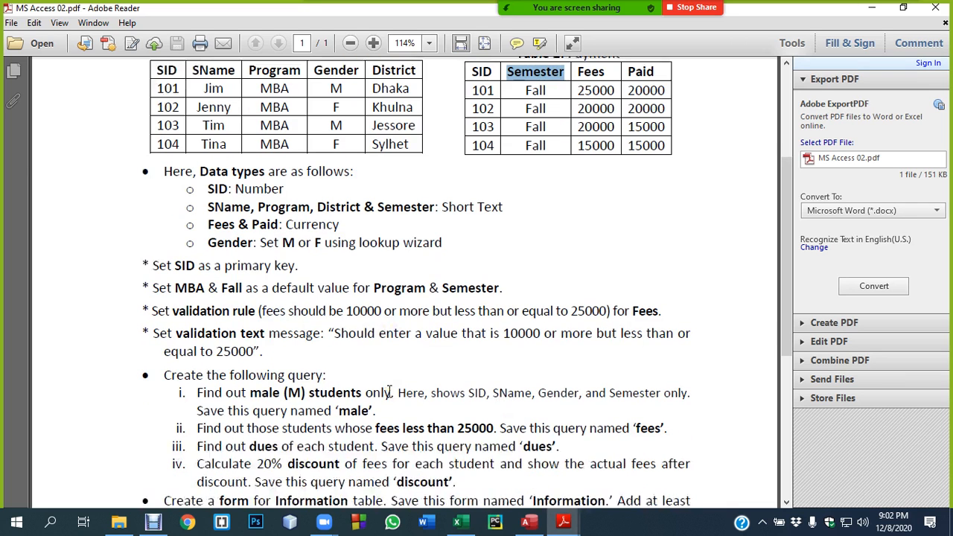
click(350, 406)
key(alt+Tab)
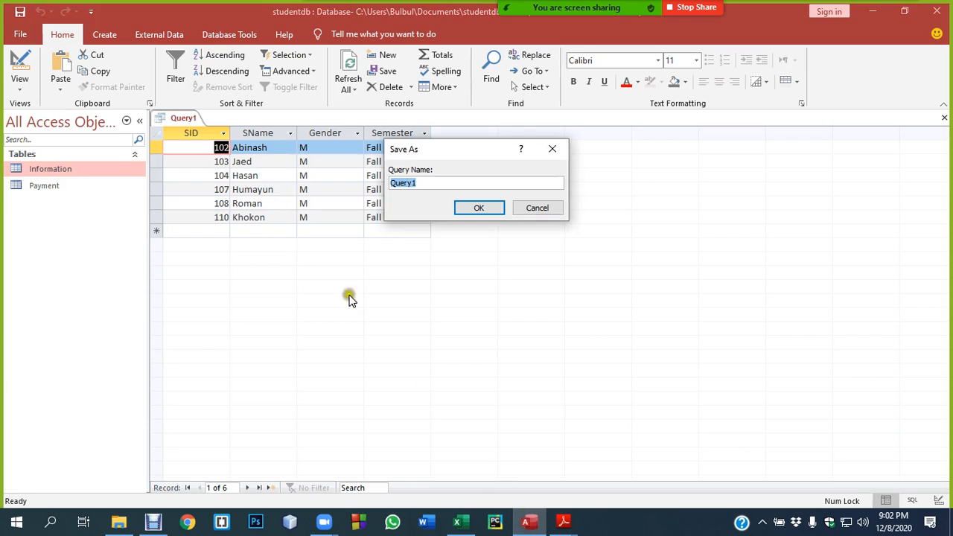
text(Male)
key(Return)
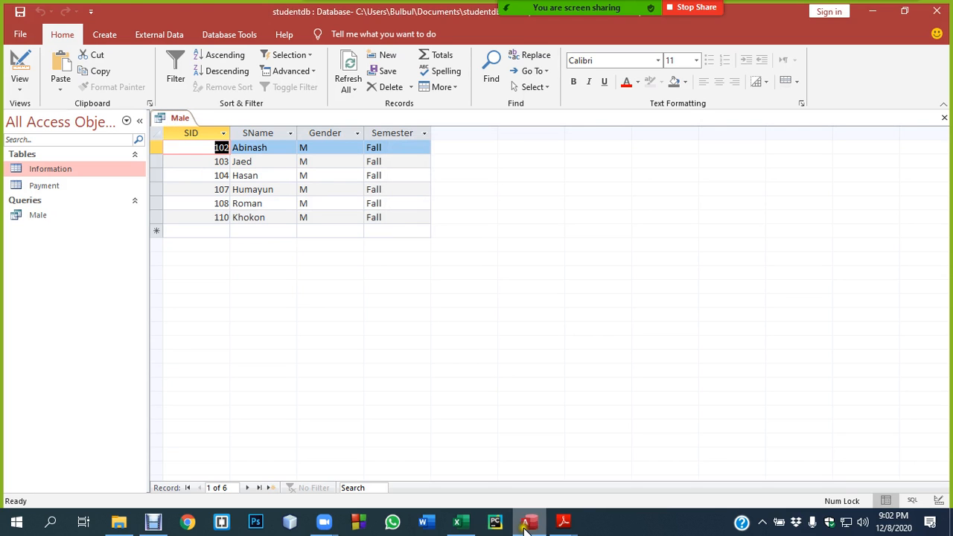
- Switch to the exercise PDF in Adobe Reader and read the second query task about fees less than 25000
mouse_move(571, 526)
click(477, 458)
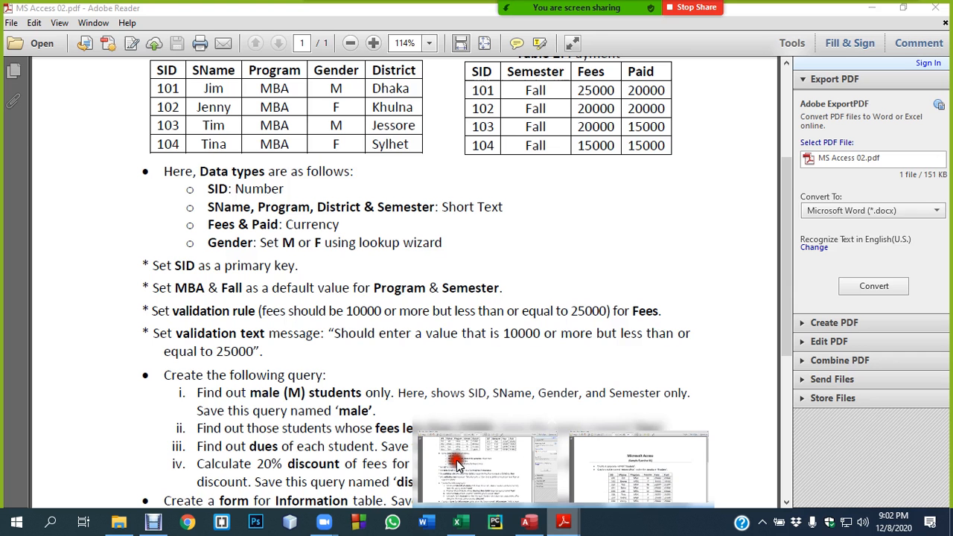
scroll(396, 374, down, 4)
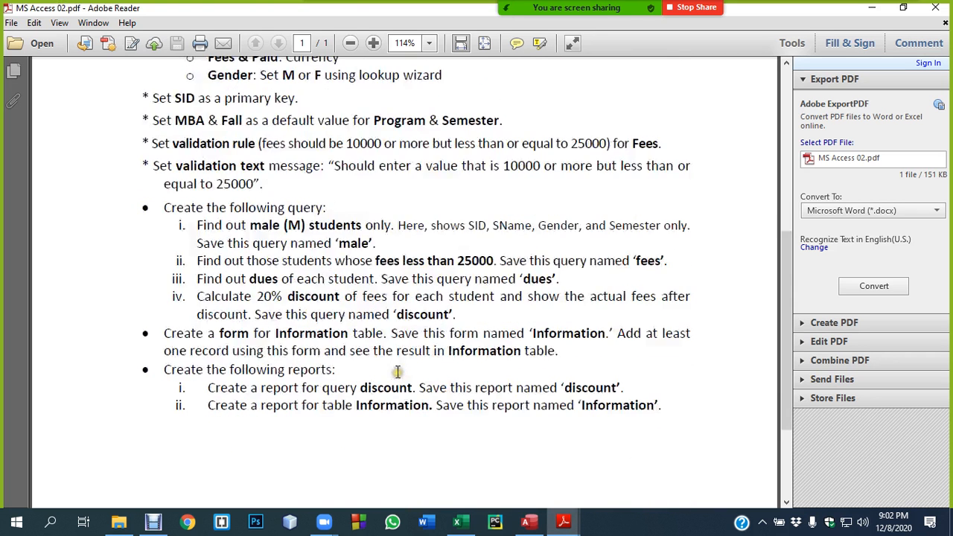
drag(203, 264, 496, 264)
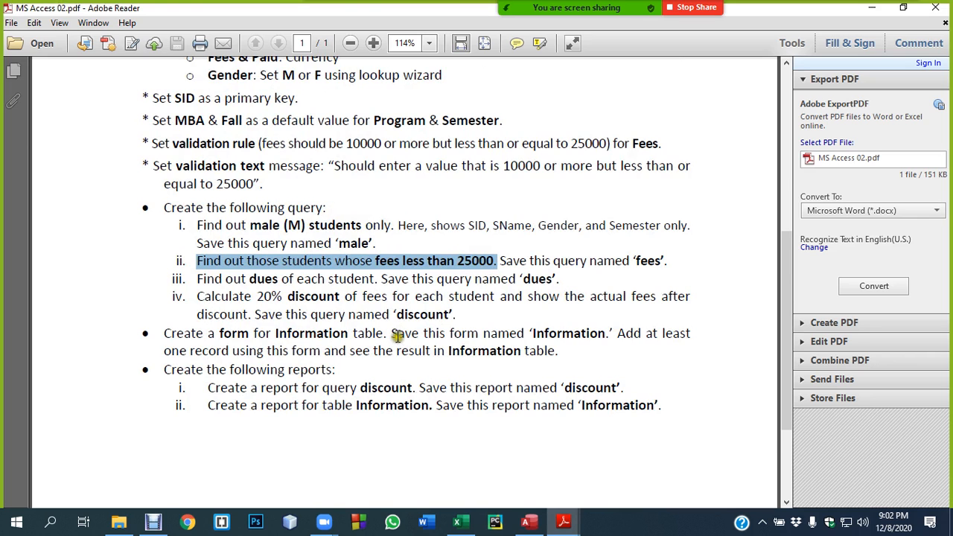
- Examine the exercise's Information and Payment tables, and reread the instruction for the 'fees' query
scroll(402, 337, up, 5)
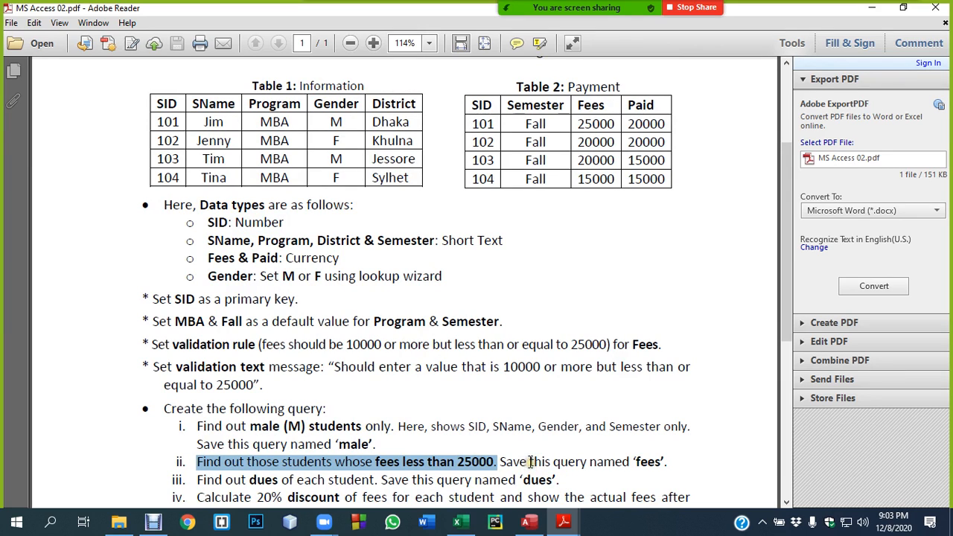
drag(516, 86, 663, 178)
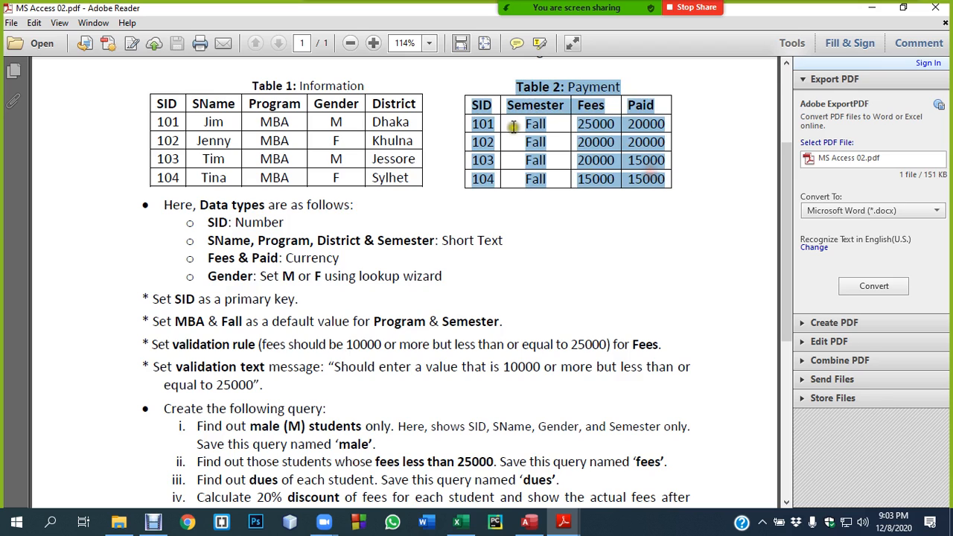
drag(244, 86, 662, 177)
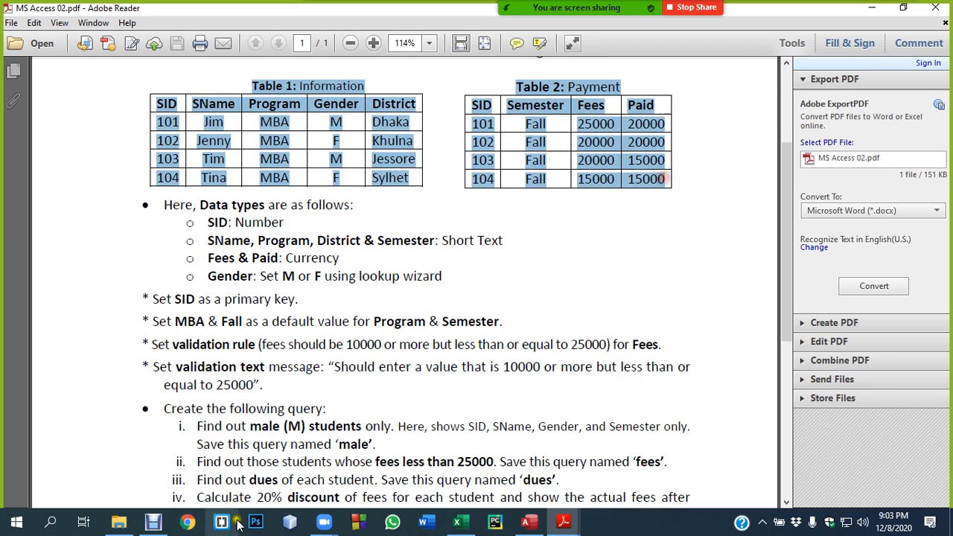
click(218, 482)
drag(197, 462, 666, 461)
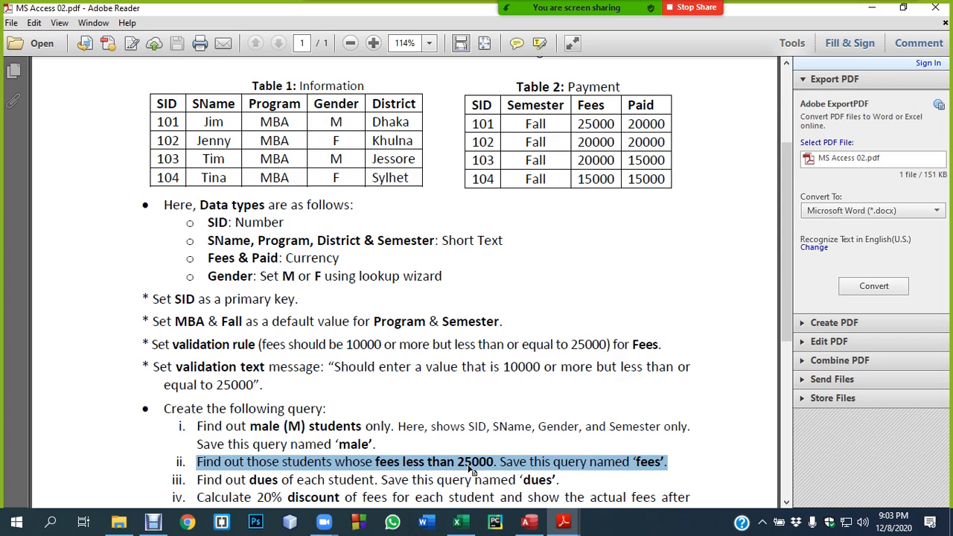
click(529, 462)
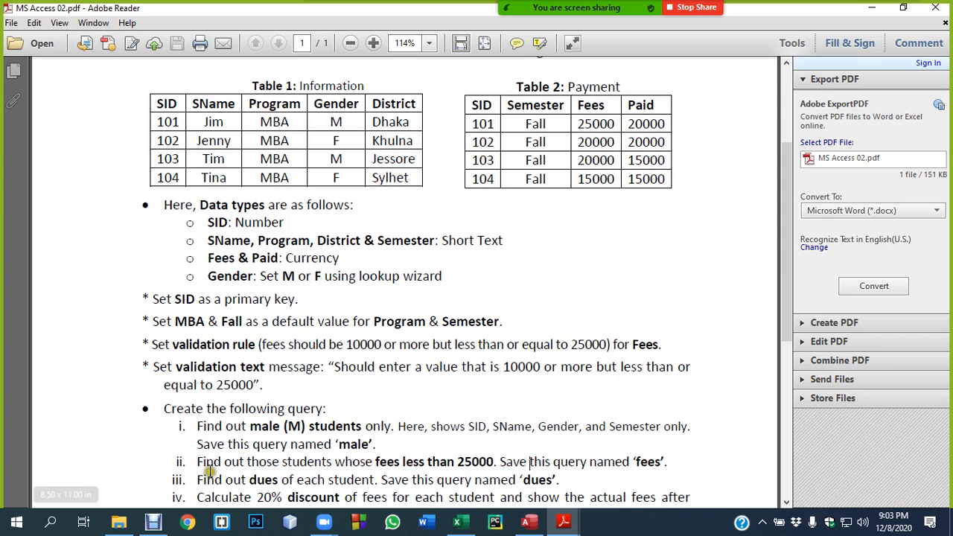
- Switch to Access and create a new query in Design view from the Payment table, including all of its fields
drag(198, 461, 668, 462)
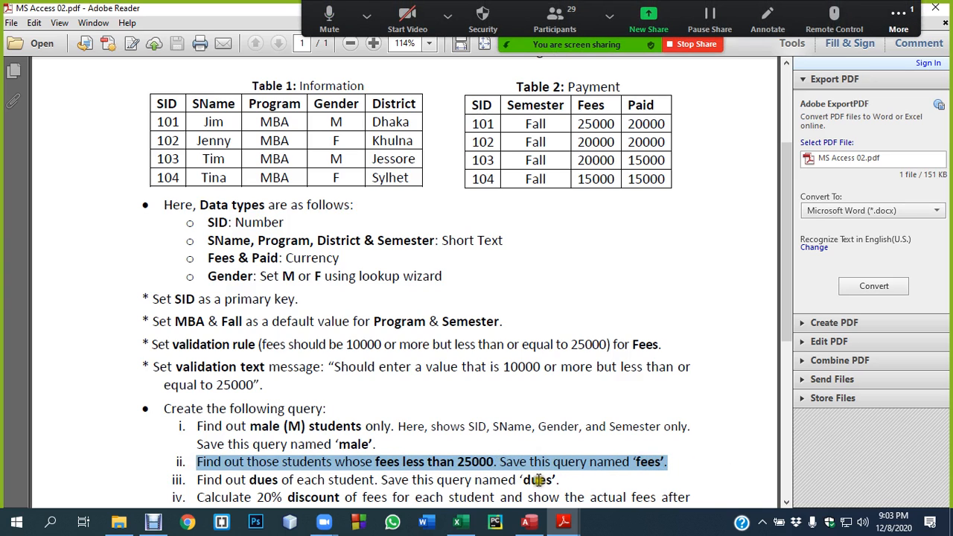
click(529, 521)
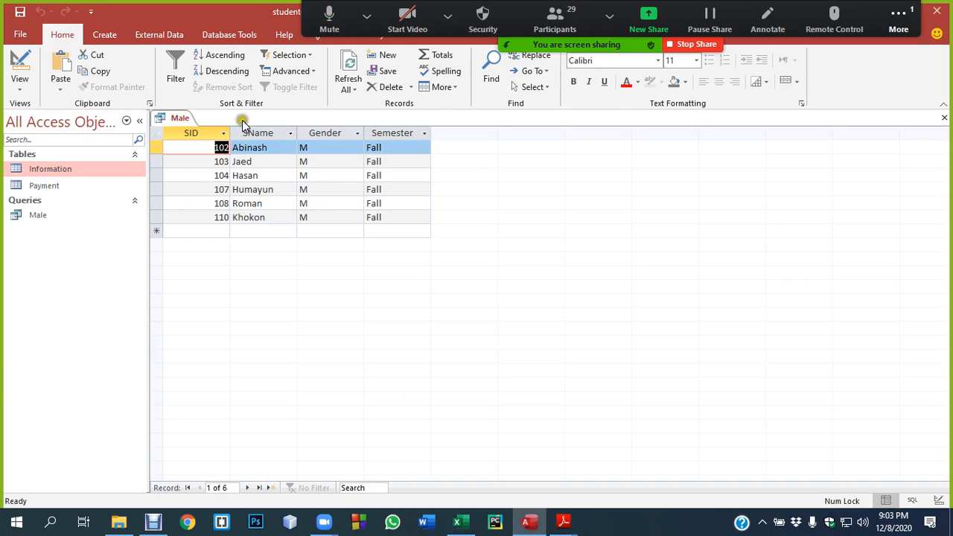
click(105, 35)
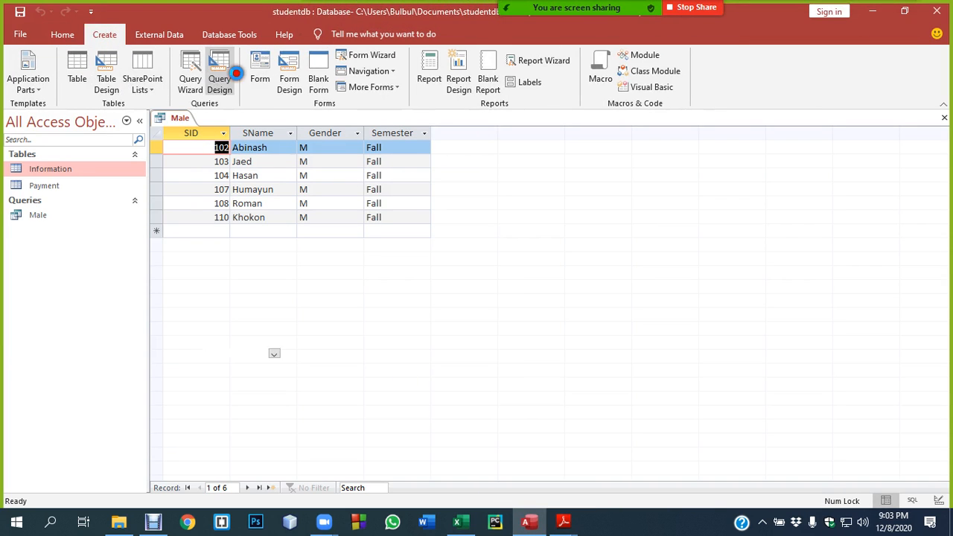
click(235, 73)
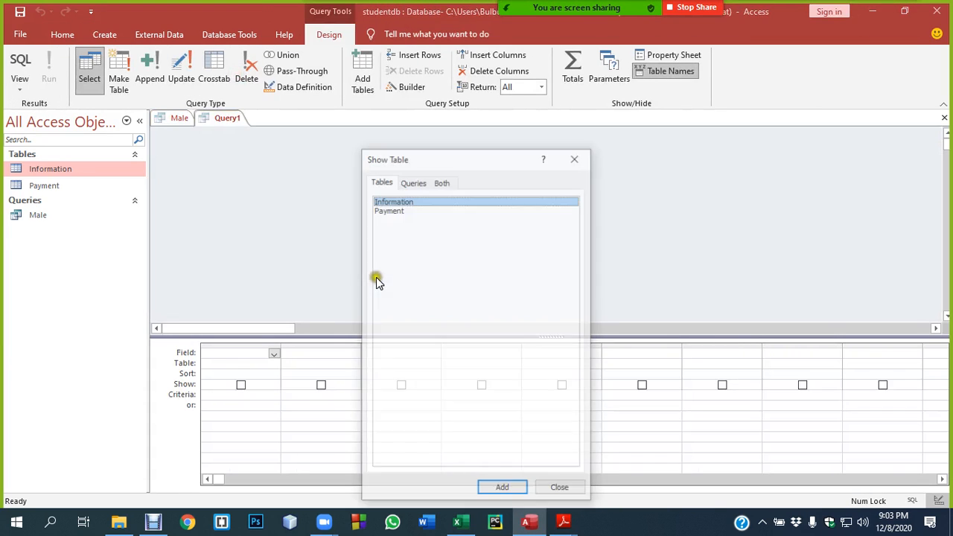
click(390, 211)
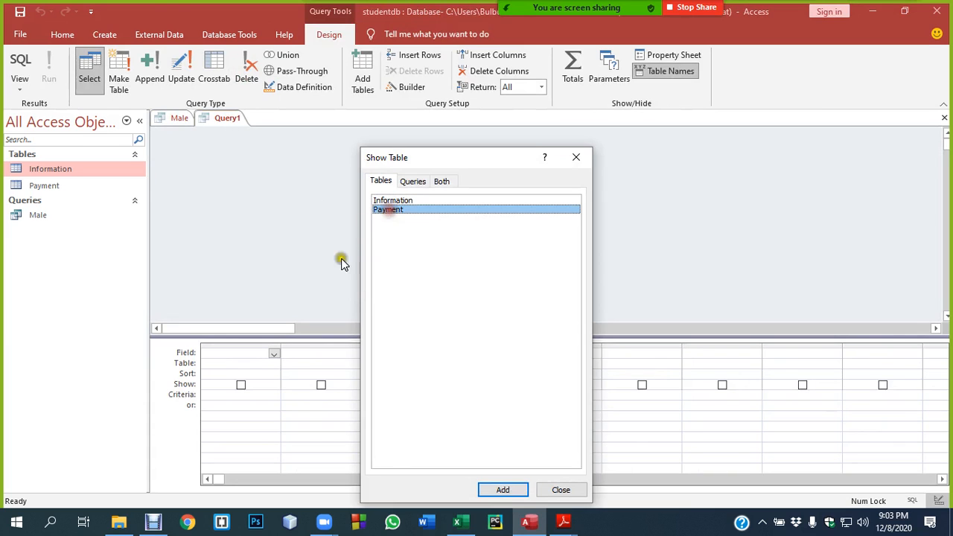
click(503, 489)
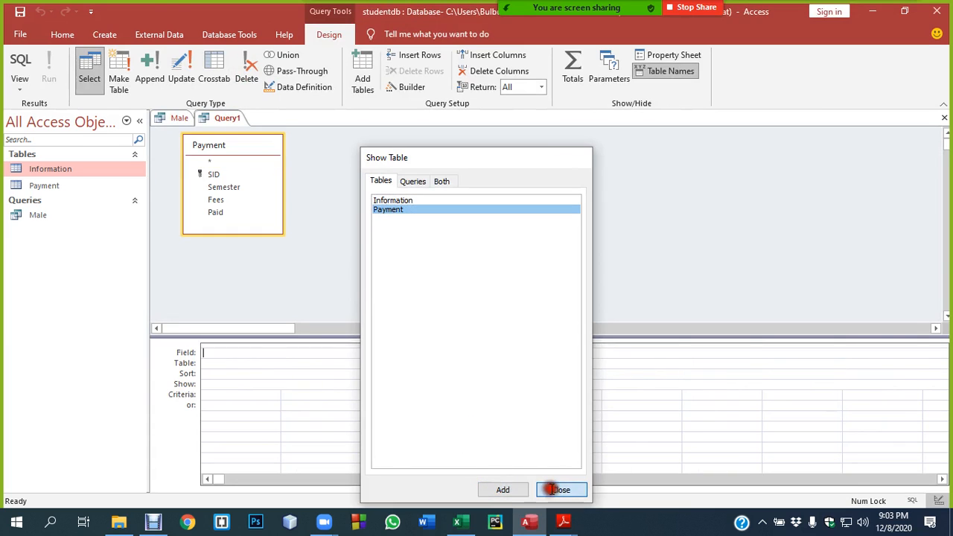
click(560, 489)
double_click(239, 144)
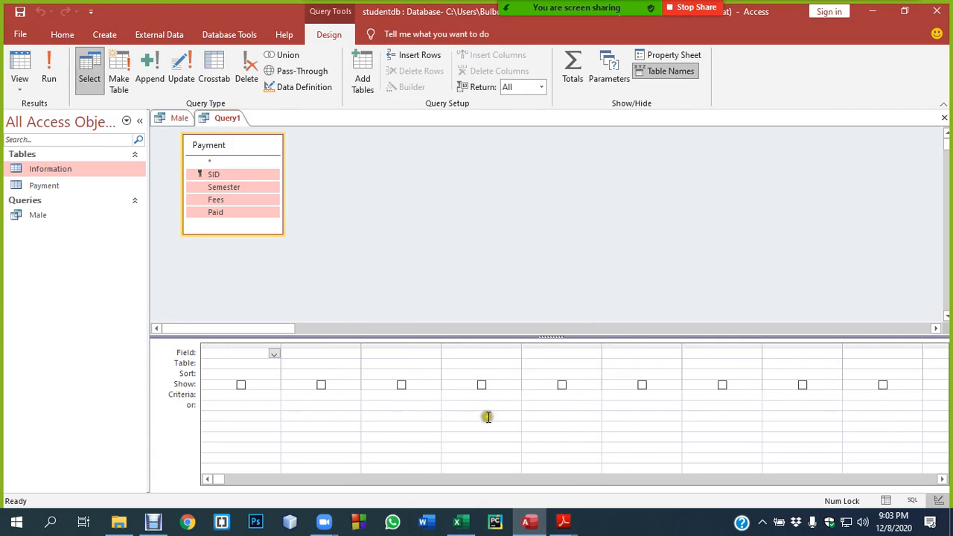
drag(208, 186, 219, 352)
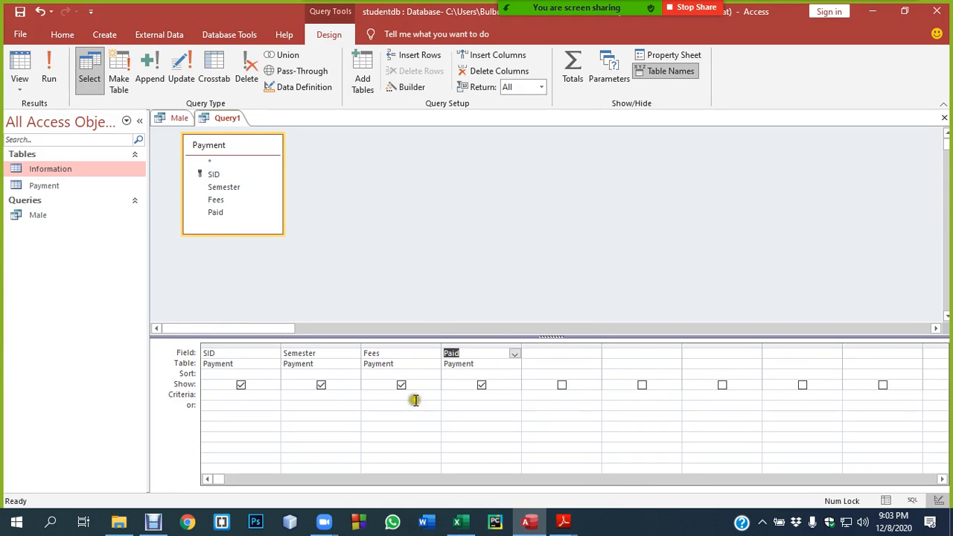
- Set the criterion of the Fees field to <25000, checking it against the exercise PDF, and run the query
click(372, 394)
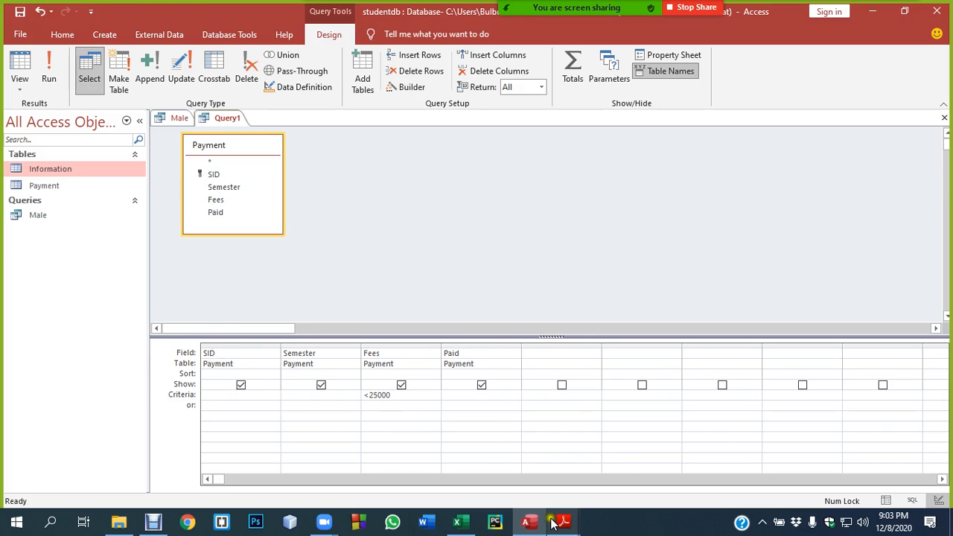
mouse_move(563, 521)
click(457, 443)
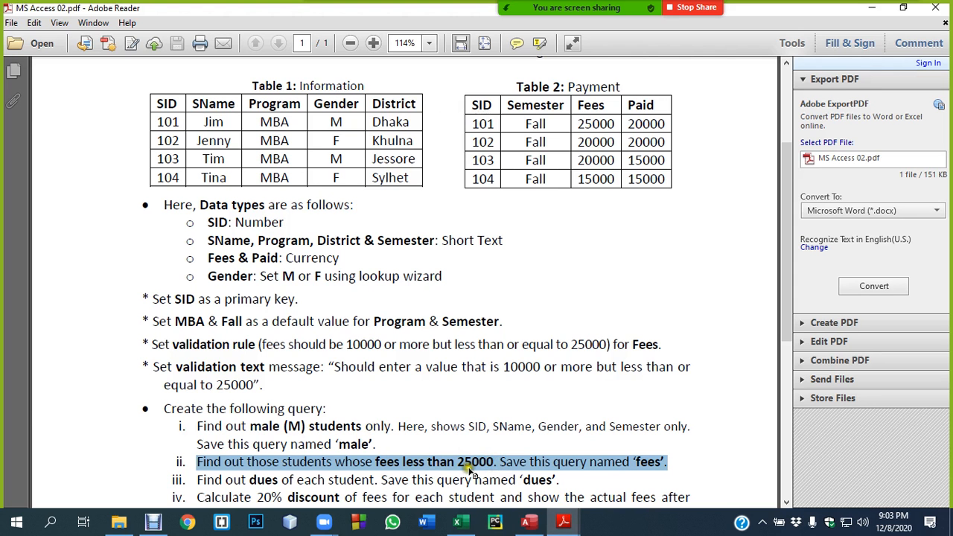
click(528, 522)
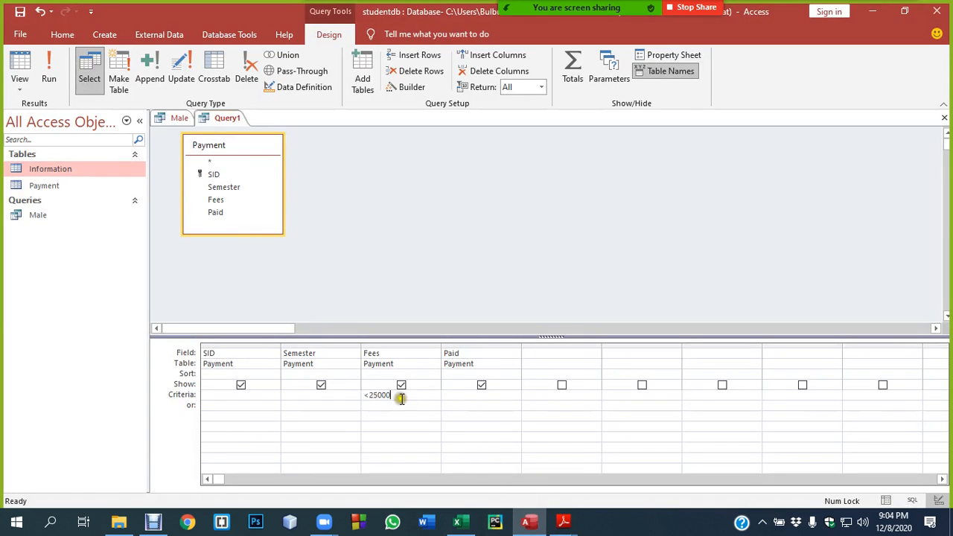
click(48, 71)
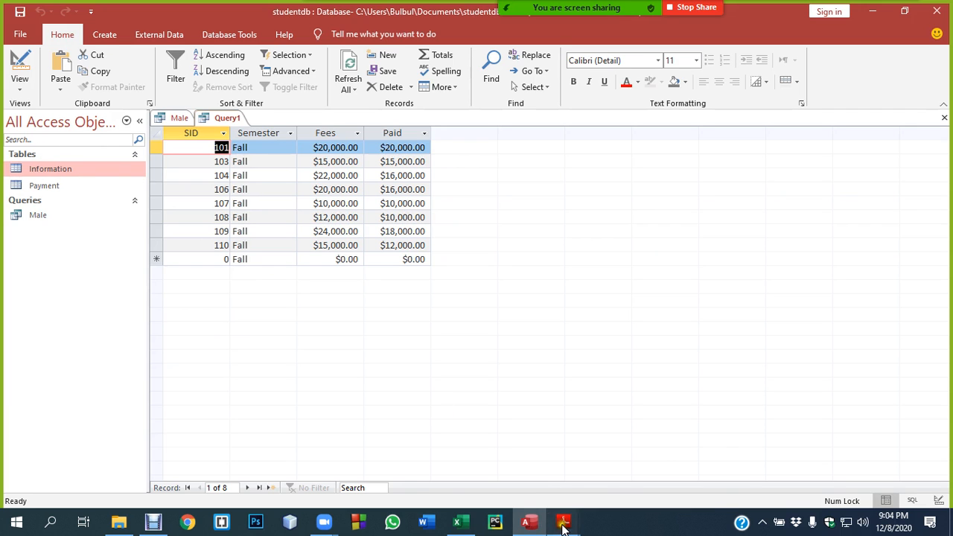
- Check the required query name in the exercise PDF and save the query as Fees
mouse_move(563, 523)
click(497, 480)
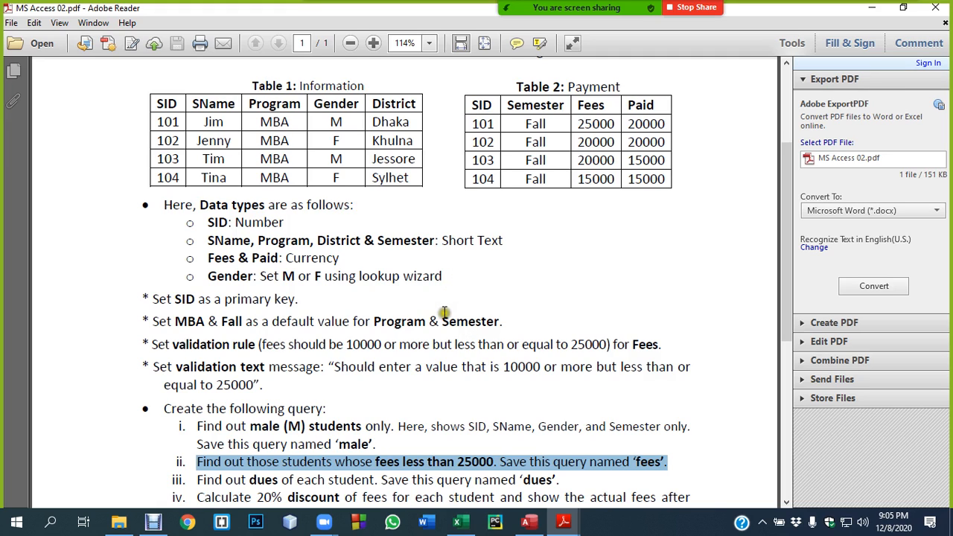
drag(198, 462, 672, 462)
click(528, 522)
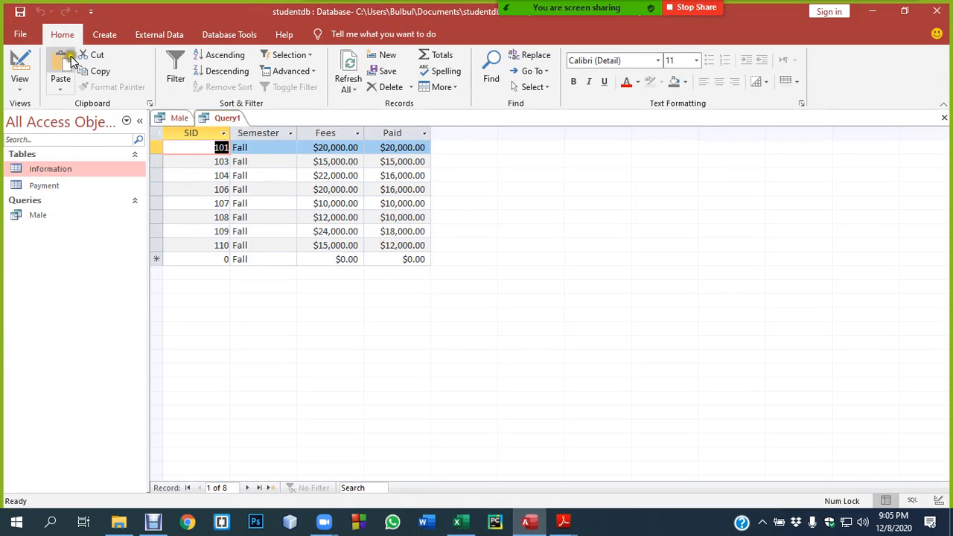
click(20, 11)
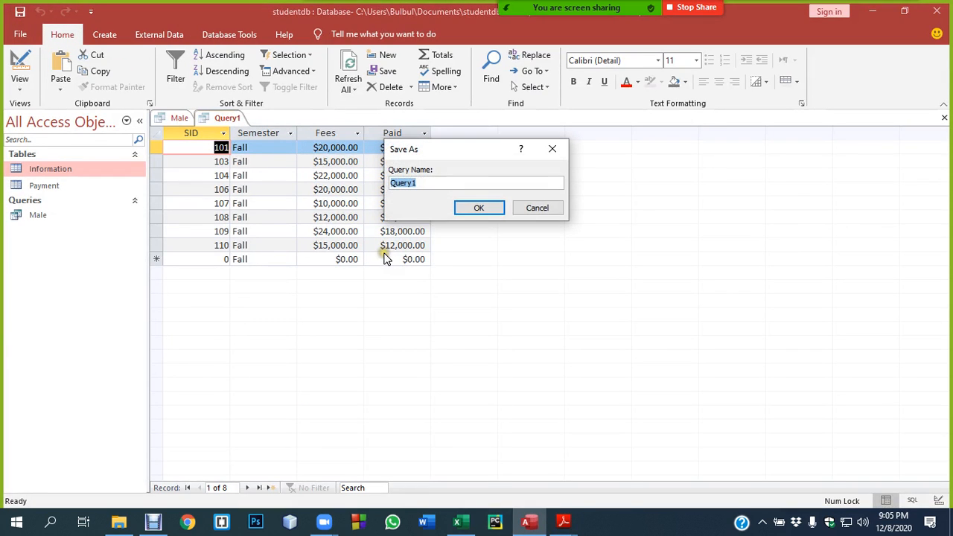
key(Return)
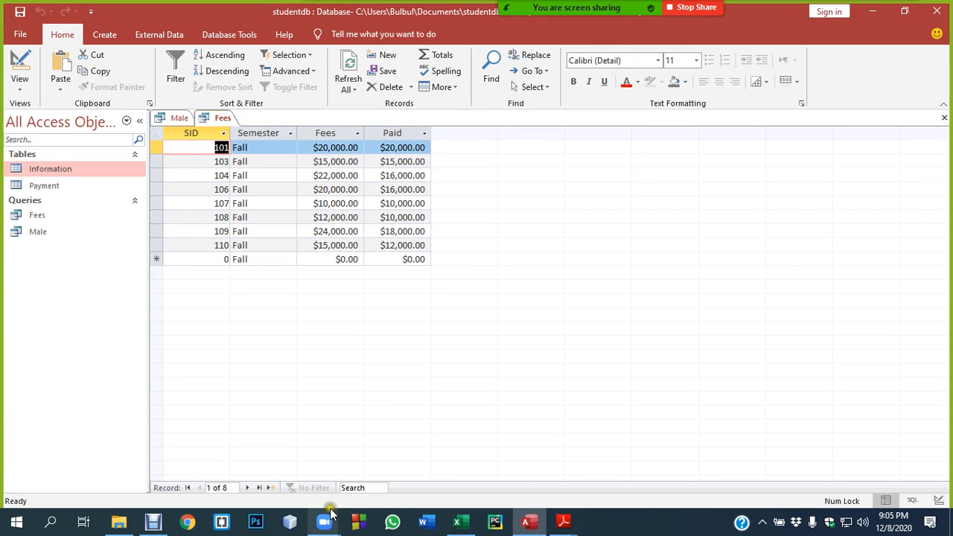
- Open the Zoom meeting's participant list and mute all participants
click(536, 15)
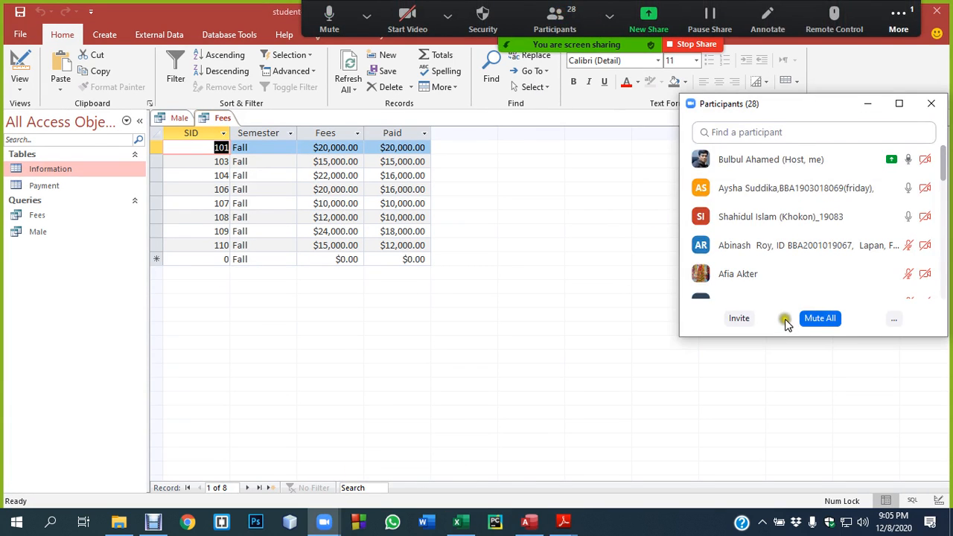
click(817, 320)
click(531, 297)
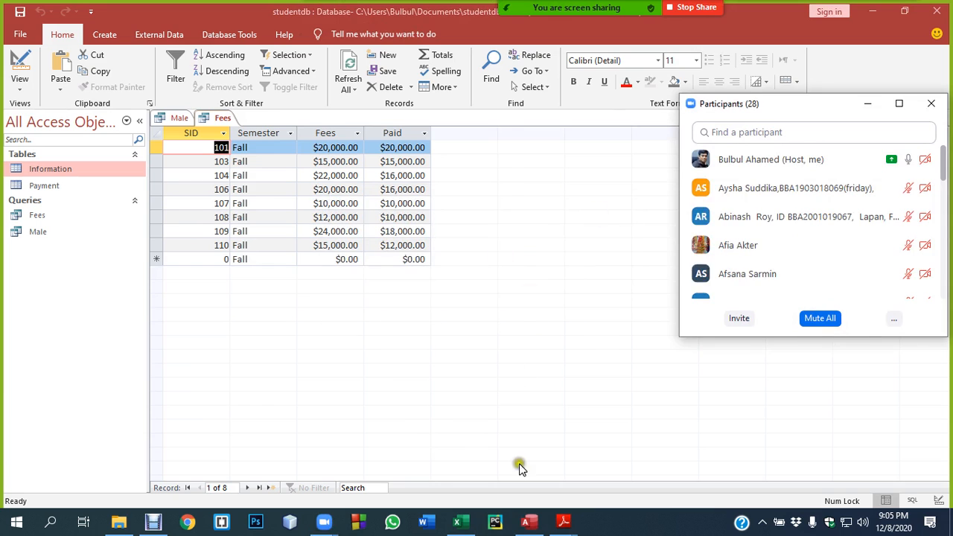
- Switch to the exercise PDF in Adobe Reader and read the third query task about each student's dues
mouse_move(564, 524)
click(500, 471)
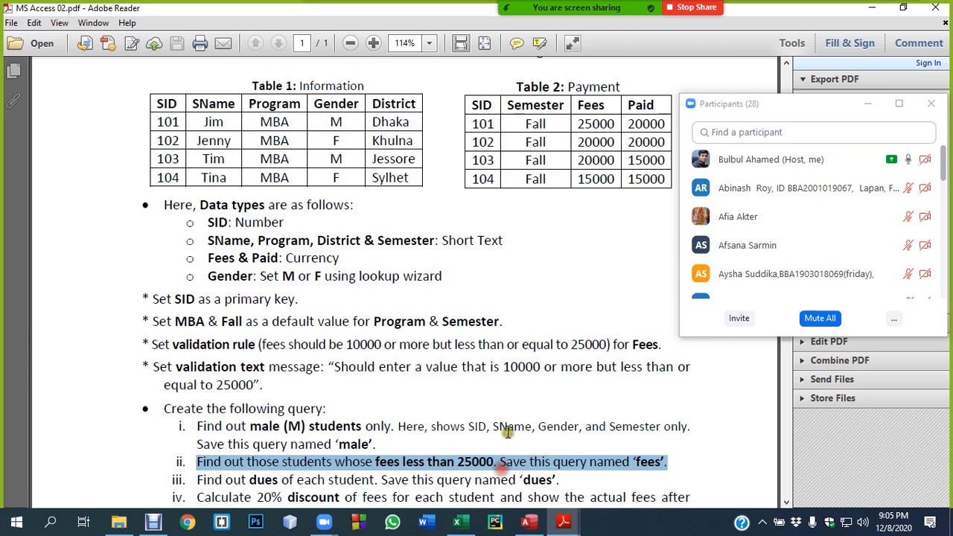
scroll(418, 341, down, 1)
scroll(419, 340, down, 1)
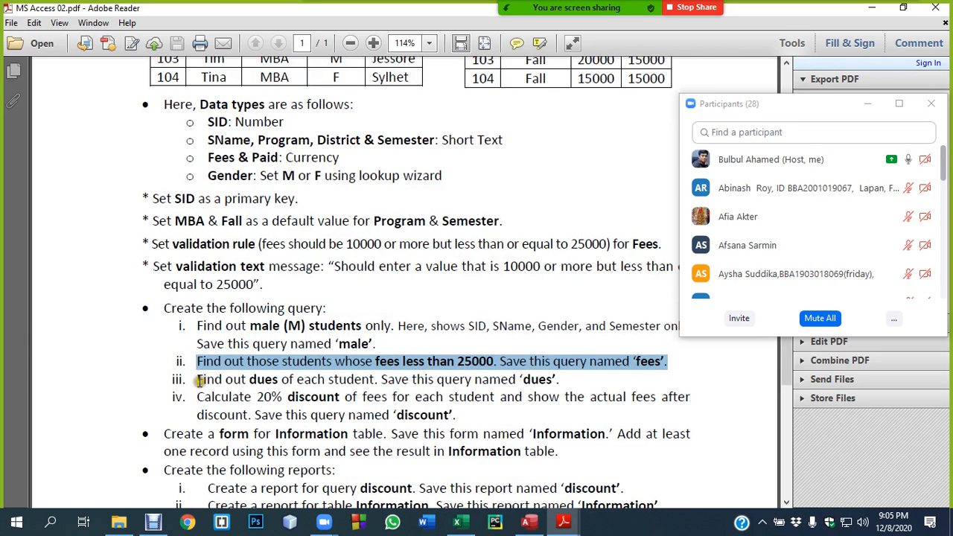
drag(200, 380, 563, 381)
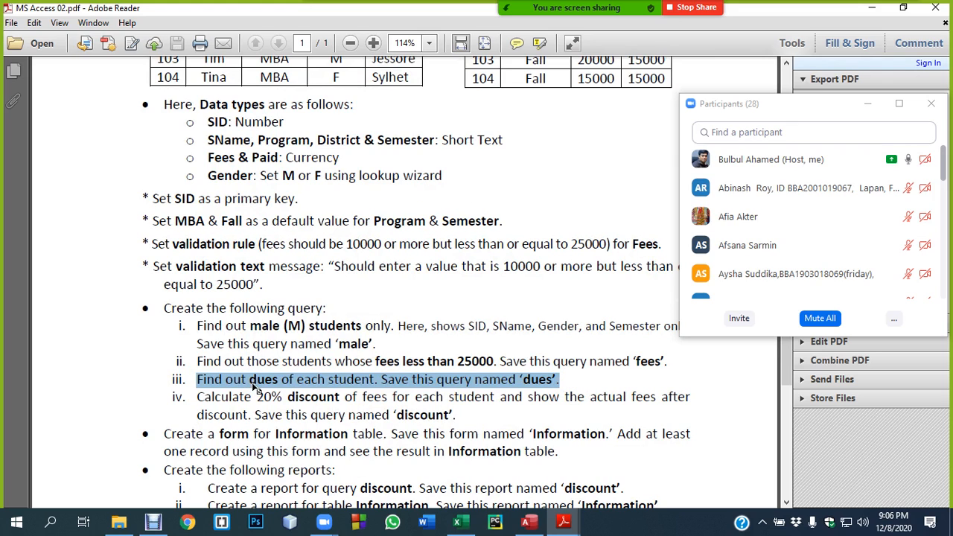
- Return to Access and mute all current and new Zoom participants again, still allowing them to unmute themselves
click(529, 521)
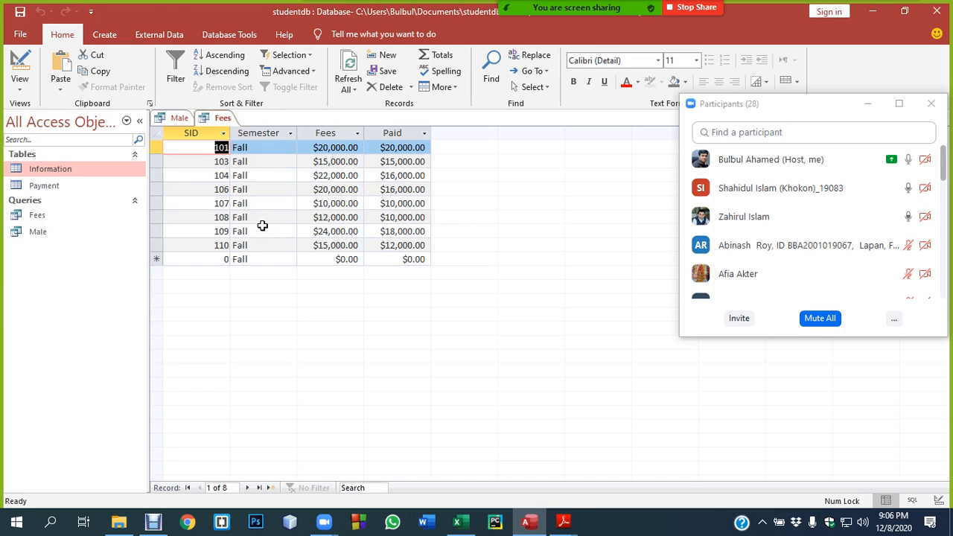
click(832, 319)
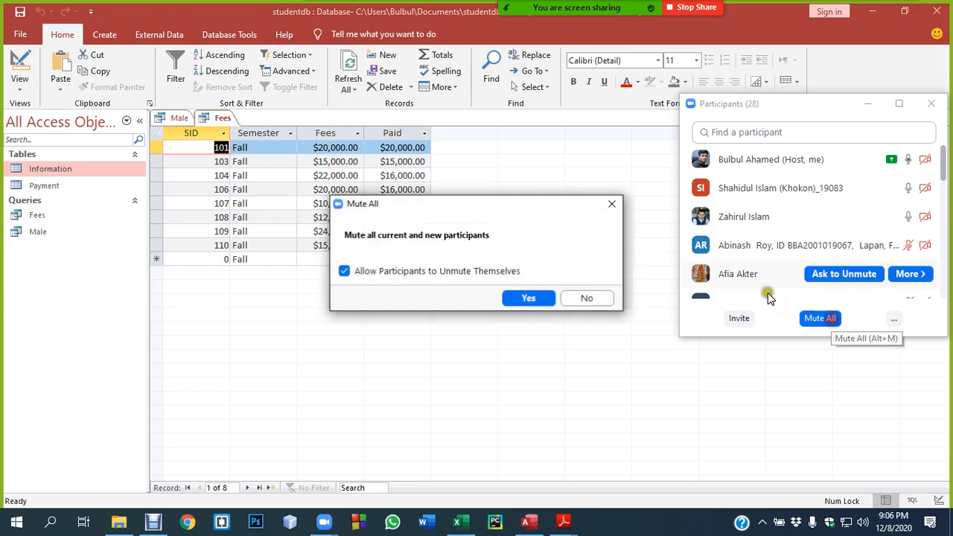
click(522, 298)
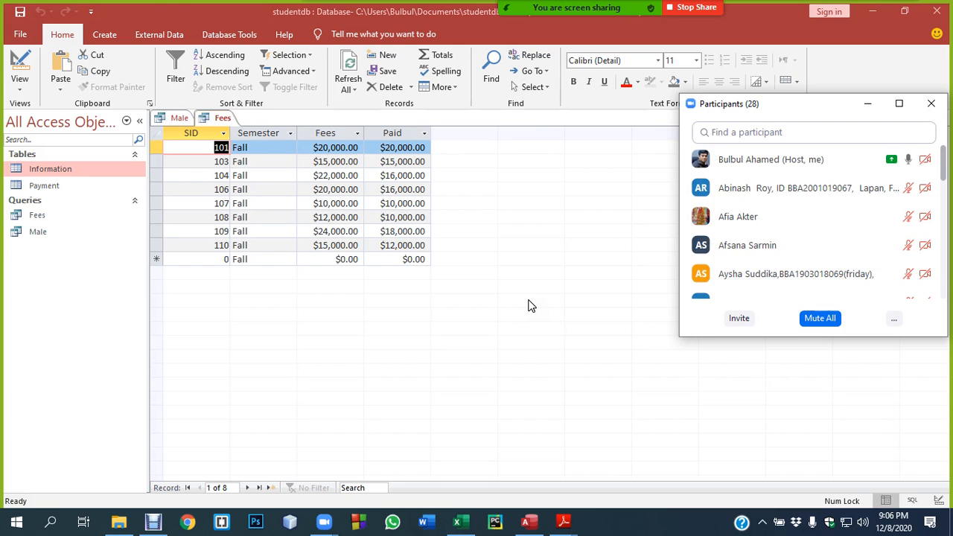
- Open the Payment table and compare its records with those of the Fees query
double_click(36, 186)
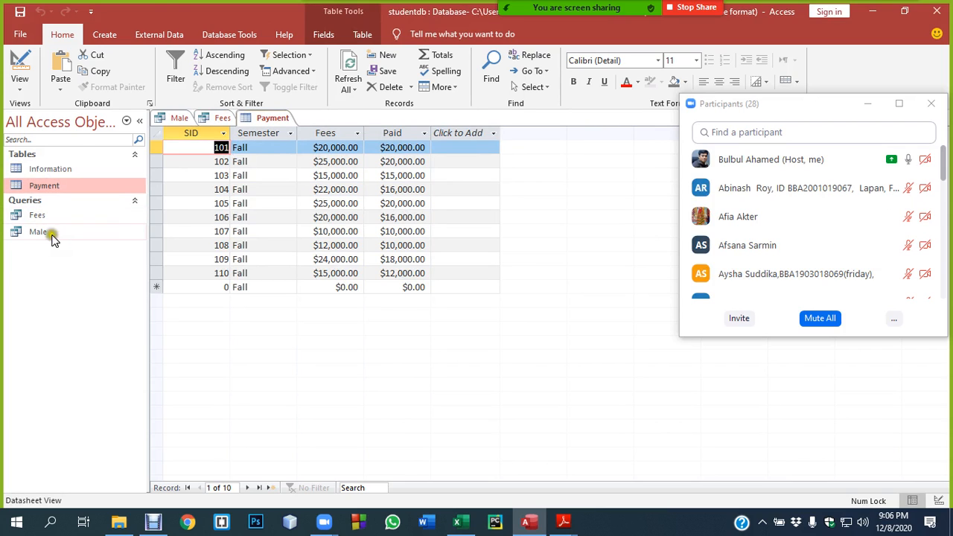
double_click(37, 217)
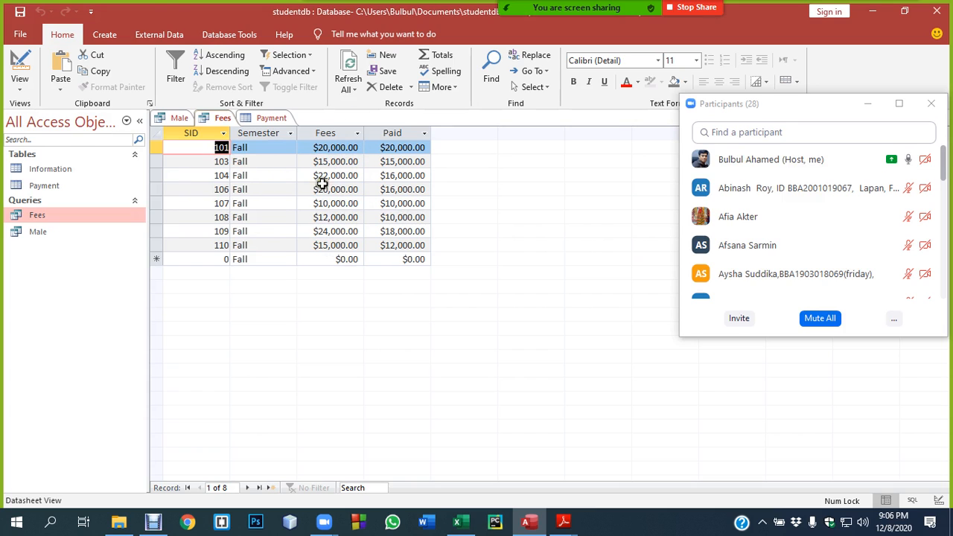
click(45, 186)
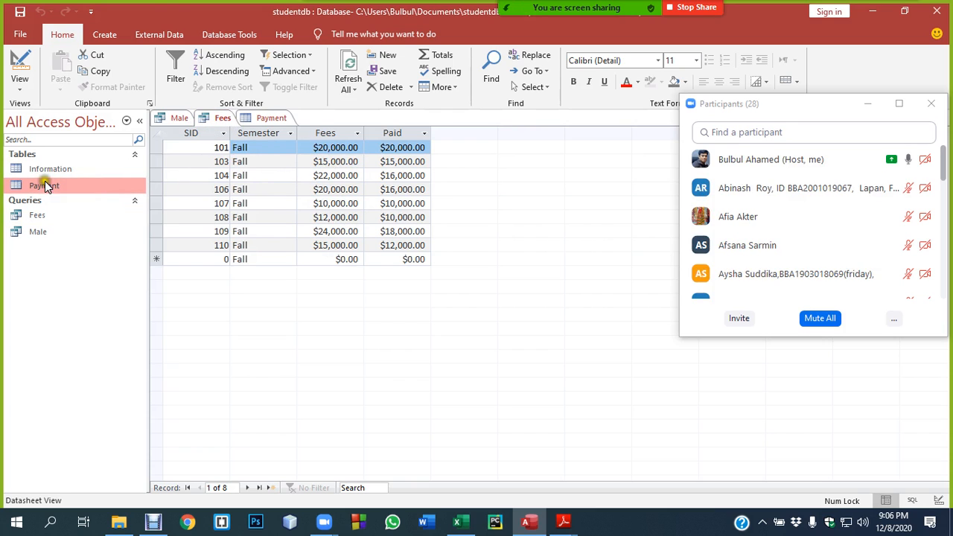
click(101, 35)
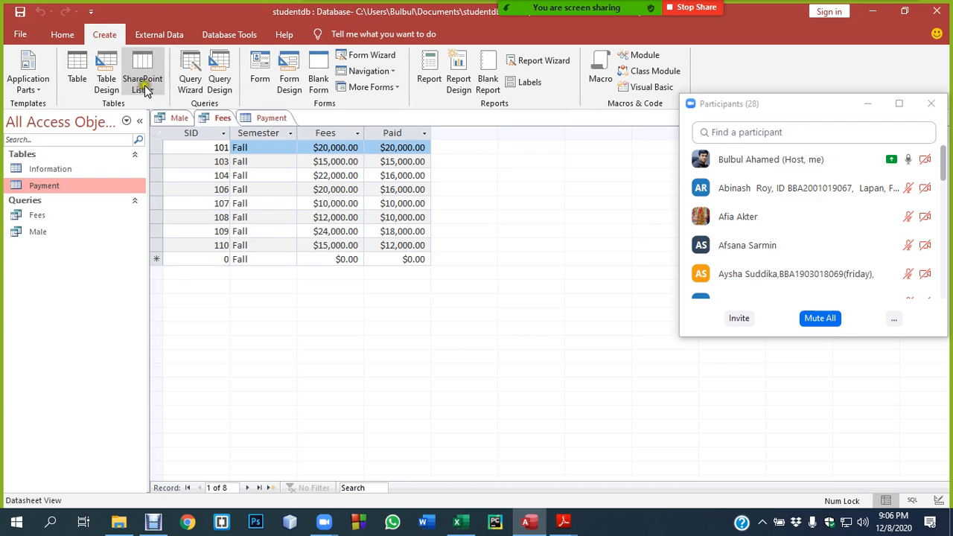
click(215, 73)
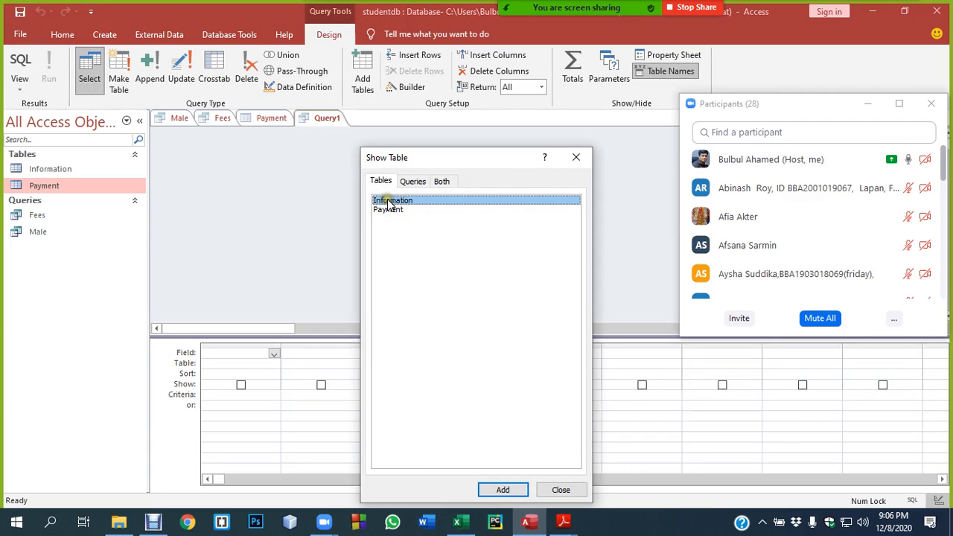
click(576, 159)
right_click(326, 120)
click(360, 143)
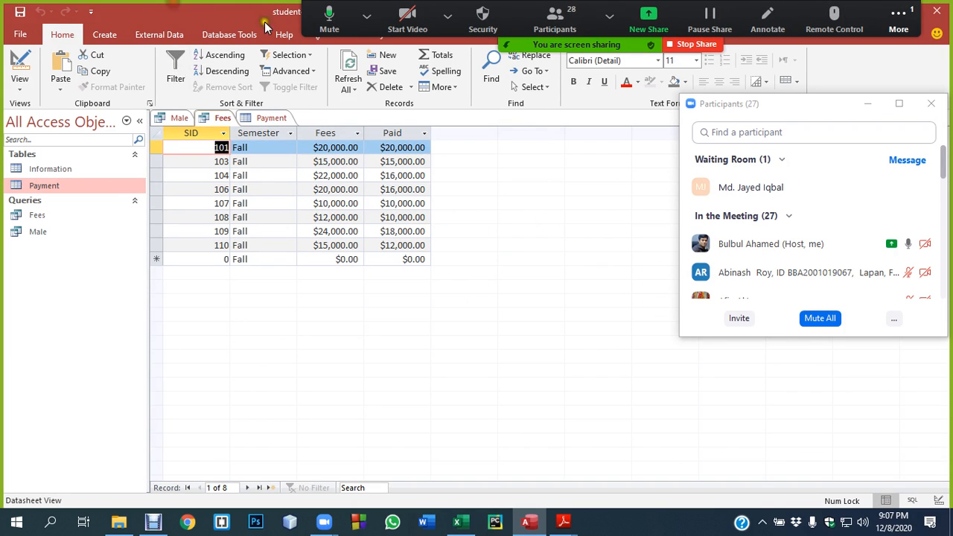
- Open the database's Relationships window and add the Information and Payment tables to it
click(367, 15)
click(368, 7)
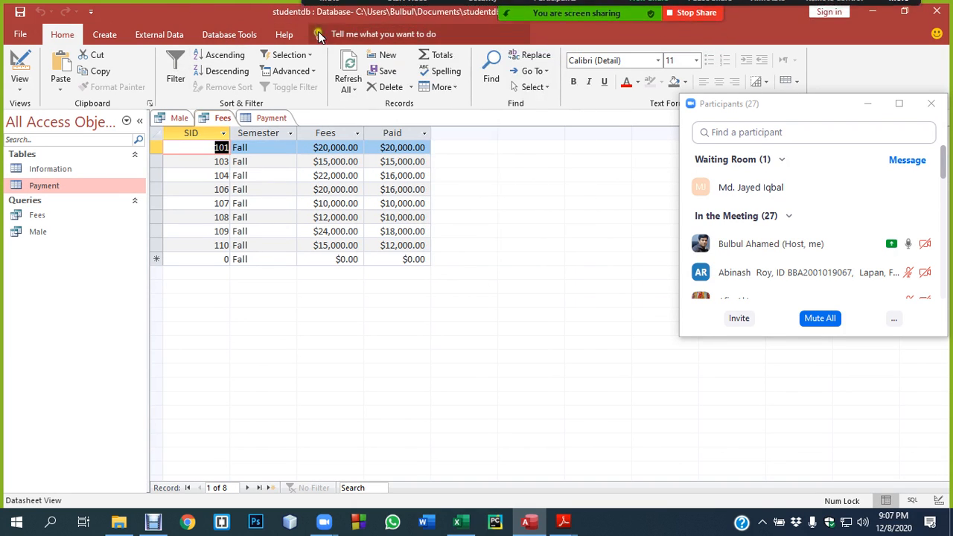
click(227, 35)
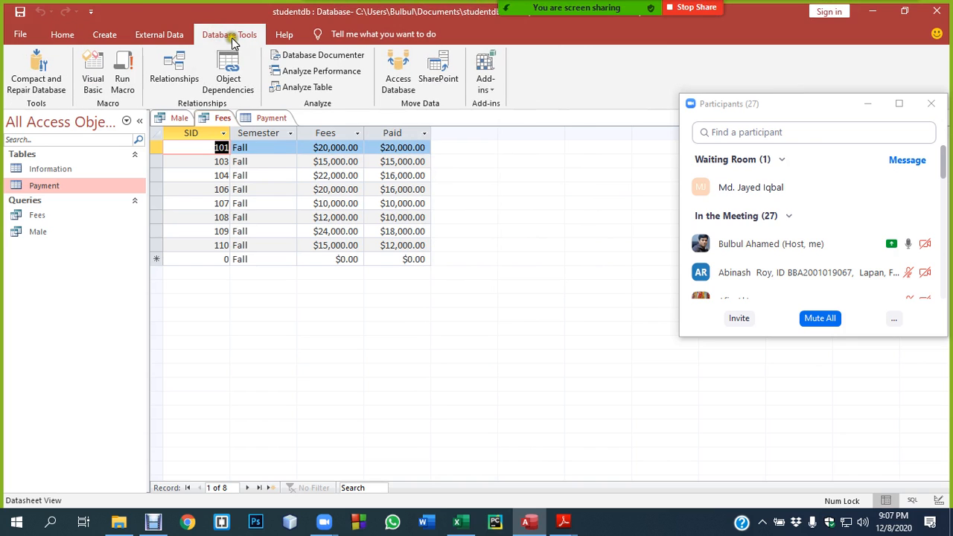
click(176, 74)
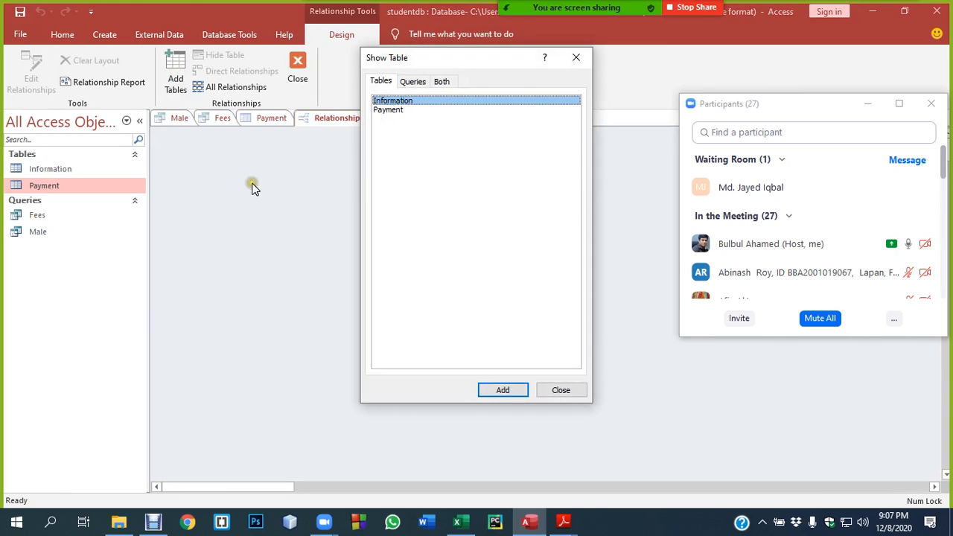
click(502, 389)
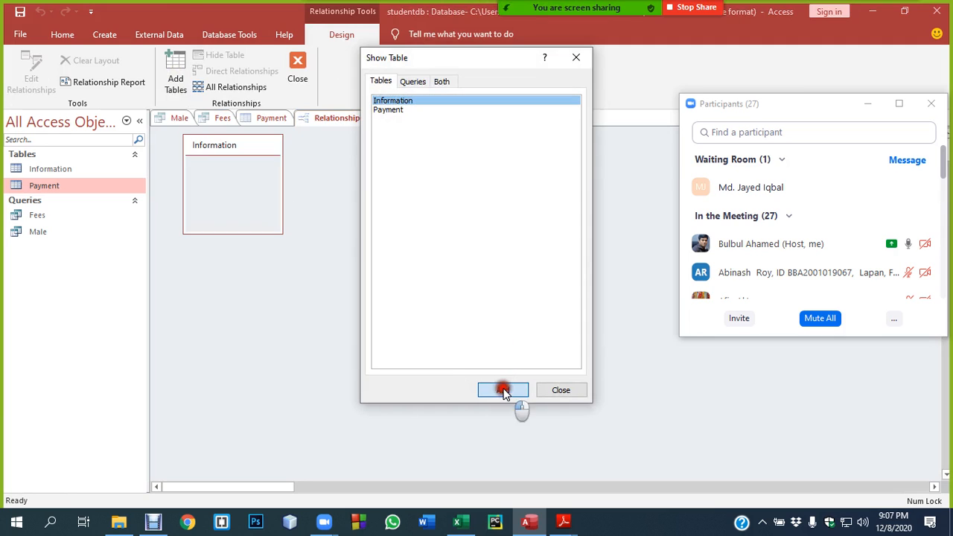
click(381, 110)
click(504, 391)
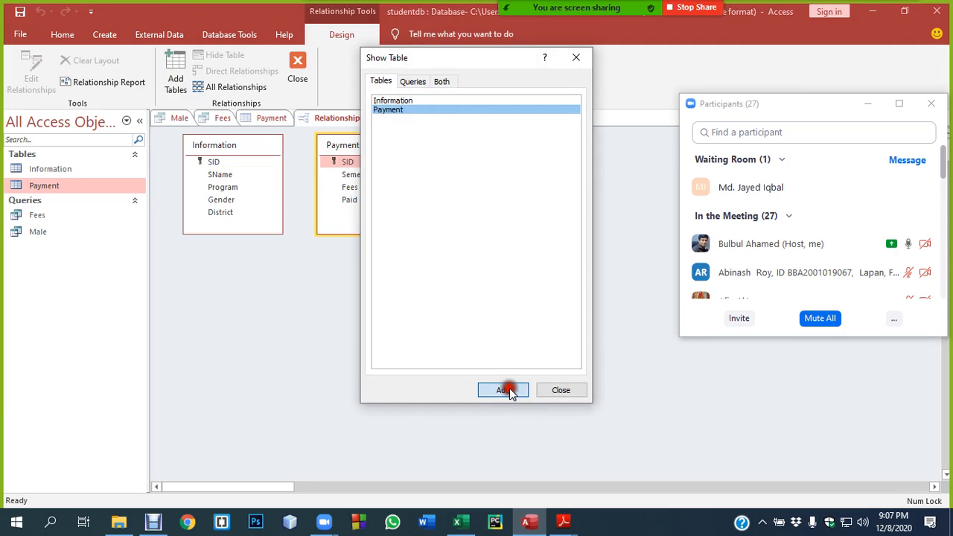
- Start relating the SID field of Information to the SID field of Payment, and admit the waiting participant to the Zoom meeting
click(561, 390)
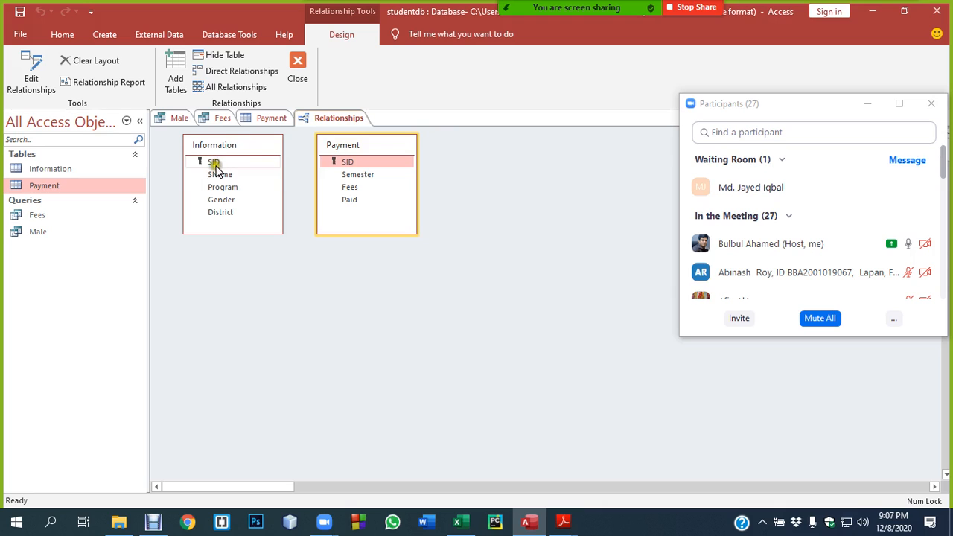
drag(214, 163, 362, 159)
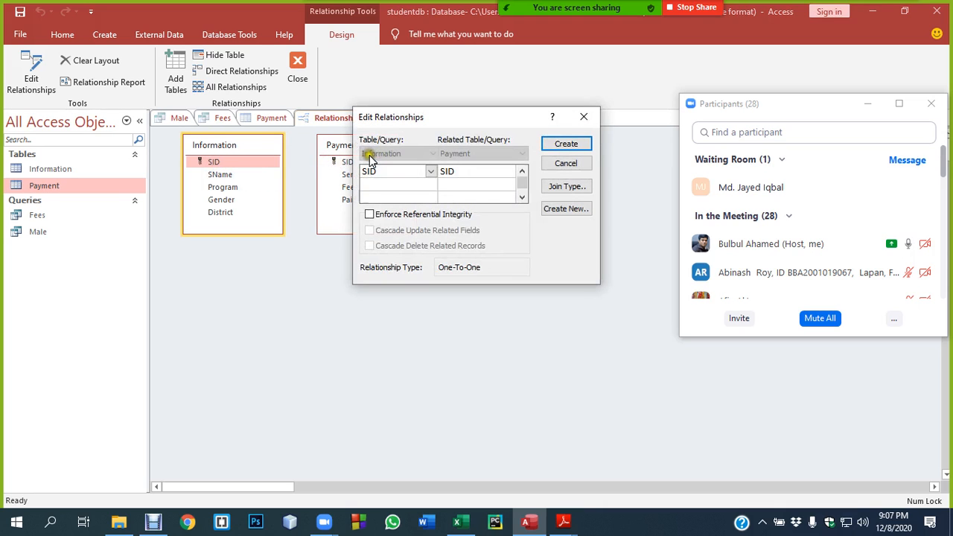
click(582, 116)
drag(224, 162, 338, 162)
click(855, 188)
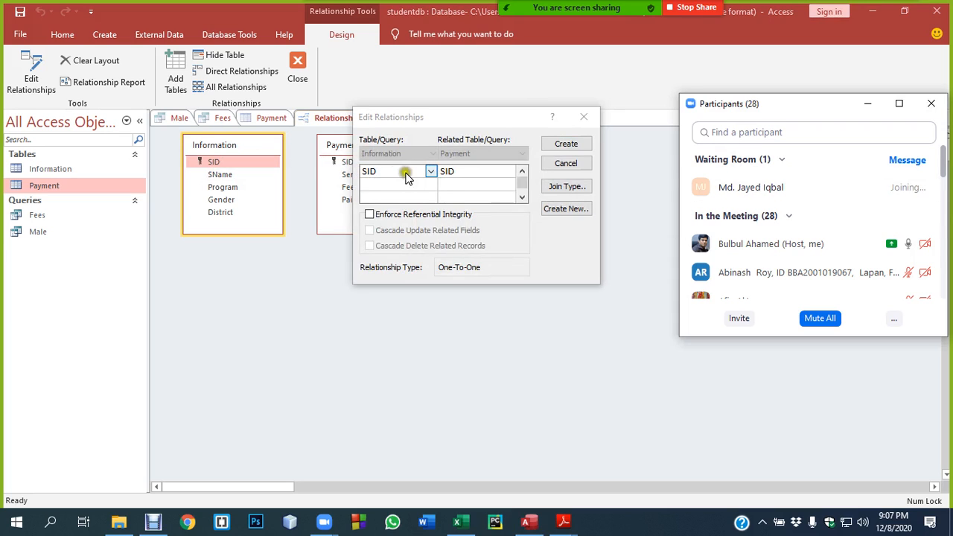
- Create the SID-to-SID relationship without referential integrity and move the Payment table below and away from Information
click(522, 172)
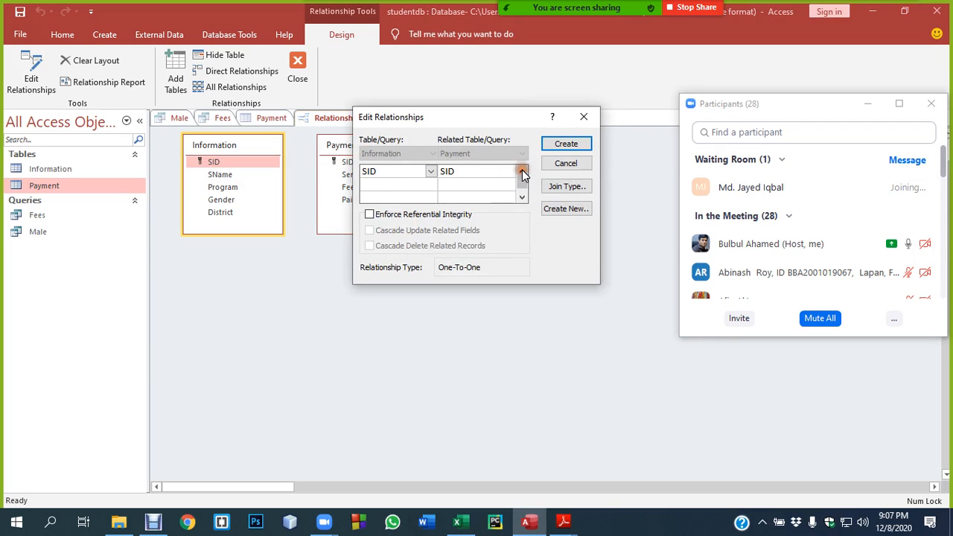
click(430, 171)
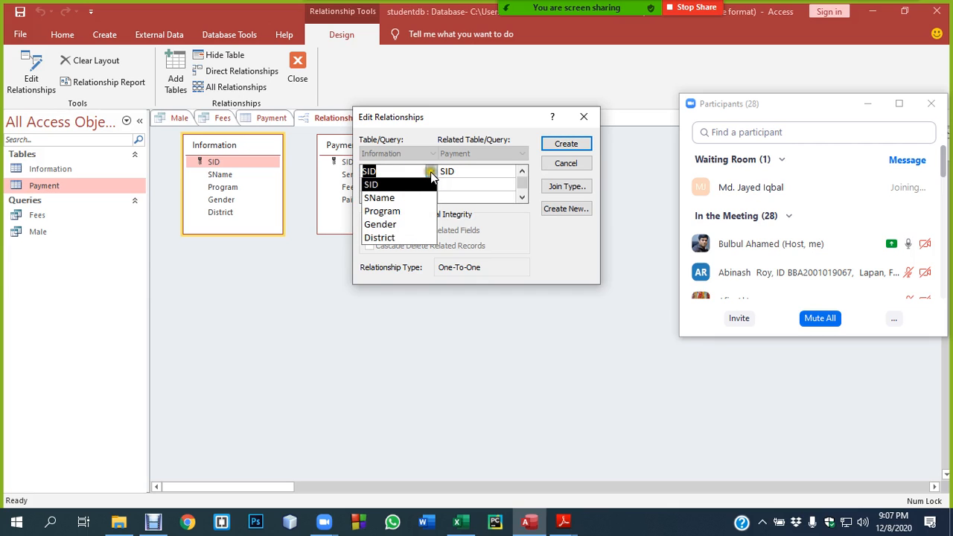
click(430, 173)
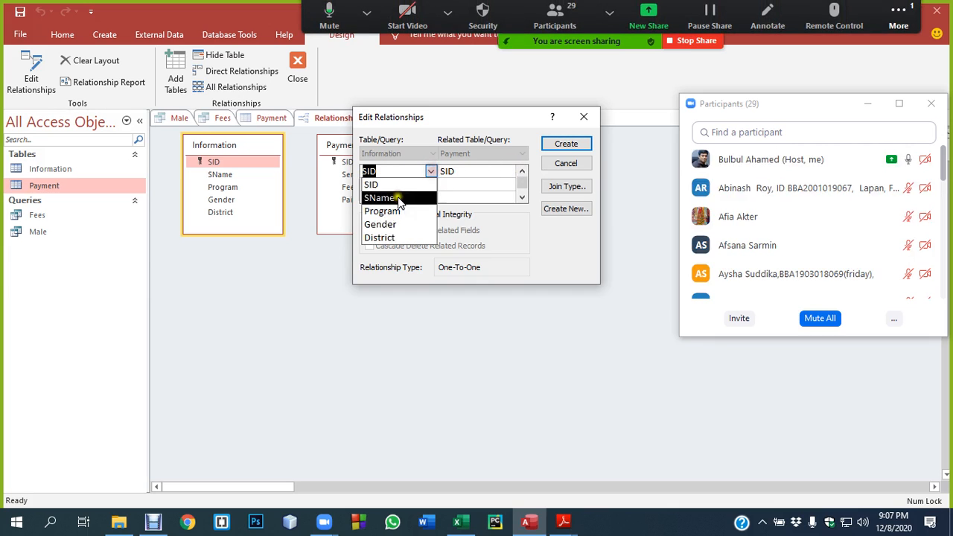
click(430, 171)
click(371, 184)
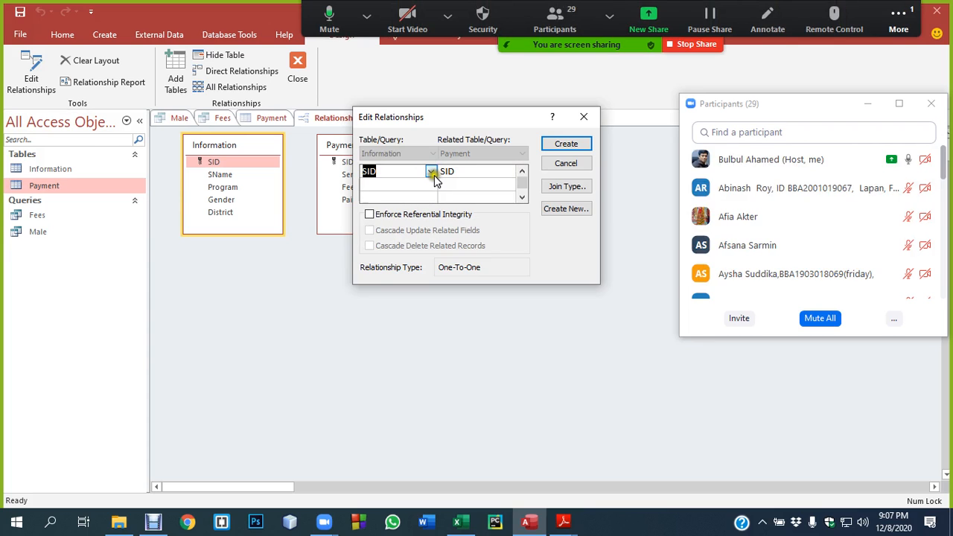
drag(522, 185, 505, 169)
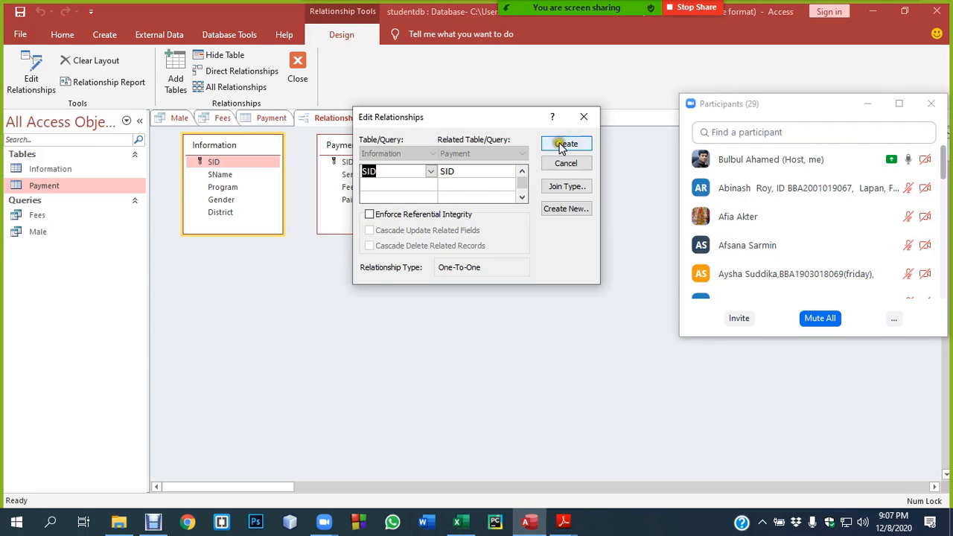
click(562, 144)
drag(386, 145, 436, 223)
click(395, 240)
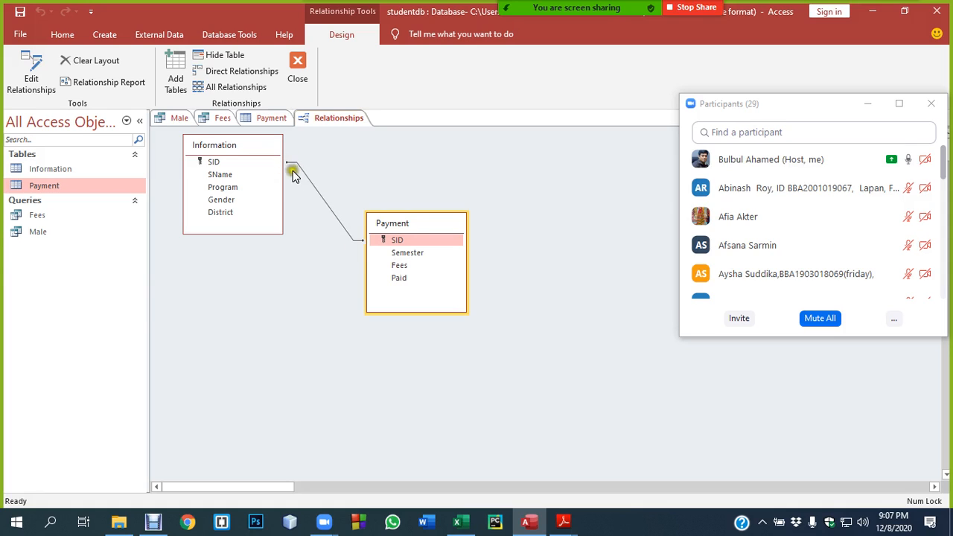
- Examine how the tables are linked in the Male query's design and compare it with the Relationships diagram
click(184, 120)
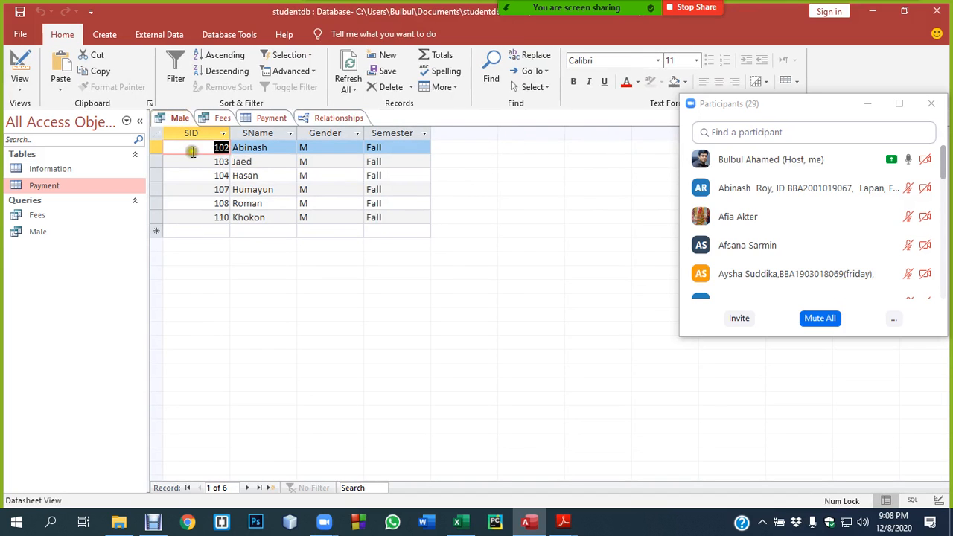
right_click(171, 119)
click(217, 178)
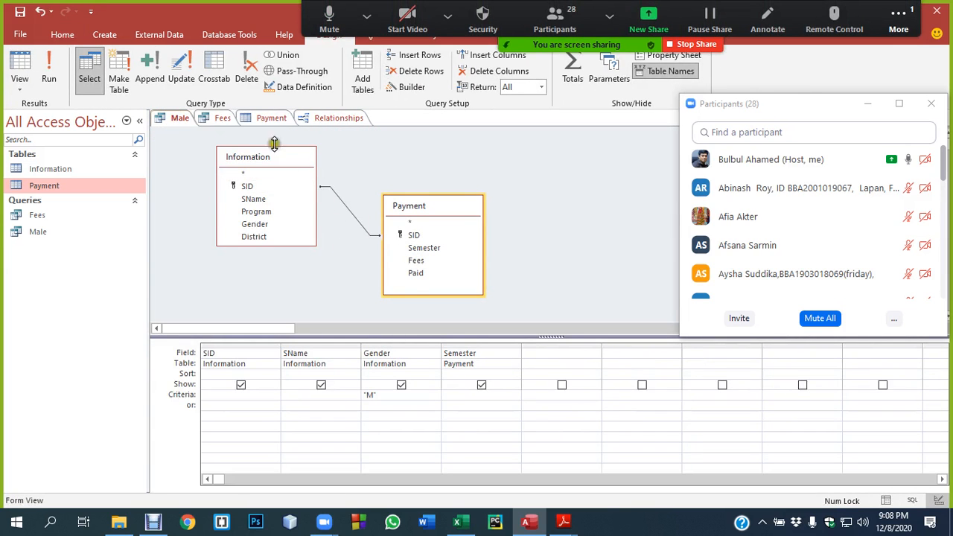
click(331, 118)
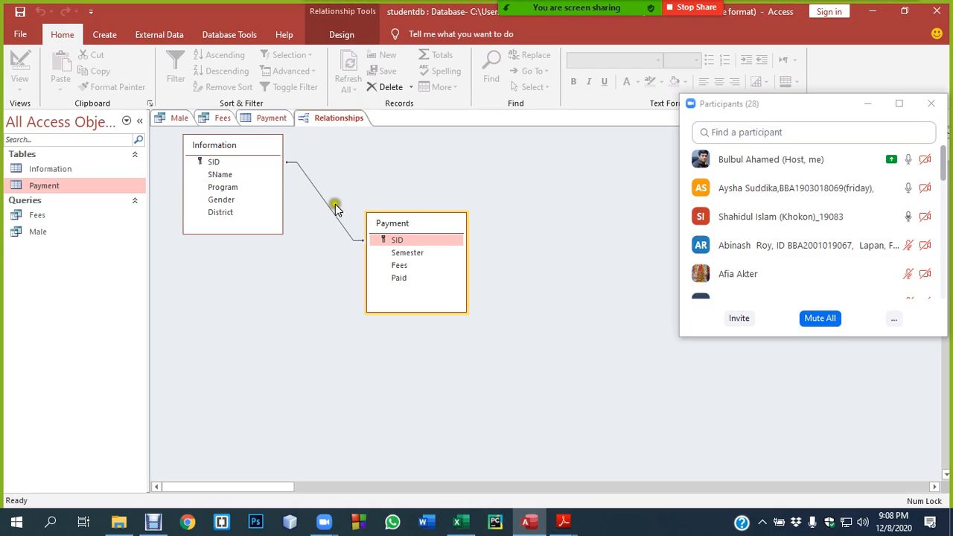
- Delete the relationship between the Information and Payment tables, moving the Information table slightly lower
drag(243, 142, 251, 161)
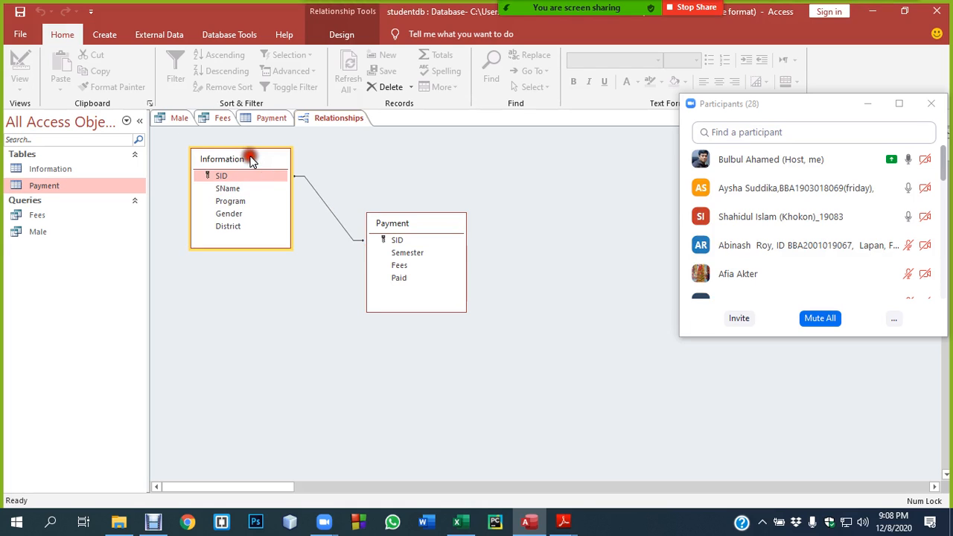
right_click(327, 203)
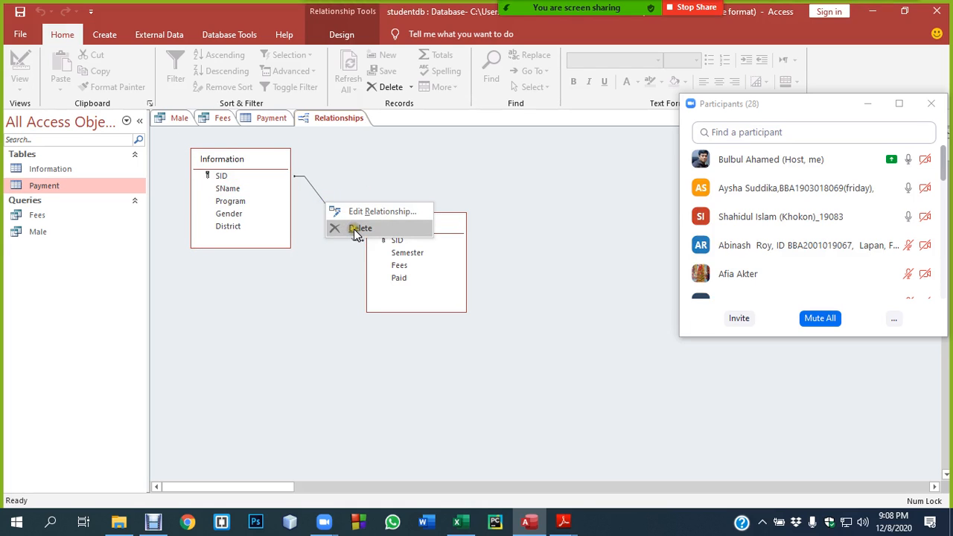
click(356, 229)
click(450, 300)
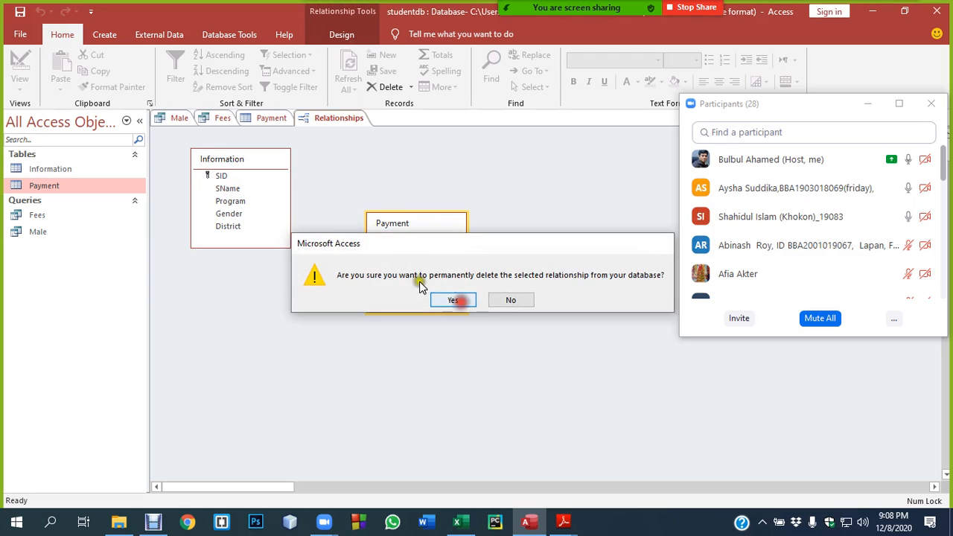
click(378, 238)
- Try to relate Information's SID to Payment's SID with referential integrity enforced while the other database objects are open
drag(214, 176, 394, 241)
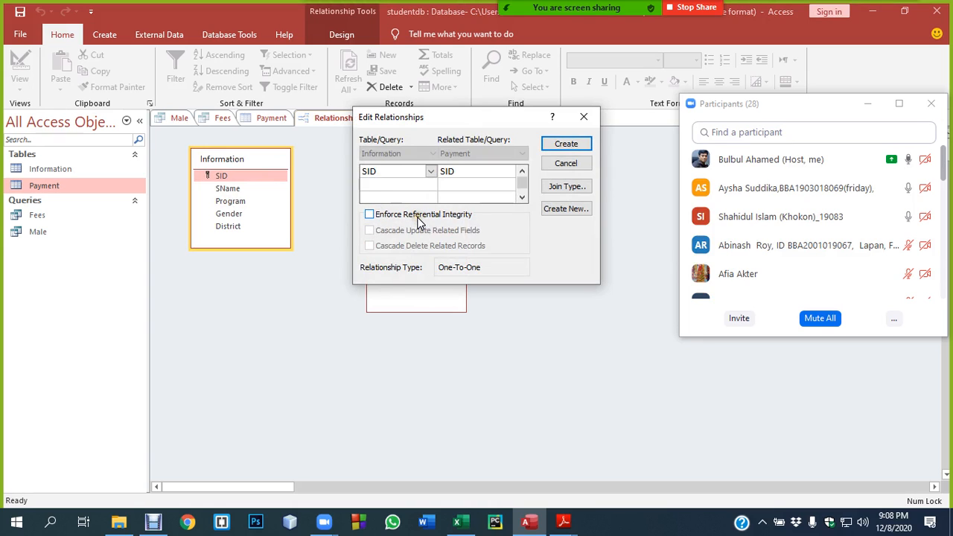
click(370, 215)
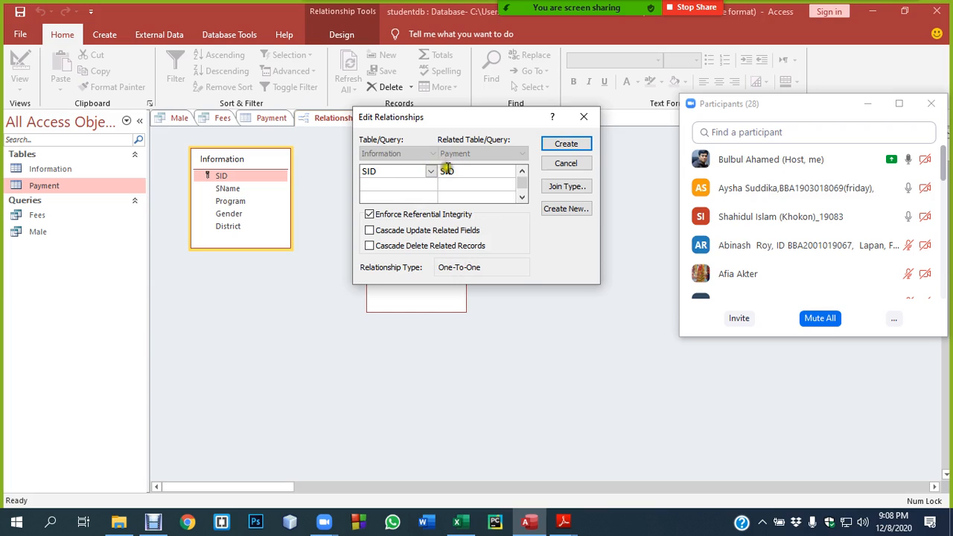
click(564, 144)
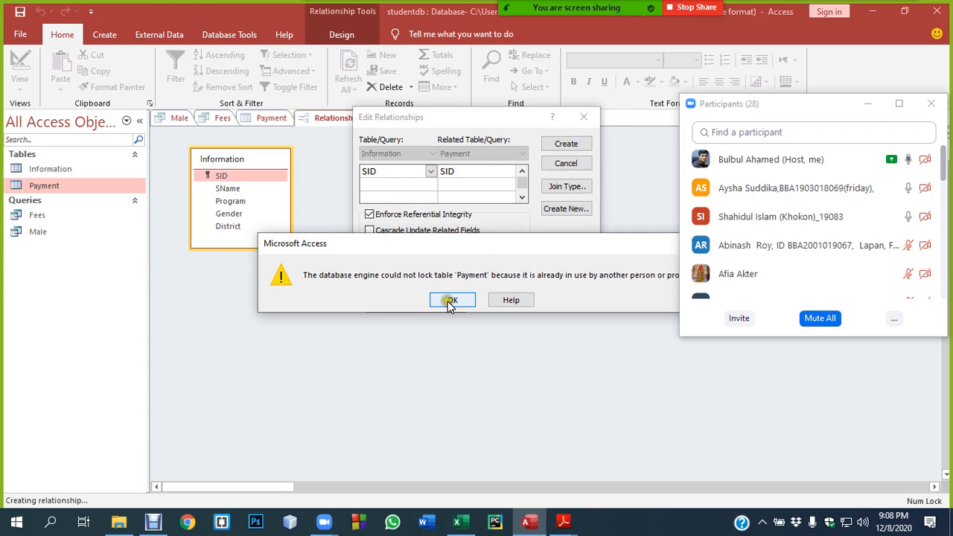
click(451, 300)
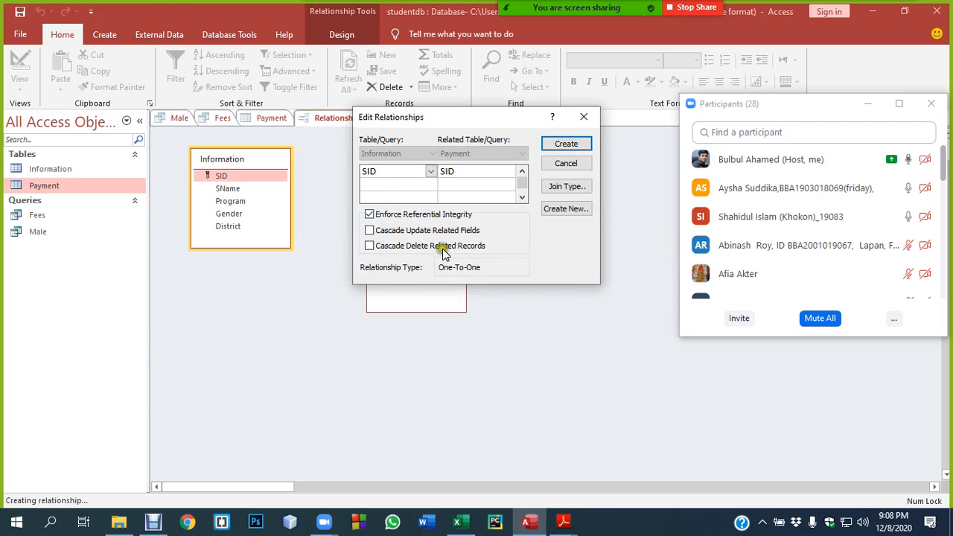
click(565, 143)
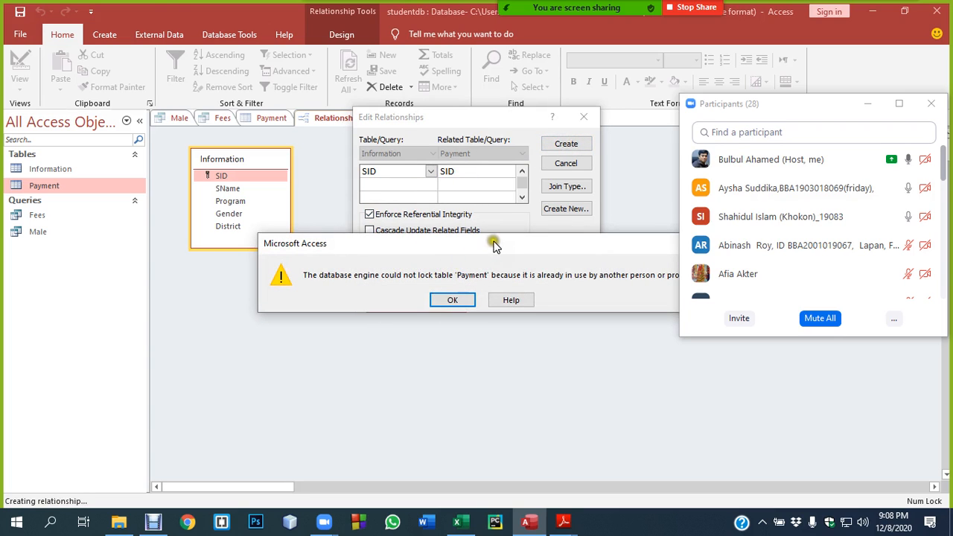
drag(492, 241, 387, 298)
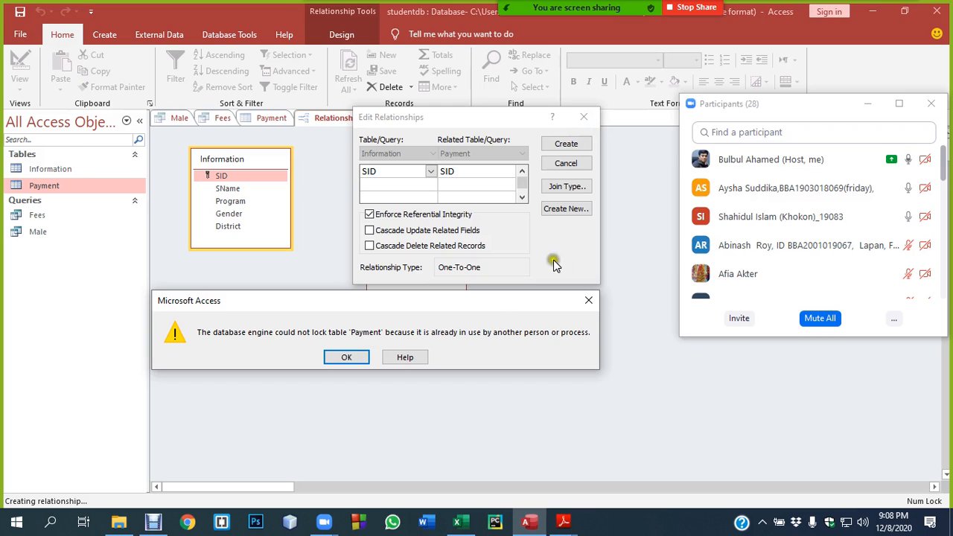
click(588, 301)
click(580, 117)
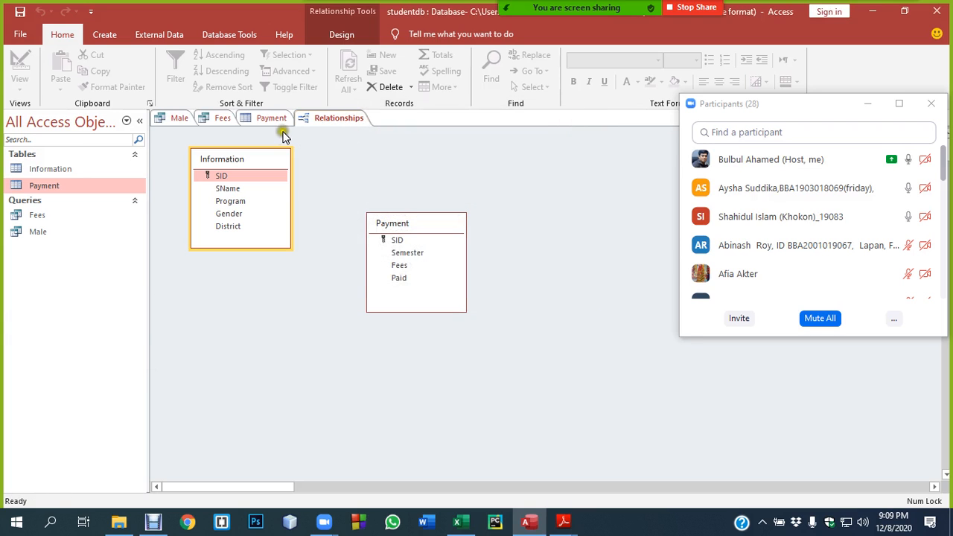
- Close all open tables, queries and the Relationships window, saving the relationship layout
right_click(270, 123)
click(301, 159)
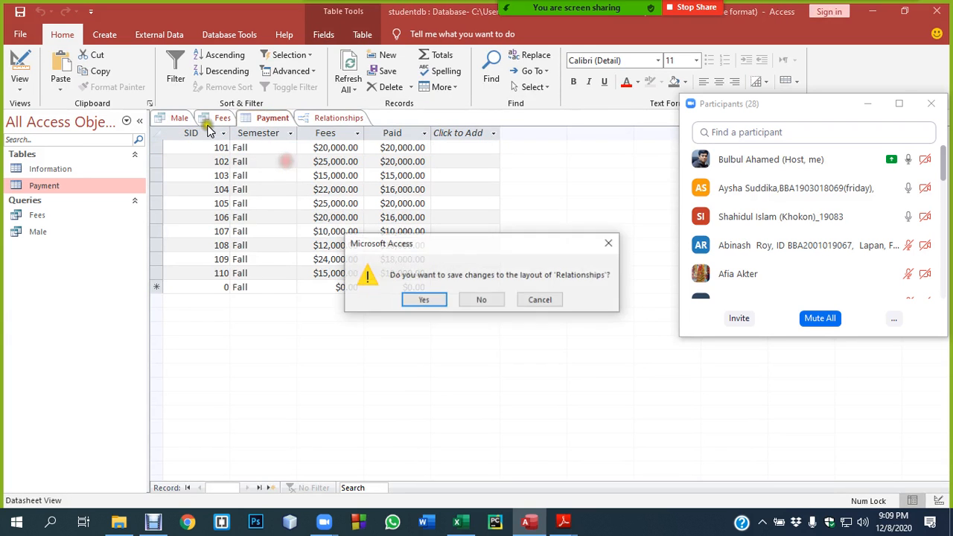
click(419, 299)
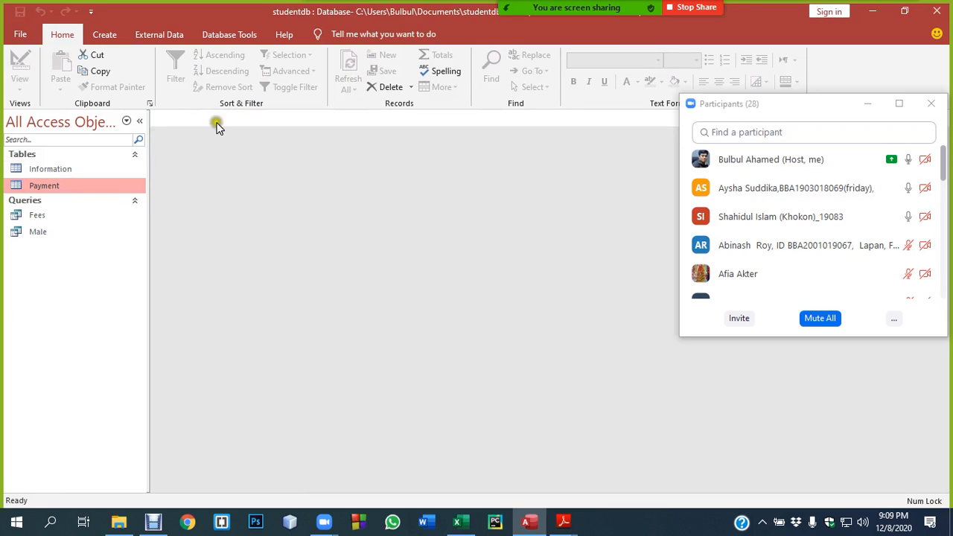
- Reopen the Relationships window and relate Information's SID to Payment's SID with referential integrity enforced
click(244, 35)
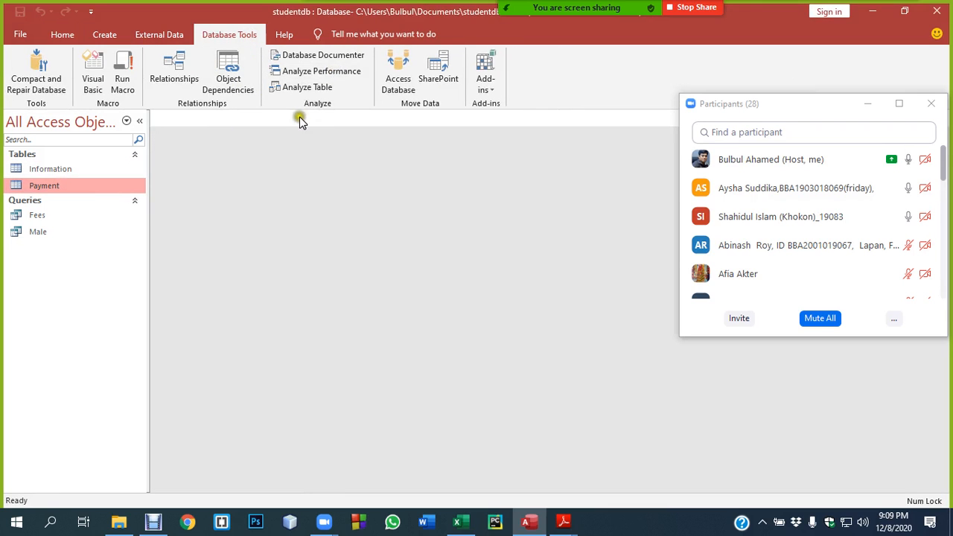
click(174, 70)
drag(221, 176, 394, 240)
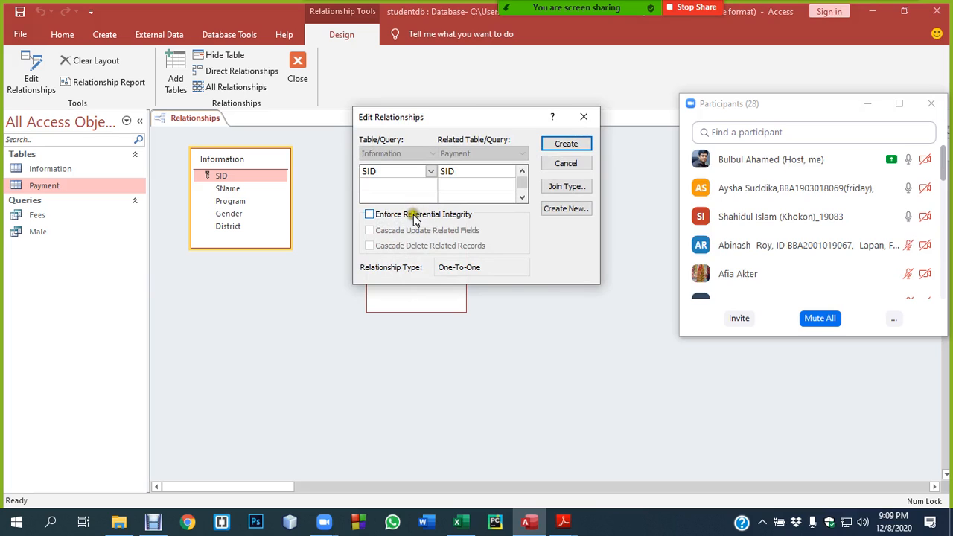
click(414, 214)
click(565, 143)
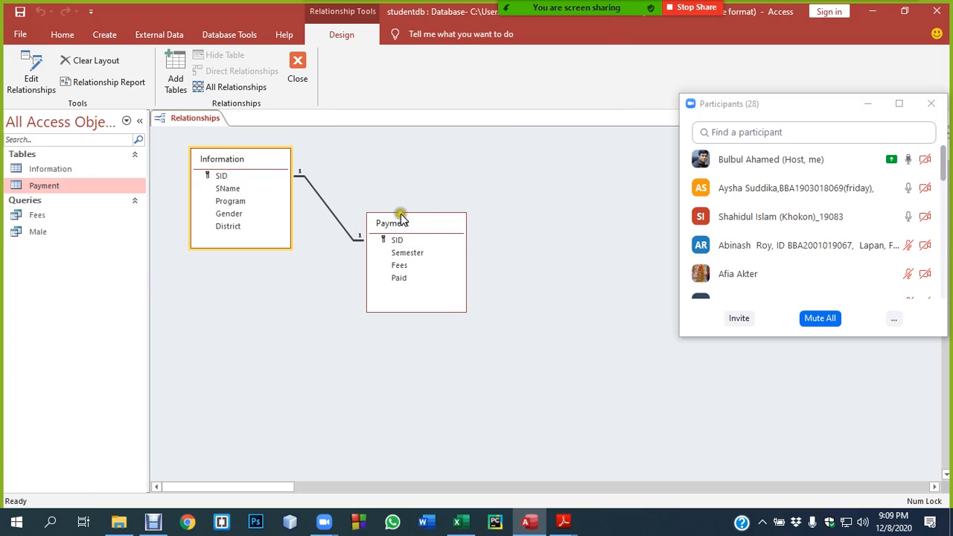
- Arrange the Information and Payment tables diagonally with a gap showing their link, and close the Relationships window
drag(393, 213, 393, 192)
drag(251, 165, 290, 187)
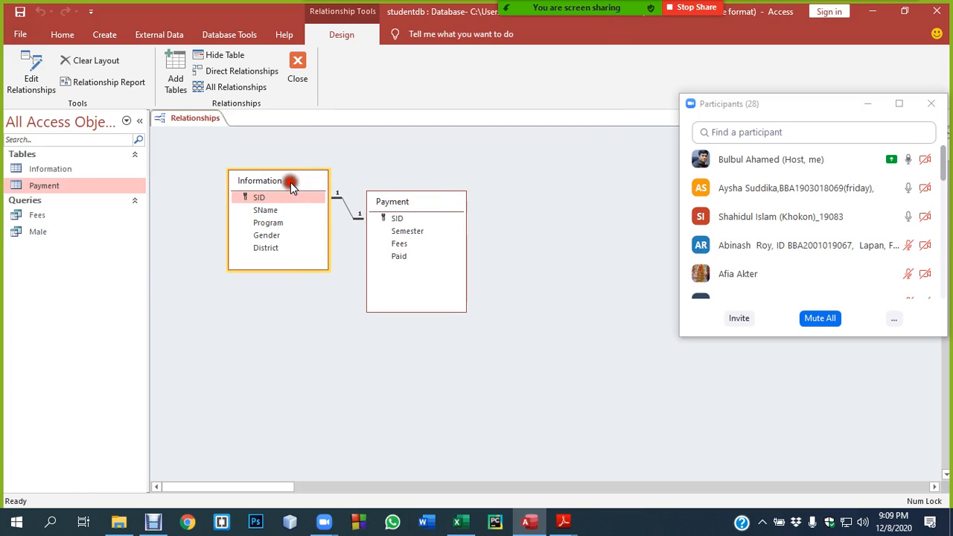
drag(410, 200, 486, 251)
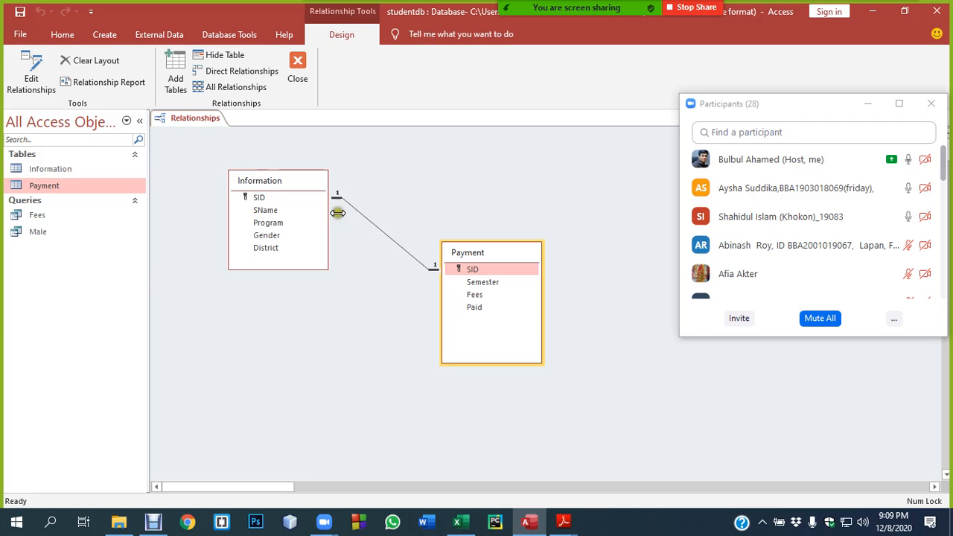
drag(508, 256, 459, 237)
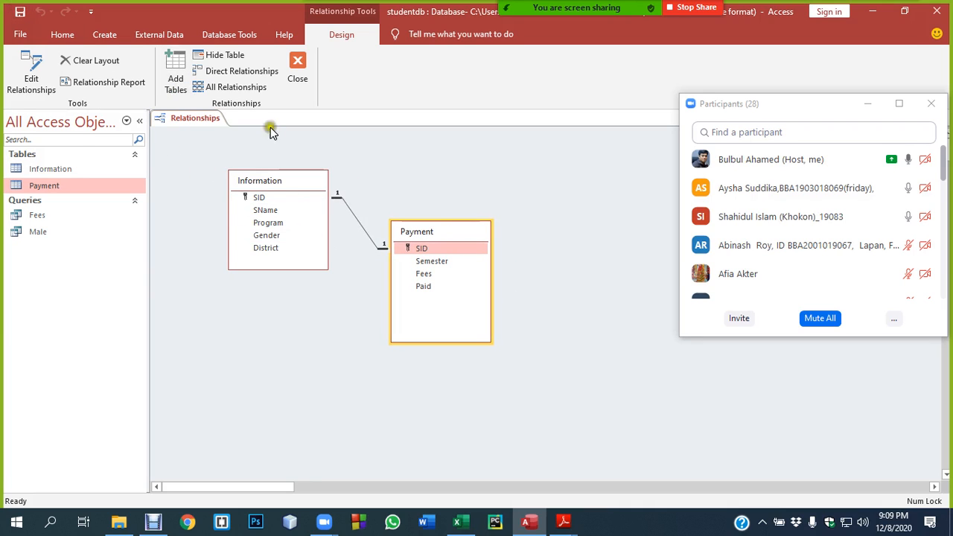
right_click(184, 120)
click(226, 141)
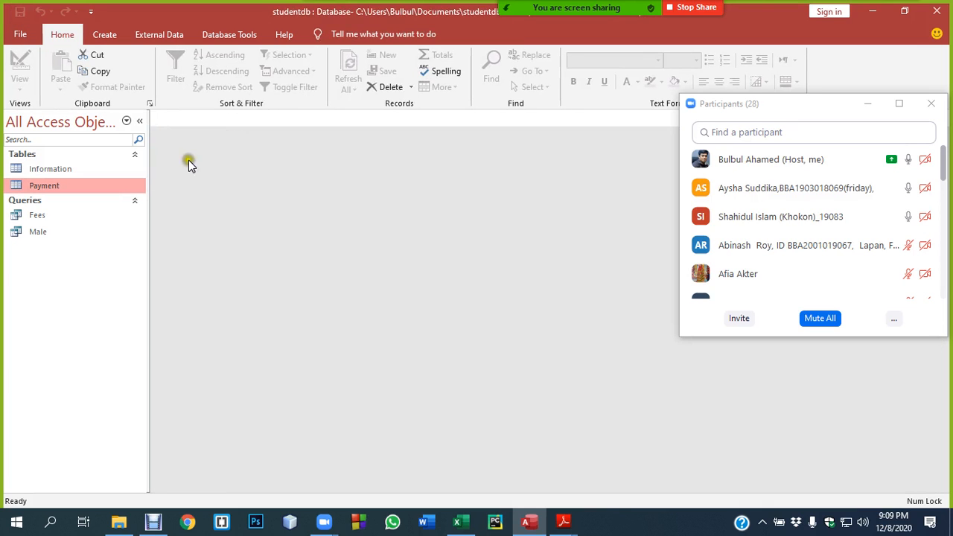
- Create a new query in design view containing the Information and Payment tables
click(105, 35)
click(223, 79)
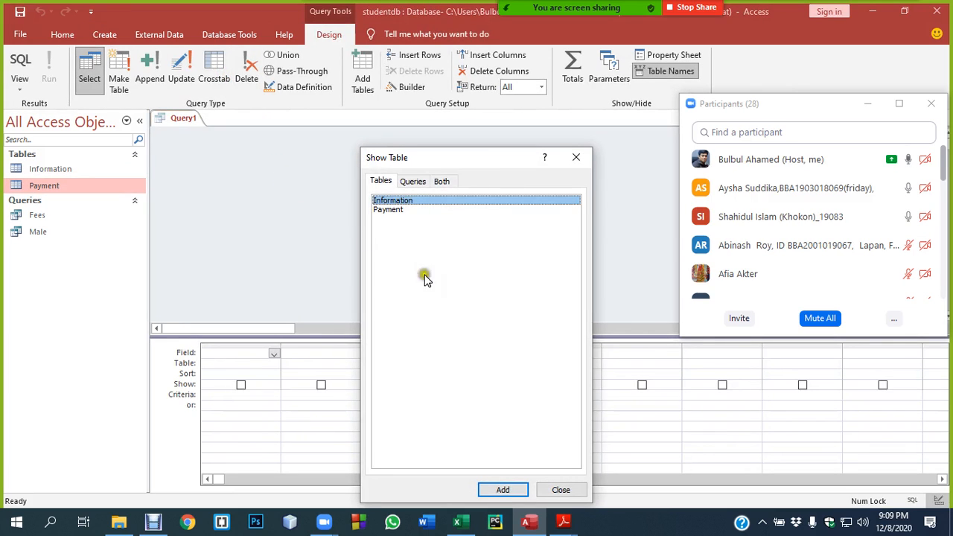
click(502, 489)
click(388, 209)
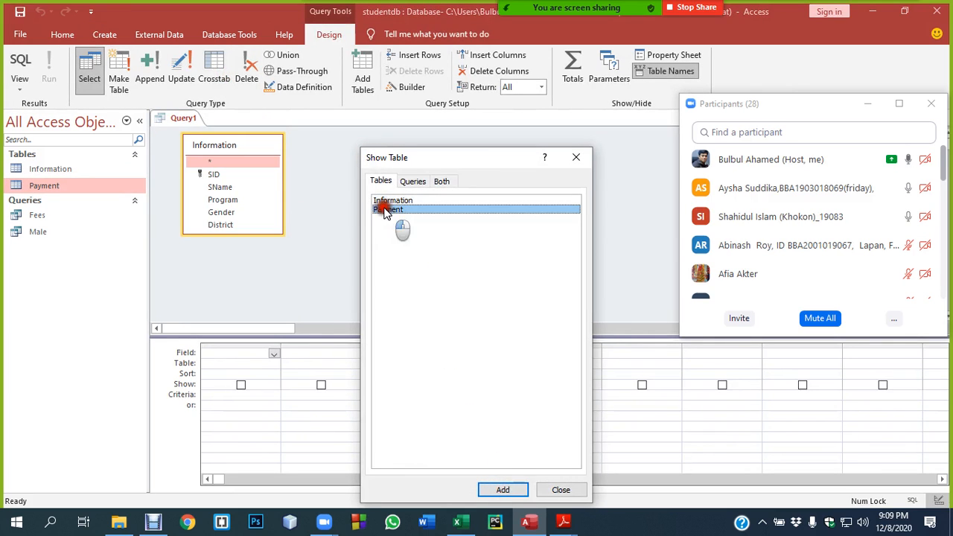
click(503, 489)
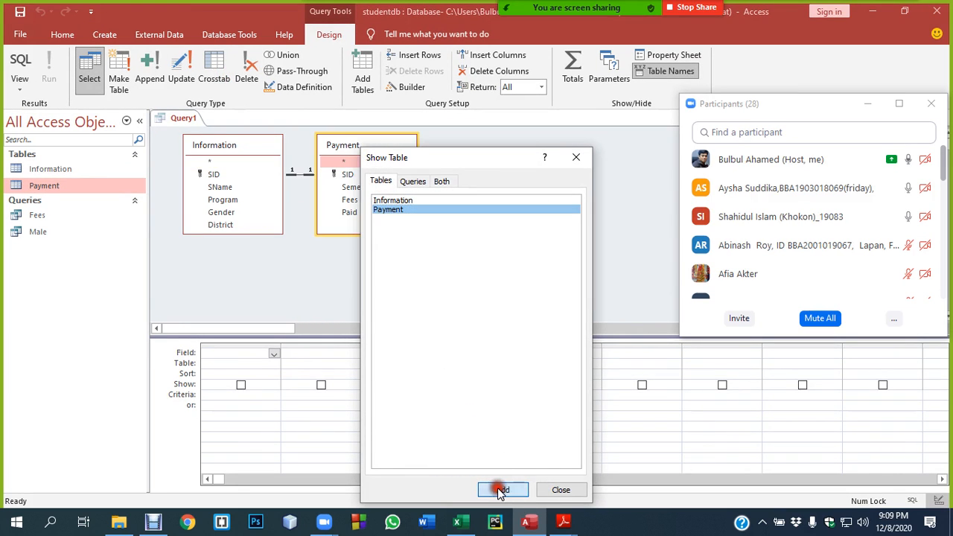
click(559, 488)
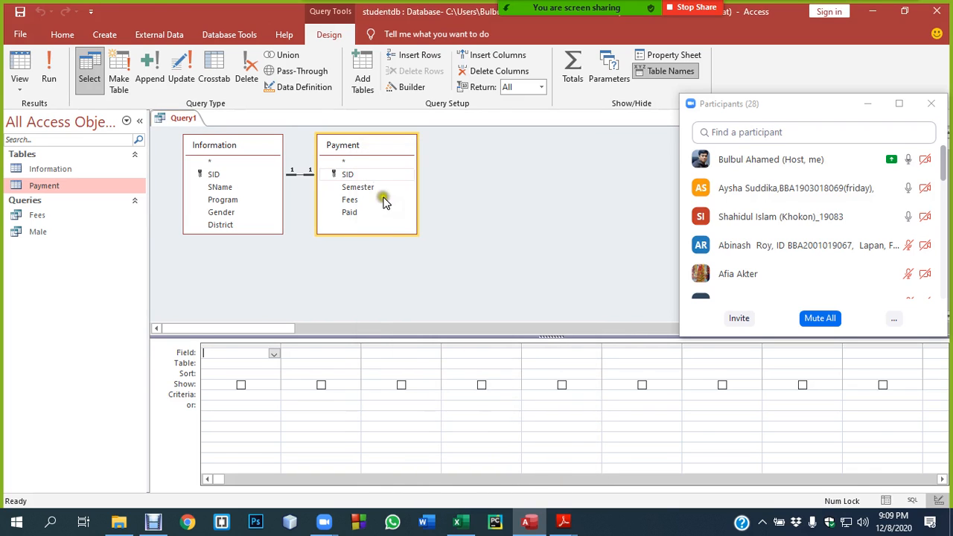
- Move the Payment table diagonally below Information in the query design and check the dues query task in MS Access 02.pdf
drag(365, 153, 412, 191)
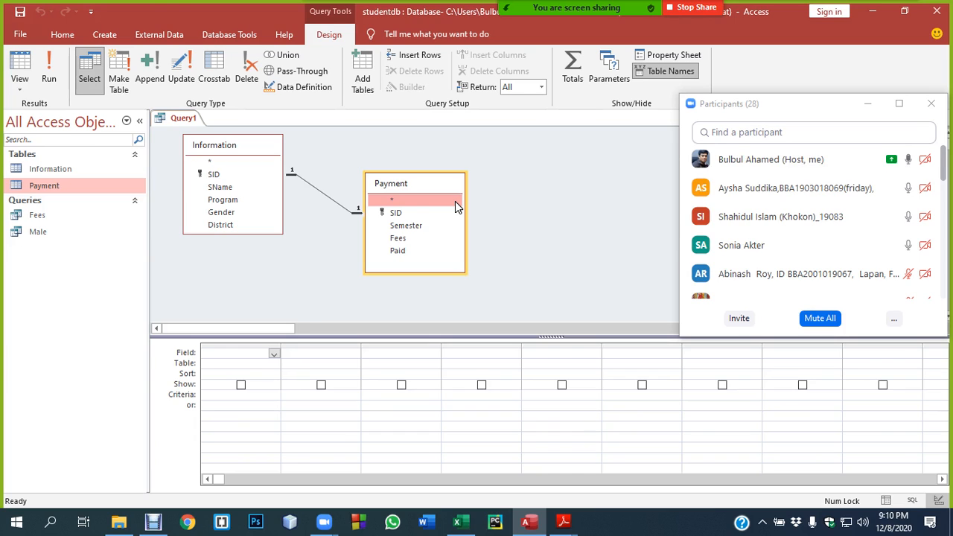
mouse_move(398, 186)
mouse_down()
mouse_move(347, 192)
mouse_move(381, 206)
mouse_move(415, 189)
mouse_up()
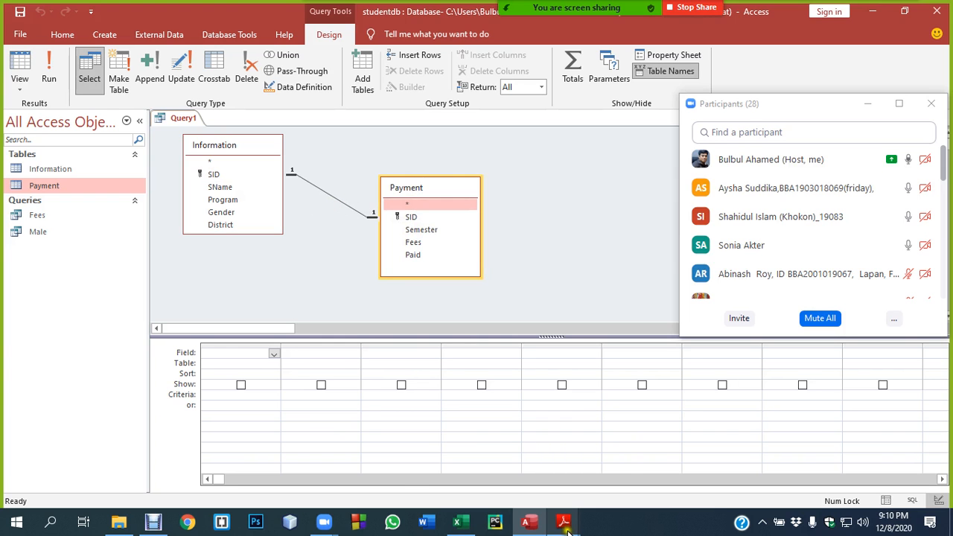
mouse_move(563, 521)
click(492, 468)
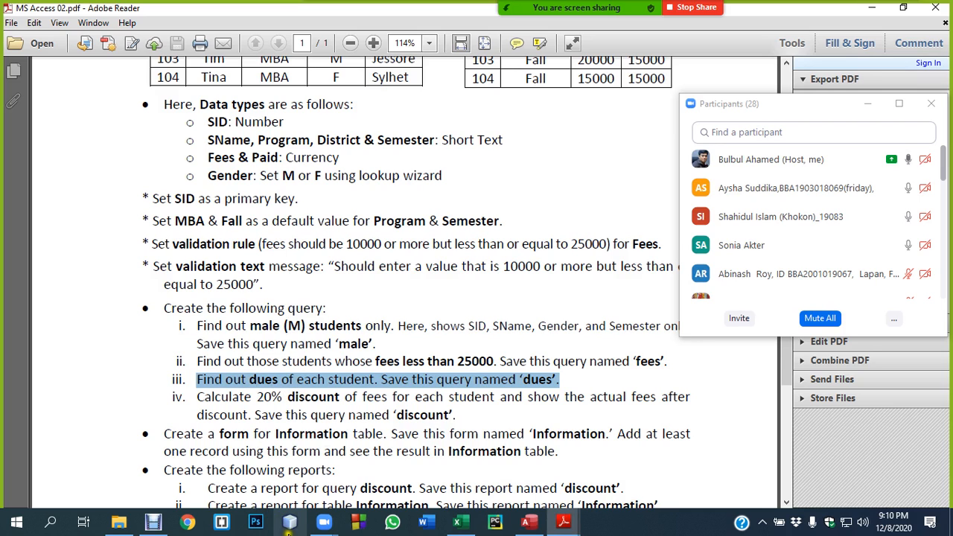
click(523, 521)
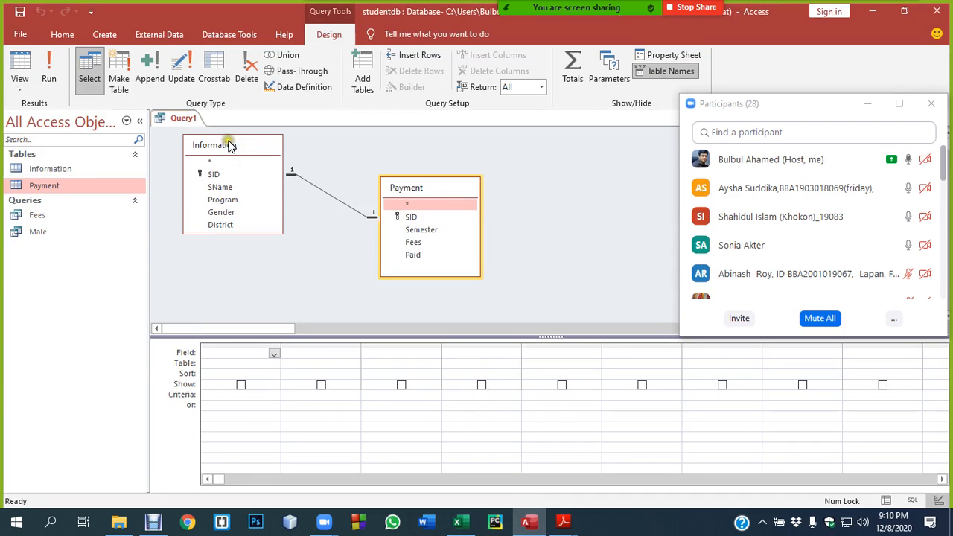
- Add SID and SName from Information plus Fees and Paid from Payment to the query grid
click(215, 175)
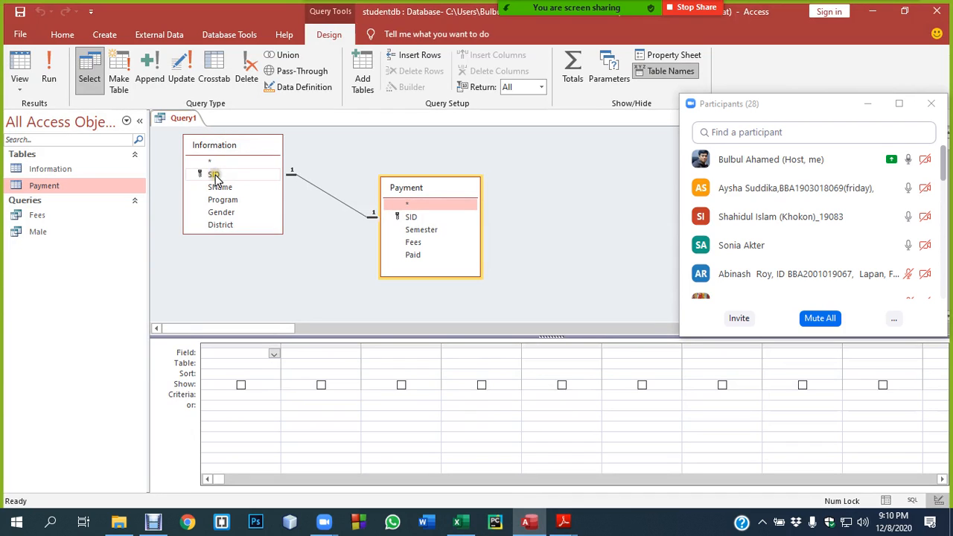
double_click(216, 175)
double_click(219, 187)
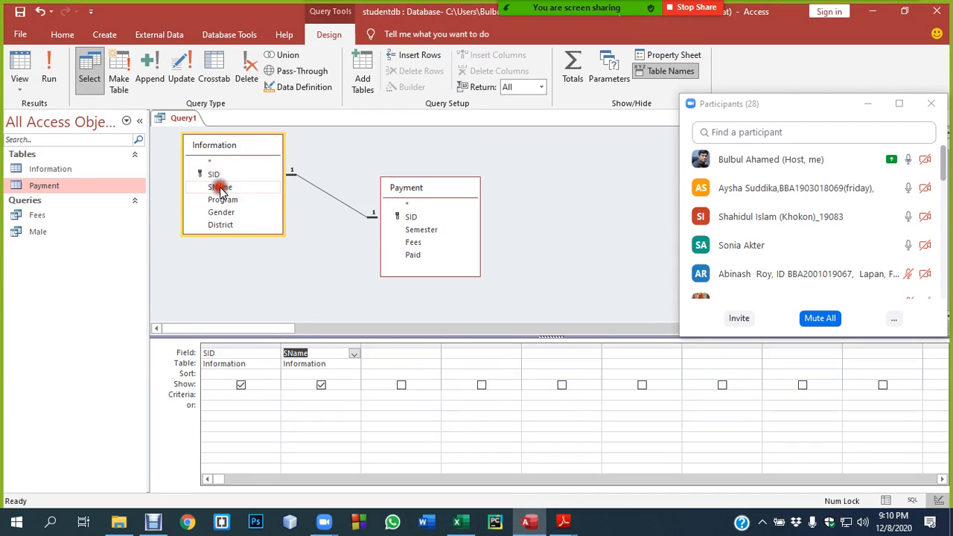
click(411, 243)
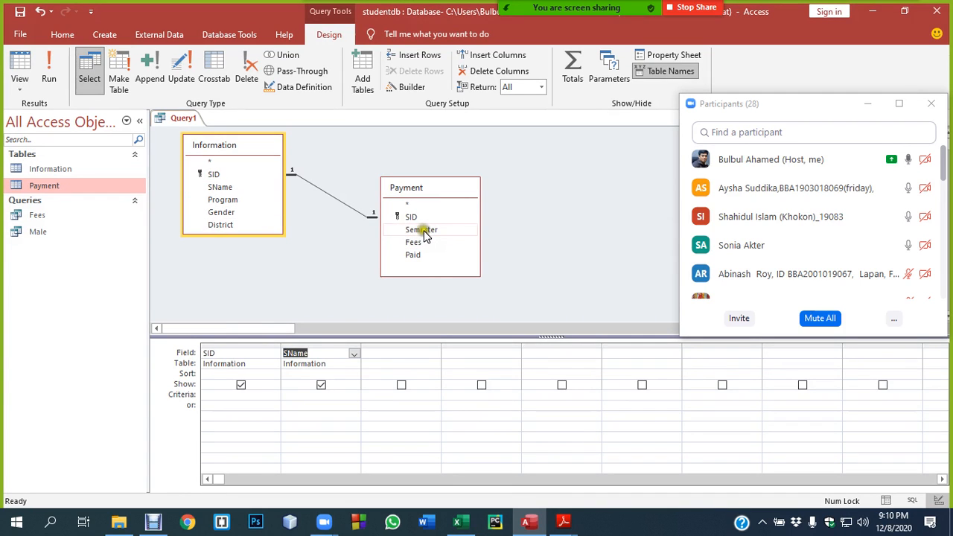
double_click(417, 242)
double_click(414, 255)
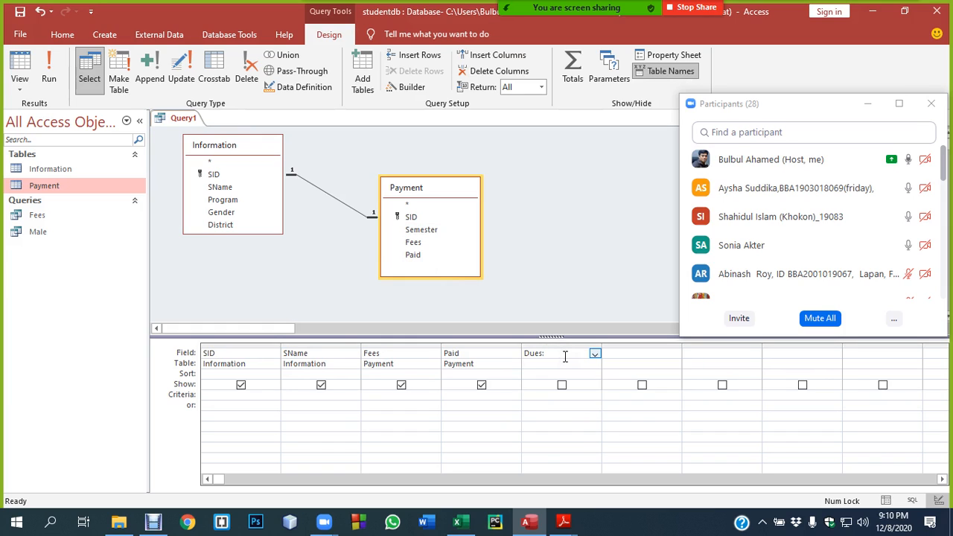
- Build a calculated field named Dues in the Expression Builder that subtracts Payment's Paid from Payment's Fees
click(412, 88)
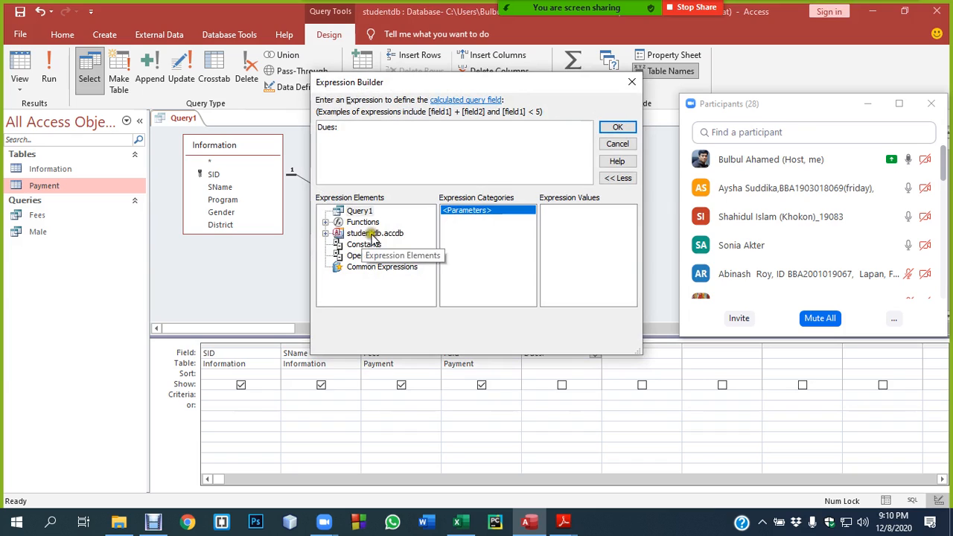
click(326, 233)
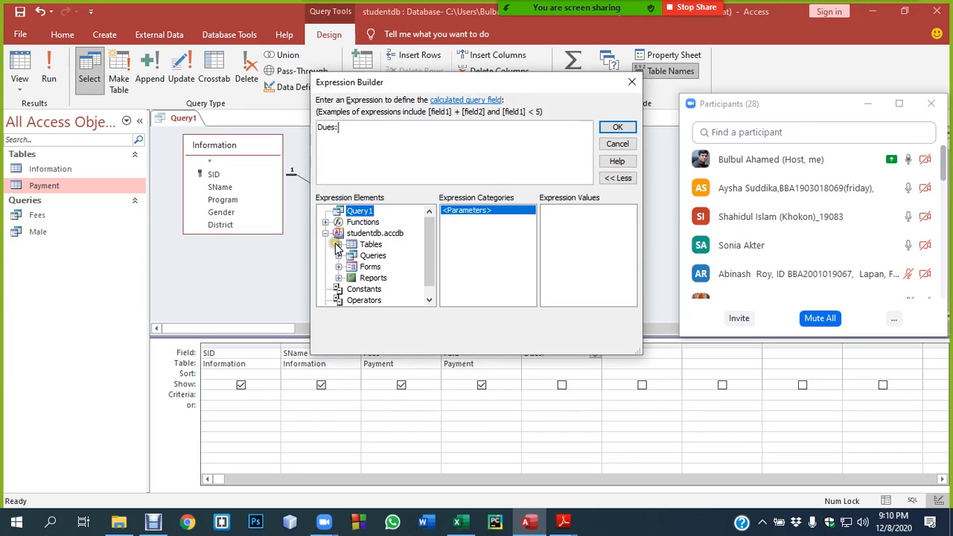
click(338, 245)
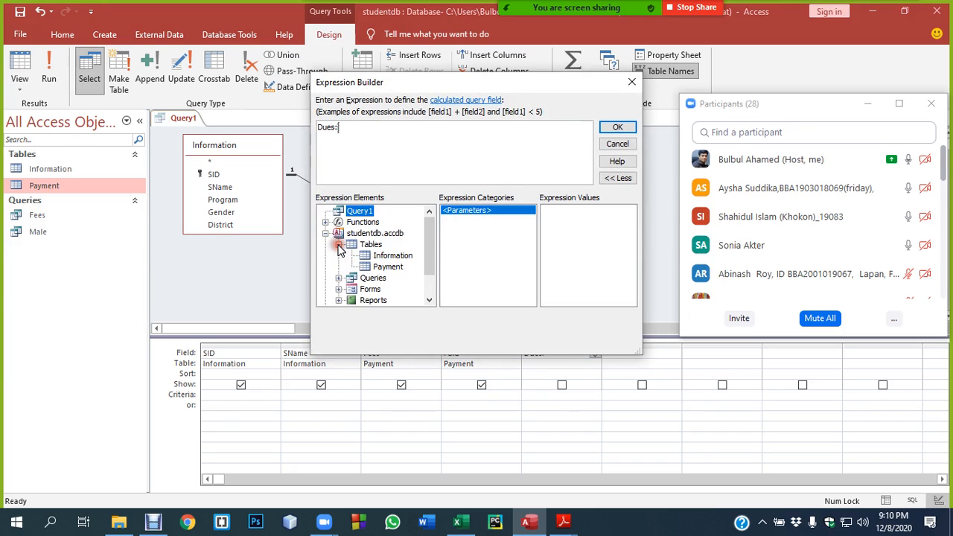
click(393, 268)
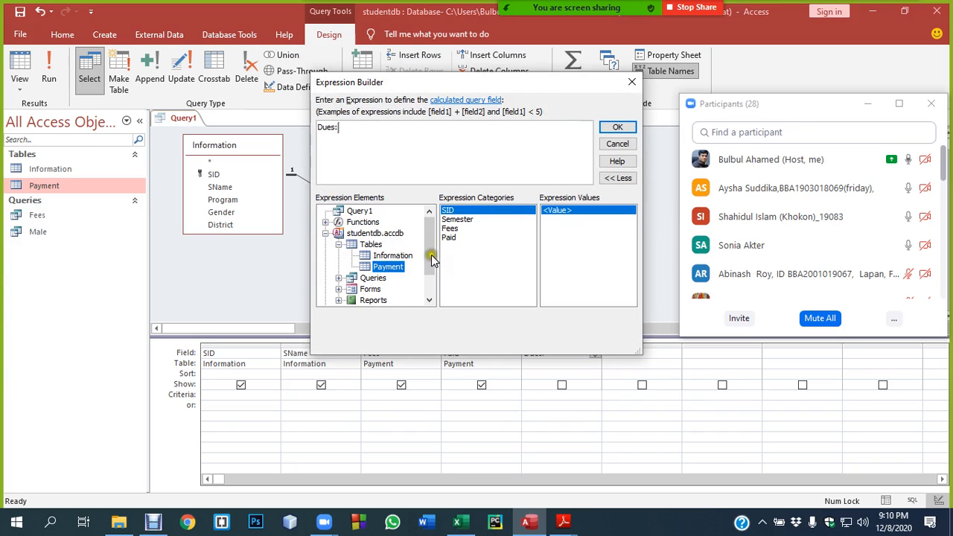
double_click(450, 227)
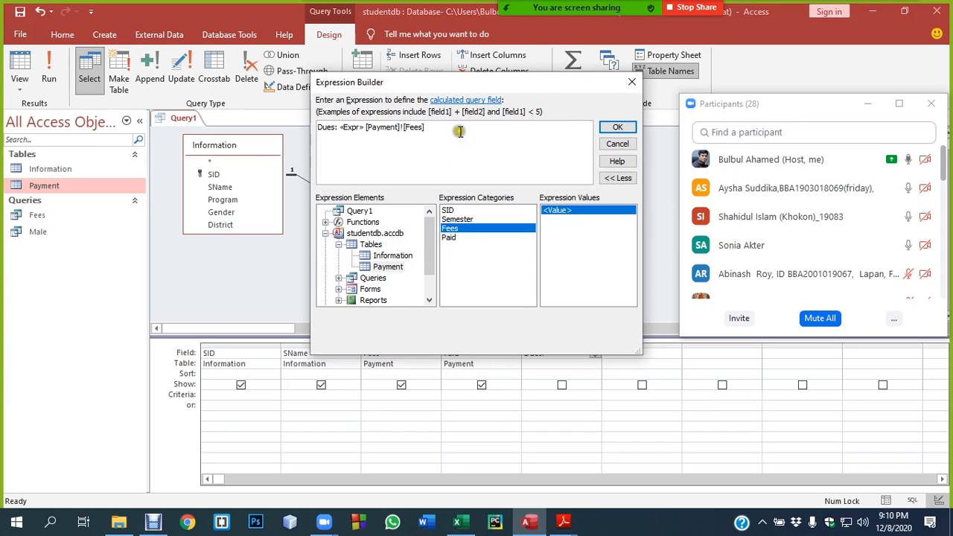
text(-)
double_click(448, 236)
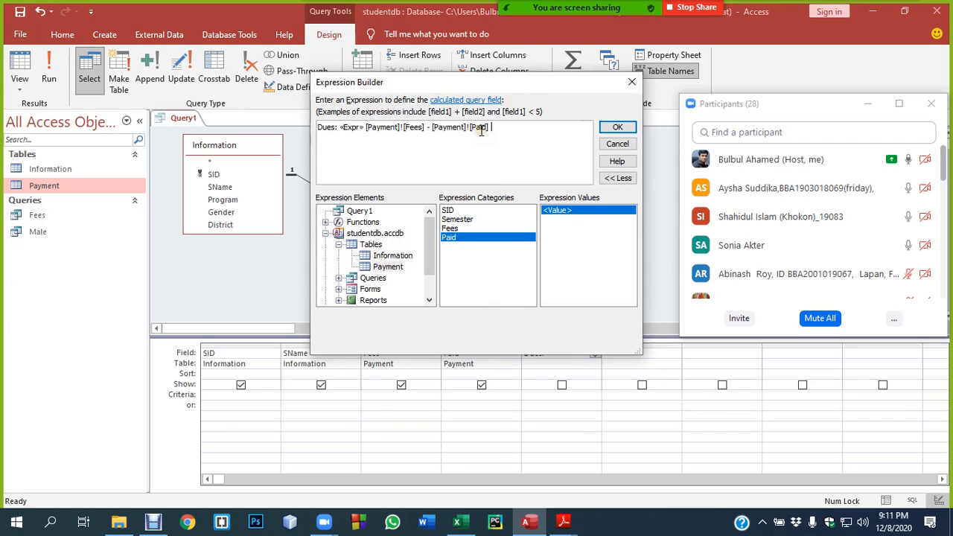
click(422, 129)
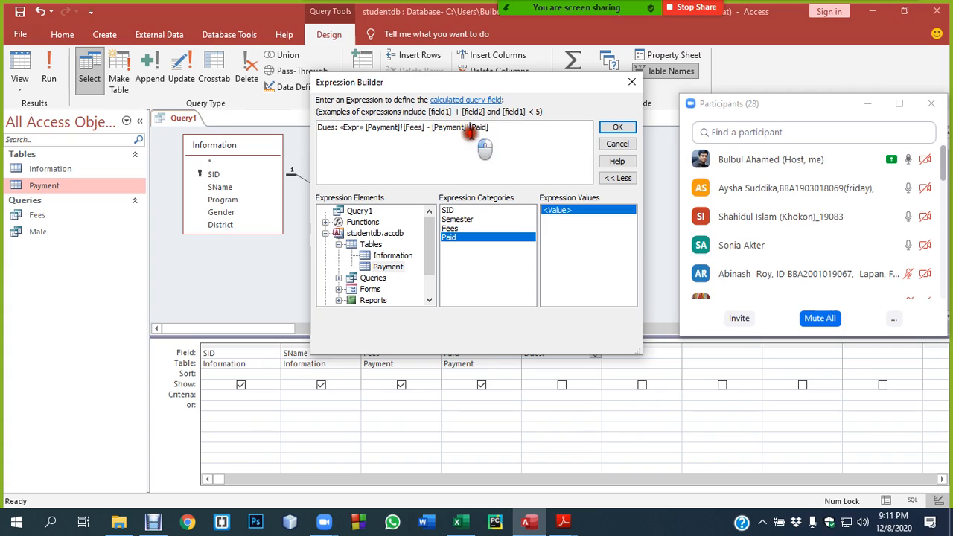
click(348, 126)
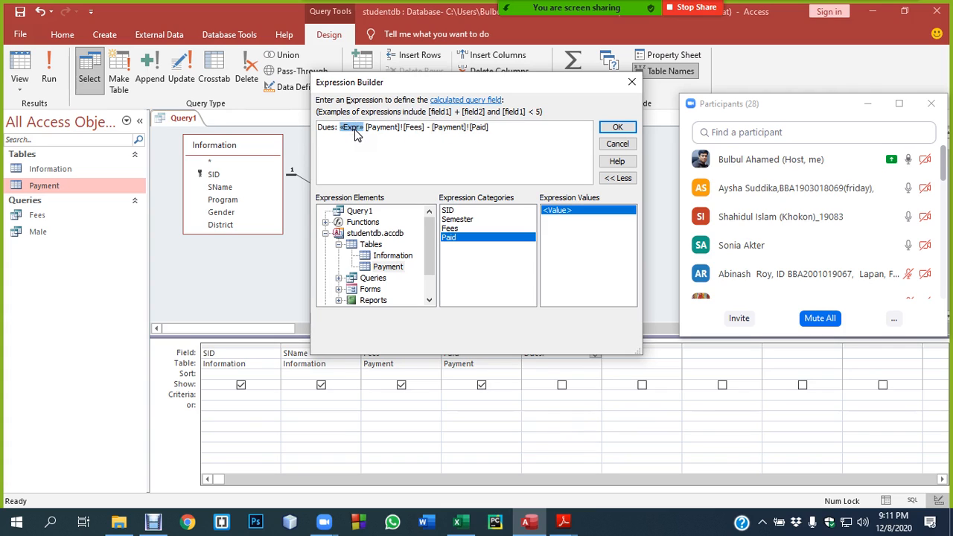
click(616, 127)
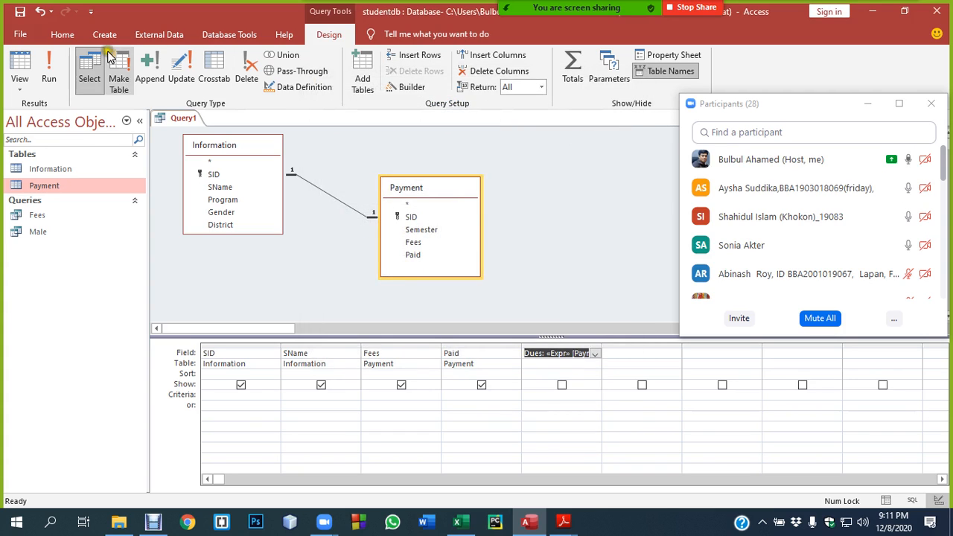
- Remove the «Expr» placeholder from the Dues expression and run the query
click(48, 74)
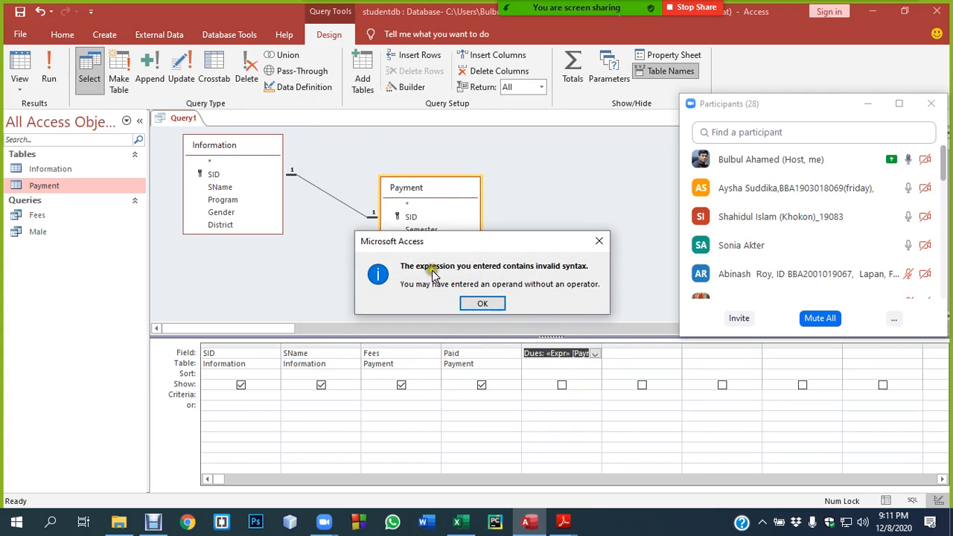
click(482, 303)
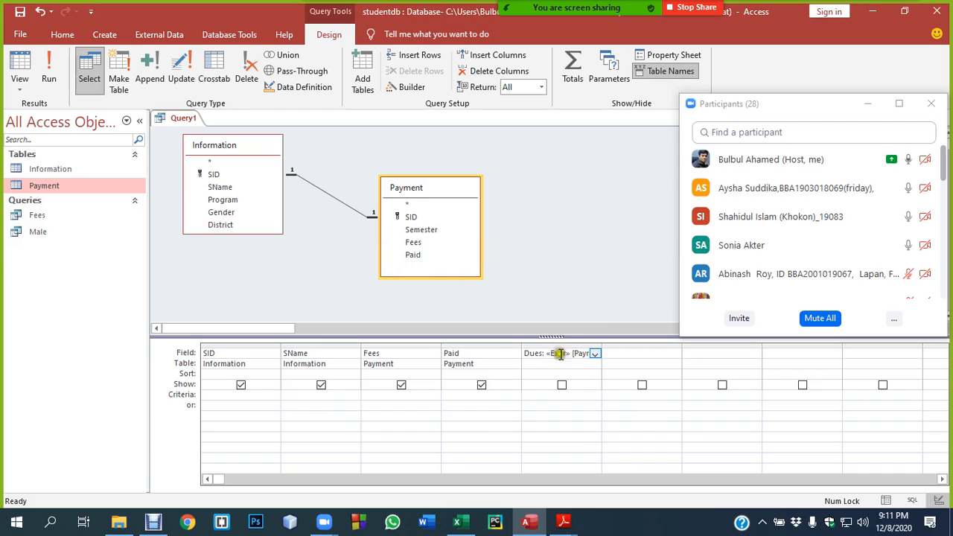
double_click(564, 353)
key(Delete)
click(49, 75)
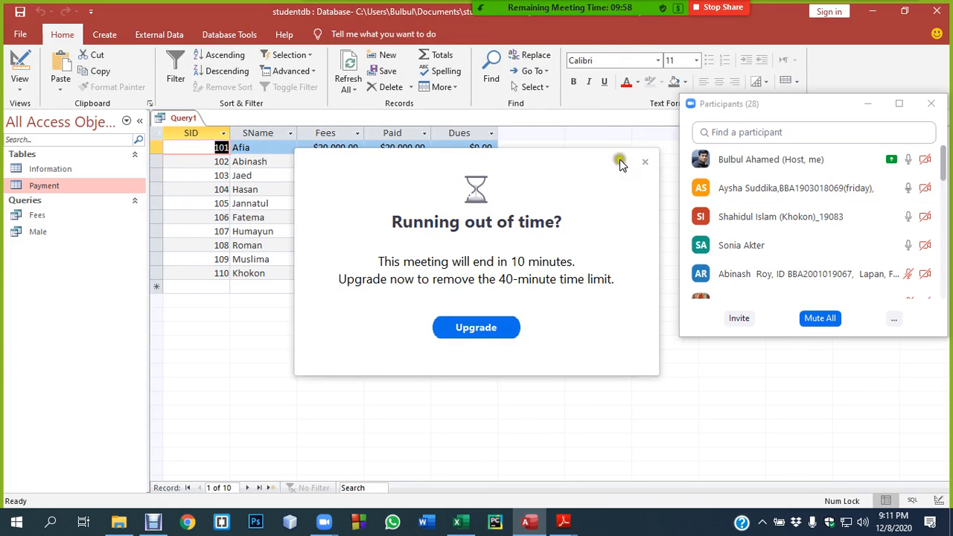
click(644, 161)
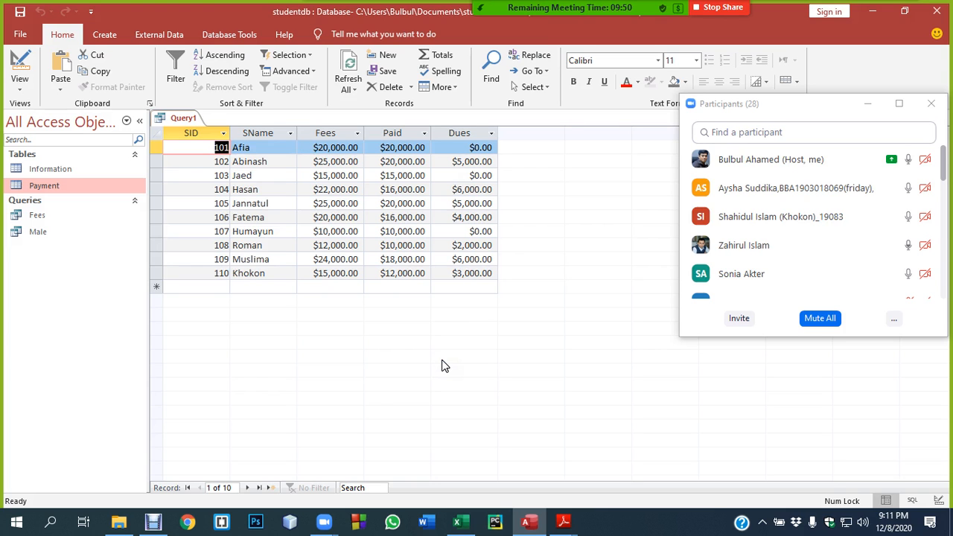
- Check the required query name in MS Access 02.pdf, save the query as dues, and close it
mouse_move(559, 517)
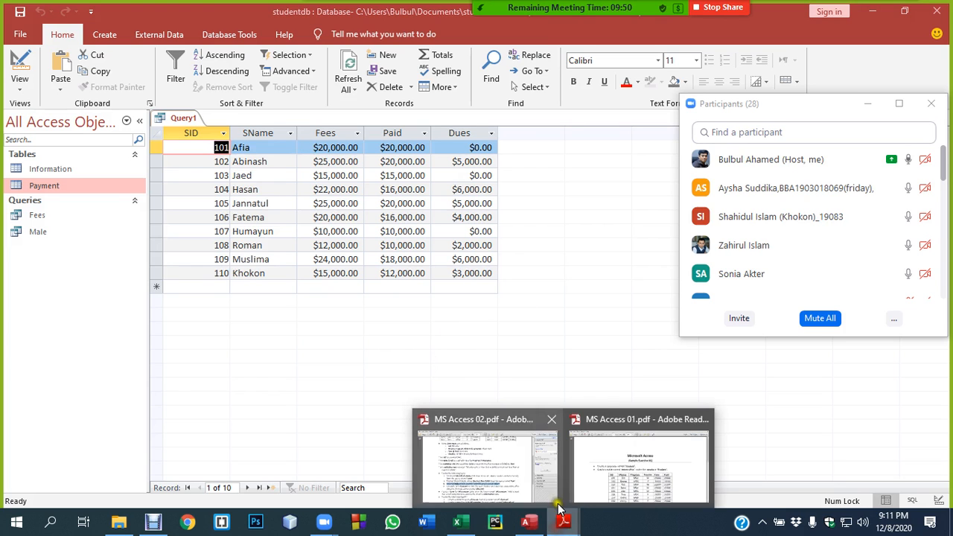
click(484, 465)
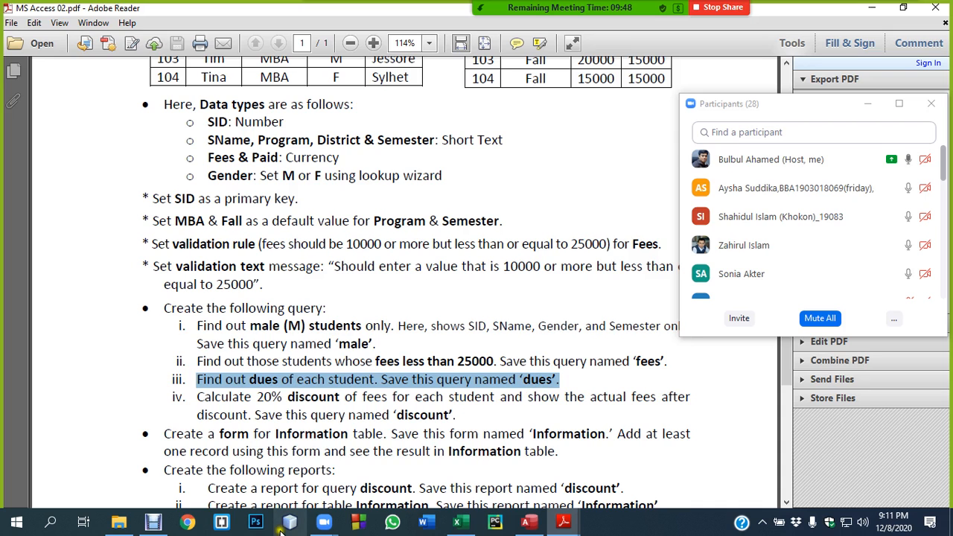
click(528, 521)
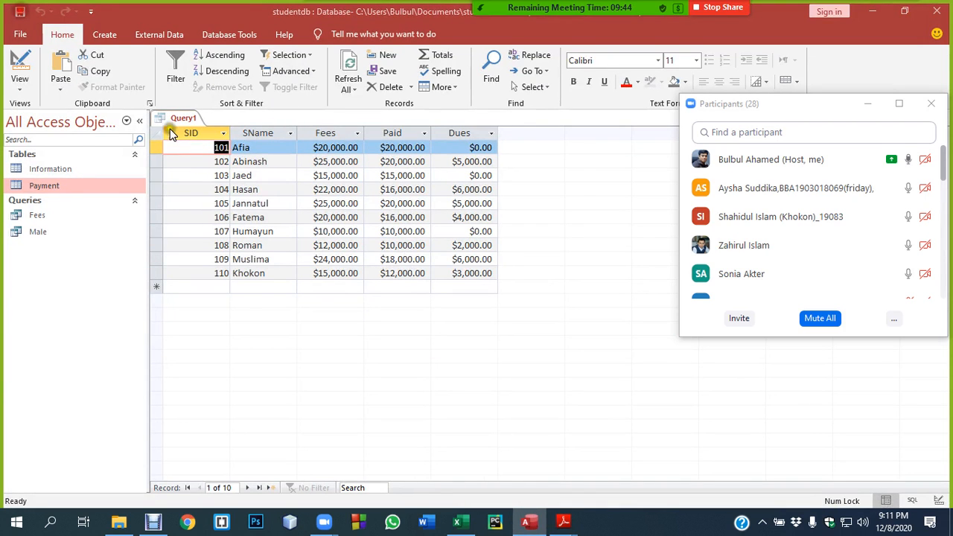
key(ctrl+s)
text(dues)
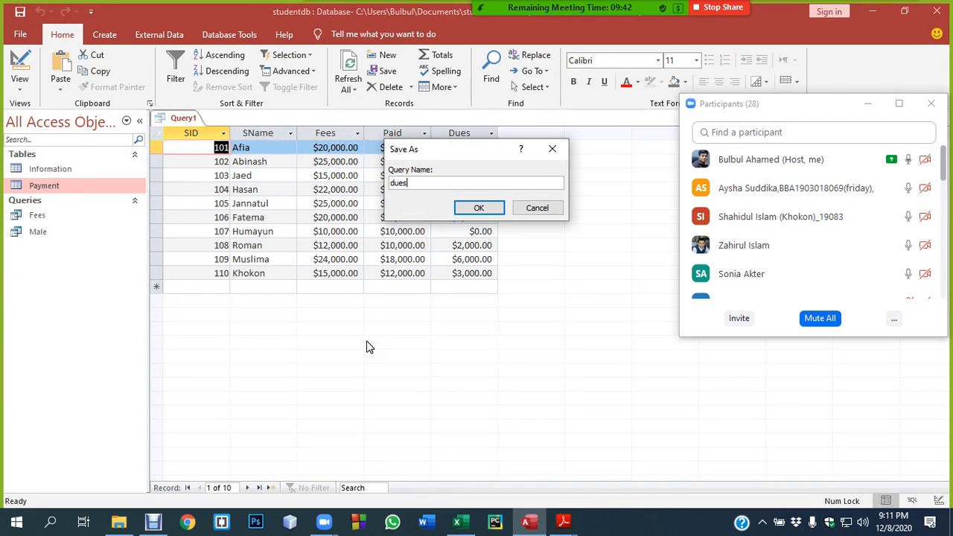
key(Return)
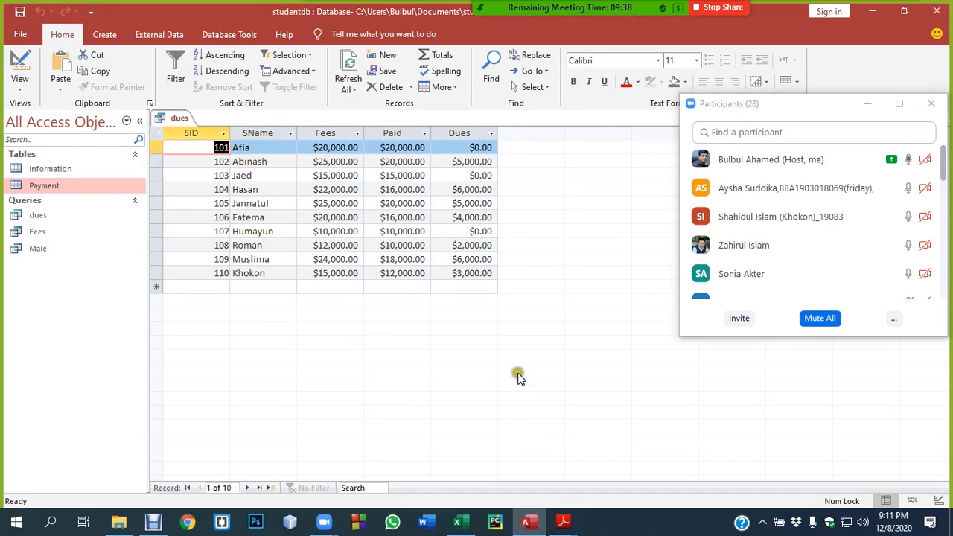
right_click(178, 118)
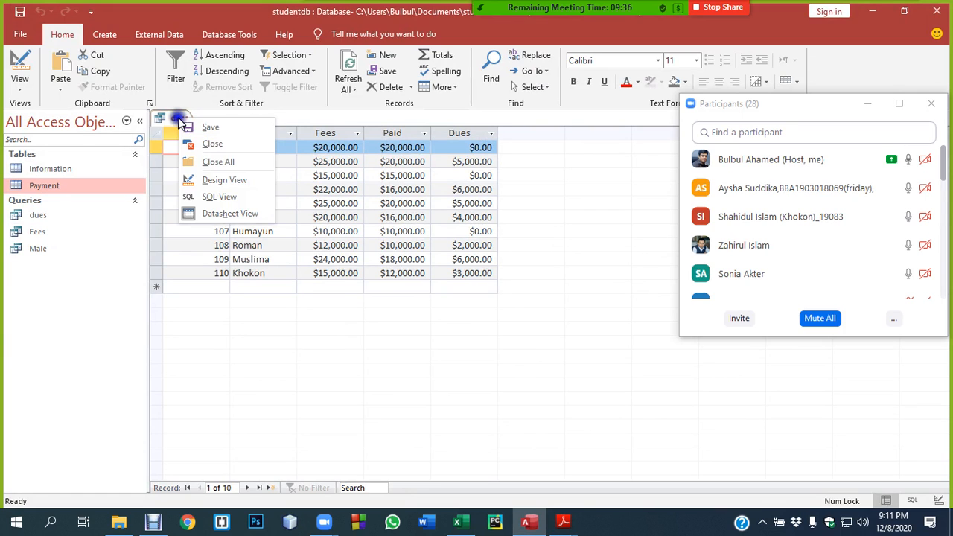
click(212, 144)
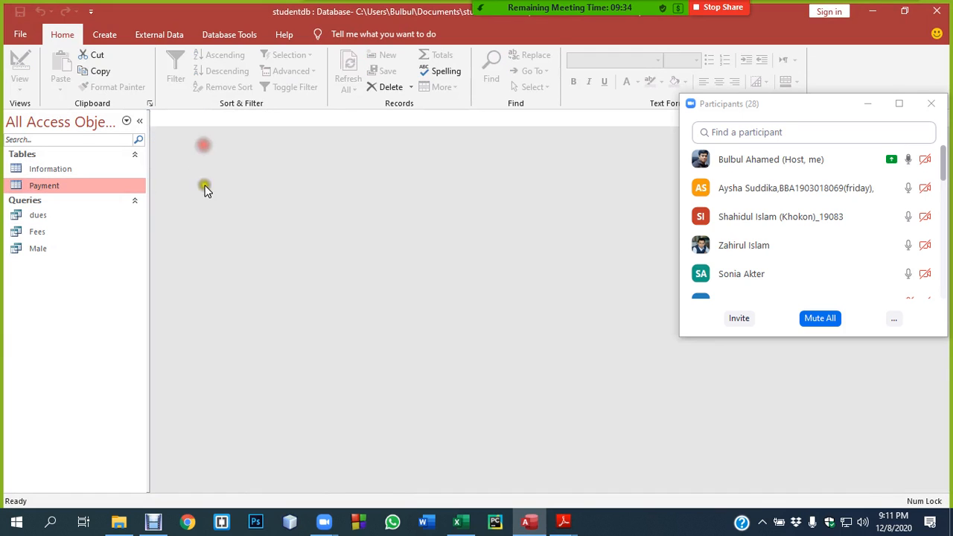
- Reopen the dues query in design view, set the Dues criteria to >0, and run it
double_click(37, 215)
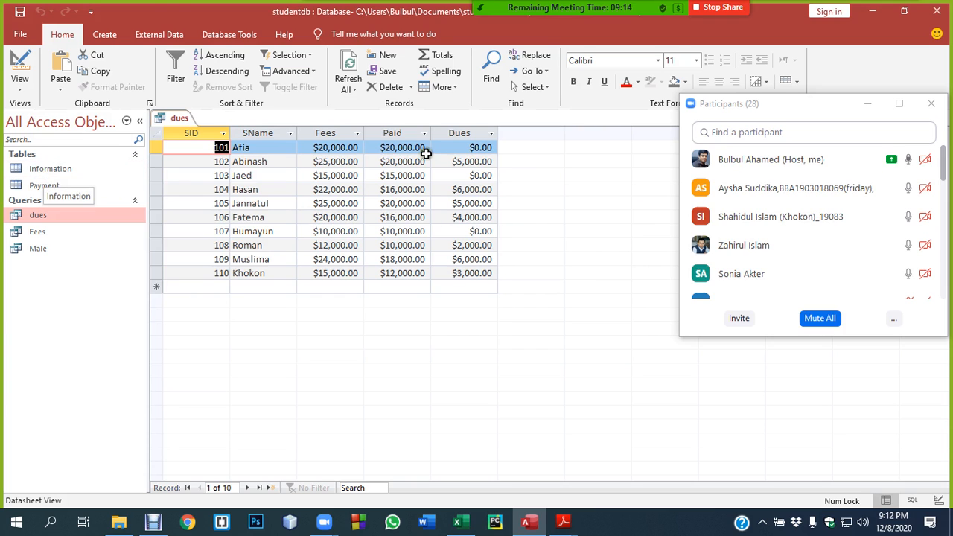
right_click(165, 117)
click(212, 179)
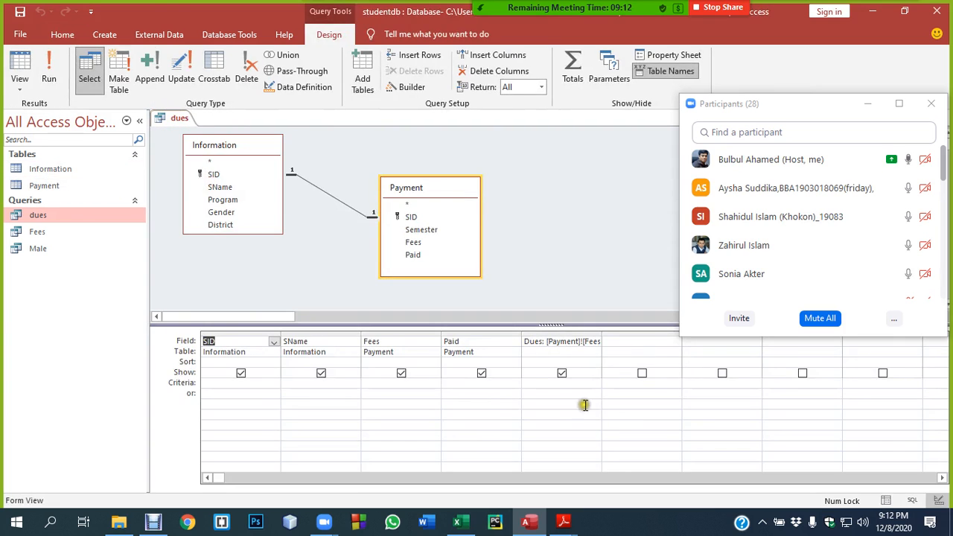
click(529, 383)
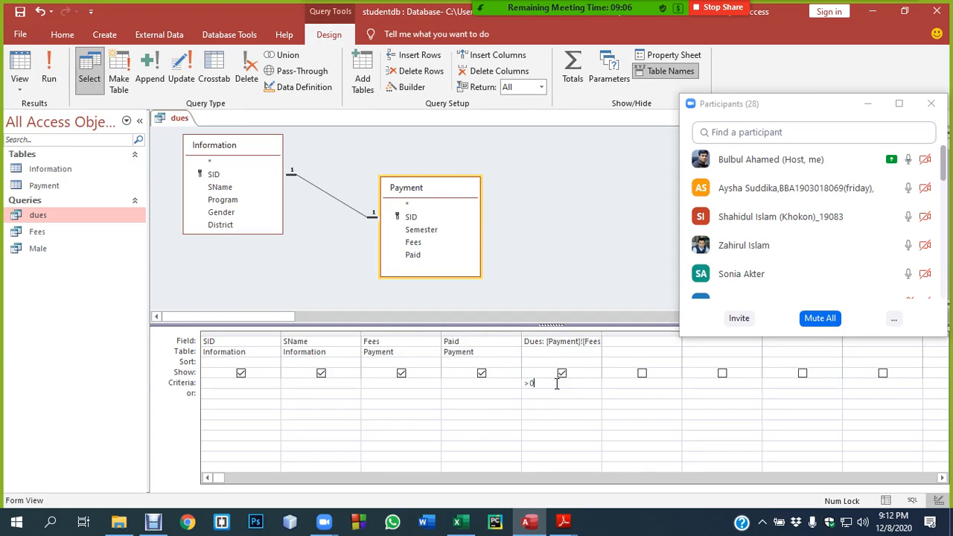
click(46, 77)
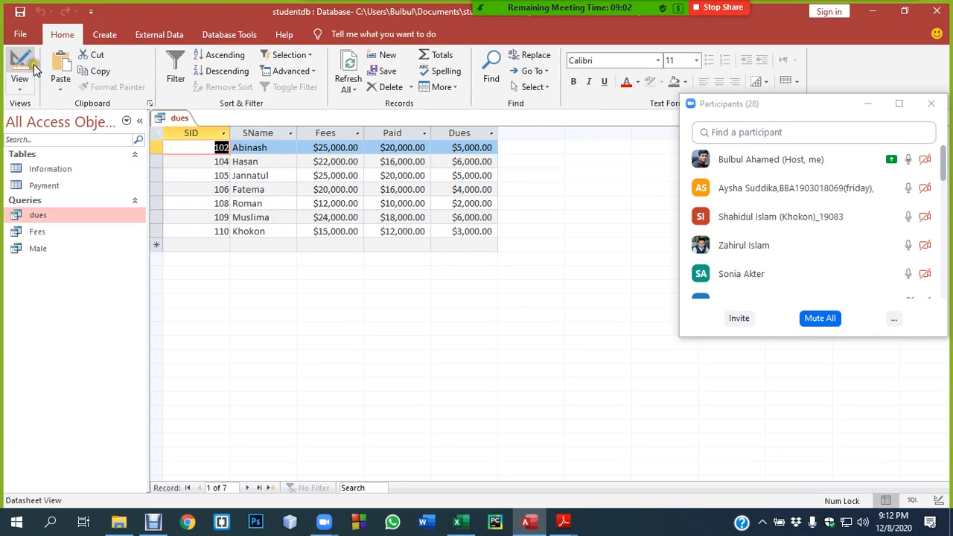
- Remove the >0 criteria from the Dues field and run the dues query again
click(18, 67)
drag(542, 385, 503, 383)
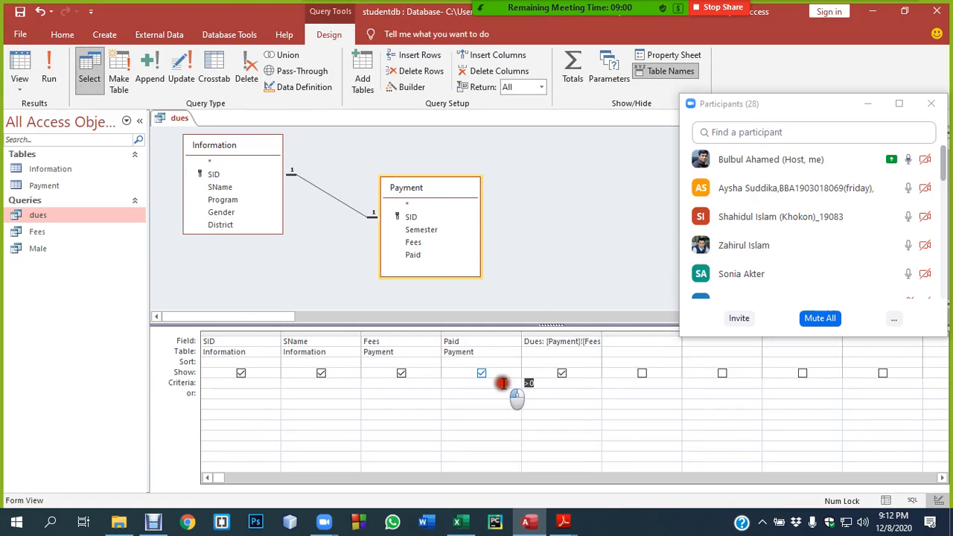
key(BackSpace)
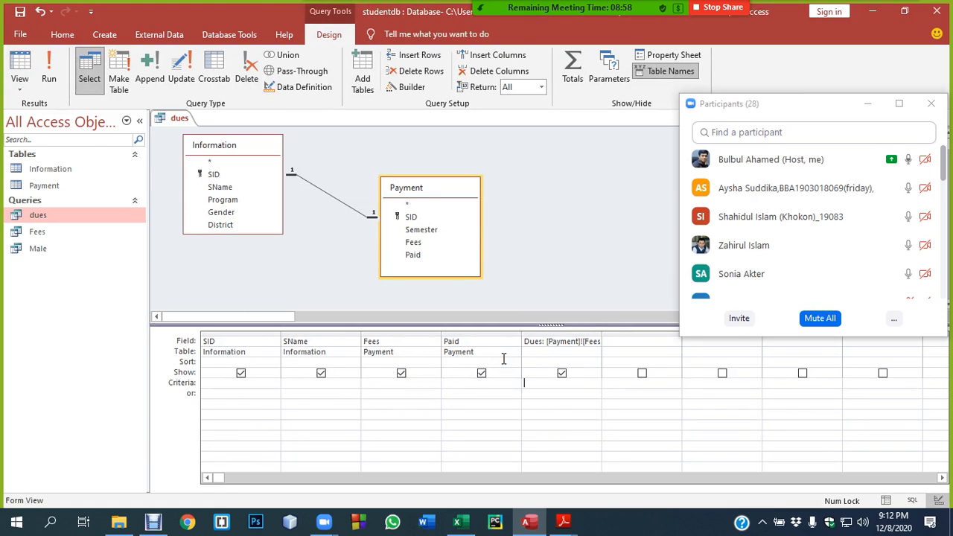
click(49, 75)
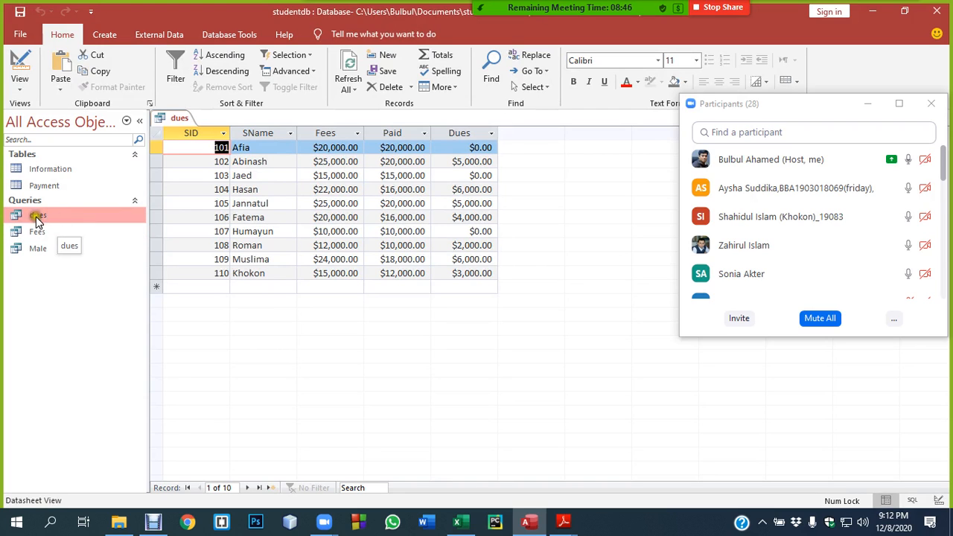
- Close the dues query and start a new design-view query based on the dues query
right_click(176, 118)
click(191, 143)
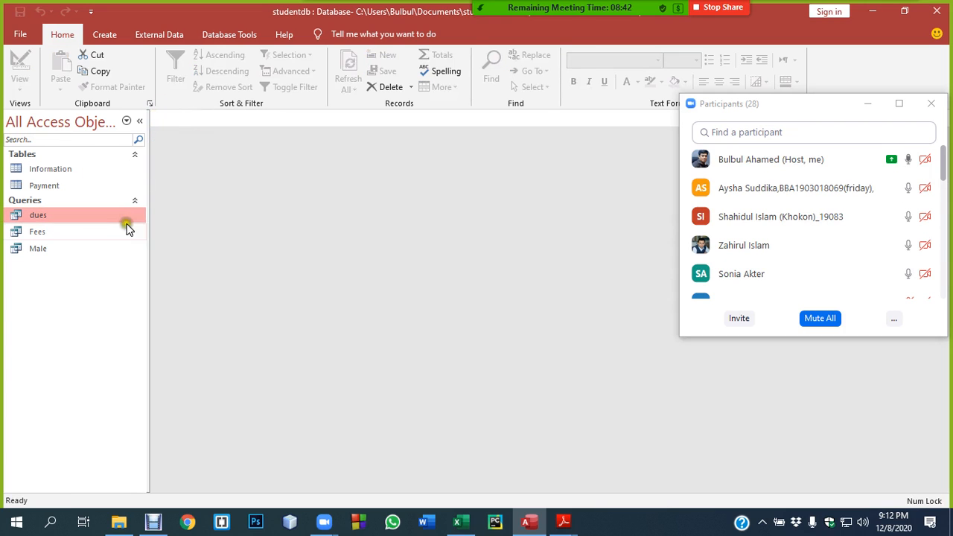
click(111, 35)
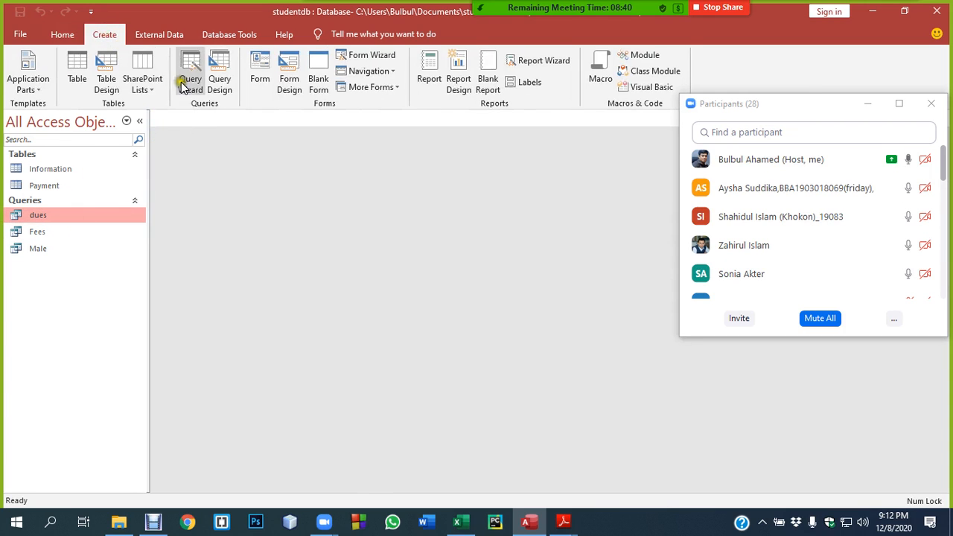
click(226, 83)
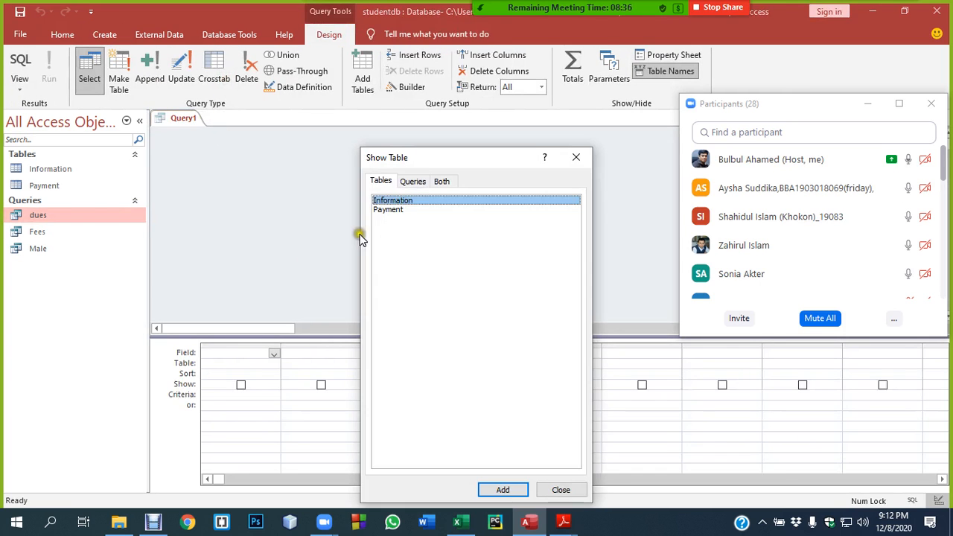
click(417, 181)
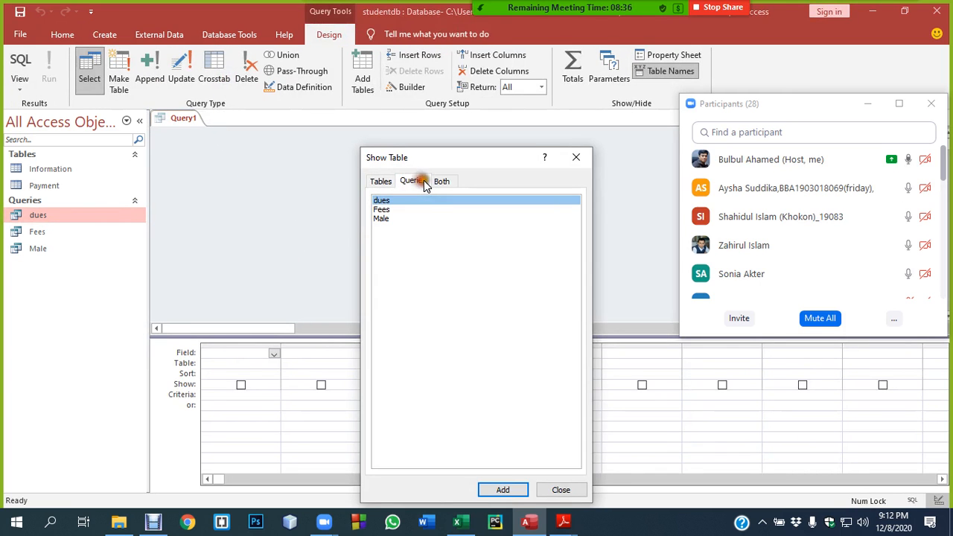
click(381, 202)
click(502, 489)
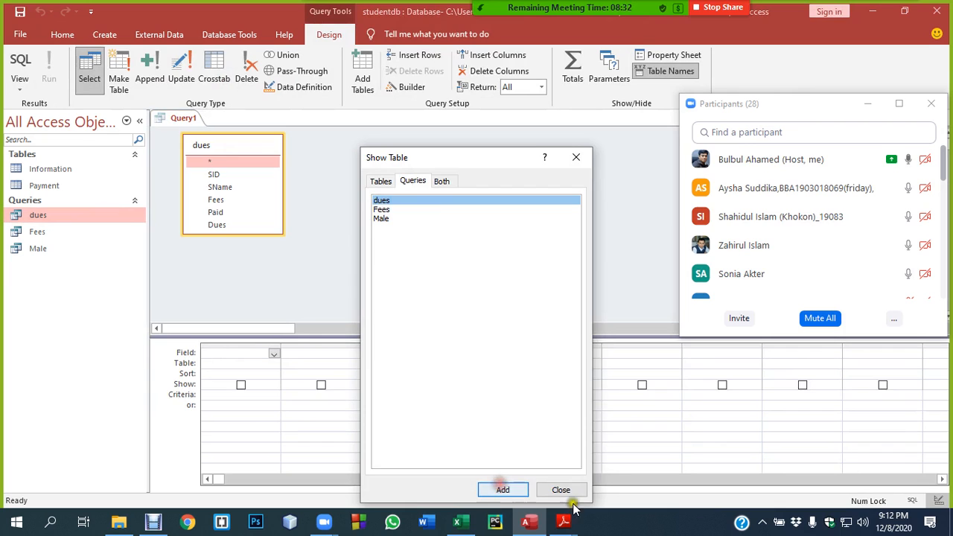
click(564, 490)
- Add all fields of the dues query (SID, SName, Fees, Paid, Dues) to the design grid
click(224, 143)
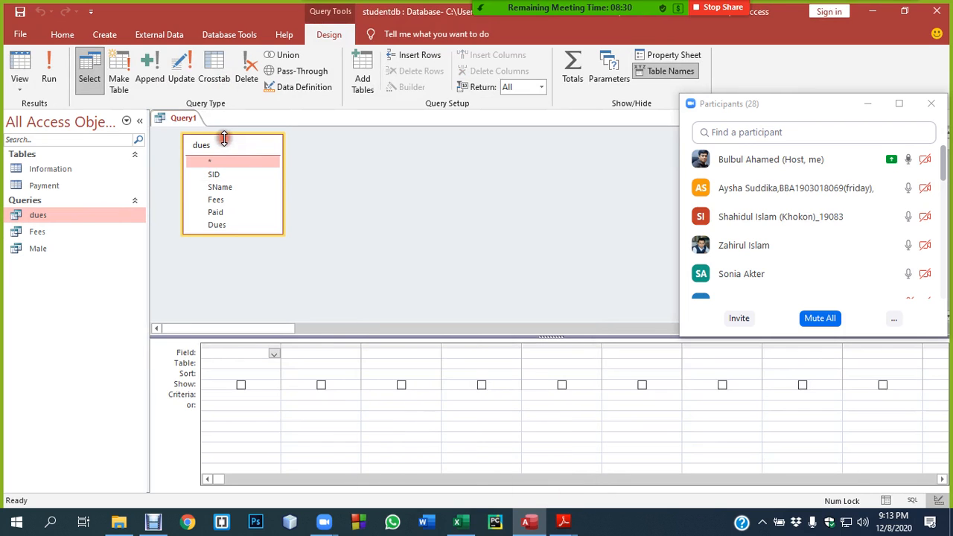
click(214, 144)
drag(248, 135, 248, 130)
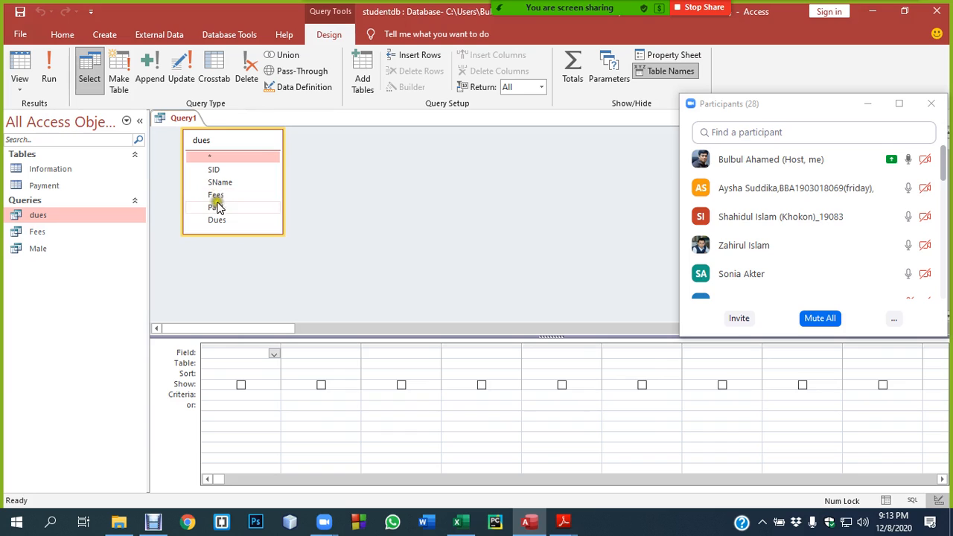
click(217, 141)
double_click(202, 143)
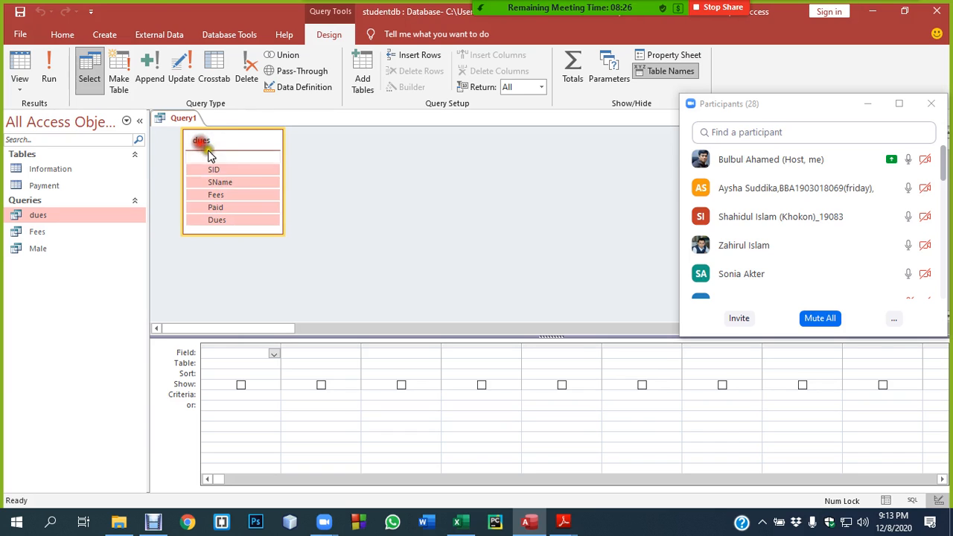
drag(214, 172, 228, 356)
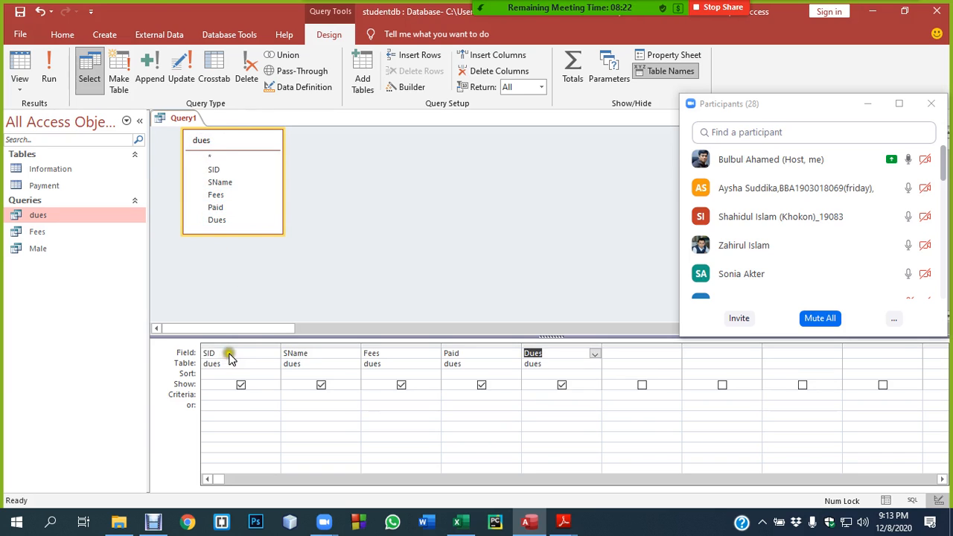
- Restrict the Dues field to values above zero, run the query, and save it as dues1
click(533, 395)
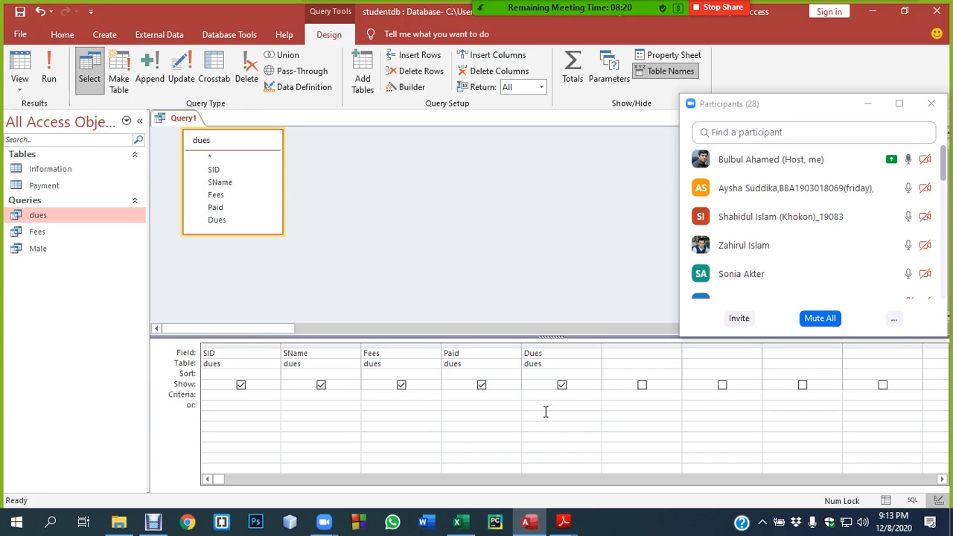
click(48, 75)
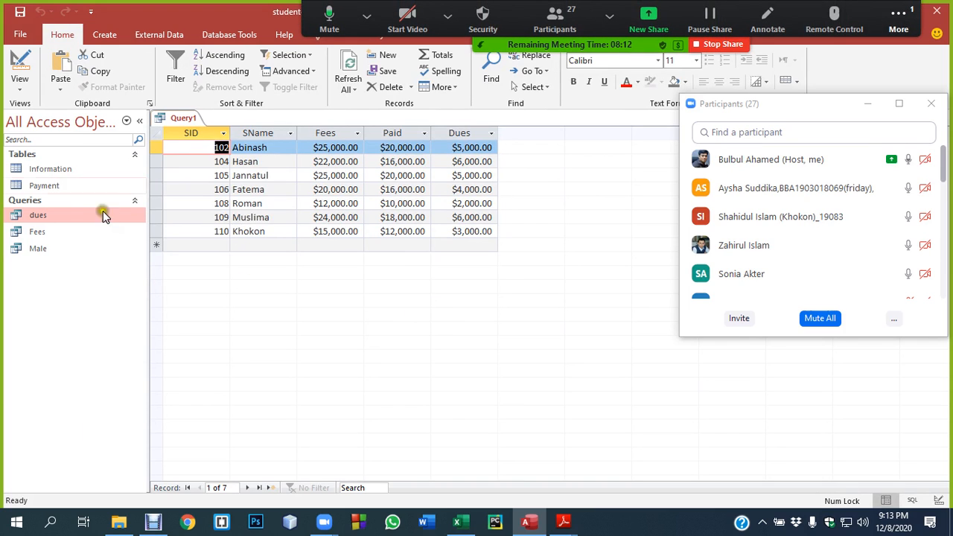
click(20, 11)
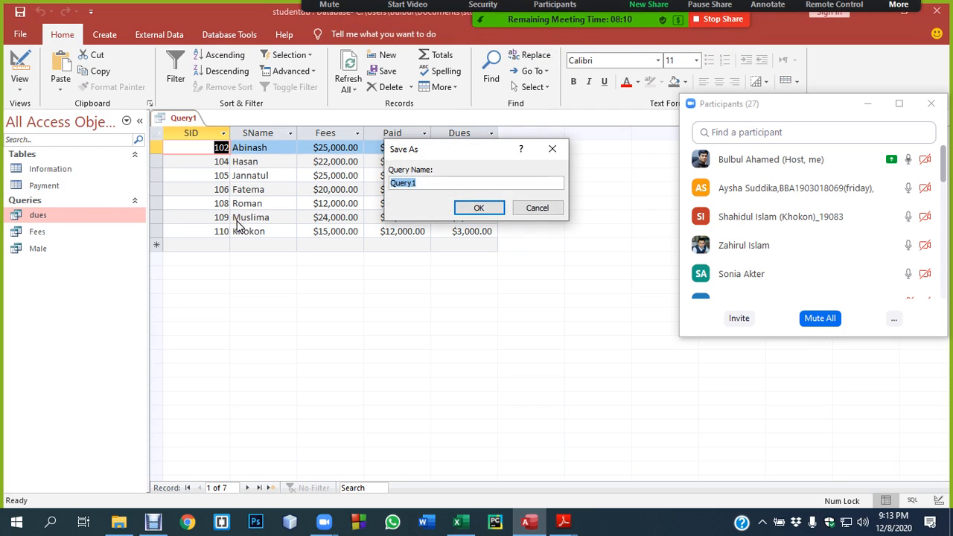
text(dues)
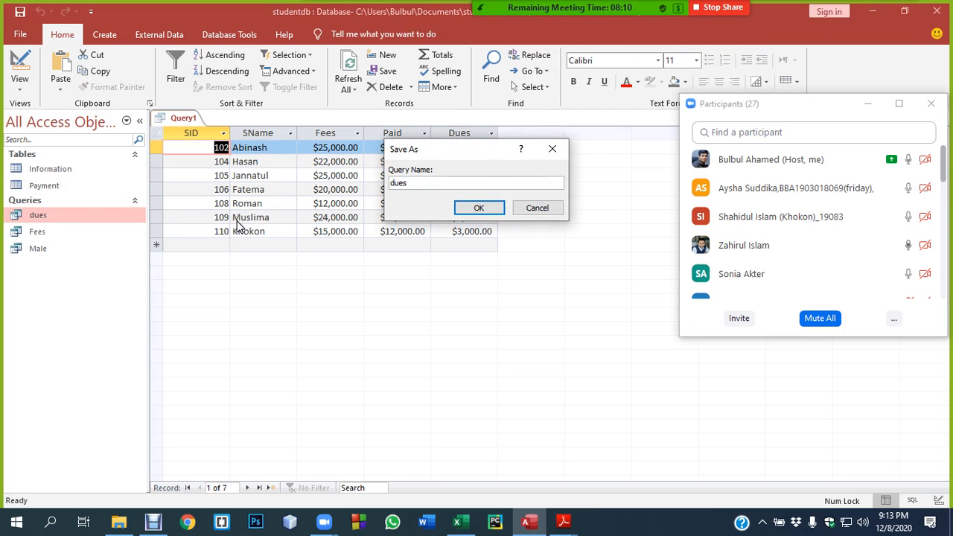
text(1)
key(Return)
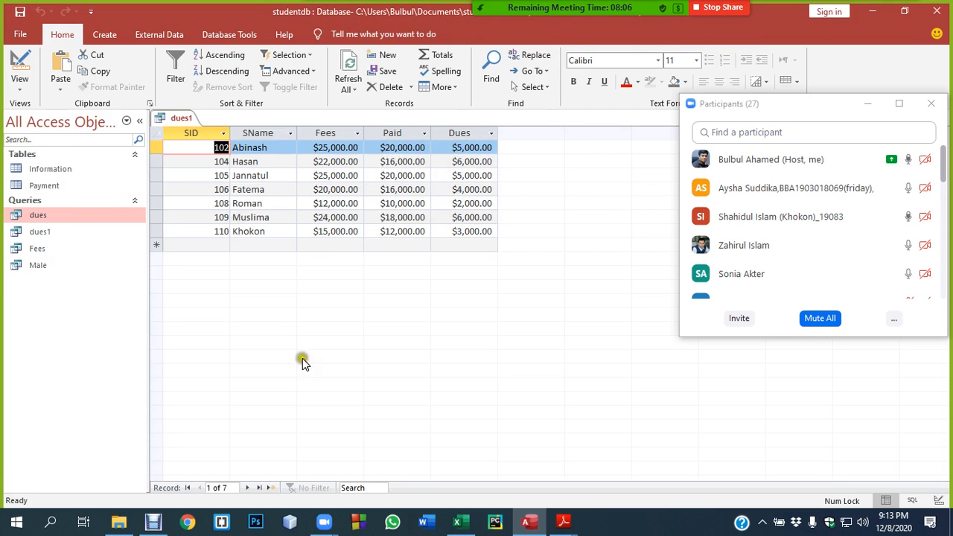
- Switch to MS Access 02.pdf and read the fourth query task about the 20% discount
click(504, 472)
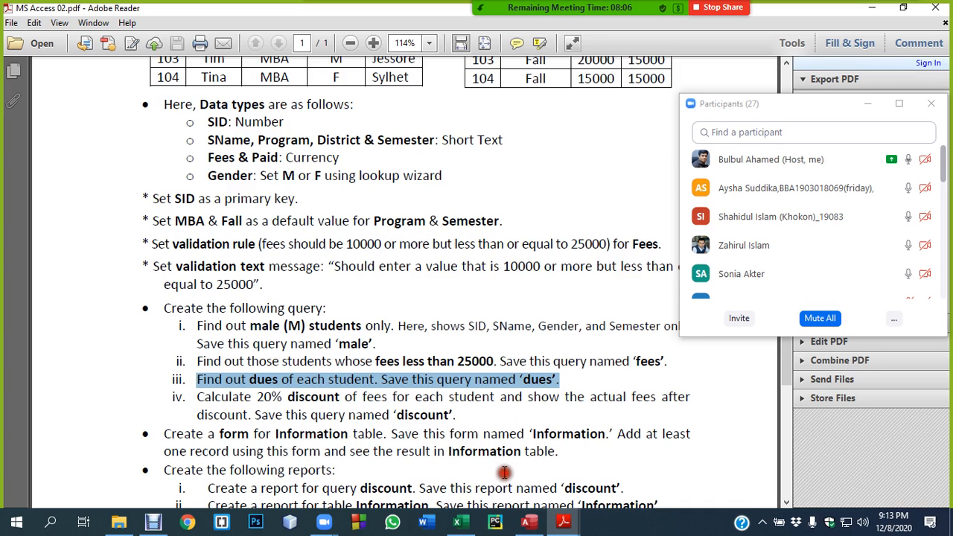
scroll(333, 304, down, 2)
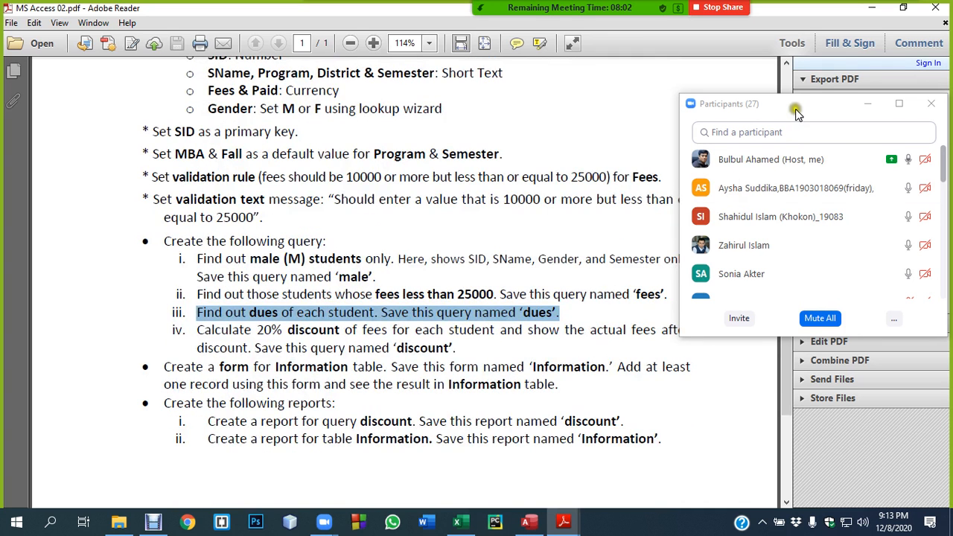
drag(796, 112, 794, 51)
click(378, 331)
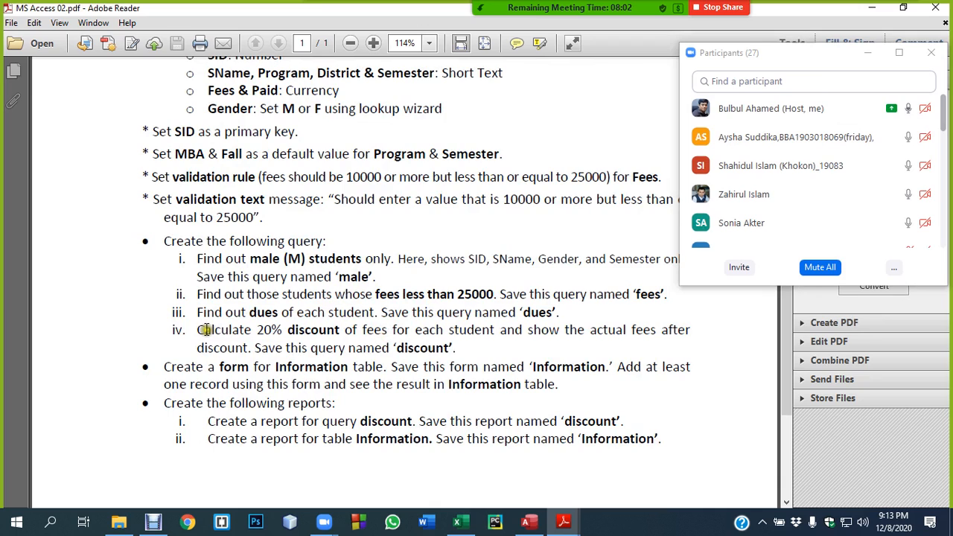
drag(199, 329, 451, 348)
- Examine the Payment table's Fees and Paid columns in the PDF against the discount query task
scroll(382, 372, up, 5)
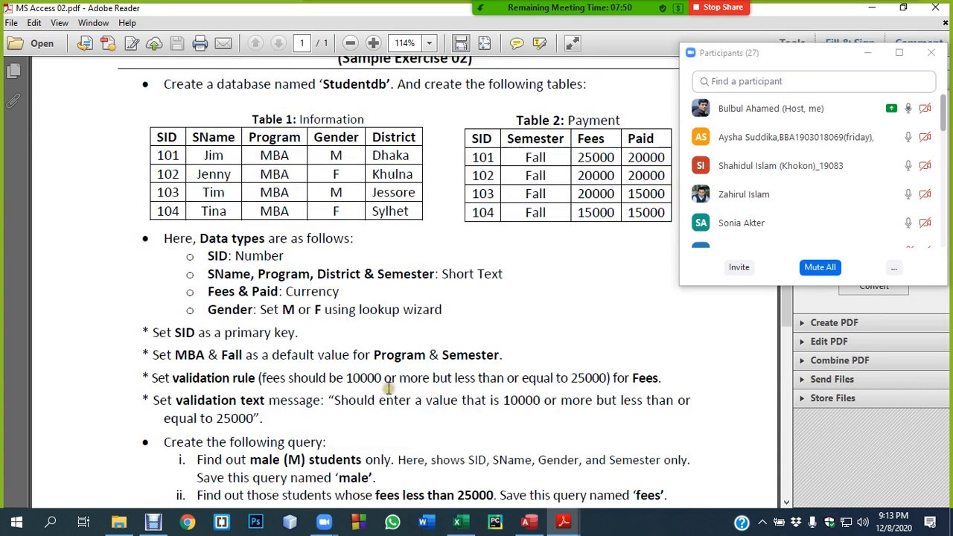
drag(599, 140, 606, 217)
click(638, 139)
drag(588, 134, 589, 220)
scroll(580, 219, down, 4)
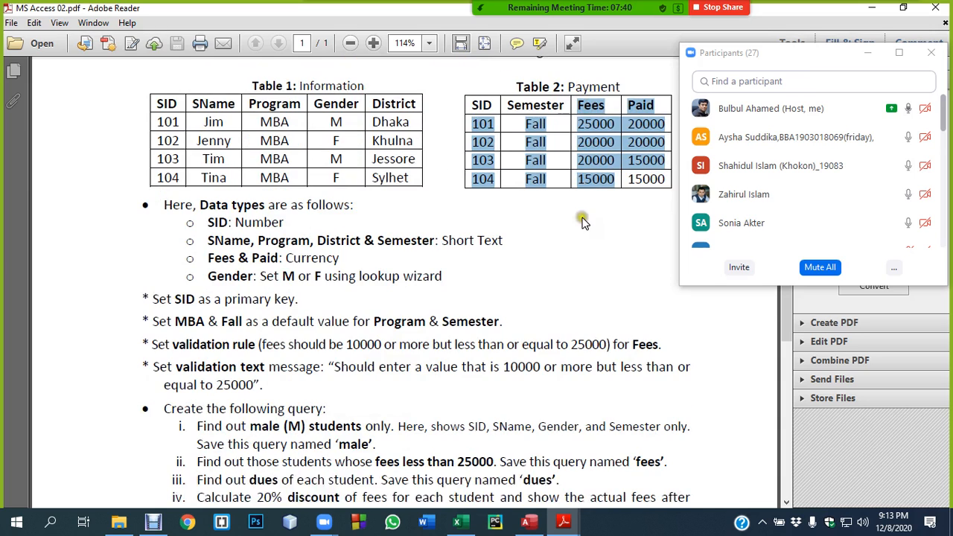
drag(198, 398, 451, 415)
scroll(450, 409, up, 6)
click(581, 224)
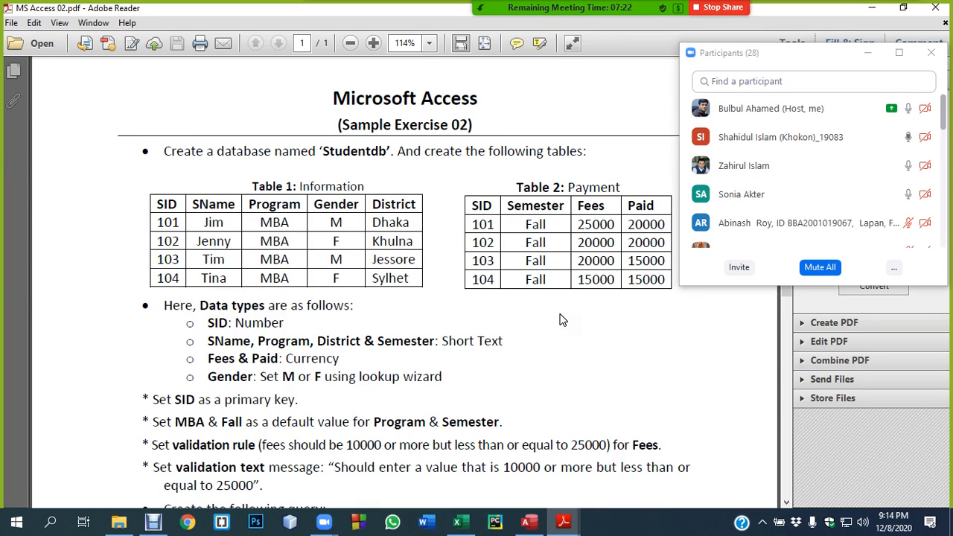
- Reread the requirement to show actual fees after the 20% discount, and close the meeting's Participants window
scroll(461, 299, down, 2)
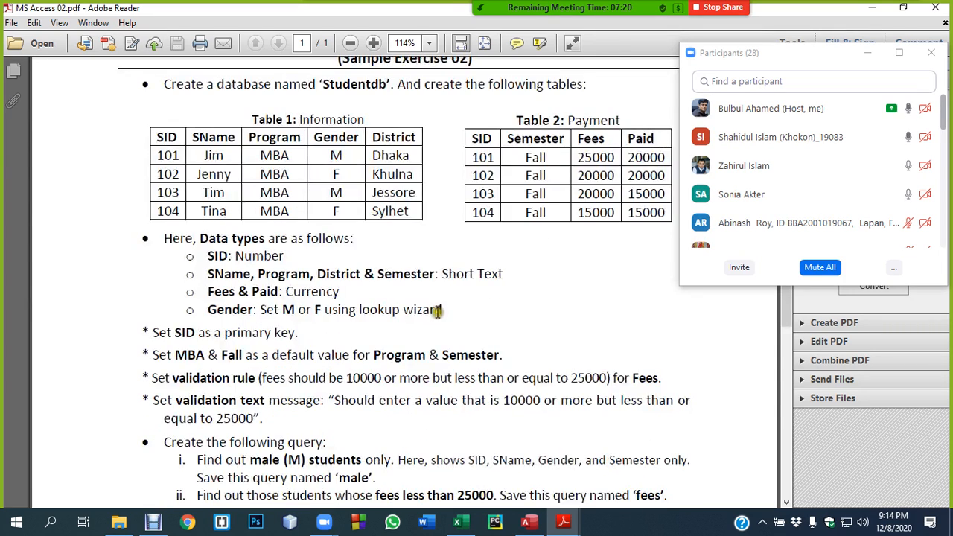
scroll(438, 312, down, 2)
scroll(393, 433, down, 1)
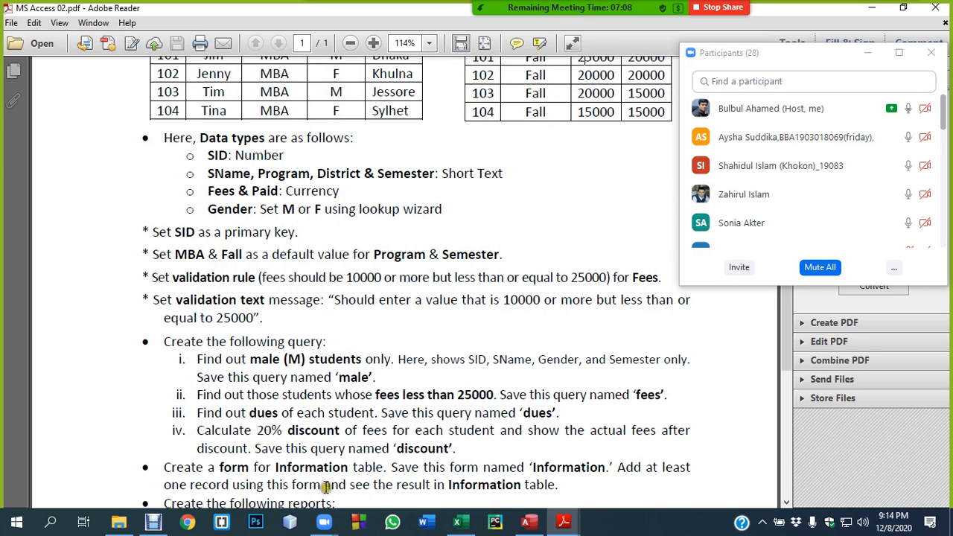
drag(265, 432, 248, 448)
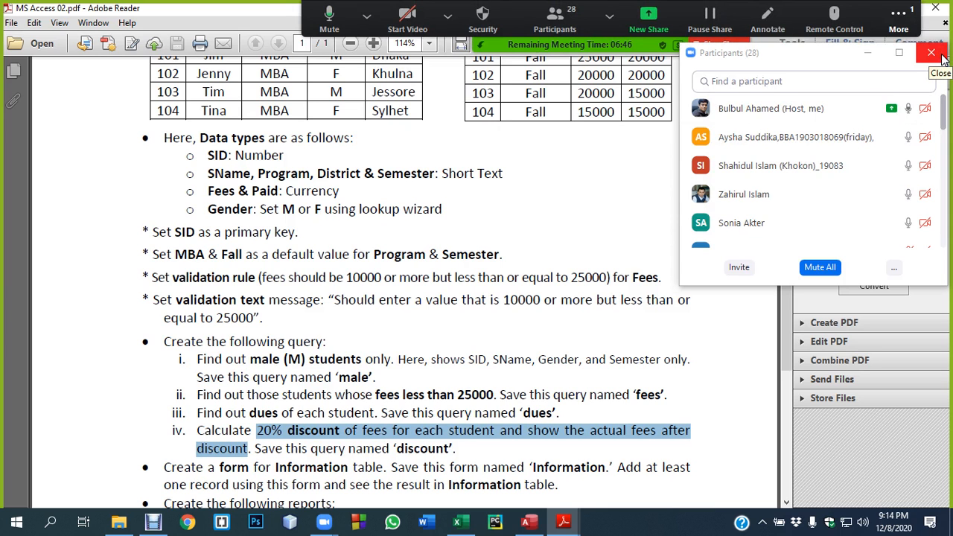
click(941, 58)
scroll(636, 301, up, 5)
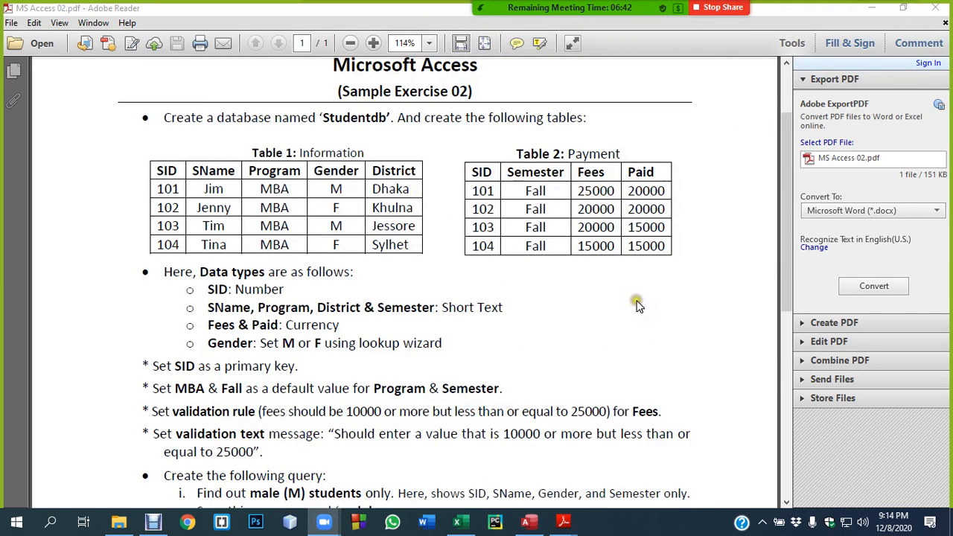
scroll(636, 302, down, 3)
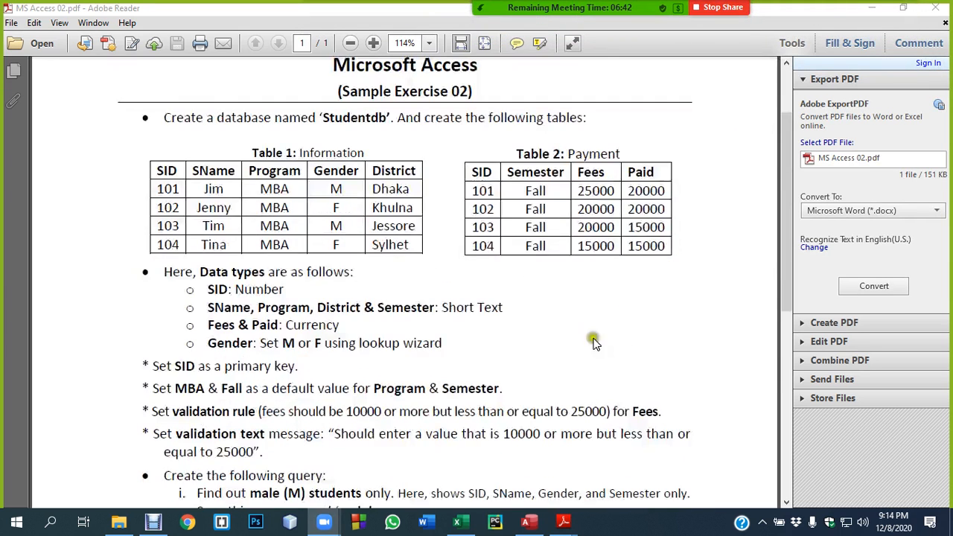
- Switch back to the studentdb database in Access and close the dues1 query
click(527, 525)
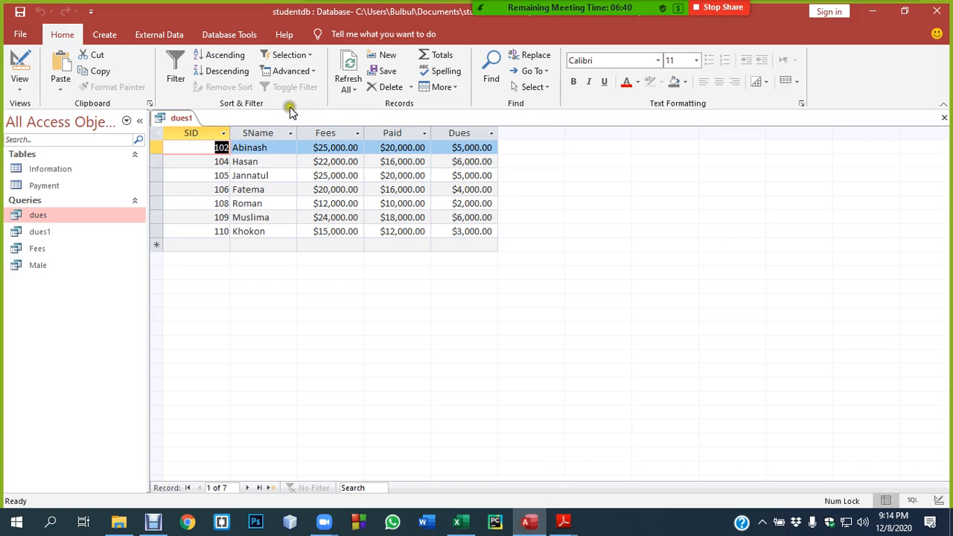
right_click(168, 122)
click(192, 140)
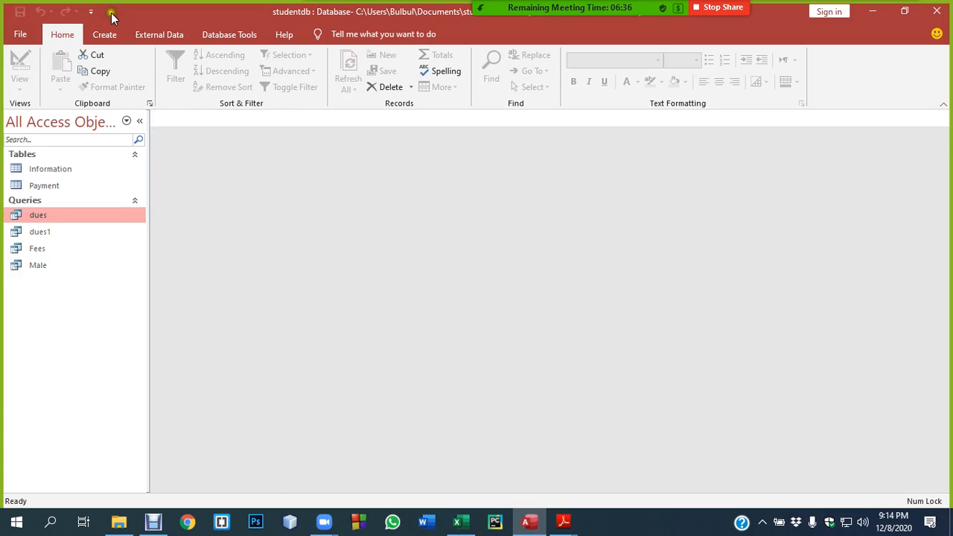
- Create a new design-view query from the Payment table and add its SID and Fees fields to the grid
click(105, 34)
click(195, 80)
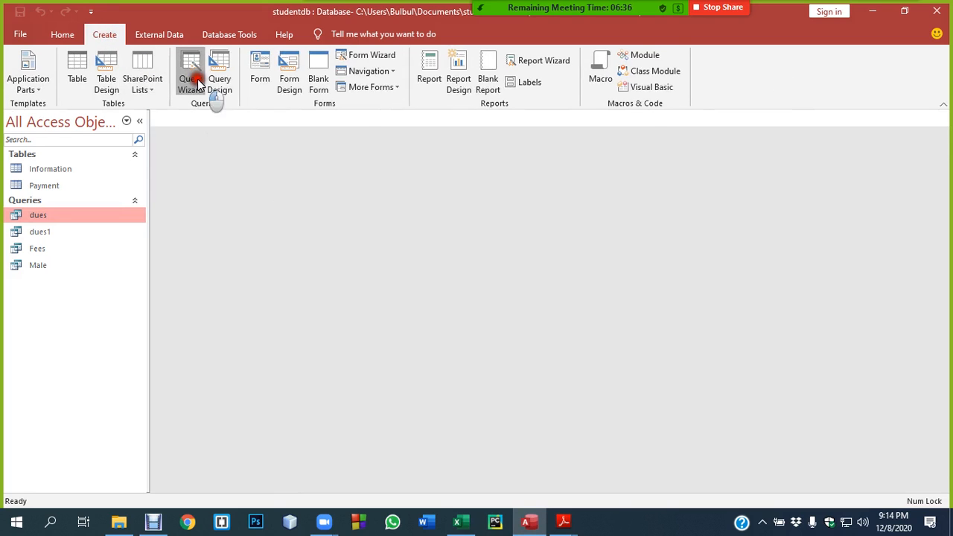
click(632, 122)
click(223, 79)
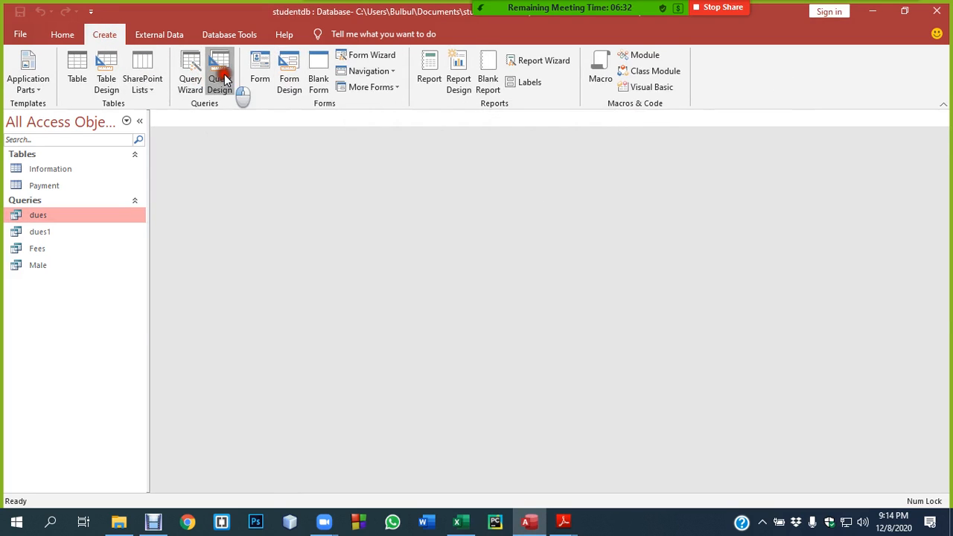
click(386, 209)
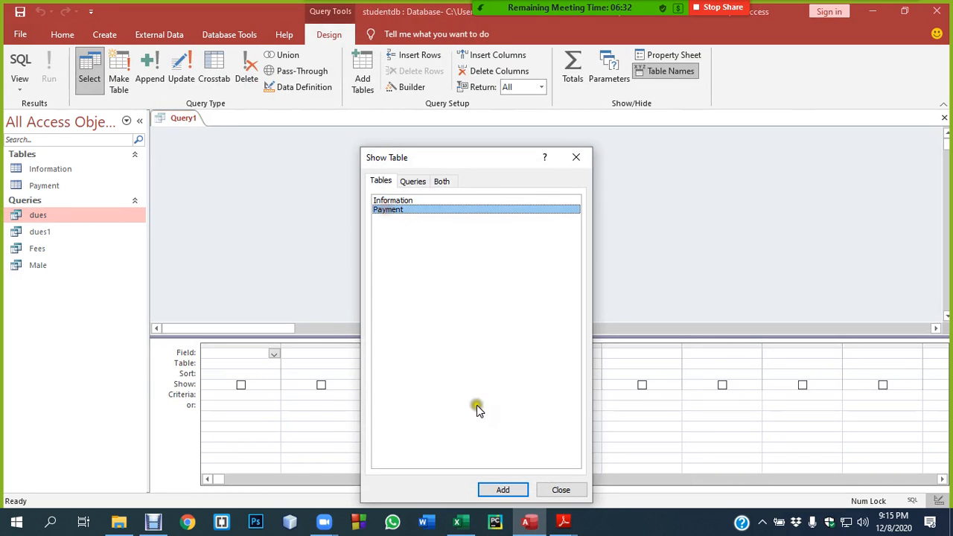
click(505, 491)
click(560, 489)
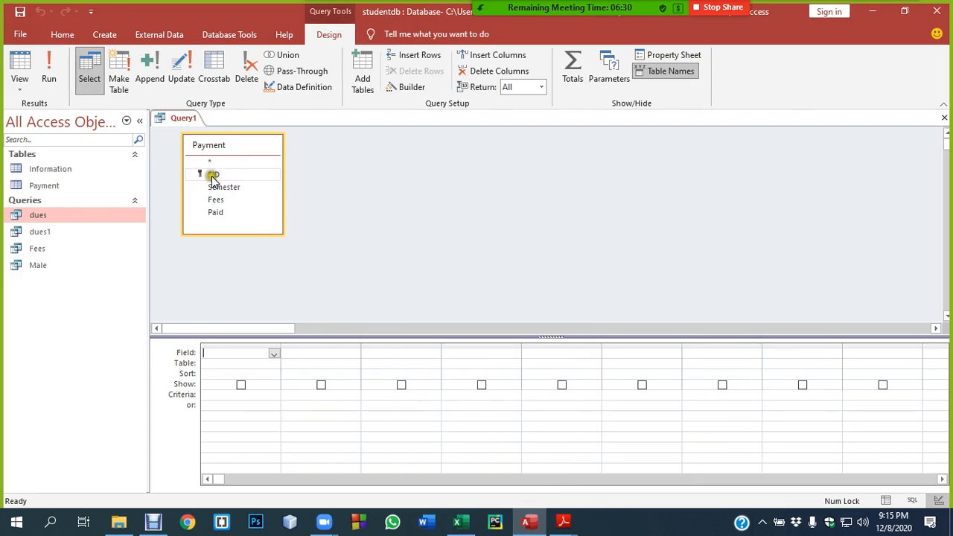
double_click(214, 174)
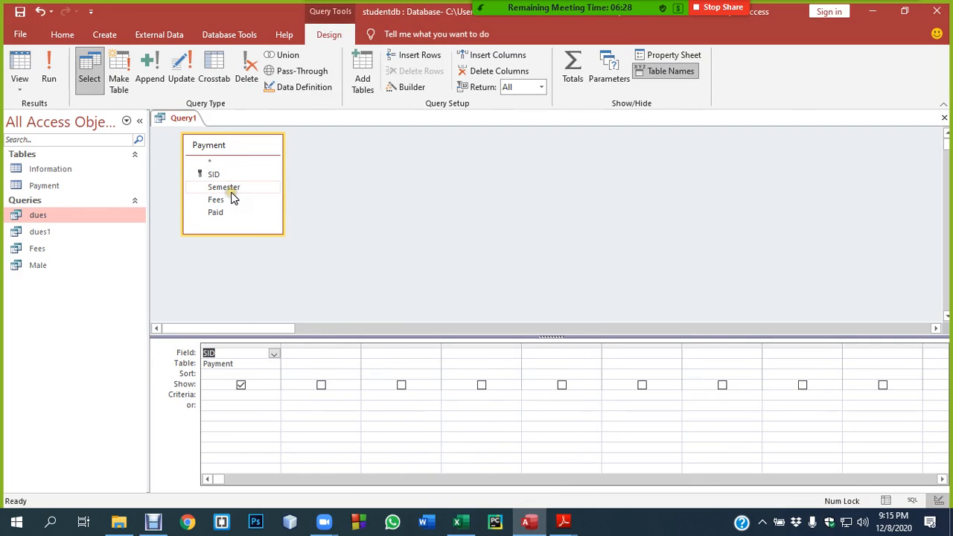
double_click(215, 199)
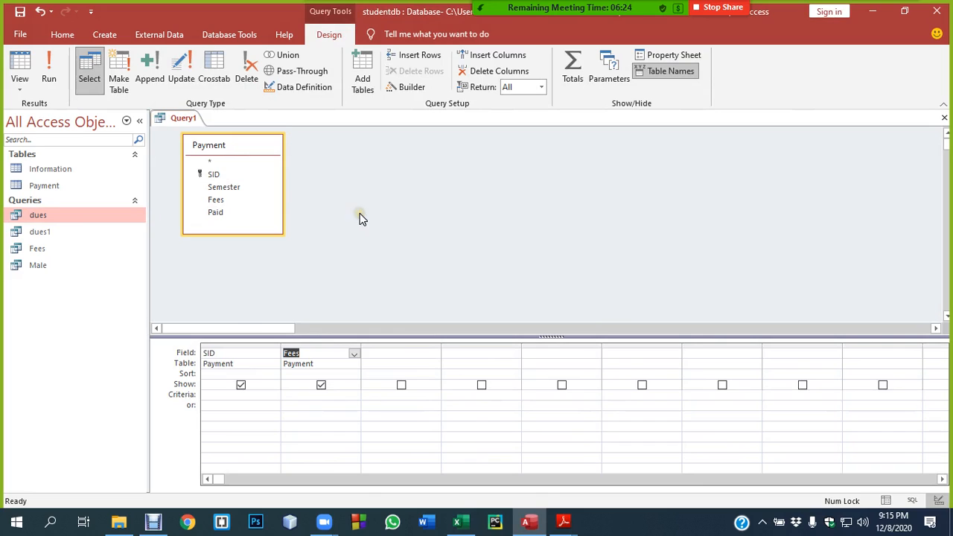
- Add a calculated Discount field in the third query column with the expression [Payment]![Fees] *0.2
click(383, 352)
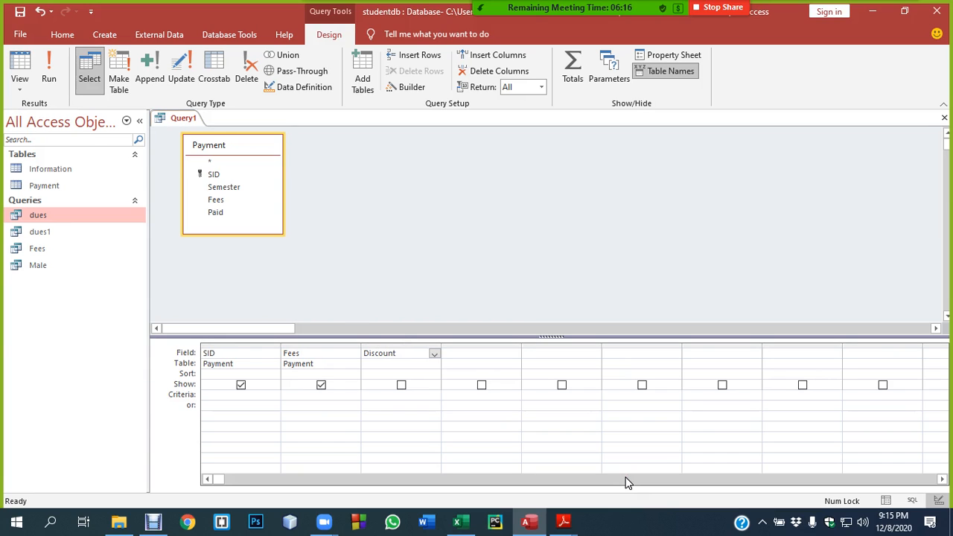
click(409, 87)
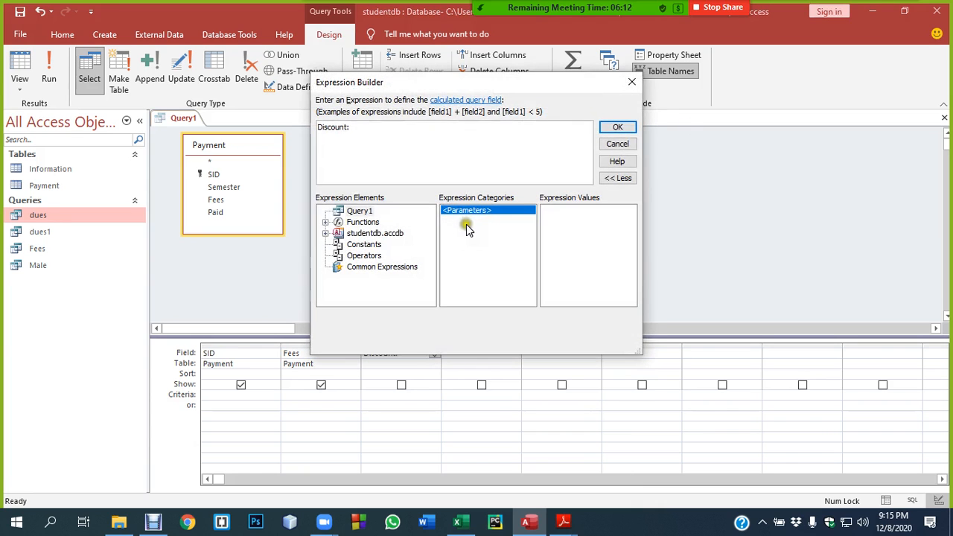
click(325, 233)
click(339, 244)
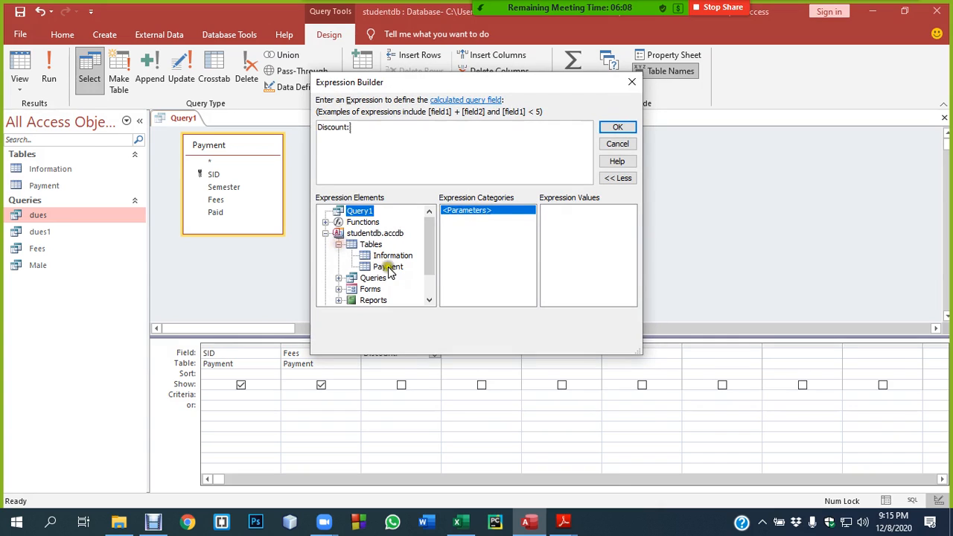
click(388, 267)
click(450, 229)
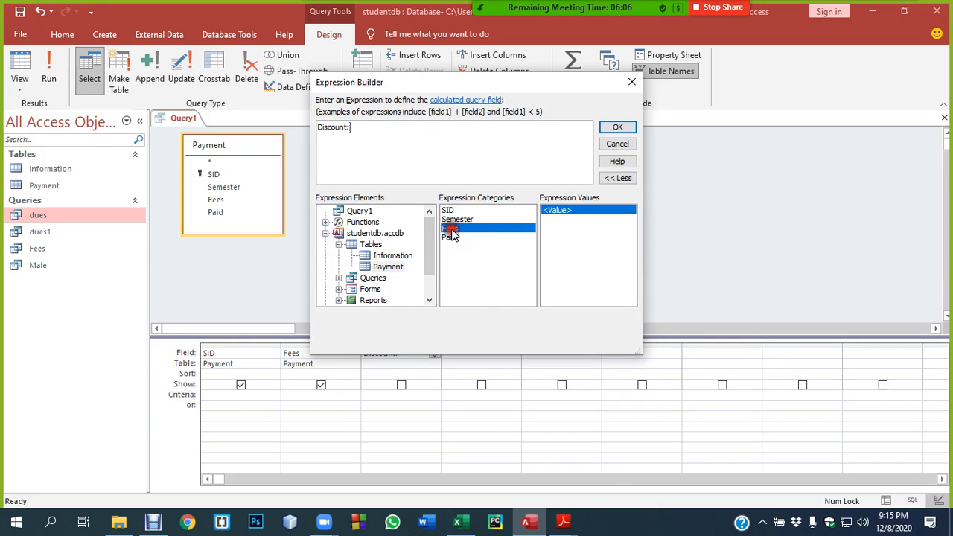
double_click(450, 230)
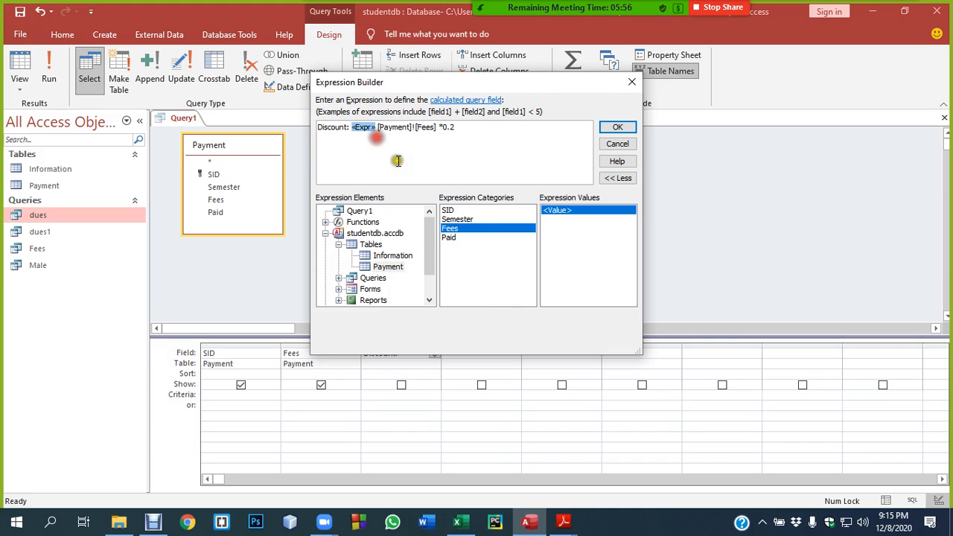
key(Delete)
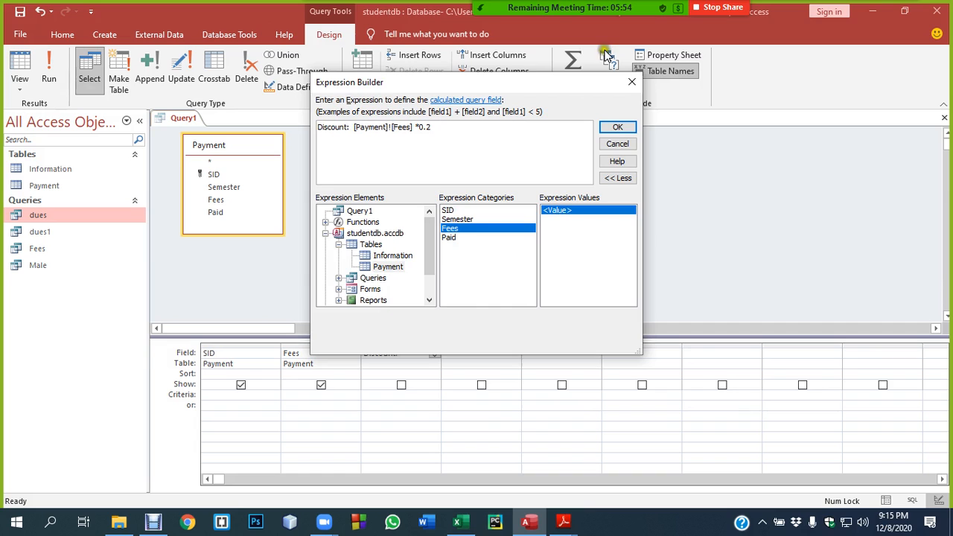
click(617, 127)
- Run the query to check the Discount column, and return to its design view
click(48, 60)
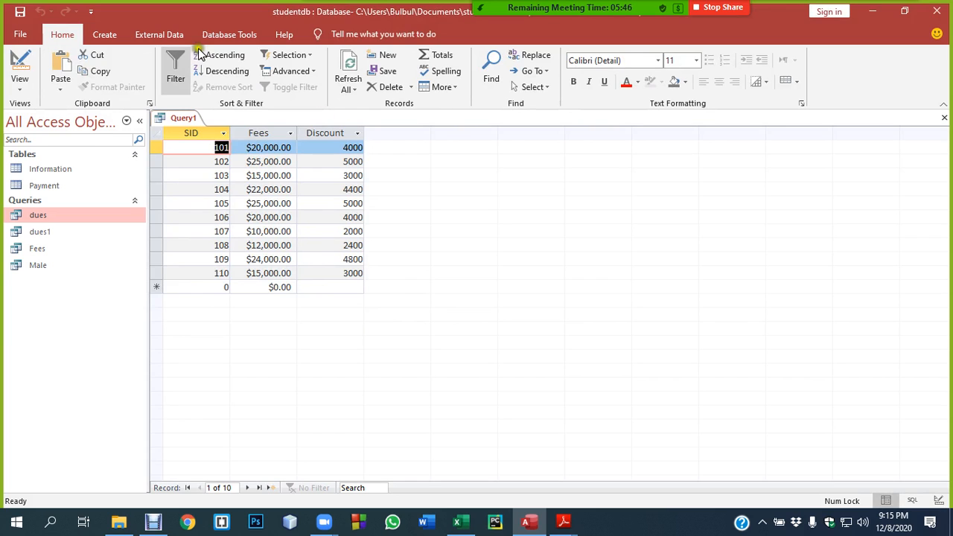
right_click(180, 121)
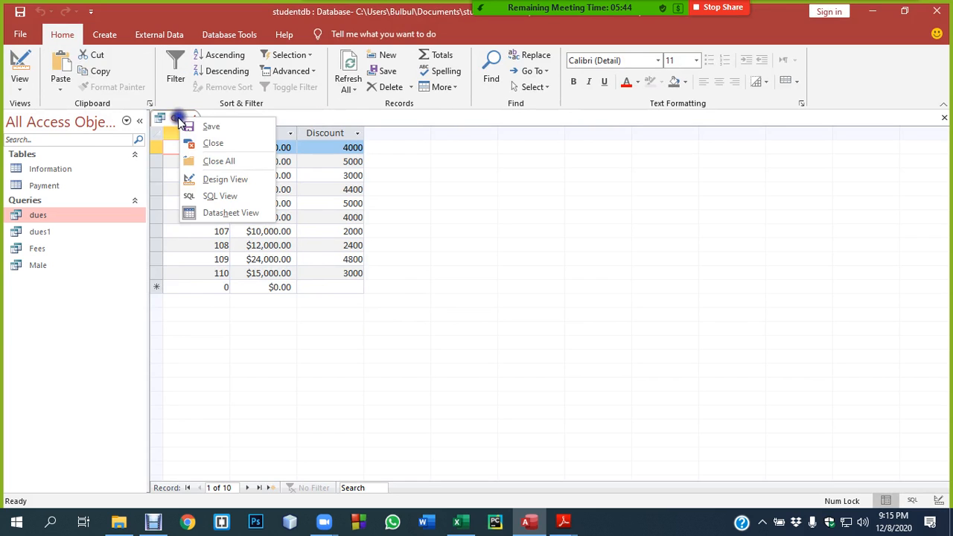
click(226, 178)
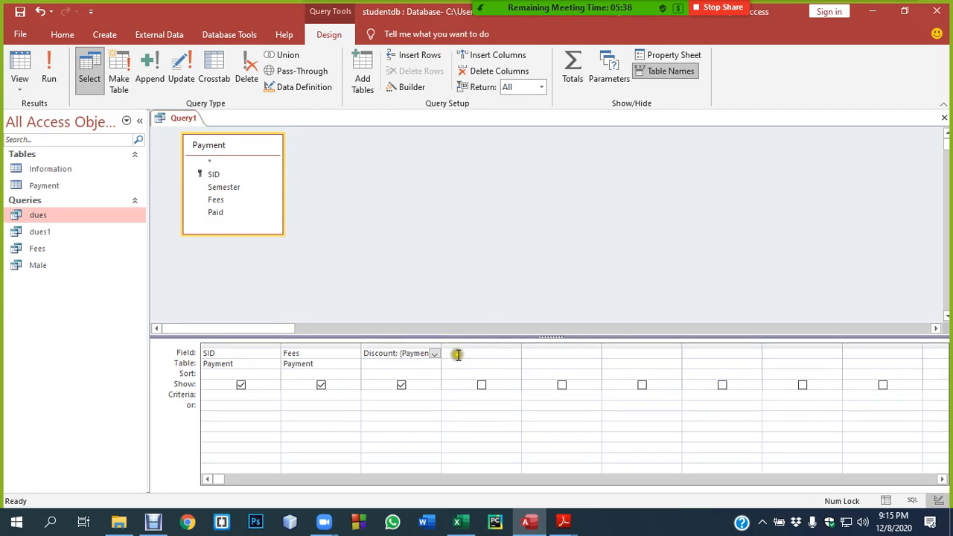
- Name the fourth query column Actual Fees, open Expression Builder for it and list the Payment table's fields, moving the dialog clear of the grid
click(467, 353)
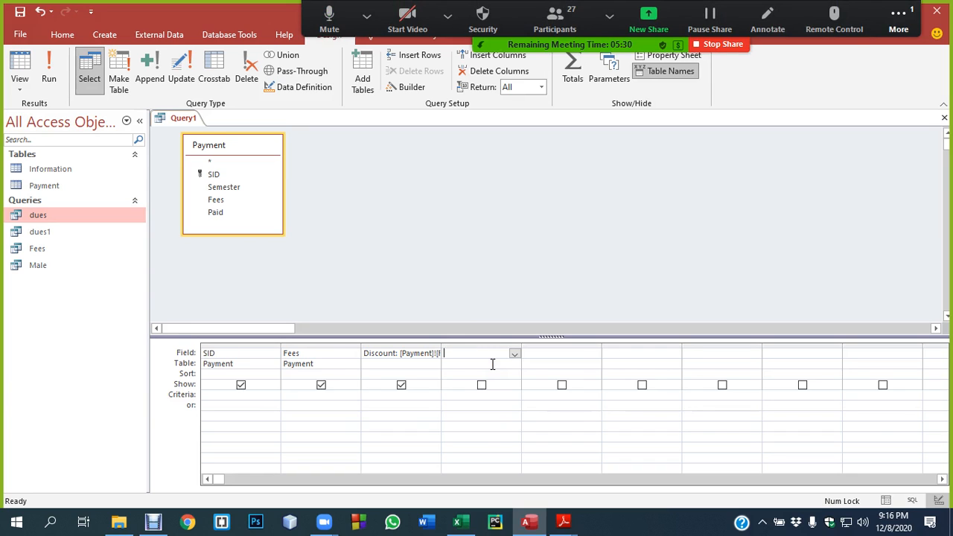
text(Ad)
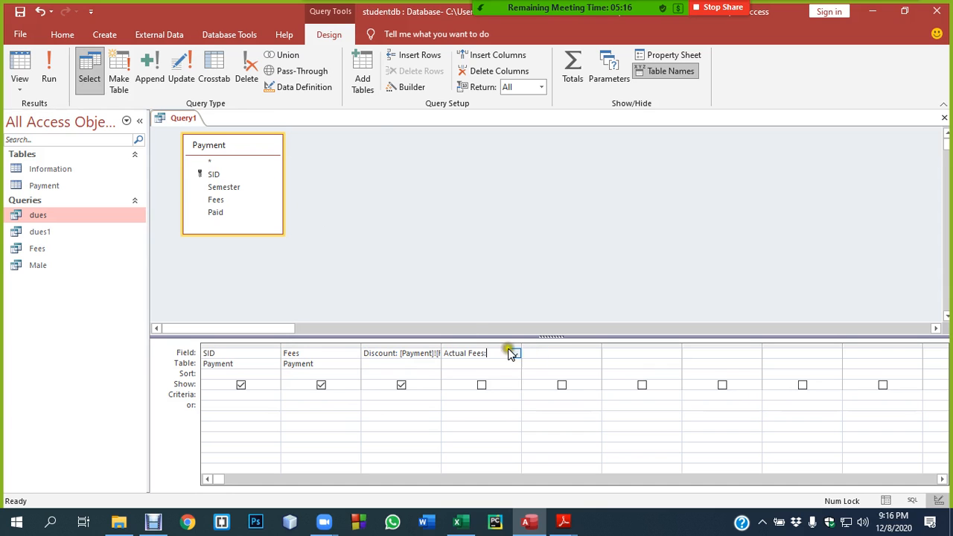
click(417, 87)
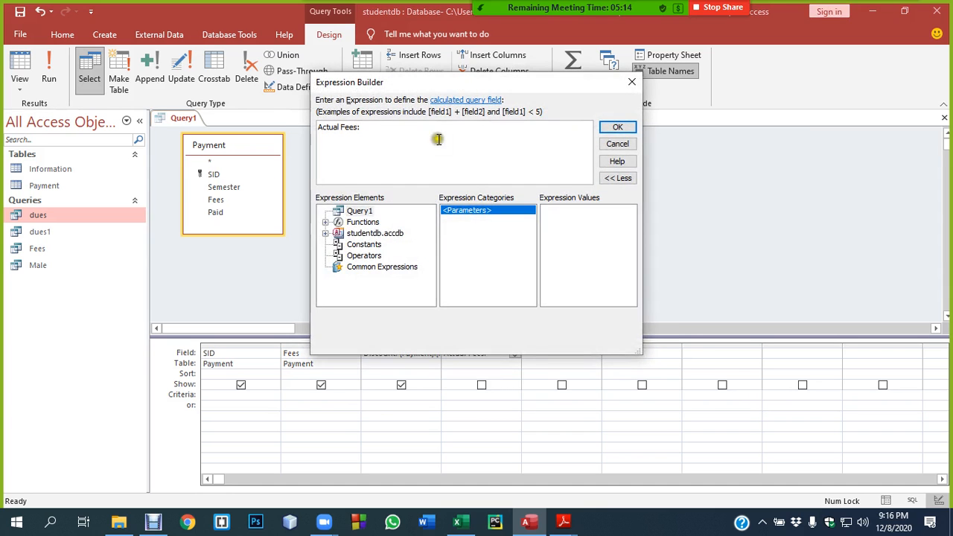
click(326, 233)
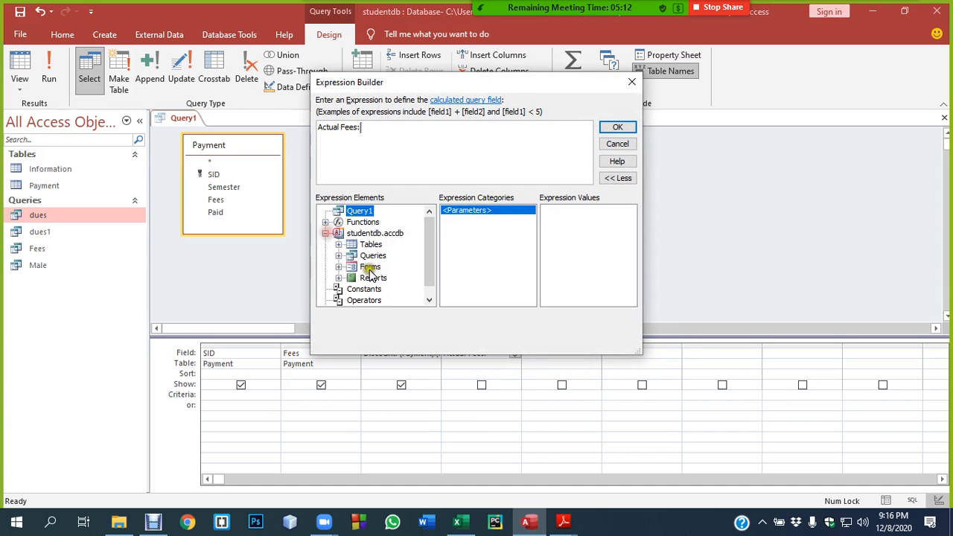
click(339, 245)
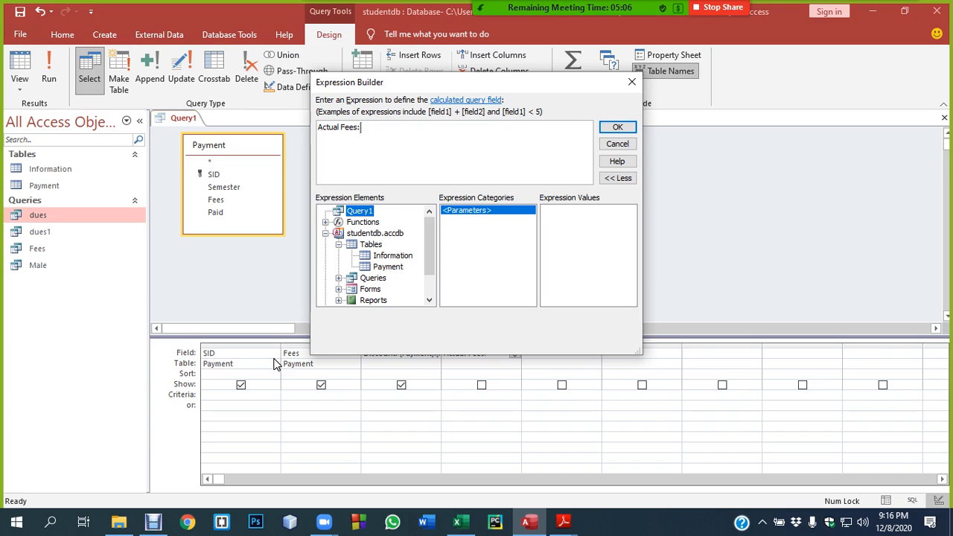
click(384, 268)
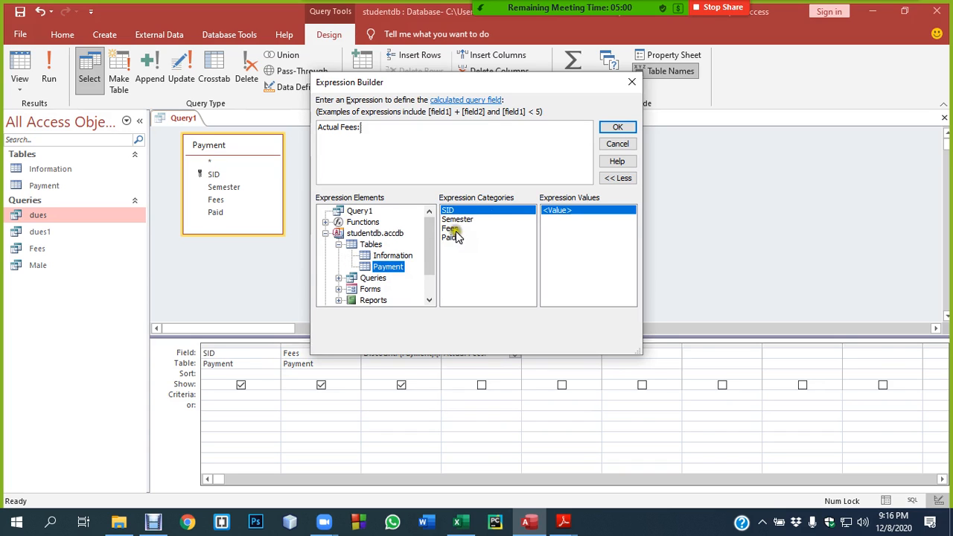
drag(504, 84, 749, 130)
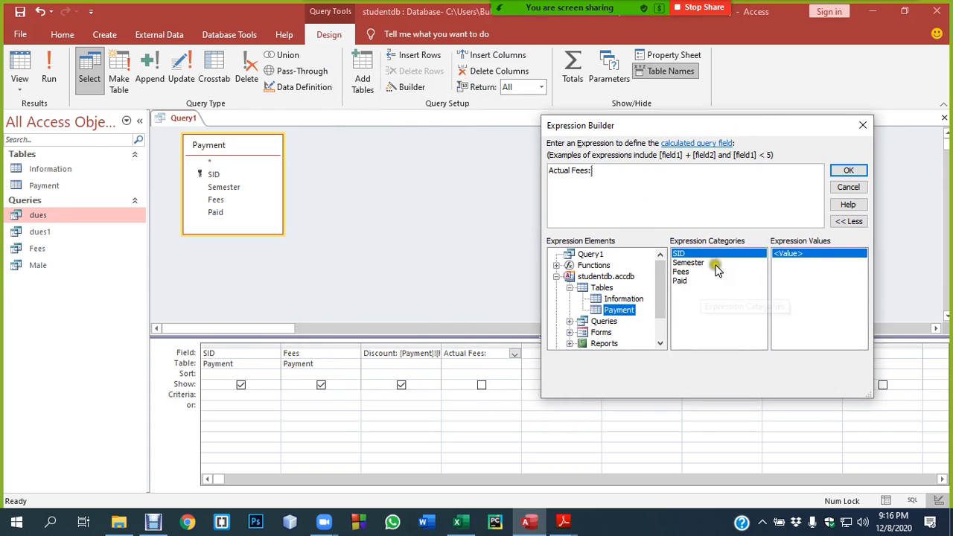
- Define the Actual Fees expression as [Payment]![Fees] - [Payment]![Fees] *0.2, without the placeholder, and accept it
click(569, 288)
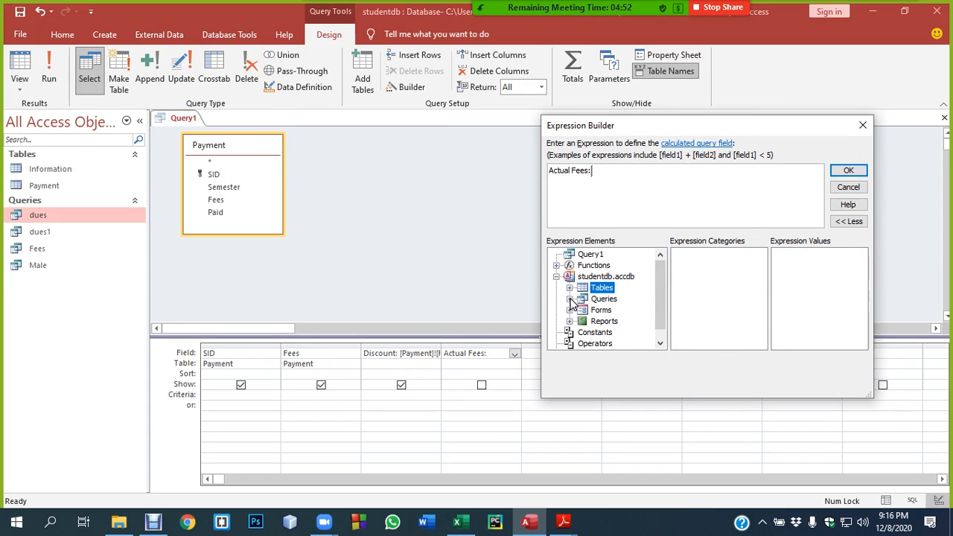
click(569, 288)
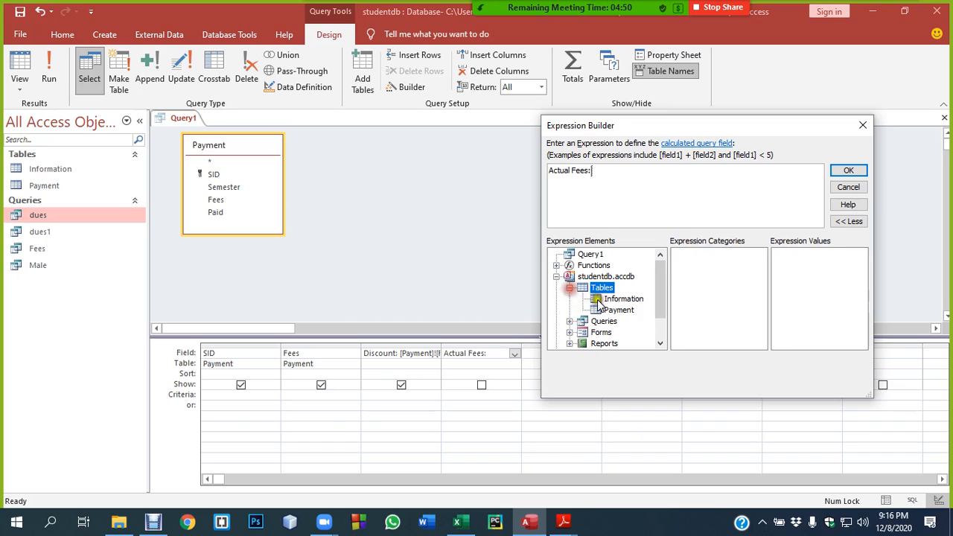
click(618, 309)
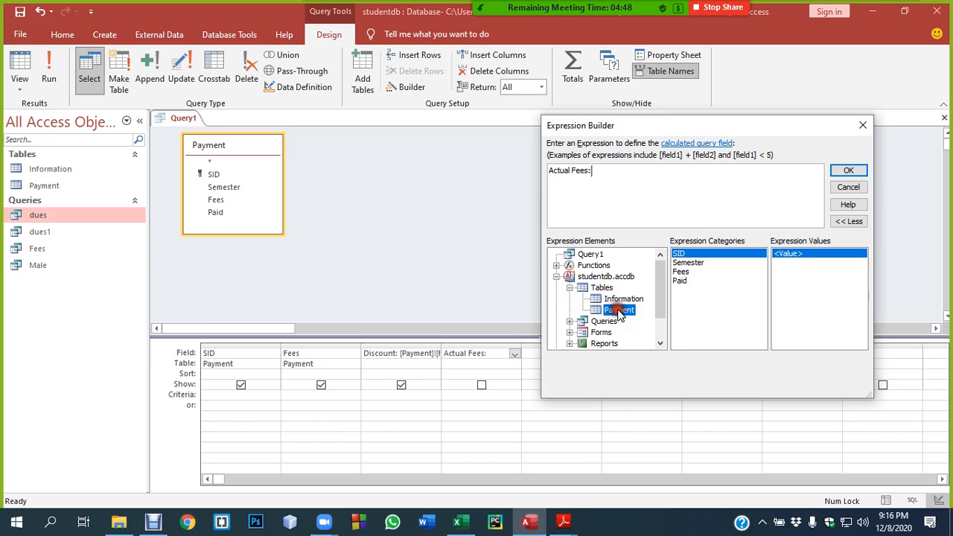
double_click(681, 271)
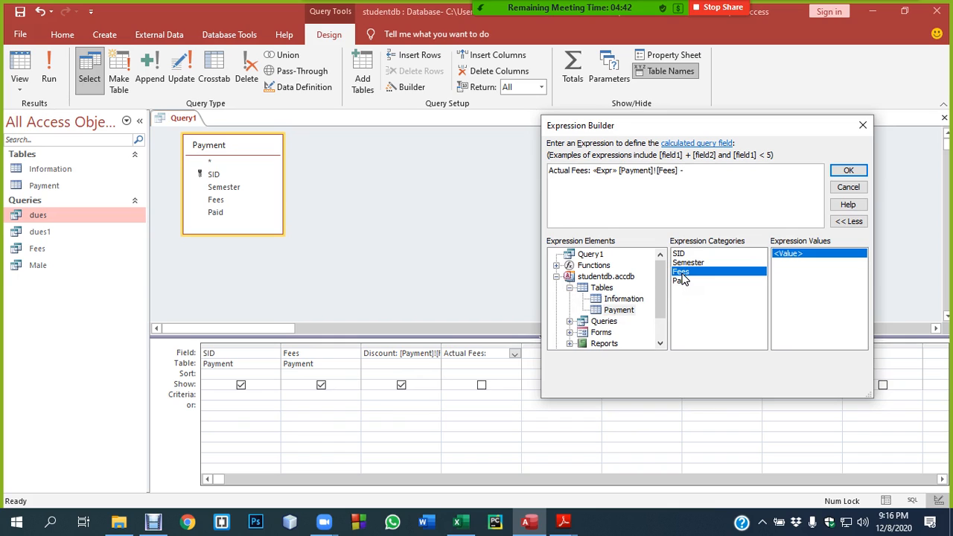
double_click(682, 272)
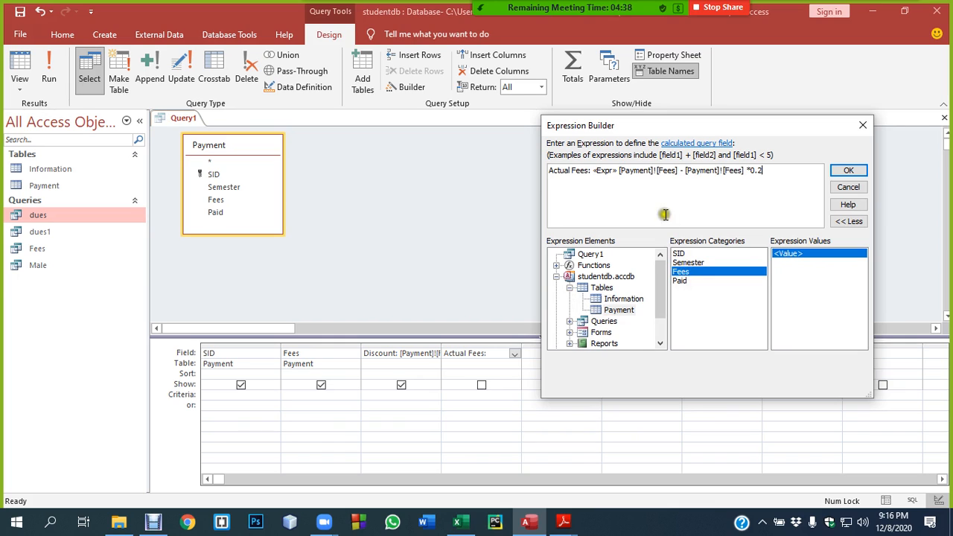
click(603, 170)
key(Delete)
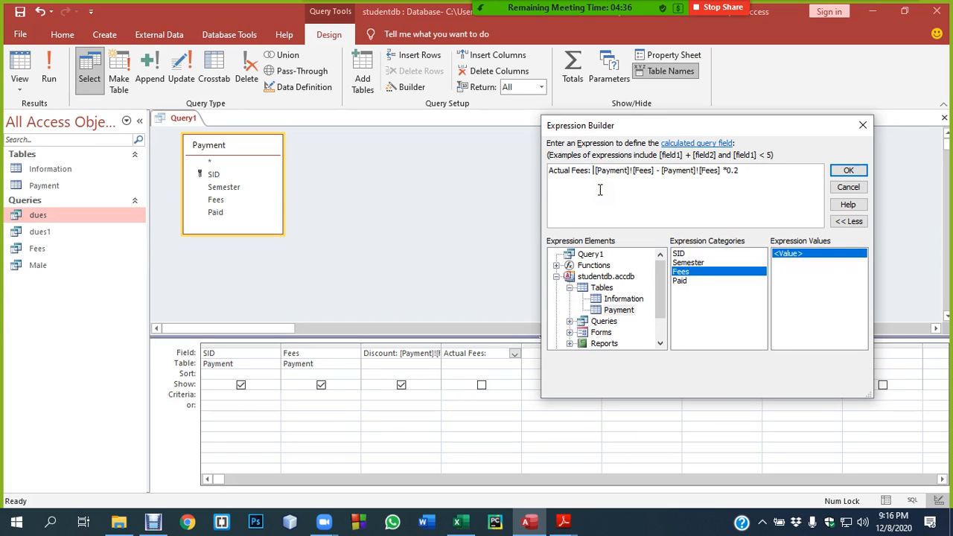
click(848, 169)
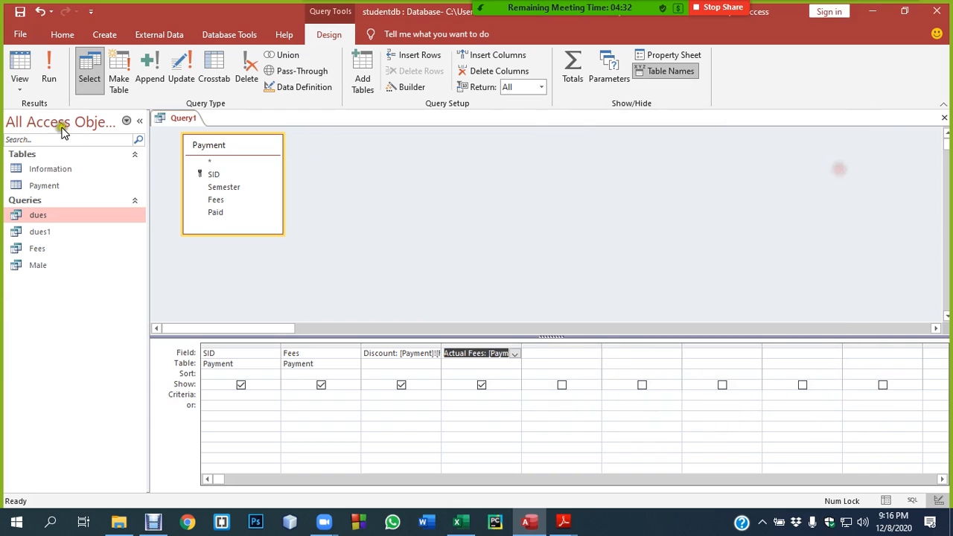
- Run the discount query and save it as Actual fees
click(60, 72)
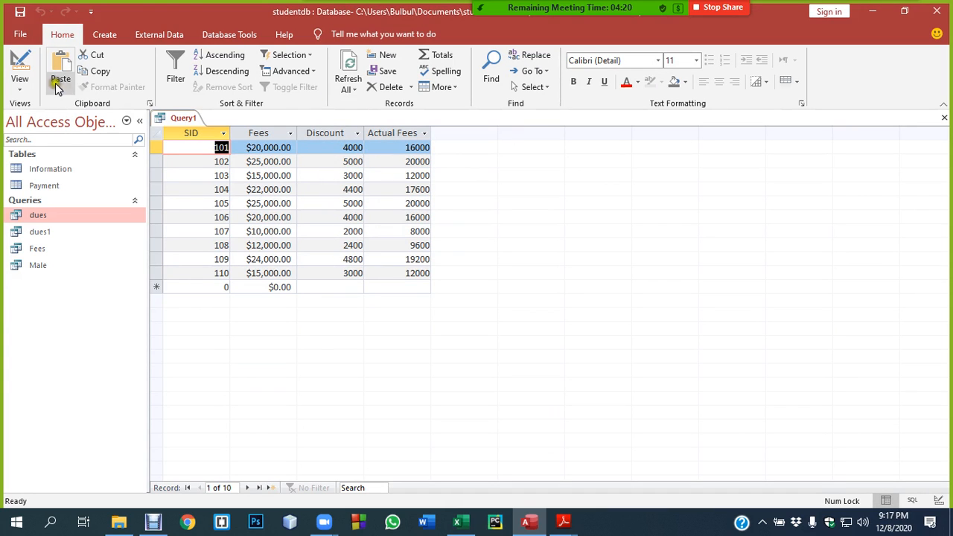
click(26, 14)
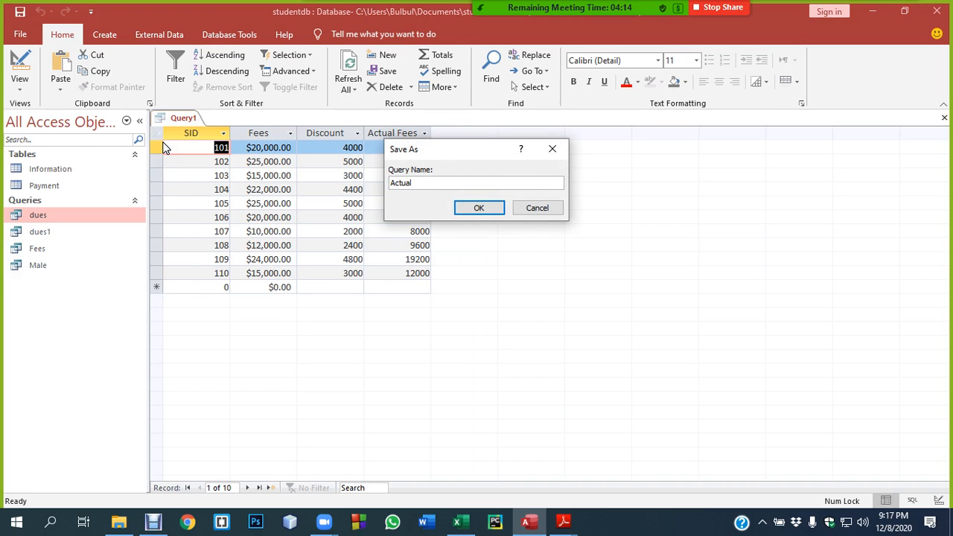
key(Return)
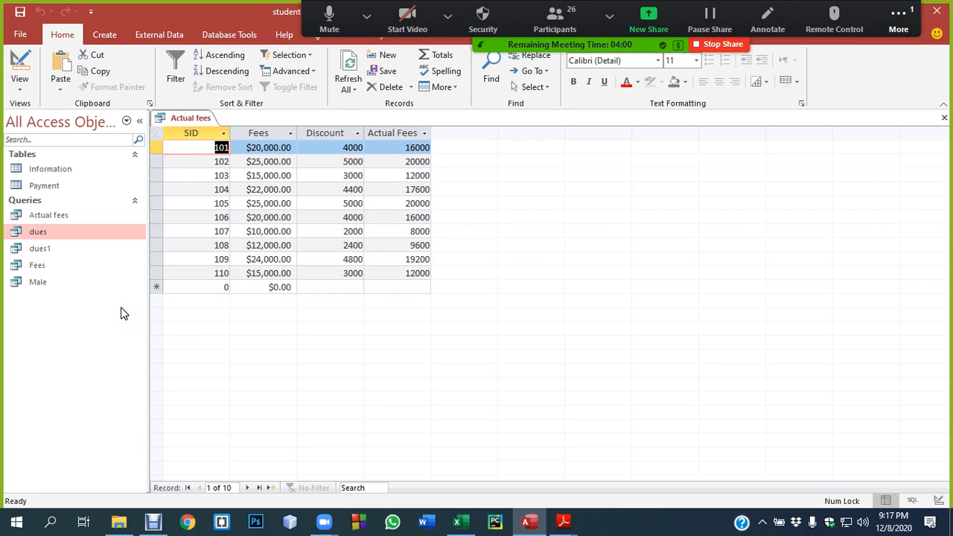
- Create another design-view query from the Payment table and add its SID and Fees fields
click(108, 36)
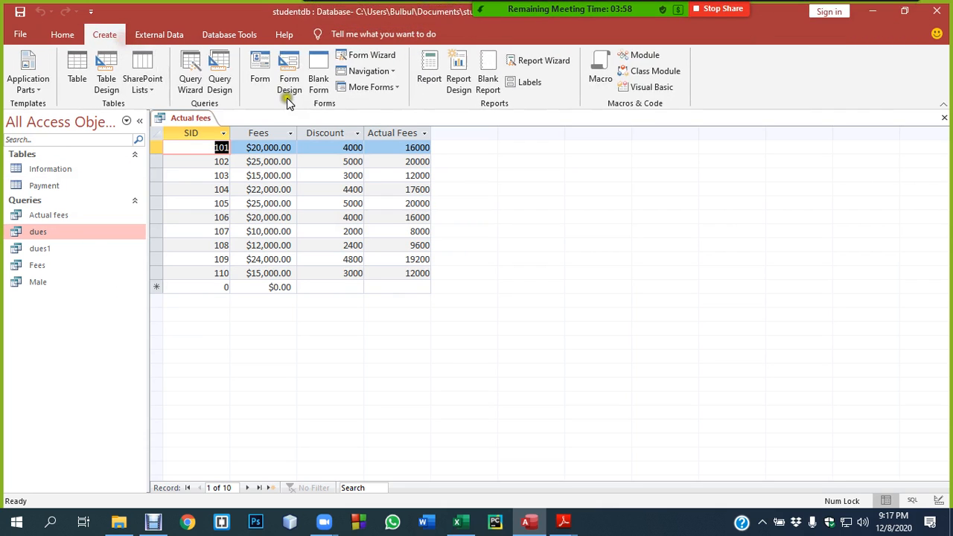
click(219, 82)
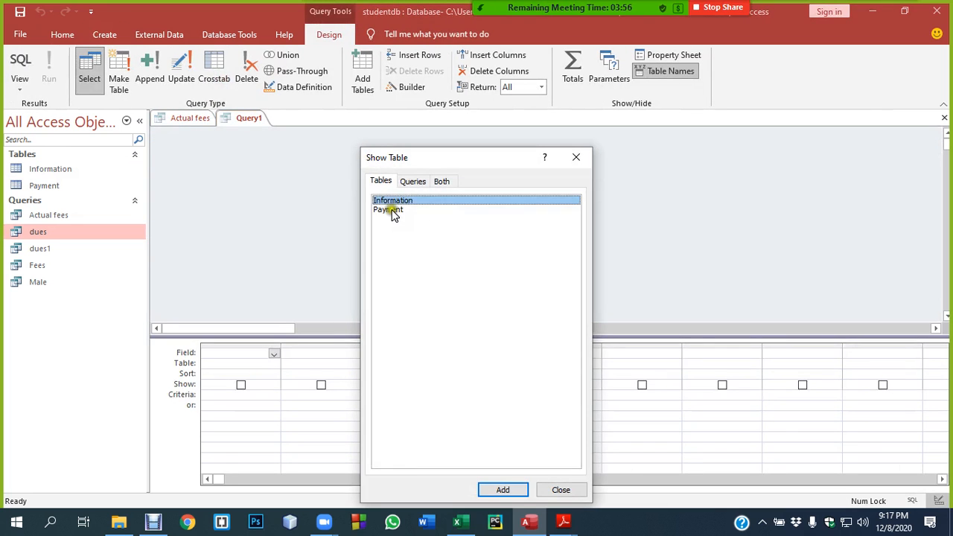
click(392, 209)
click(503, 490)
click(561, 490)
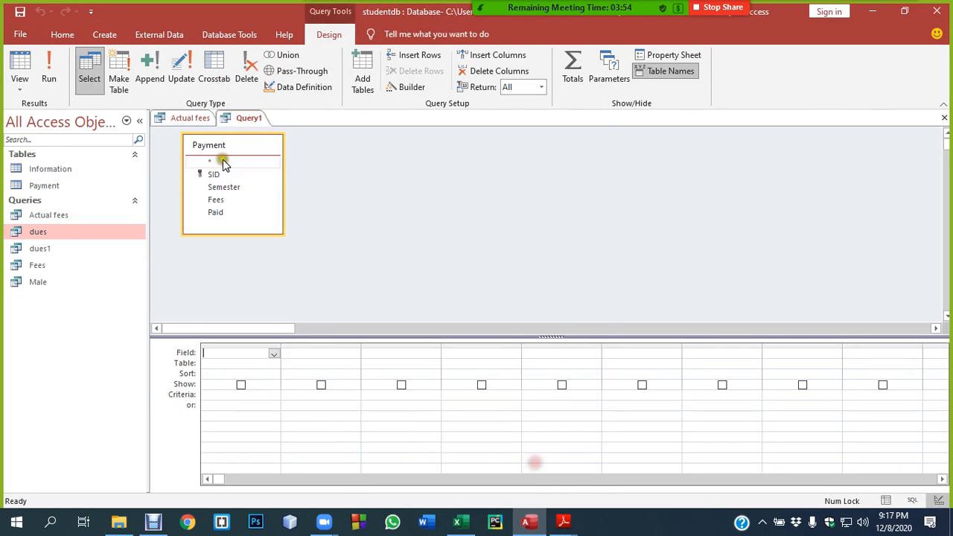
double_click(213, 174)
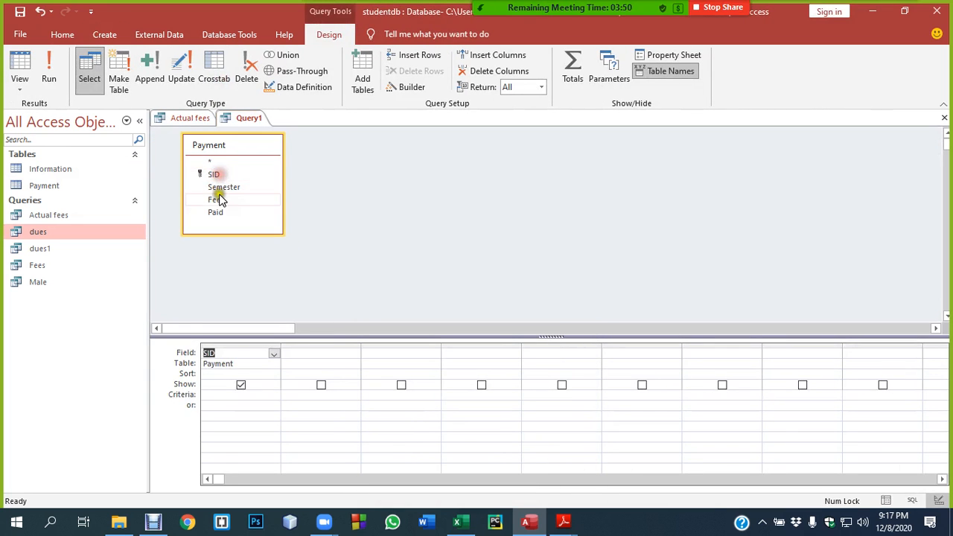
double_click(216, 199)
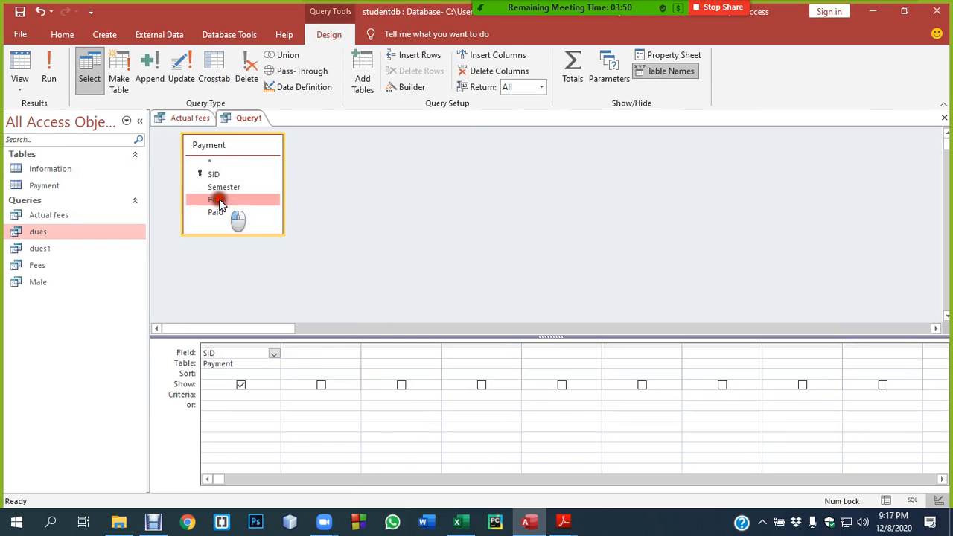
- Name the third query column Discount, open Expression Builder for it and list the Payment table's fields
click(380, 353)
text(D)
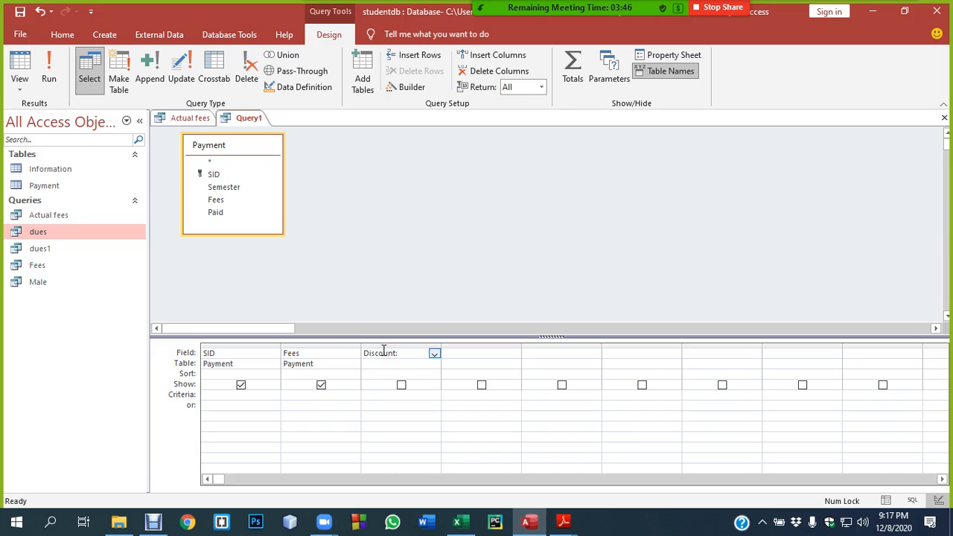
text(iscount:)
click(414, 87)
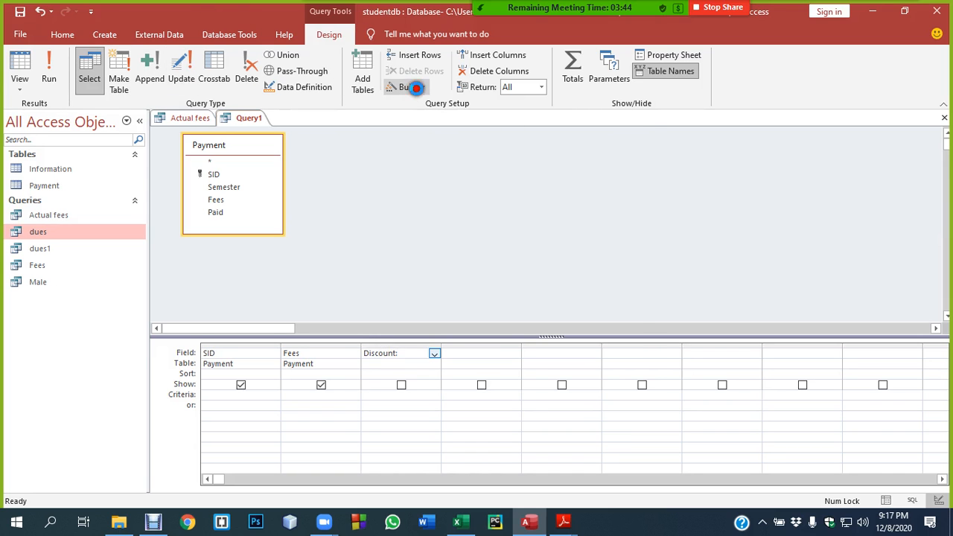
click(326, 233)
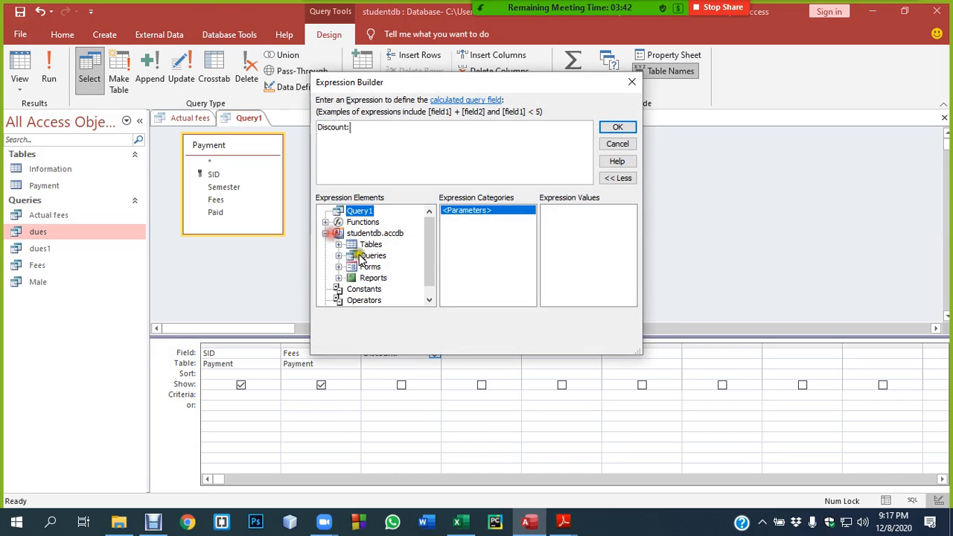
click(338, 244)
click(387, 267)
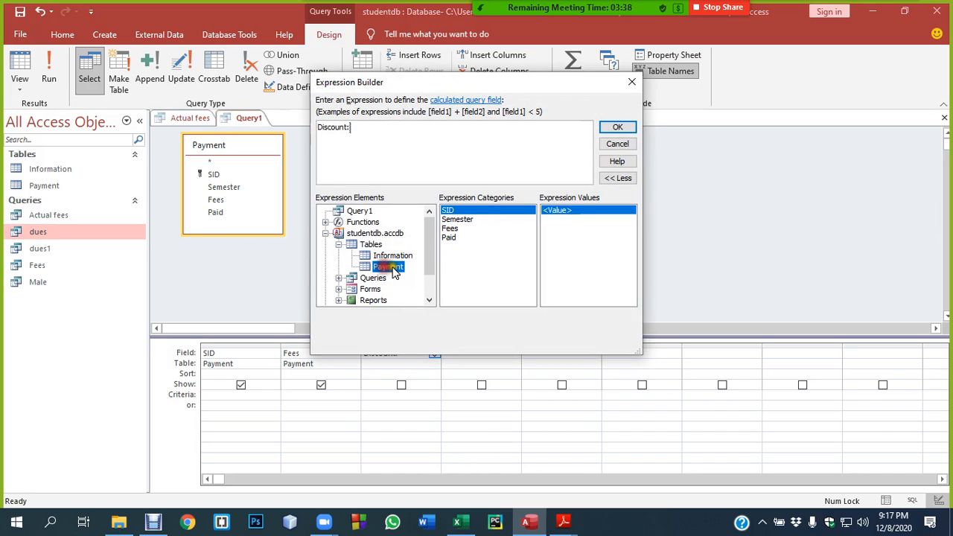
- Define the Discount expression as [Payment]![Fees] *0.2, without the placeholder, and accept it
double_click(449, 228)
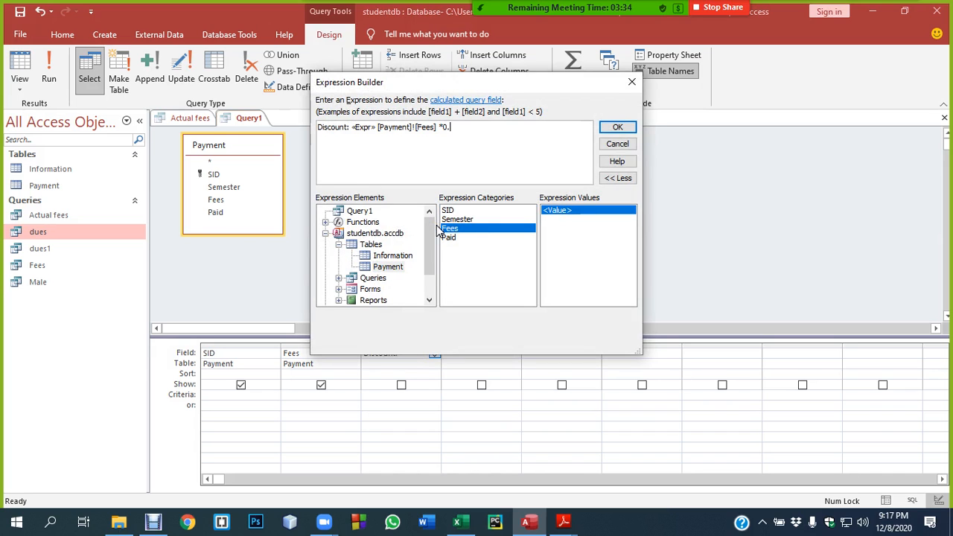
click(363, 128)
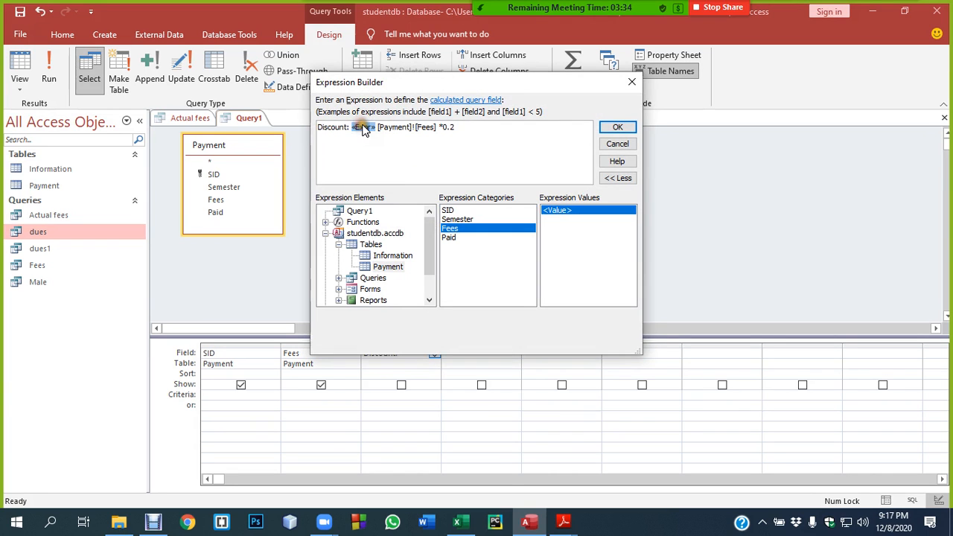
key(Delete)
click(617, 128)
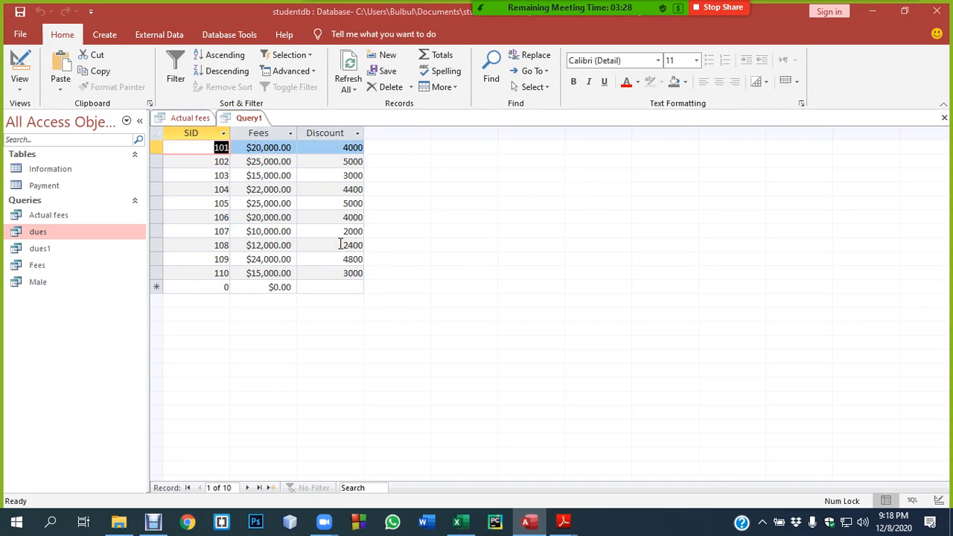
- Save the query as Discount and select it among the database's queries
key(ctrl+s)
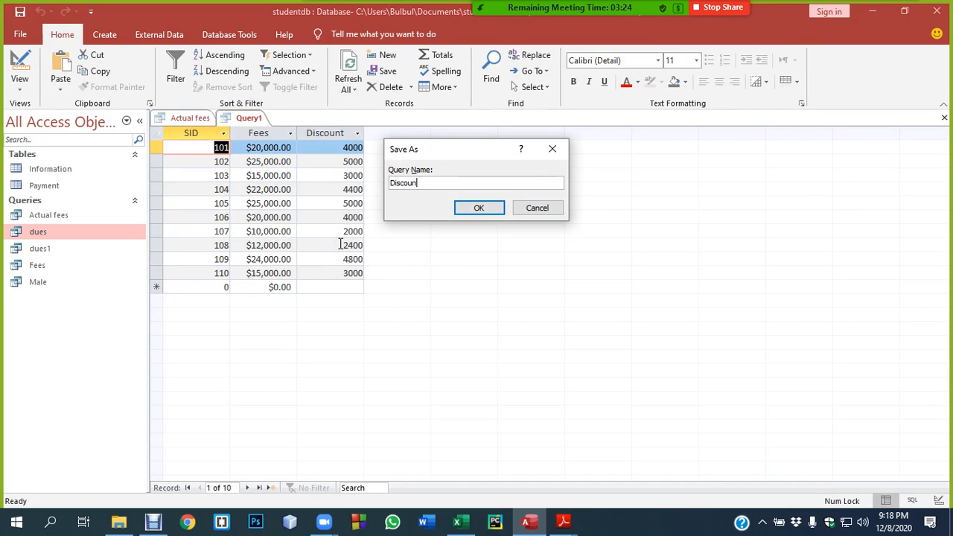
key(Return)
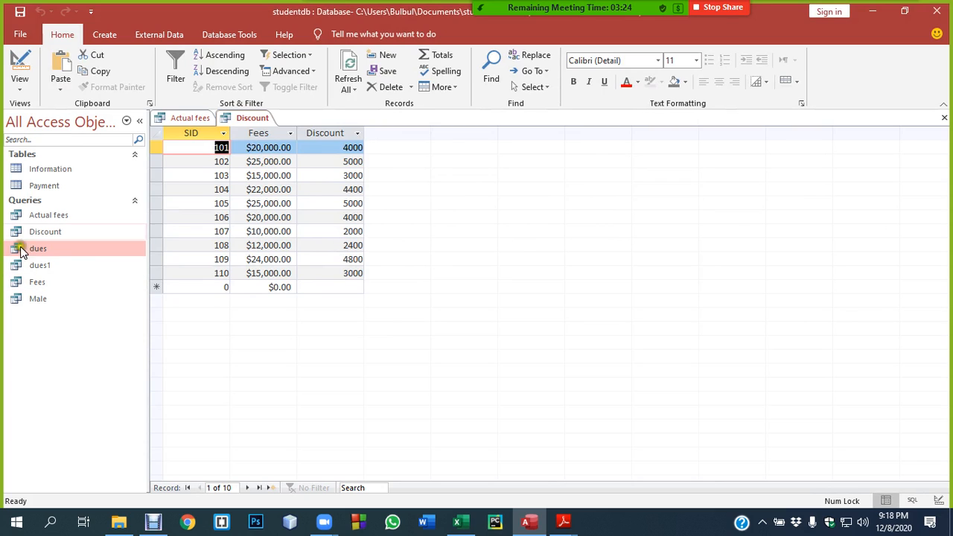
click(47, 233)
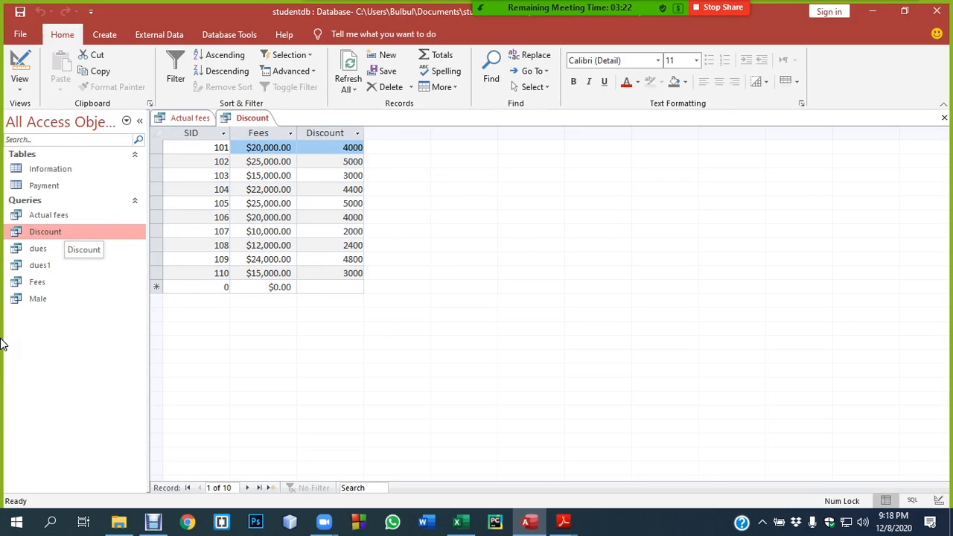
- Create a design-view query based on the saved Discount query and add its SID, Fees and Discount fields
click(105, 34)
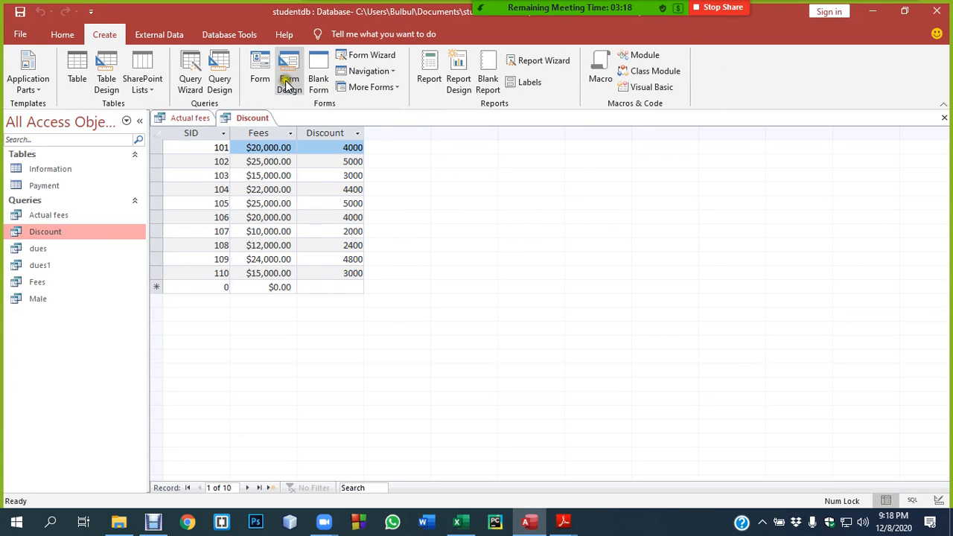
click(219, 79)
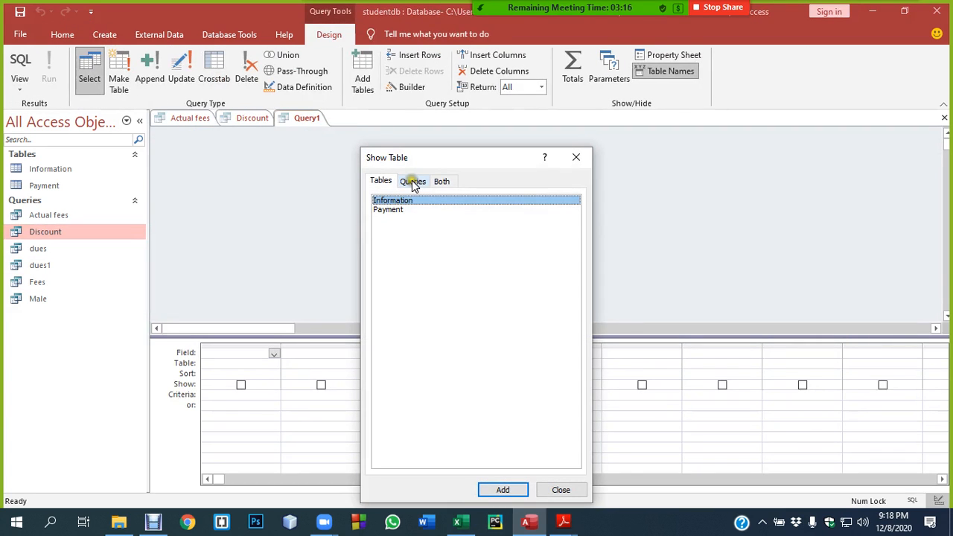
click(412, 182)
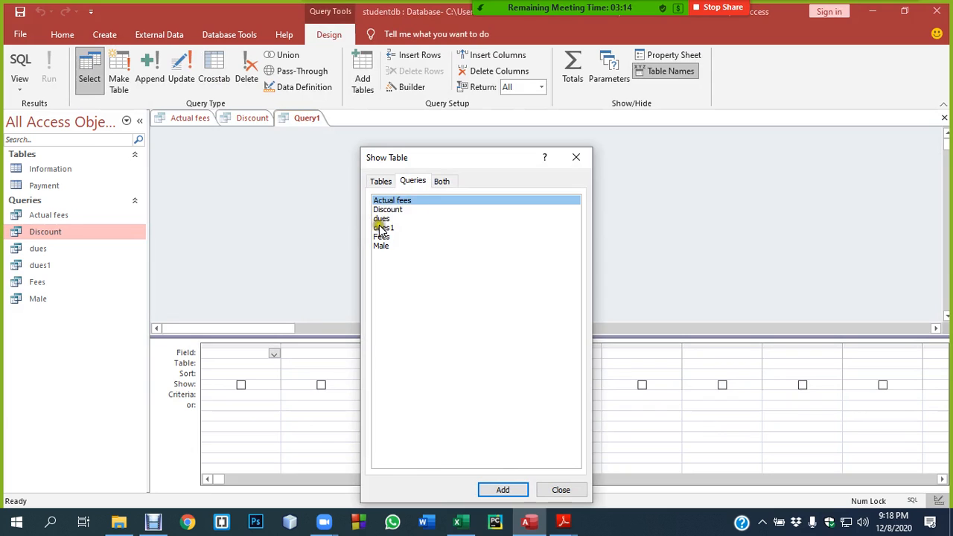
click(386, 210)
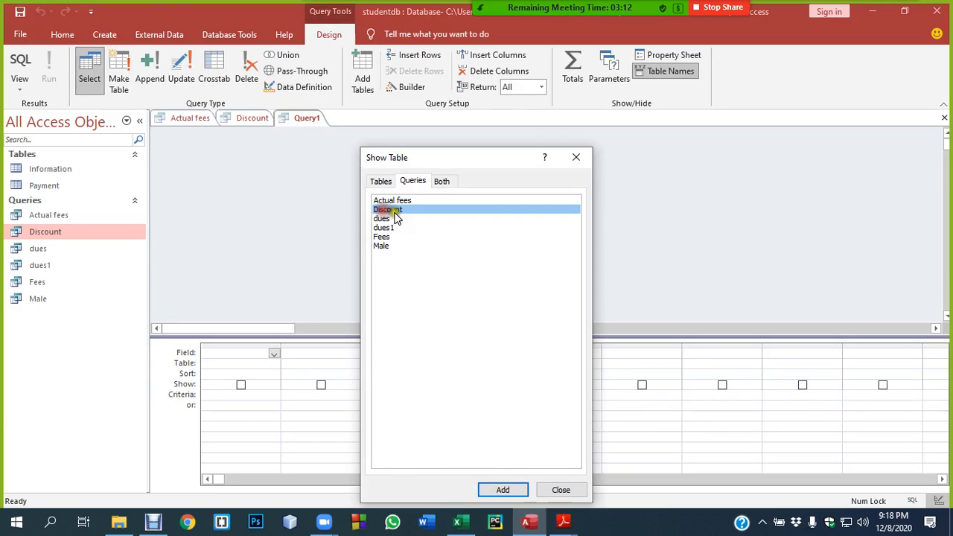
click(503, 488)
click(559, 490)
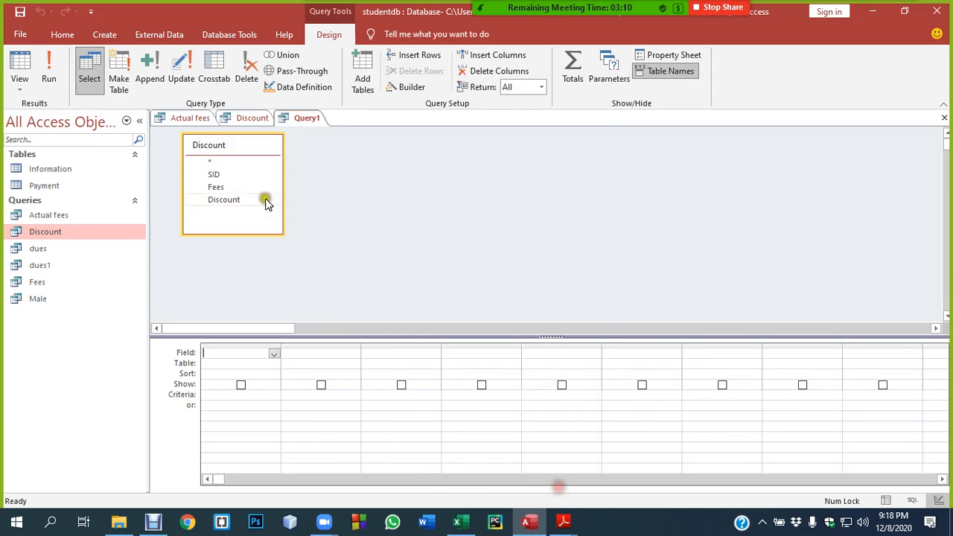
double_click(224, 176)
double_click(219, 187)
double_click(226, 201)
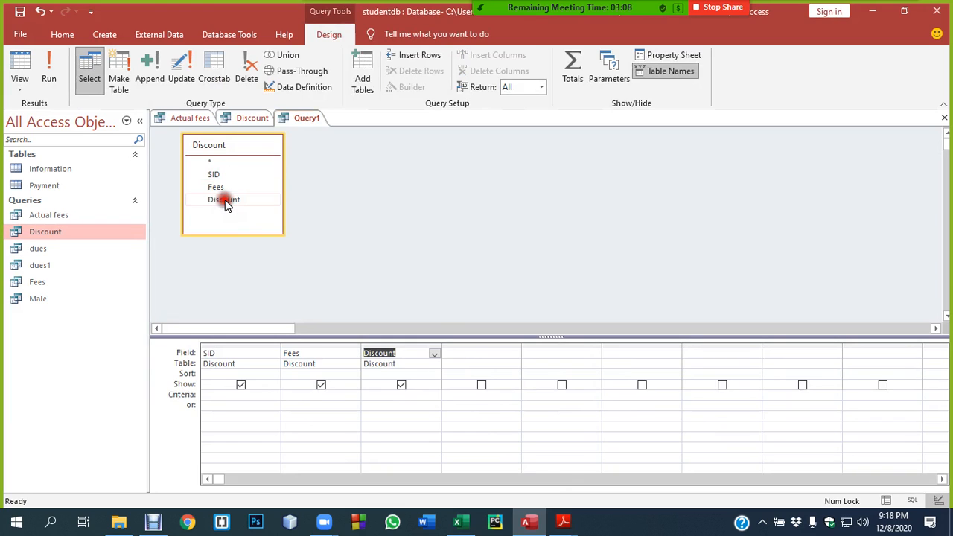
- Name the fourth query column ActualFees, open Expression Builder for it and list the Discount query's fields
click(473, 353)
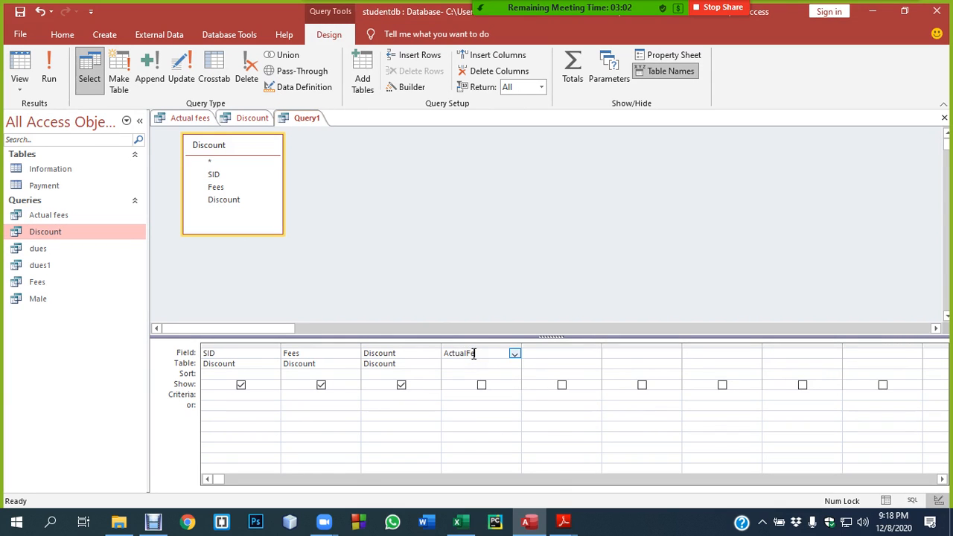
click(406, 86)
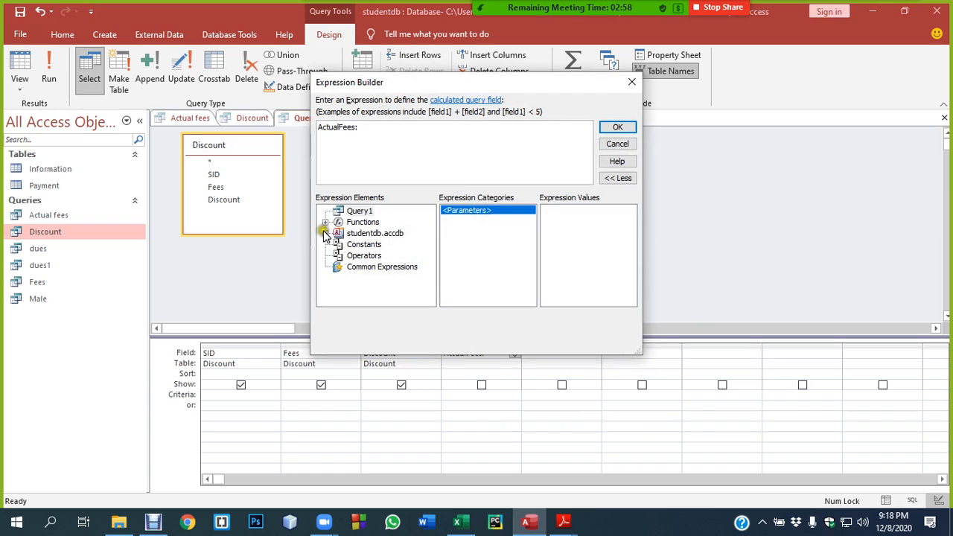
click(325, 233)
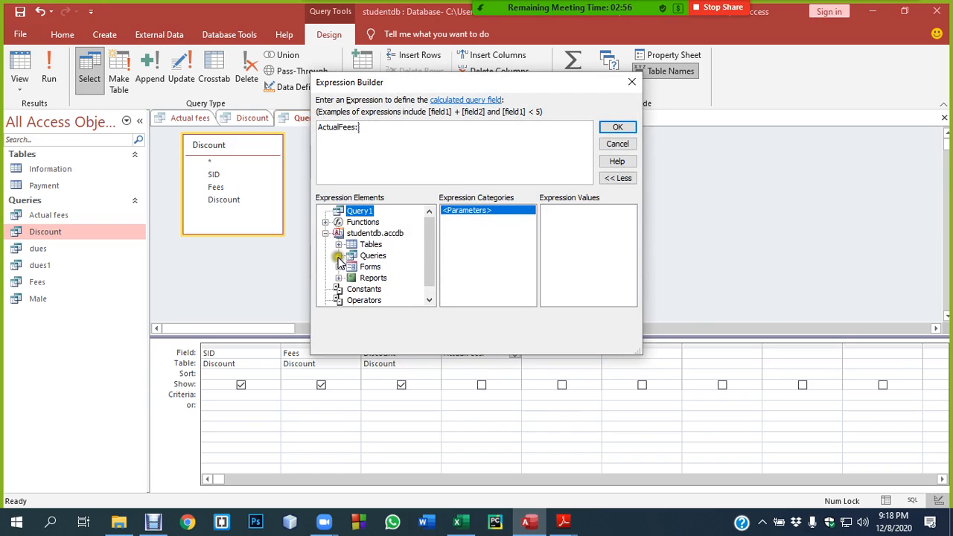
click(341, 256)
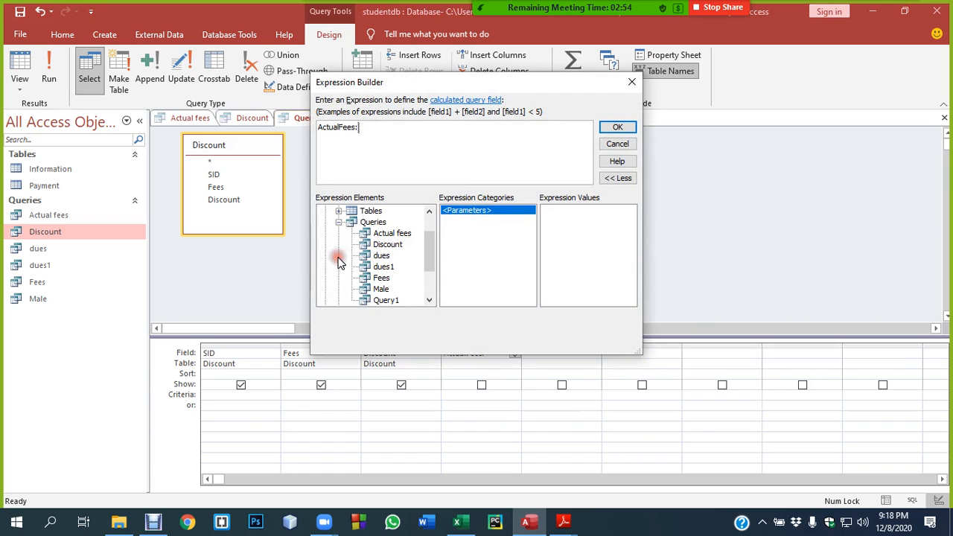
click(388, 245)
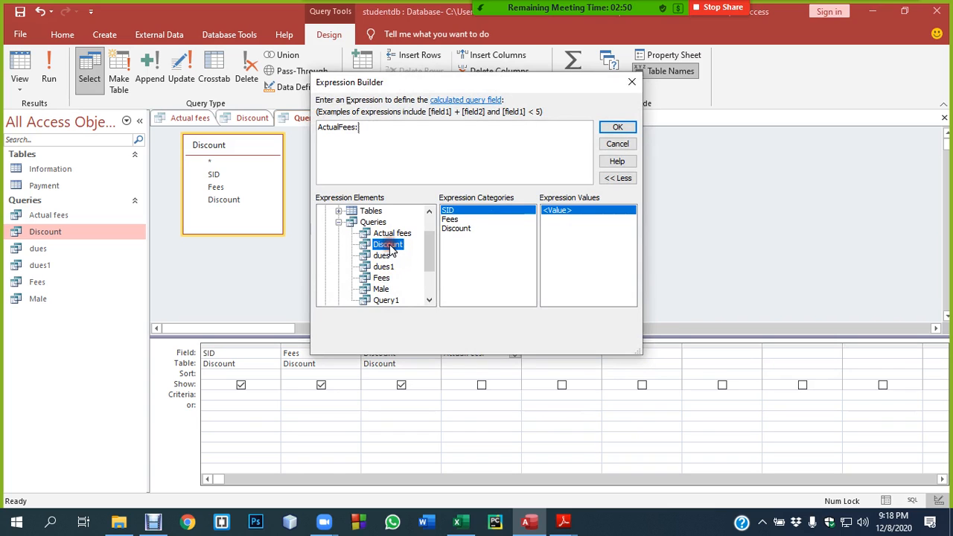
- Define the ActualFees expression as [Discount]![Fees] - [Discount]![Discount], without the placeholder, and accept it
double_click(450, 220)
text(-)
double_click(455, 228)
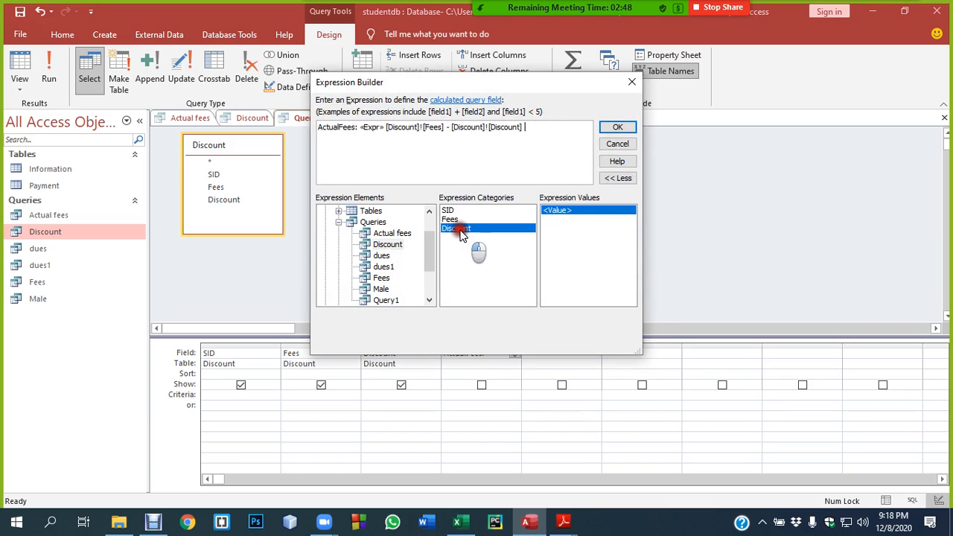
click(373, 128)
key(Delete)
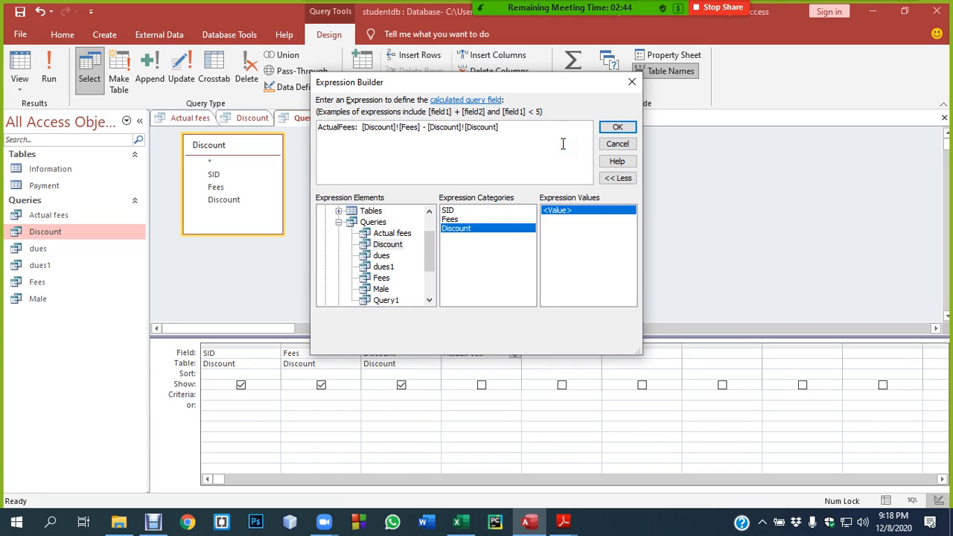
click(620, 127)
- Run the query built on Discount and save it as ActualFees1
click(48, 71)
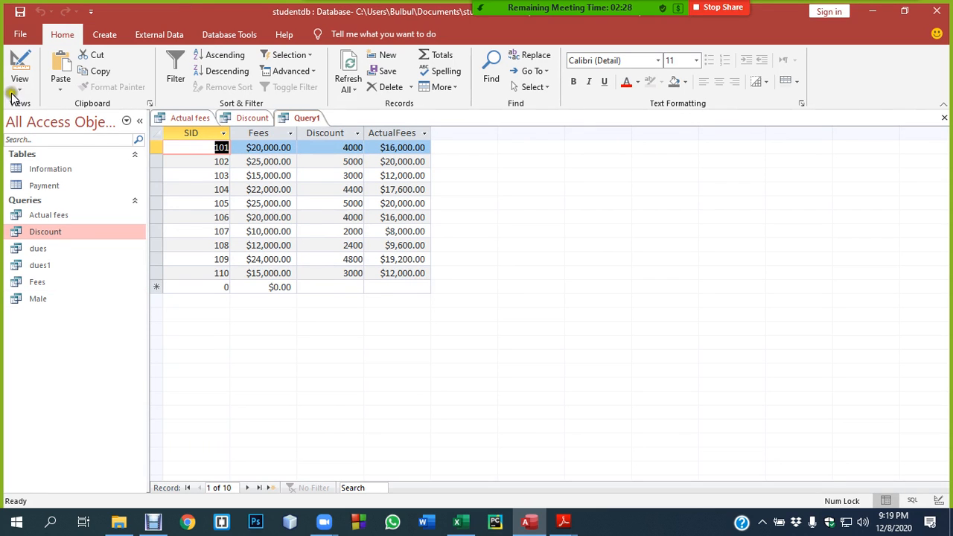
click(19, 11)
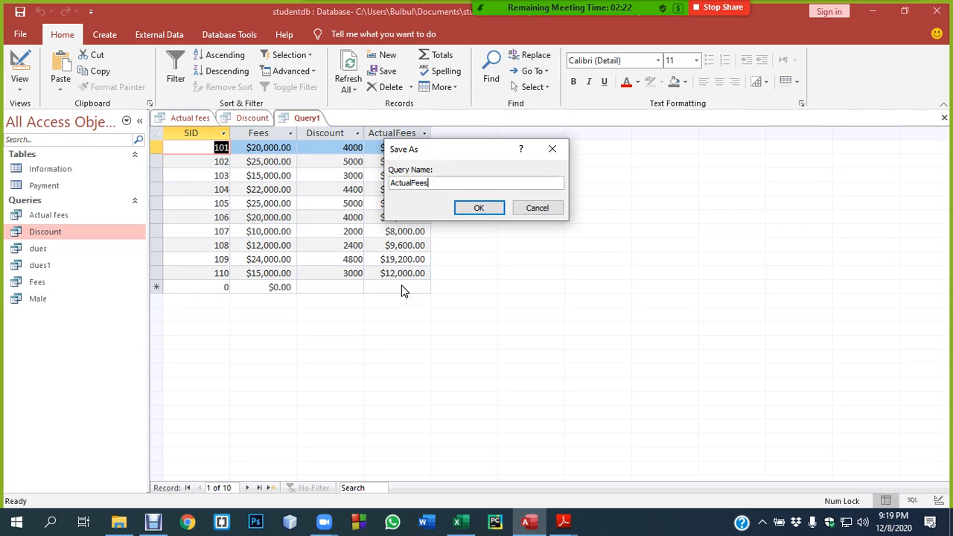
key(Return)
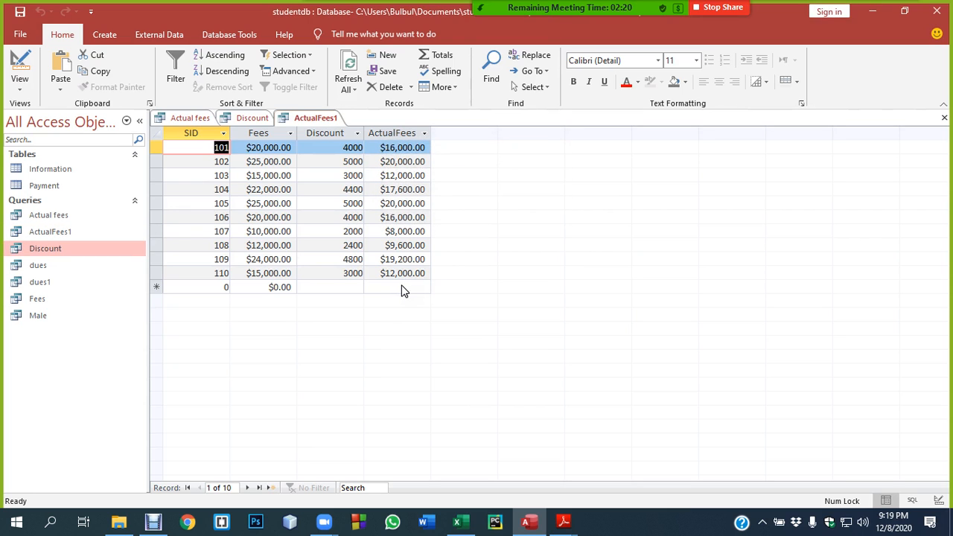
- Compare the results of the Actual fees, Discount and ActualFees1 queries
click(187, 119)
click(252, 119)
click(315, 119)
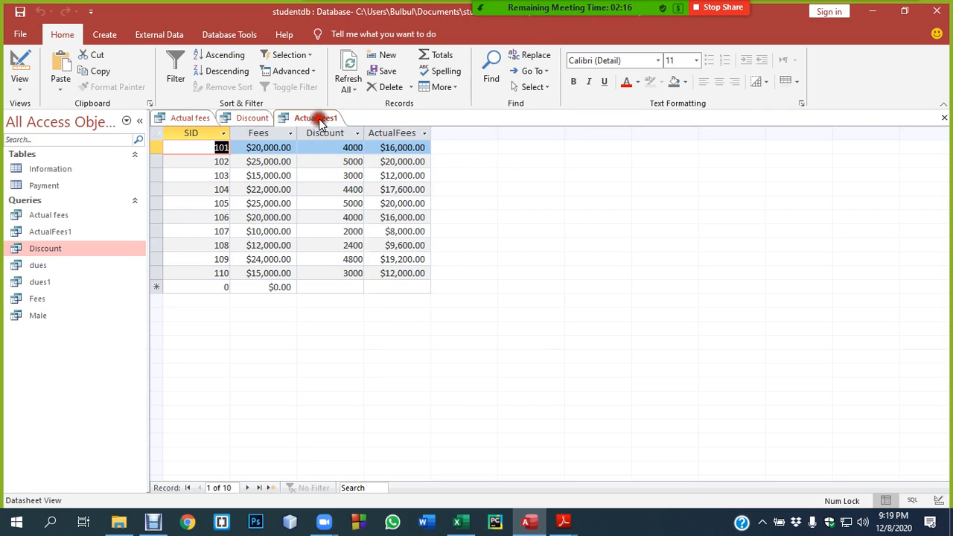
click(189, 119)
- Switch to MS Access 02.pdf in Adobe Reader and review the query tasks and the Information form task
mouse_move(562, 521)
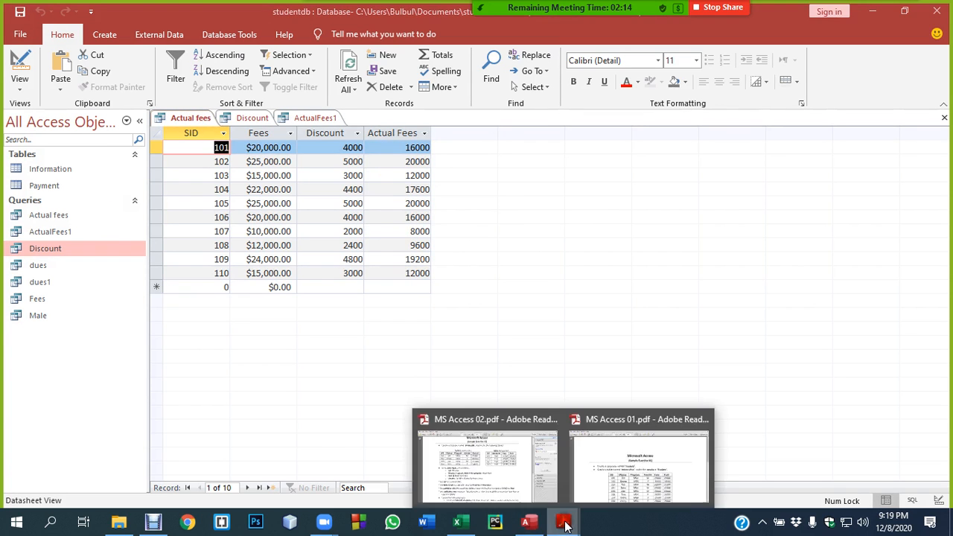
click(511, 489)
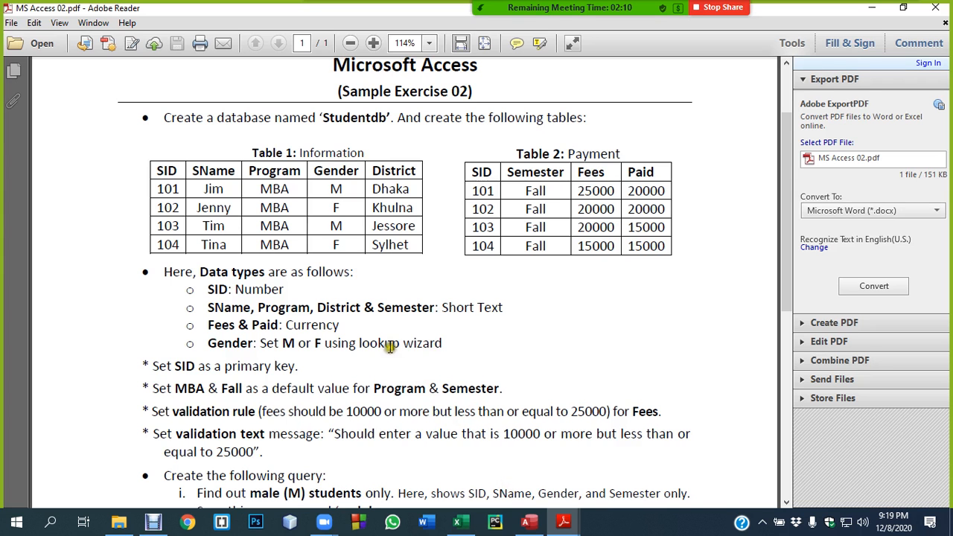
scroll(389, 347, down, 5)
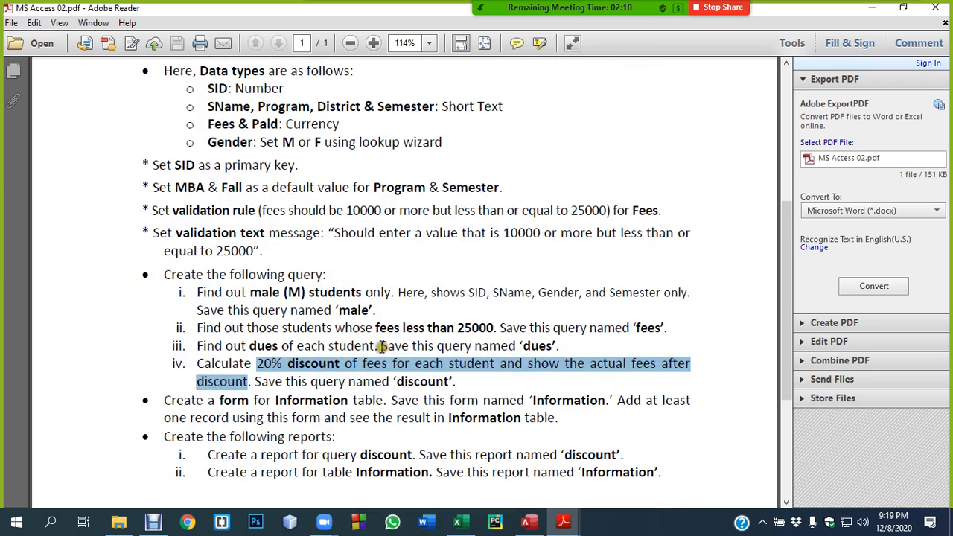
click(332, 368)
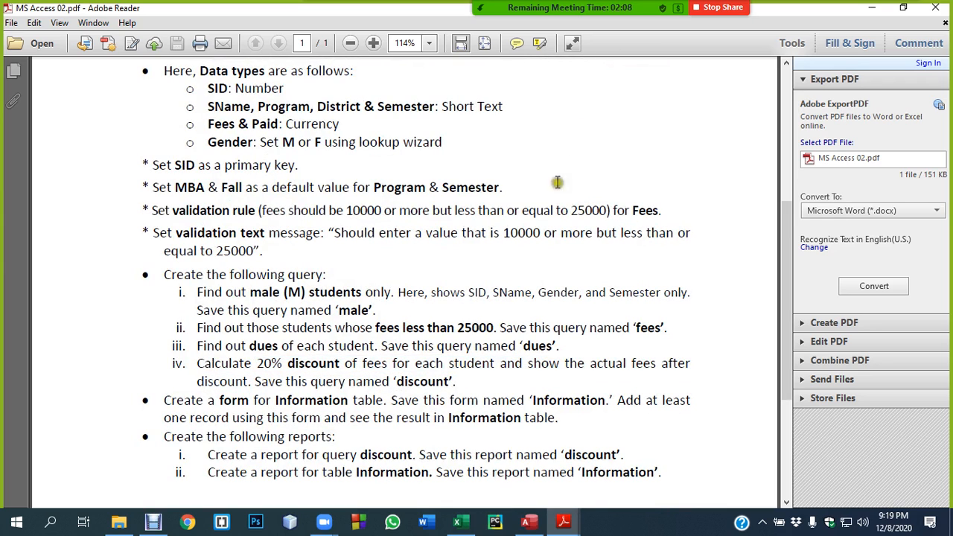
drag(457, 381, 168, 283)
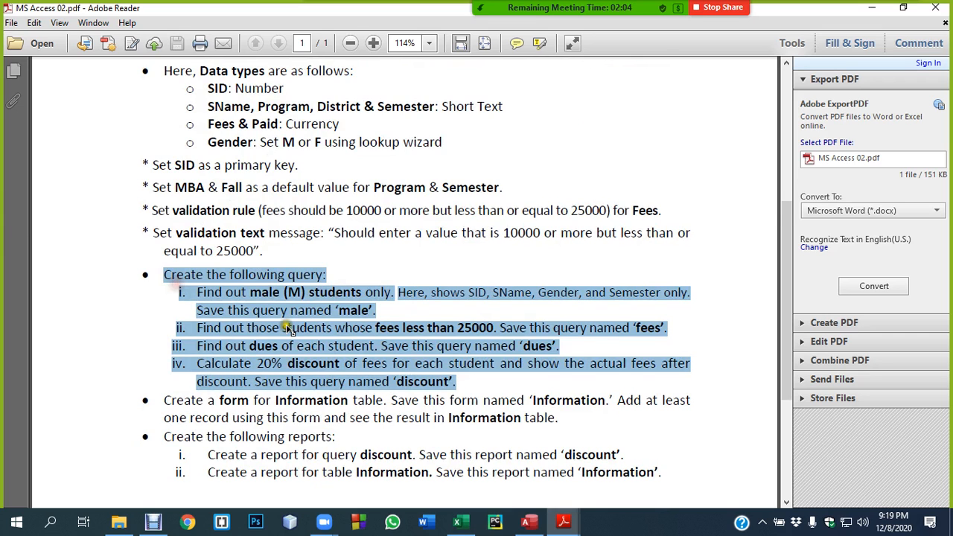
scroll(298, 323, down, 1)
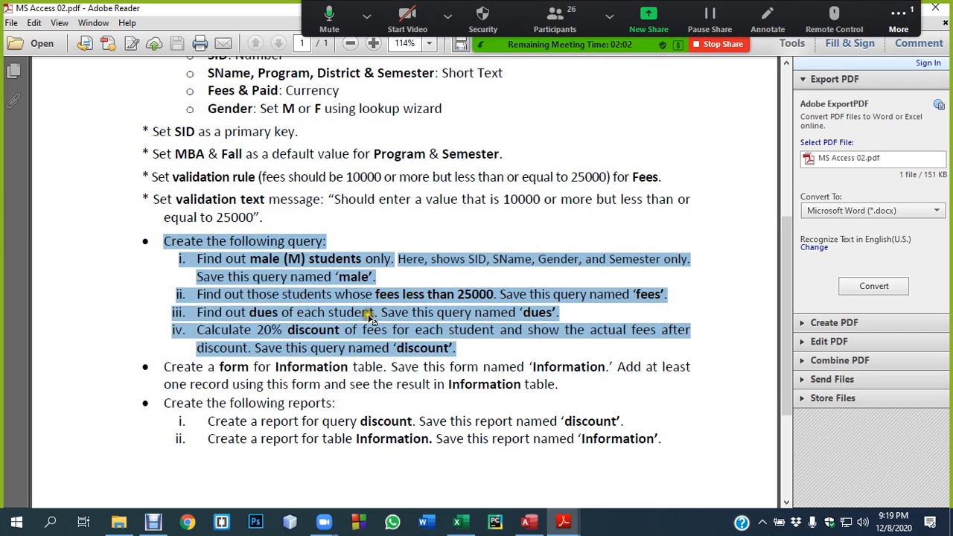
drag(219, 366, 445, 384)
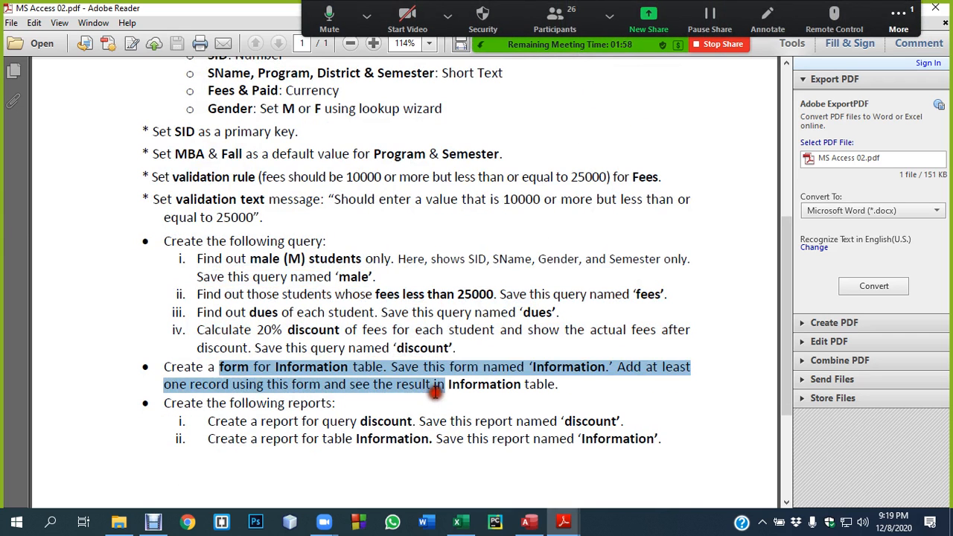
click(312, 368)
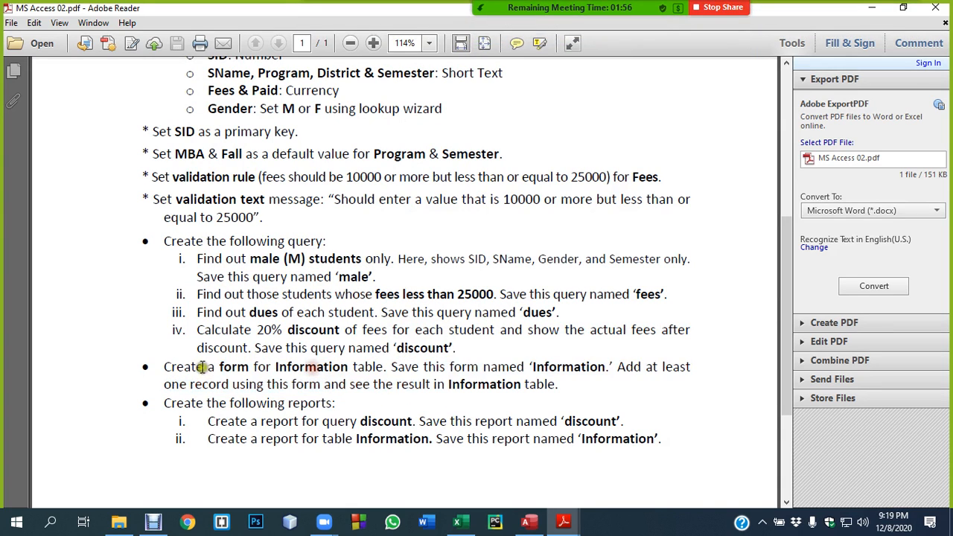
- Highlight the Information form task in the PDF and read its naming and record-adding requirements
drag(183, 367, 373, 366)
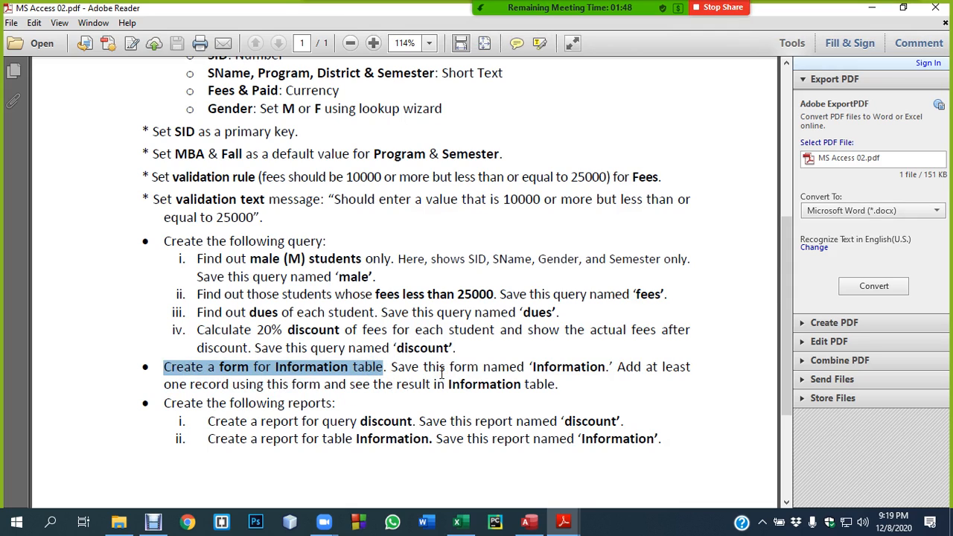
click(442, 371)
drag(558, 385, 179, 366)
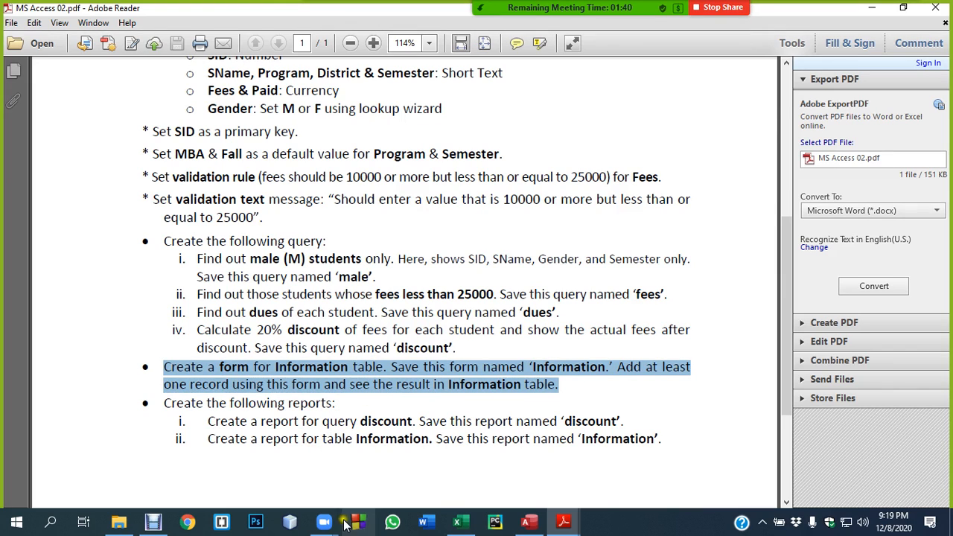
- Switch to the studentdb database in Access and close all the open queries
mouse_move(529, 525)
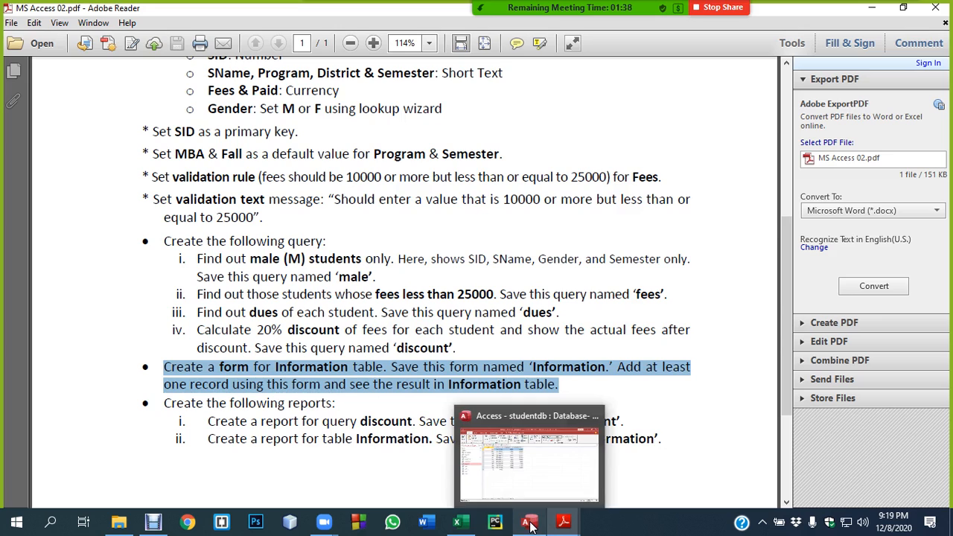
click(523, 461)
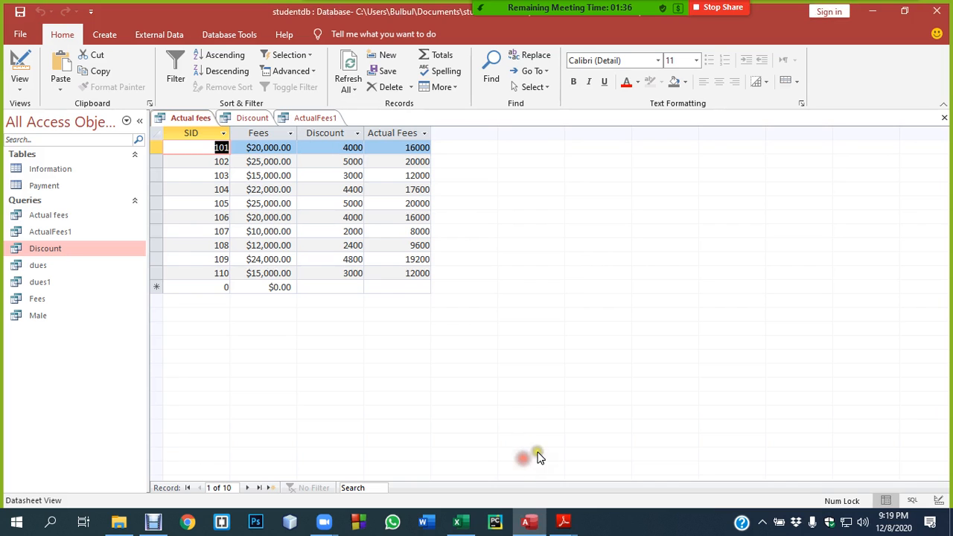
right_click(190, 116)
click(223, 153)
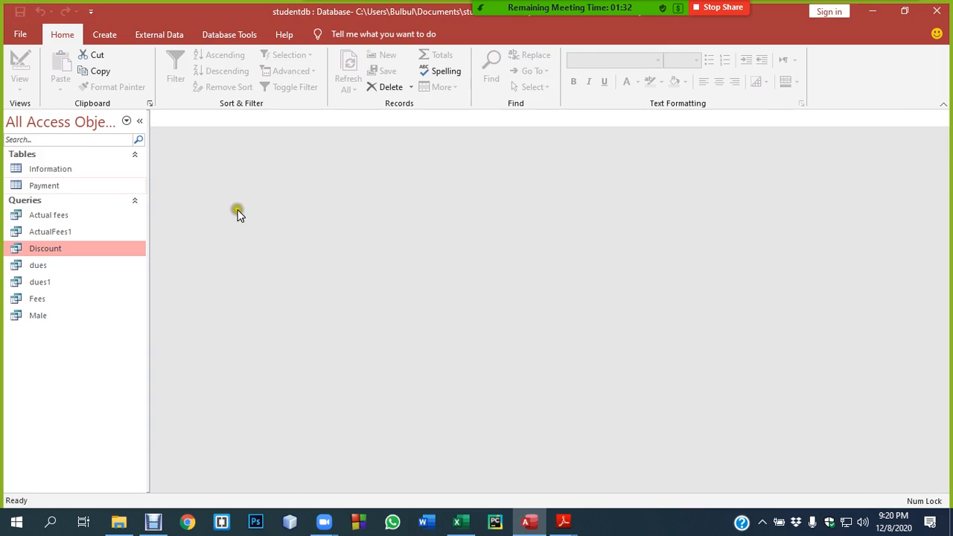
- Create a form based on the Information table, admit the waiting meeting participant, and show the form in Form View
click(60, 171)
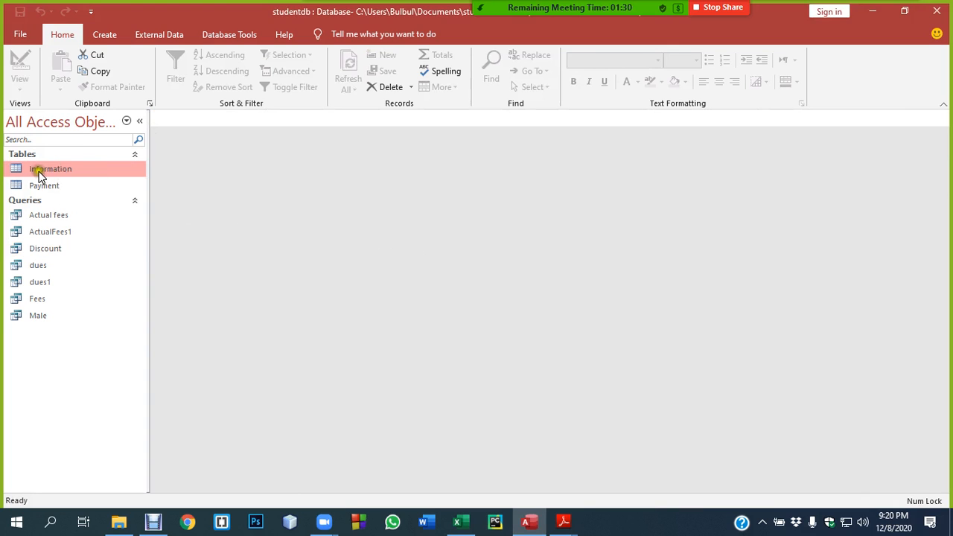
click(104, 36)
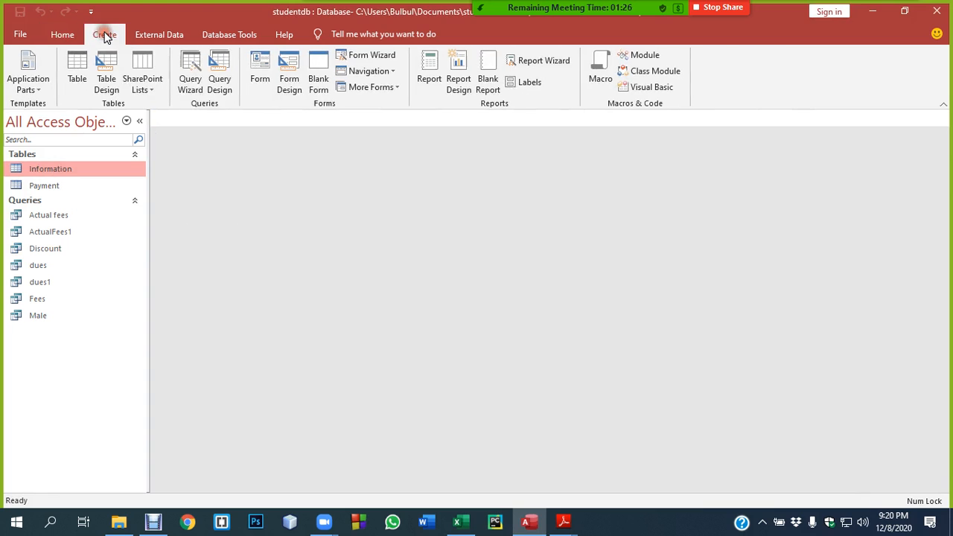
click(262, 68)
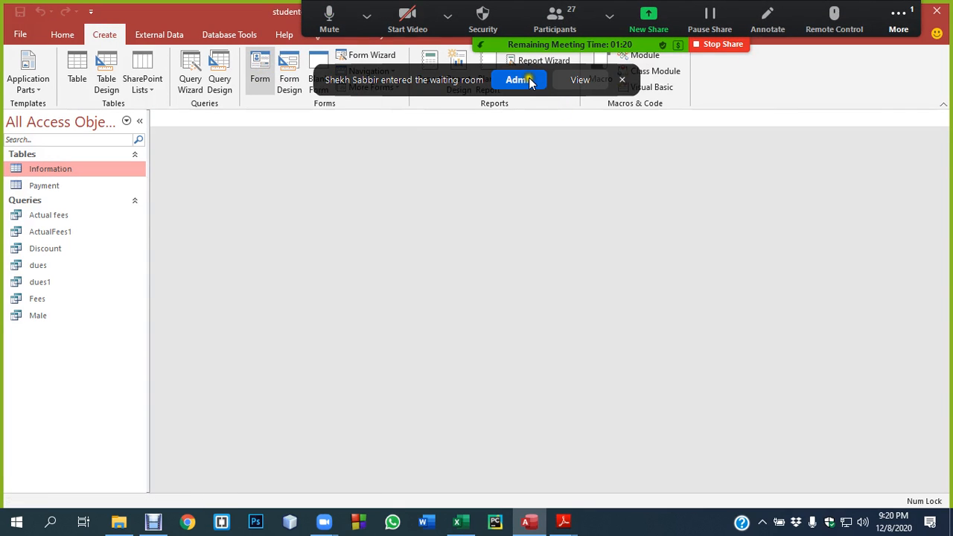
click(529, 78)
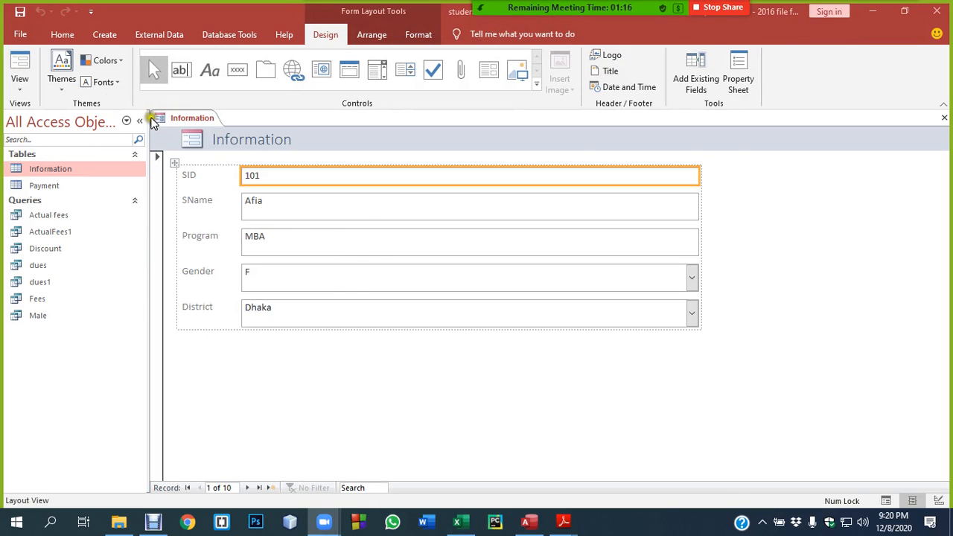
right_click(187, 122)
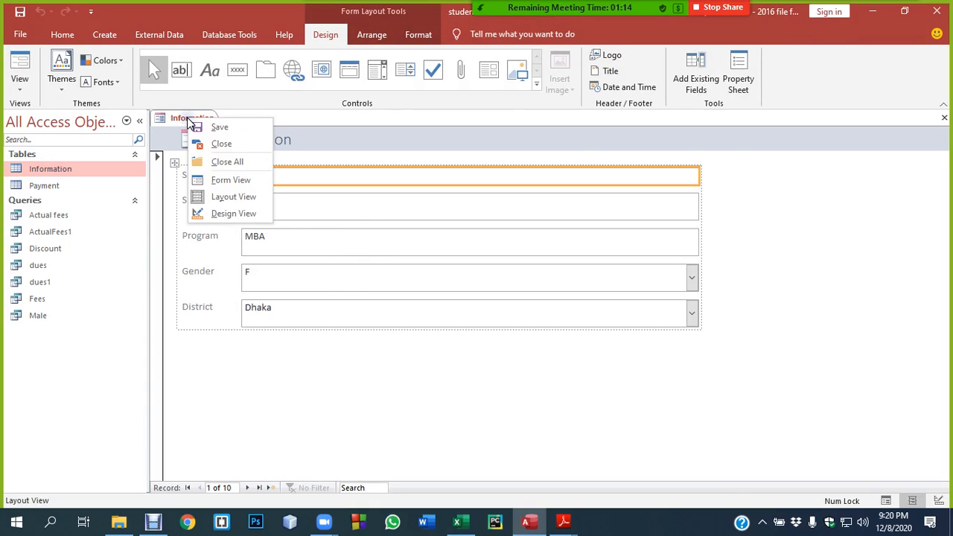
click(231, 180)
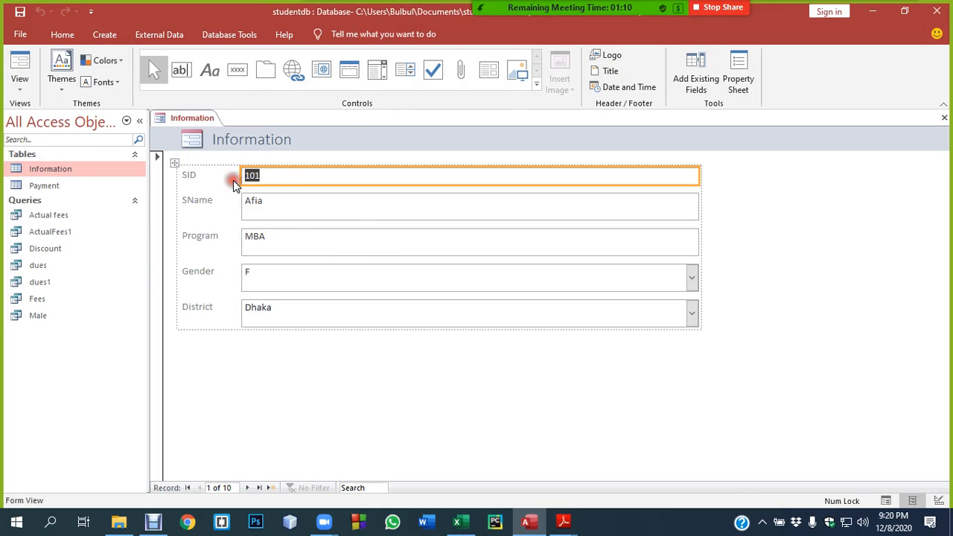
- Browse to the third and fourth records in the form and add a surname to each student's name
click(249, 488)
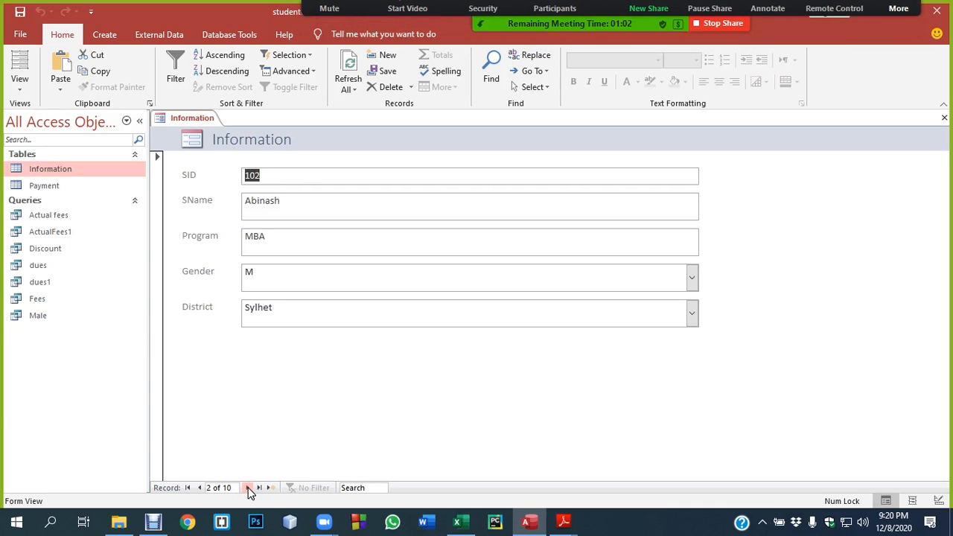
click(249, 488)
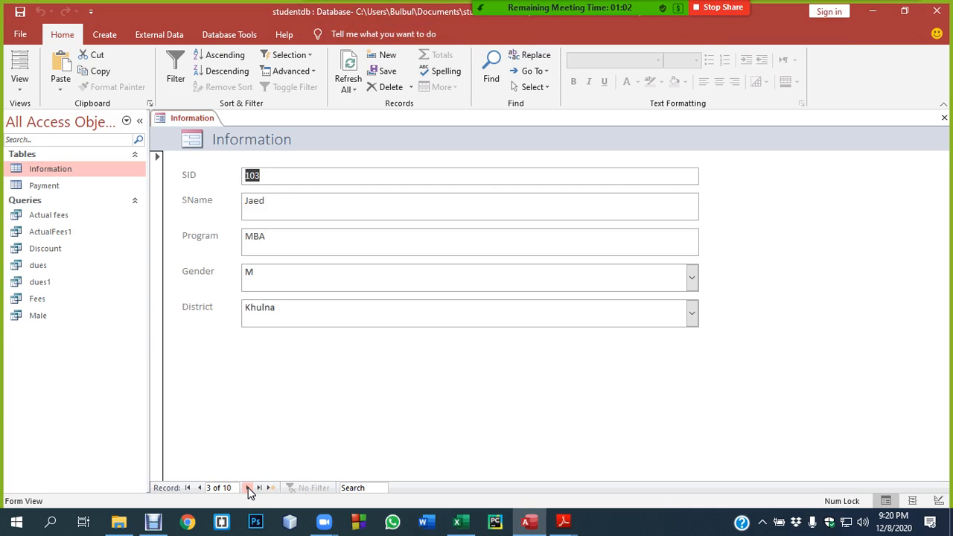
click(274, 203)
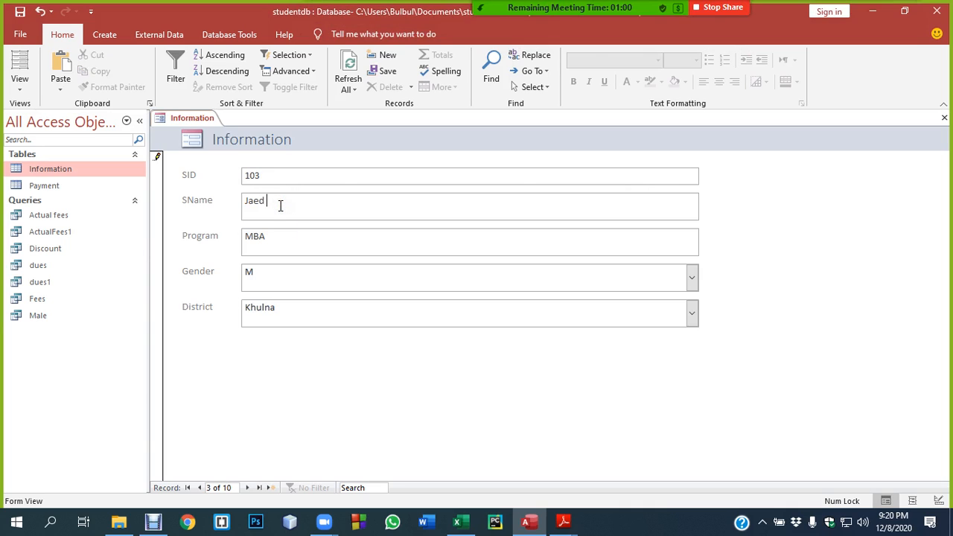
text(Hossain)
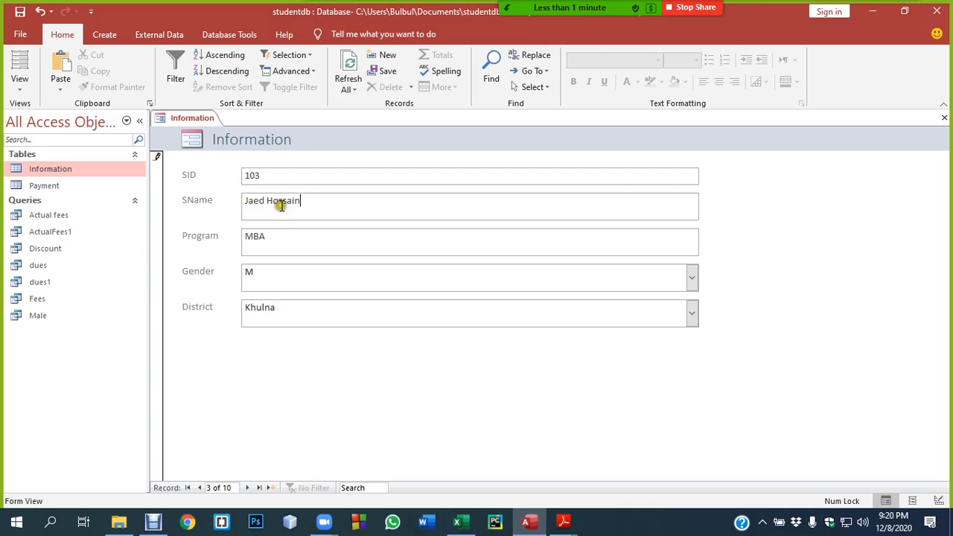
click(248, 488)
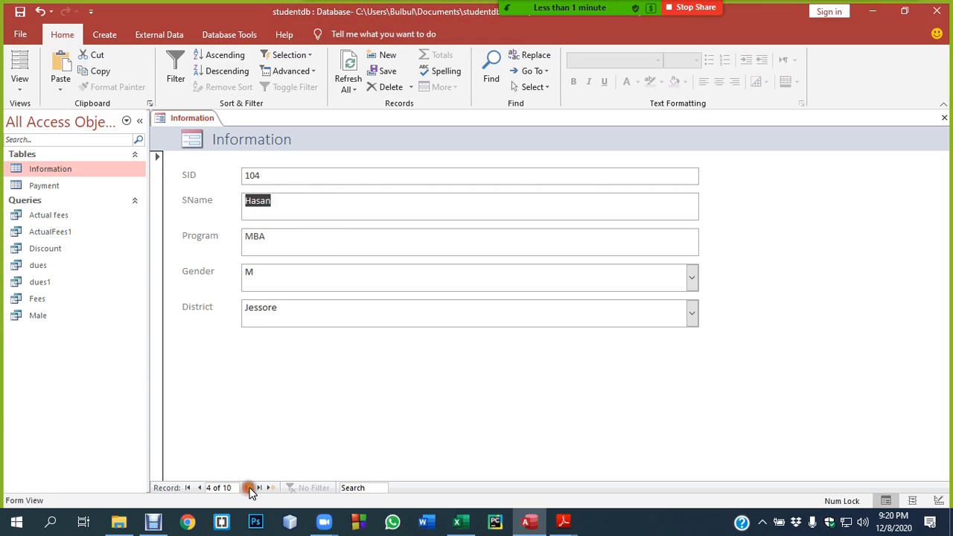
click(291, 201)
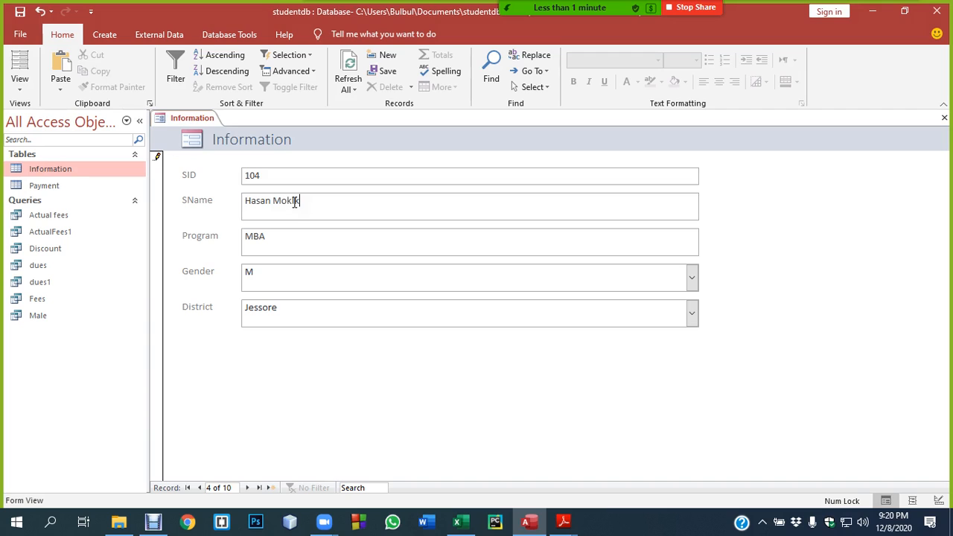
text(Molla)
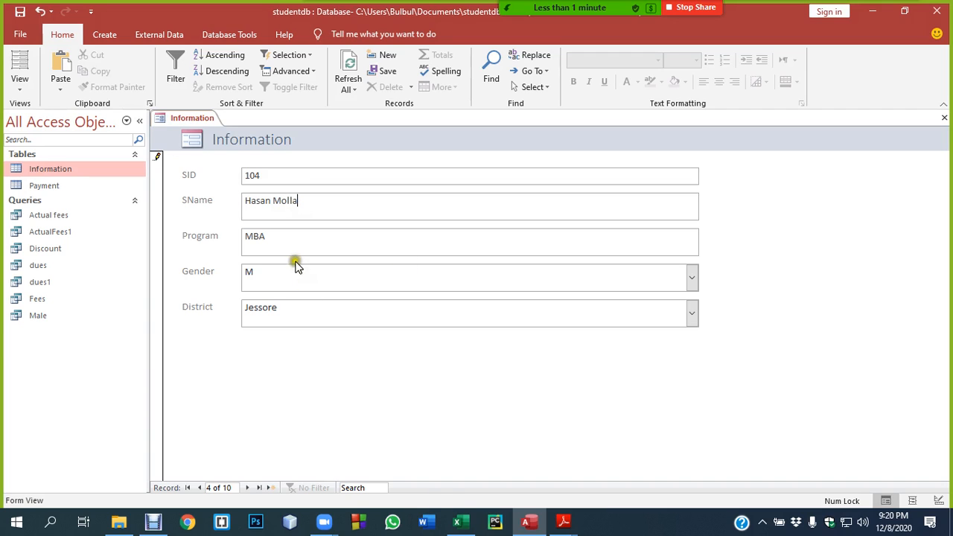
- Add a new form record with the next student ID, the student's name, program MBA, gender M and district Dhaka
click(271, 488)
click(229, 176)
text(111)
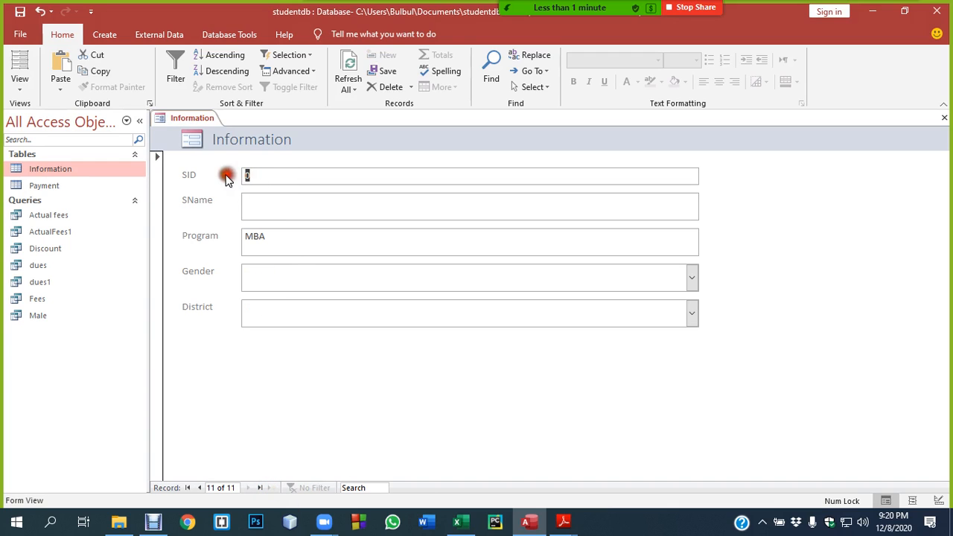
click(254, 205)
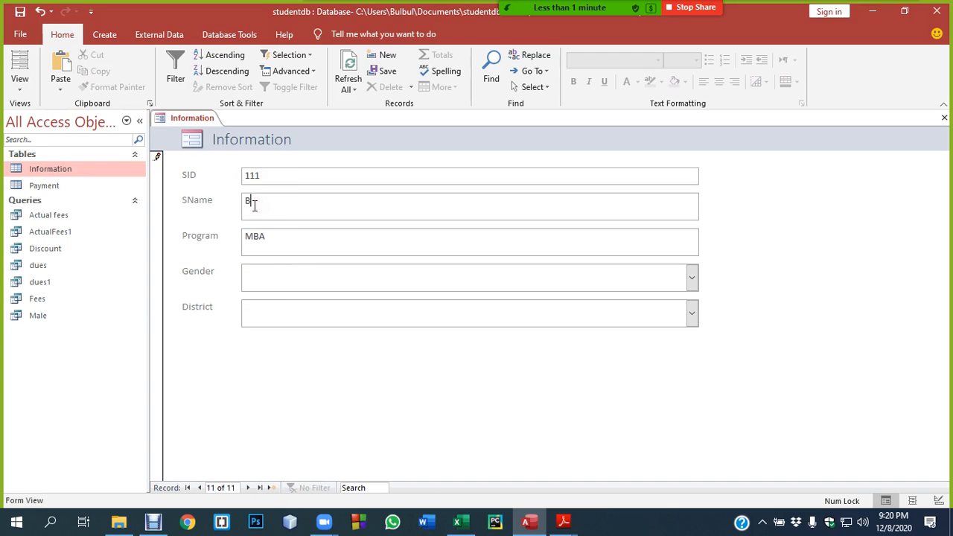
text(Bulbul)
key(Tab)
key(Tab)
key(Tab)
text(D)
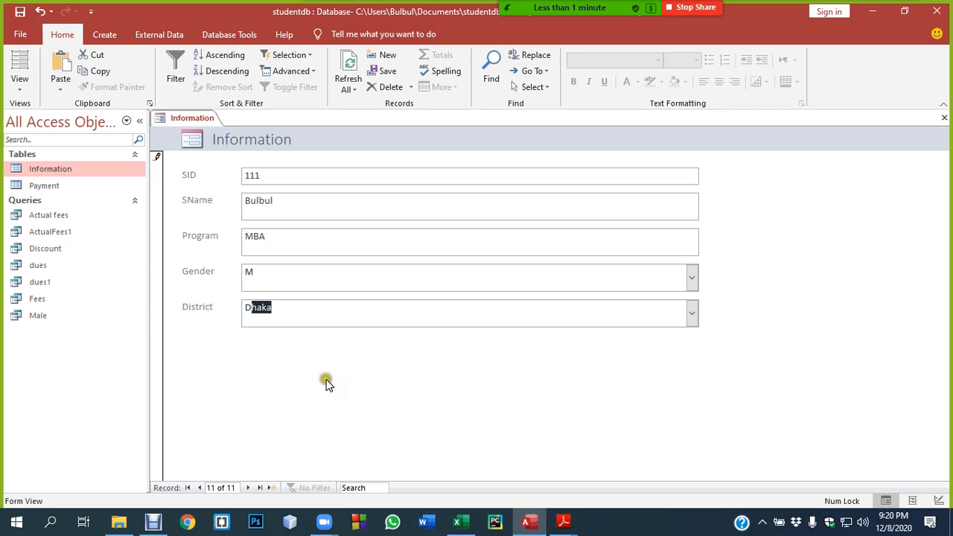
- Save the form as Information and close it, opening the Information table to check the edited and added records
click(20, 11)
click(484, 208)
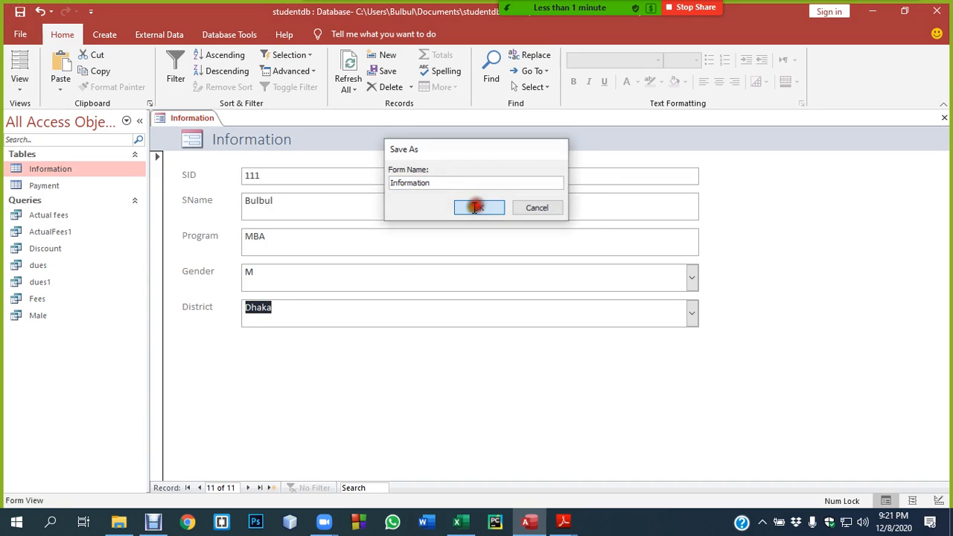
right_click(186, 119)
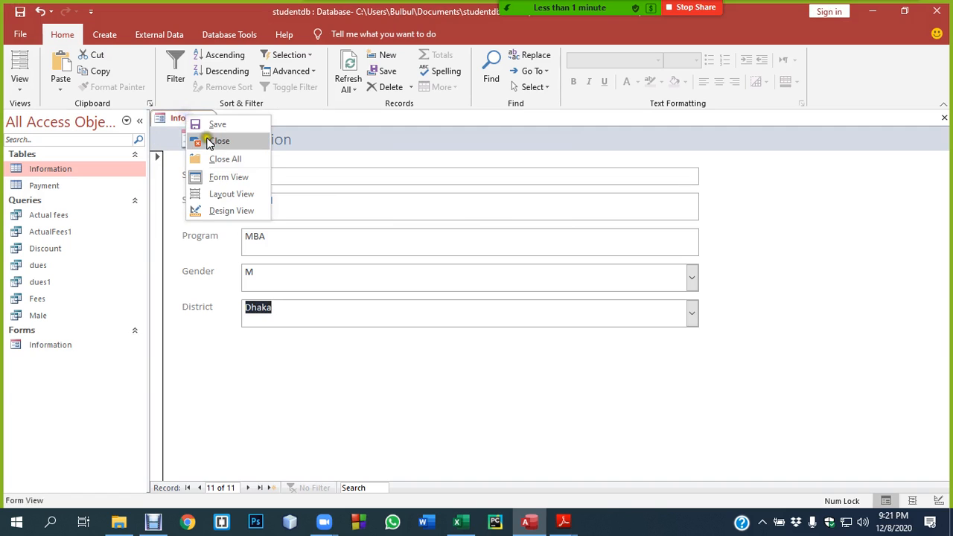
click(225, 141)
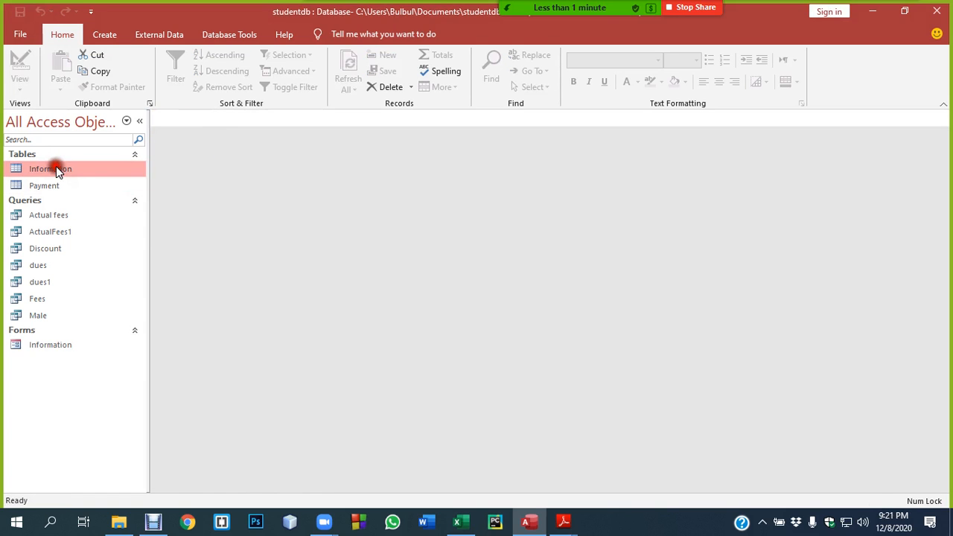
double_click(56, 168)
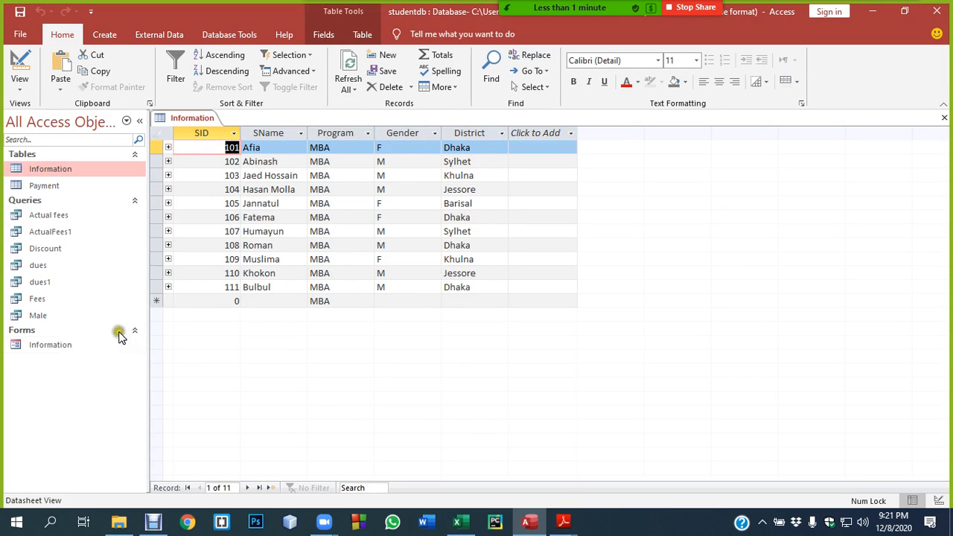
- Reopen the Information form and start a new record with the next student ID, the student's name and gender M
double_click(44, 346)
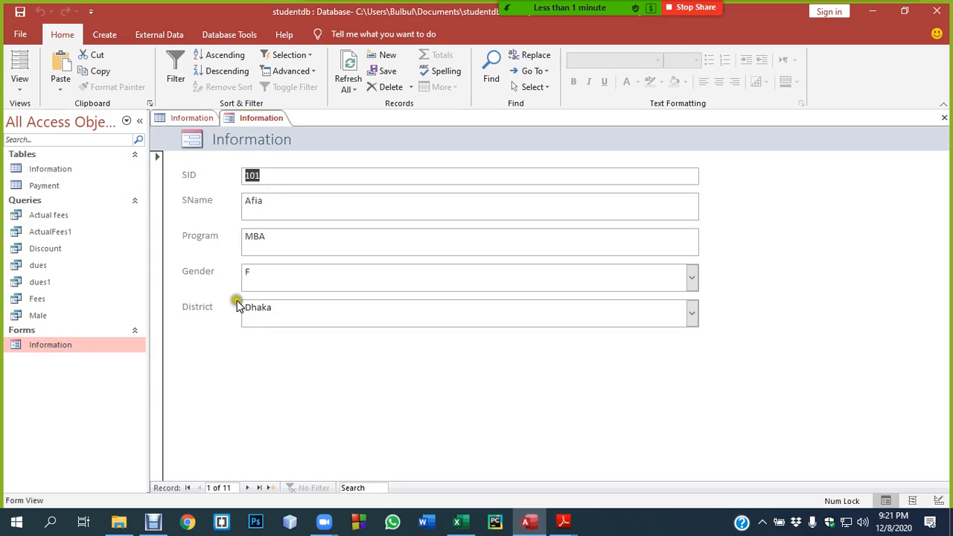
click(273, 487)
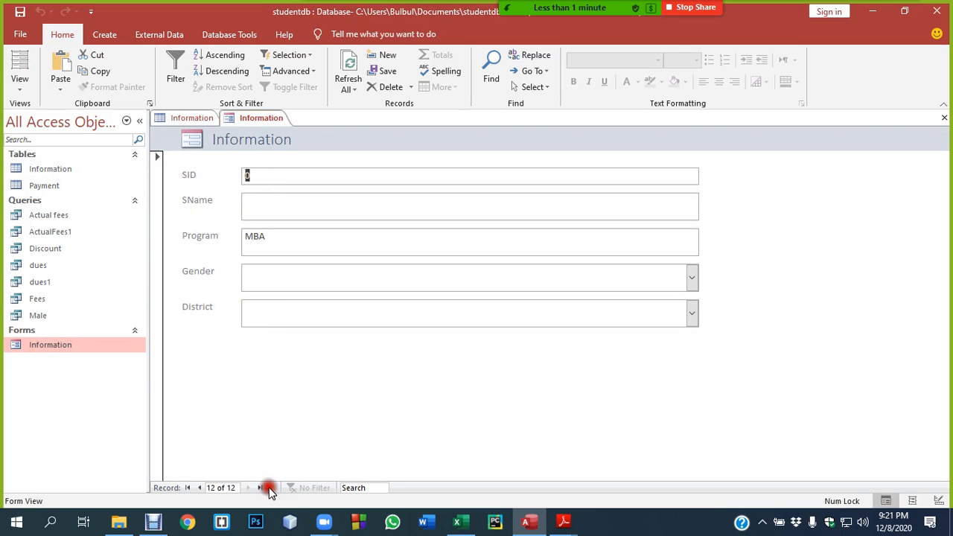
text(112)
click(253, 204)
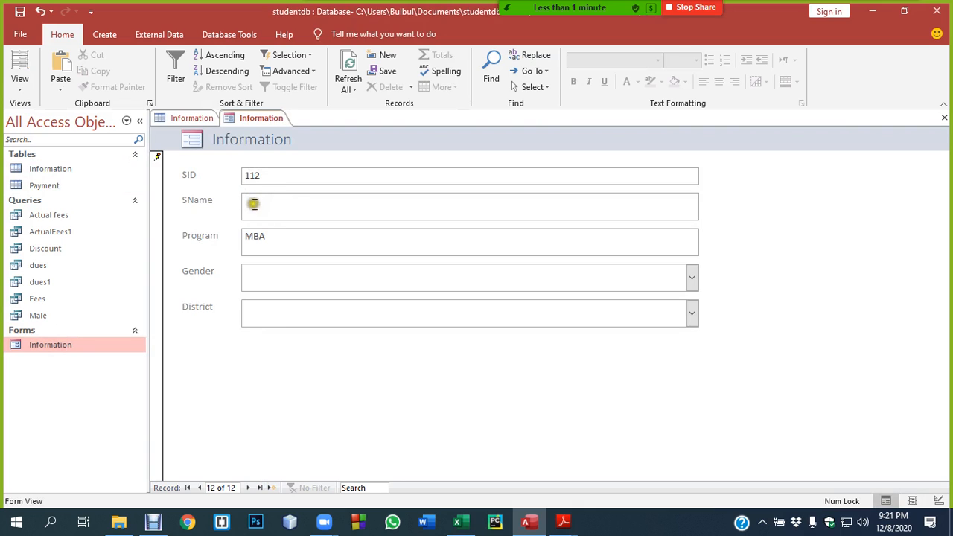
text(Shakil)
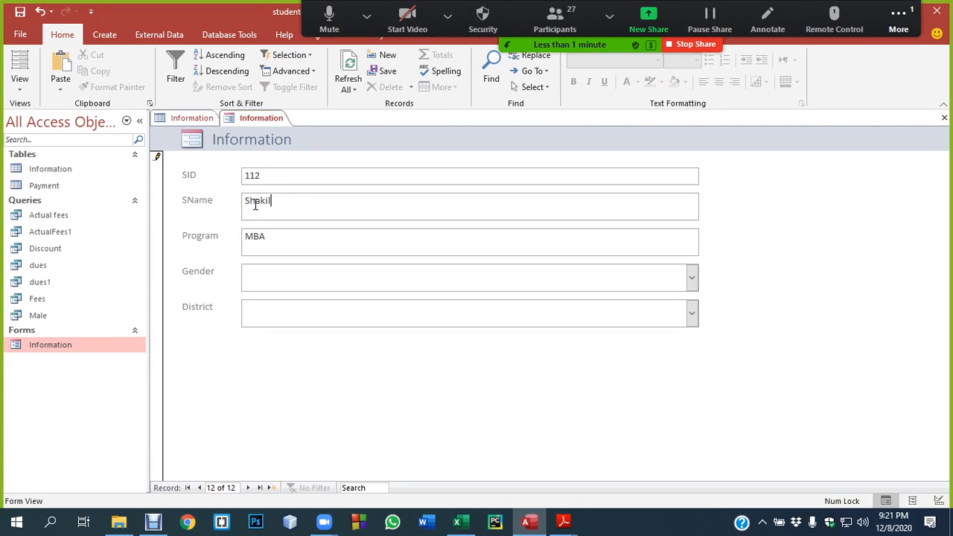
key(Tab)
key(Tab)
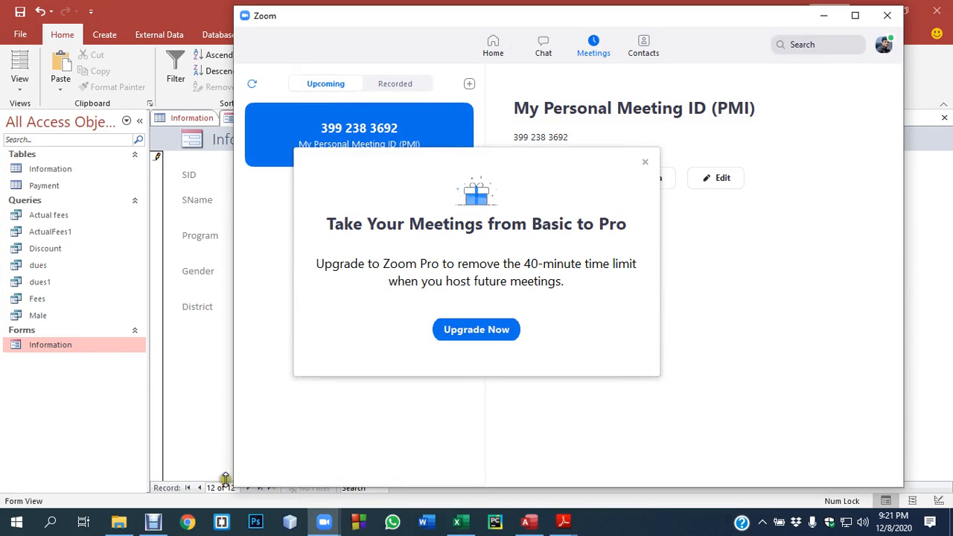
click(154, 521)
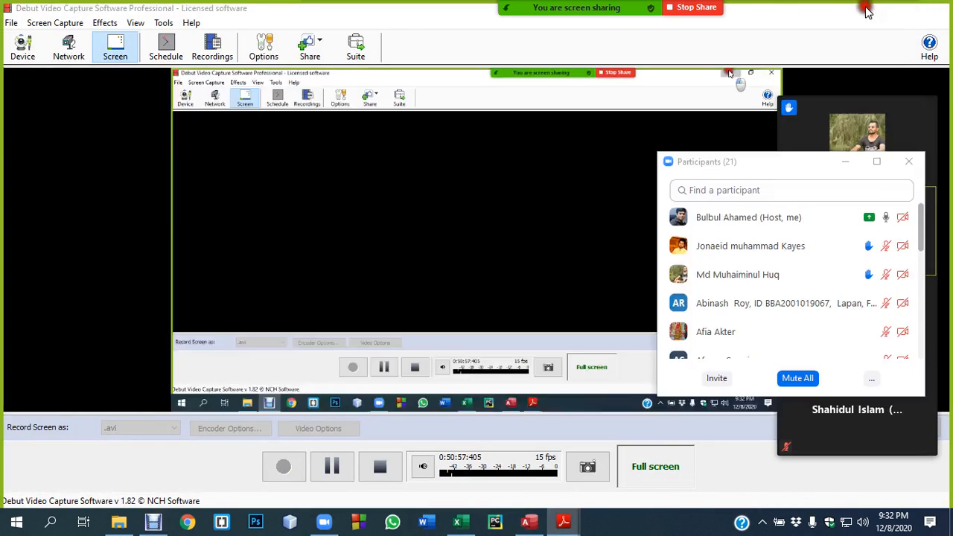
click(863, 8)
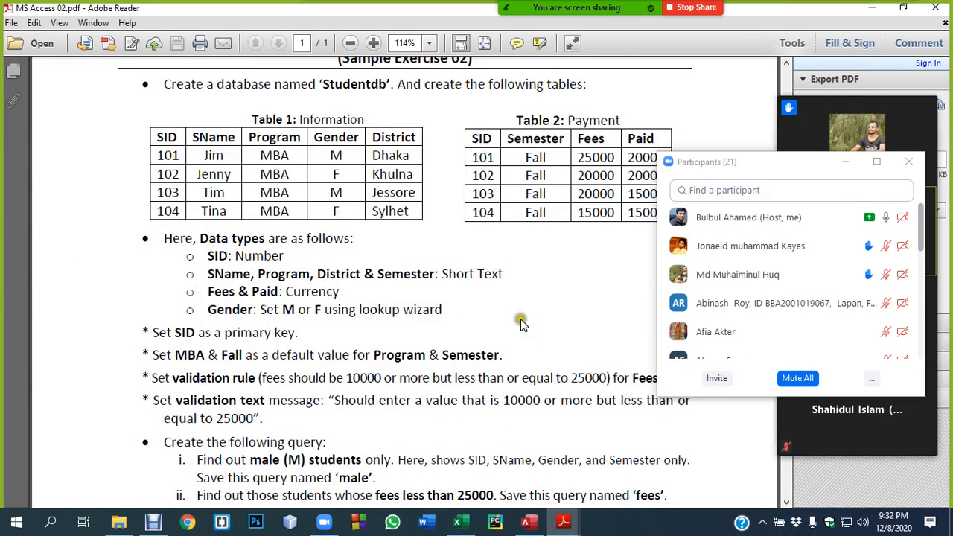
- Switch back to Access, set the new record's district to Sylhet and save the record
click(526, 523)
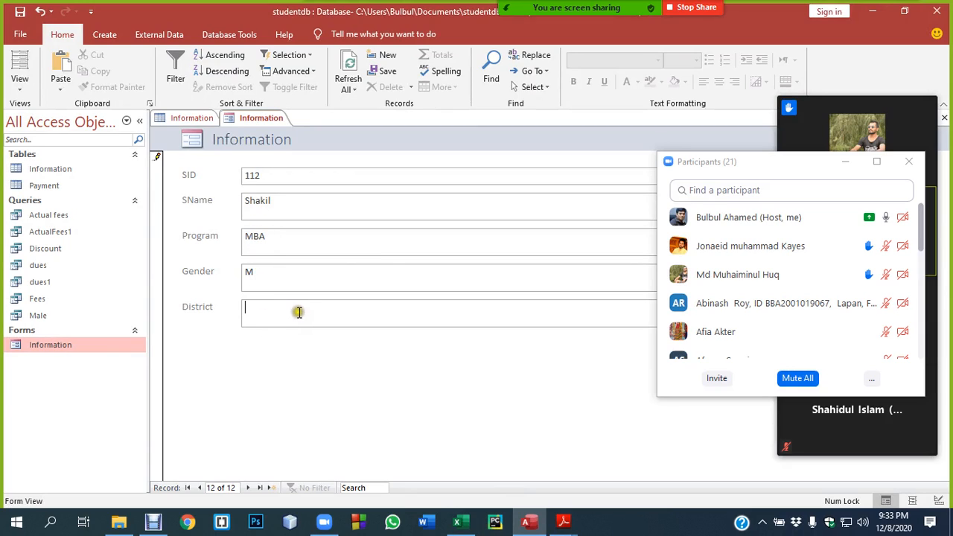
text(sylhet)
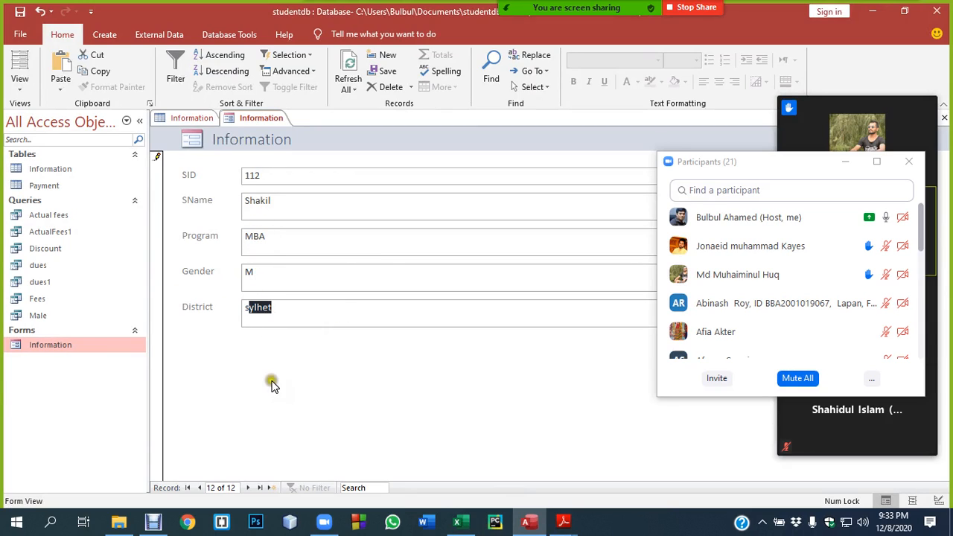
click(273, 363)
click(21, 12)
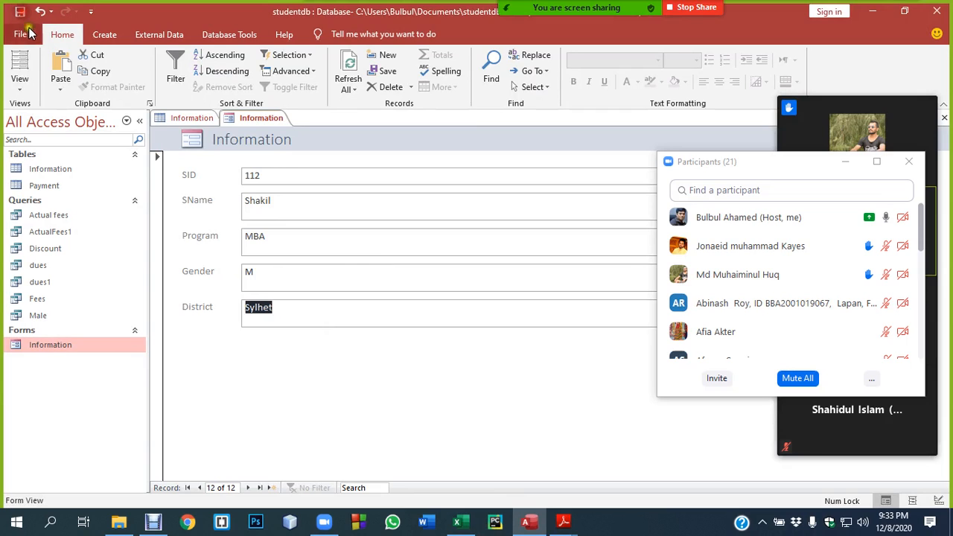
- Refresh the Information table to check the record added through the form, and close the table
right_click(49, 170)
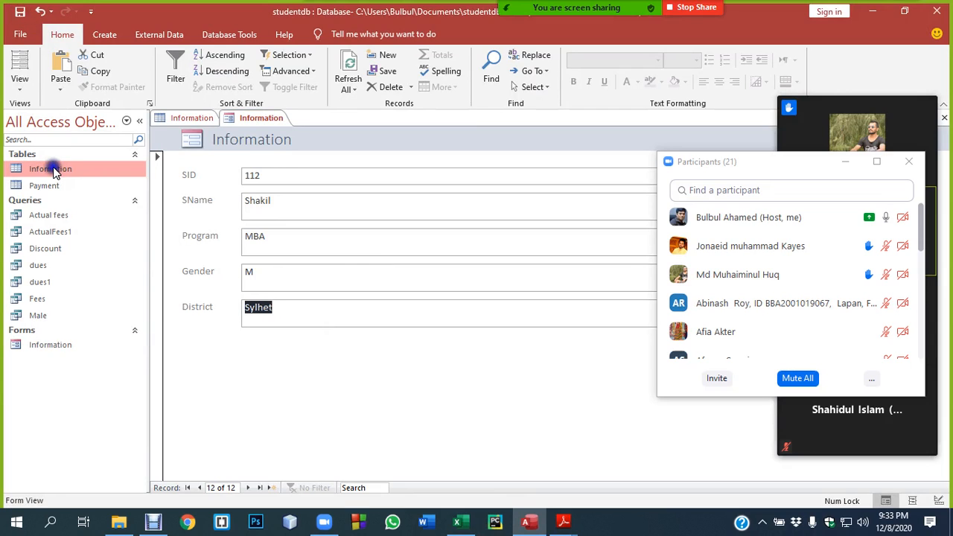
click(253, 118)
click(191, 117)
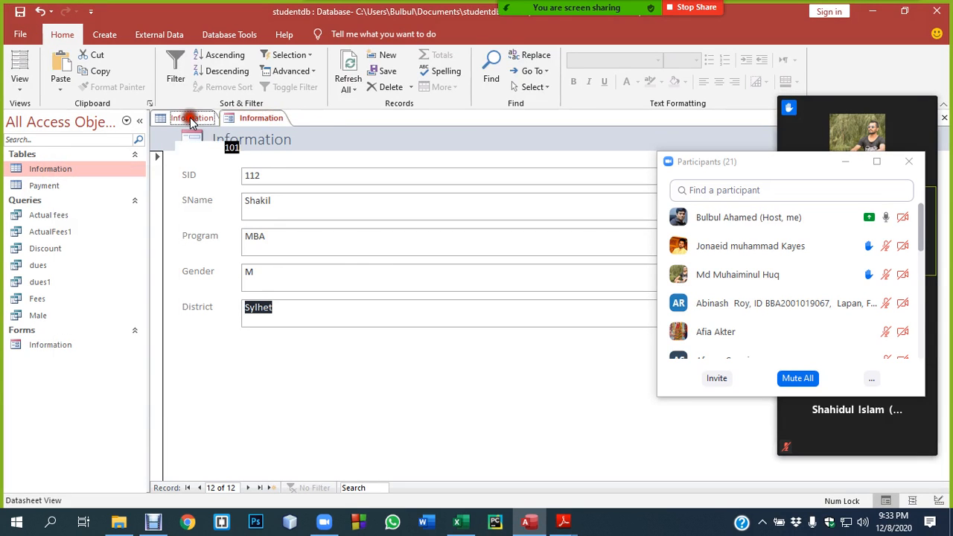
click(273, 120)
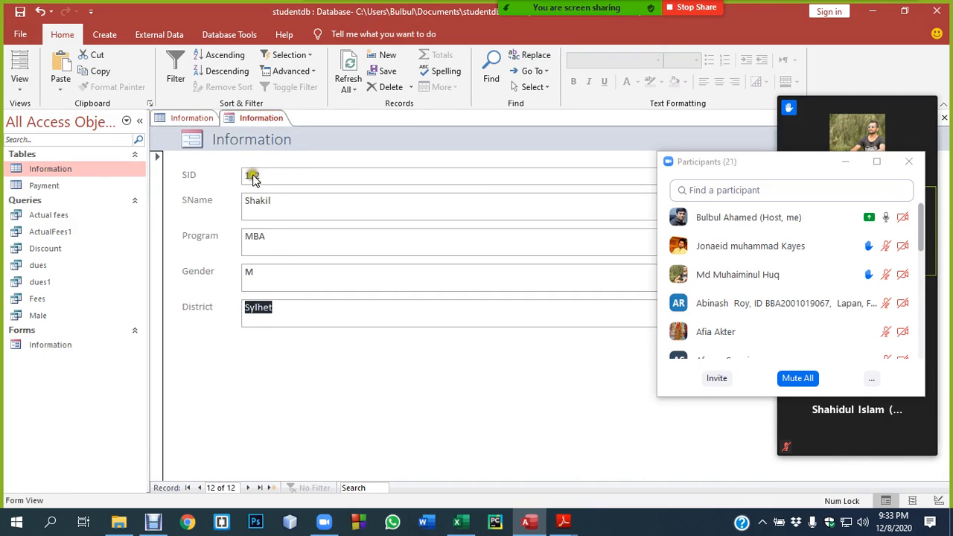
click(193, 119)
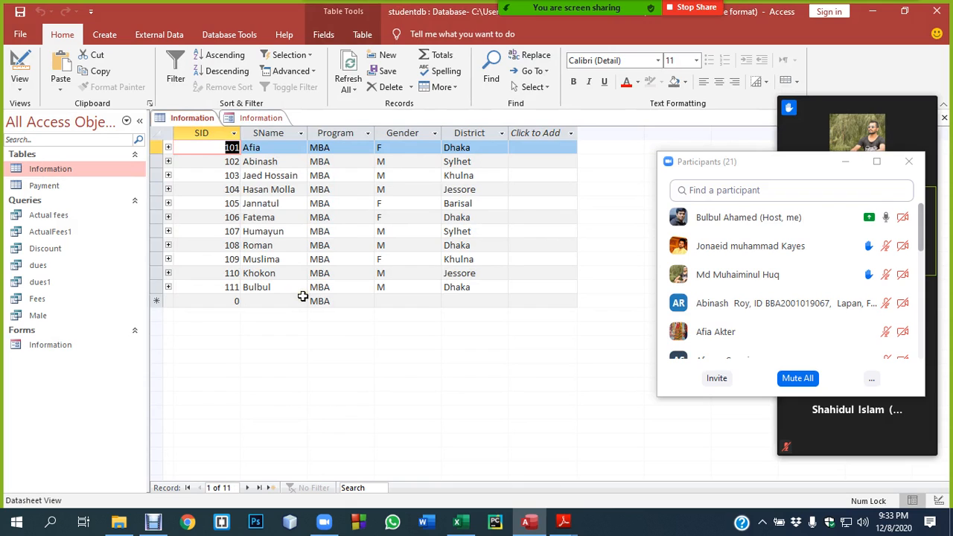
click(349, 65)
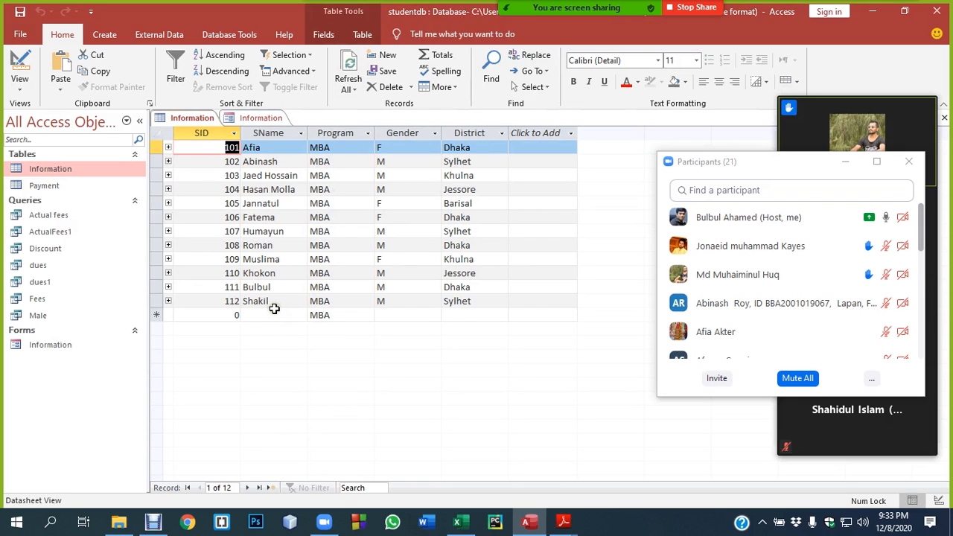
right_click(201, 126)
click(236, 138)
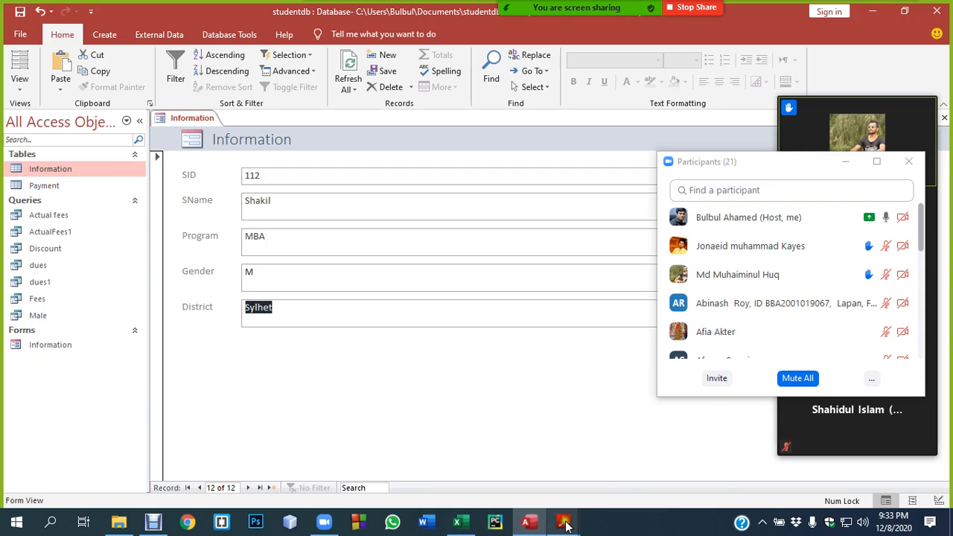
- Switch to MS Access 02.pdf in Adobe Reader and read the report instructions for the discount query and Information table
mouse_move(566, 526)
click(513, 482)
scroll(337, 343, down, 5)
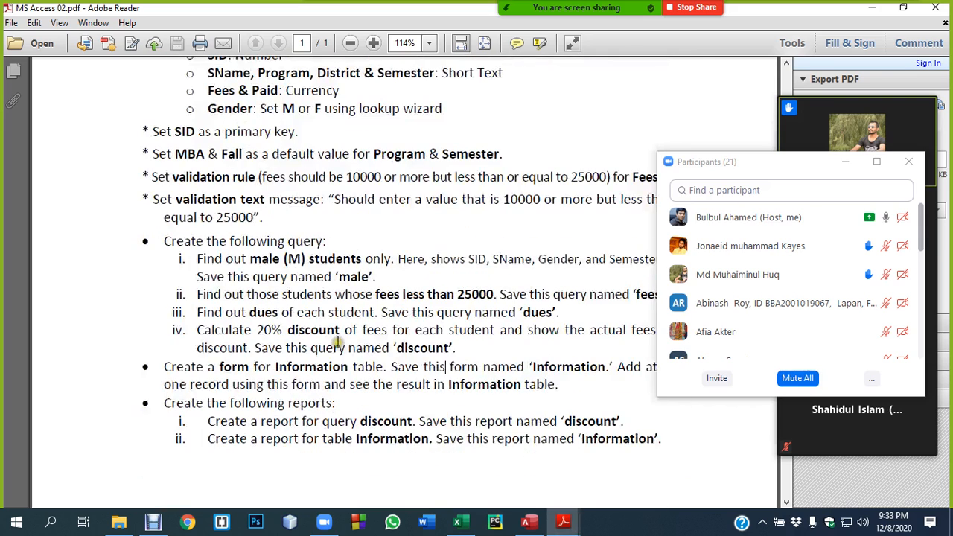
scroll(275, 382, down, 1)
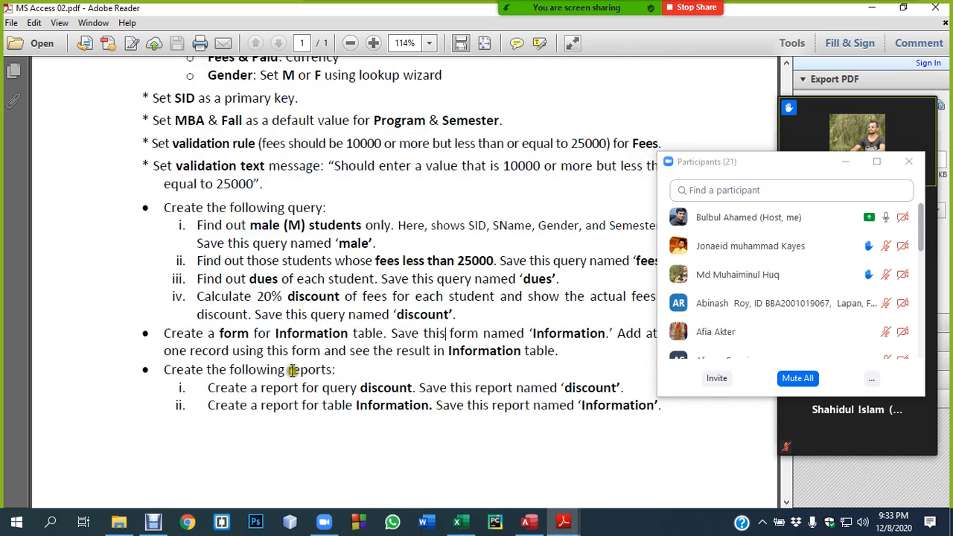
drag(223, 373, 347, 387)
click(320, 395)
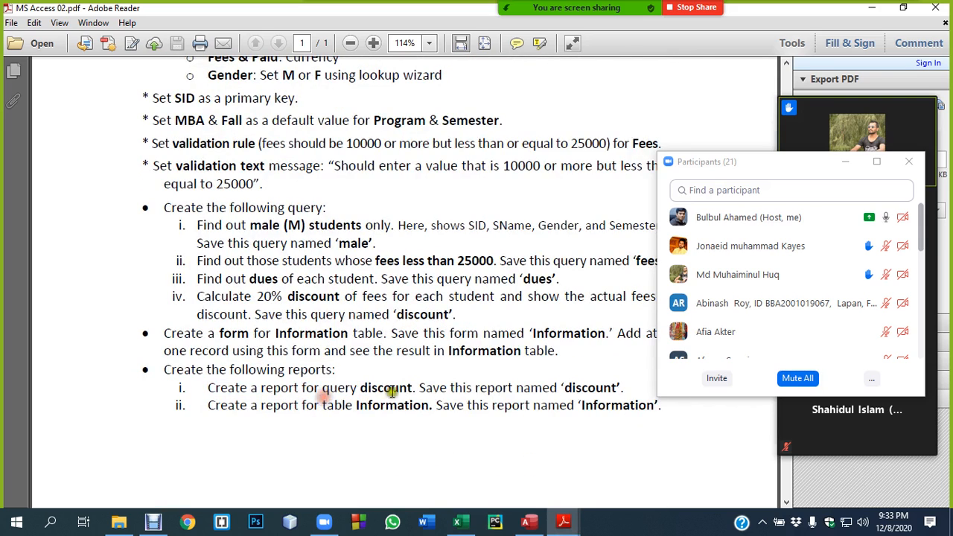
double_click(387, 390)
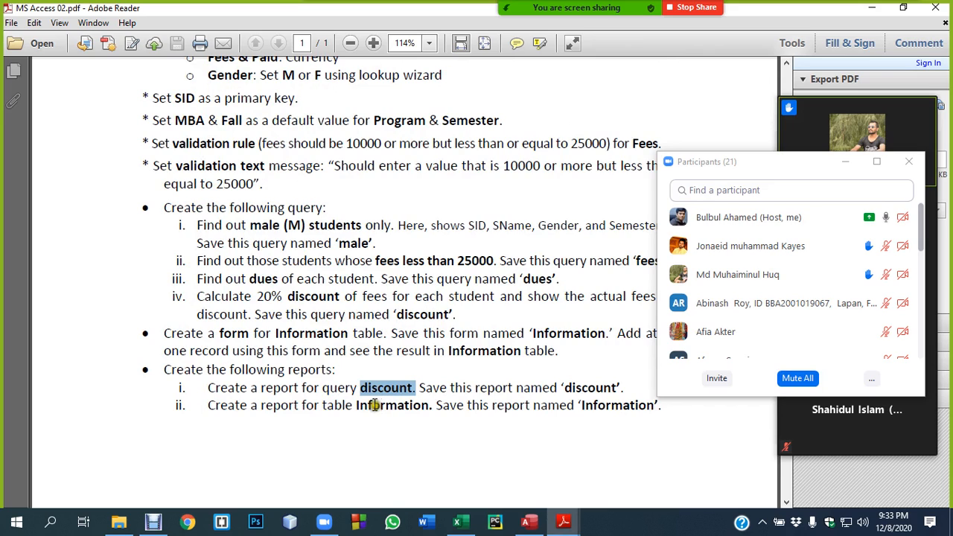
double_click(381, 405)
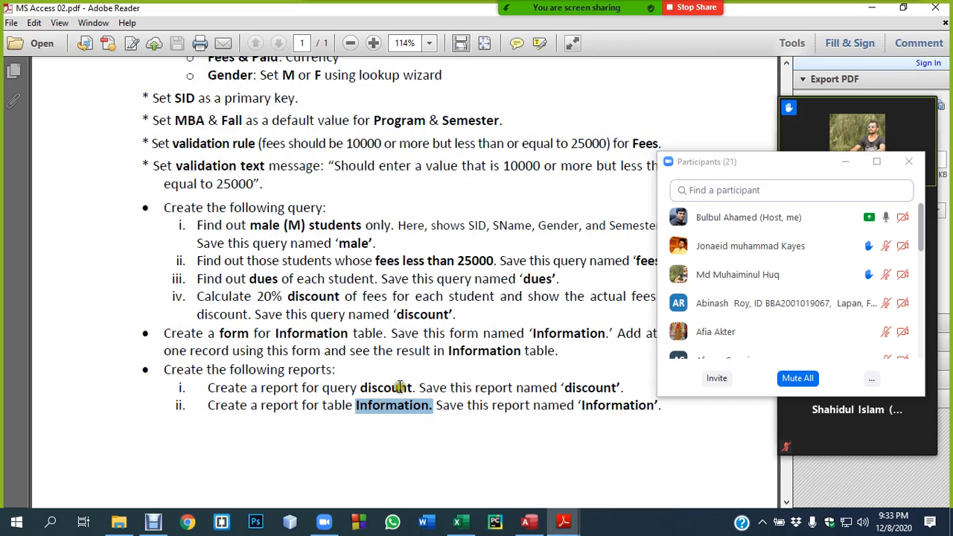
double_click(393, 387)
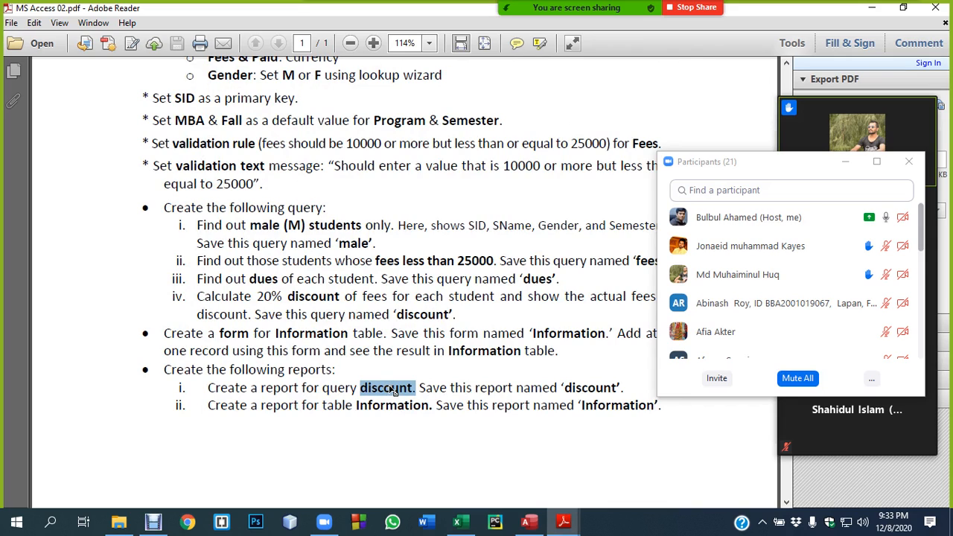
click(336, 406)
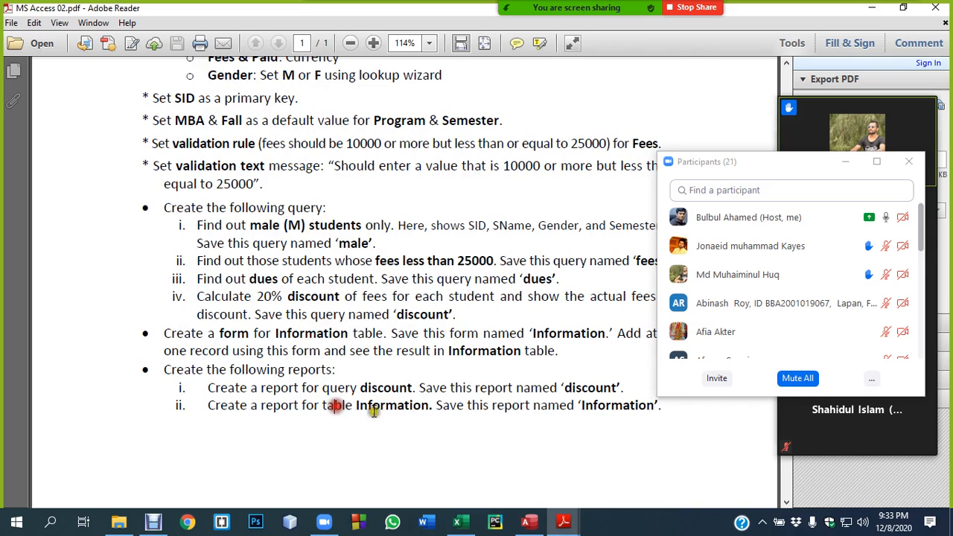
double_click(392, 405)
drag(297, 383, 439, 406)
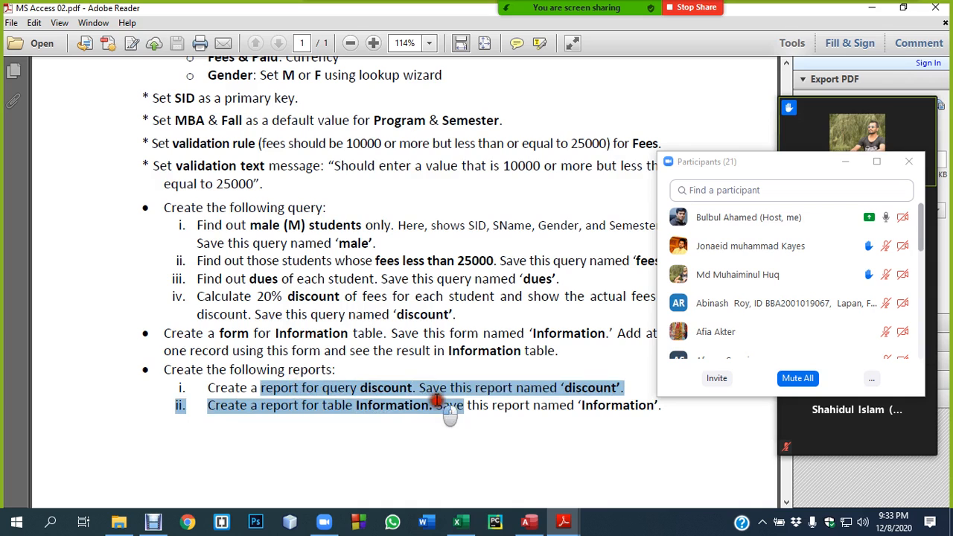
- Switch back to Access and close the Information form
click(524, 521)
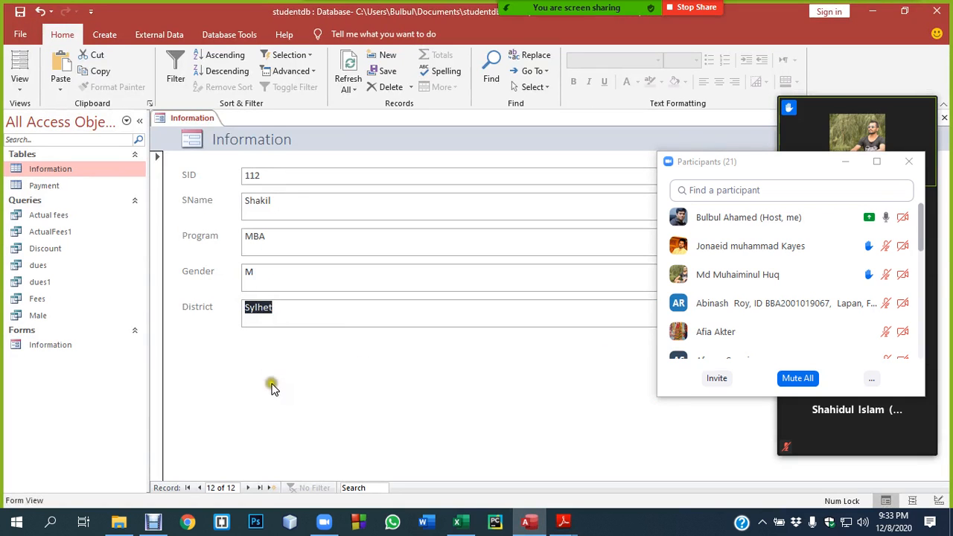
right_click(203, 118)
click(234, 141)
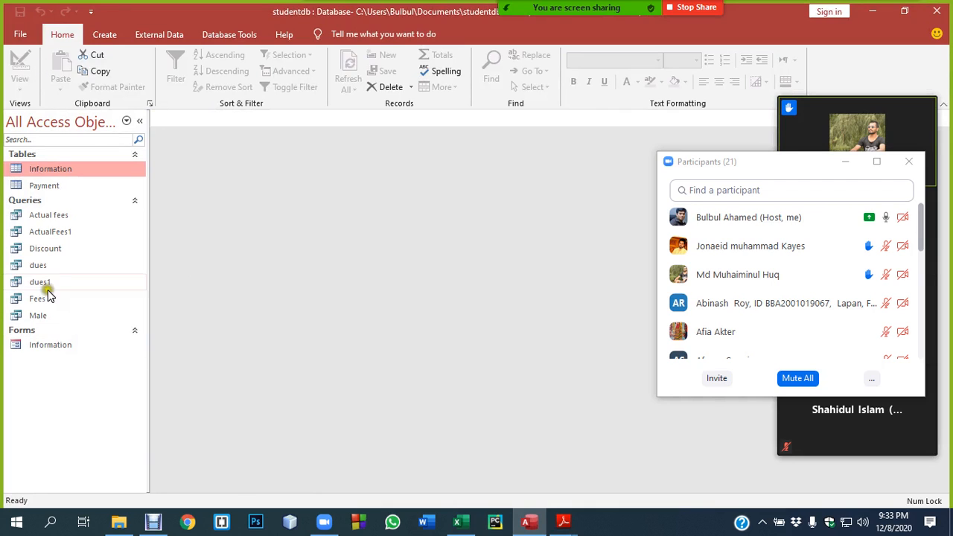
- Create a report from the Discount query and save it as Discount
click(67, 250)
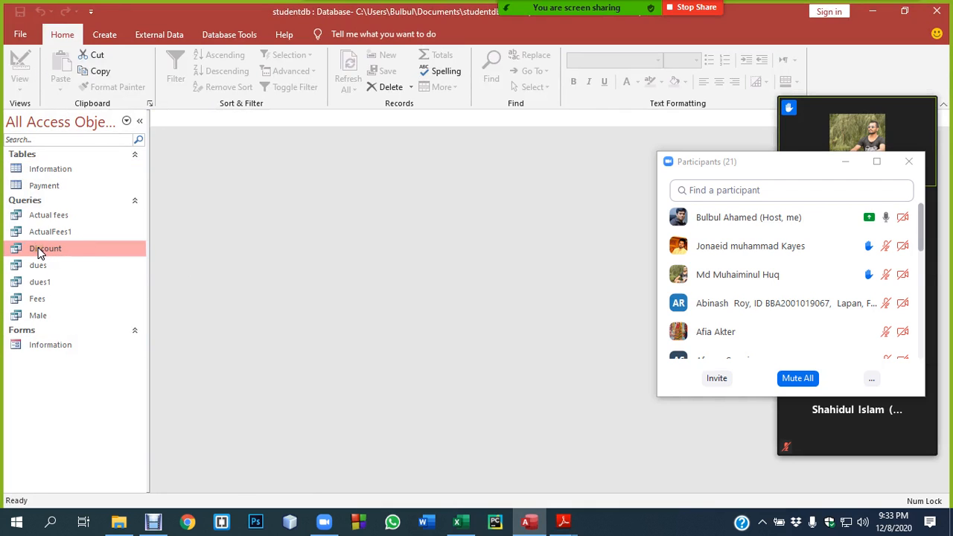
click(102, 35)
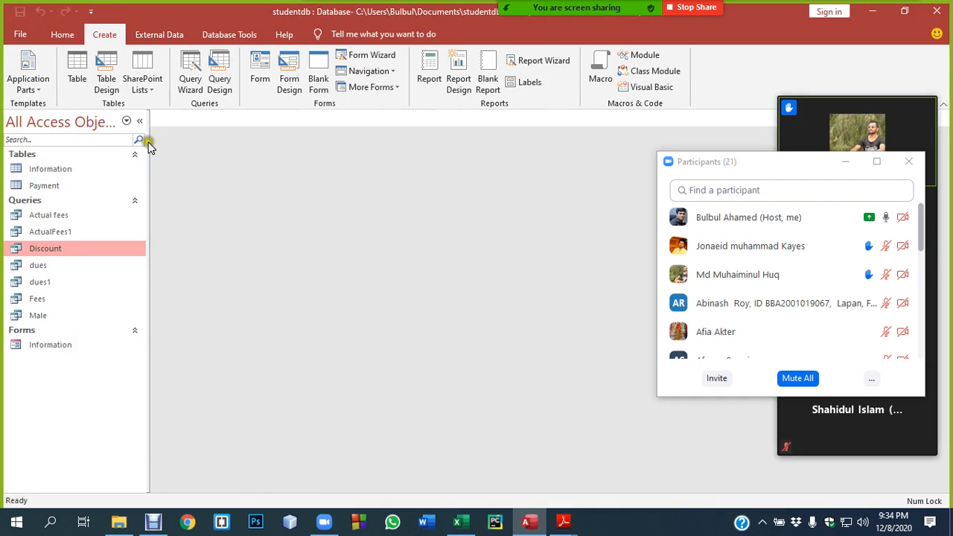
click(428, 78)
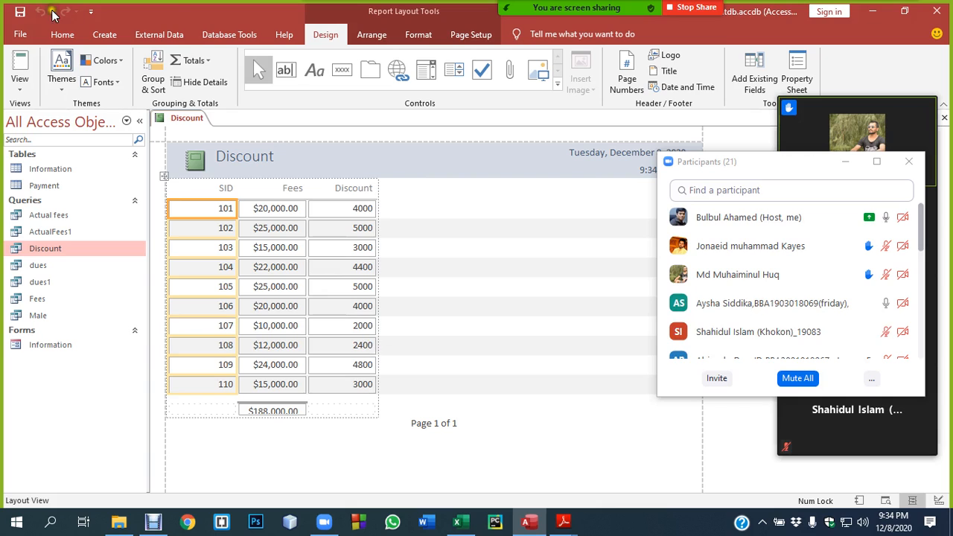
click(20, 11)
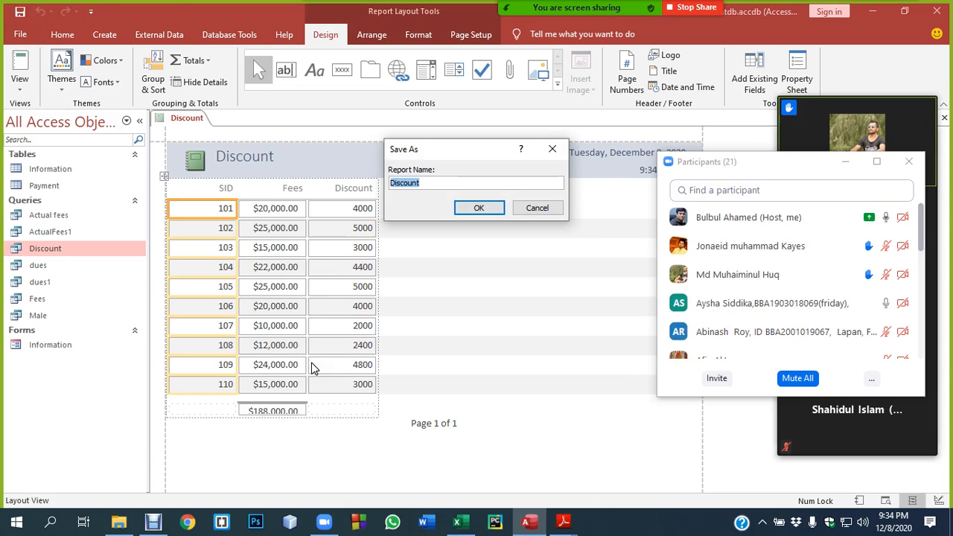
click(478, 208)
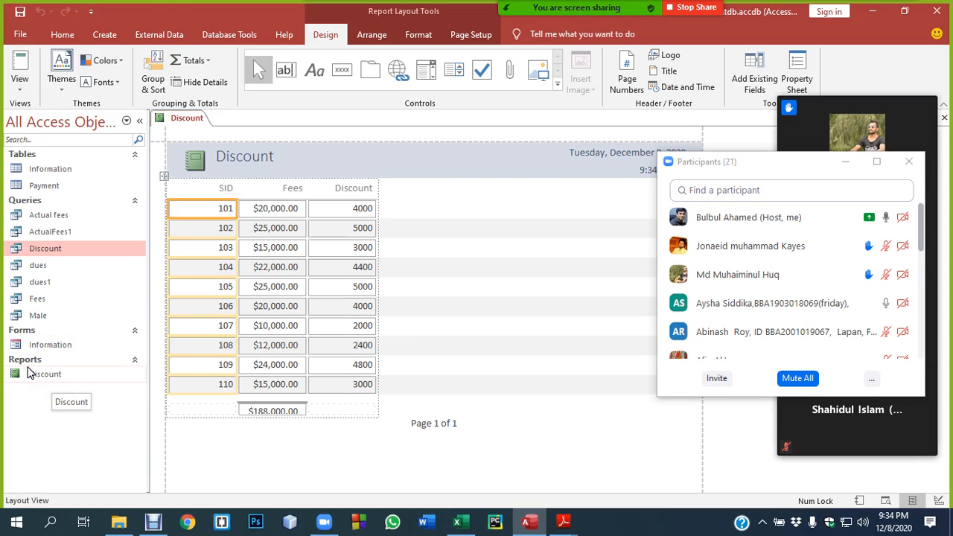
- Switch to MS Access 02.pdf in Adobe Reader and check the instruction for the Information table report
mouse_move(564, 519)
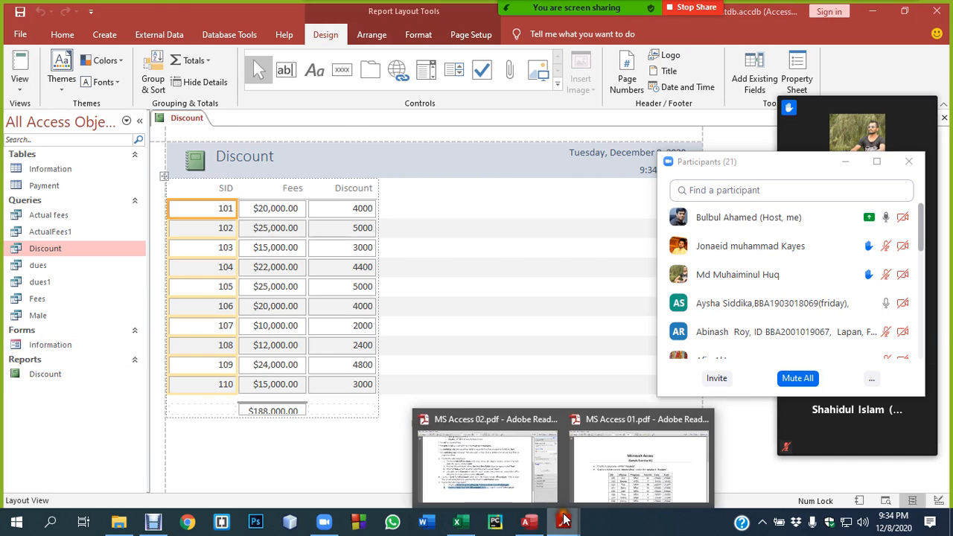
click(495, 473)
scroll(356, 381, down, 2)
click(300, 347)
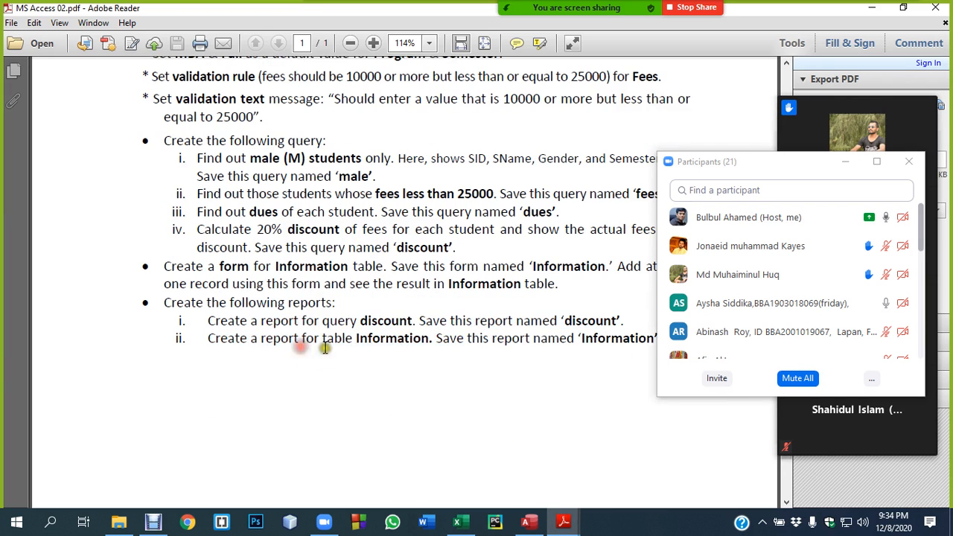
double_click(370, 336)
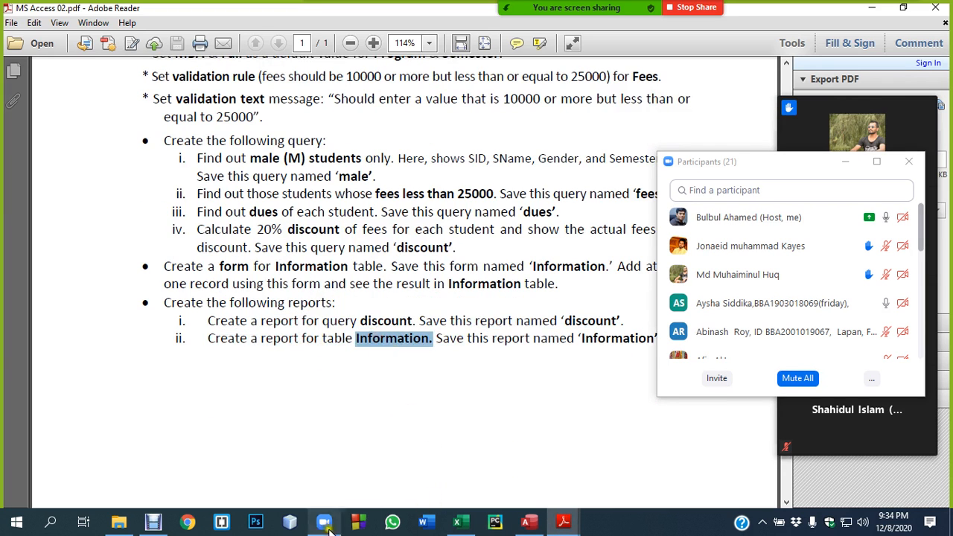
- Switch back to Access, create a report from the Information table and save it as Information
click(528, 521)
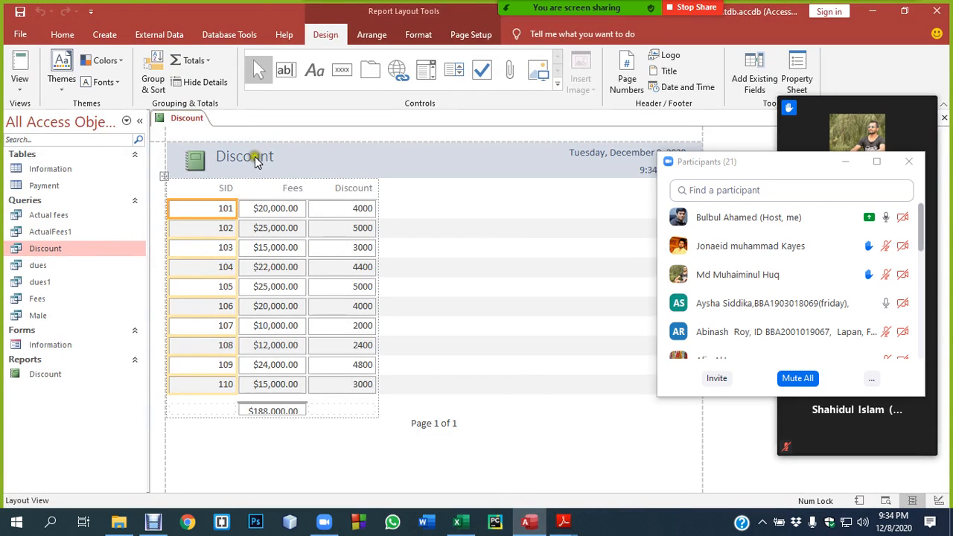
click(103, 35)
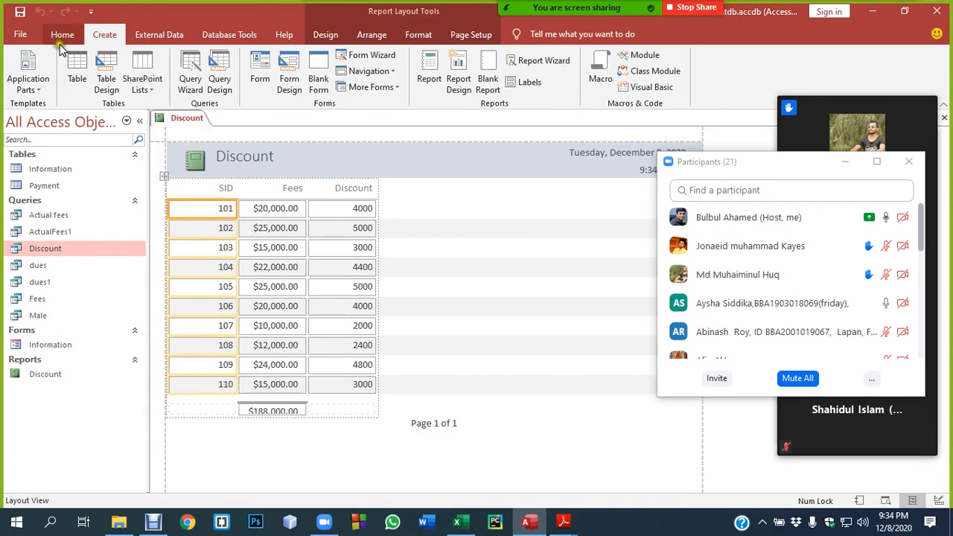
click(72, 171)
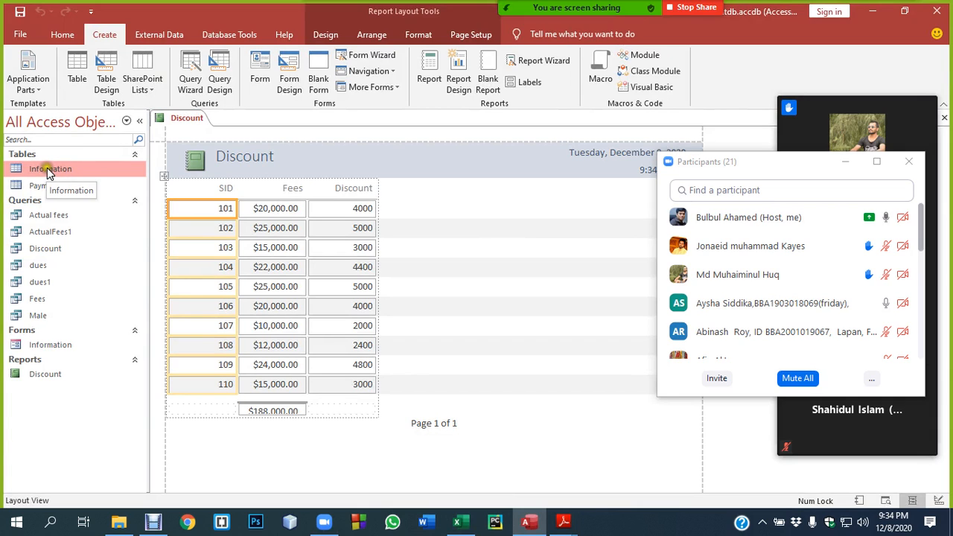
click(420, 65)
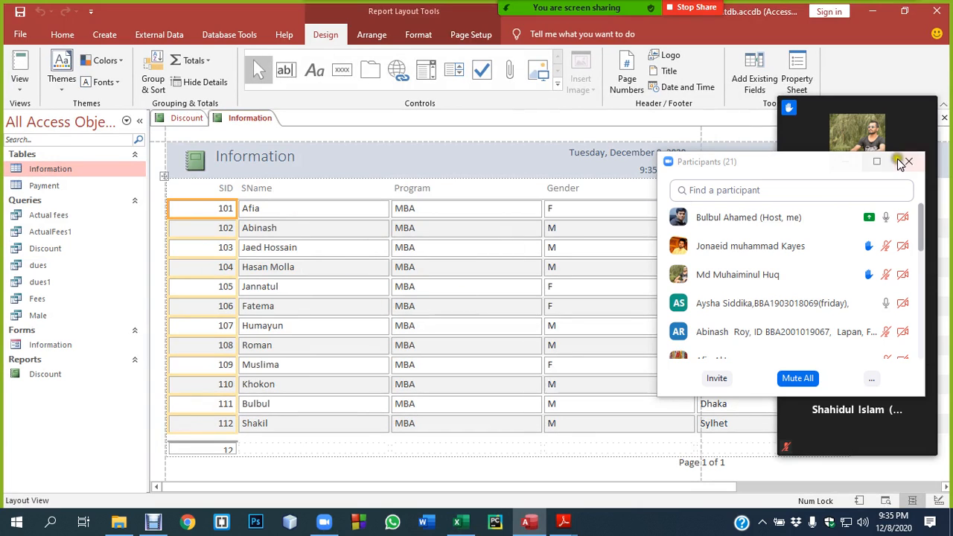
drag(802, 162, 922, 241)
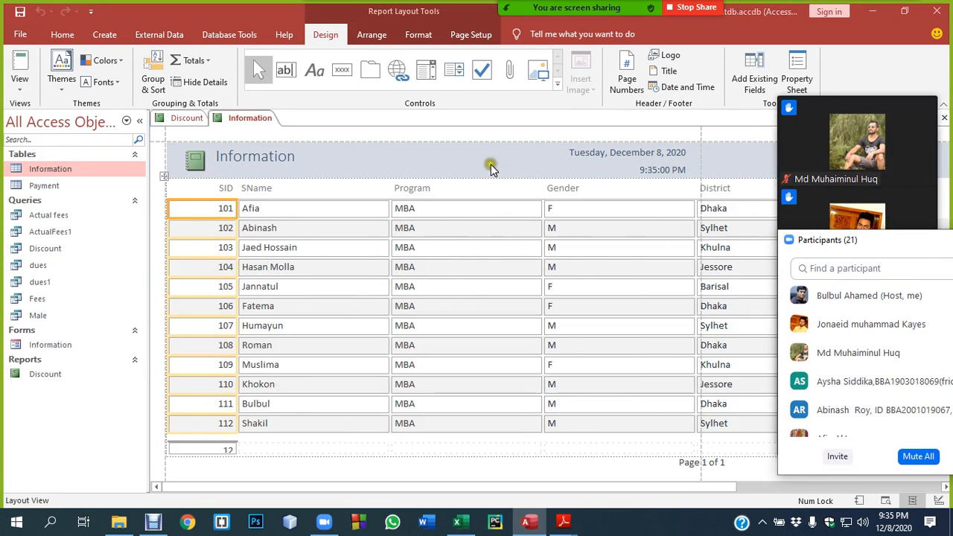
click(19, 12)
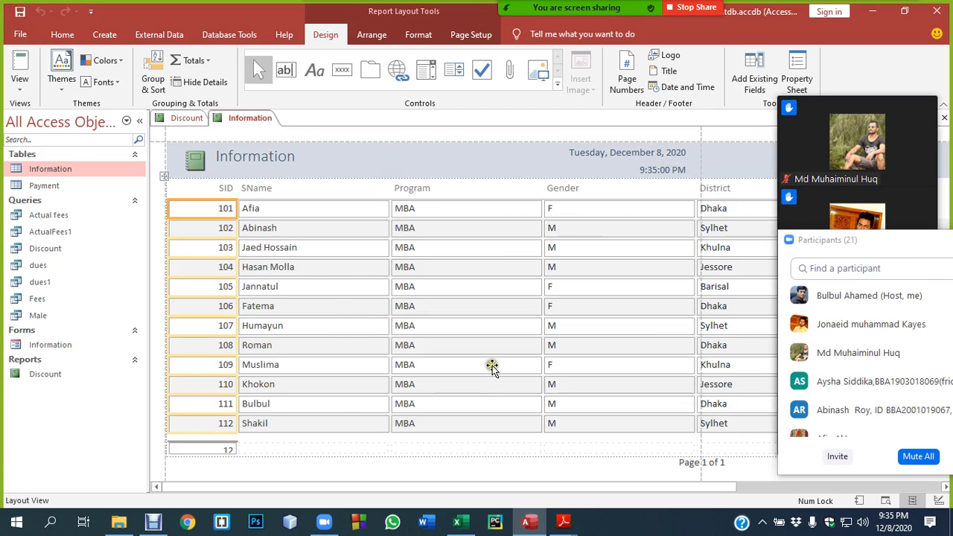
click(20, 12)
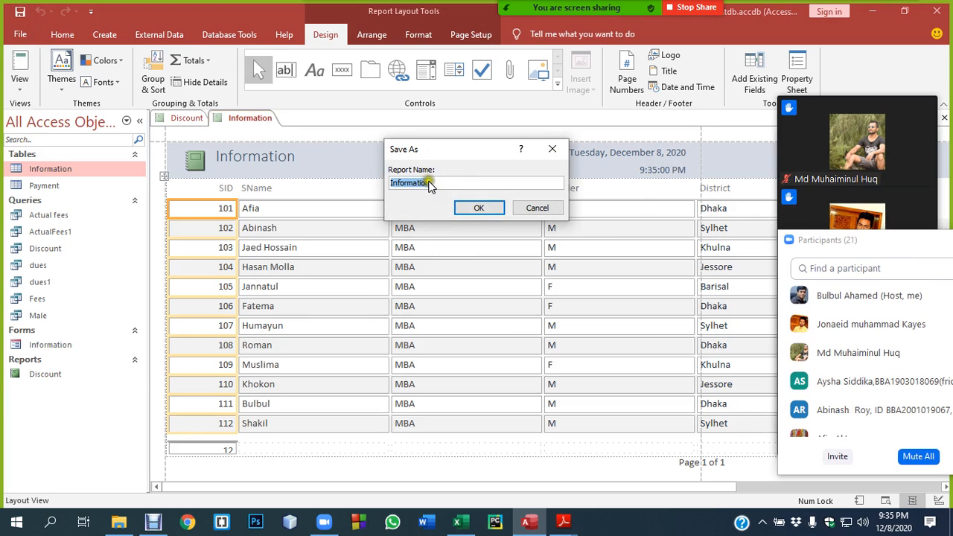
click(481, 209)
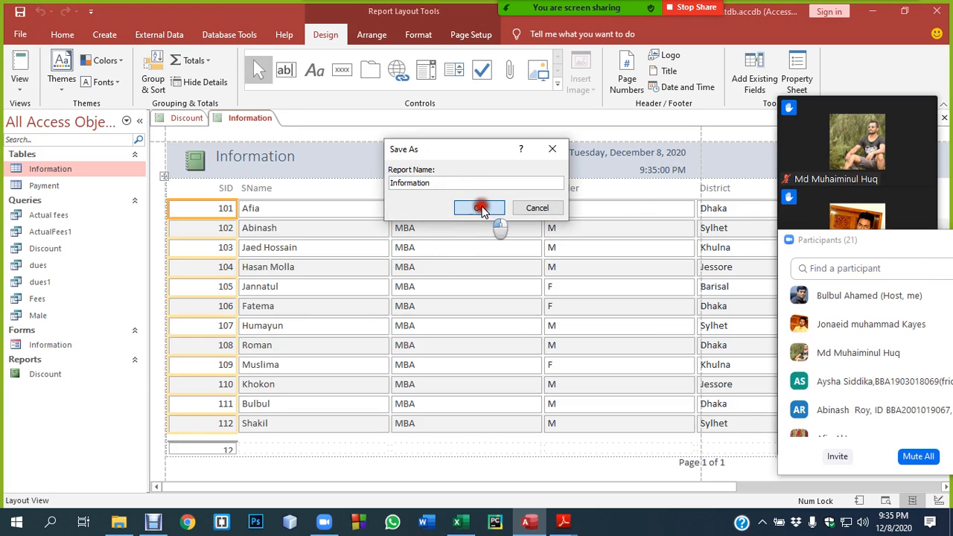
- Close the Discount report and view the category and group filter options for the database objects
right_click(186, 119)
click(222, 143)
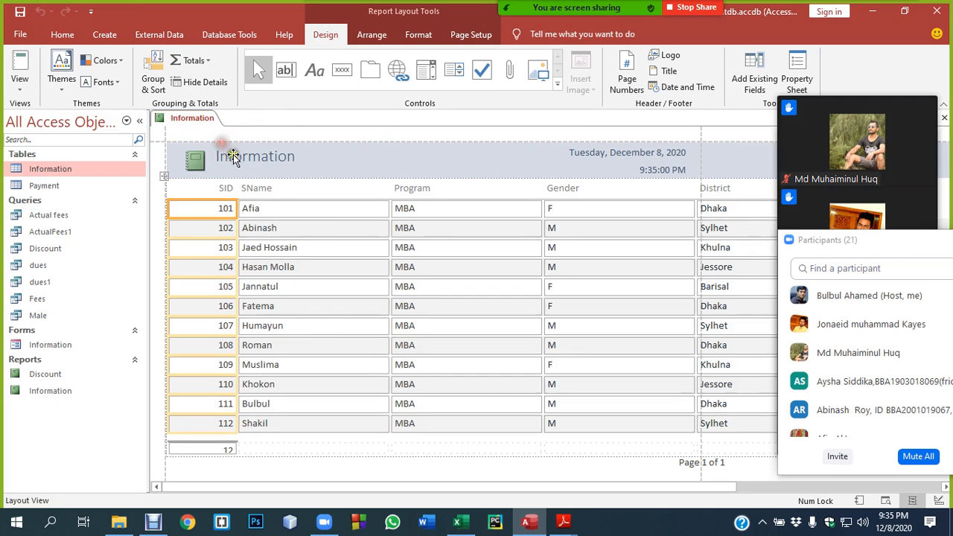
click(126, 121)
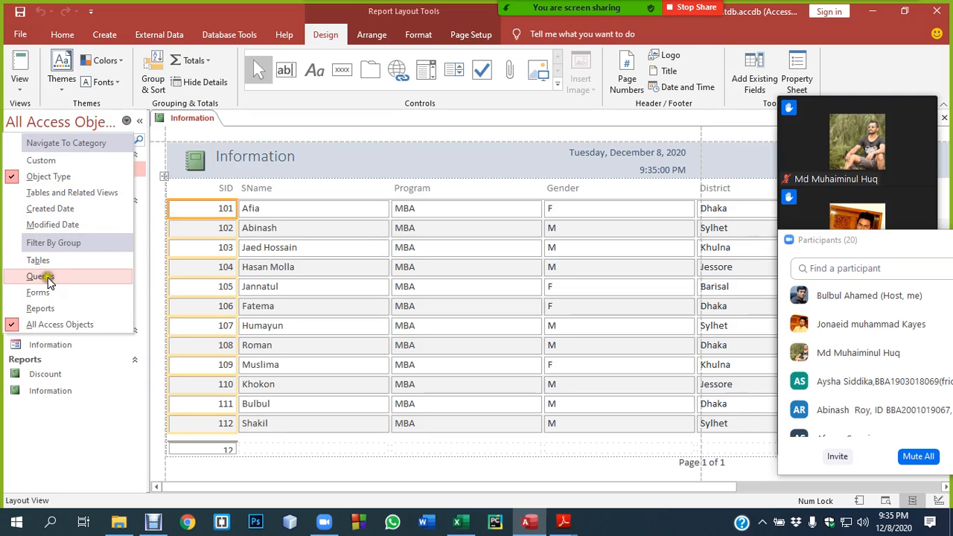
click(124, 121)
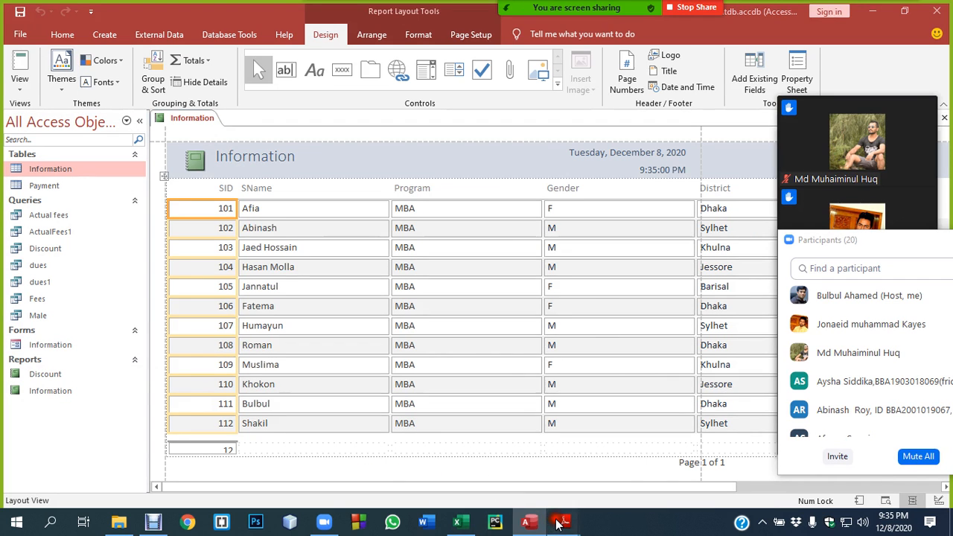
- Switch to MS Access 01.pdf in Adobe Reader and read through Sample Exercise 01 from its title to the report instructions
mouse_move(552, 513)
click(616, 462)
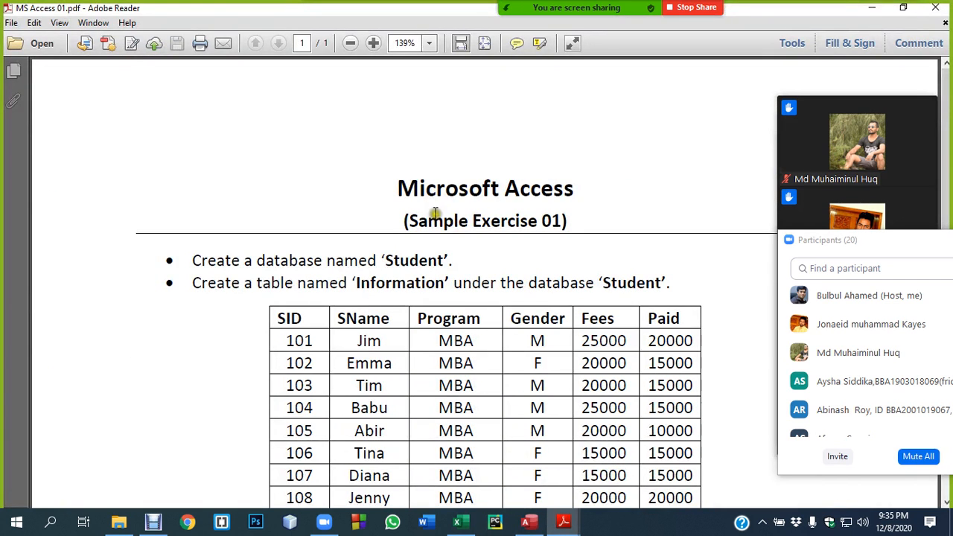
drag(428, 221, 553, 221)
scroll(463, 294, down, 4)
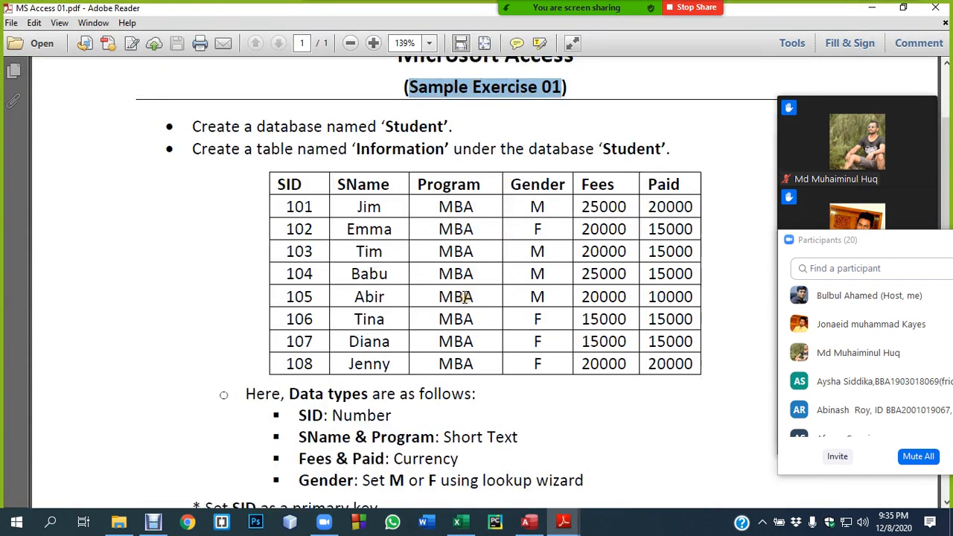
scroll(465, 296, up, 3)
scroll(357, 298, down, 15)
scroll(435, 311, up, 3)
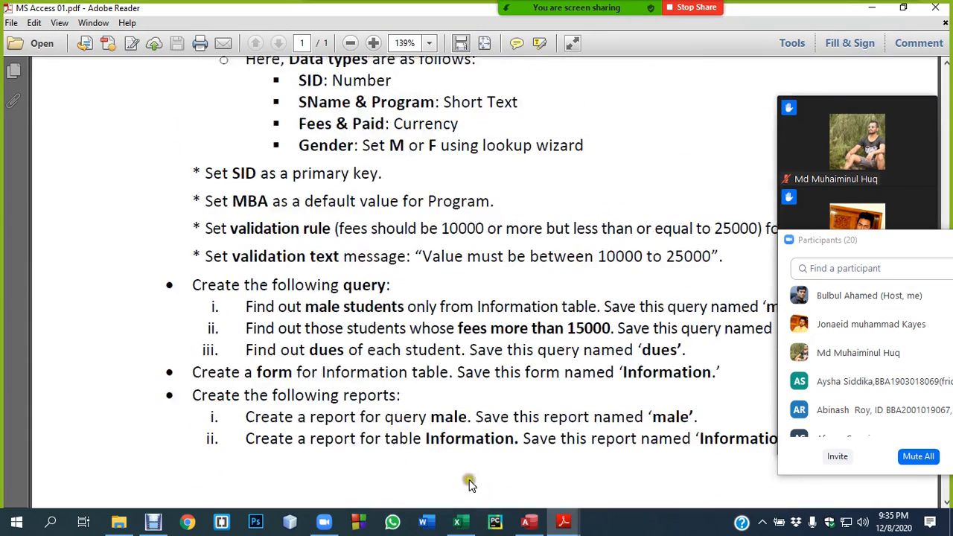
- Switch to MS Access 02.pdf and review Sample Exercise 02 from the report instructions back up to the table definitions
mouse_move(563, 521)
click(453, 465)
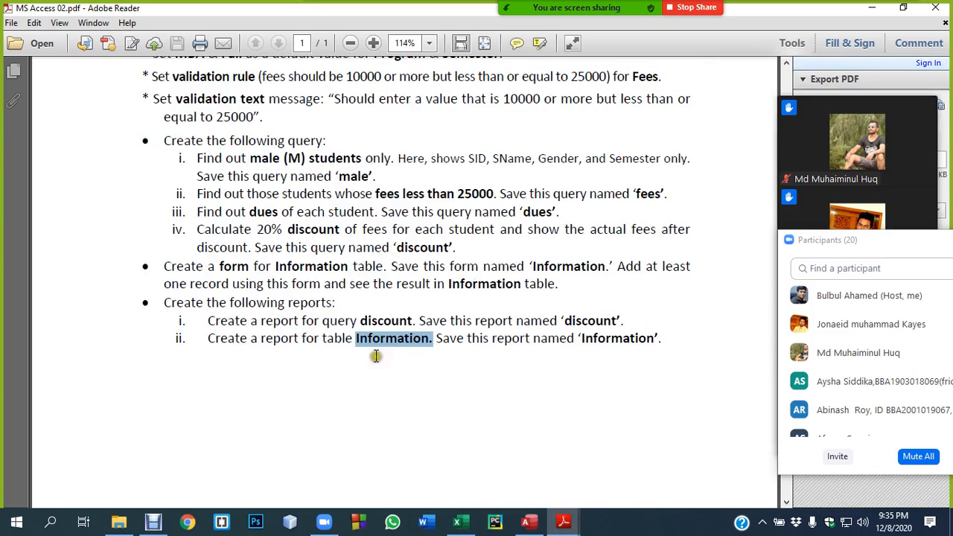
scroll(370, 347, up, 10)
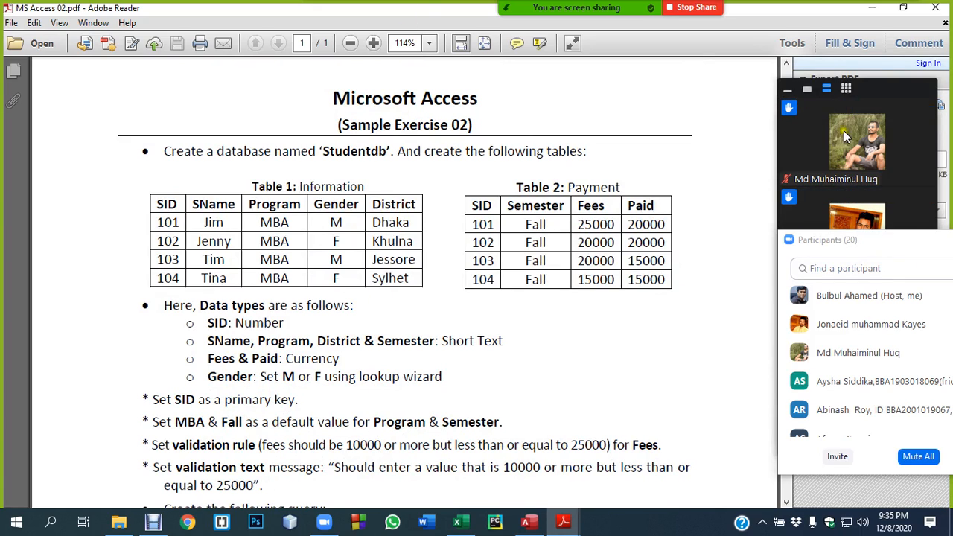
drag(904, 242, 673, 242)
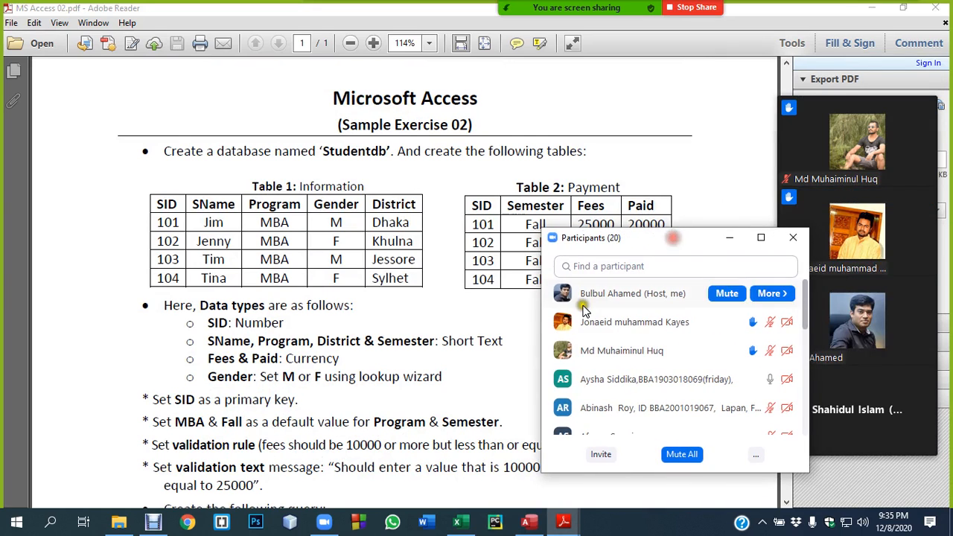
click(530, 522)
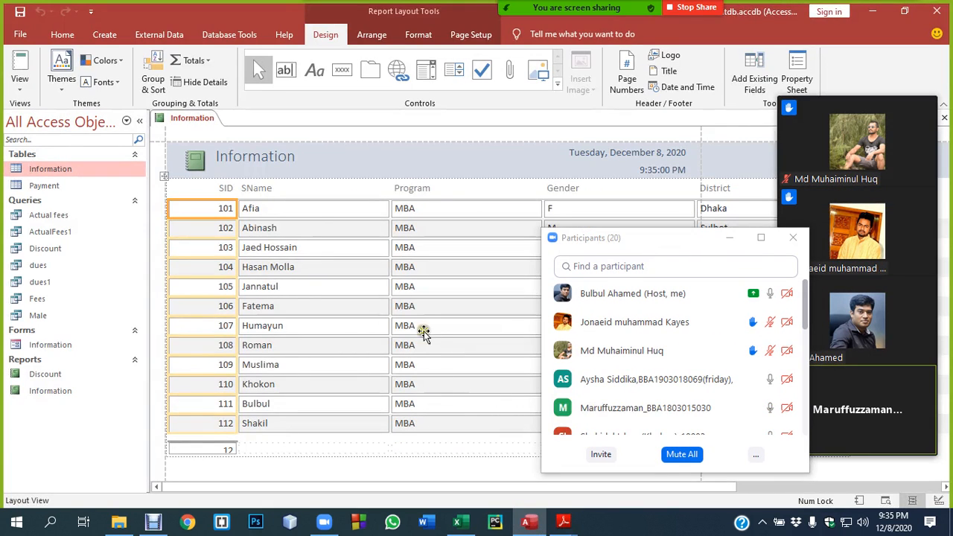
click(154, 522)
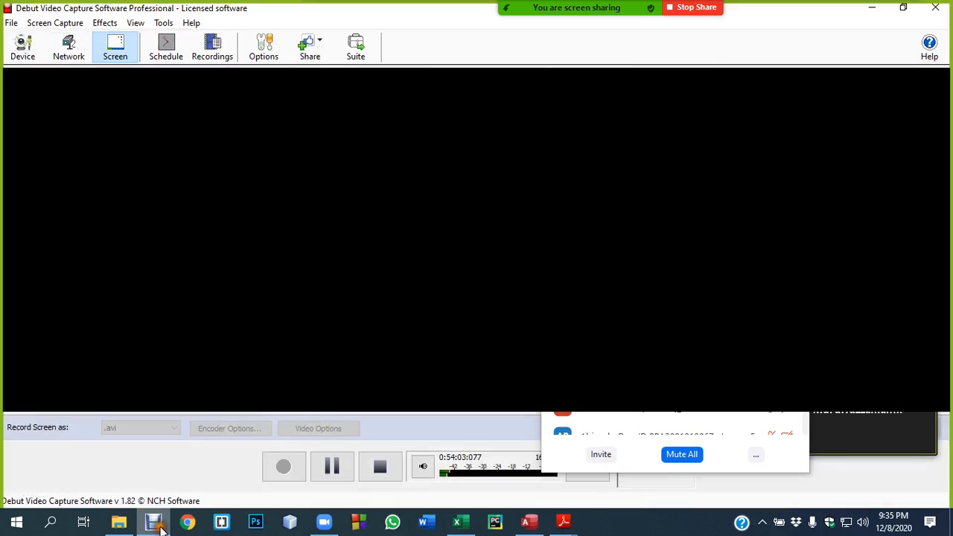